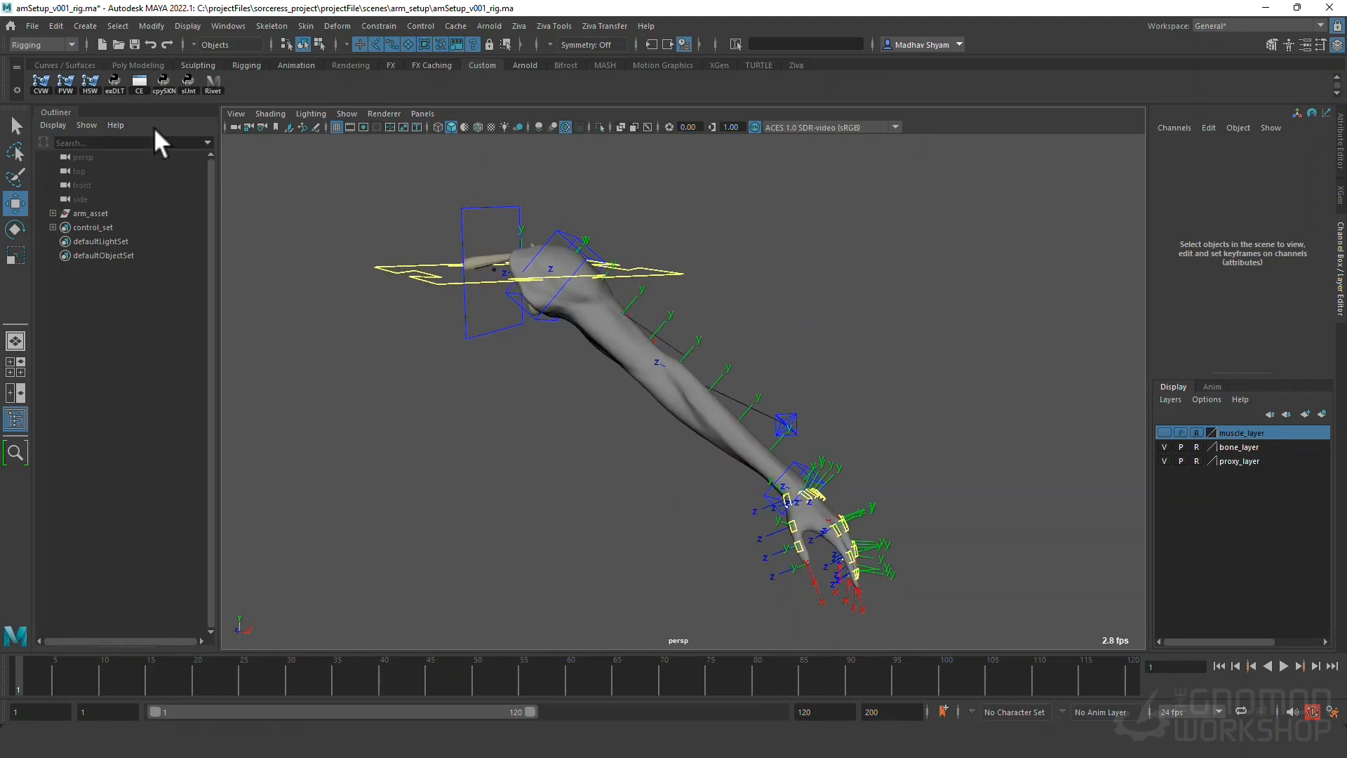
Reopen the scene amSetup_v001_rig.ma from the arm_setup folder, discarding the unsaved changes.
left_click(32, 26)
left_click(64, 66)
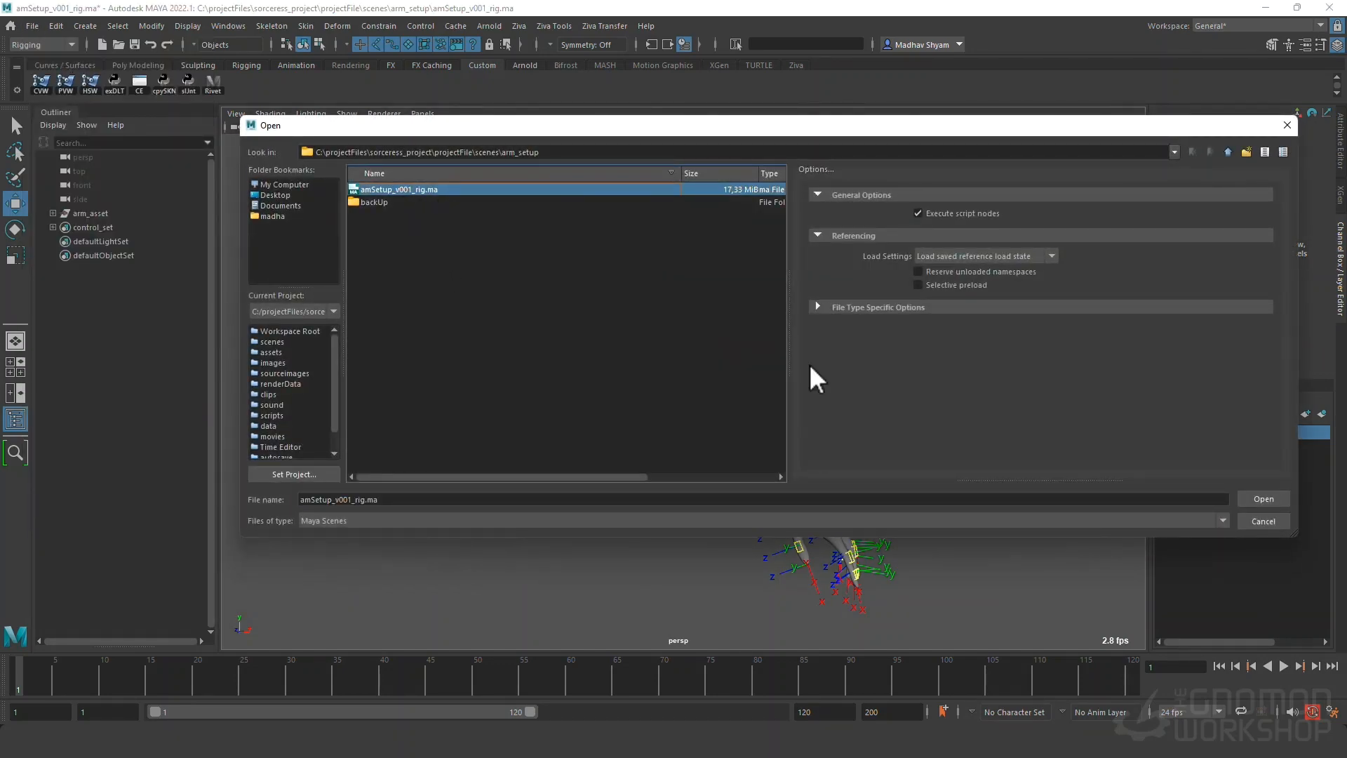
left_click(1247, 502)
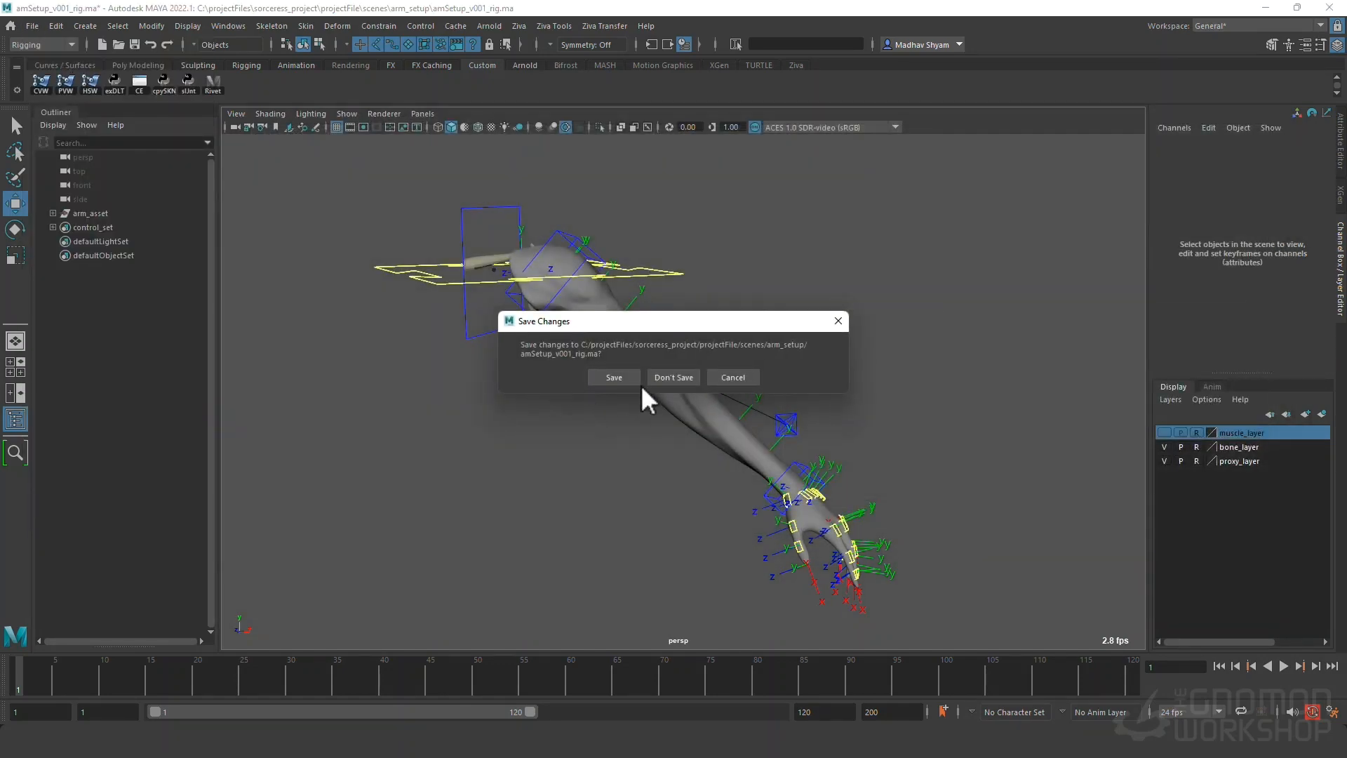
left_click(667, 377)
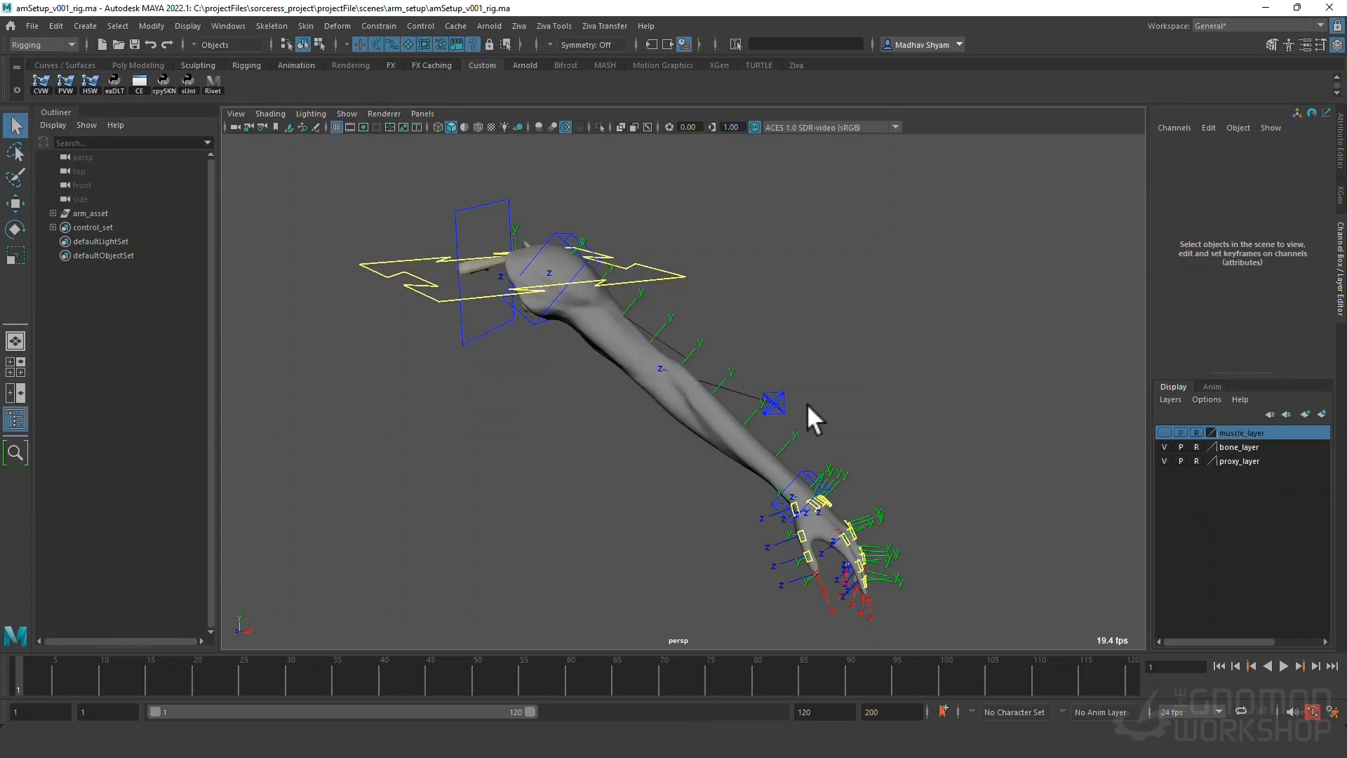
mouse_move(807, 403)
left_mouse_down("alt")
mouse_move(709, 393)
mouse_move(788, 395)
left_mouse_up("alt")
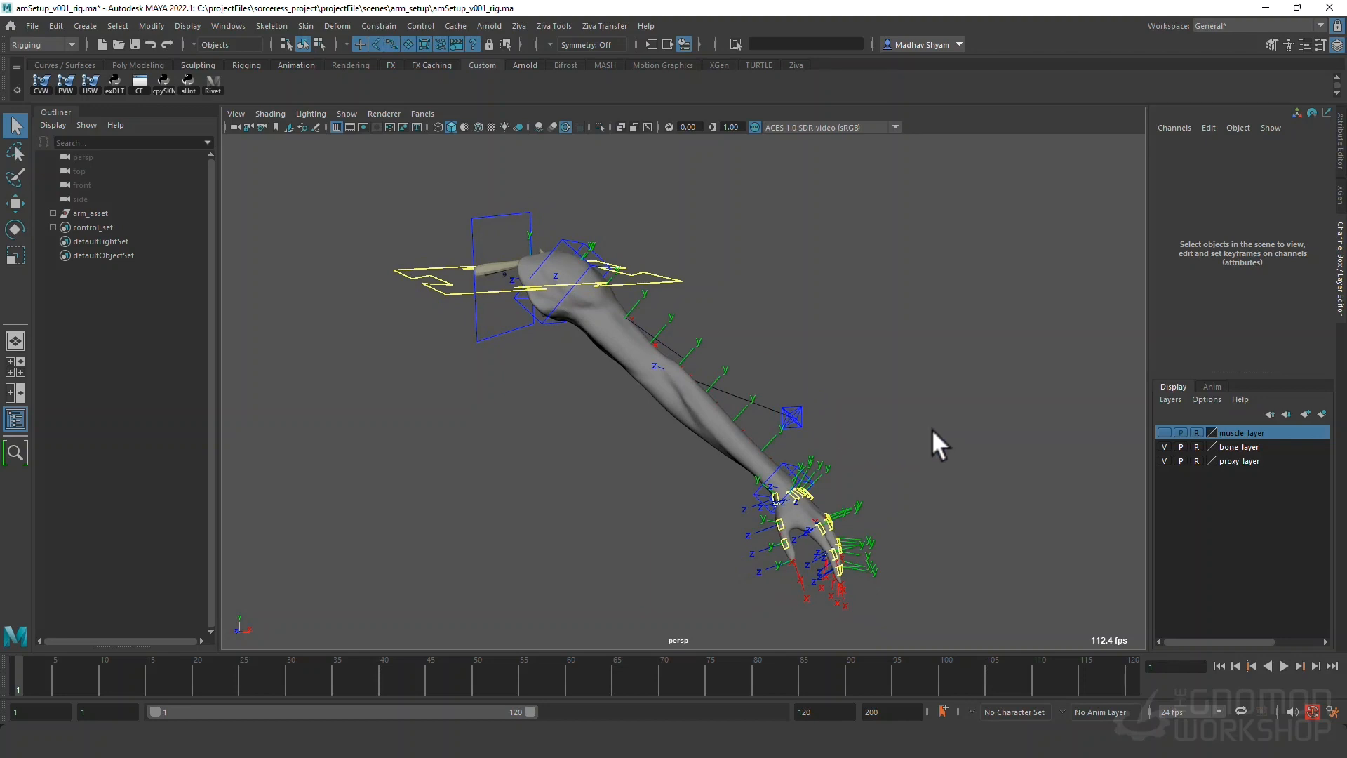
Hide proxy_layer and bone_layer and make muscle_layer visible to show only the arm muscles.
left_click(1165, 461)
left_click(1167, 448)
mouse_move(714, 394)
left_mouse_down("alt")
mouse_move(754, 405)
mouse_move(717, 405)
left_mouse_up("alt")
left_click(1163, 461)
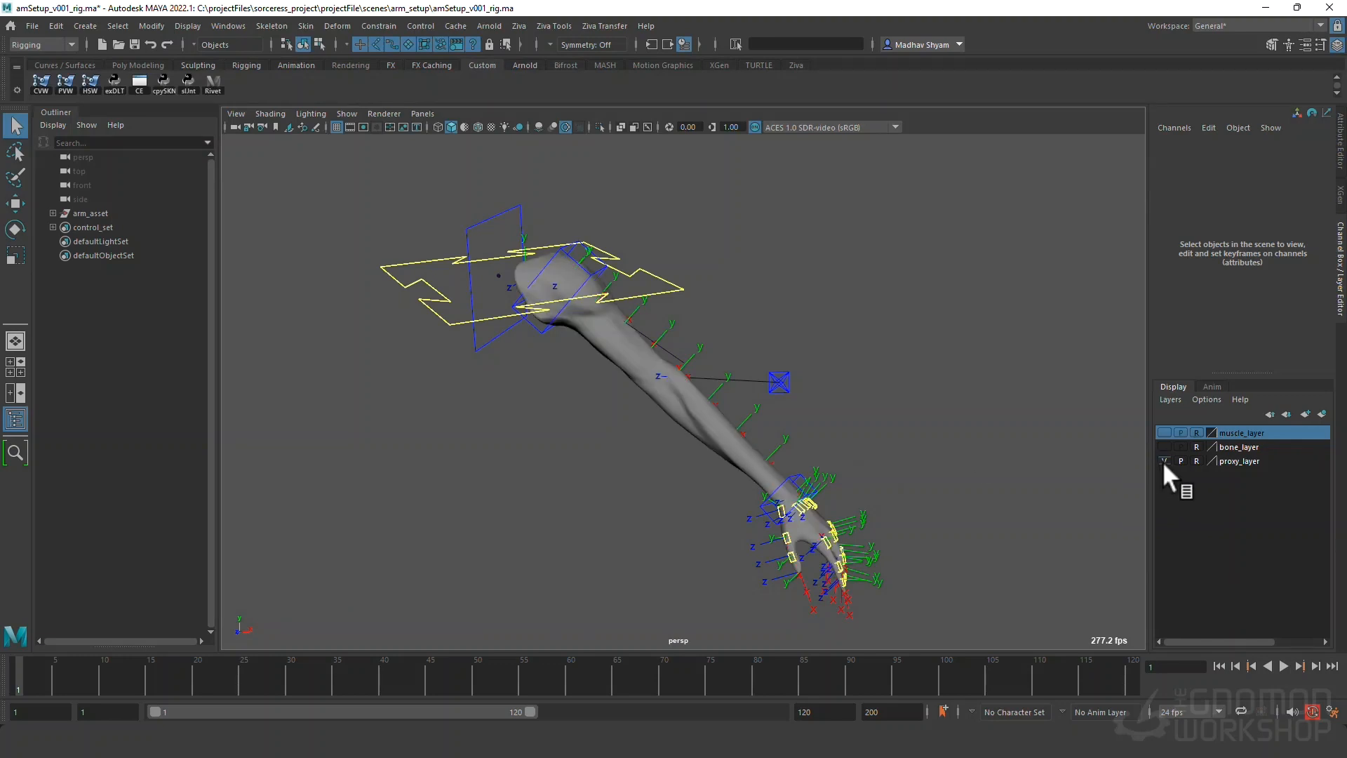
left_click(1162, 461)
left_click(1162, 445)
left_click(1162, 445)
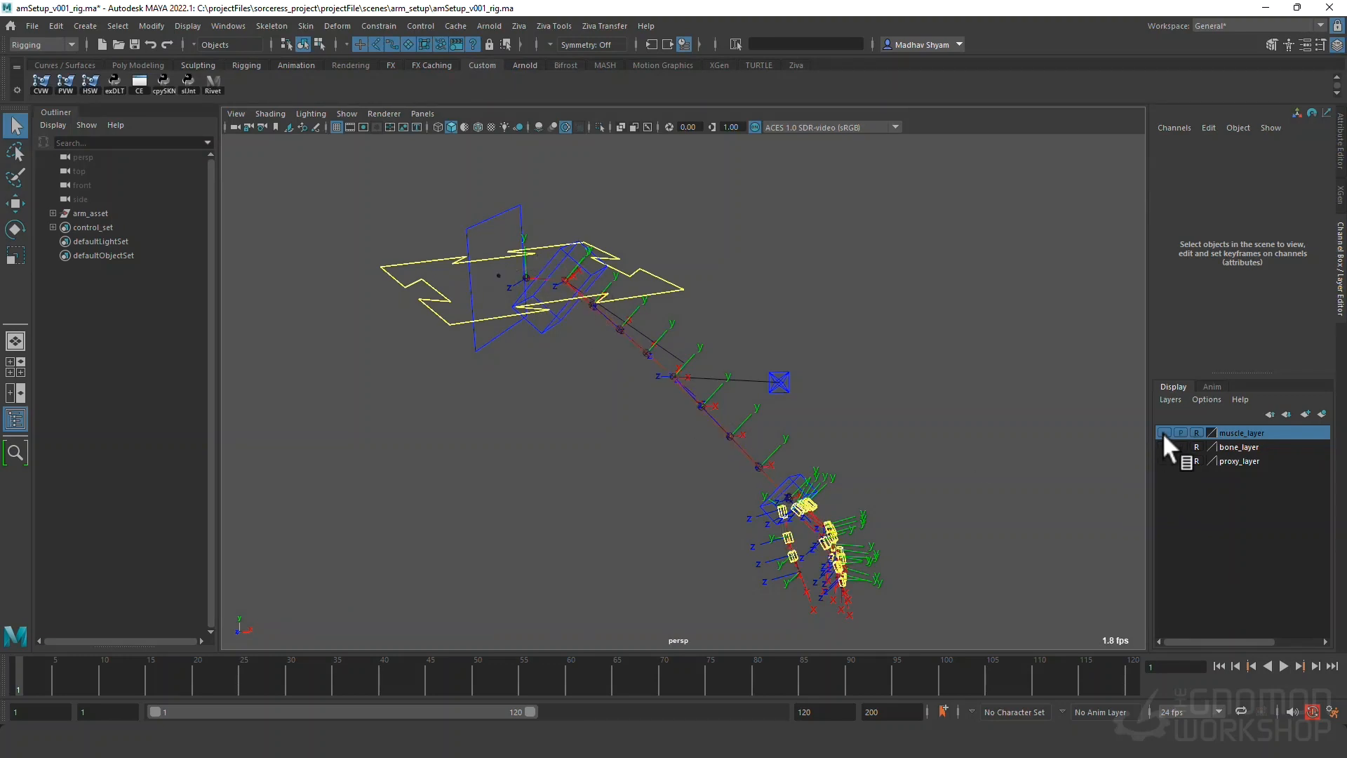
left_click(1164, 432)
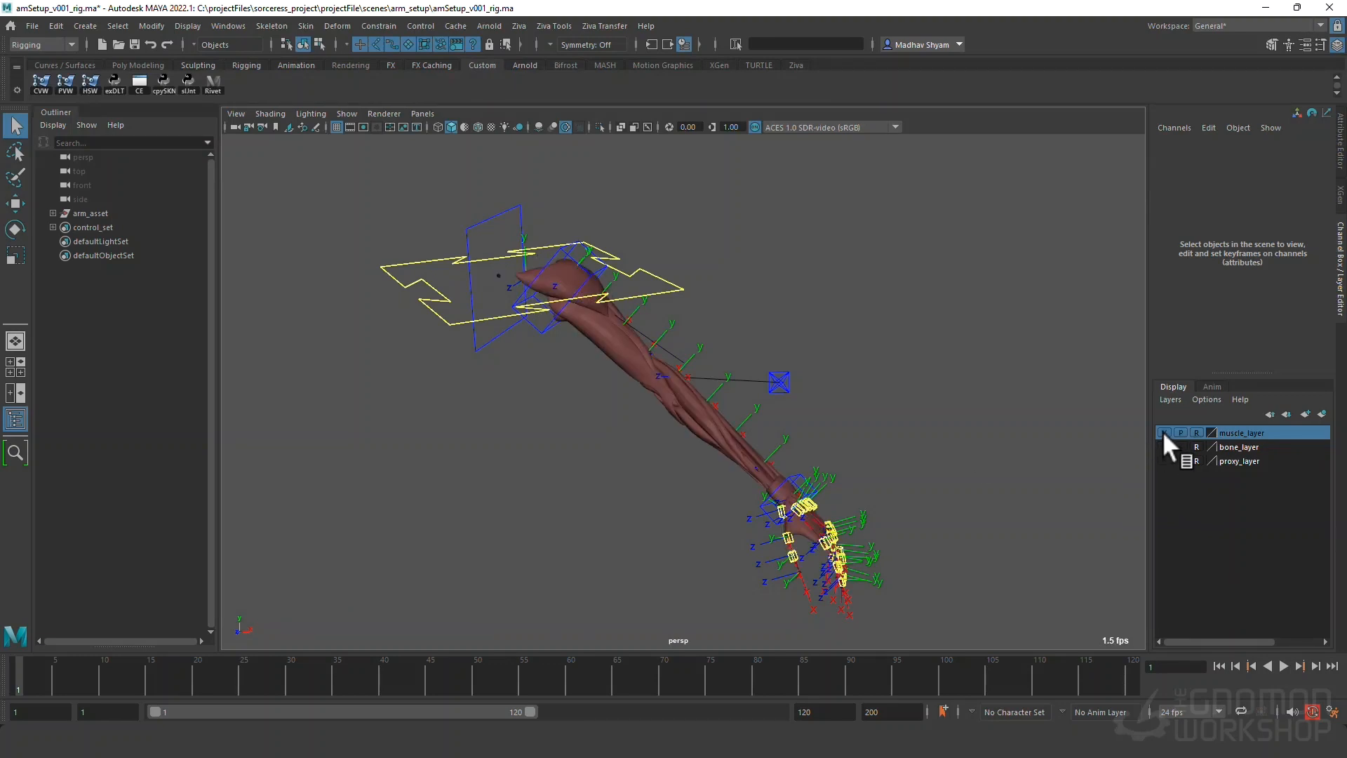
Turn on wireframe on shaded in the viewport and examine the topology of the muscle meshes.
left_click(478, 128)
mouse_move(534, 224)
left_mouse_down("alt")
mouse_move(617, 340)
mouse_move(594, 290)
left_mouse_up("alt")
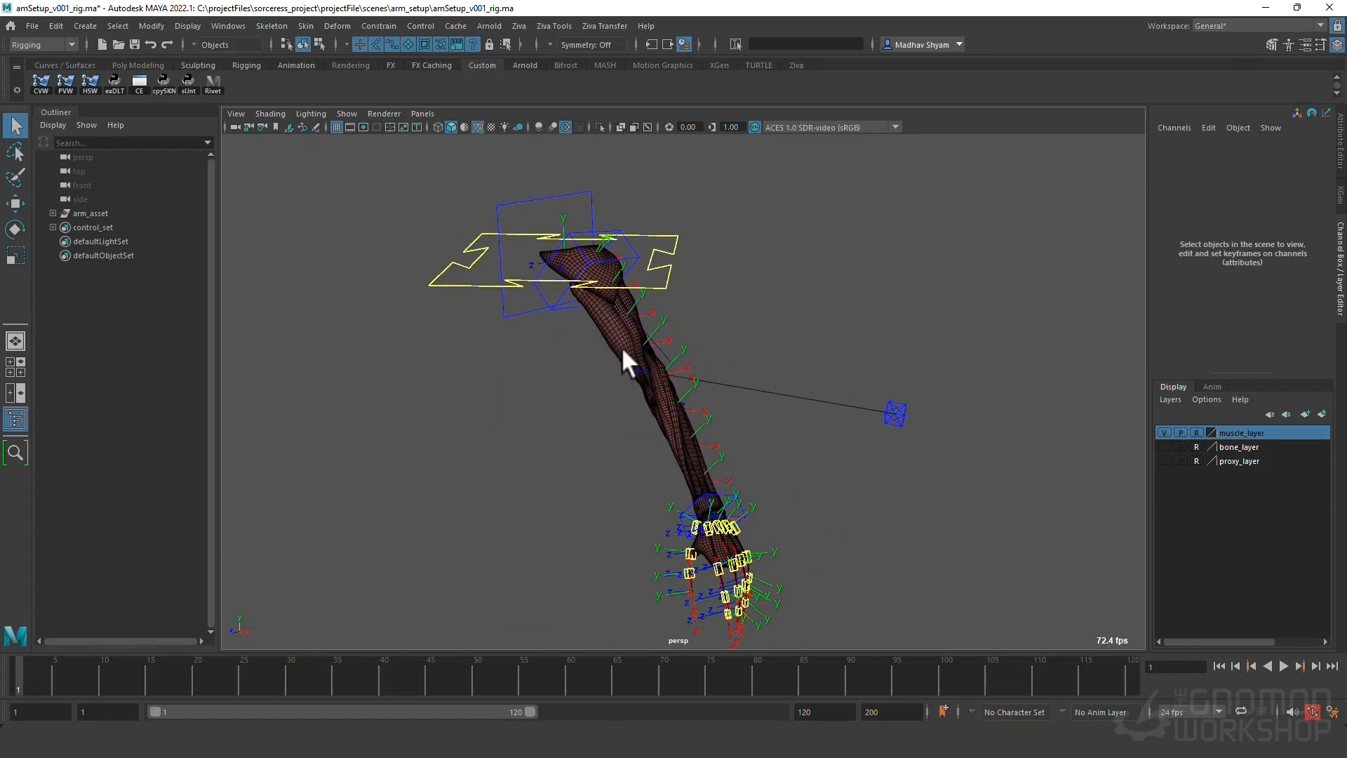
left_click_drag(646, 389, 665, 363, "alt")
Hide muscle_layer and show bone_layer, leaving proxy_layer hidden.
left_click(1163, 433)
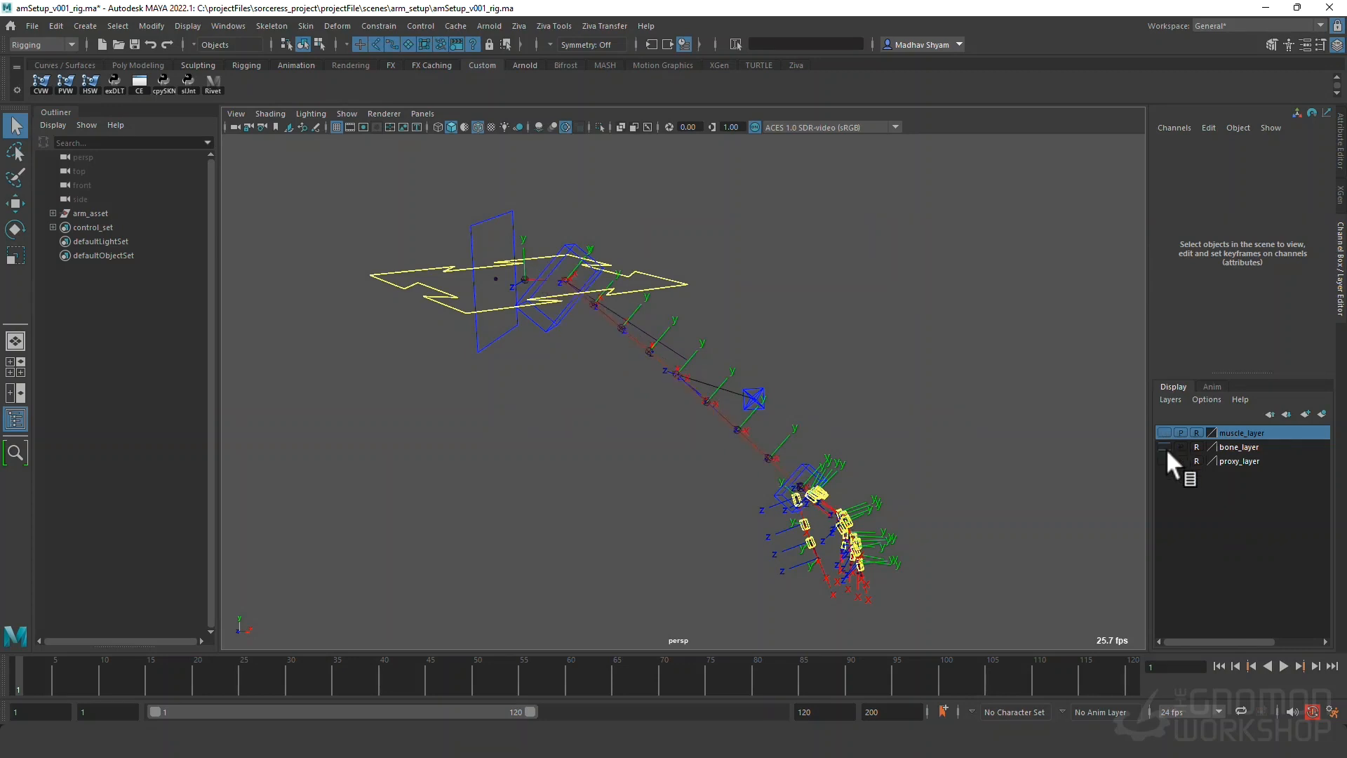
left_click(1165, 460)
left_click(1165, 460)
left_click(1165, 446)
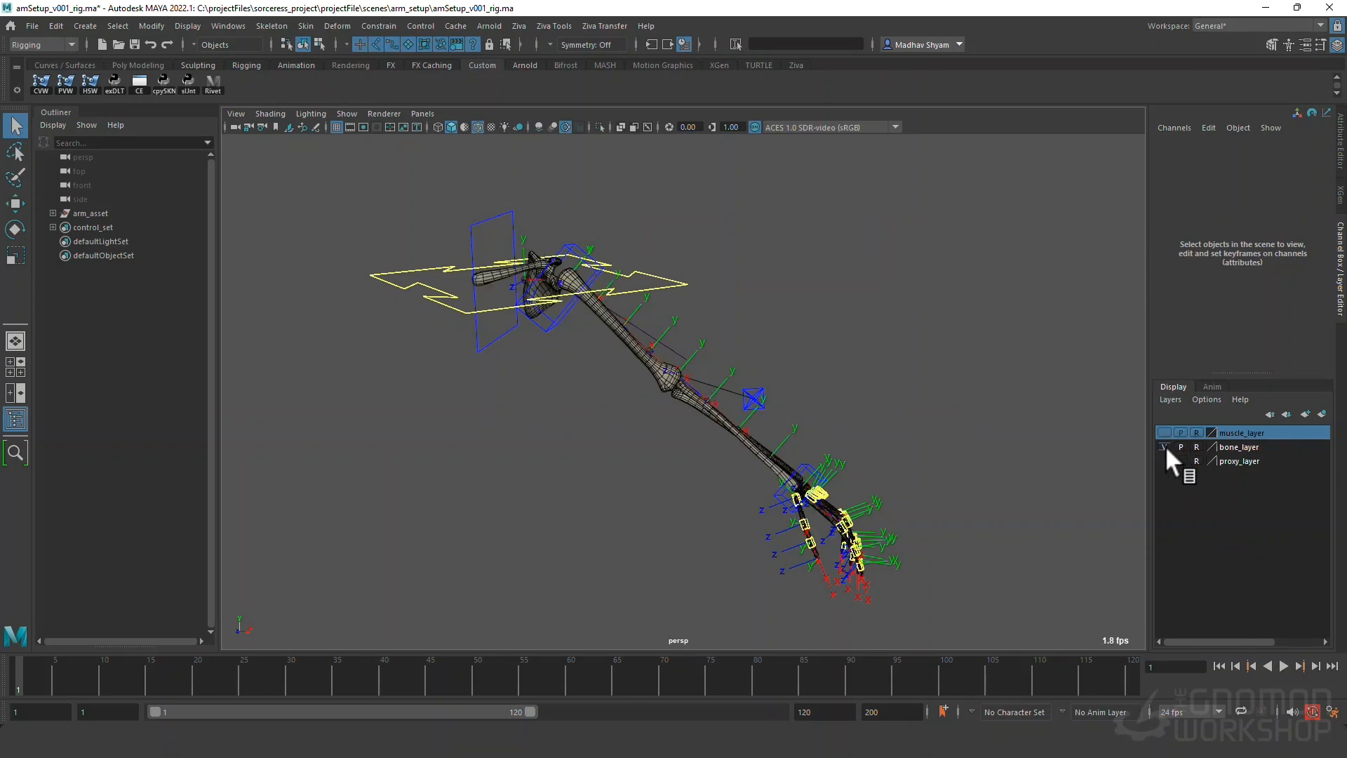
Test the arm rig by moving L_wrist_ik_ctrl and trying its Fk Ik Switch attribute, and undo the changes.
left_click_drag(659, 379, 851, 443, "alt")
key("w")
left_click(781, 474)
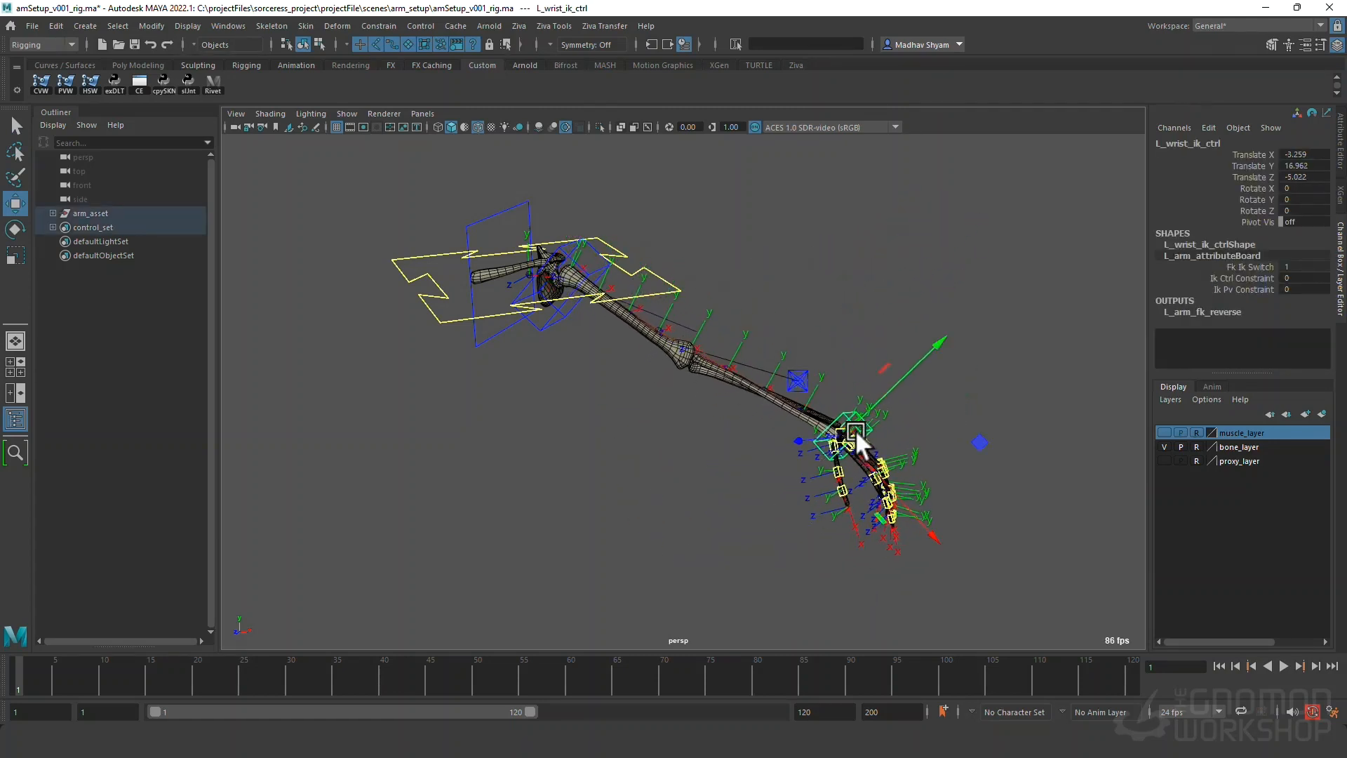
left_click(1250, 266)
middle_click_drag(972, 307, 915, 308)
key("w")
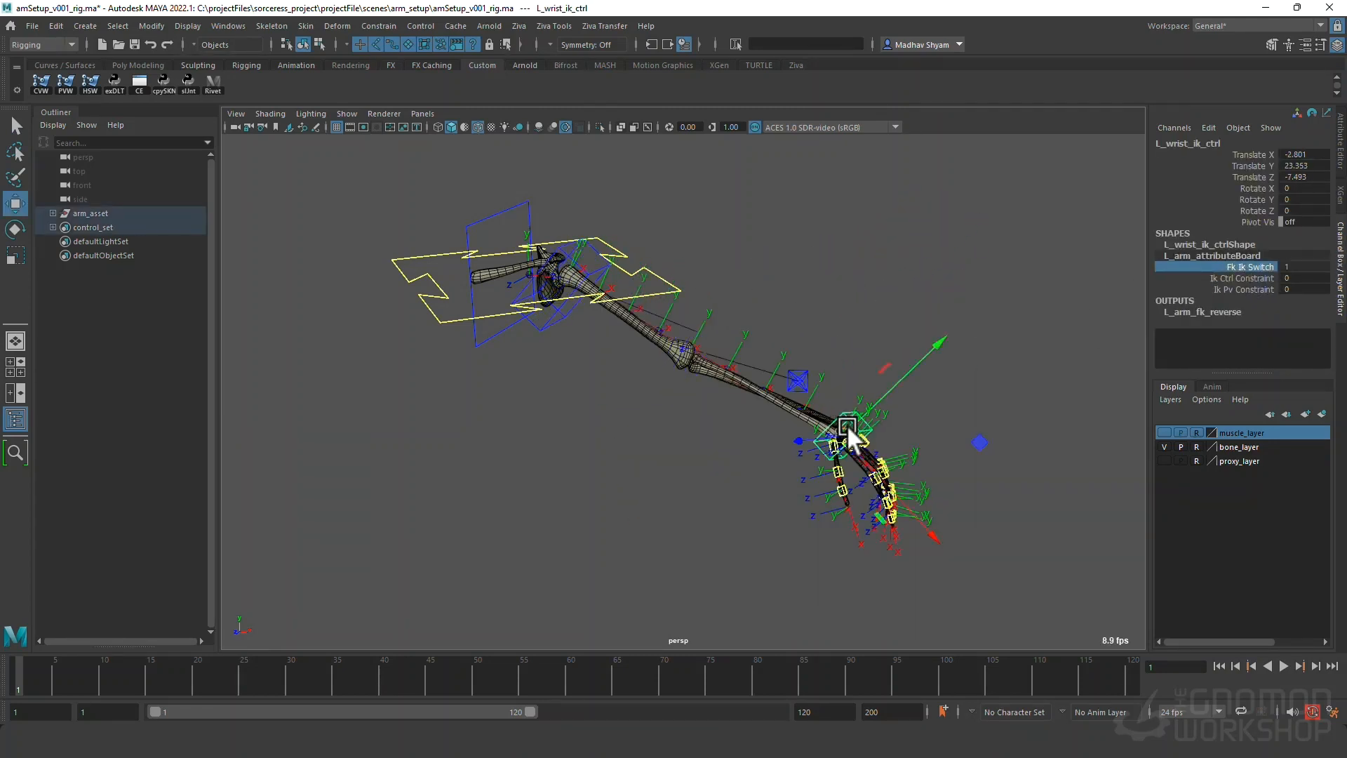
left_click_drag(844, 428, 823, 401)
key("ctrl+z")
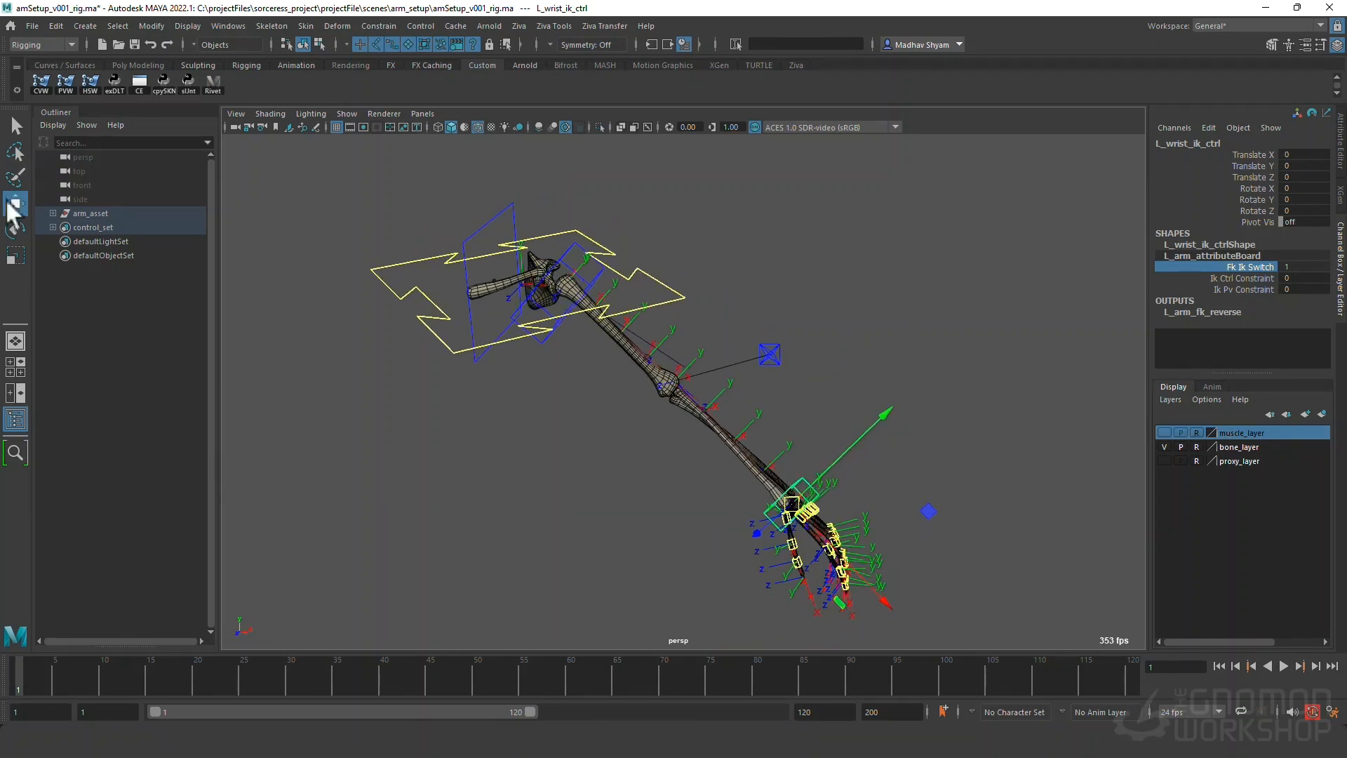
Expand arm_asset down to the contents of model_grp and toggle the visibility of fat_geo and skin_geo individually.
left_click(54, 213)
left_click(60, 227)
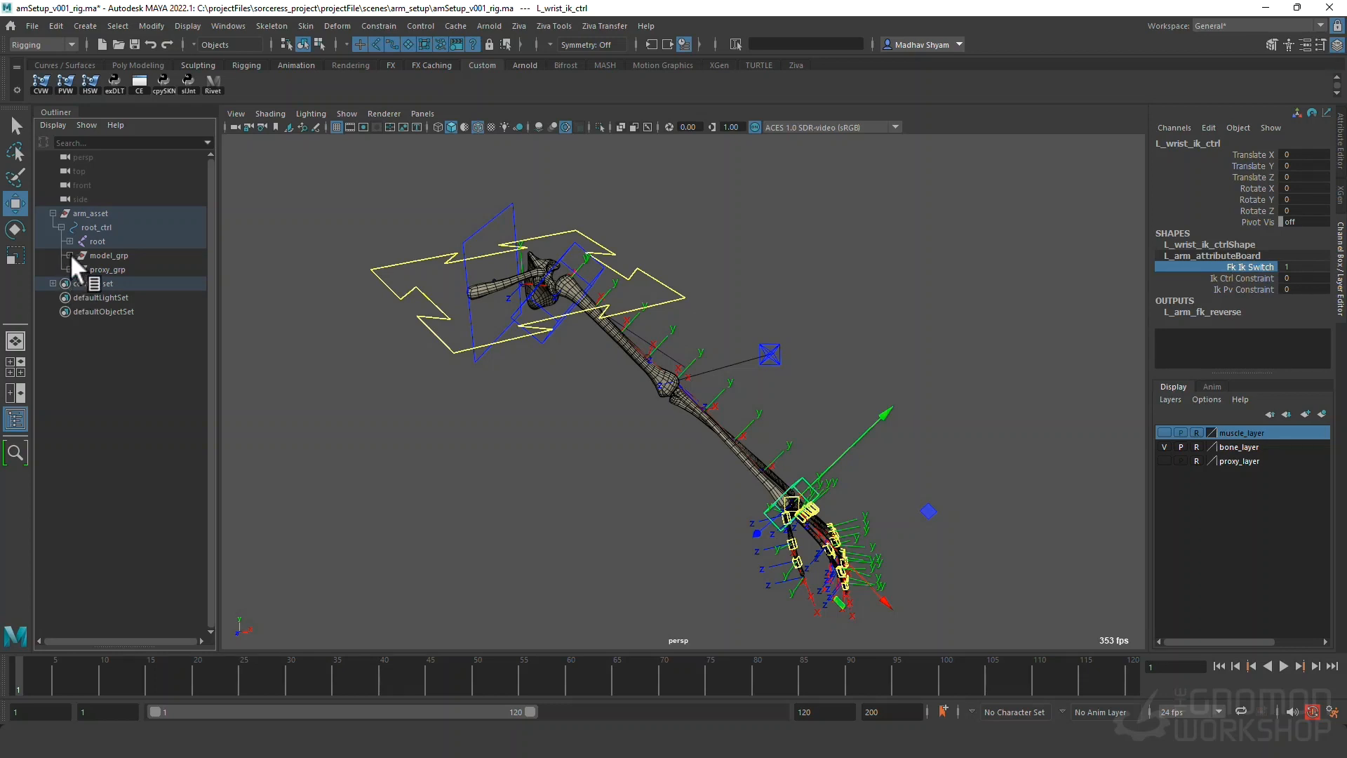
left_click(69, 256)
left_click(115, 297)
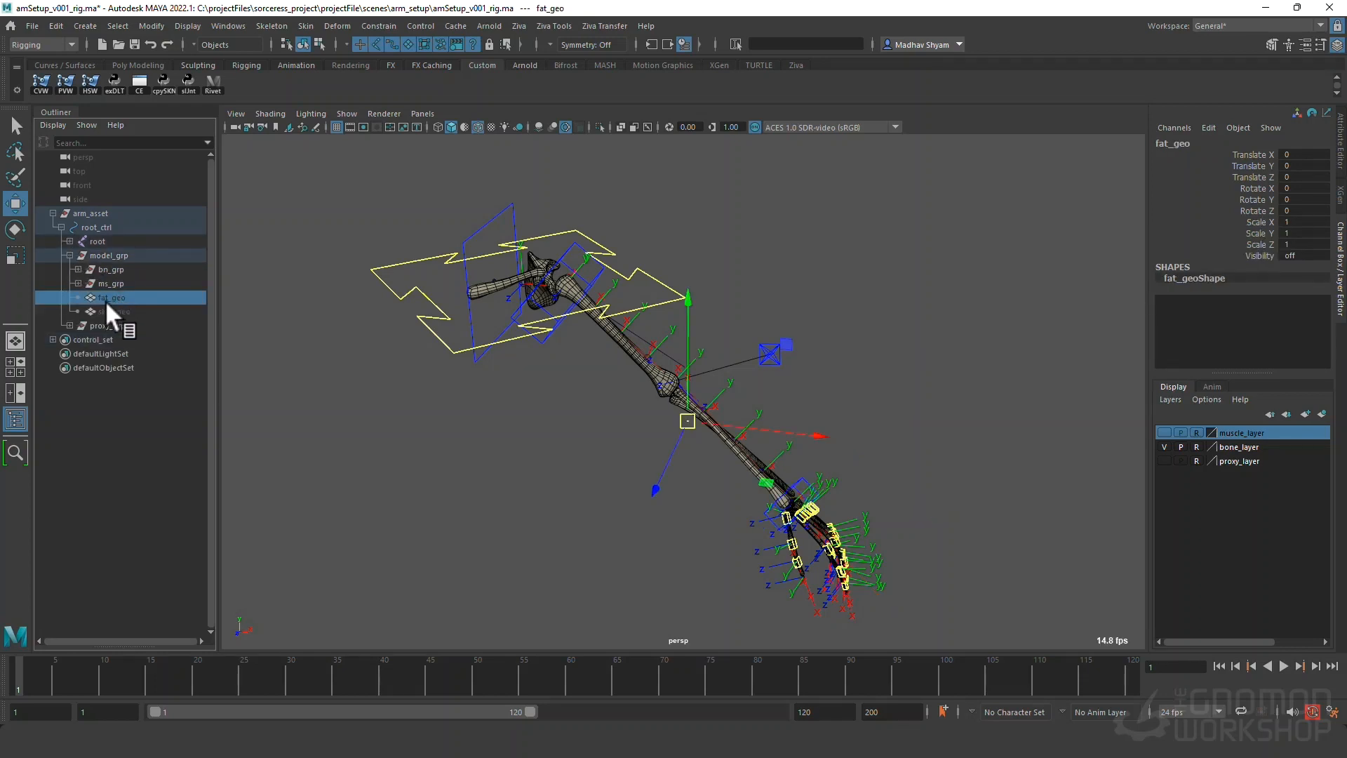
key("h")
left_click(112, 310)
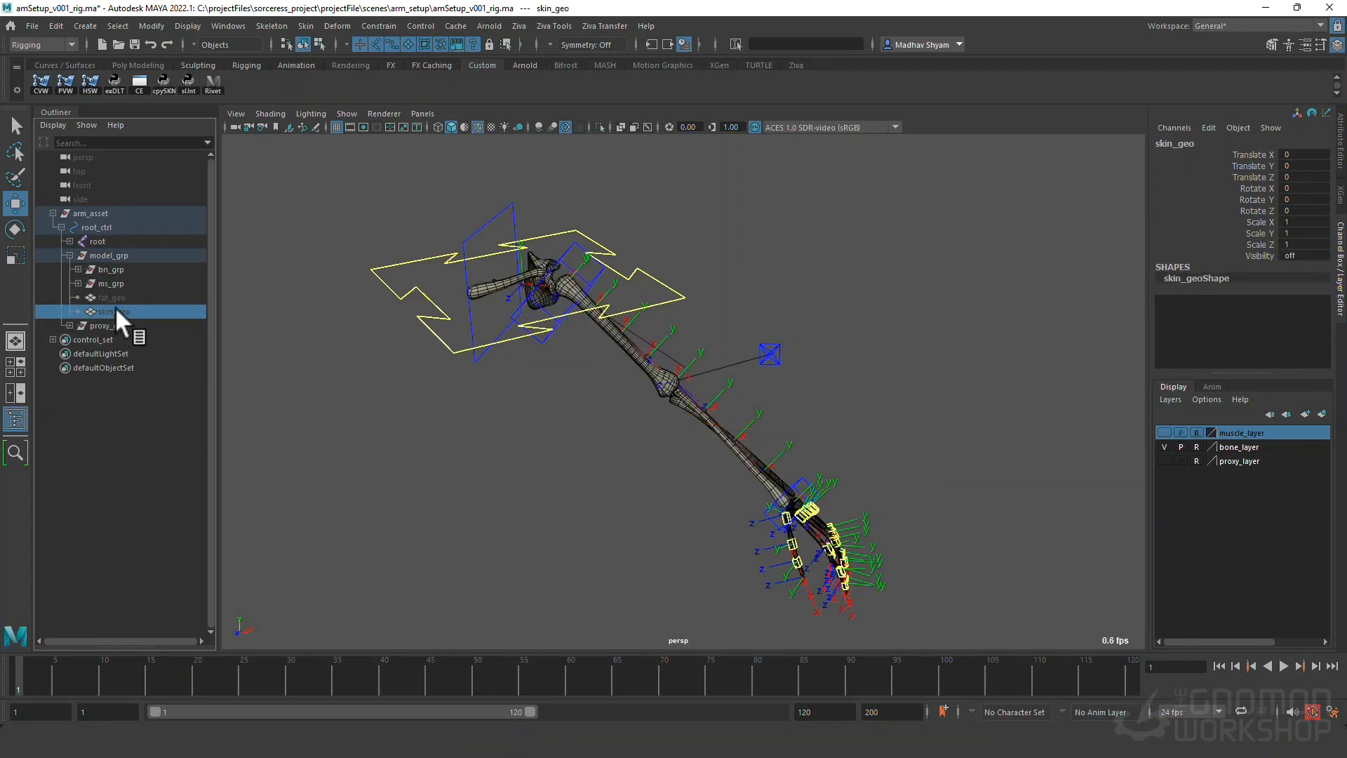
key("h")
key("h")
Show fat_geo and skin_geo together over the bones, and hide both meshes again.
left_click_drag(647, 383, 671, 368, "alt")
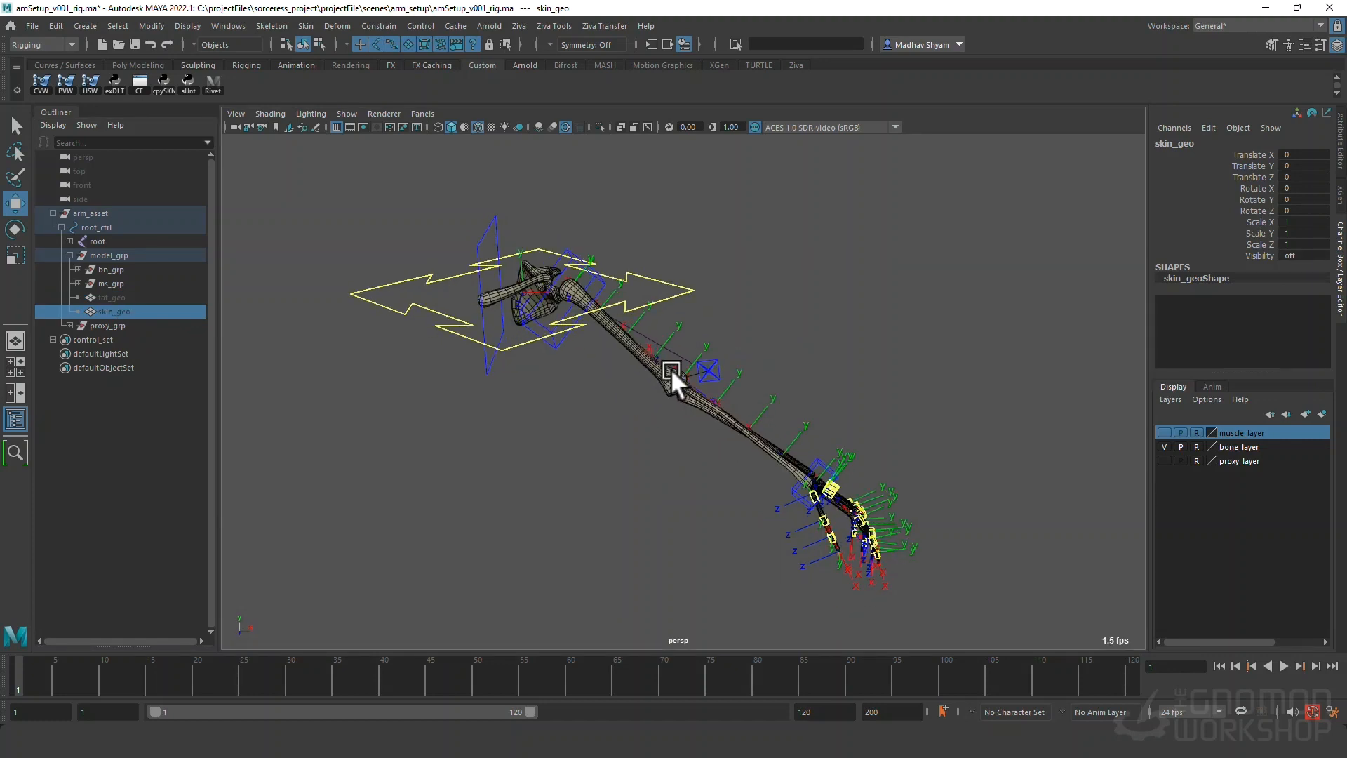
scroll(671, 368, "up", 2)
left_click_drag(153, 298, 148, 306)
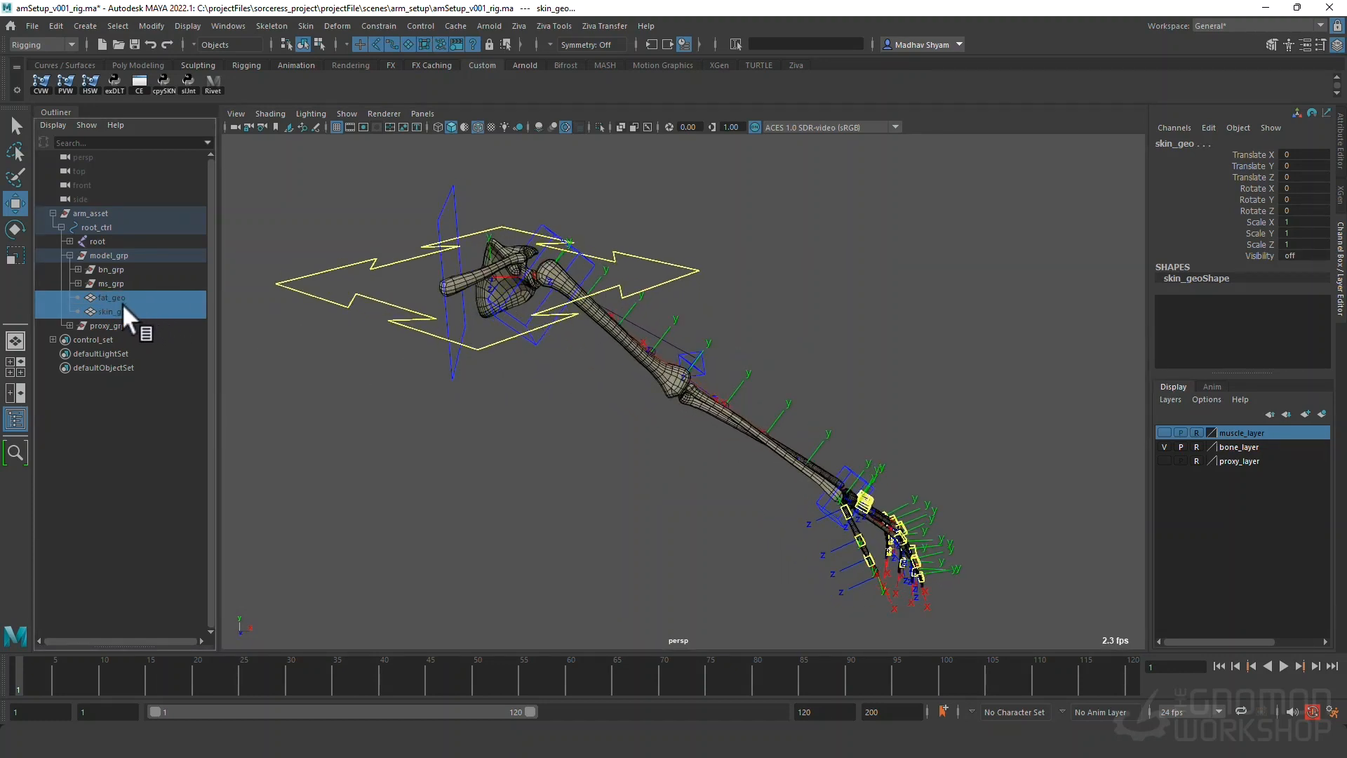
key("h")
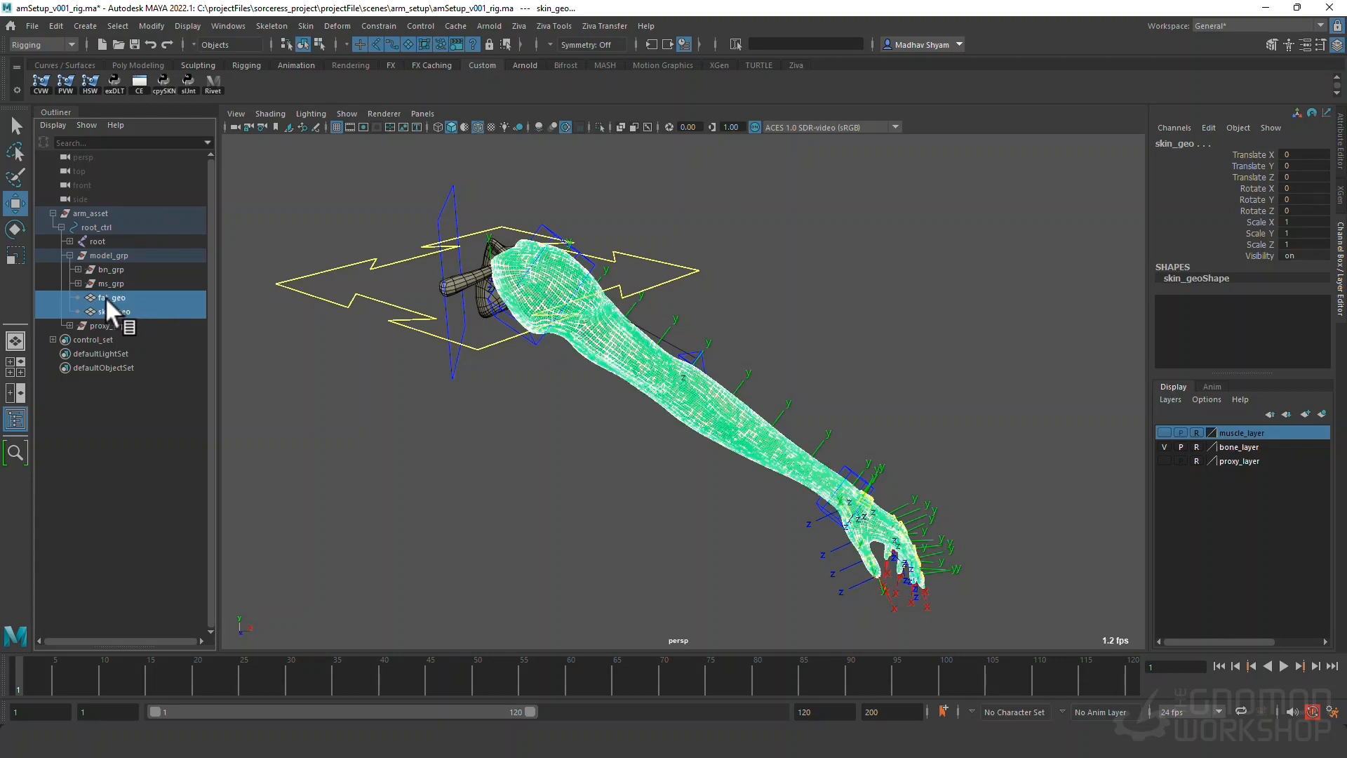
key("h")
left_click_drag(594, 360, 547, 351, "alt")
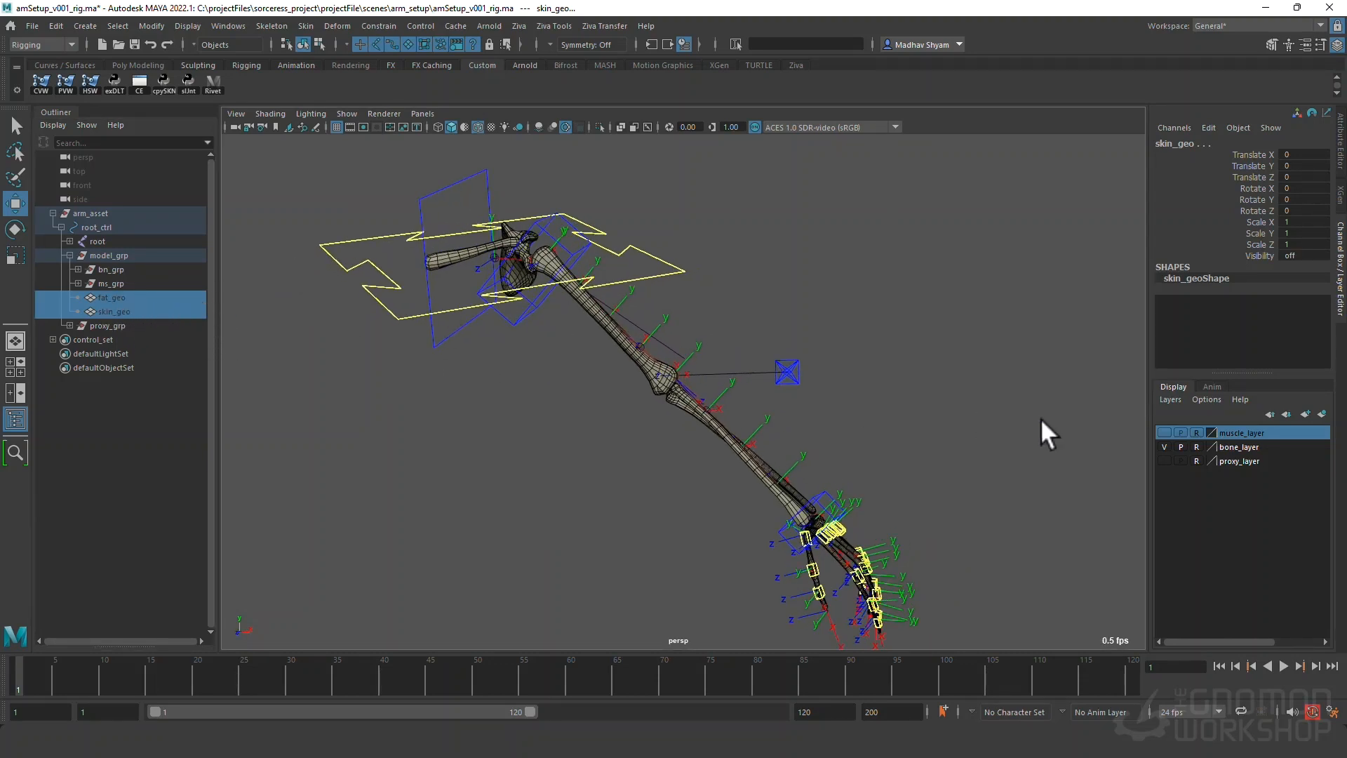
left_click(1164, 447)
left_click_drag(894, 402, 737, 390, "alt")
left_click(1164, 447)
Float the viewport's display filter list and hide NURBS Curves, Joints and IK Handles.
left_click(346, 113)
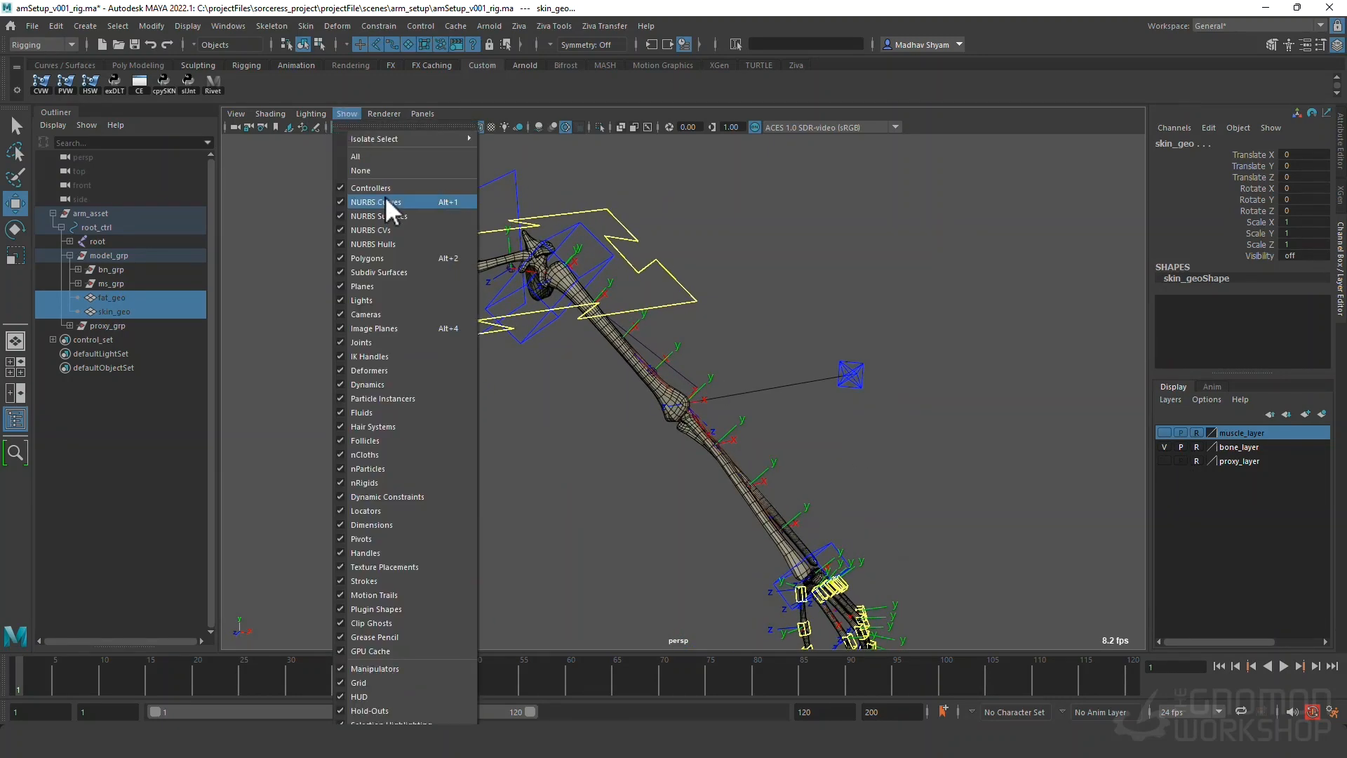
left_click(382, 130)
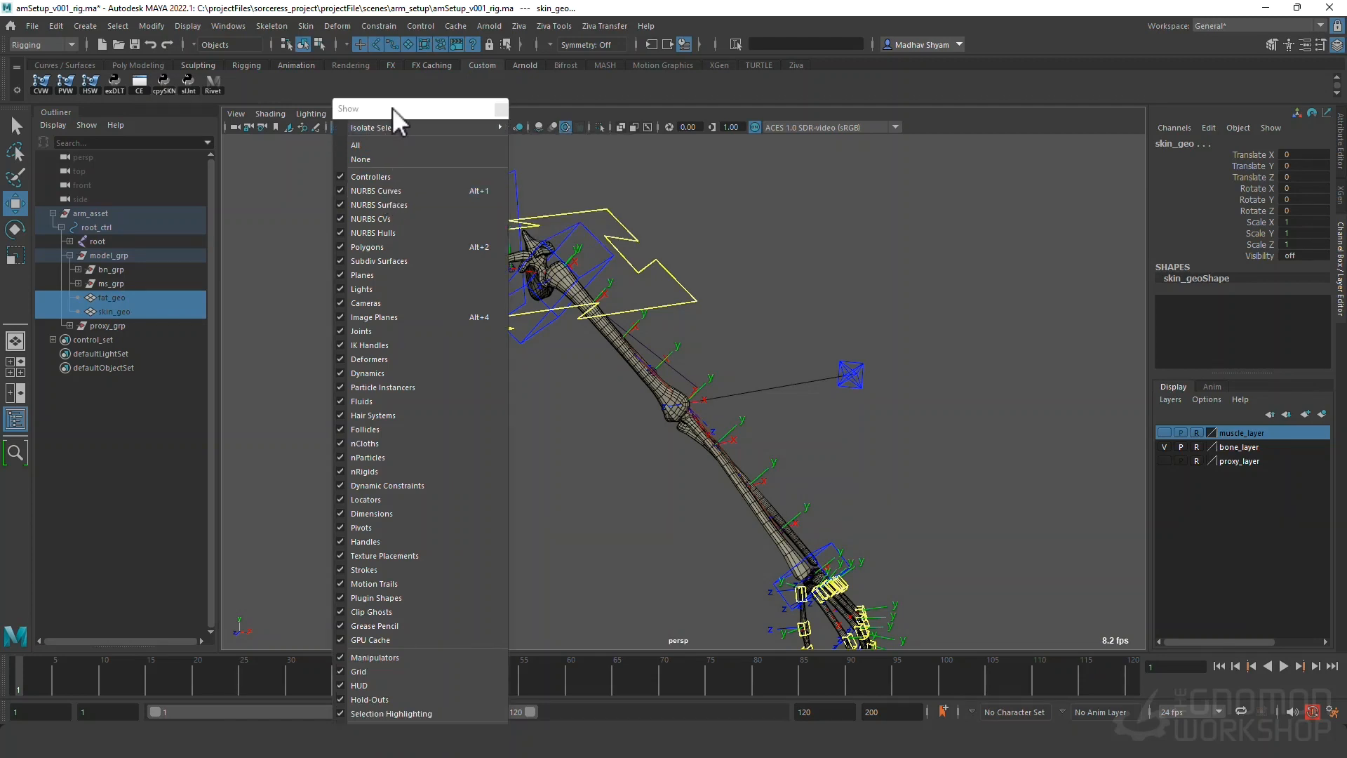
left_click_drag(393, 111, 294, 166)
left_click(287, 252)
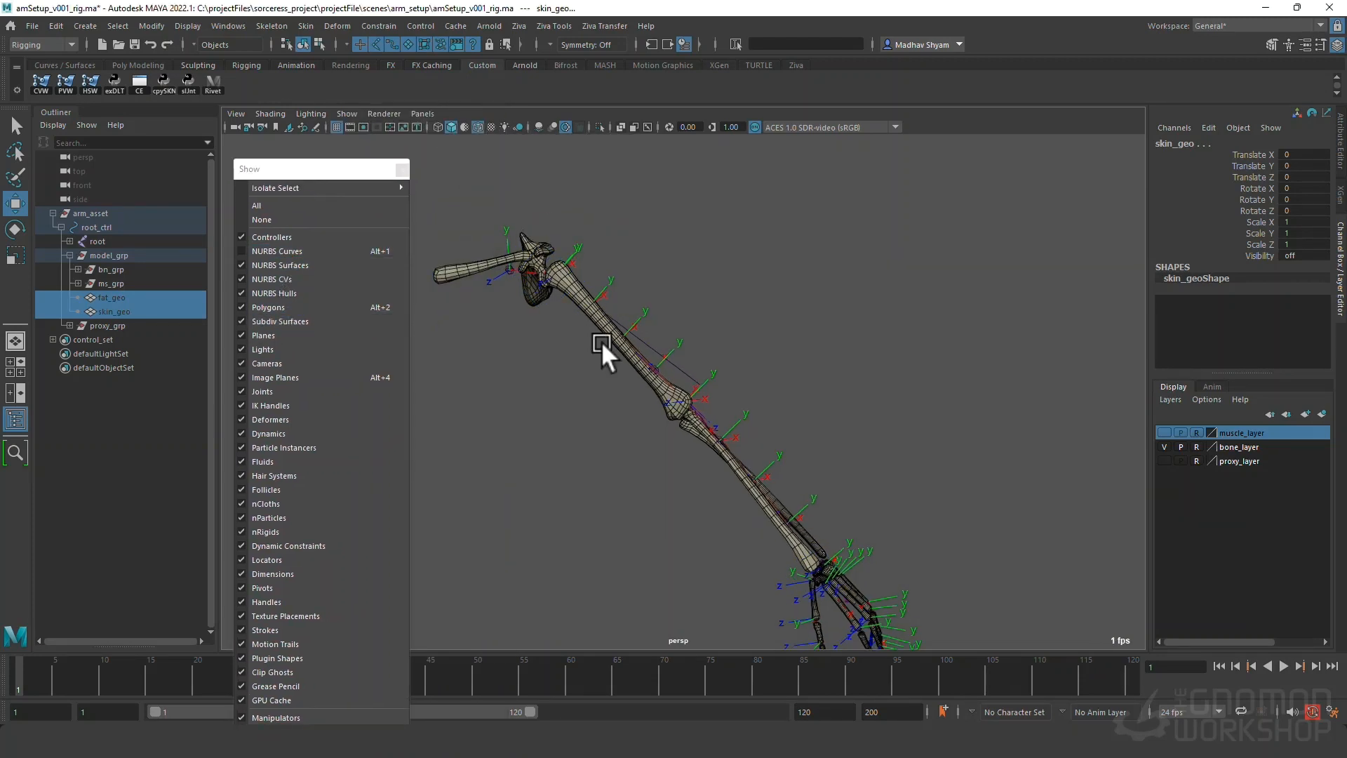
left_click(261, 392)
left_click(266, 405)
left_click_drag(641, 445, 734, 445, "alt")
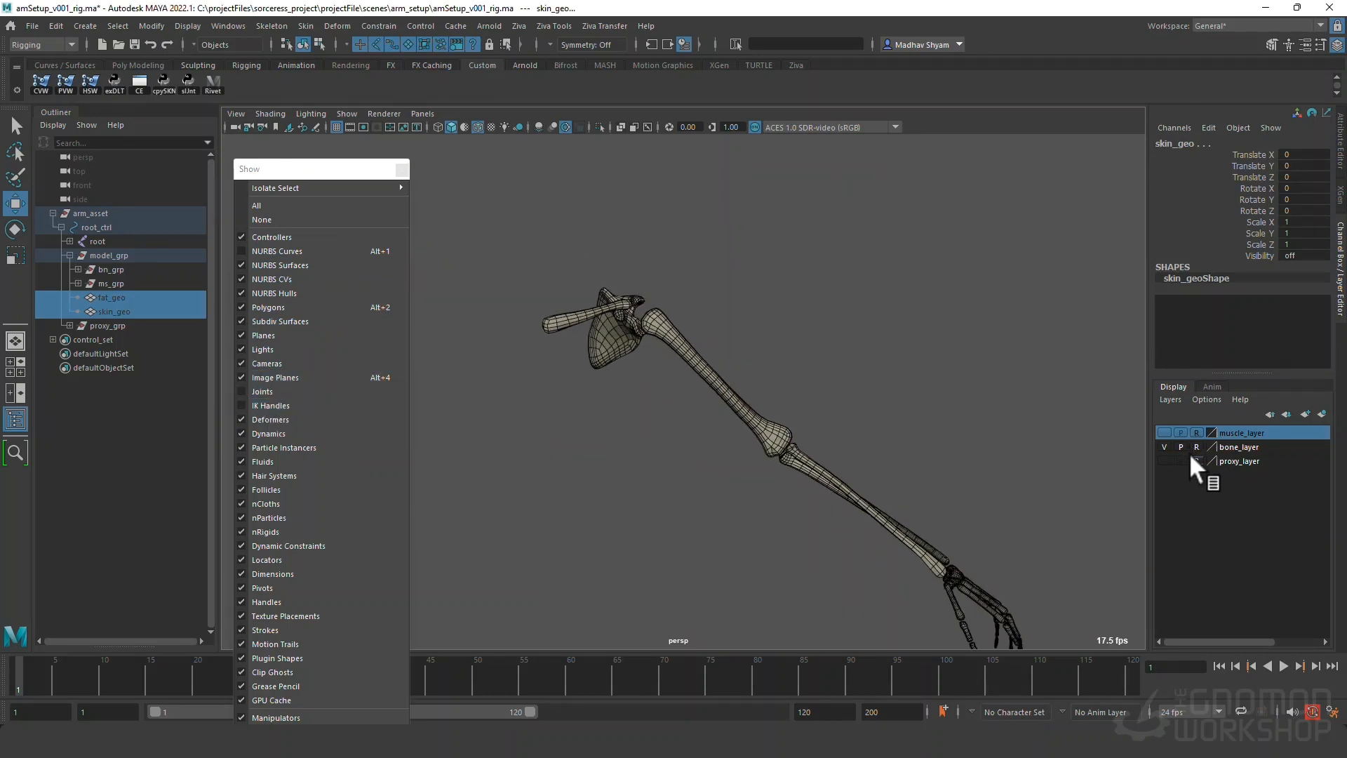
Take bone_layer out of reference mode and select the humerus mesh to check that the bones are selectable.
left_click_drag(797, 406, 723, 366, "alt")
left_click(723, 366)
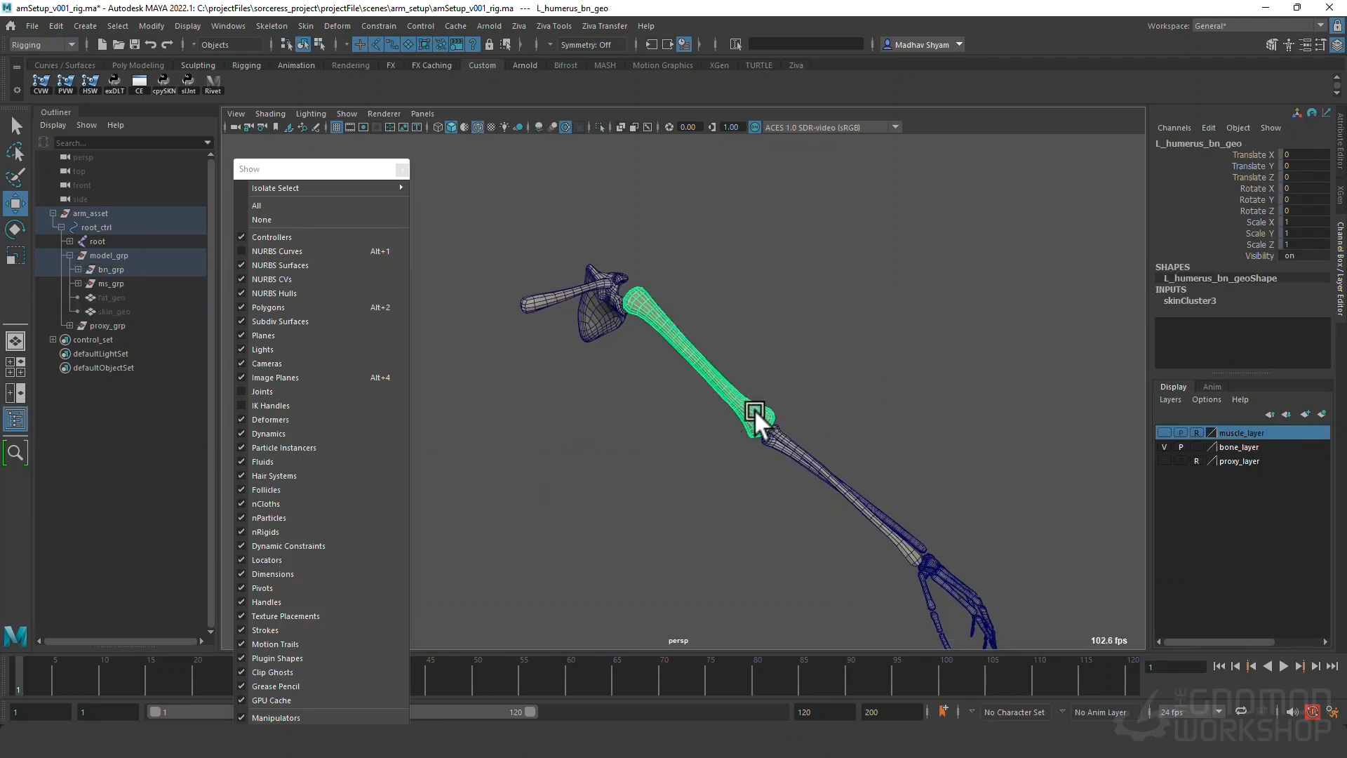
left_click_drag(755, 410, 760, 477, "alt")
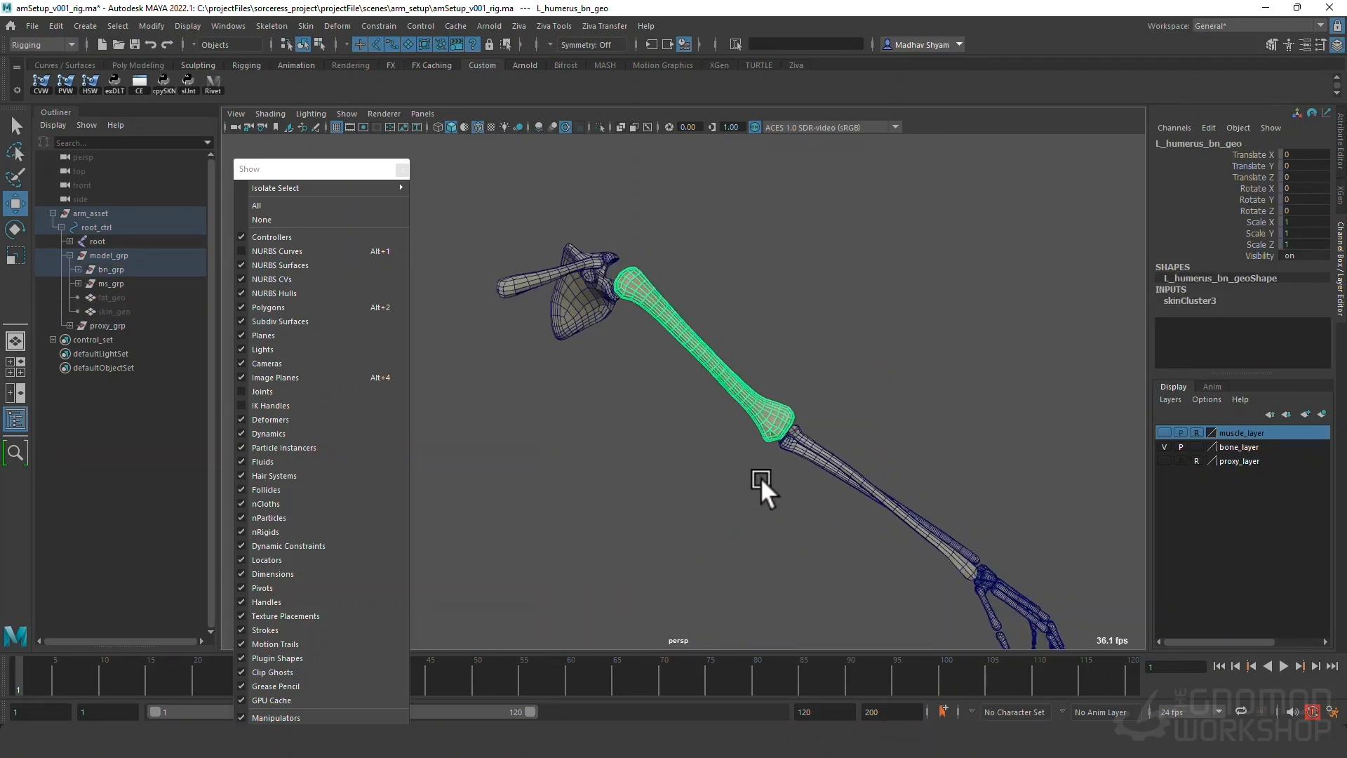
Make muscle_layer visible and take it out of reference mode.
left_click(1166, 430)
left_click_drag(814, 404, 819, 335, "alt")
left_click(1194, 432)
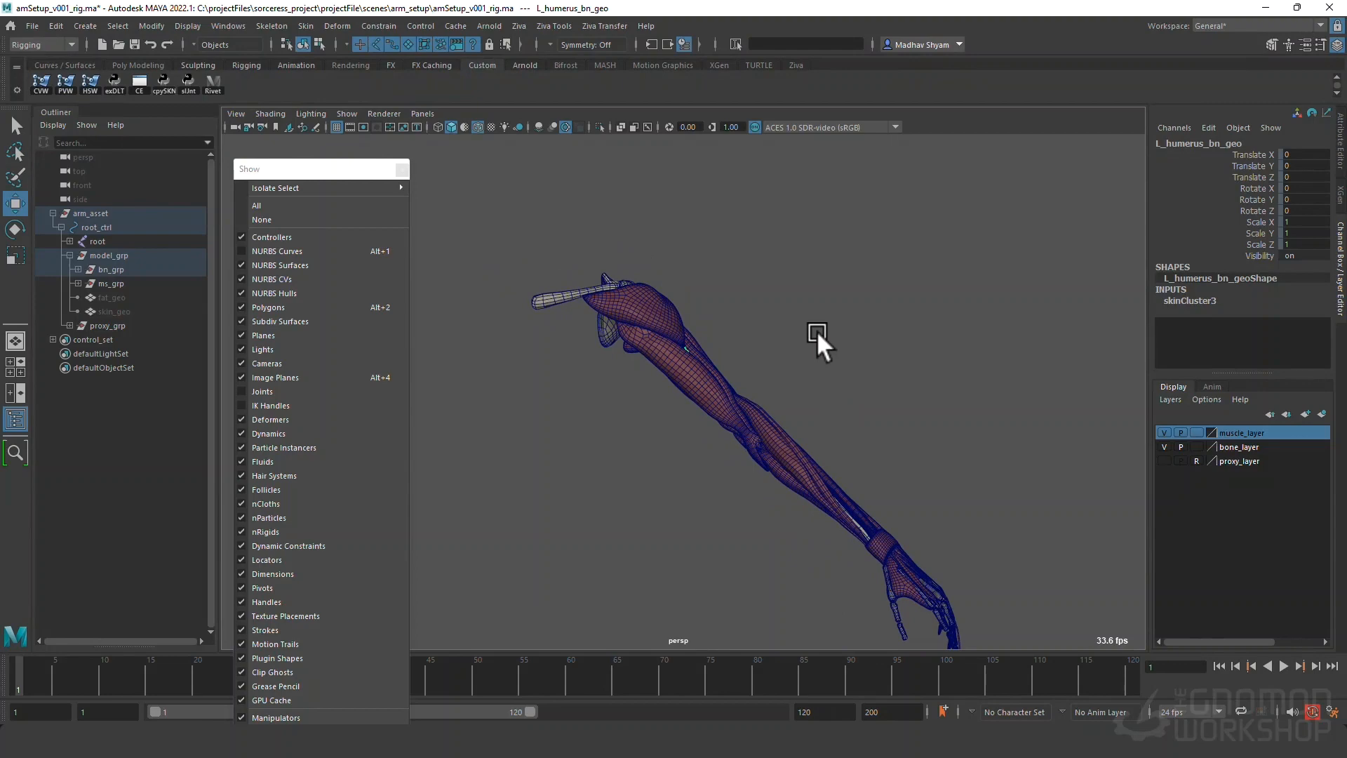
Save the scene under the new name amSetup_v002_muscleRig.ma in the arm_setup folder.
left_click(32, 26)
left_click(88, 103)
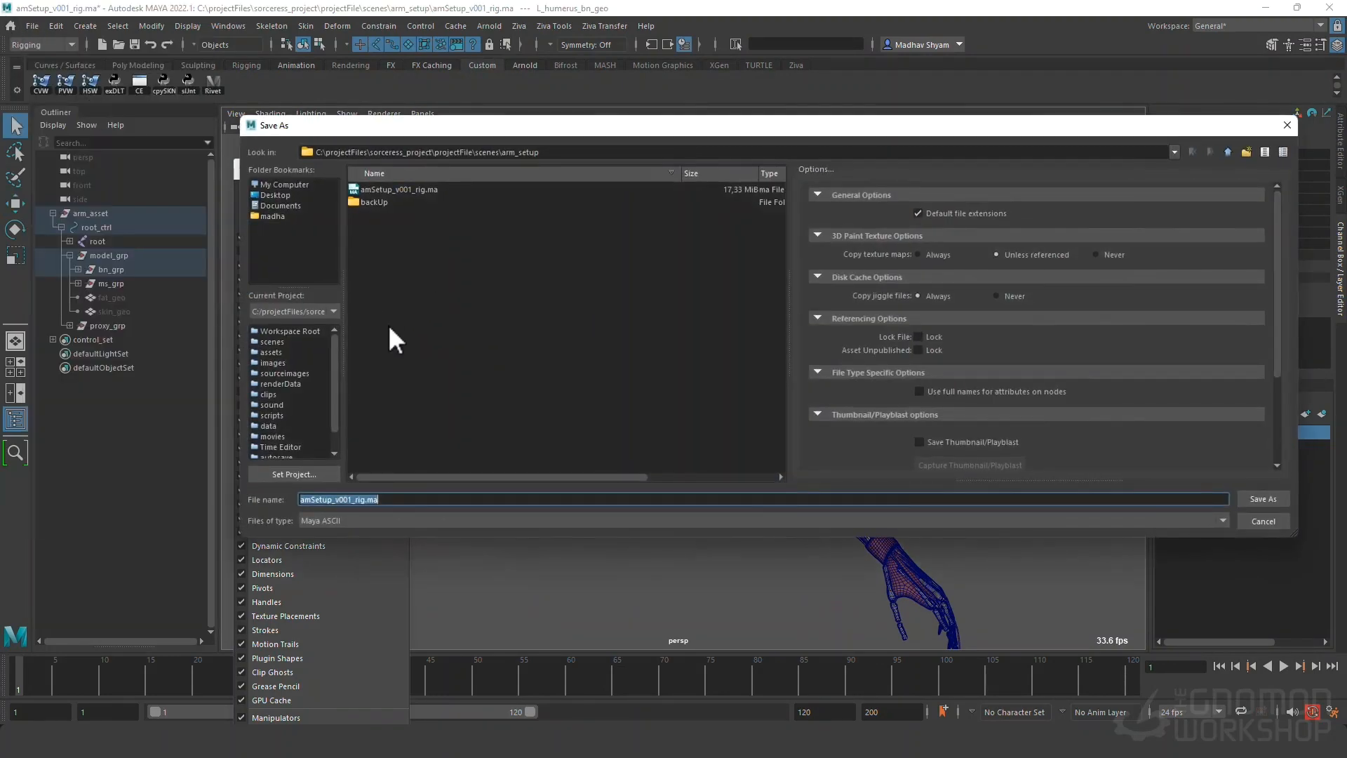
left_click(394, 191)
left_click(353, 501)
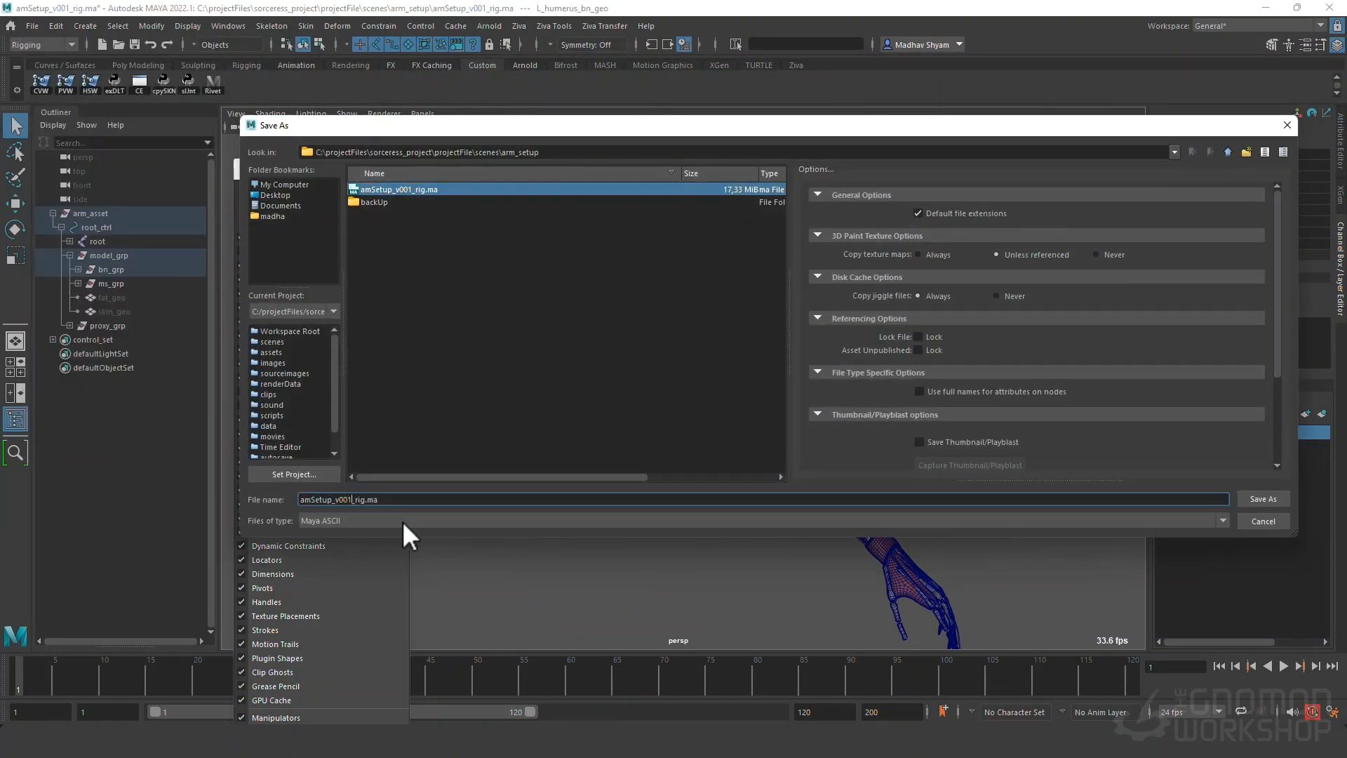
key("BackSpace")
type("2")
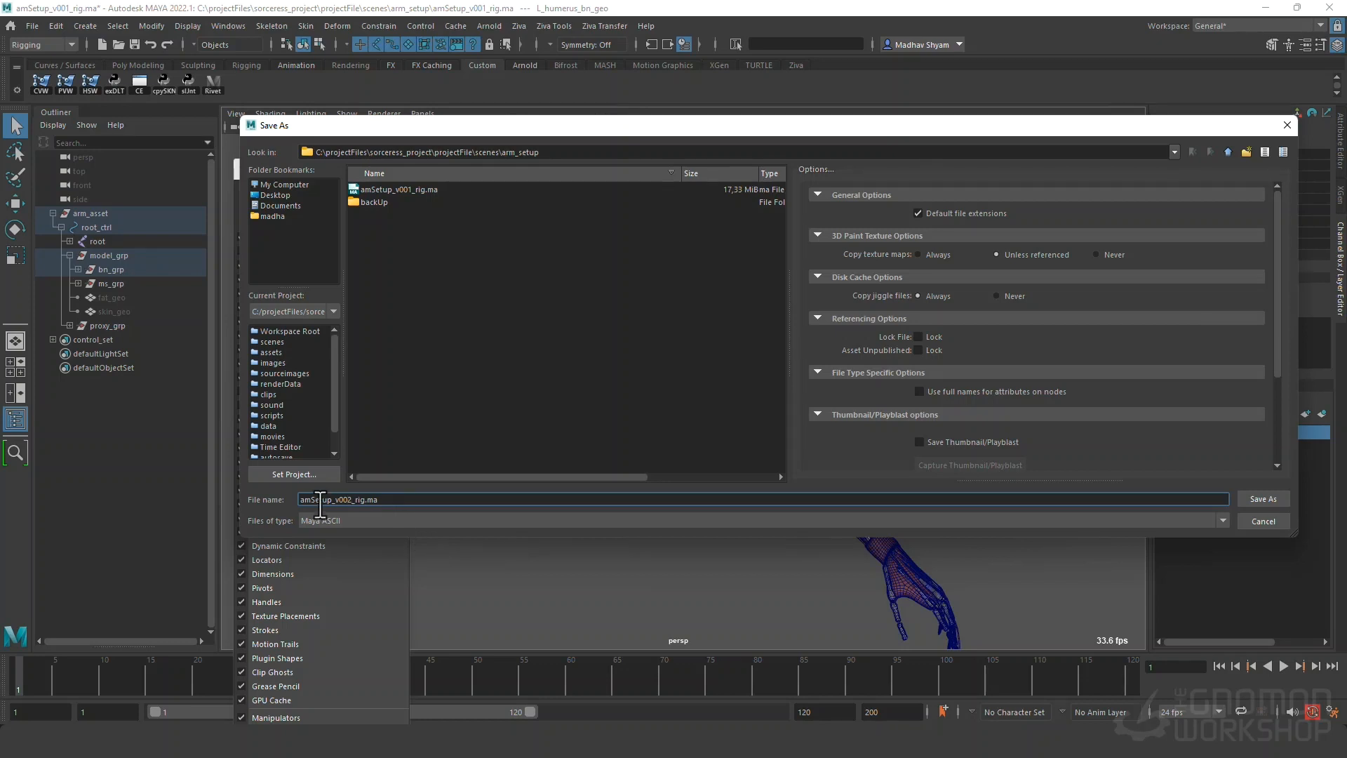
left_click_drag(355, 500, 363, 502)
type("muscleR")
left_click(1263, 499)
Hide every muscle mesh in L_armUpper_ms_grp except L_bicep_ms_geo.
left_click_drag(760, 321, 717, 376, "alt")
left_click(717, 376)
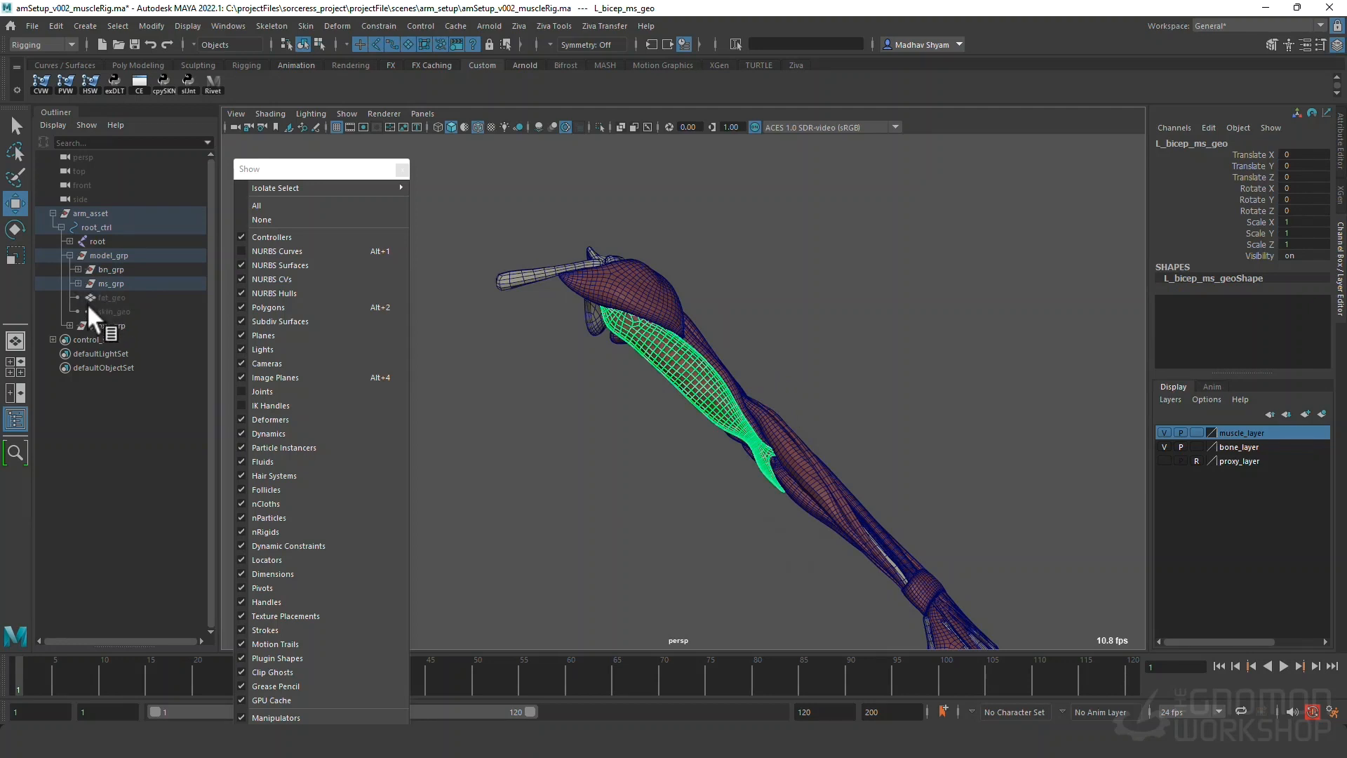
key("f")
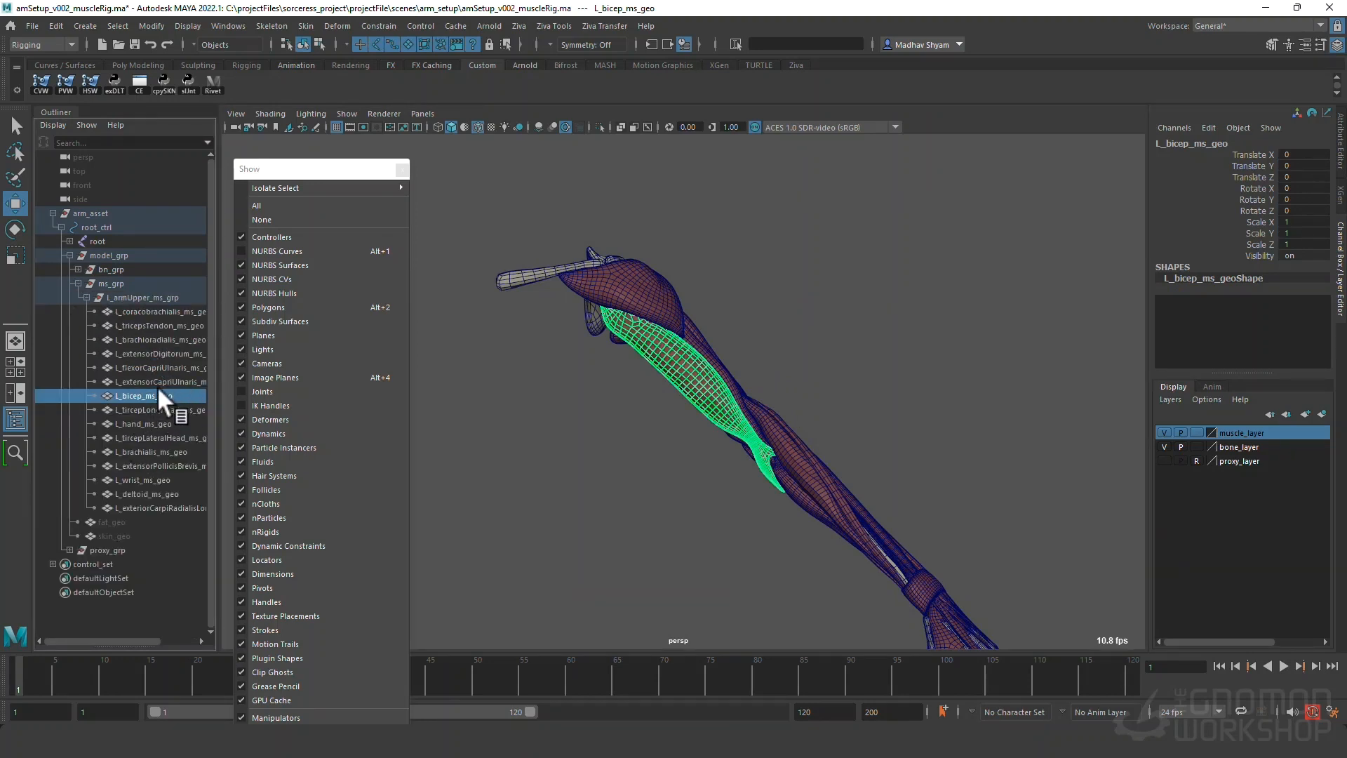
left_click_drag(157, 382, 163, 310)
key("ctrl+h")
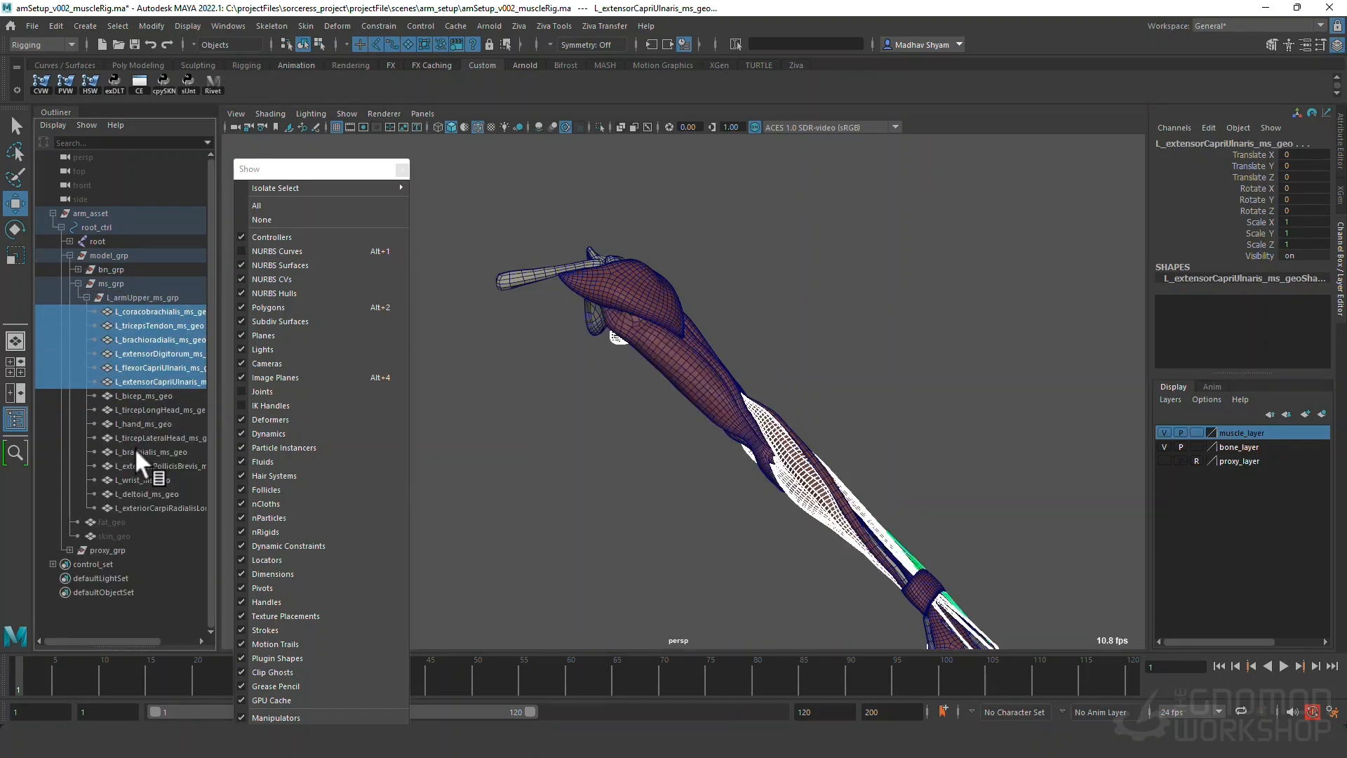
left_click_drag(150, 410, 153, 506)
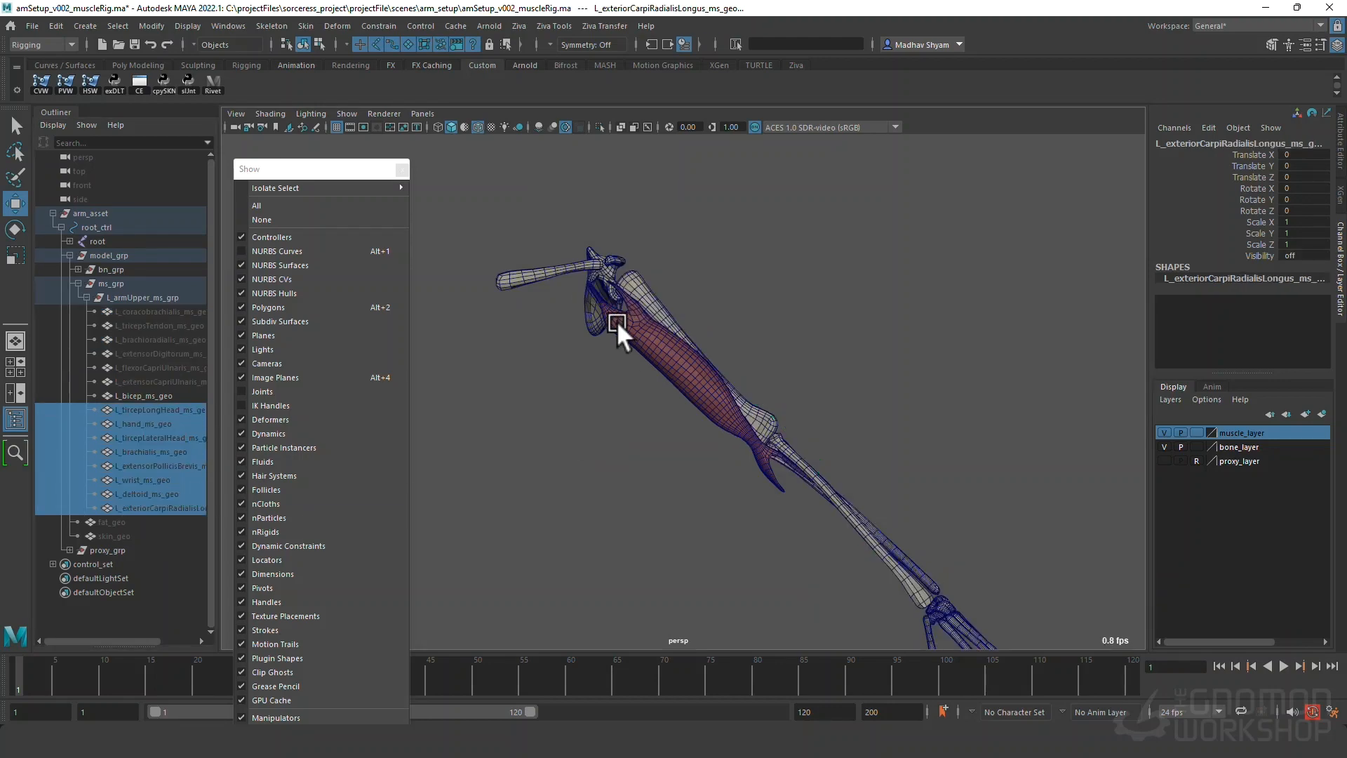
mouse_move(724, 388)
left_mouse_down("alt")
mouse_move(609, 382)
mouse_move(769, 376)
mouse_move(779, 325)
mouse_move(764, 342)
mouse_move(597, 381)
mouse_move(705, 384)
mouse_move(727, 379)
mouse_move(589, 372)
mouse_move(683, 391)
mouse_move(745, 372)
mouse_move(655, 304)
mouse_move(686, 352)
mouse_move(642, 369)
mouse_move(756, 360)
mouse_move(753, 380)
mouse_move(766, 347)
mouse_move(731, 385)
mouse_move(700, 386)
left_mouse_up("alt")
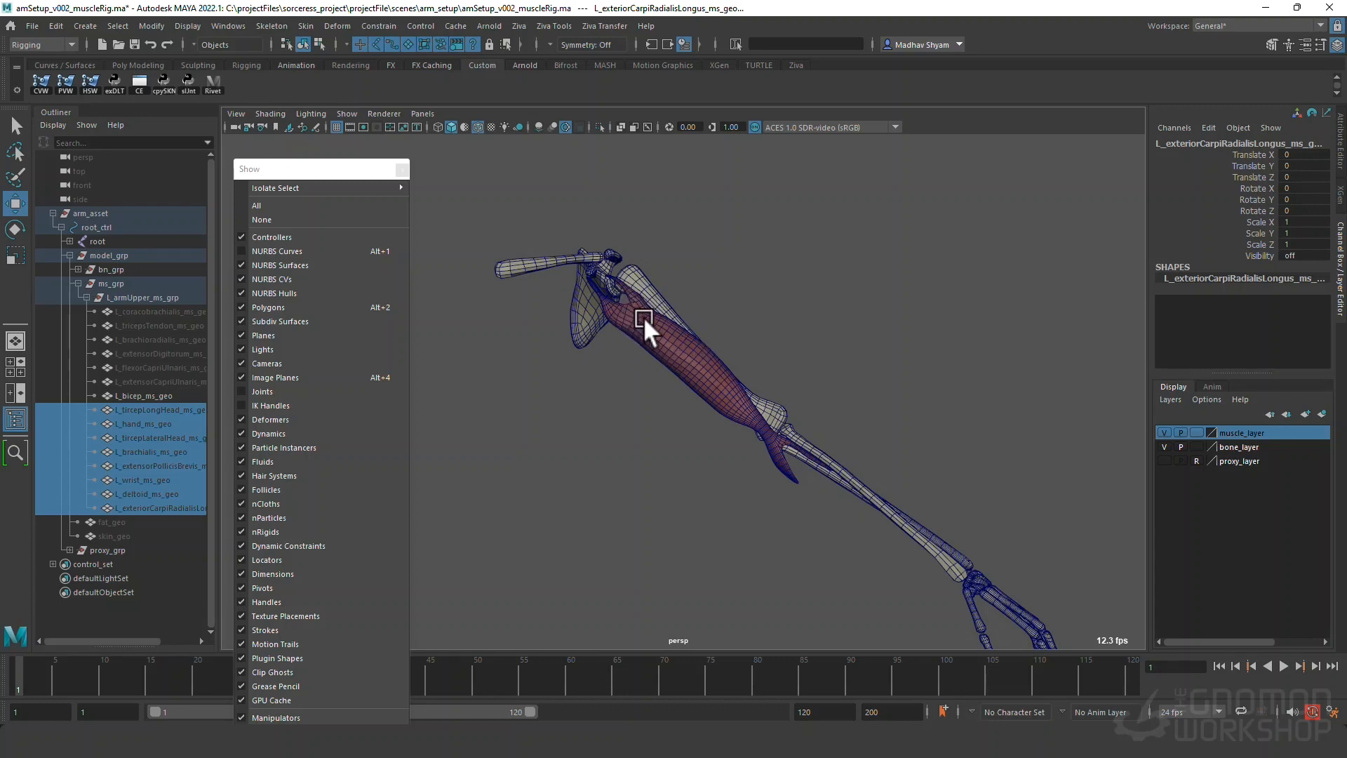
Select L_bicep_ms_geo and keep the Ziva Tools commands open as a floating window beside the arm.
mouse_move(664, 337)
left_mouse_down("alt")
mouse_move(675, 333)
mouse_move(649, 338)
left_mouse_up("alt")
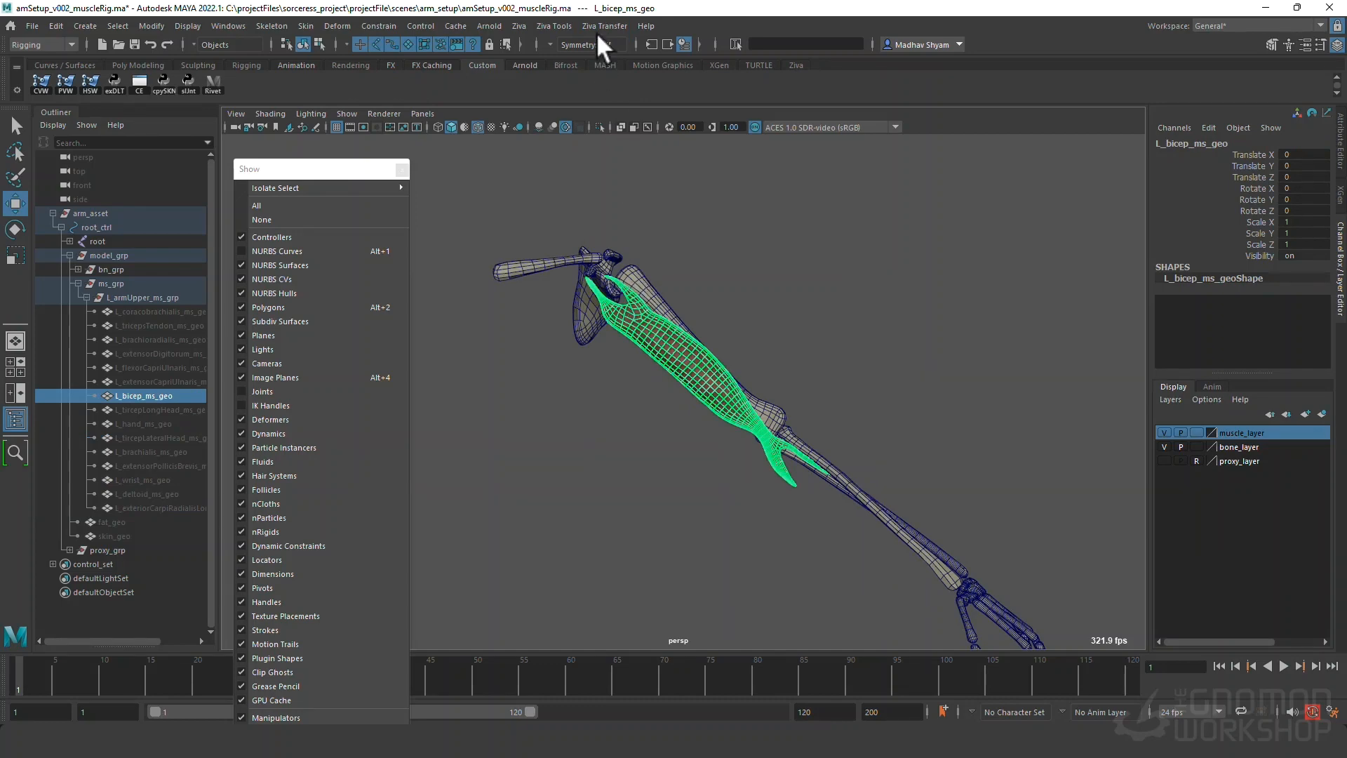
left_click(605, 26)
mouse_move(572, 25)
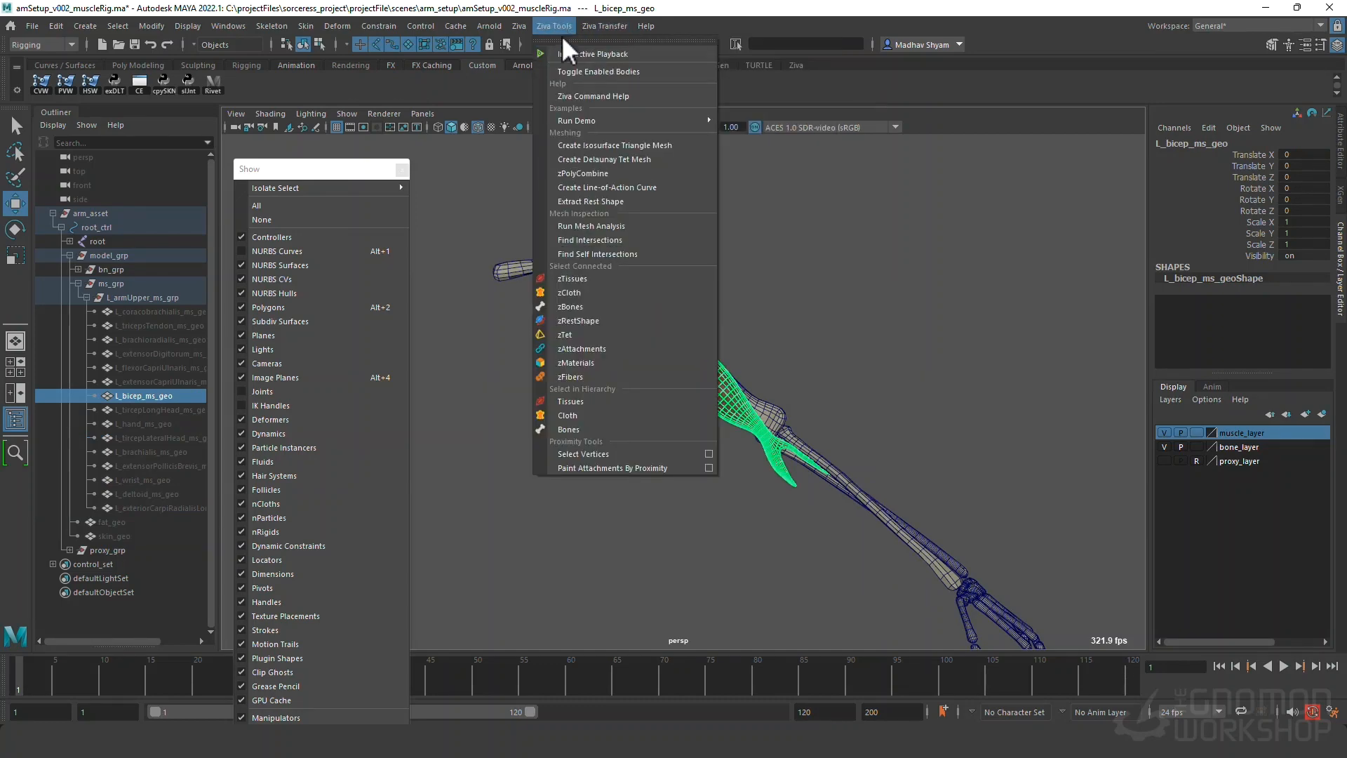
left_click(570, 41)
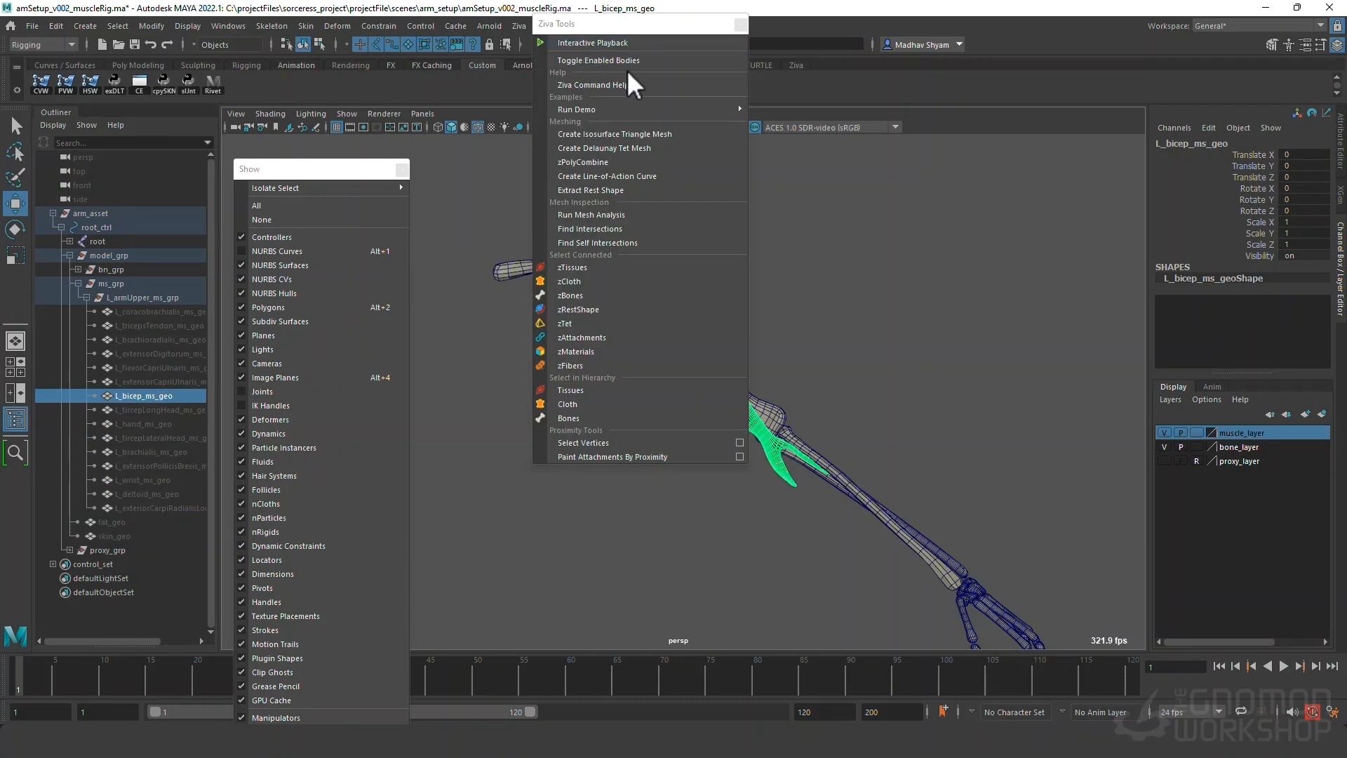
left_click_drag(626, 70, 950, 108)
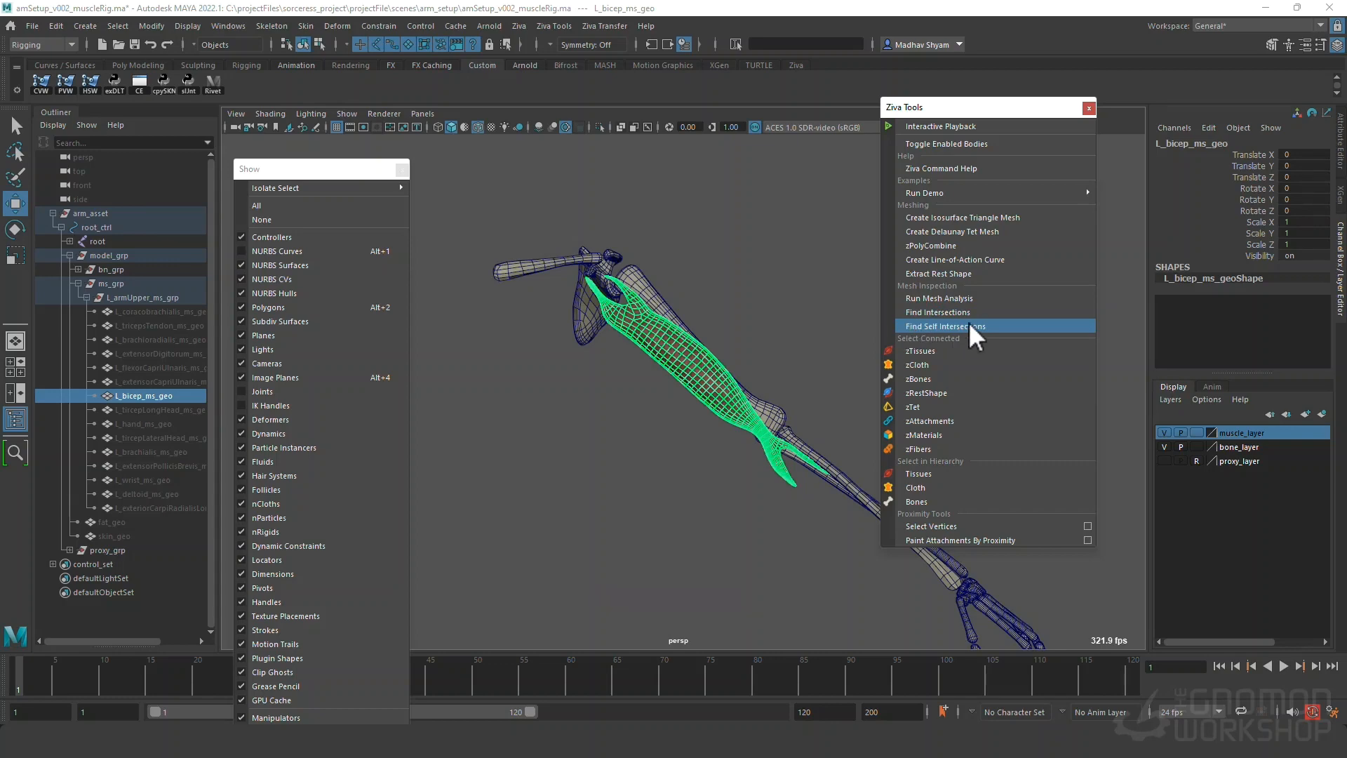
Check the bicep muscle and the humerus for mutual collisions with Find Intersections.
left_click_drag(720, 282, 839, 355, "alt")
left_click_drag(589, 371, 664, 375, "alt")
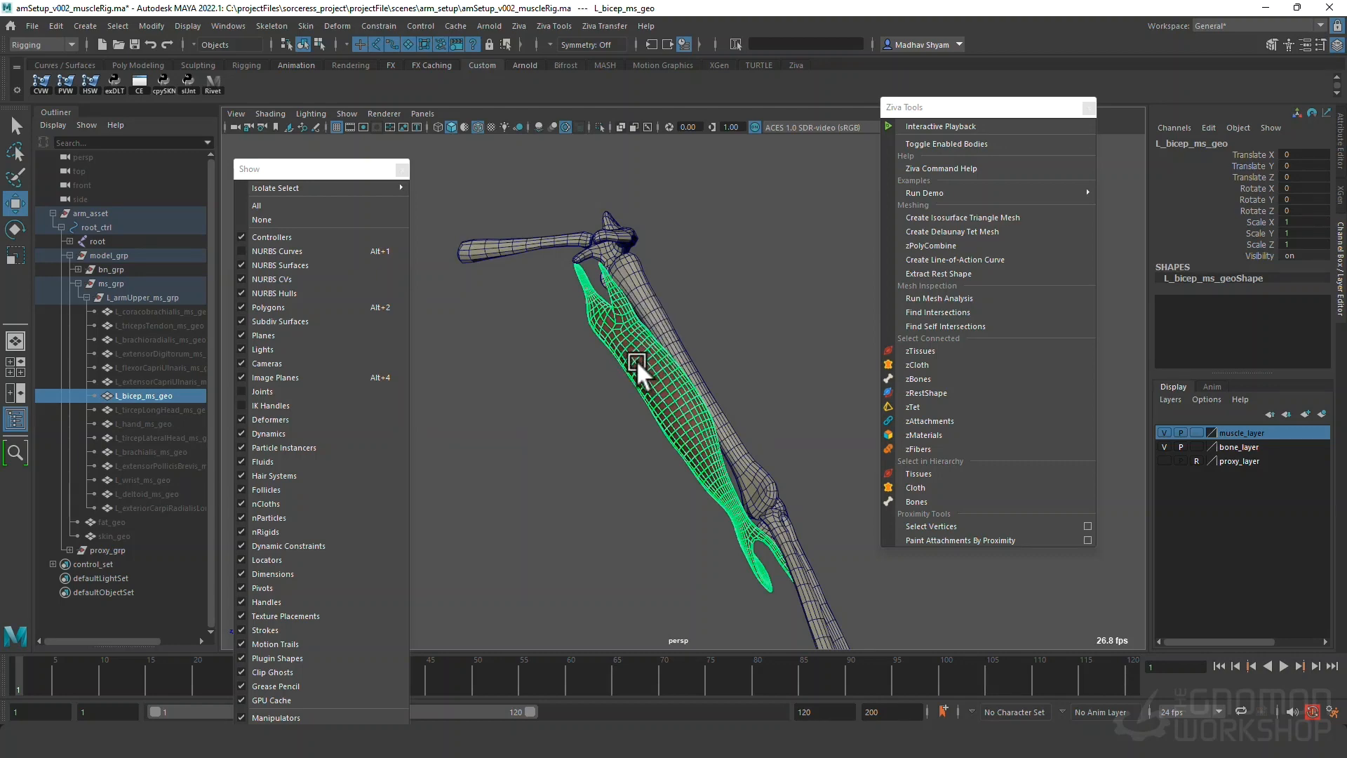
mouse_move(637, 360)
left_mouse_down("alt")
mouse_move(657, 346)
mouse_move(625, 362)
left_mouse_up("alt")
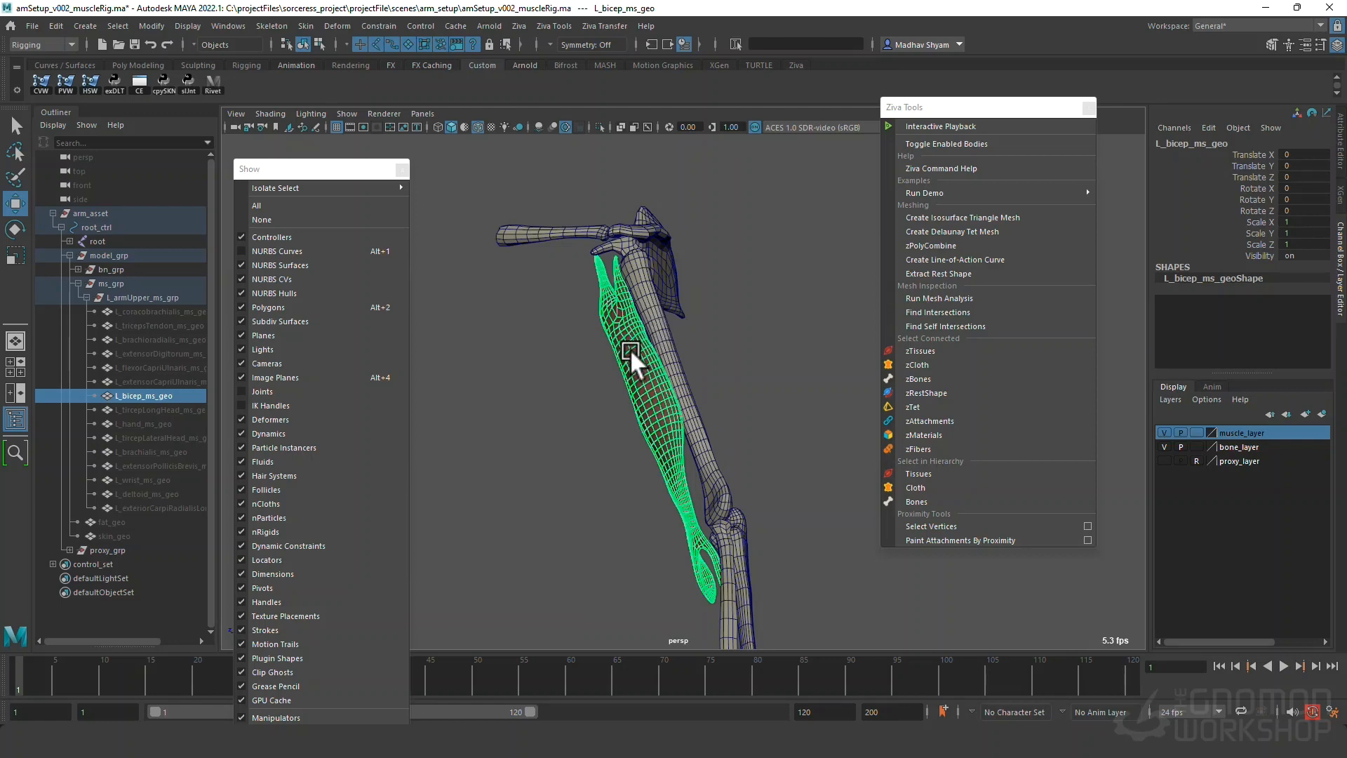
left_click(654, 320)
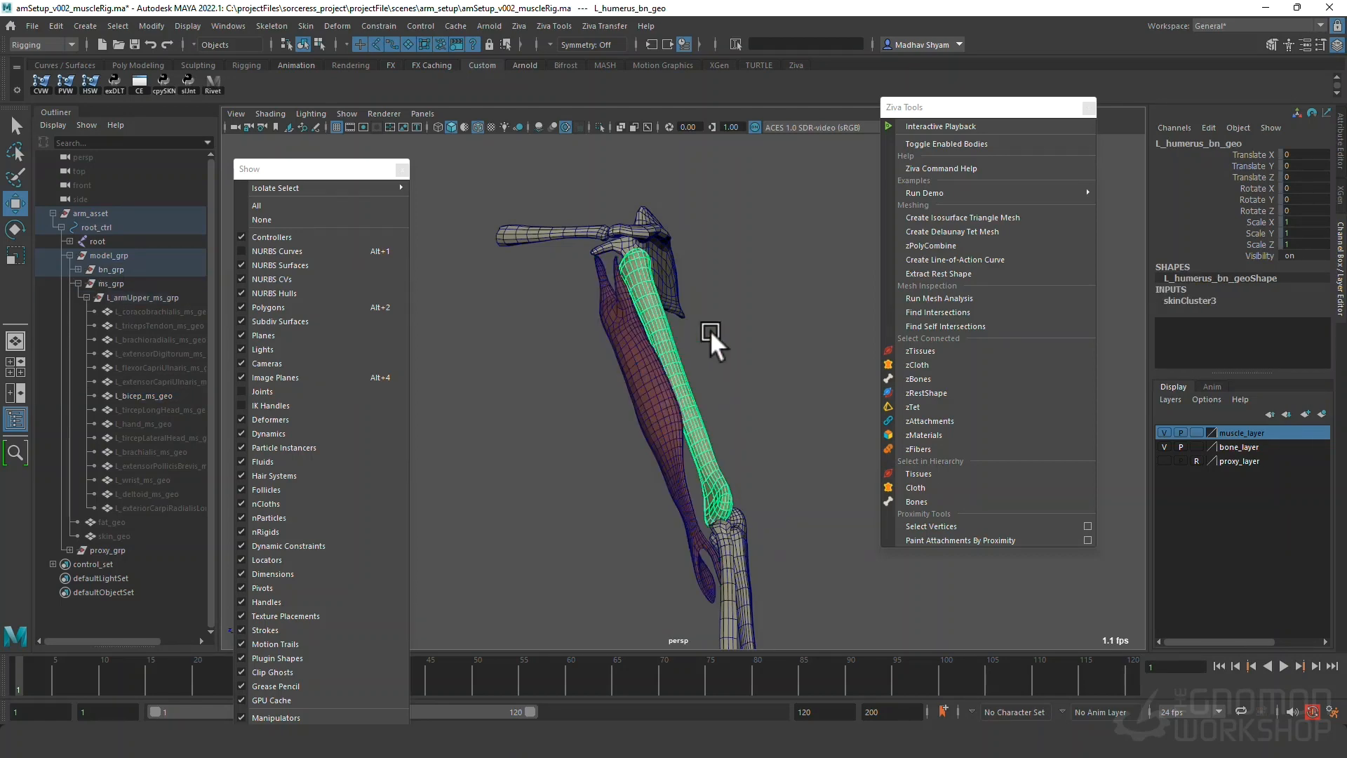
left_click_drag(710, 330, 705, 301, "alt")
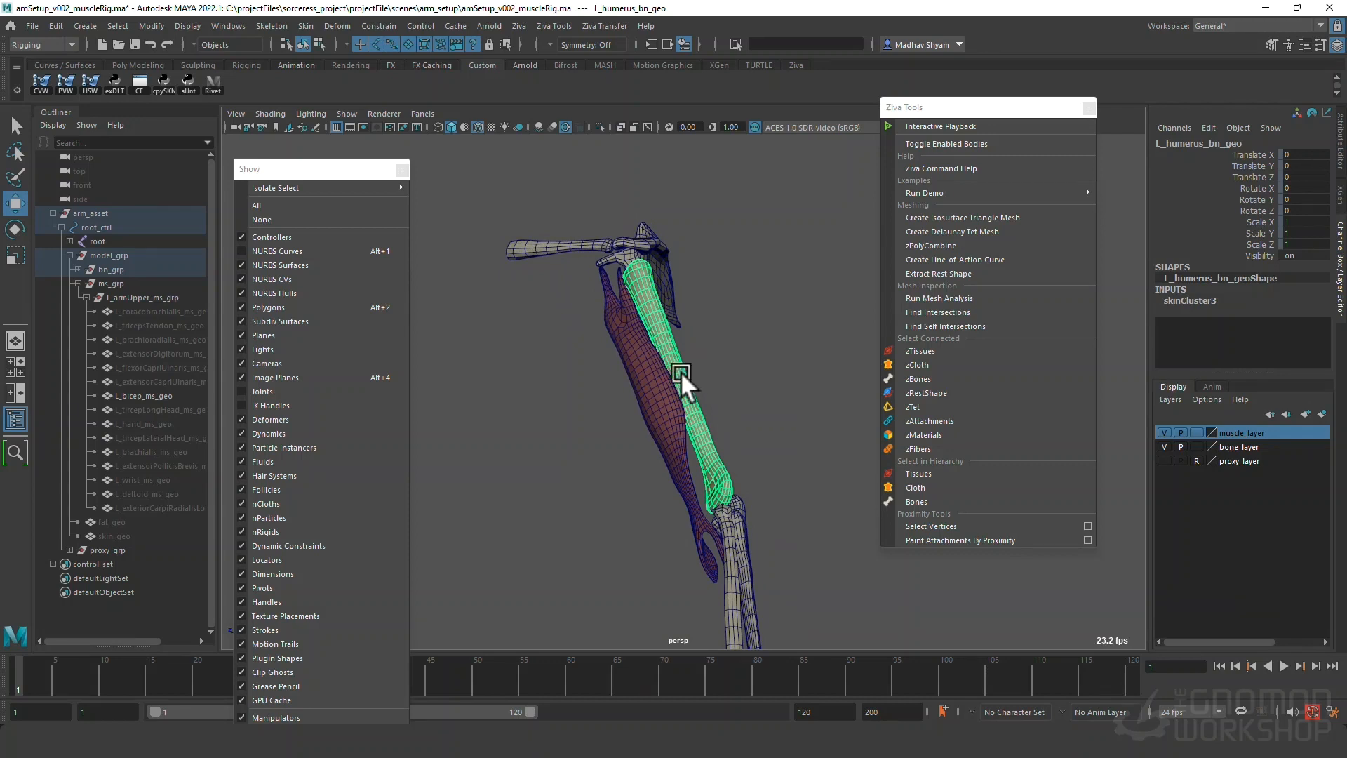
left_click(646, 379)
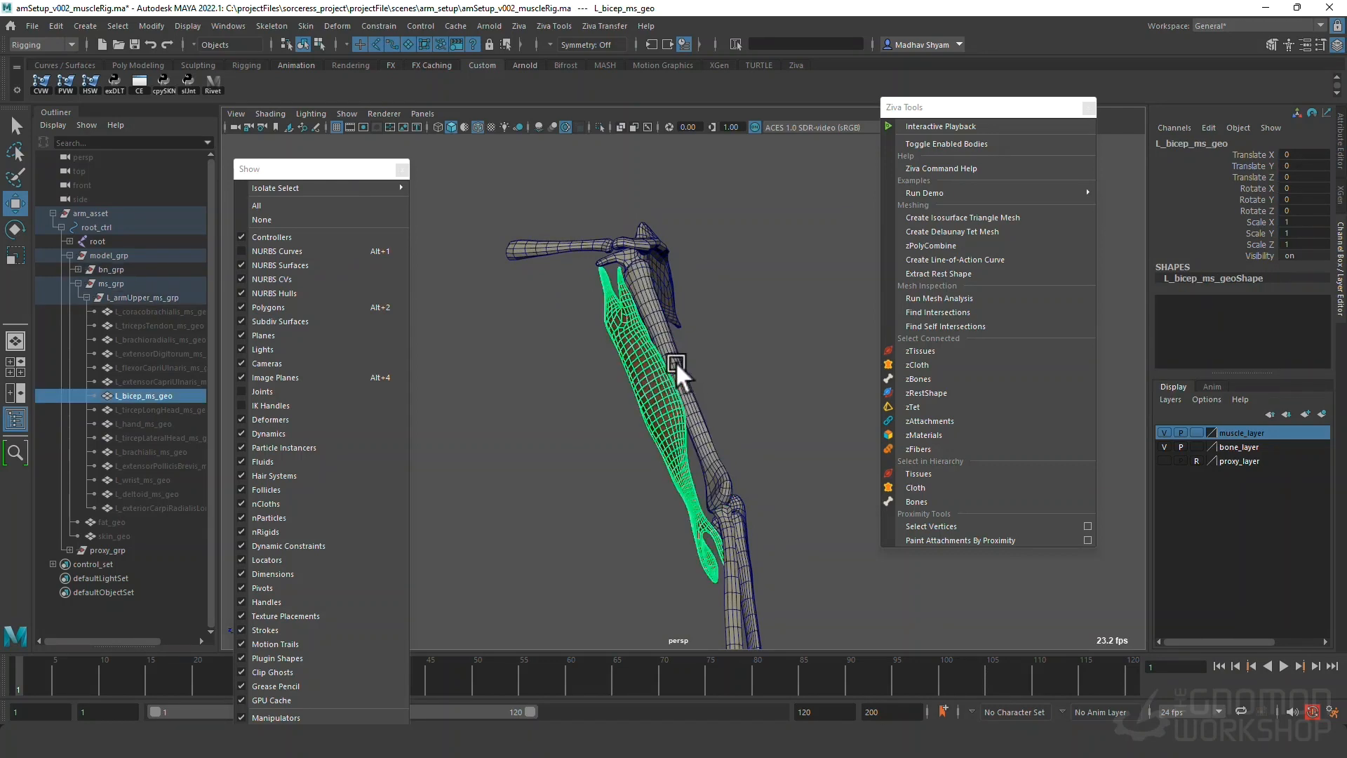
left_click(655, 318, "shift")
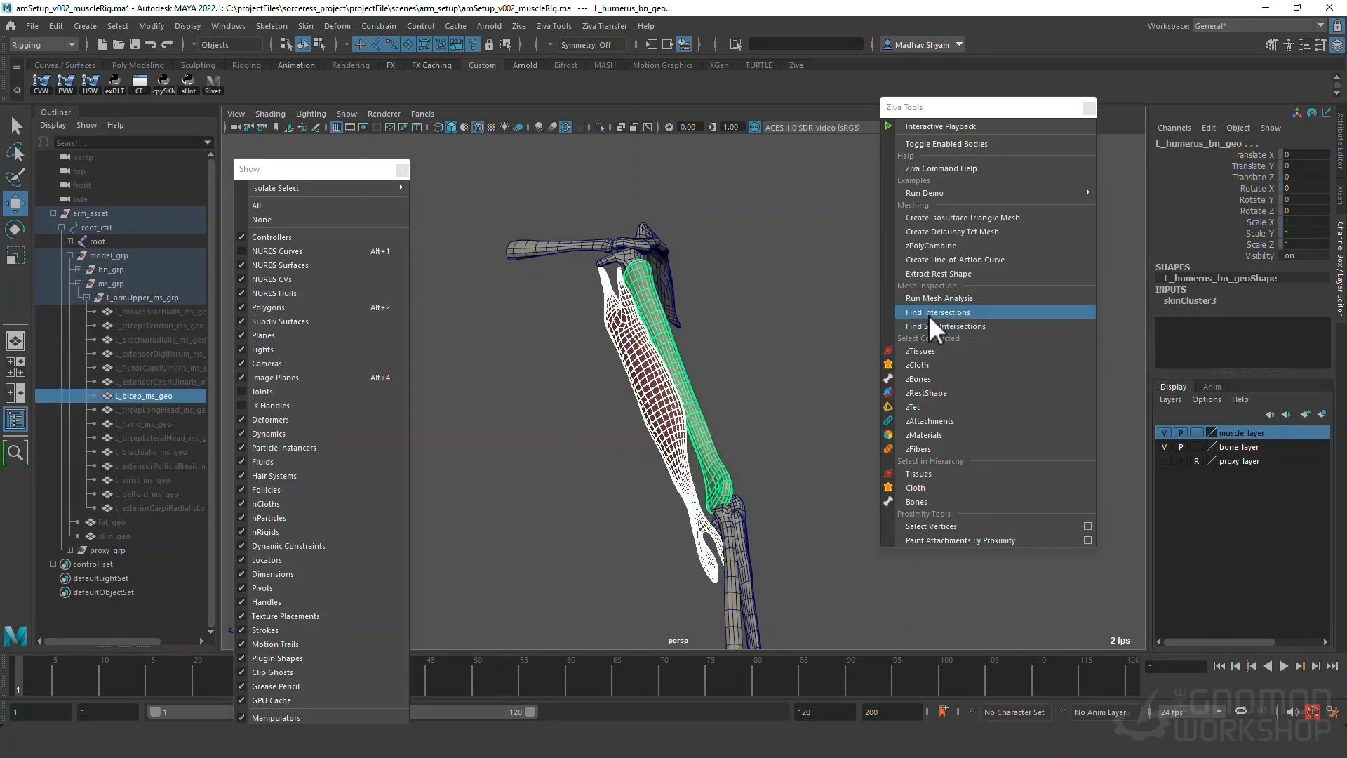
left_click(929, 313)
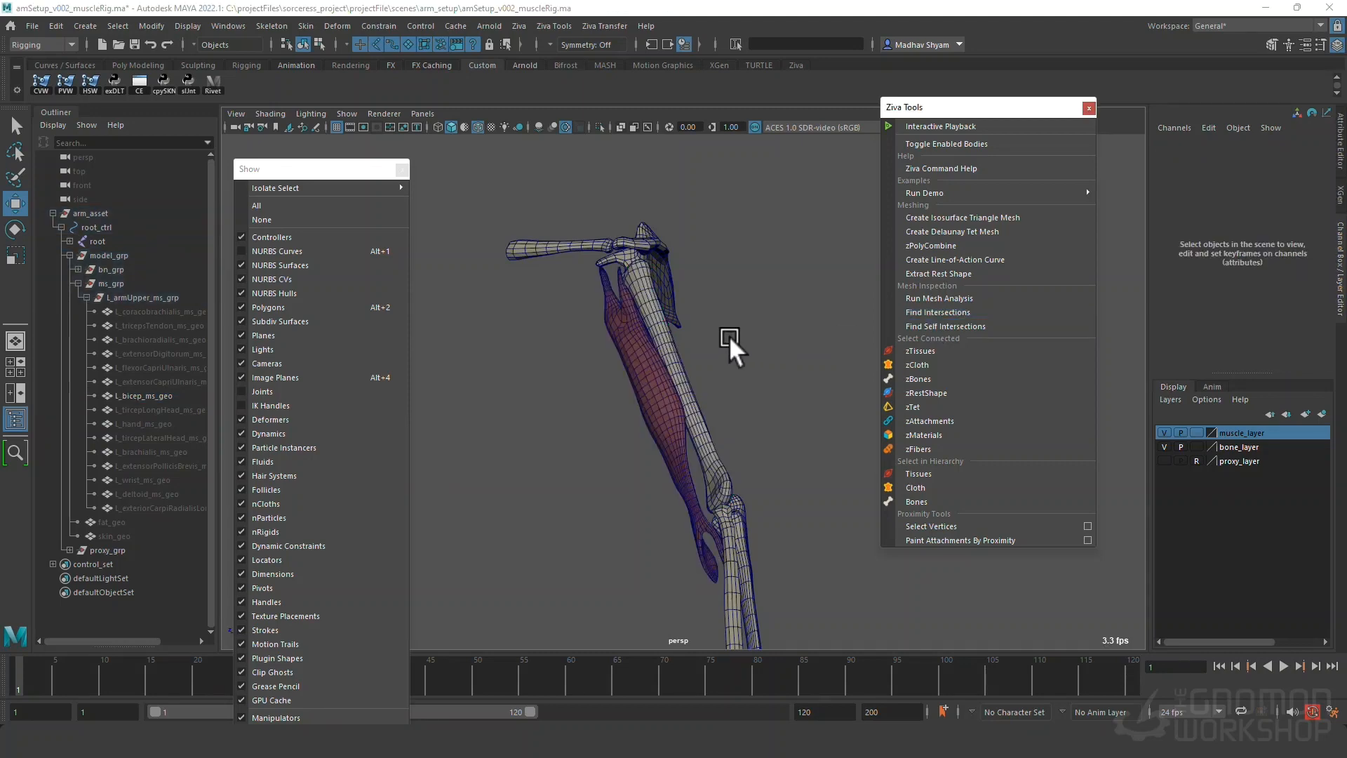
Push soft-selected vertices in the middle of the bicep mesh into the humerus as an intersection test.
left_click_drag(684, 348, 612, 365, "alt")
left_click(628, 376)
right_click_drag(612, 365, 549, 349)
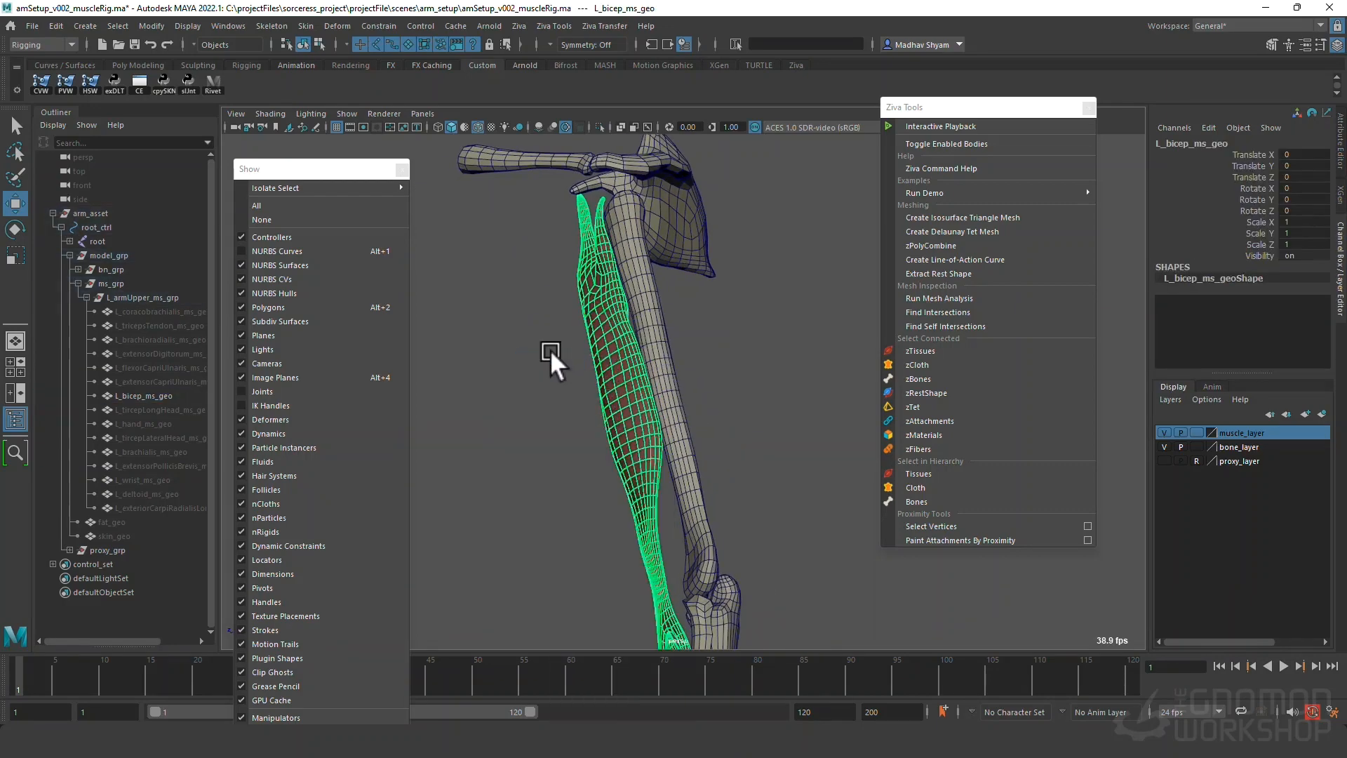
left_click(645, 376)
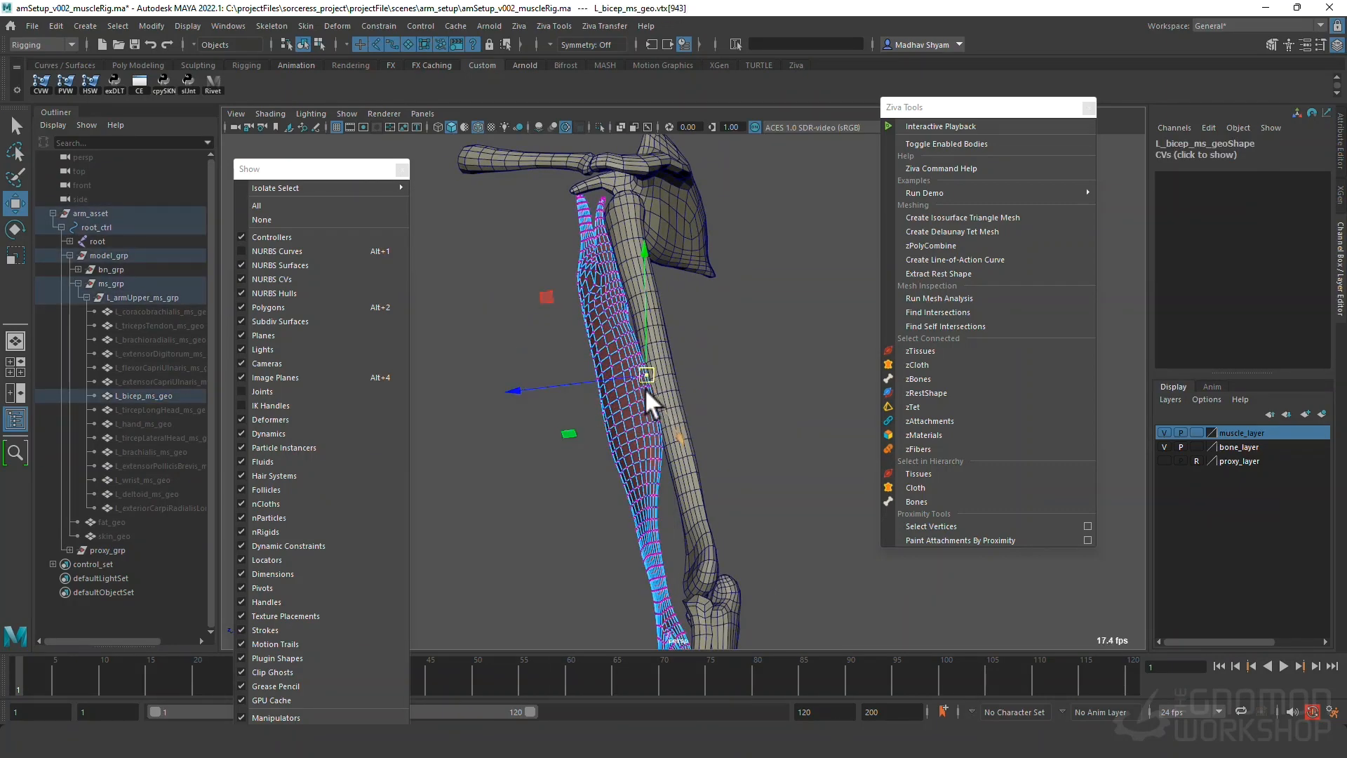
key("q")
key("b")
key("shift+period")
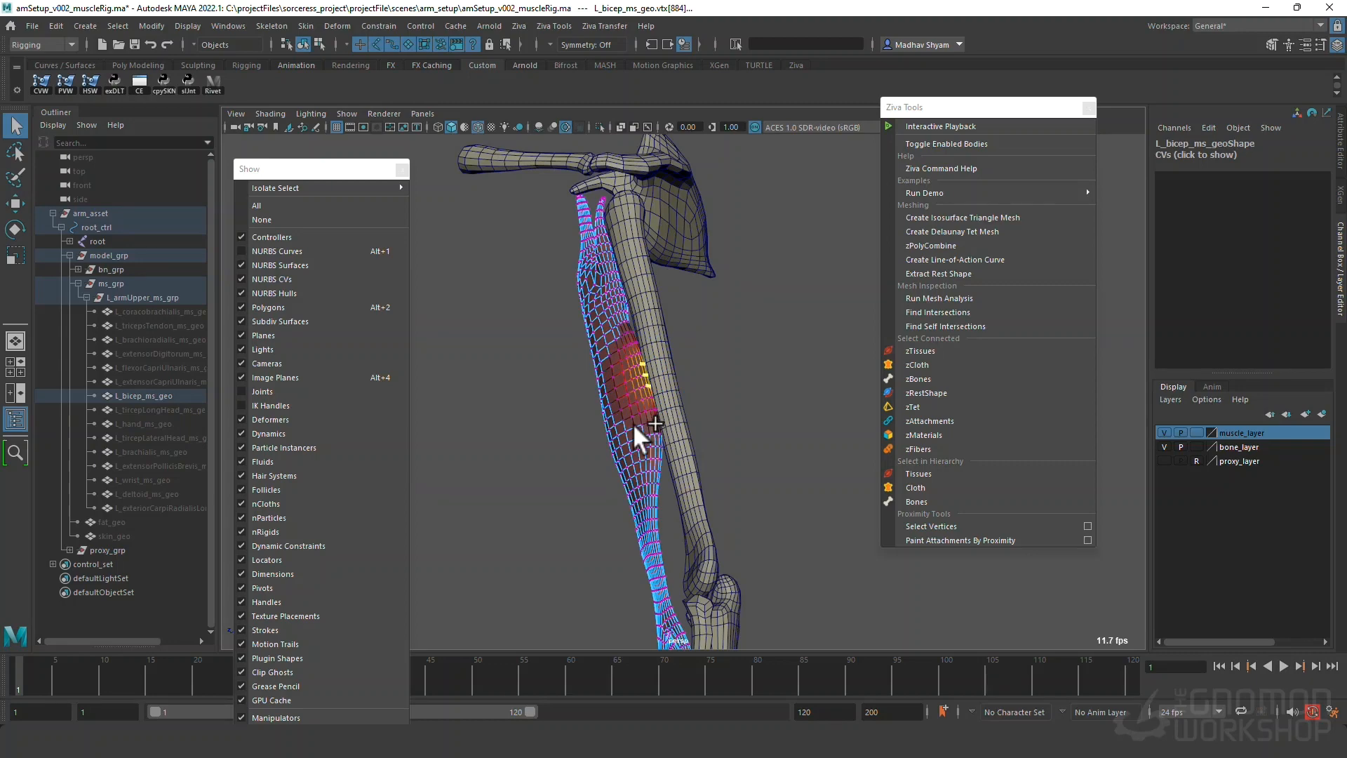
key("b")
left_click_drag(632, 414, 649, 421)
key("w")
left_click_drag(611, 379, 651, 382)
right_click_drag(652, 382, 734, 326)
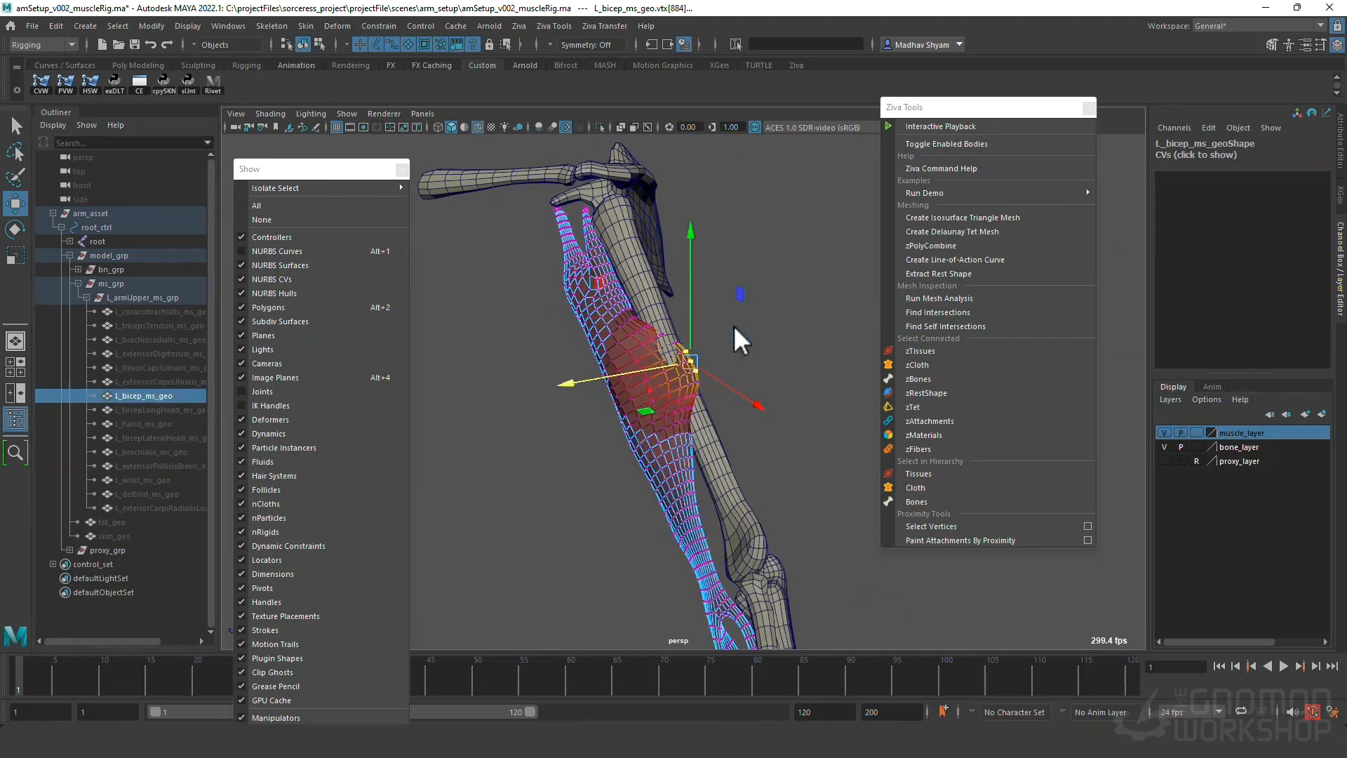
Run Find Intersections on the deformed bicep and the humerus and examine the overlapping region.
left_click_drag(734, 325, 766, 367, "alt")
left_click(789, 447)
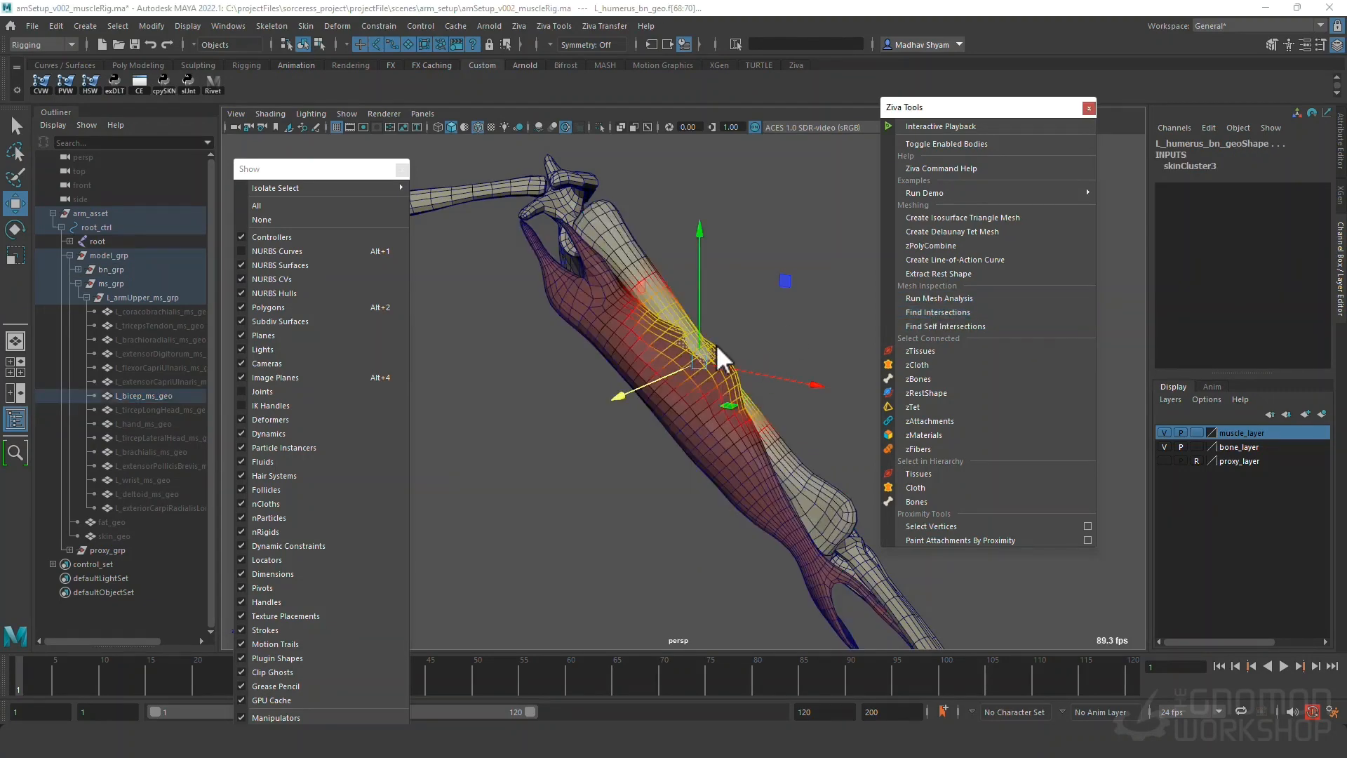
scroll(717, 344, "up", 4)
left_click_drag(717, 346, 628, 375, "alt")
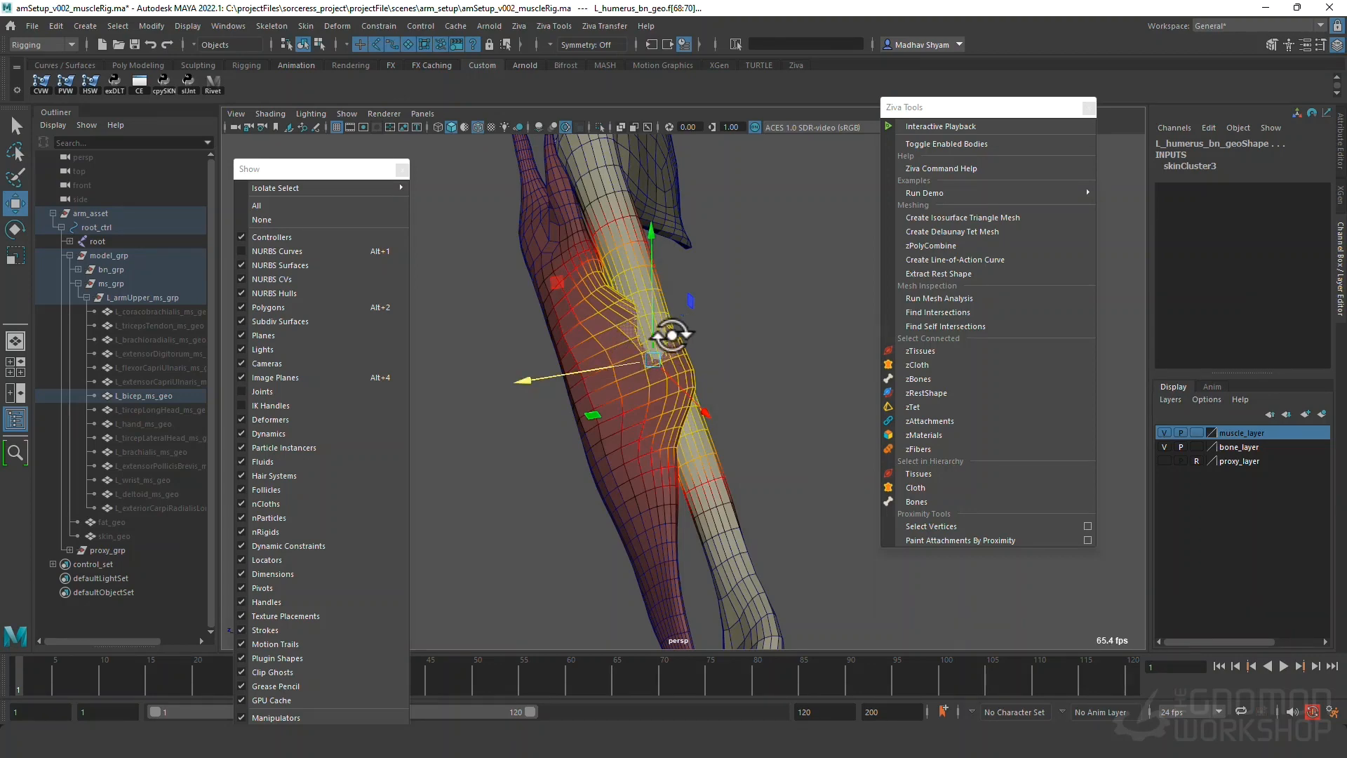
Restore the bicep's undeformed shape, reselect the whole mesh and run Find Self Intersections on it.
left_click_drag(673, 337, 612, 270, "alt")
left_click(717, 347)
key("F9")
left_click(718, 347)
key("F8")
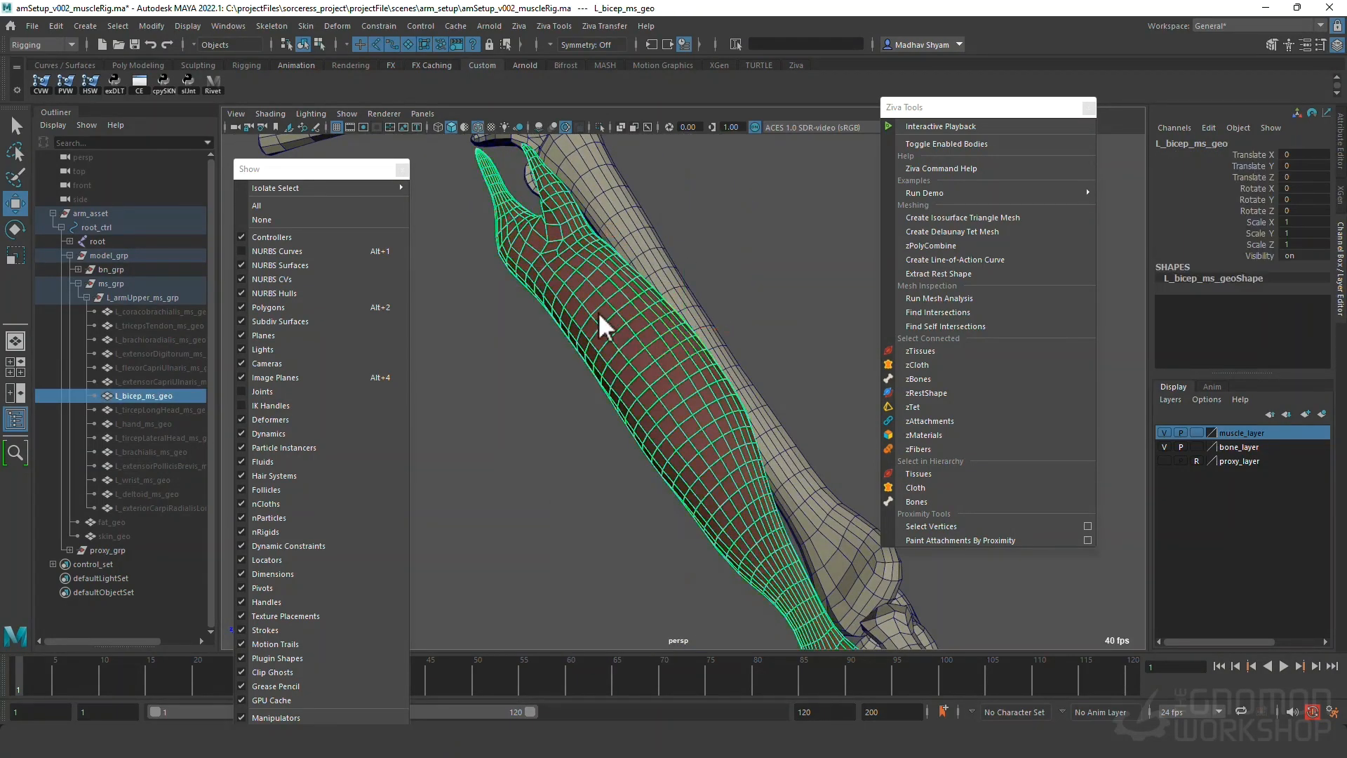
left_click(944, 322)
Push soft-selected bicep vertices through the far side of the muscle and run Find Self Intersections on the mesh.
left_click_drag(749, 330, 591, 254, "alt")
left_click_drag(621, 300, 550, 371, "alt")
left_click(715, 356)
right_click(549, 371)
left_click(561, 400)
left_click(616, 449)
left_click_drag(616, 449, 716, 377, "alt")
right_click_drag(716, 377, 702, 319)
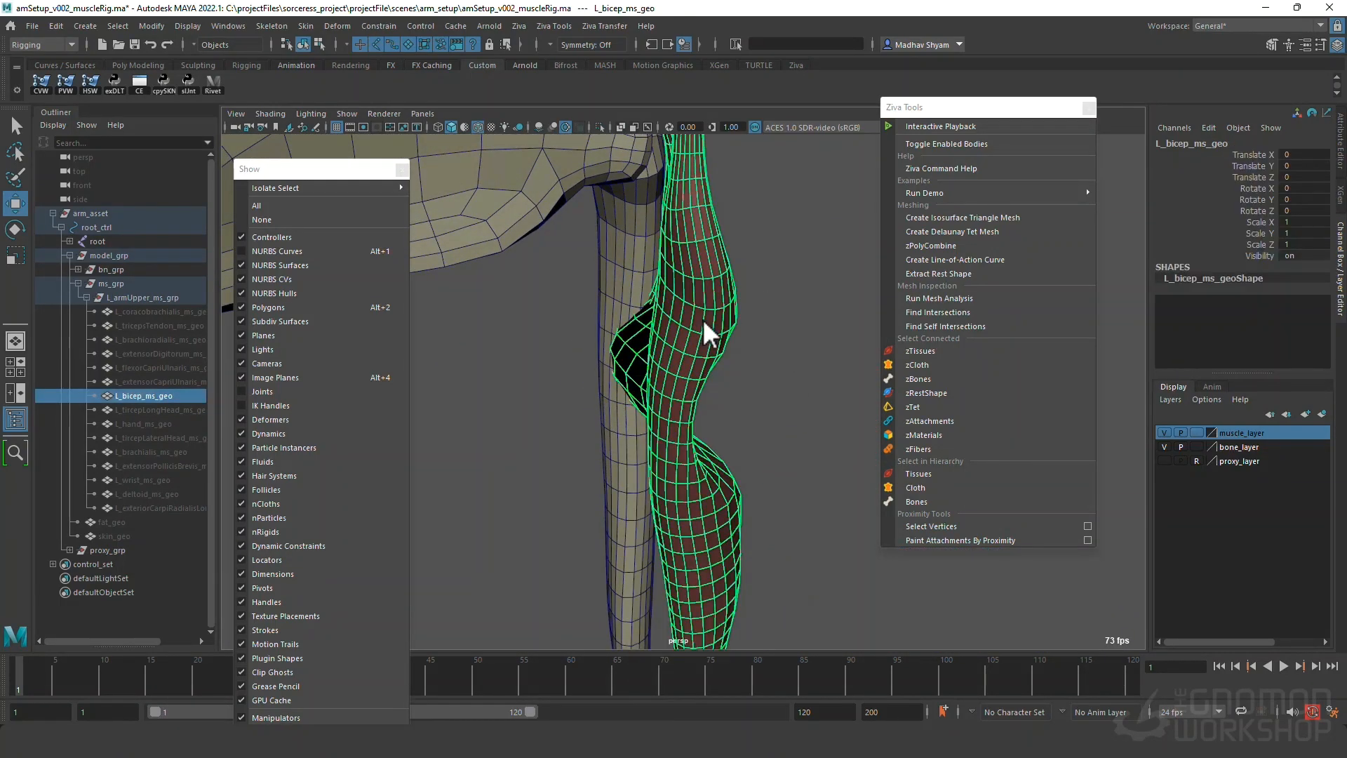
left_click(926, 324)
left_click_drag(786, 379, 717, 376, "alt")
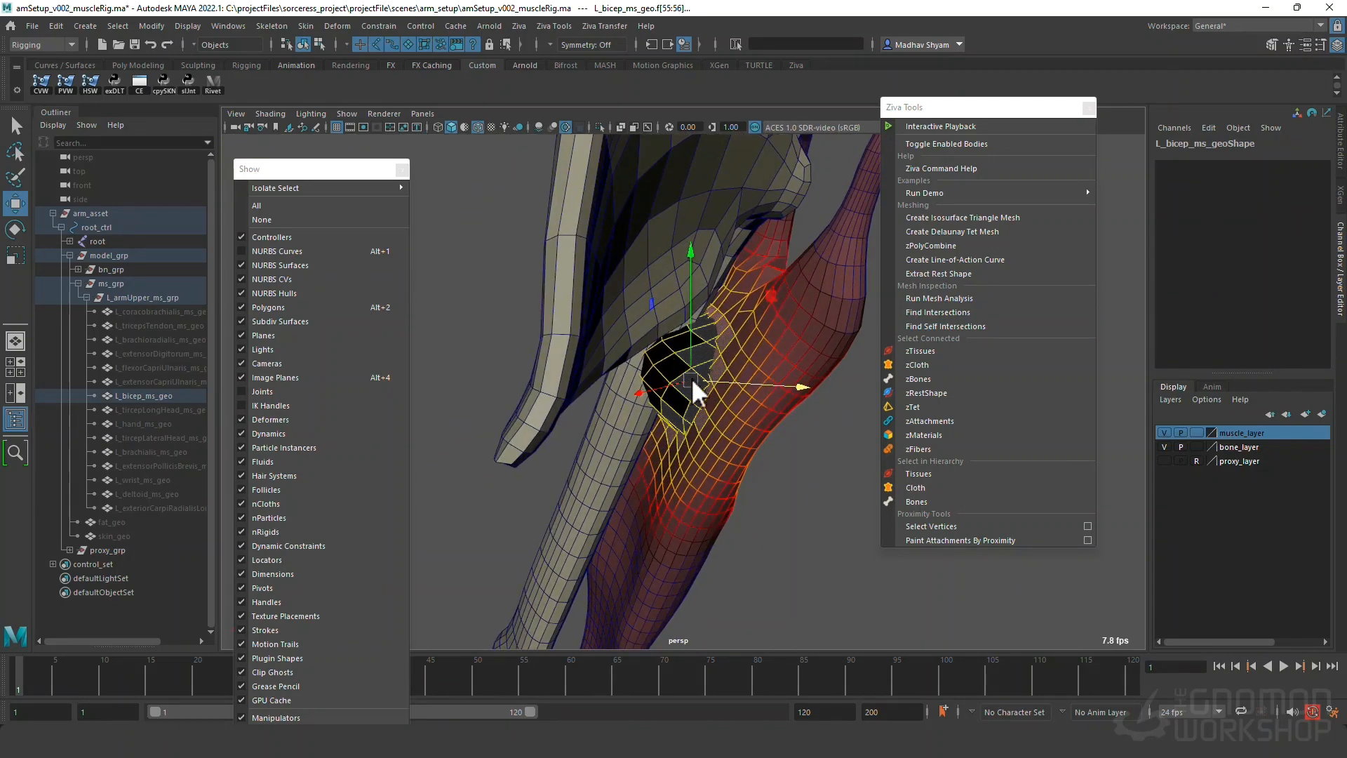
Undo the self-intersection test deformation on the bicep mesh.
key("ctrl+z")
key("ctrl+z")
key("ctrl+z")
Examine the bicep mesh and how it sits against the shoulder and upper arm bones from several angles.
left_click_drag(764, 416, 558, 401, "alt")
right_click_drag(549, 337, 602, 309)
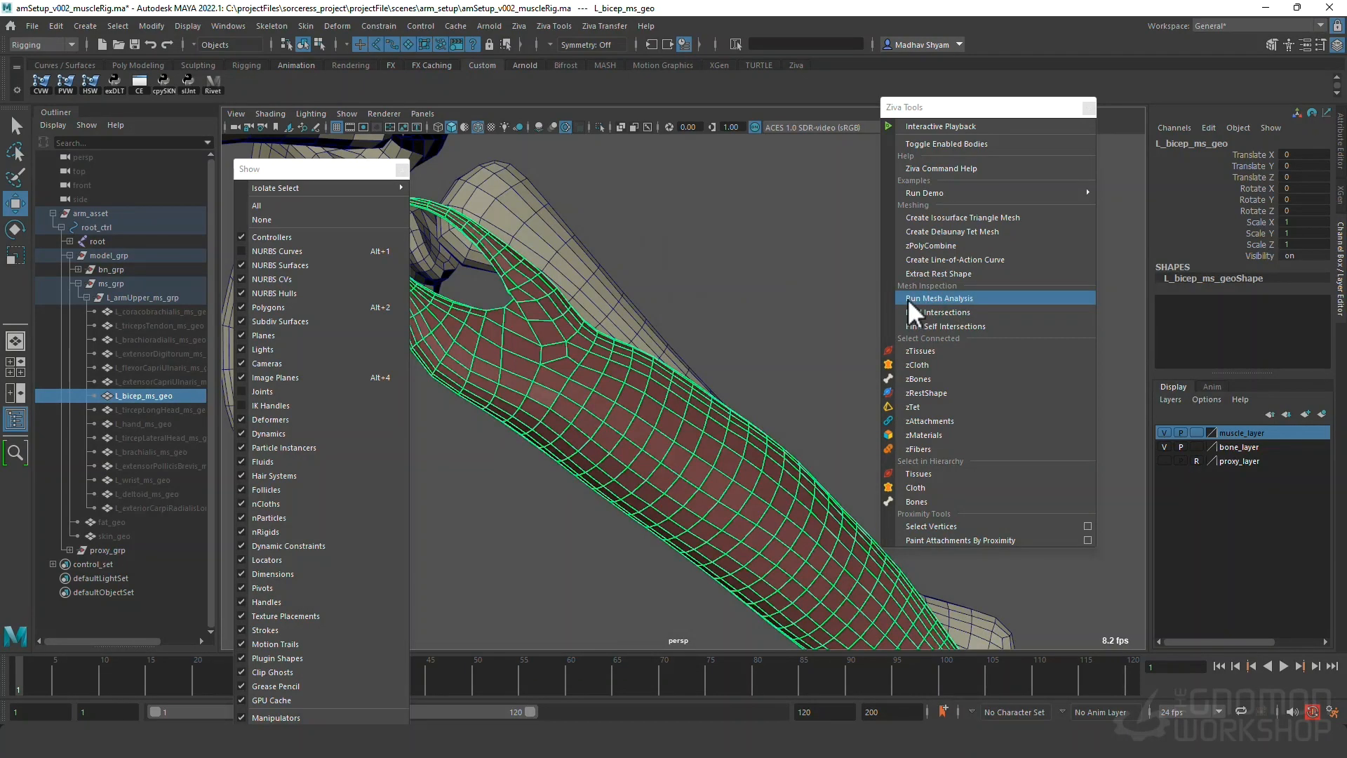
mouse_move(695, 454)
left_mouse_down("alt")
mouse_move(698, 360)
mouse_move(692, 415)
mouse_move(710, 456)
mouse_move(584, 407)
mouse_move(698, 460)
left_mouse_up("alt")
middle_click_drag(698, 461, 677, 430, "alt")
middle_click_drag(549, 375, 716, 491, "alt")
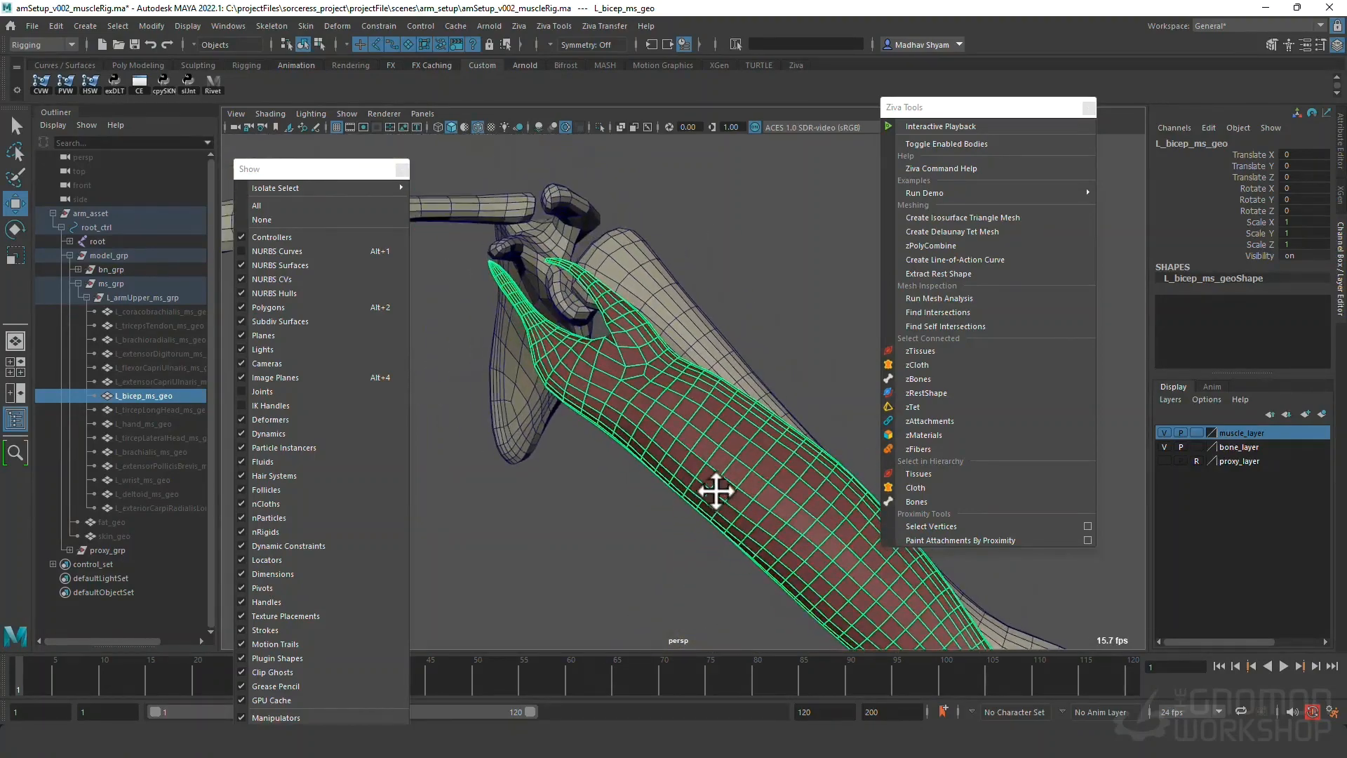
left_click_drag(716, 492, 564, 360, "alt")
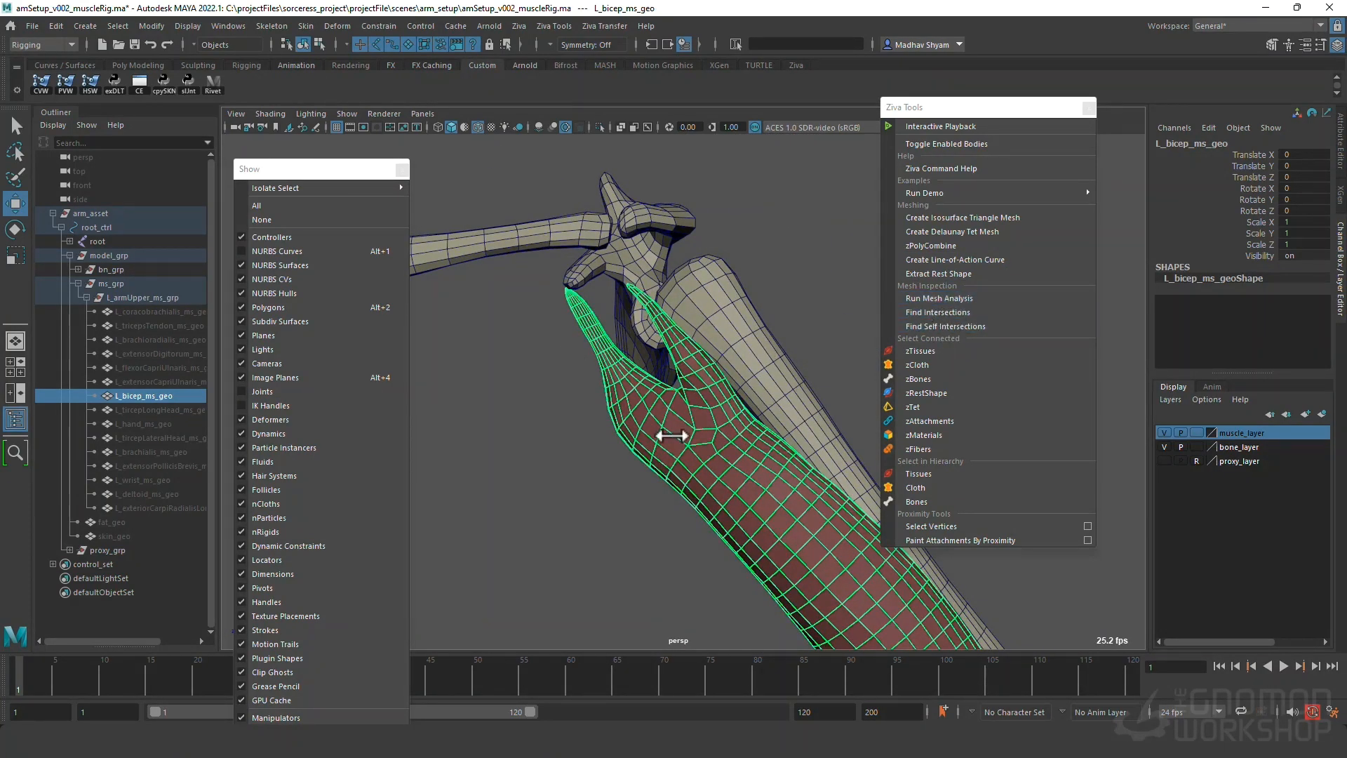
left_click_drag(742, 426, 647, 412, "alt")
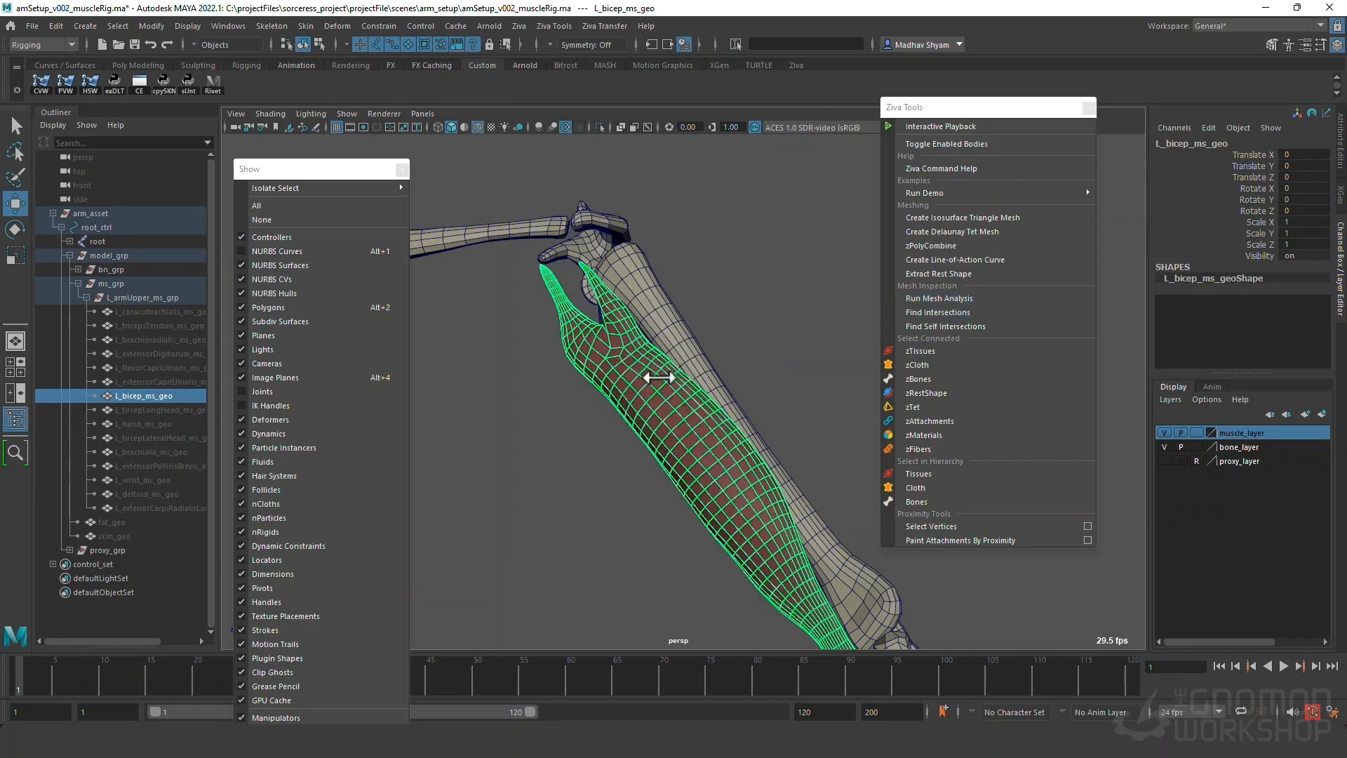
left_click_drag(654, 354, 602, 332, "alt")
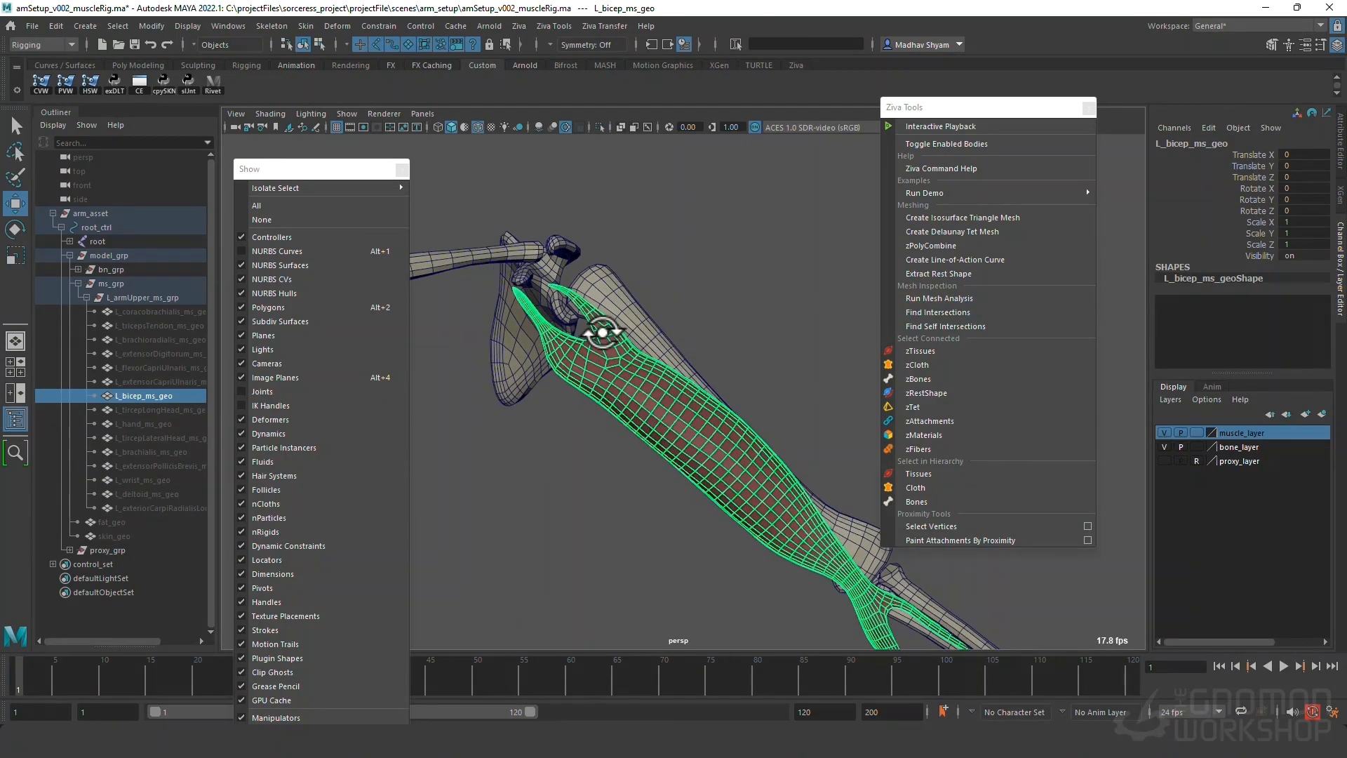
left_click_drag(683, 349, 576, 382, "alt")
Show all the muscle meshes in L_armUpper_ms_grp for a look, and return to only the bicep over the bones.
left_click_drag(187, 308, 163, 500)
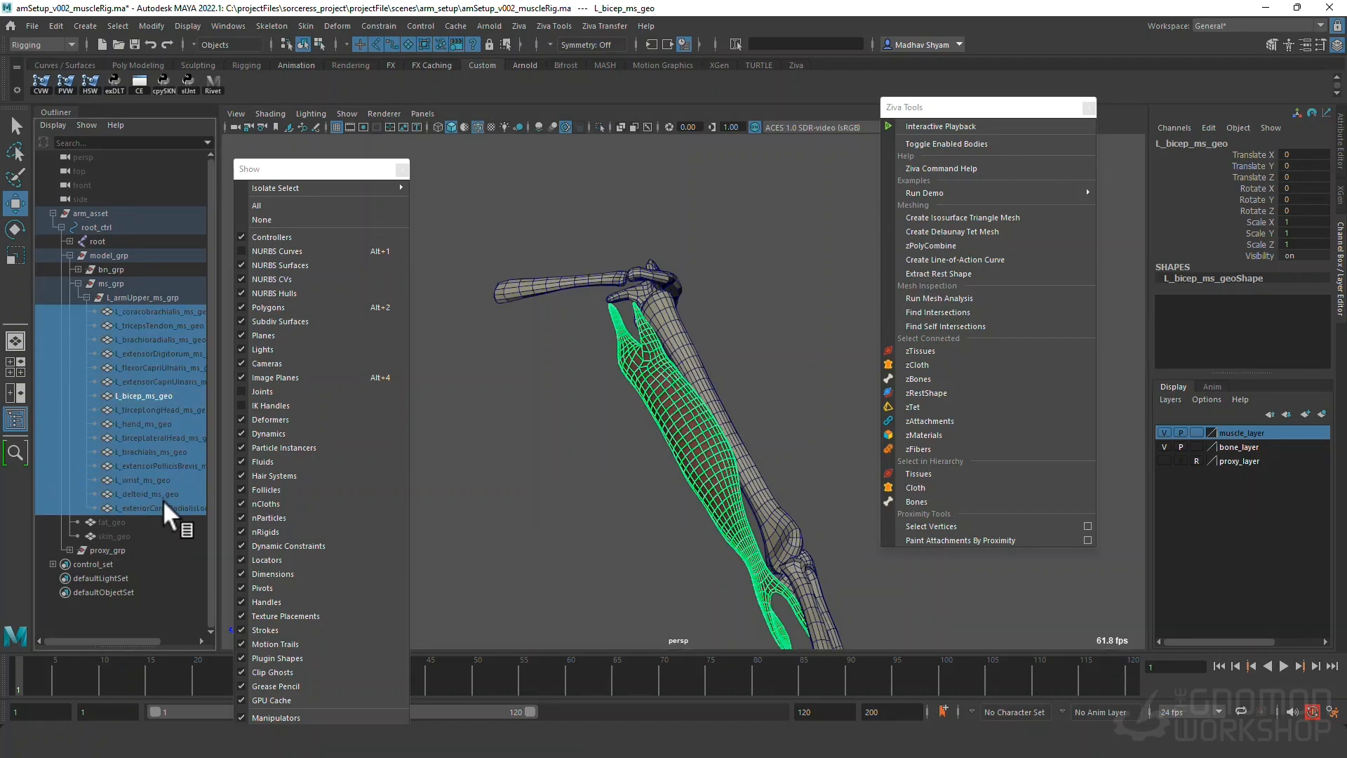
left_click_drag(720, 475, 583, 332, "alt")
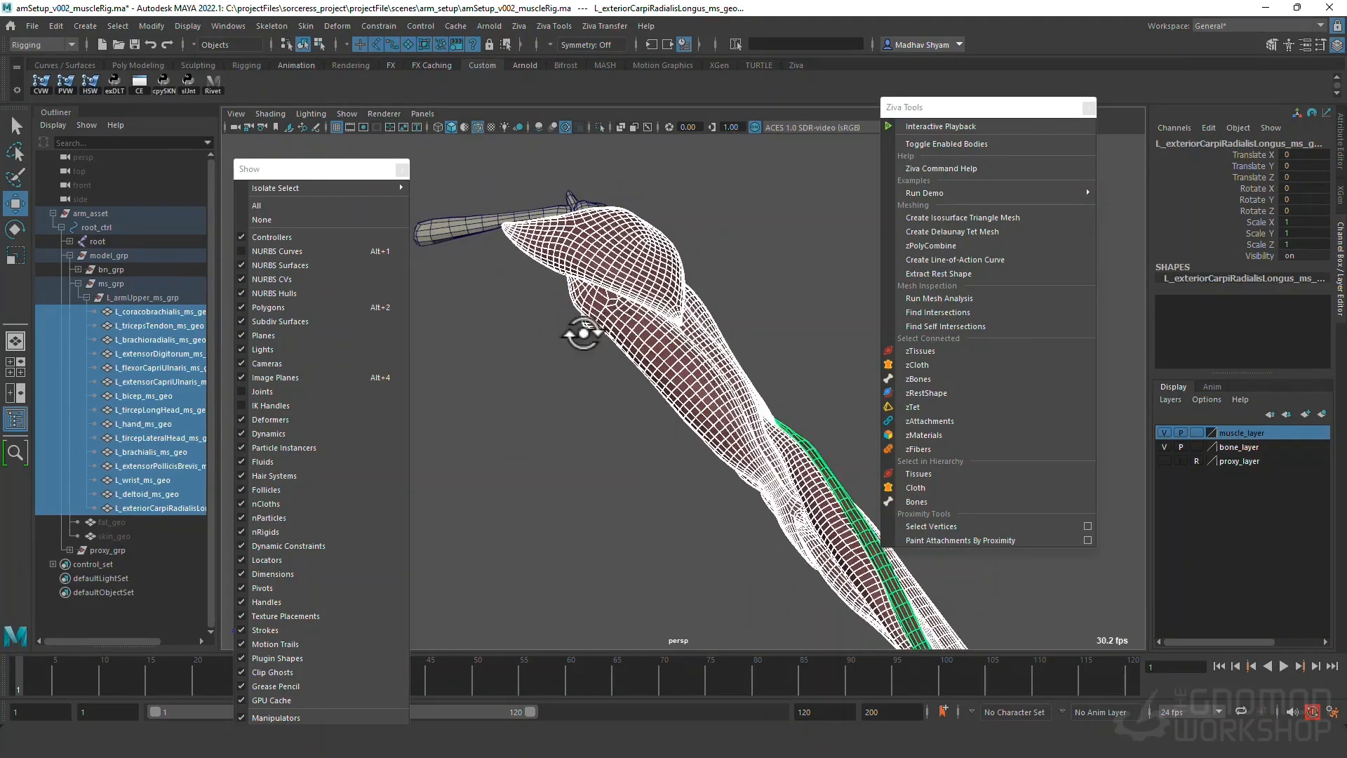
key("h")
left_click_drag(727, 407, 776, 324, "alt")
left_click(776, 323)
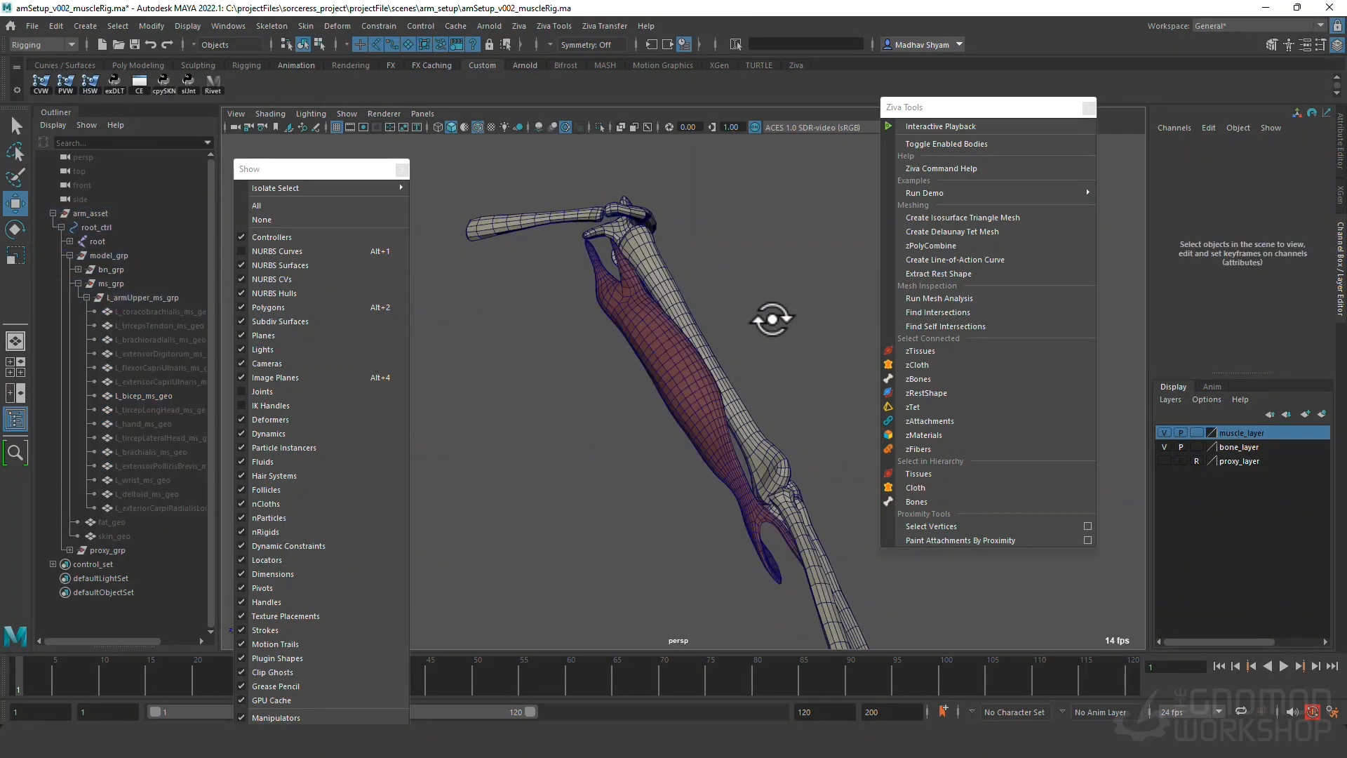
Select L_bicep_ms_geo and replace the floating Ziva Tools window with a floating window of the main Ziva commands.
left_click_drag(940, 108, 1002, 116)
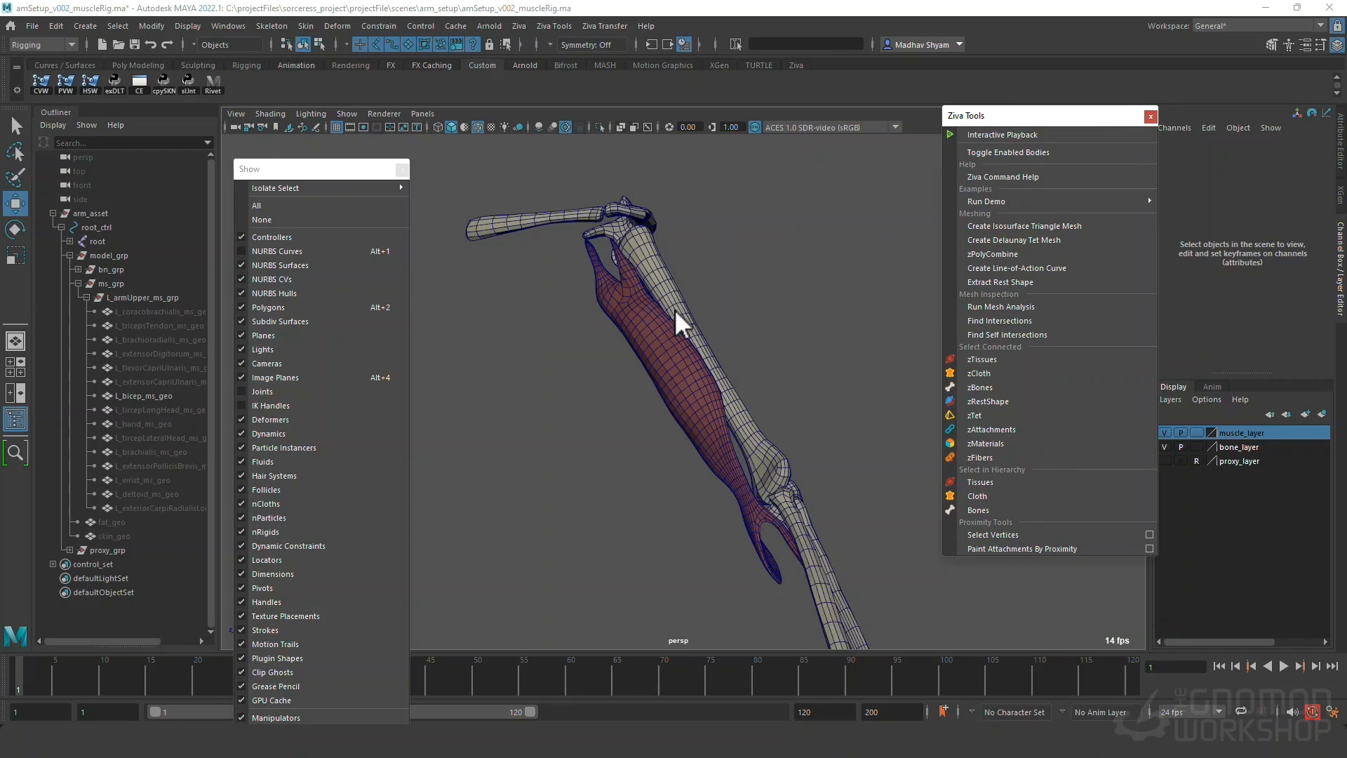
left_click_drag(676, 313, 706, 298, "alt")
left_click(675, 331)
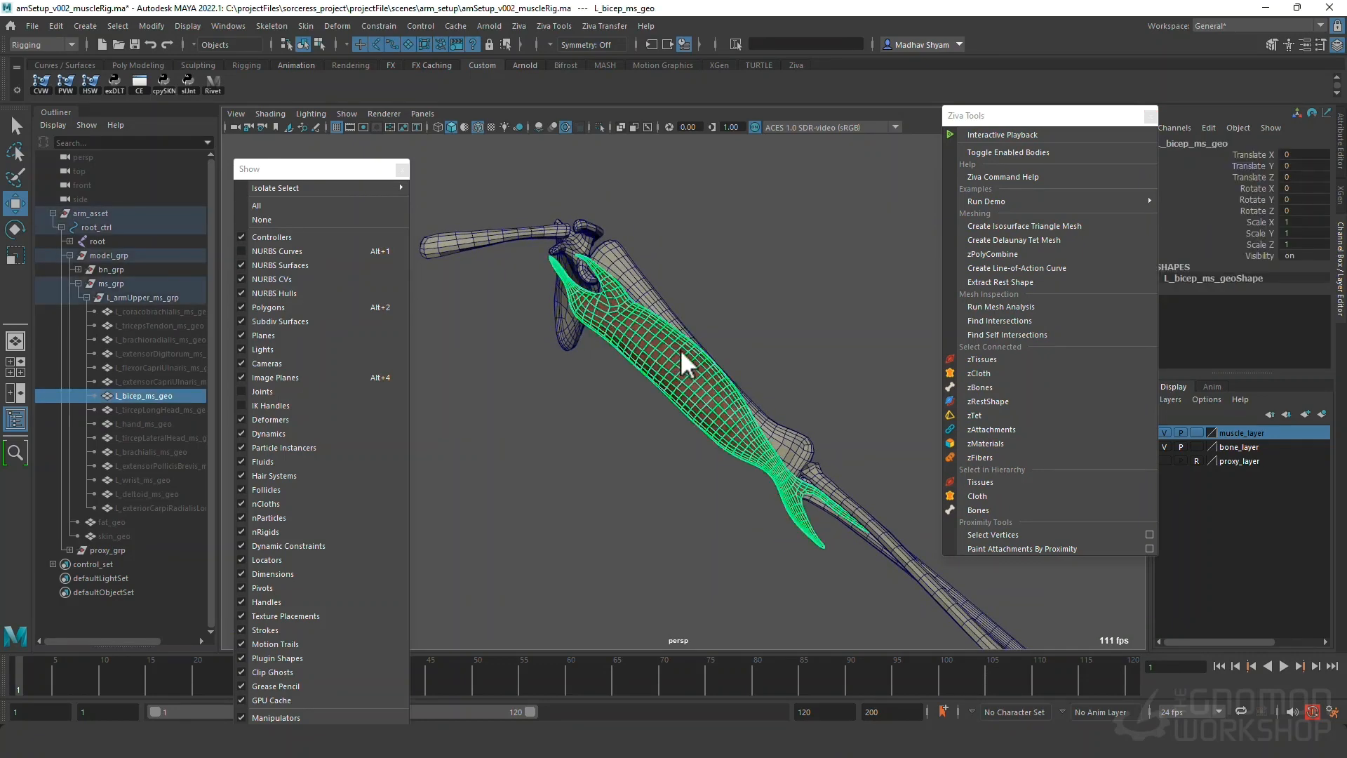
left_click_drag(680, 349, 585, 331, "alt")
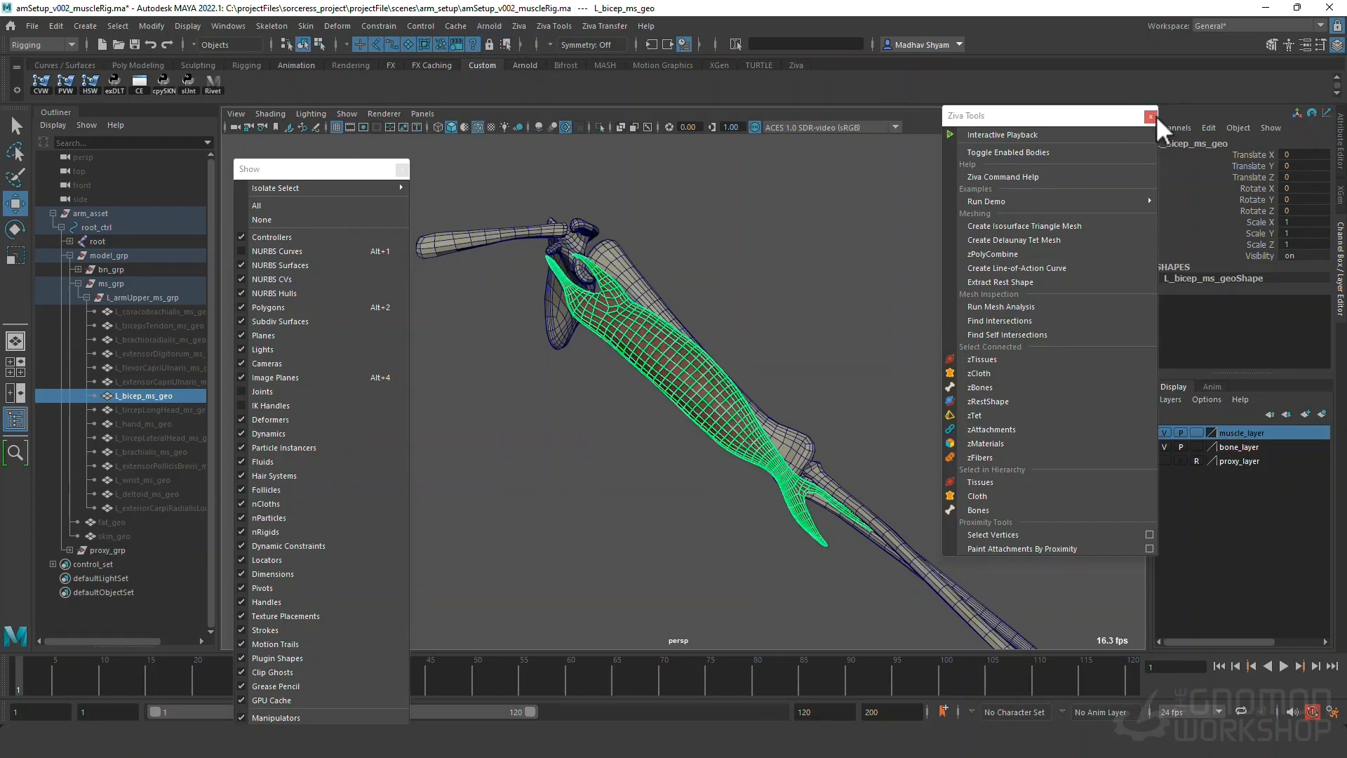
left_click(1151, 116)
left_click(519, 26)
left_click(536, 35)
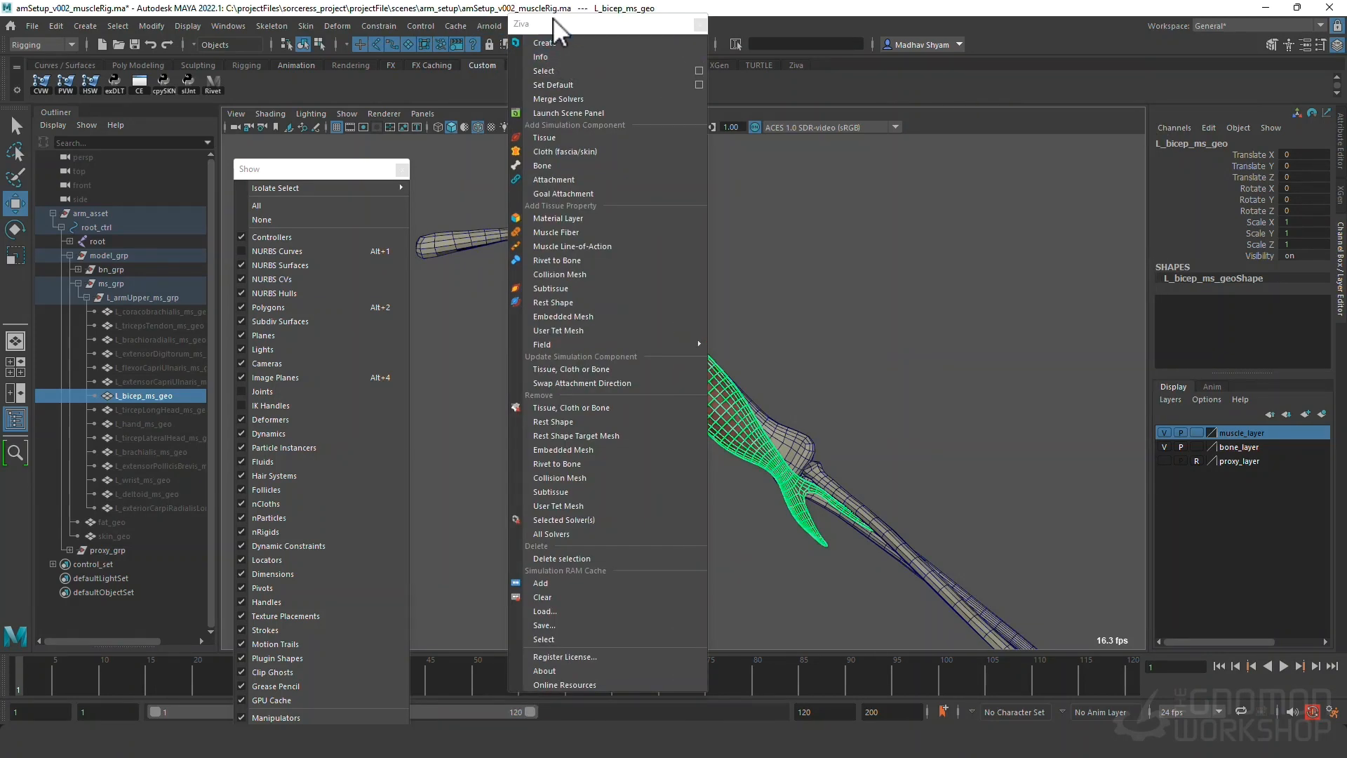
left_click_drag(553, 18, 1001, 61)
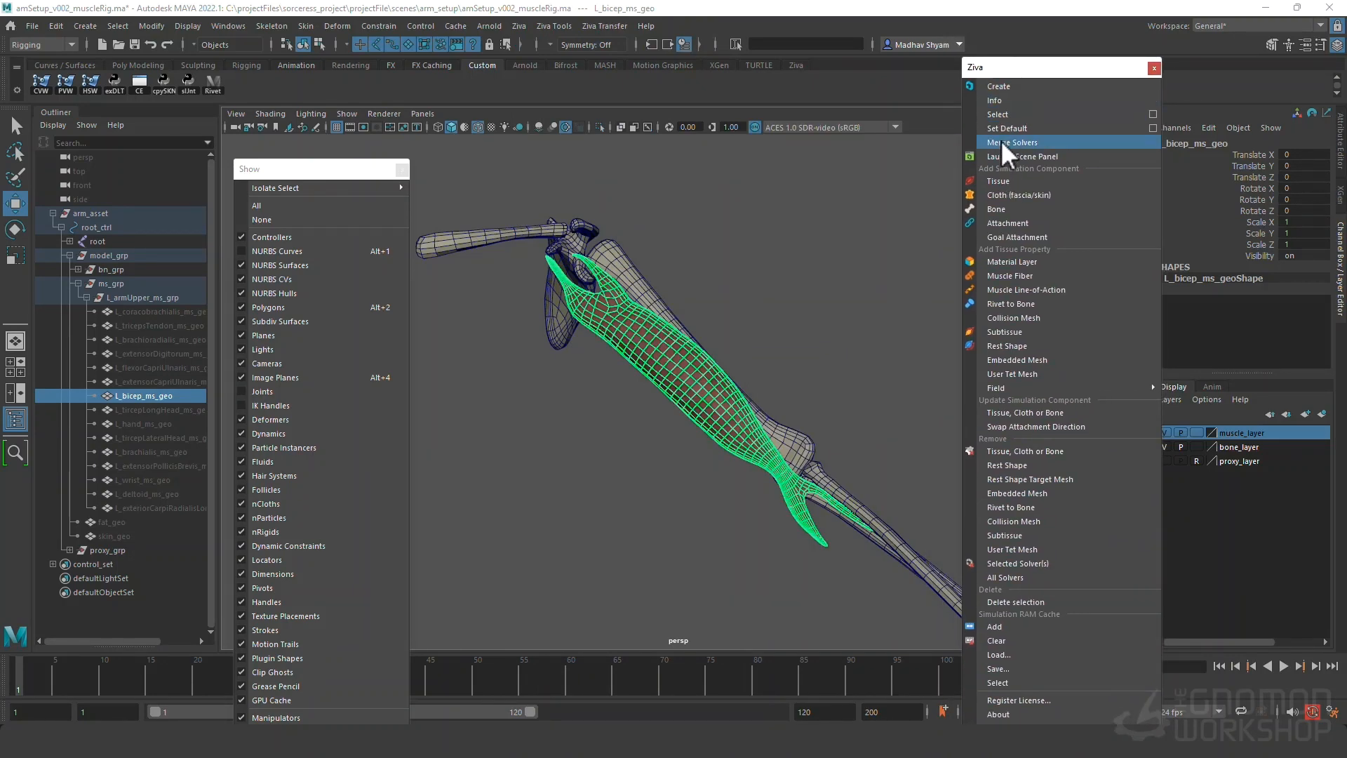
Convert the selected bicep mesh into a Ziva tissue and view the solver created with it.
left_click(1002, 180)
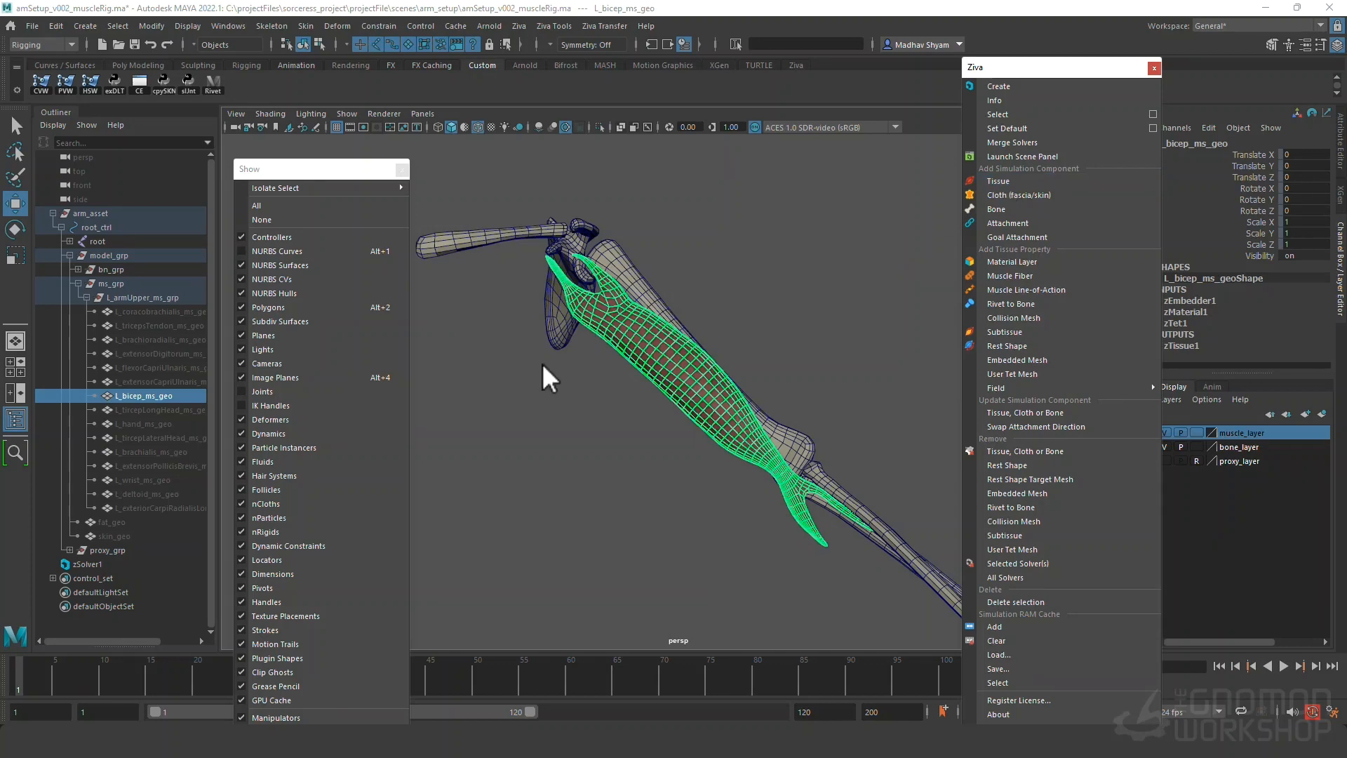
scroll(621, 410, "down", 3)
scroll(621, 411, "down", 4)
middle_click_drag(649, 451, 645, 383, "alt")
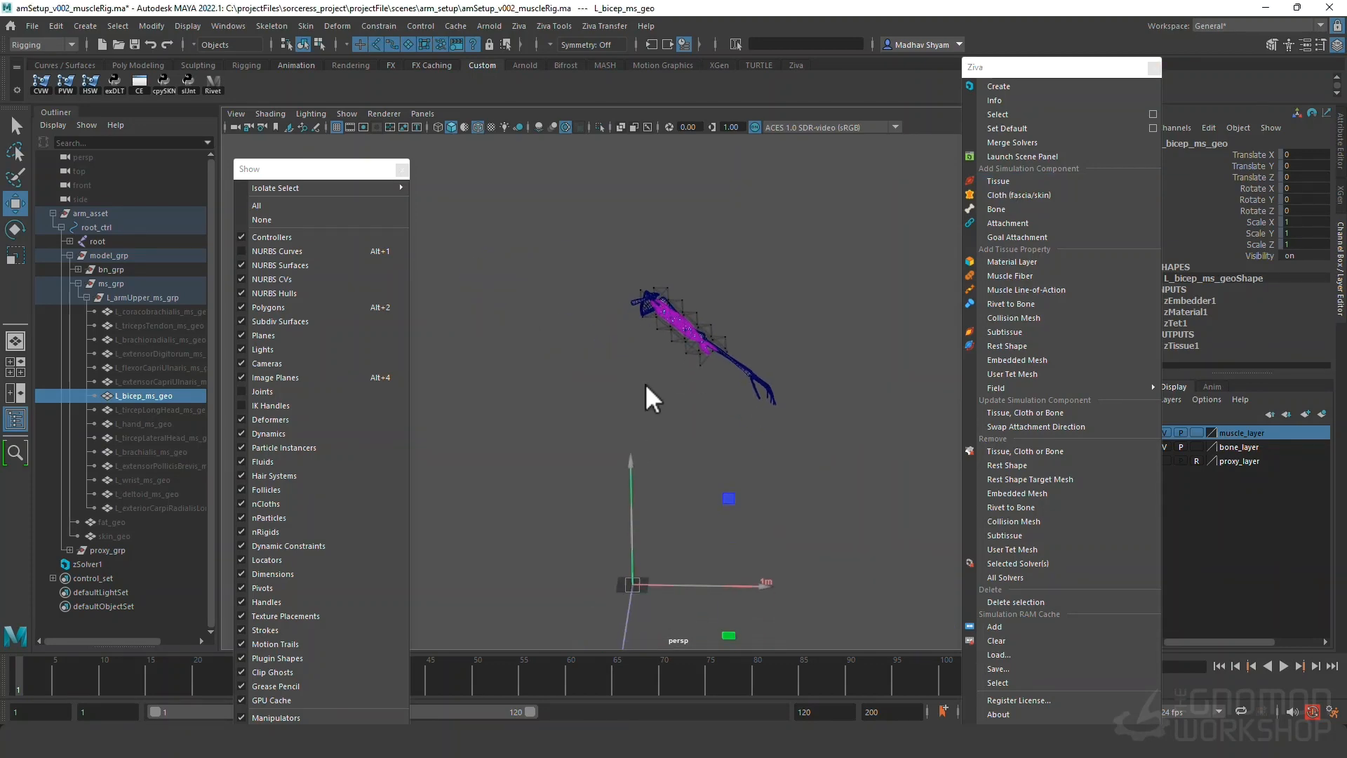
Select the zSolver1 locator at the origin to look at its solver attributes, and clear the selection.
left_click_drag(645, 383, 622, 515, "alt")
middle_click_drag(622, 515, 650, 456, "alt")
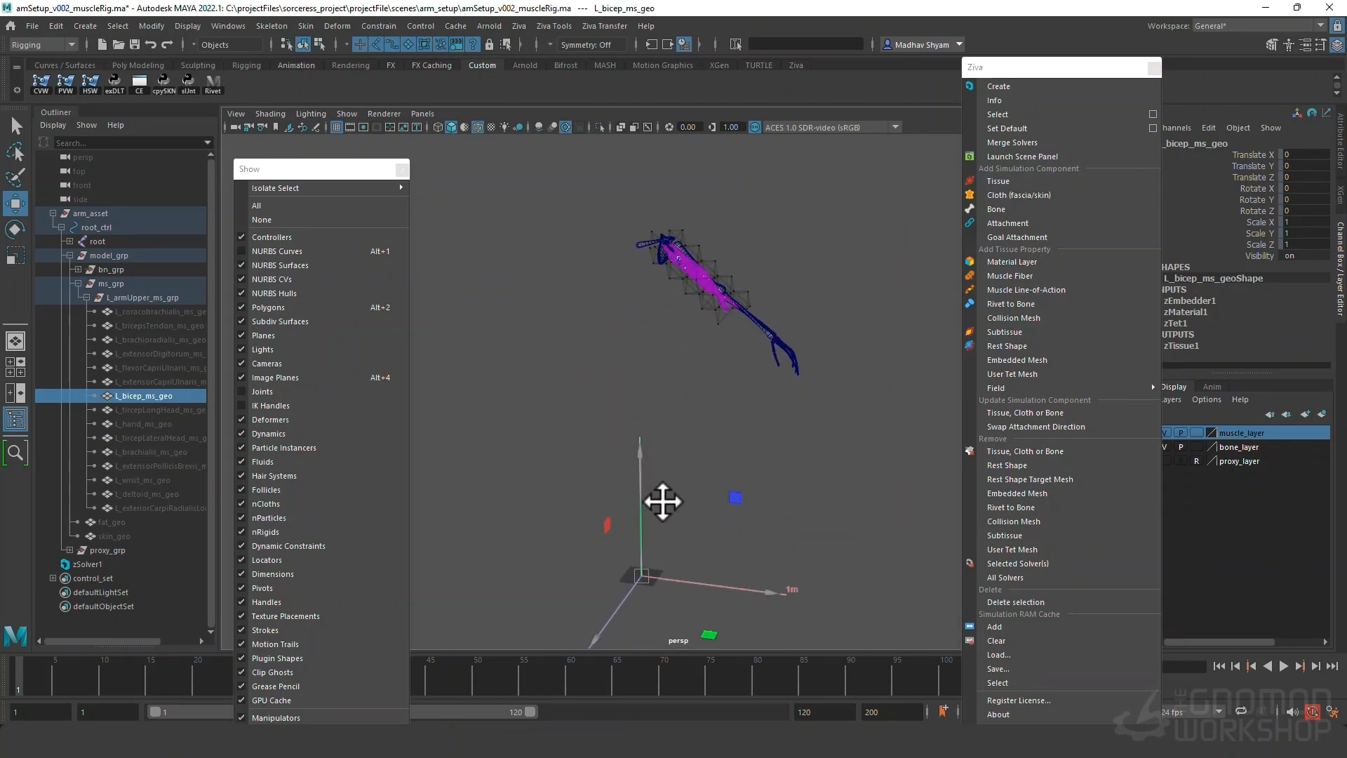
left_click(631, 498)
left_click_drag(605, 489, 677, 506)
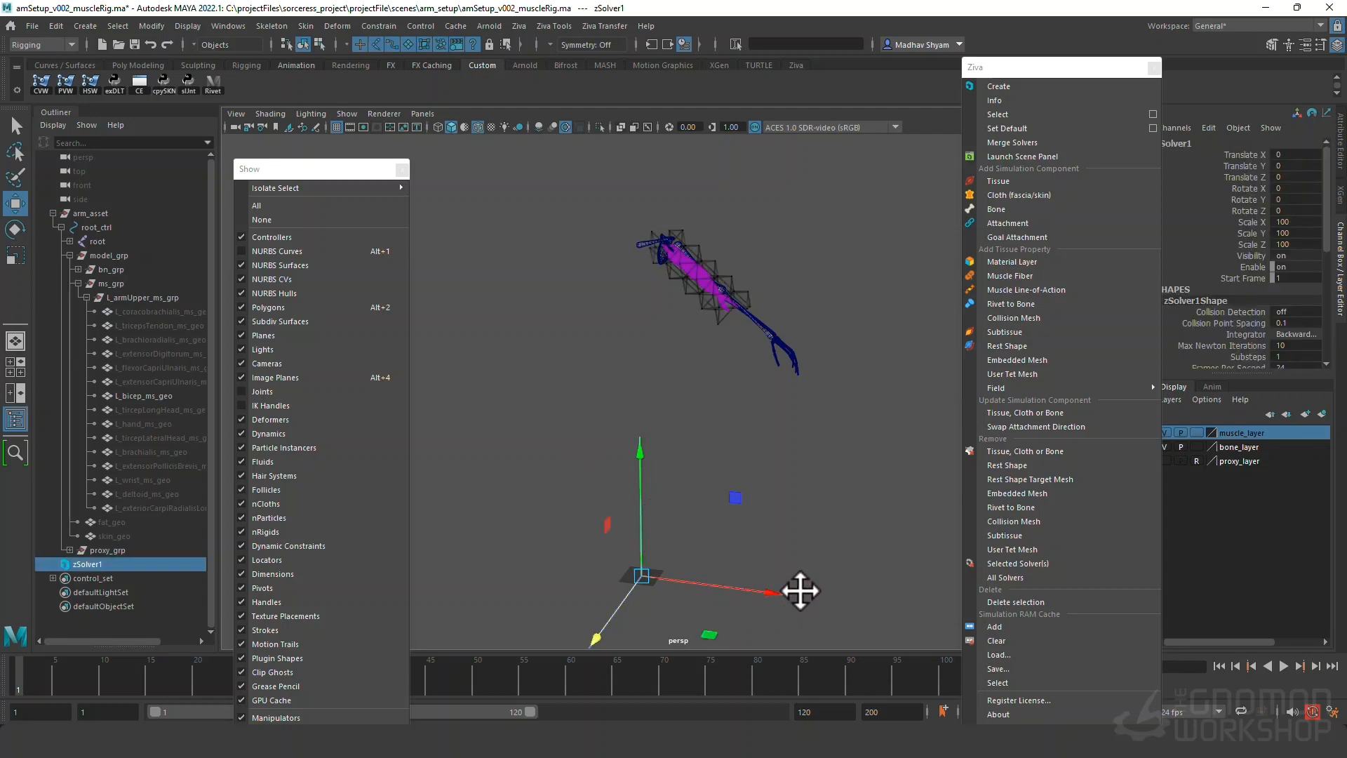
left_click_drag(760, 545, 791, 540, "alt")
scroll(679, 475, "up", 3)
left_click(681, 326)
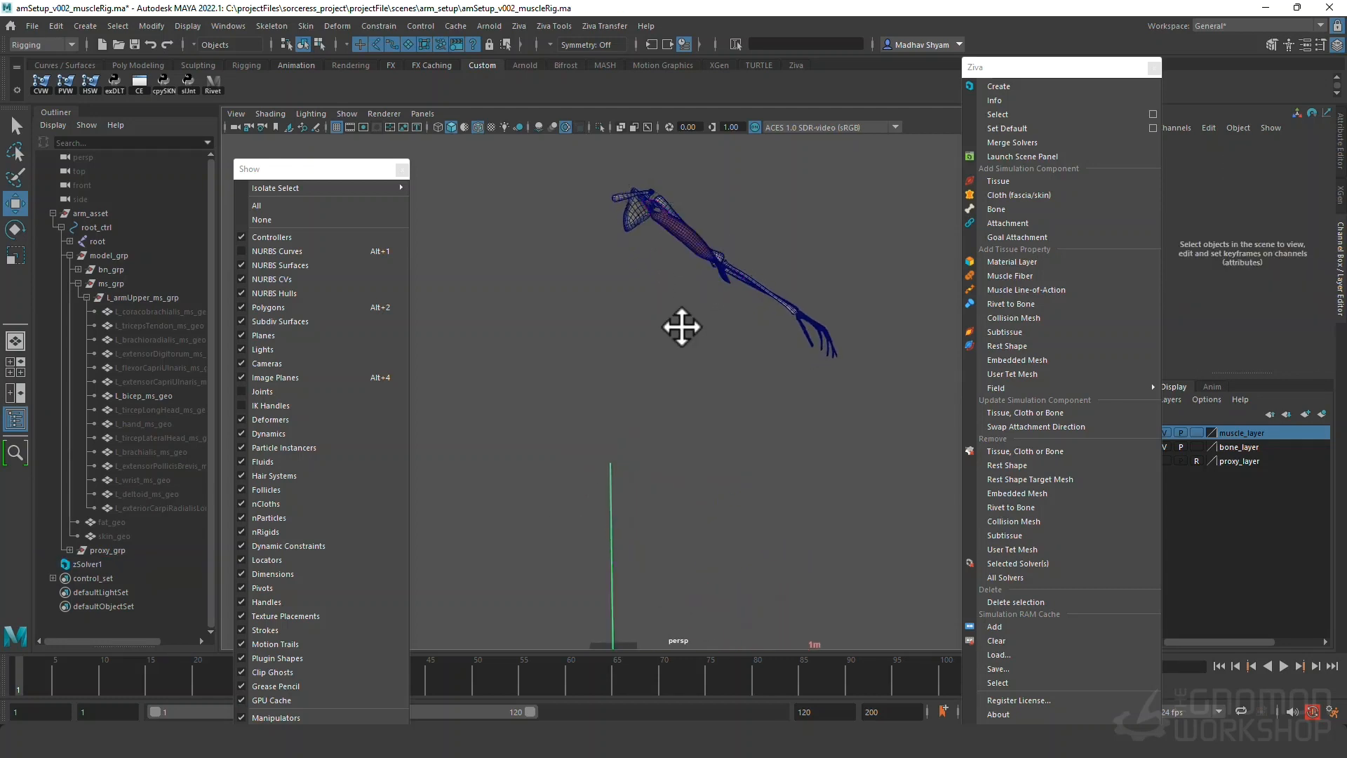
Select the bicep mesh, frame it closely in the viewport, and close the floating Show and Ziva windows.
left_click(700, 246)
left_click_drag(701, 247, 661, 254, "alt")
middle_click_drag(661, 254, 692, 402, "alt")
right_click_drag(691, 403, 684, 490, "alt")
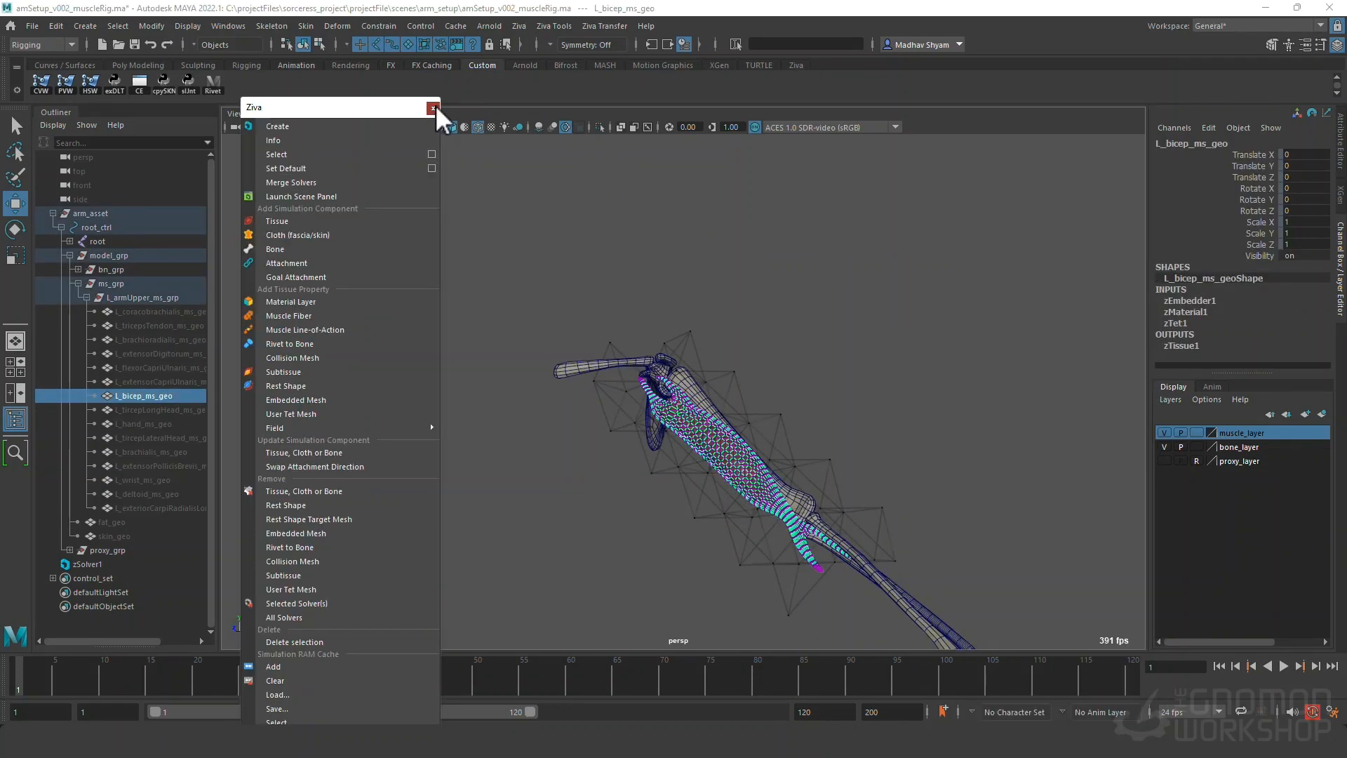
left_click(436, 106)
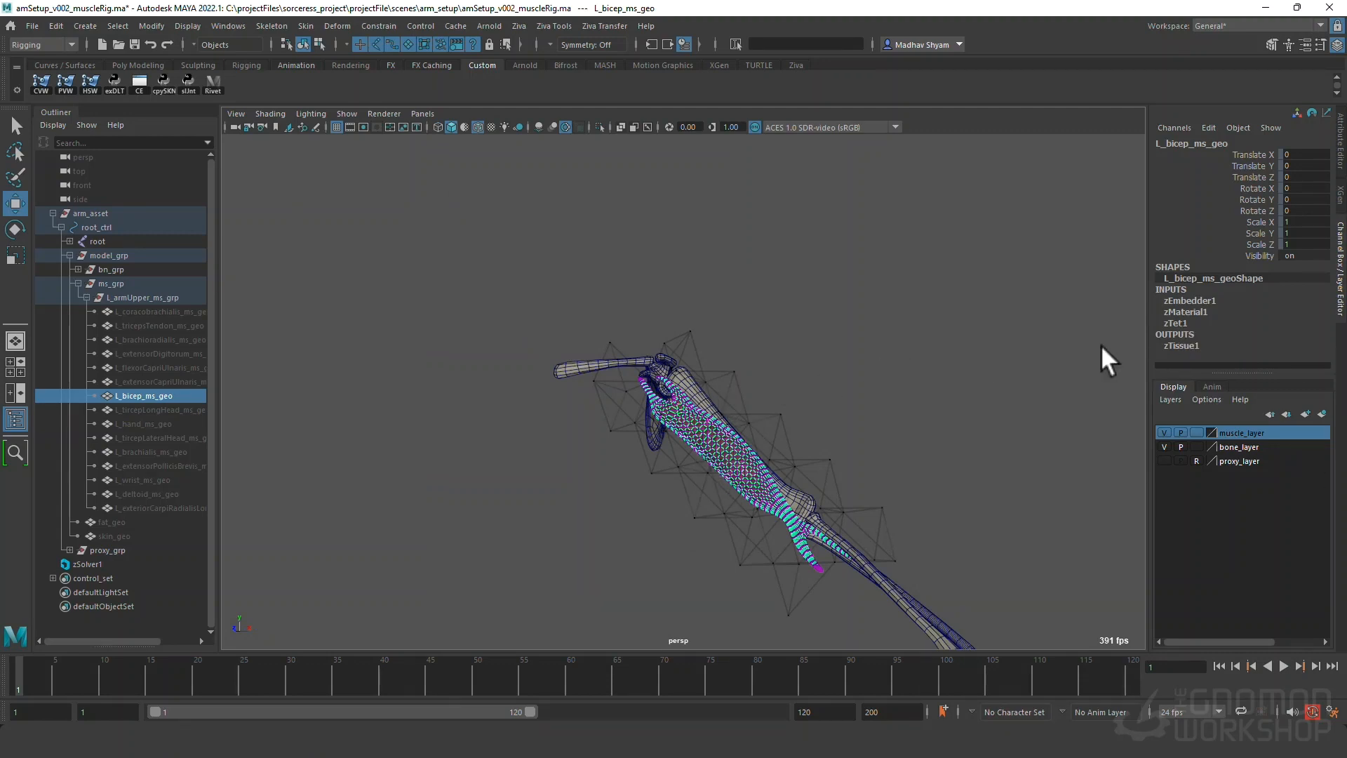
Expand the bicep's zTet1 node and review its attributes from Tet Size to Max Resolution.
left_click(1186, 322)
scroll(1201, 330, "down", 2)
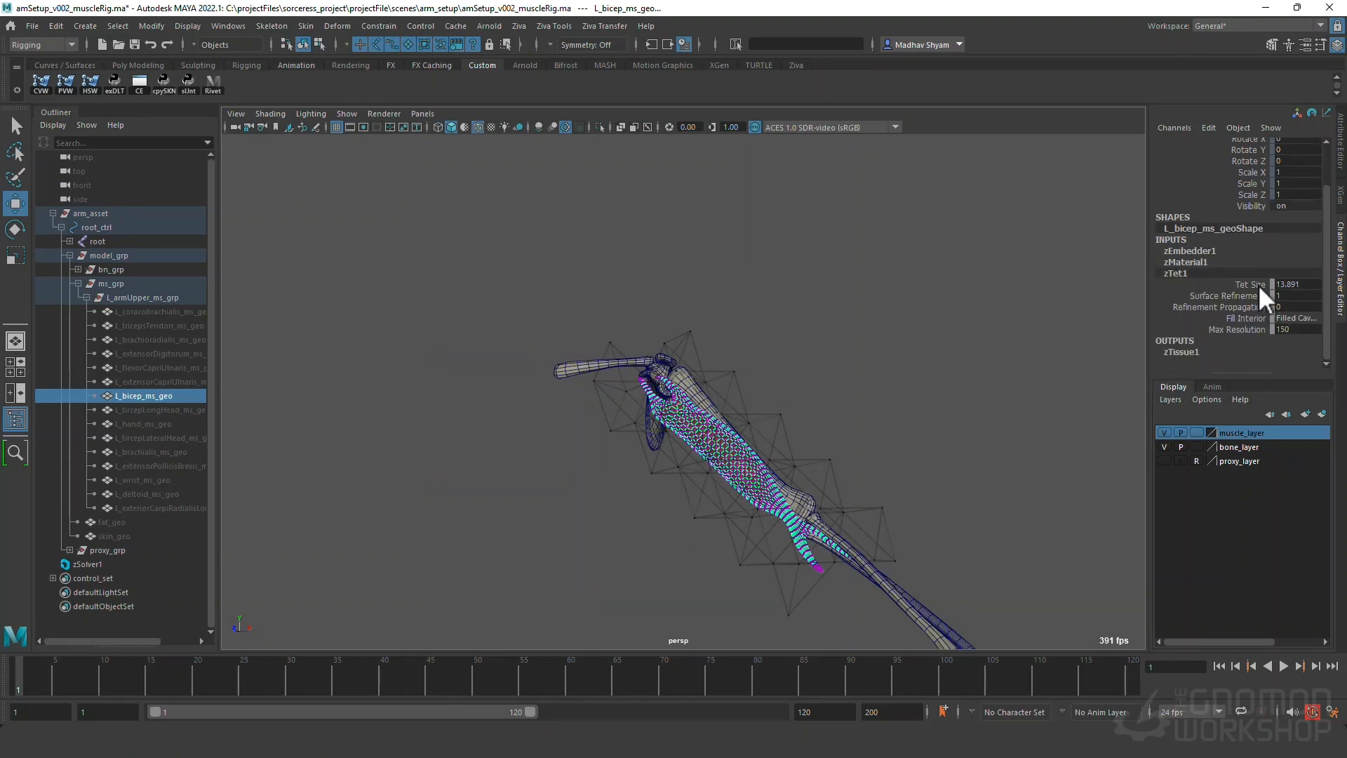
left_click_drag(1257, 285, 1253, 327)
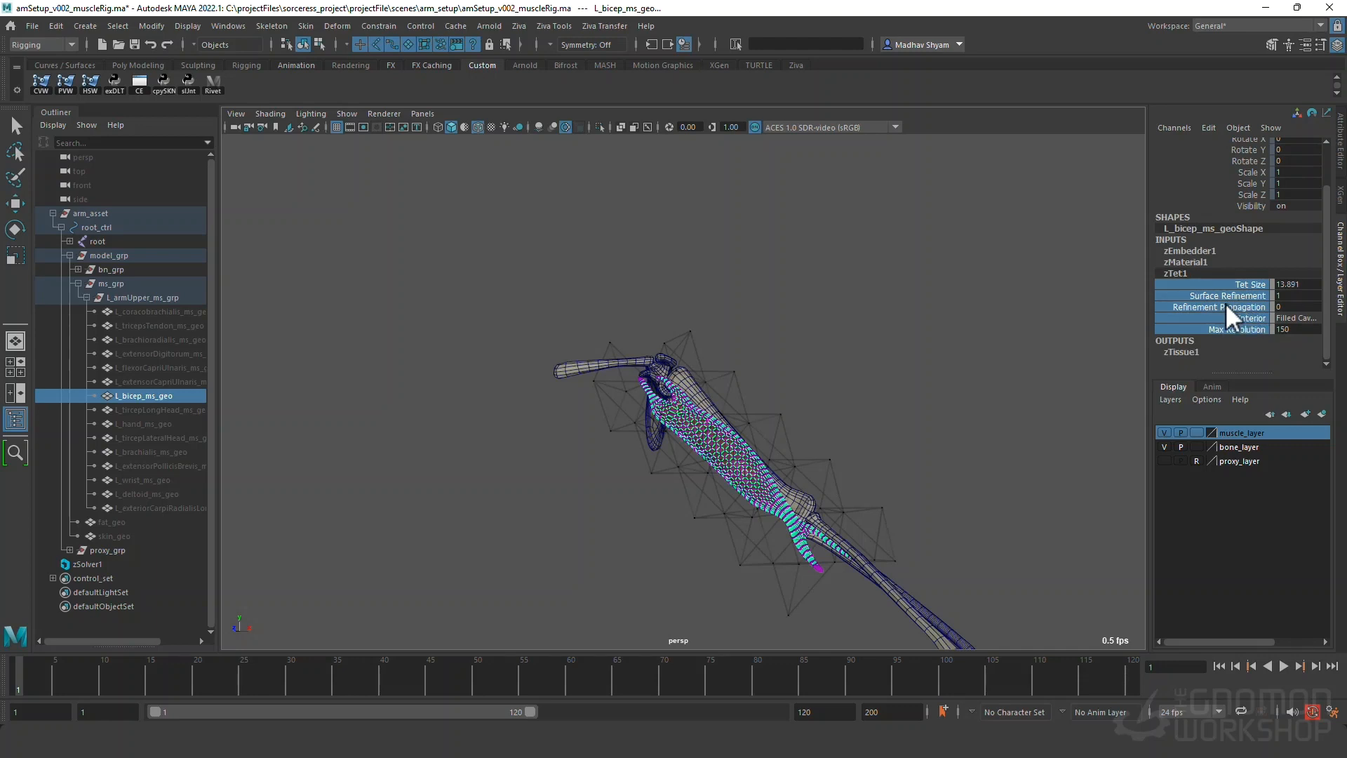
Expand the zTissue1 node and review its attributes, including Compression Resistance, Collision Volume and Self Collisions.
left_click(1188, 352)
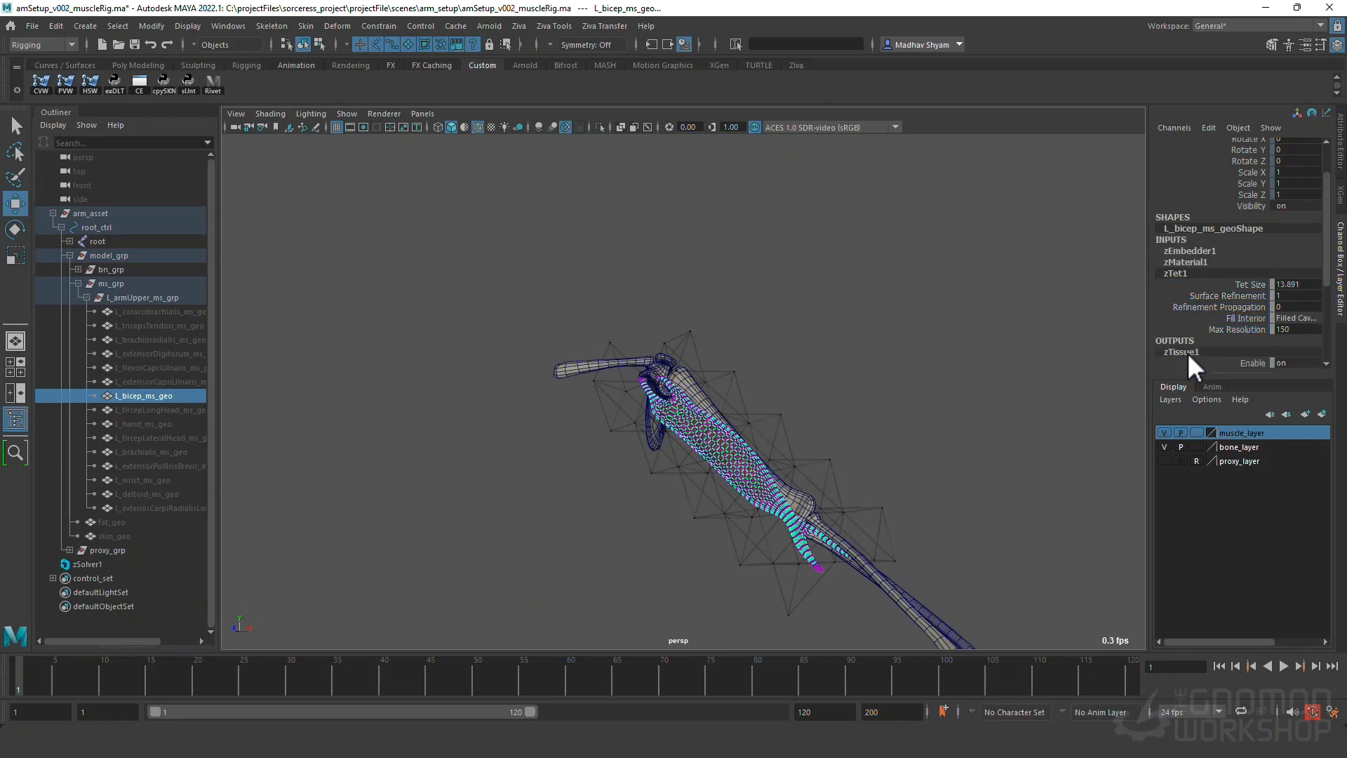
scroll(1228, 348, "down", 3)
scroll(1249, 302, "down", 2)
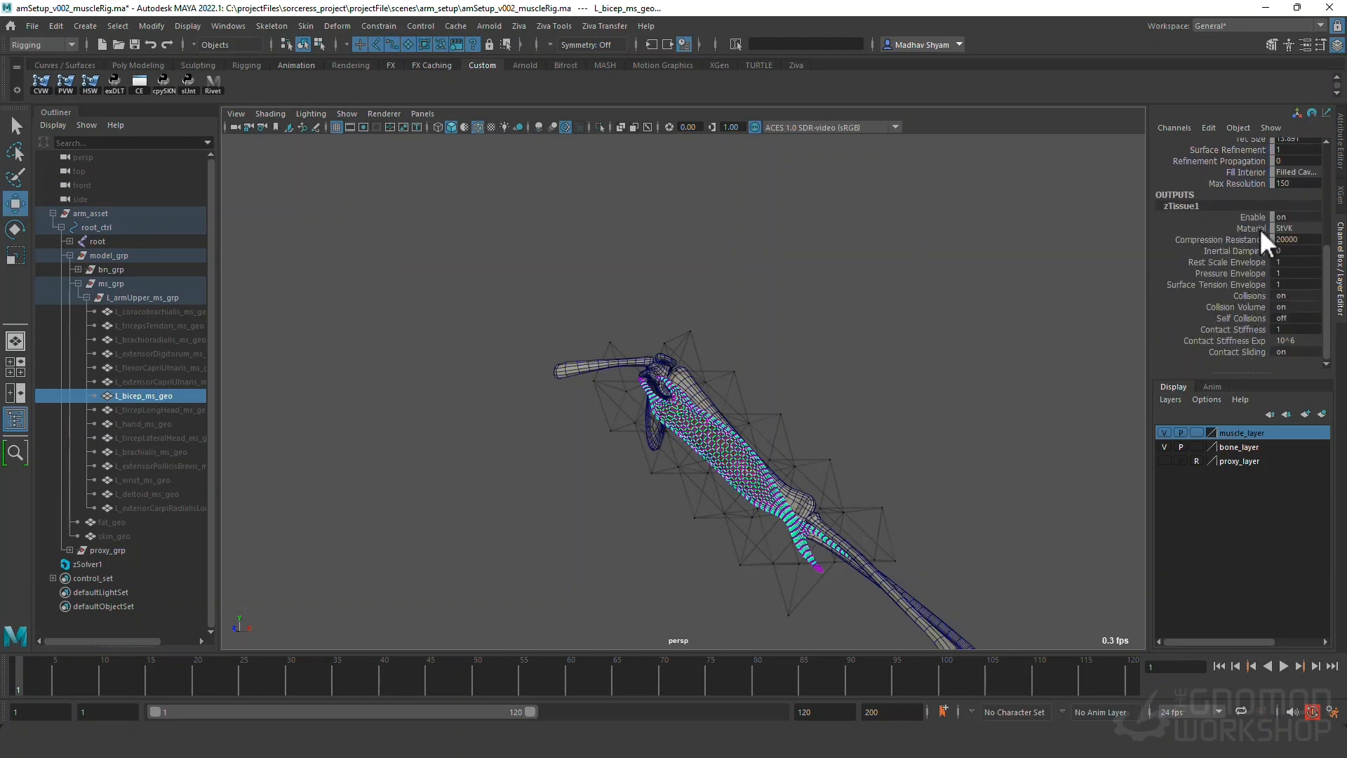
left_click_drag(1241, 239, 1261, 351)
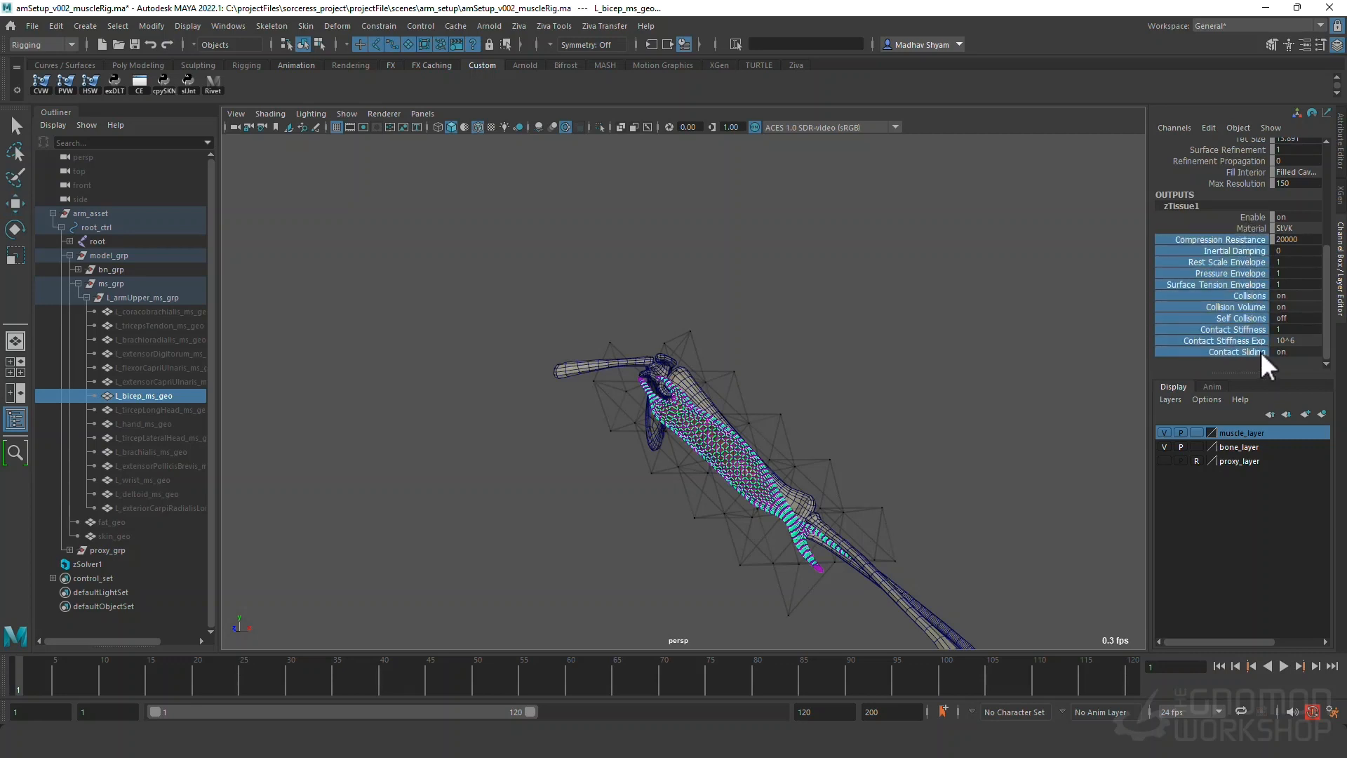
left_click(1252, 296)
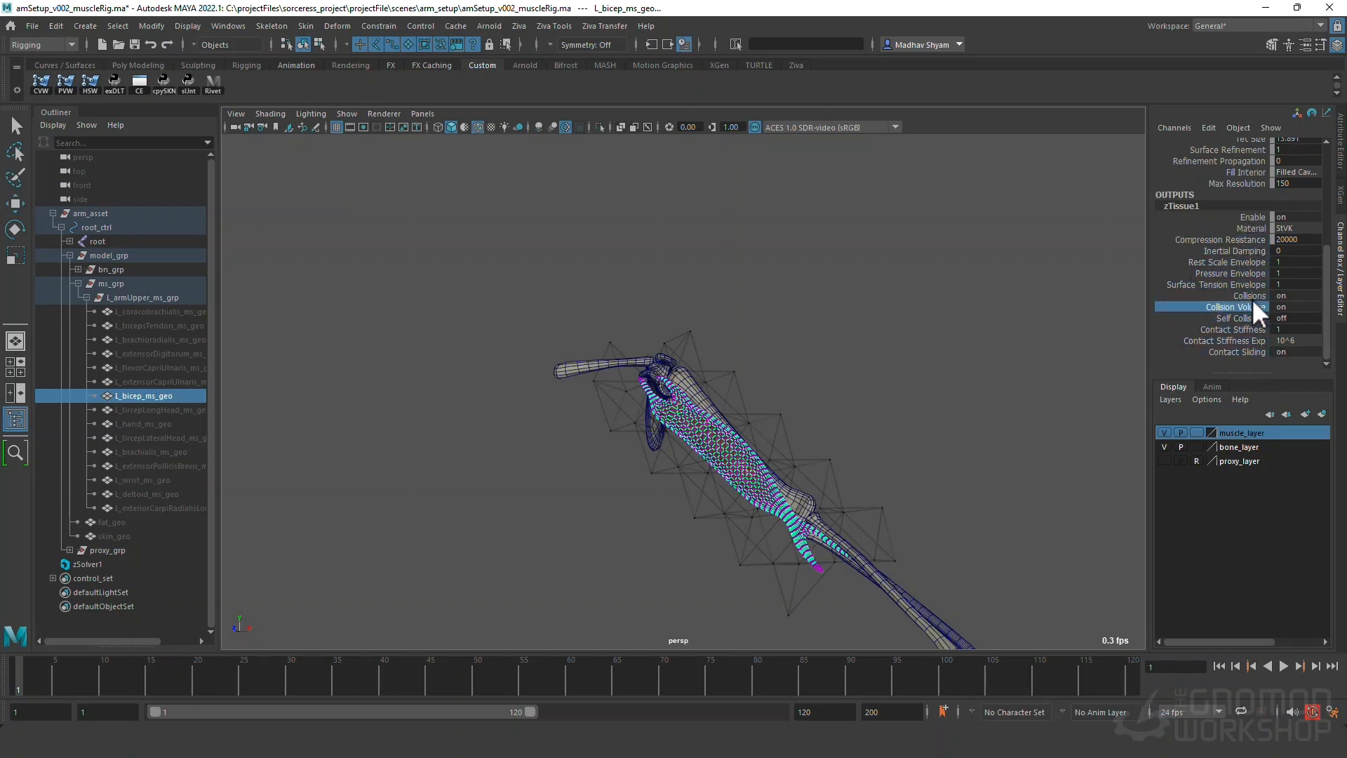
left_click(1250, 318)
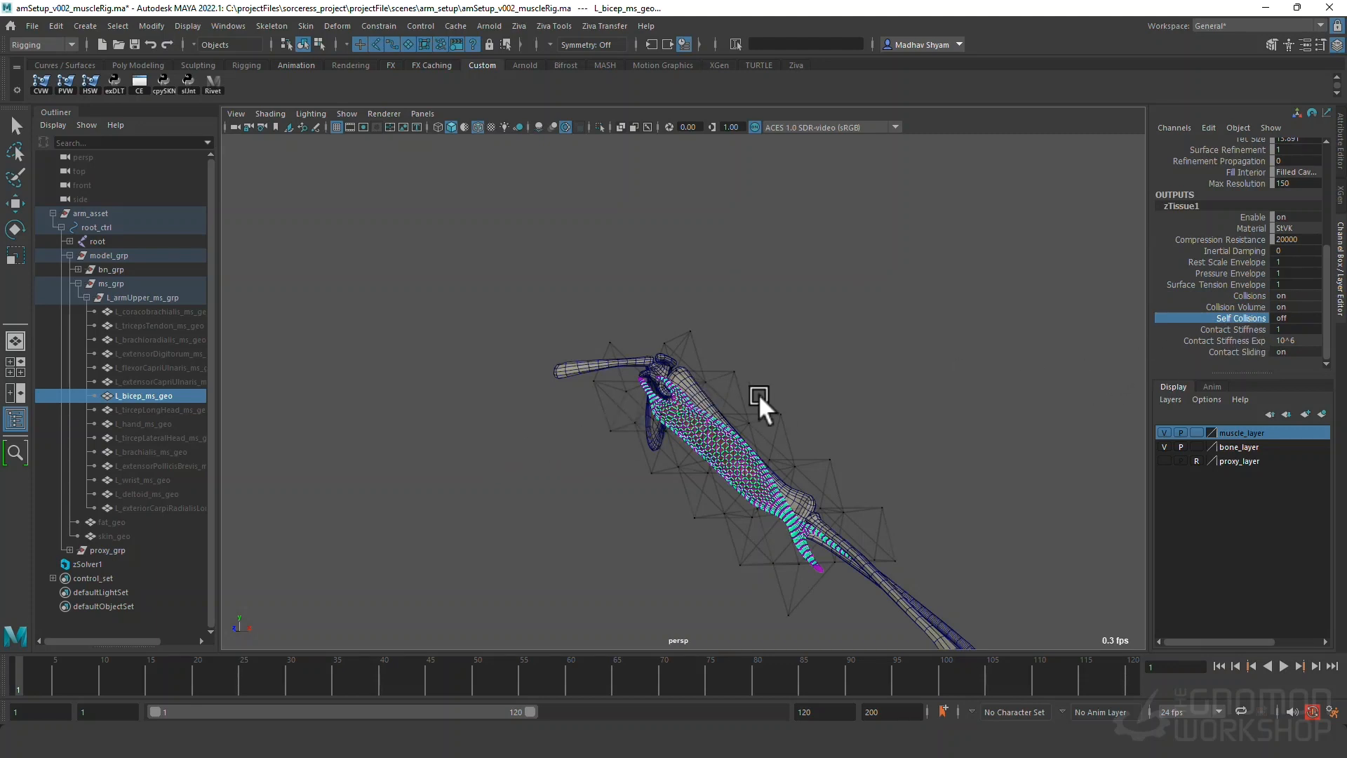
Reselect the bicep and review zTissue1's Material options, Pressure Envelope and Inertial Damping without changing them.
left_click_drag(705, 422, 655, 501, "alt")
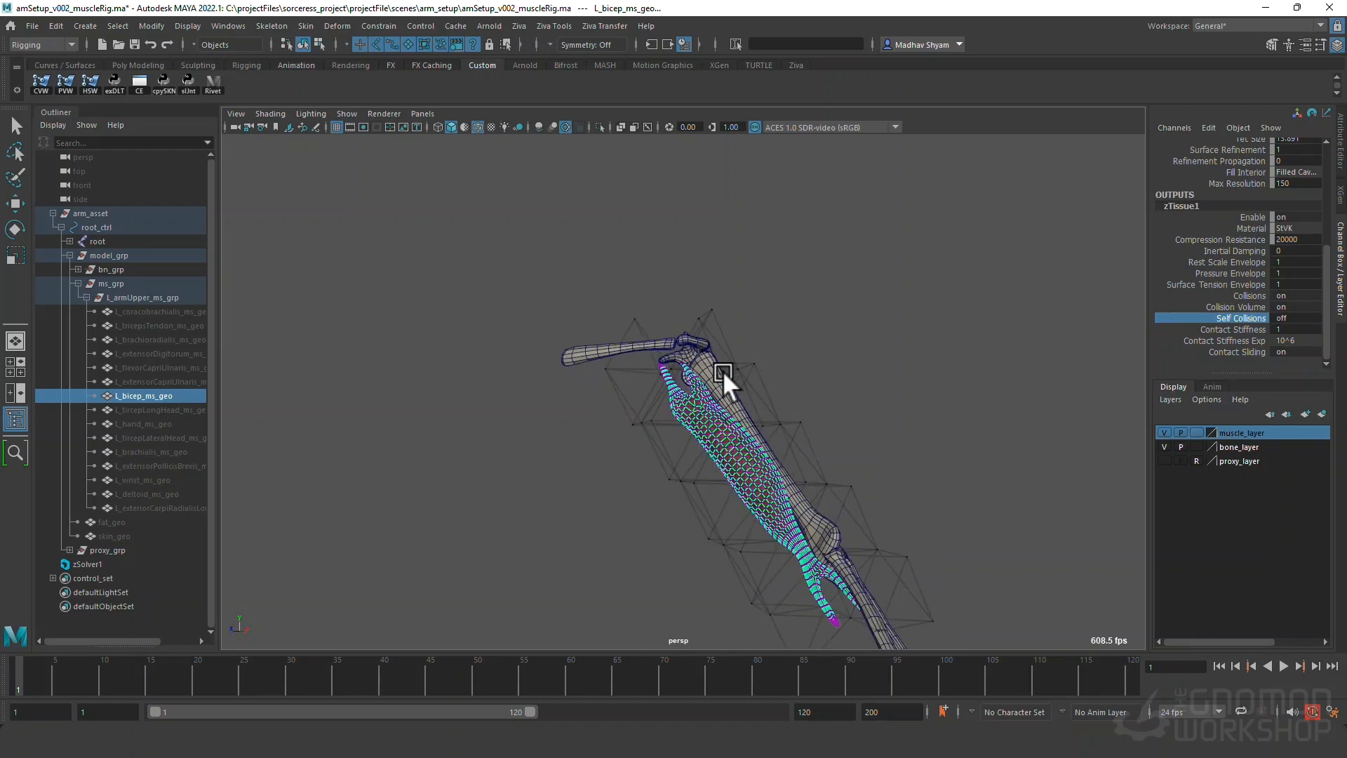
key("w")
left_click(709, 360)
left_click(774, 407)
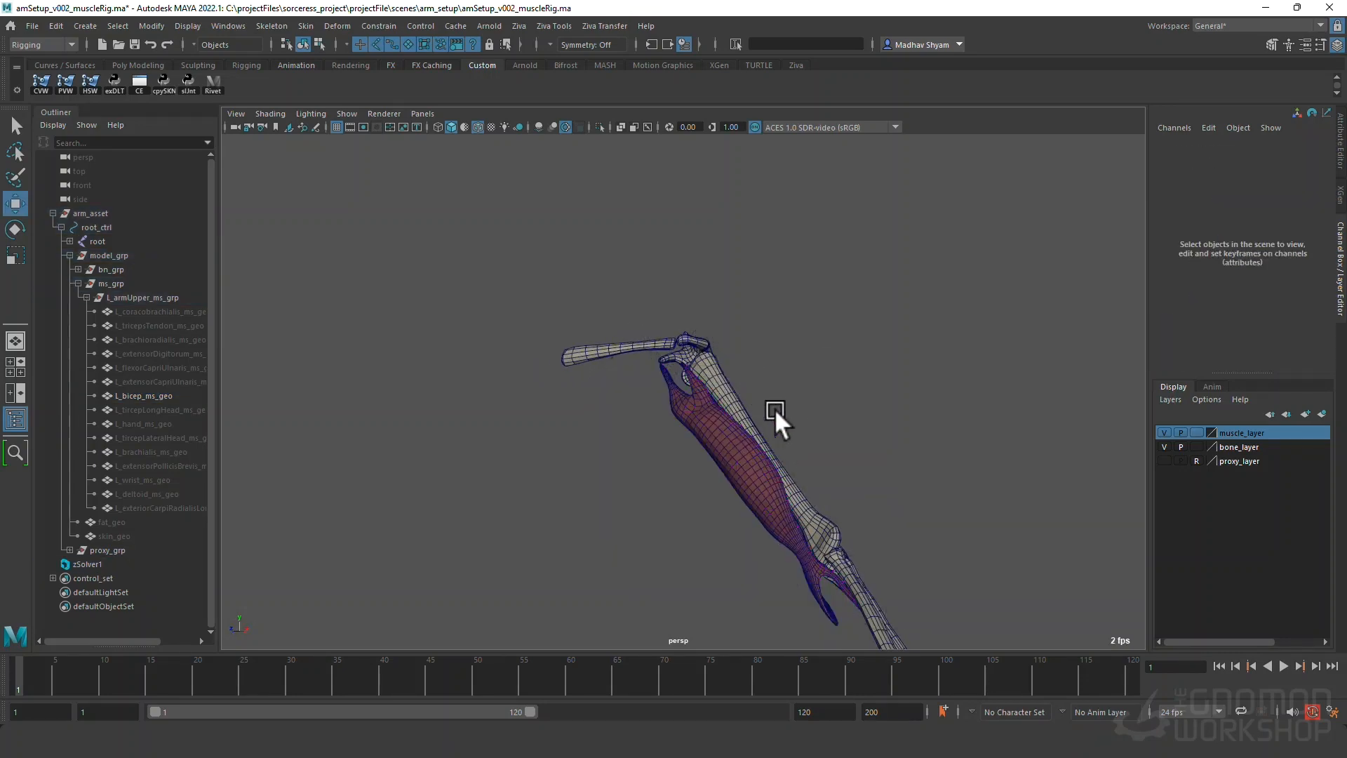
left_click_drag(774, 408, 739, 453, "alt")
left_click(738, 457)
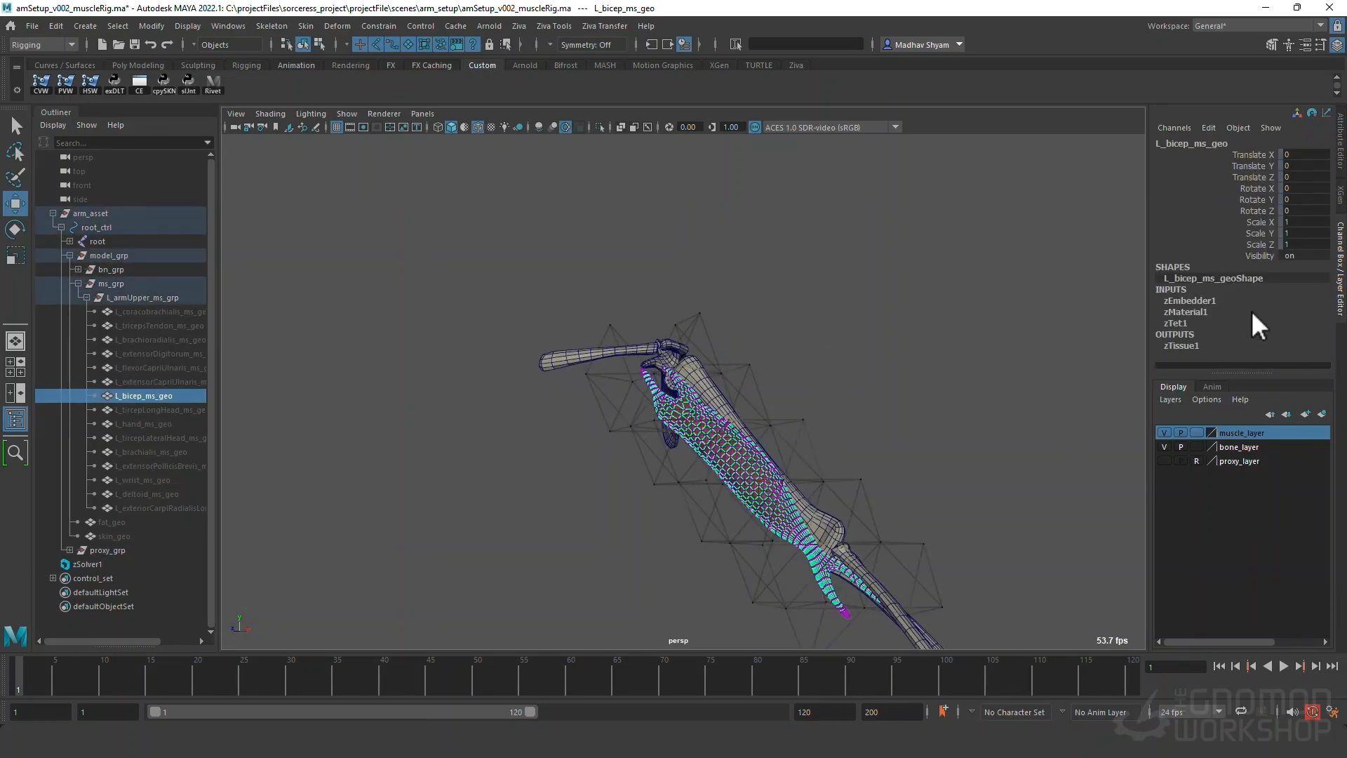
left_click(1204, 344)
scroll(1265, 327, "down", 4)
left_click(1297, 228)
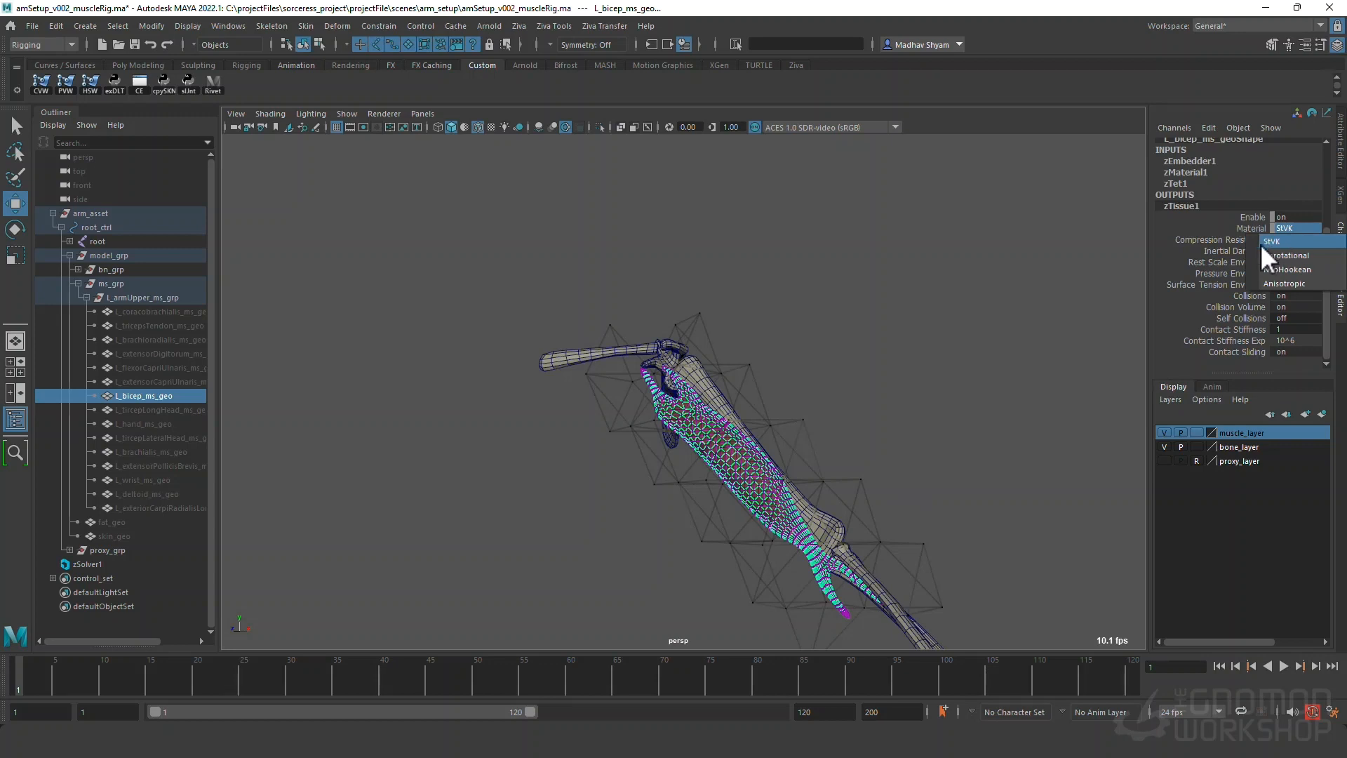
left_click(1208, 274)
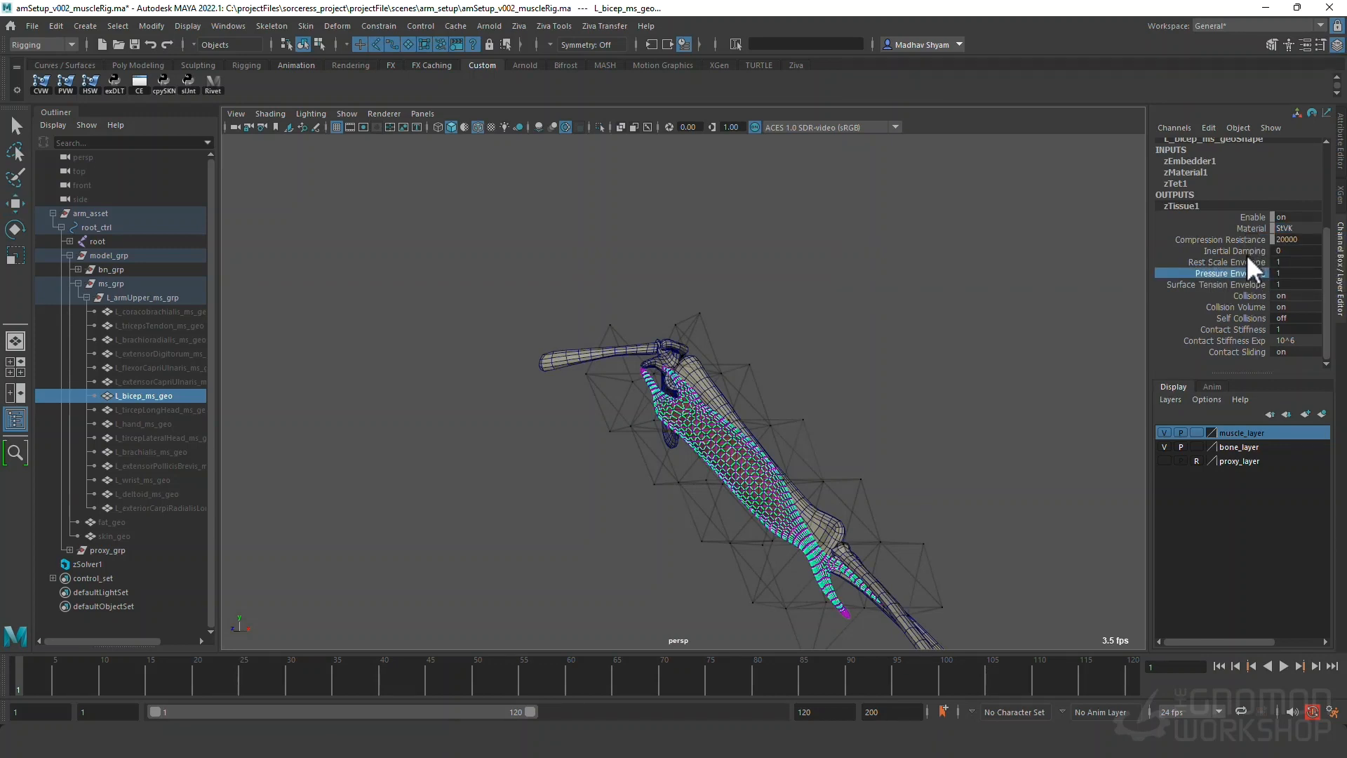
left_click(1240, 250)
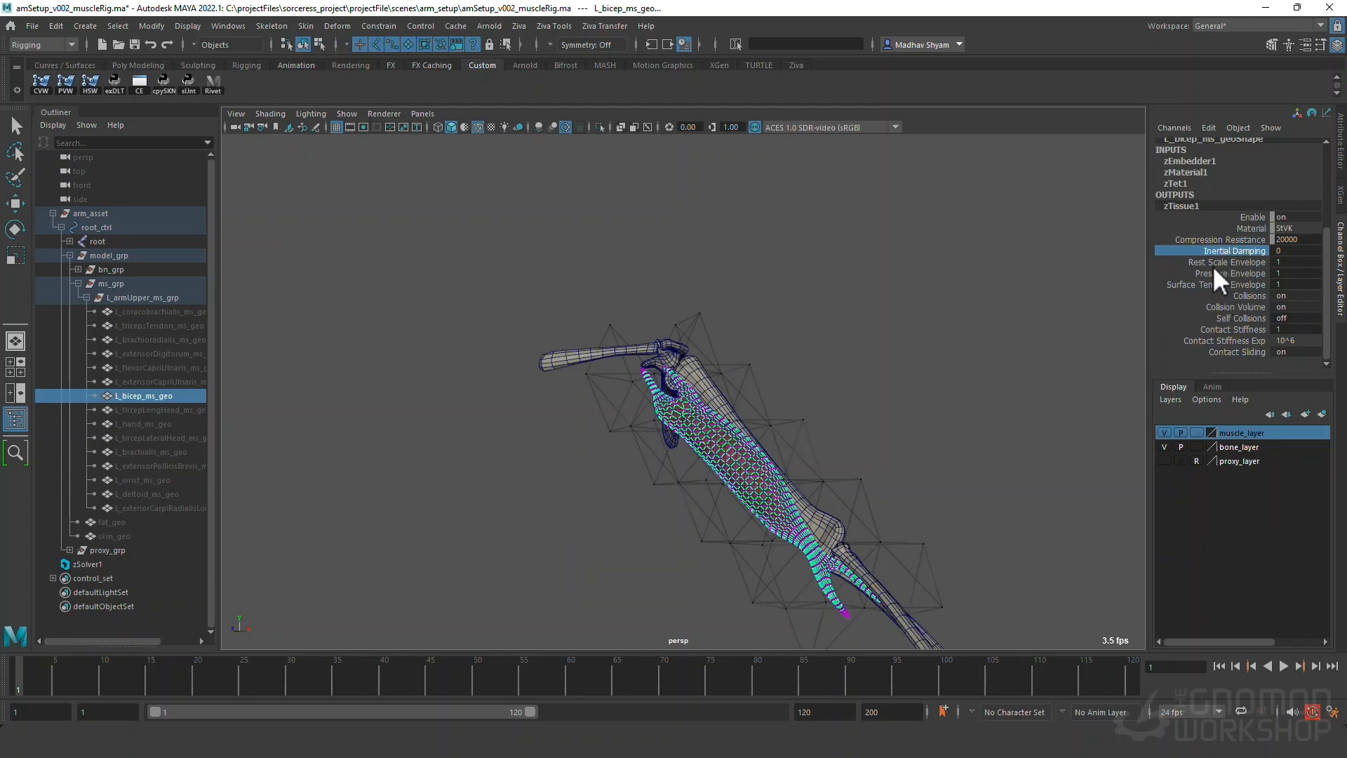
Set the Tet Size of the bicep's zTet1 node to 6.
left_click(1187, 183)
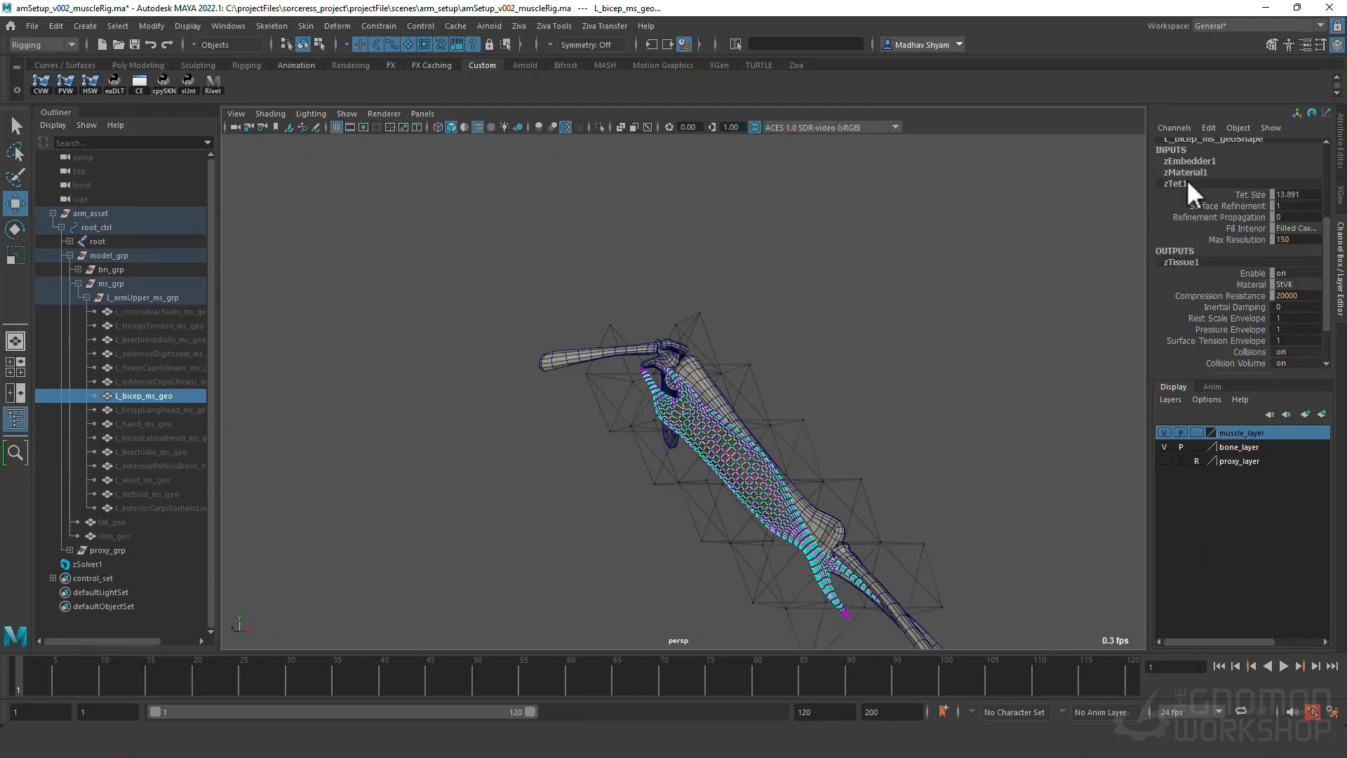
right_click_drag(677, 416, 699, 449, "alt")
left_click_drag(703, 348, 659, 369, "alt")
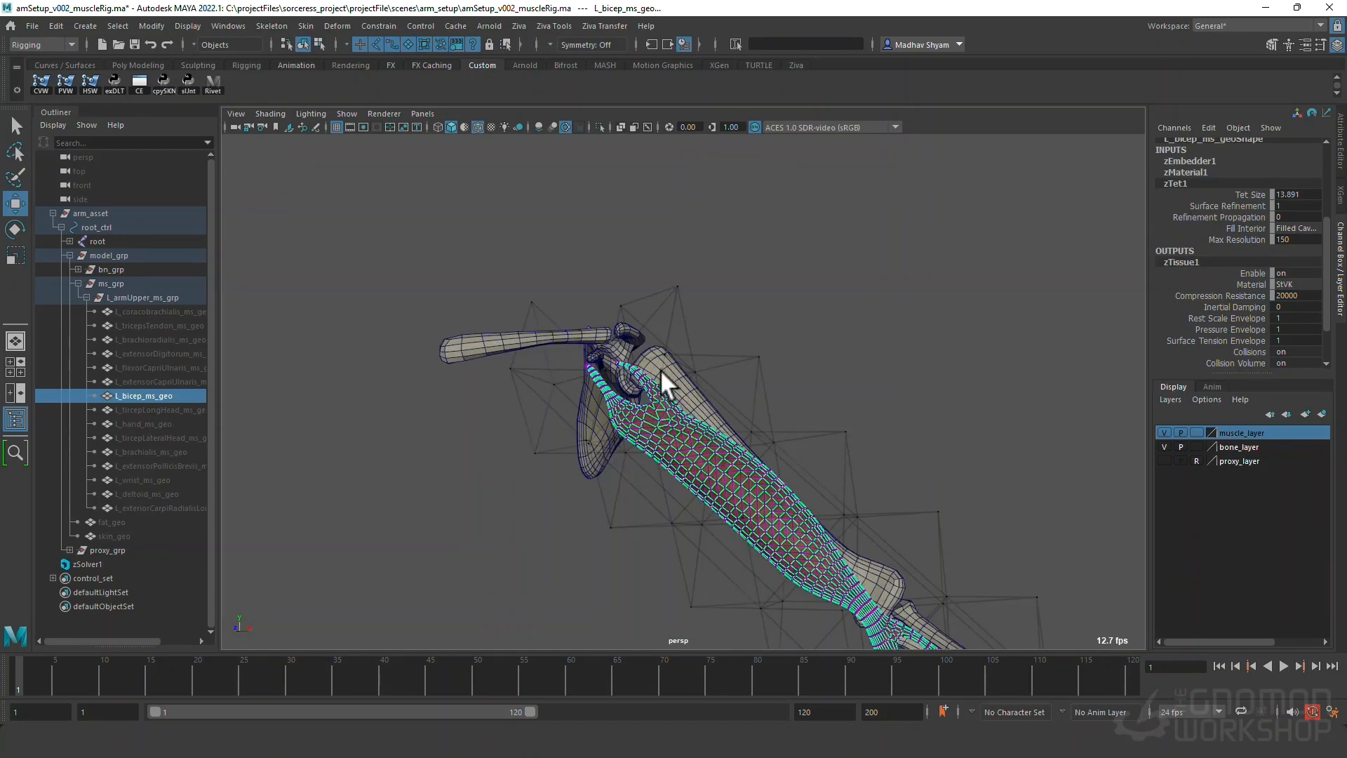
left_click_drag(807, 528, 744, 407, "alt")
left_click_drag(638, 339, 615, 303, "alt")
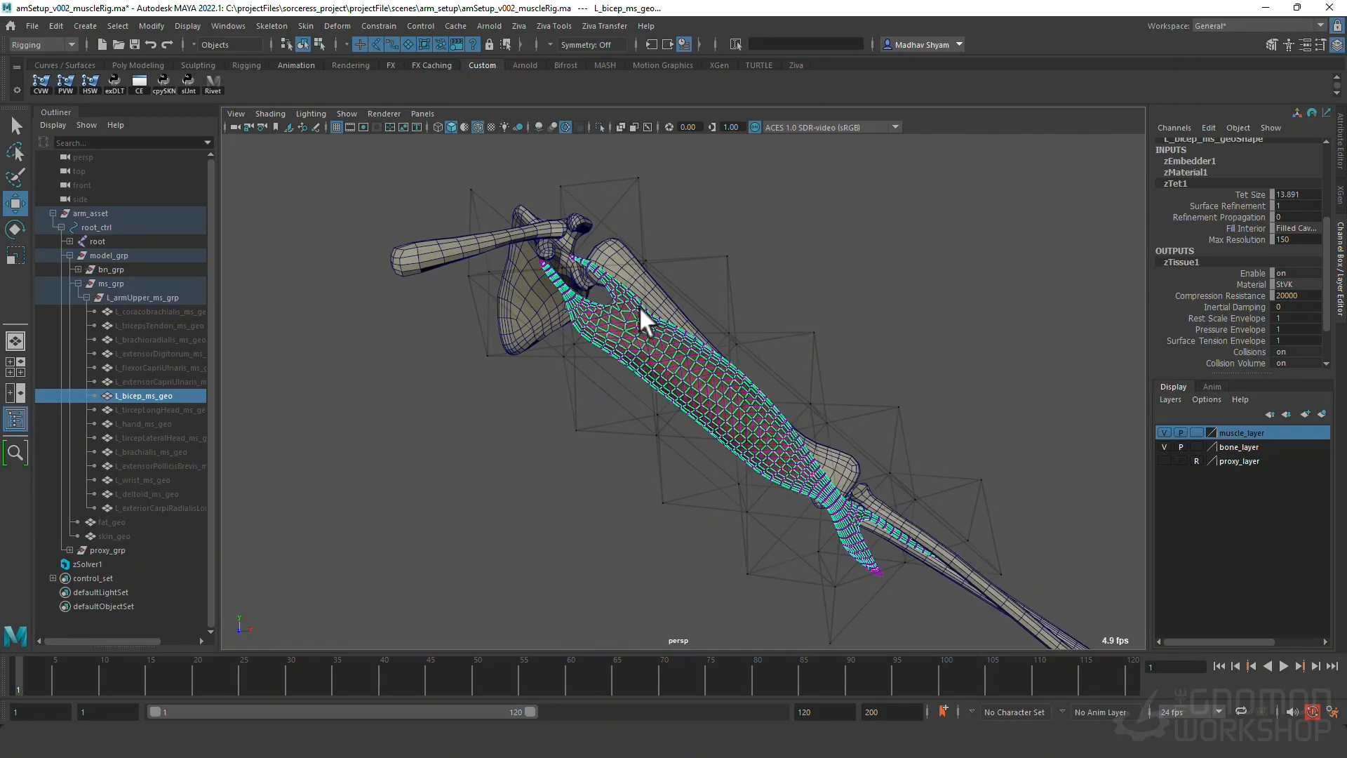
left_click_drag(737, 390, 620, 400, "alt")
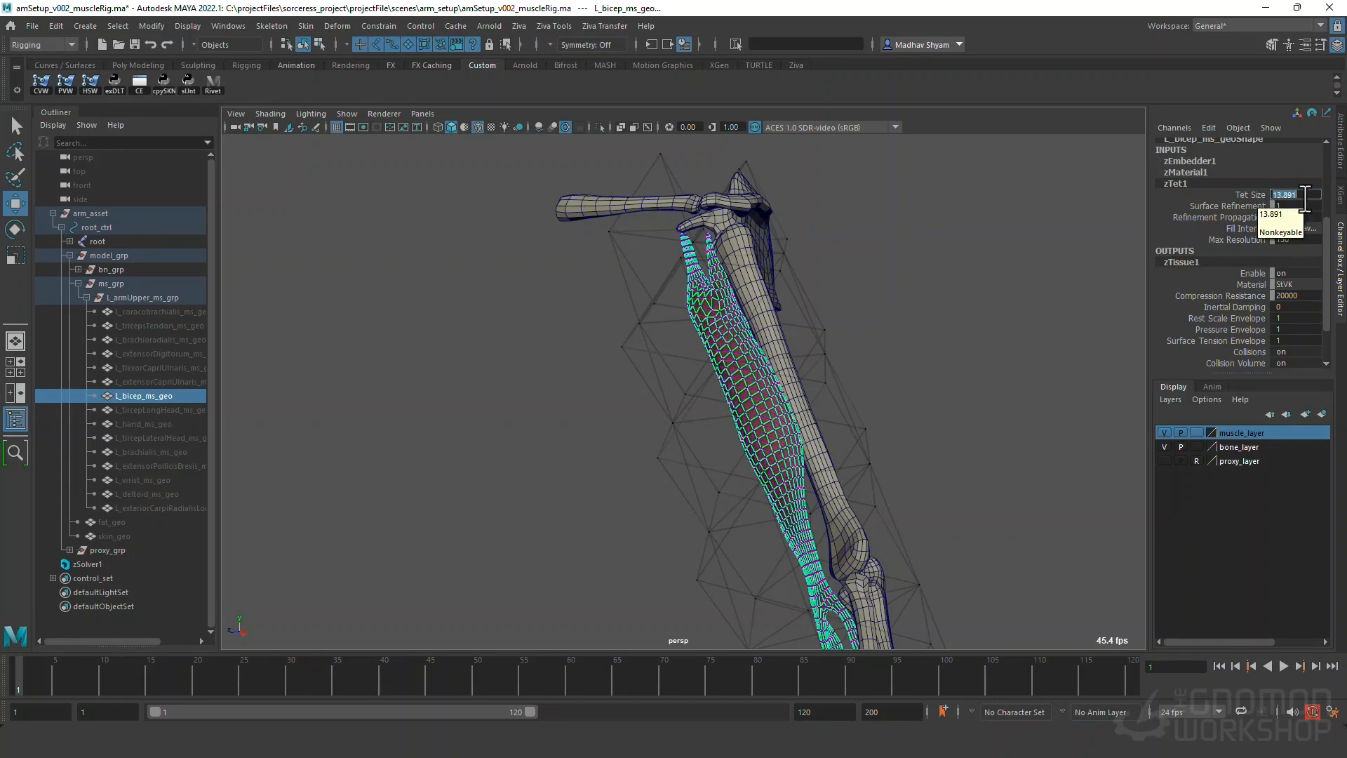
key("Return")
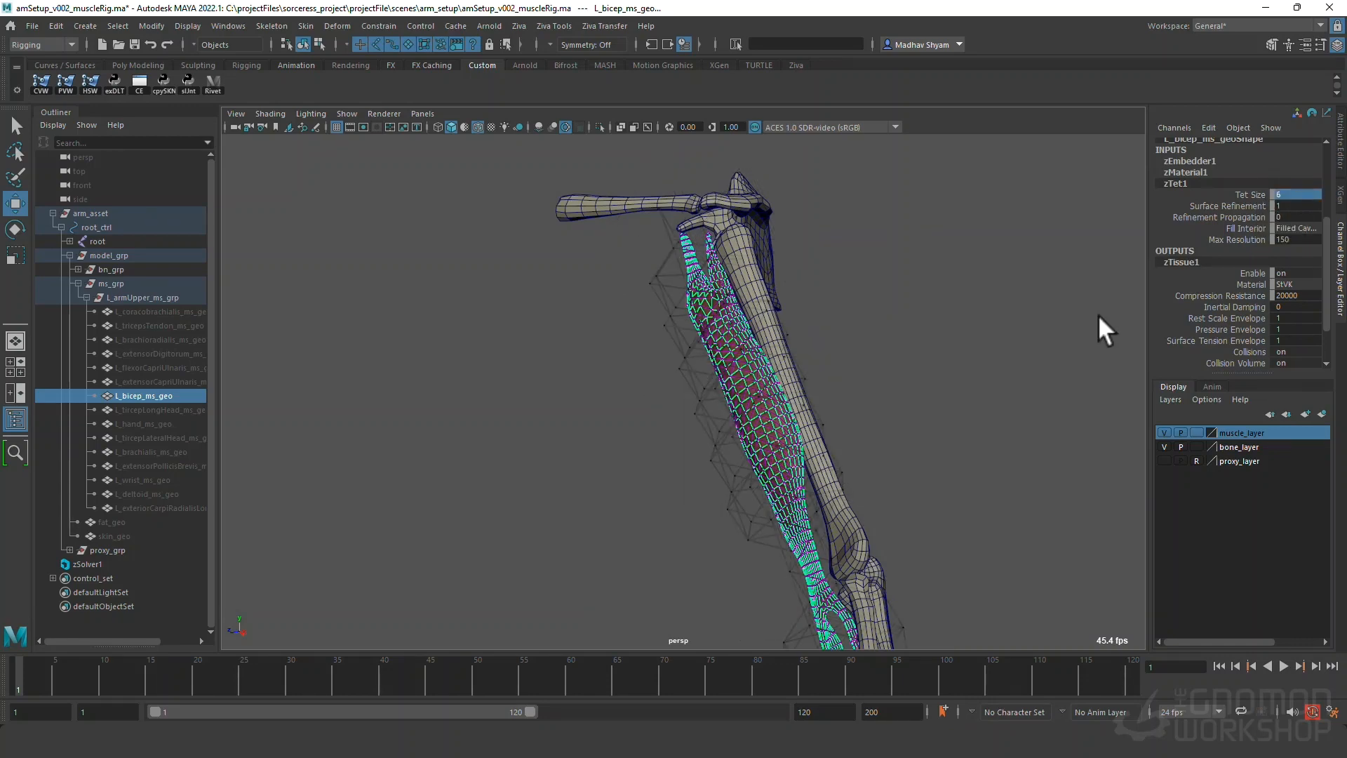
Inspect the tet cage around the bicep from several angles, and isolate L_bicep_ms_geo in the viewport.
left_click_drag(1104, 329, 880, 460, "alt")
left_click_drag(654, 348, 638, 309, "alt")
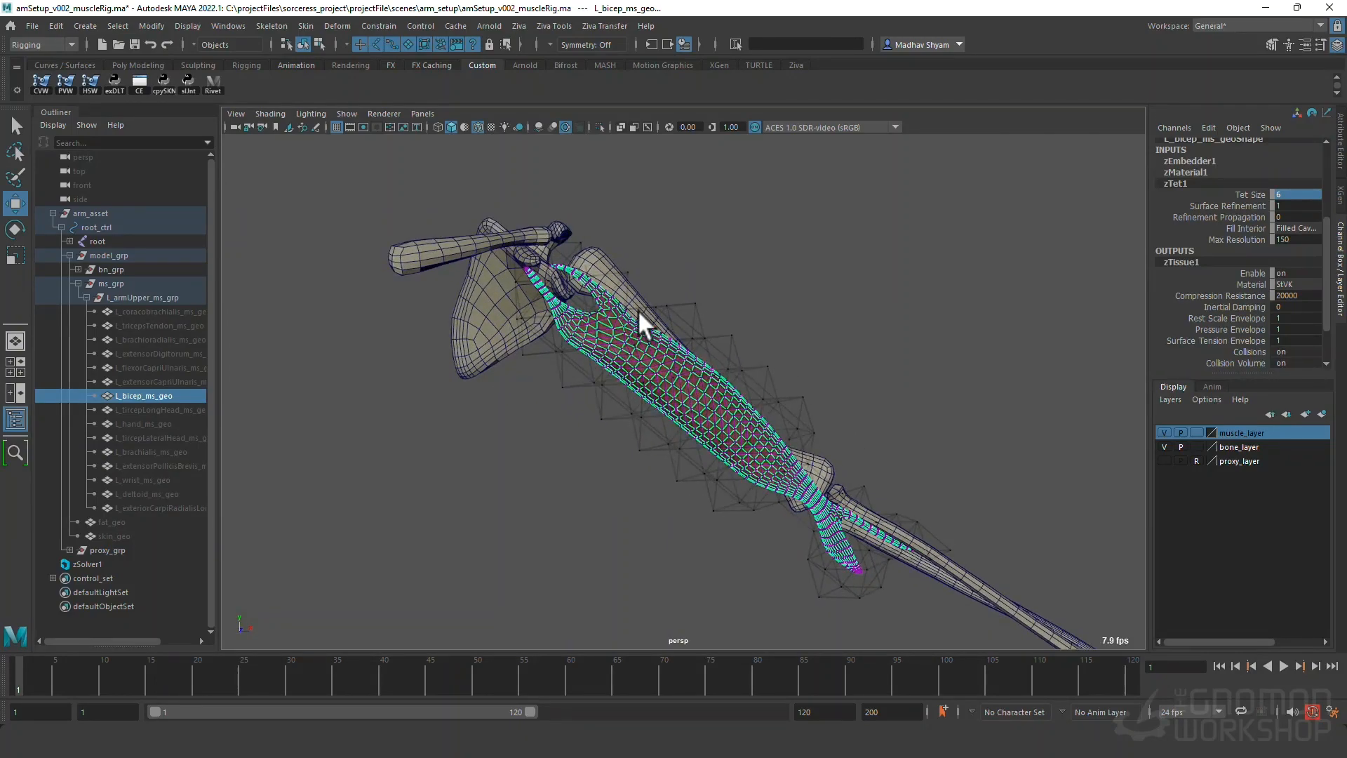
left_click_drag(706, 432, 745, 415, "alt")
left_click_drag(807, 464, 841, 515, "alt")
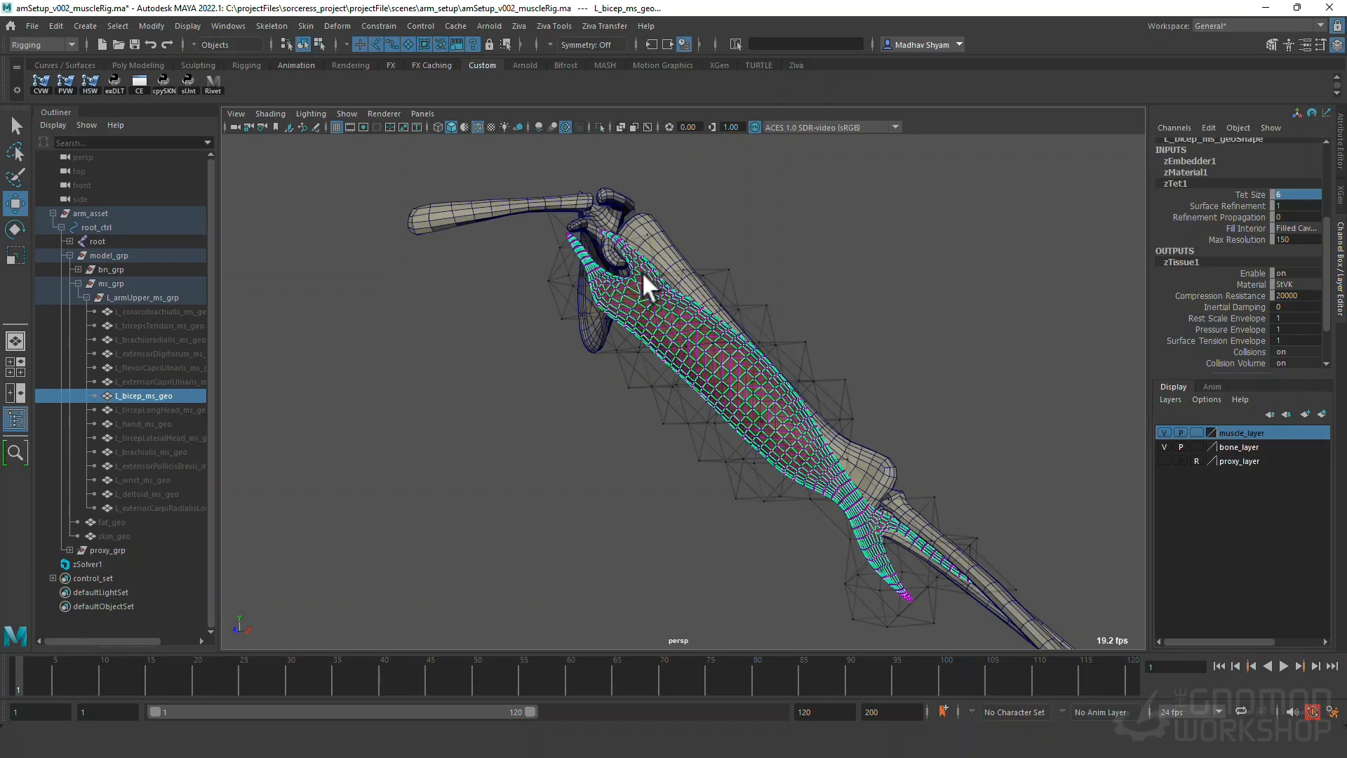
left_click_drag(619, 242, 673, 323, "alt")
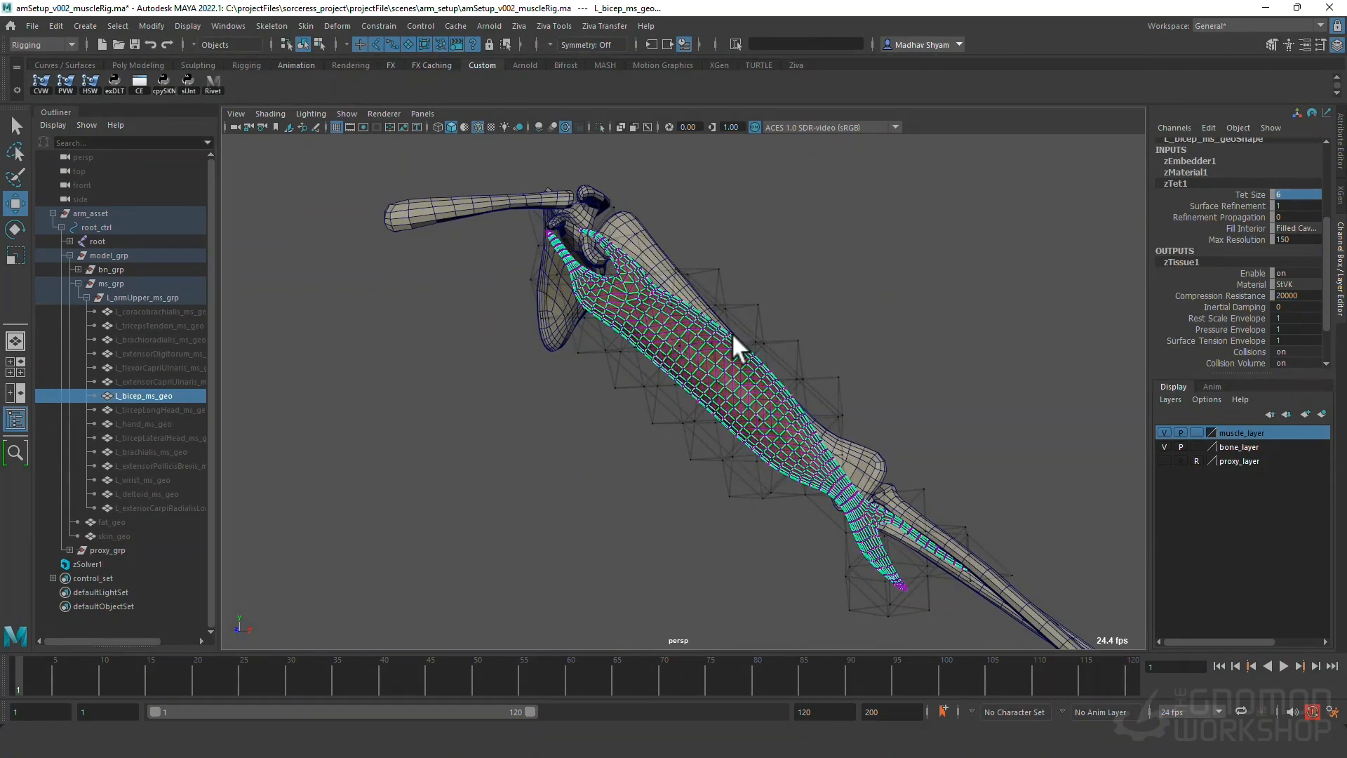
left_click(765, 238)
left_click(617, 293)
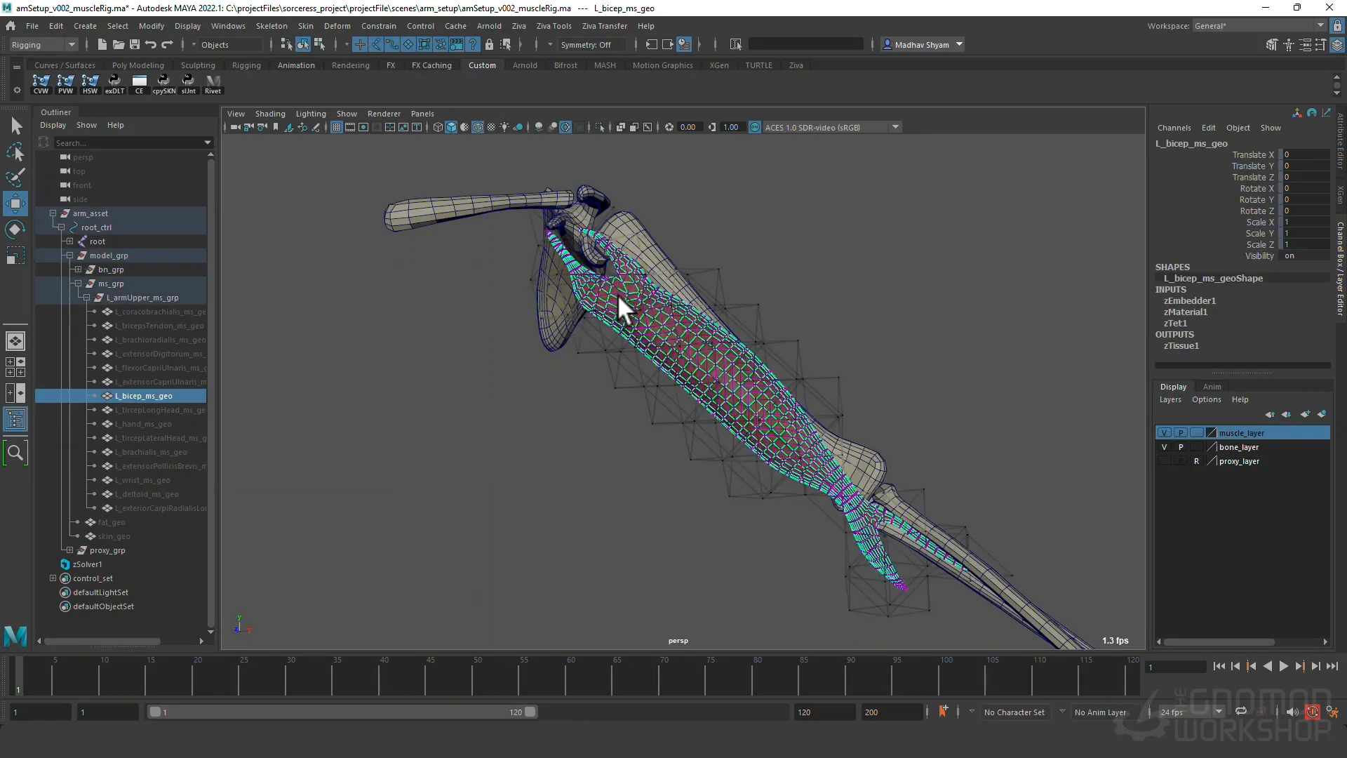
left_click(599, 127)
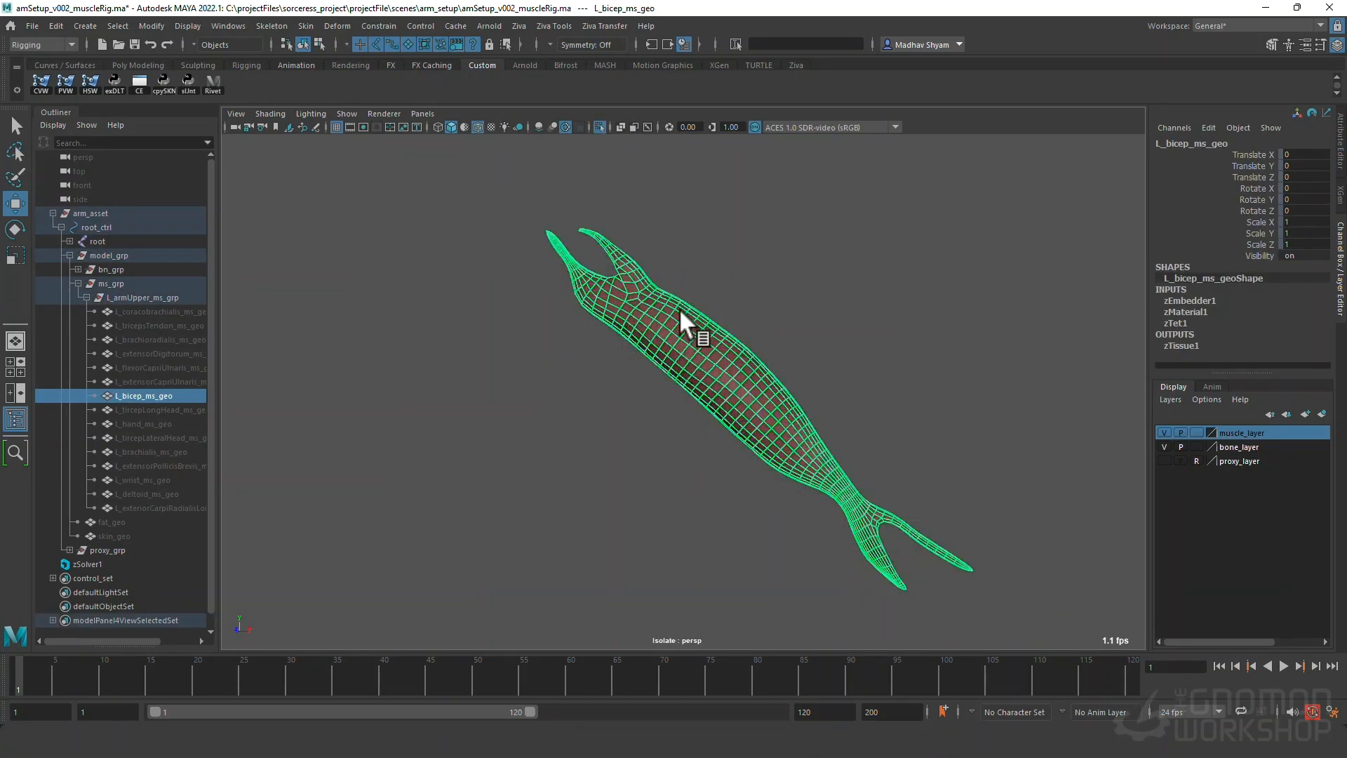
Start painting the bicep's zTet1 weights map and open the paint tool's settings in a smaller window beside the mesh.
right_click(610, 293)
mouse_move(599, 532)
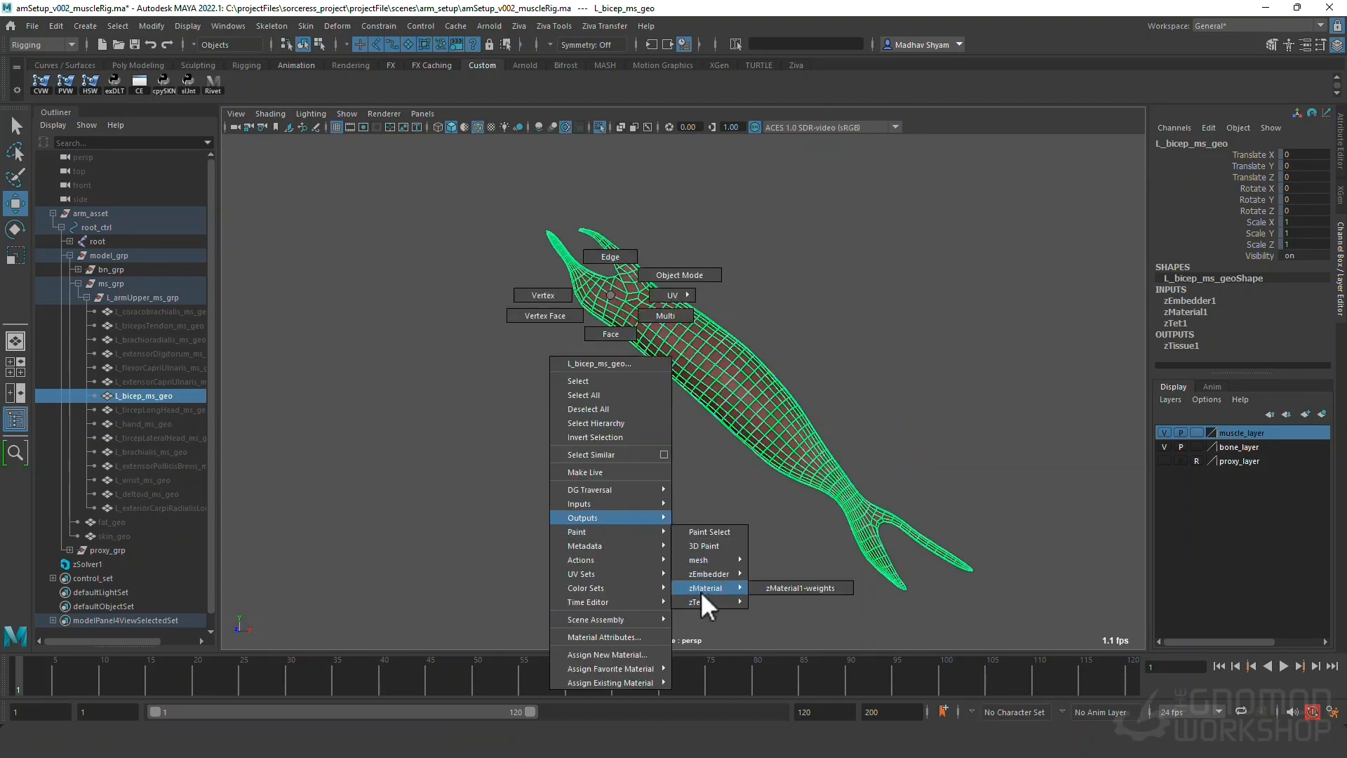
left_click(774, 602)
mouse_move(665, 392)
left_mouse_down("alt")
mouse_move(604, 337)
mouse_move(664, 366)
left_mouse_up("alt")
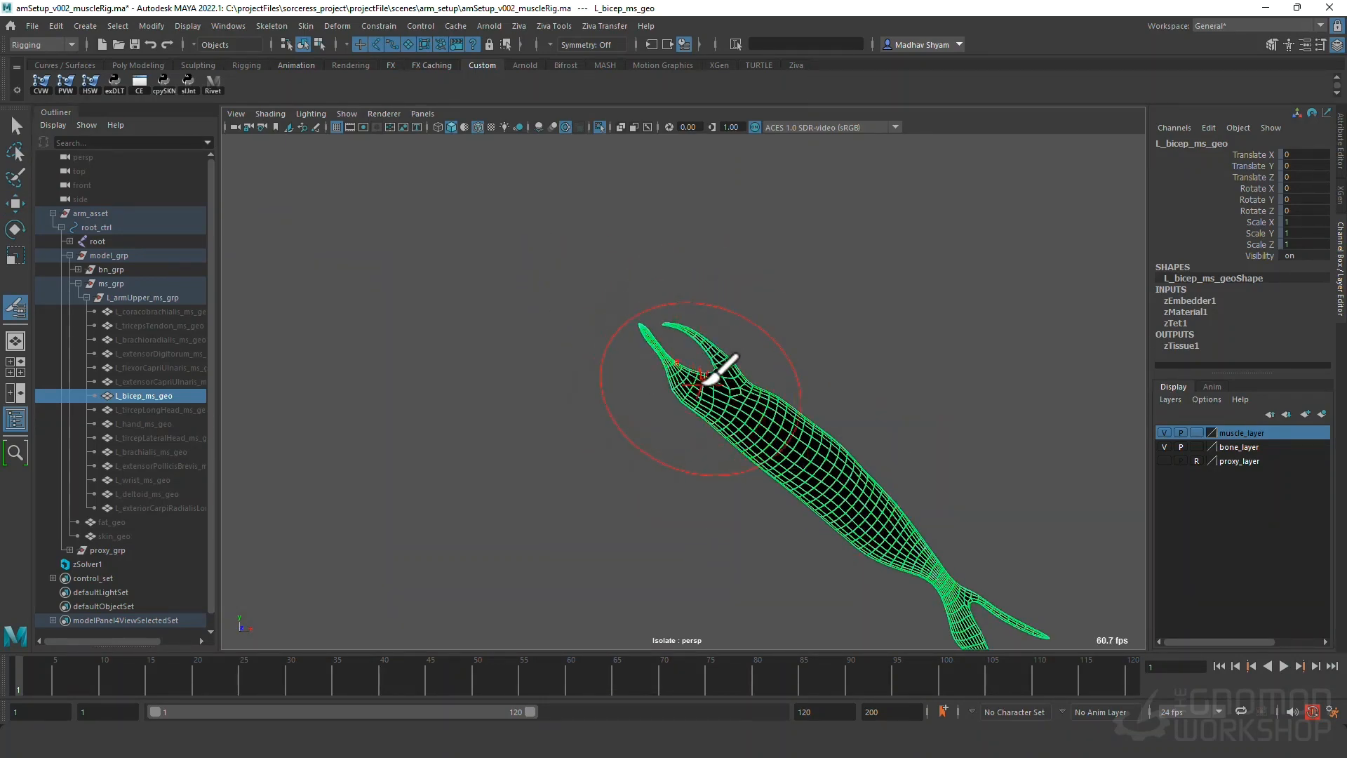
left_click(1321, 44)
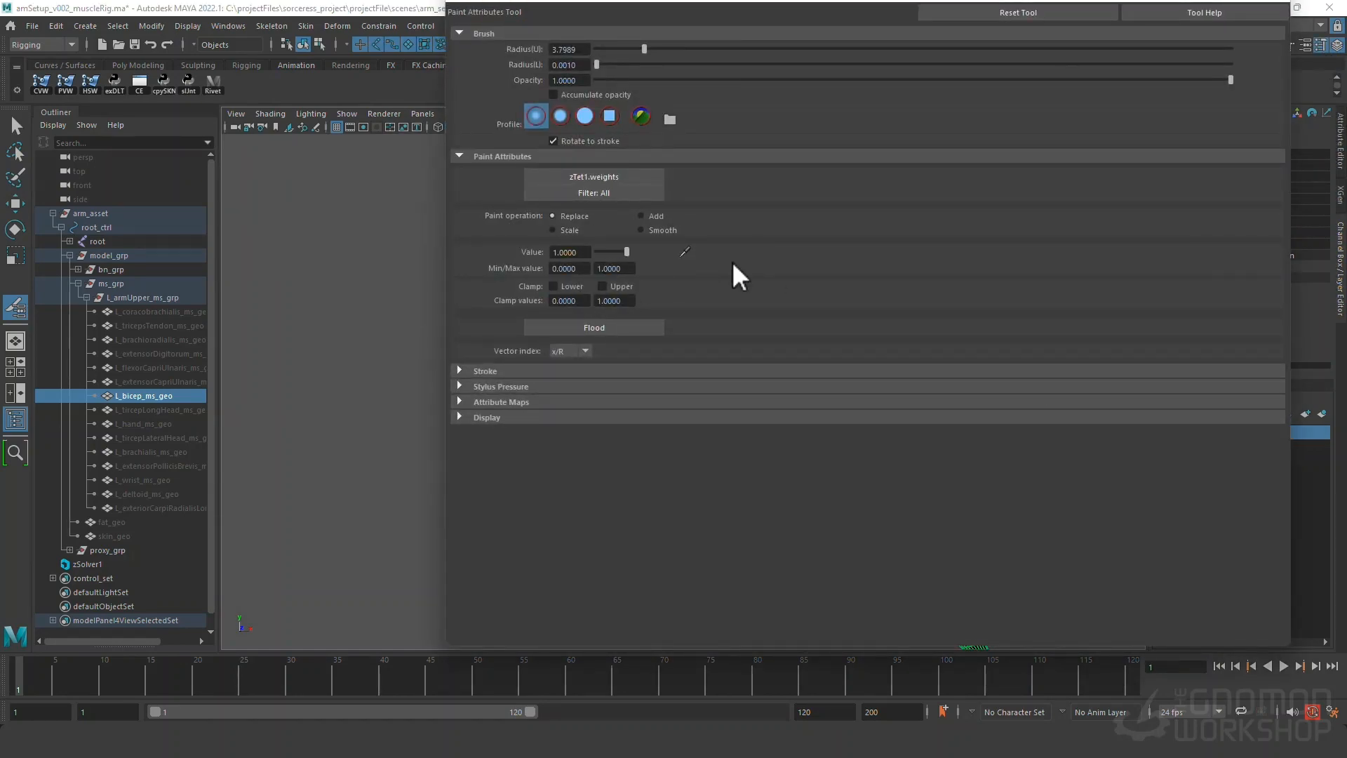
left_click_drag(446, 42, 972, 116)
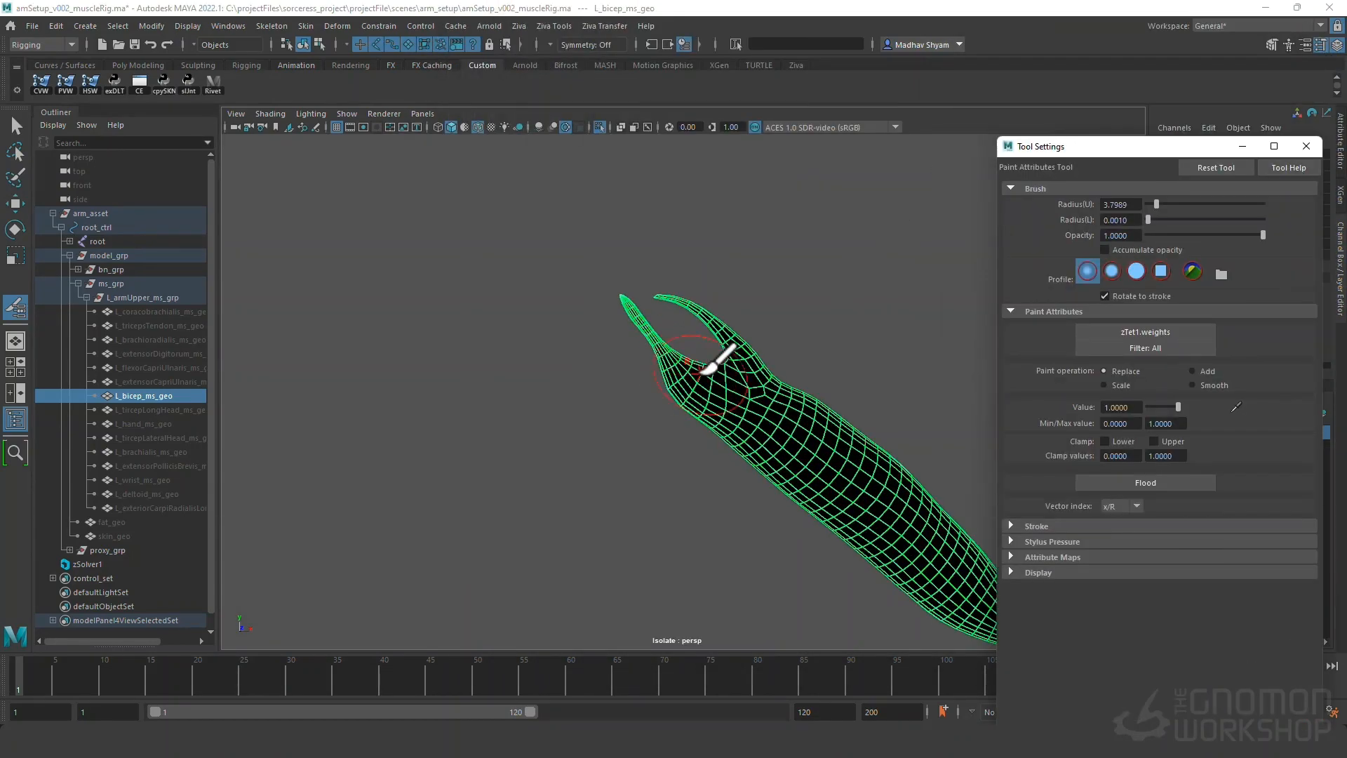
Paint zTet1 weights with Replace at value 1 over the two upper tendon heads and the forked lower tendon end.
mouse_move(652, 366)
left_mouse_down("alt")
mouse_move(641, 295)
mouse_move(685, 337)
mouse_move(748, 347)
mouse_move(659, 288)
mouse_move(685, 313)
mouse_move(673, 297)
mouse_move(932, 326)
mouse_move(688, 321)
mouse_move(650, 401)
mouse_move(596, 322)
mouse_move(646, 280)
left_mouse_up("alt")
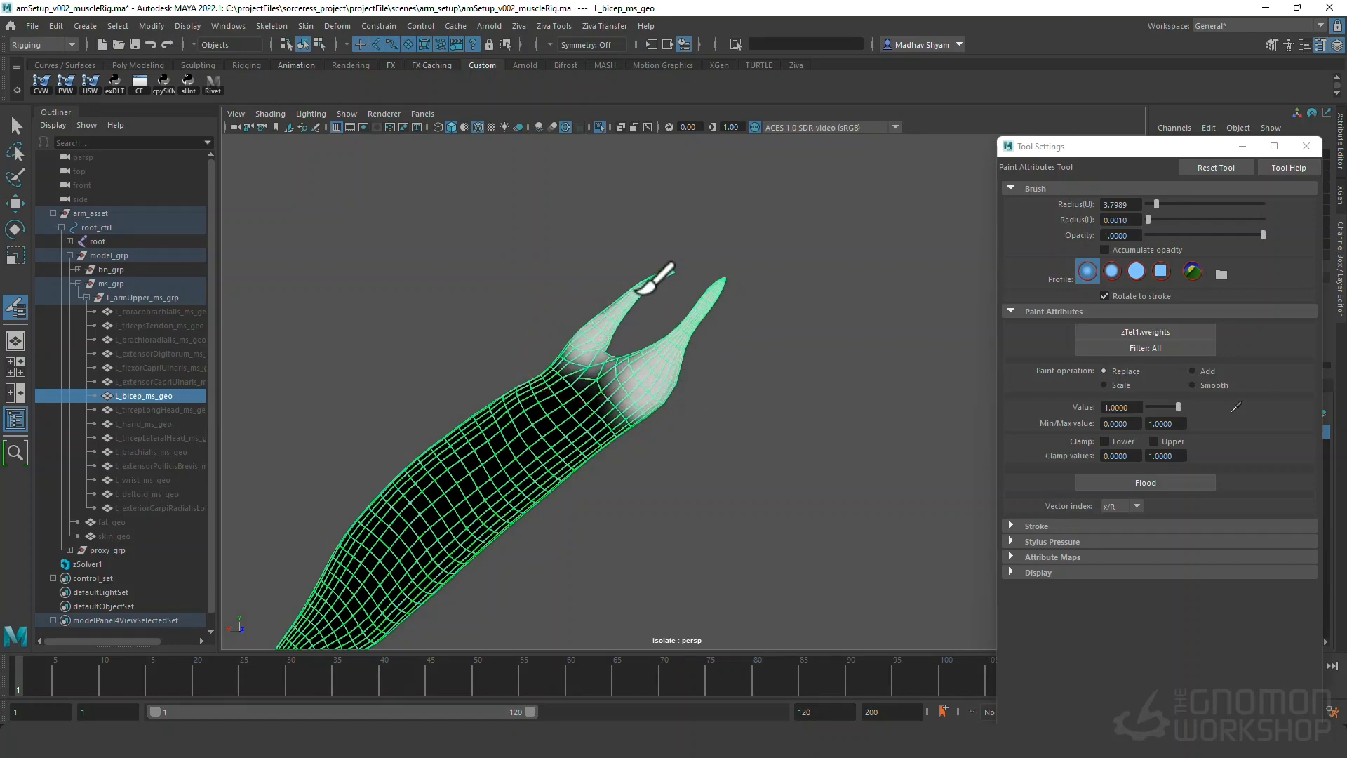
middle_click_drag(561, 556, 759, 313, "alt")
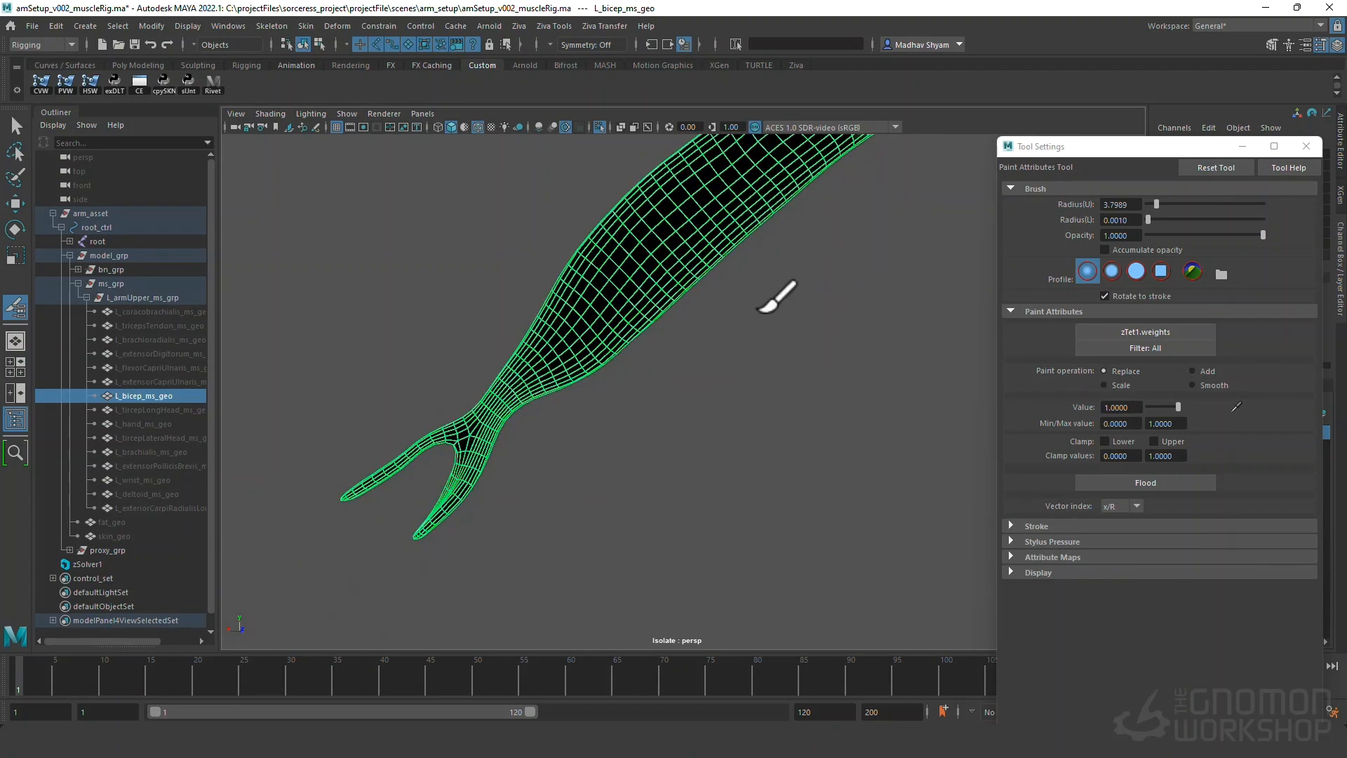
left_click_drag(759, 313, 435, 329, "alt")
middle_click_drag(631, 381, 432, 369, "alt")
mouse_move(670, 396)
left_mouse_down()
mouse_move(697, 469)
mouse_move(683, 412)
mouse_move(812, 461)
mouse_move(837, 490)
mouse_move(497, 461)
left_mouse_up()
mouse_move(675, 422)
left_mouse_down()
mouse_move(535, 475)
mouse_move(709, 428)
mouse_move(654, 493)
mouse_move(682, 473)
left_mouse_up()
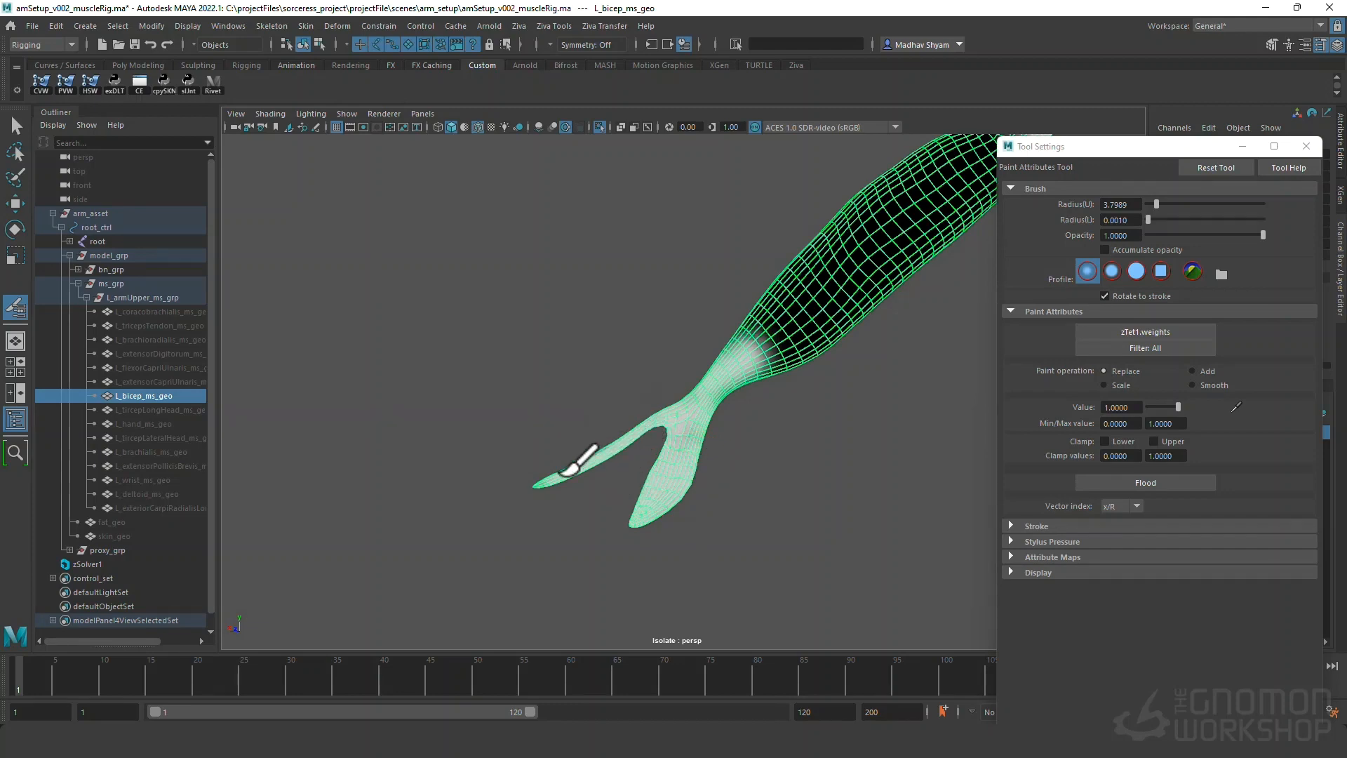
Trim the painted zTet1 weights at the neck above the bicep's forked lower tendon, and end the isolated view to show the full arm.
mouse_move(744, 345)
left_mouse_down("ctrl")
mouse_move(730, 353)
mouse_move(854, 349)
mouse_move(730, 336)
left_mouse_up("ctrl")
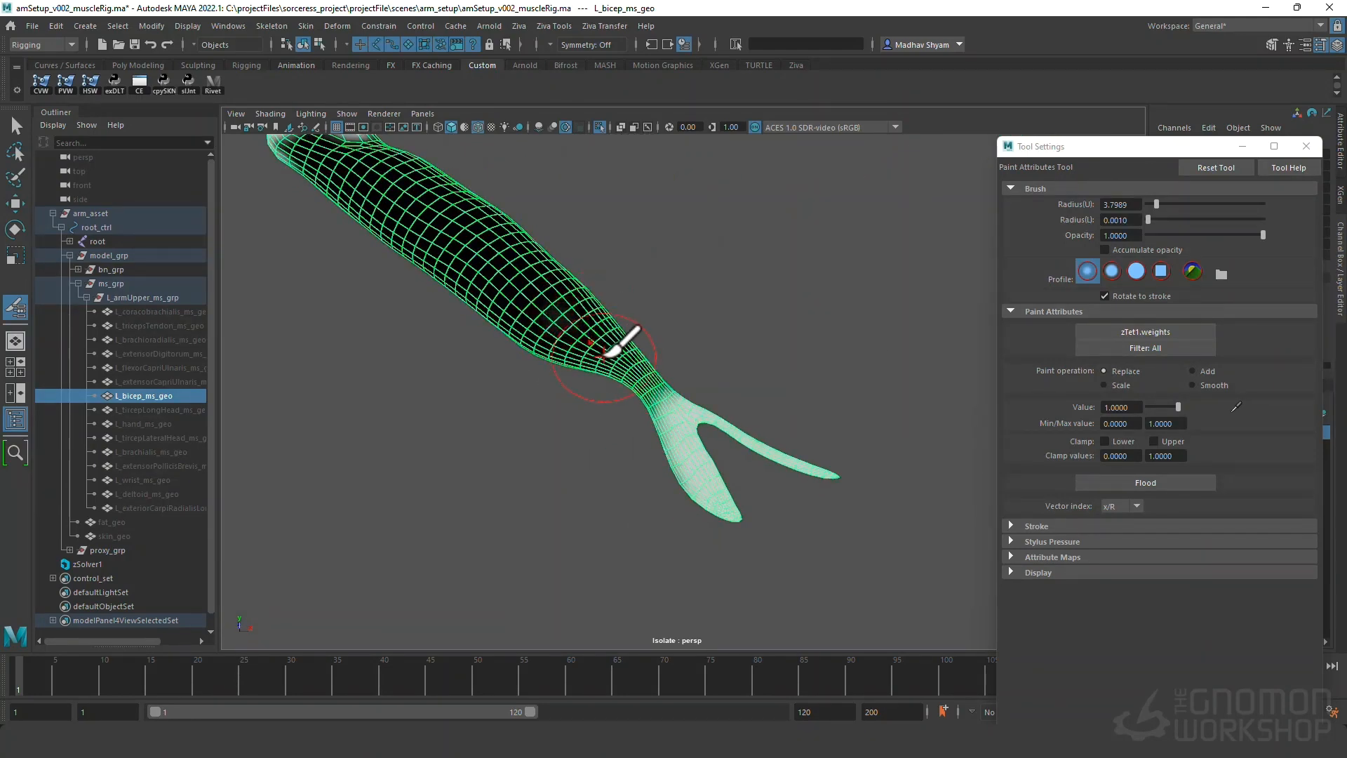
mouse_move(625, 346)
left_mouse_down("alt")
mouse_move(587, 370)
mouse_move(631, 303)
left_mouse_up("alt")
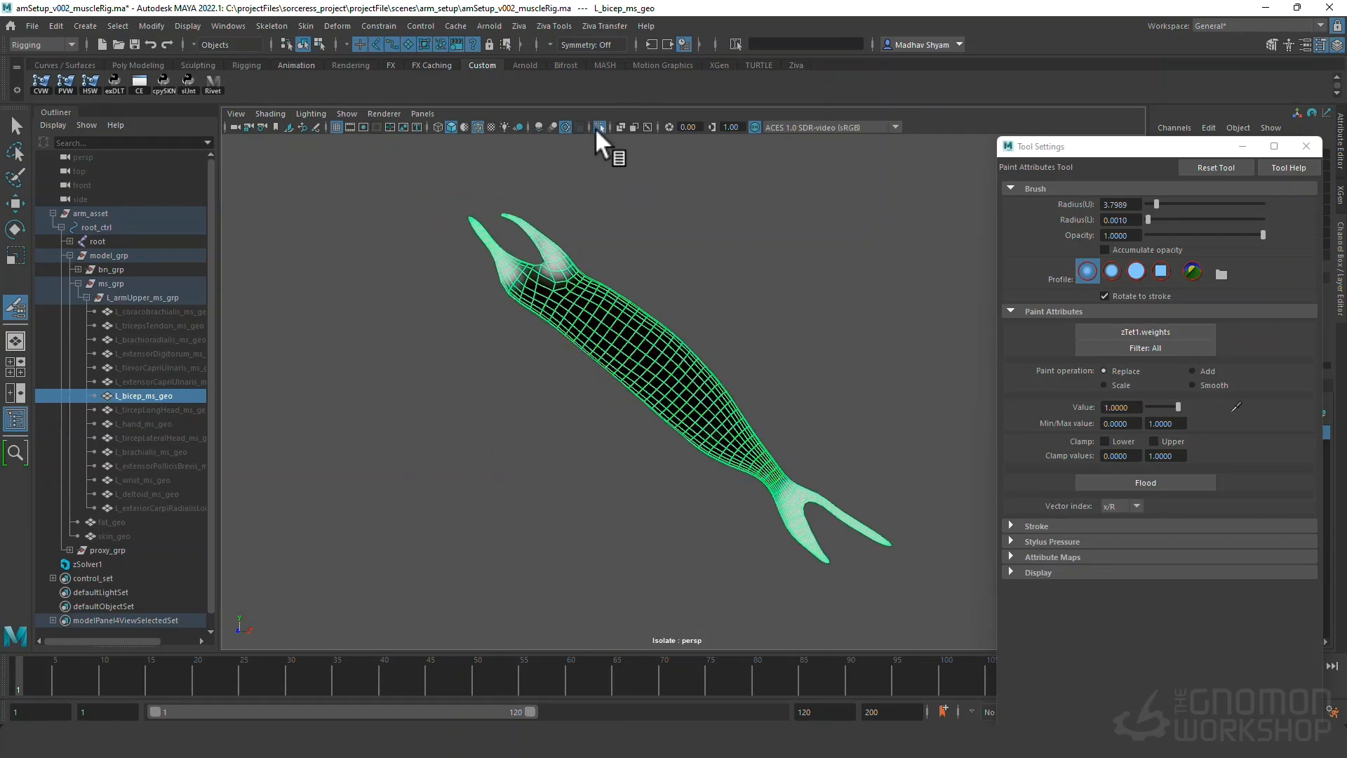
left_click(600, 127)
mouse_move(637, 166)
left_mouse_down("alt")
mouse_move(638, 266)
mouse_move(686, 340)
left_mouse_up("alt")
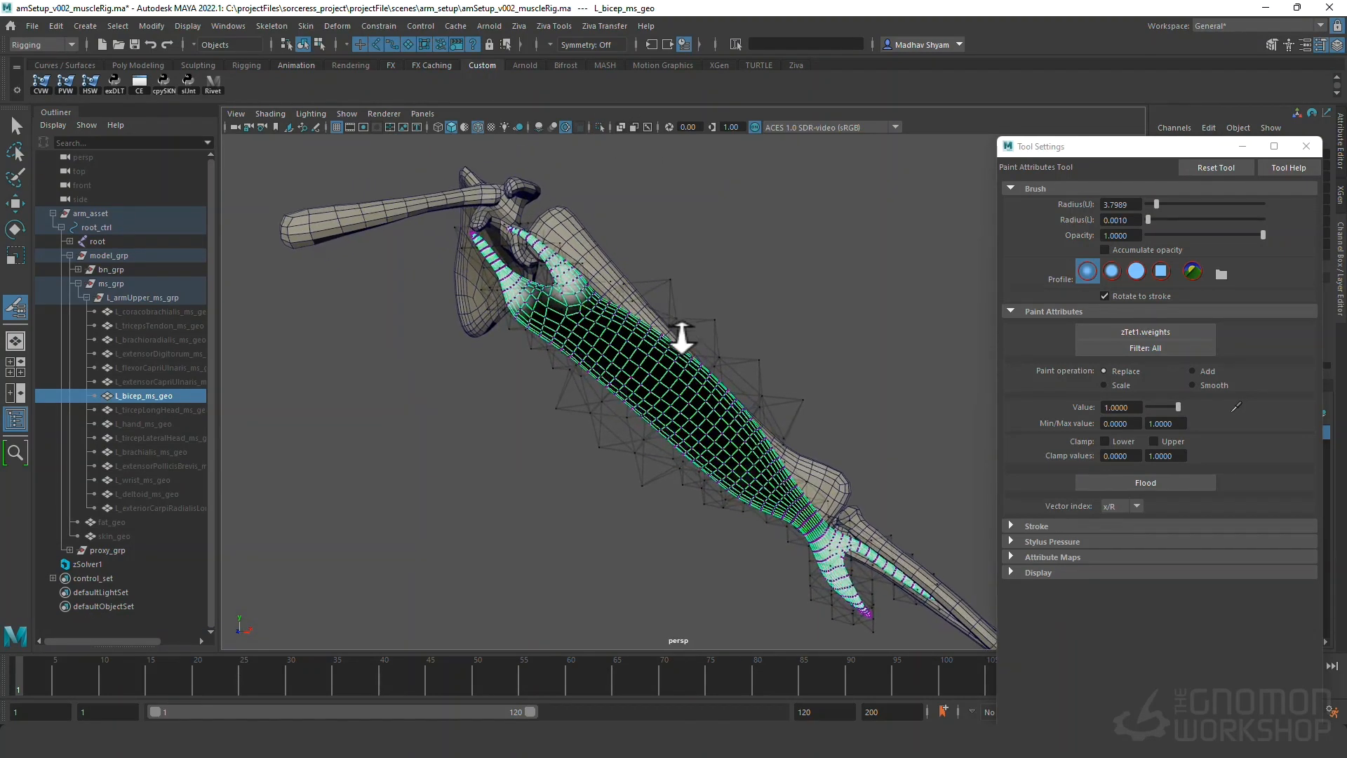
key("w")
left_click(611, 323)
Close the tool settings and inspect the refined tet cage around the bicep together with its zTet1 attributes.
left_click_drag(577, 316, 437, 271, "alt")
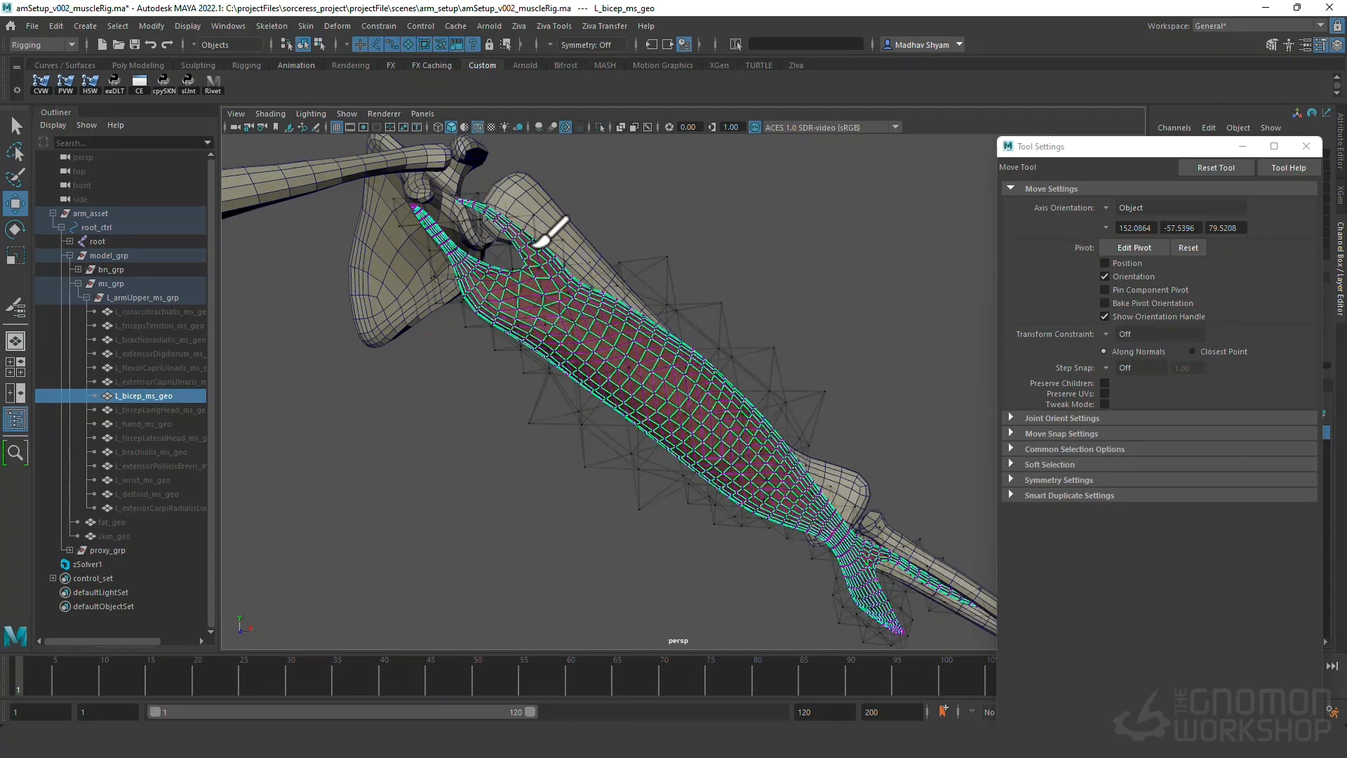
middle_click_drag(863, 572, 725, 463, "alt")
left_click_drag(740, 480, 665, 462, "alt")
left_click_drag(675, 317, 541, 280, "alt")
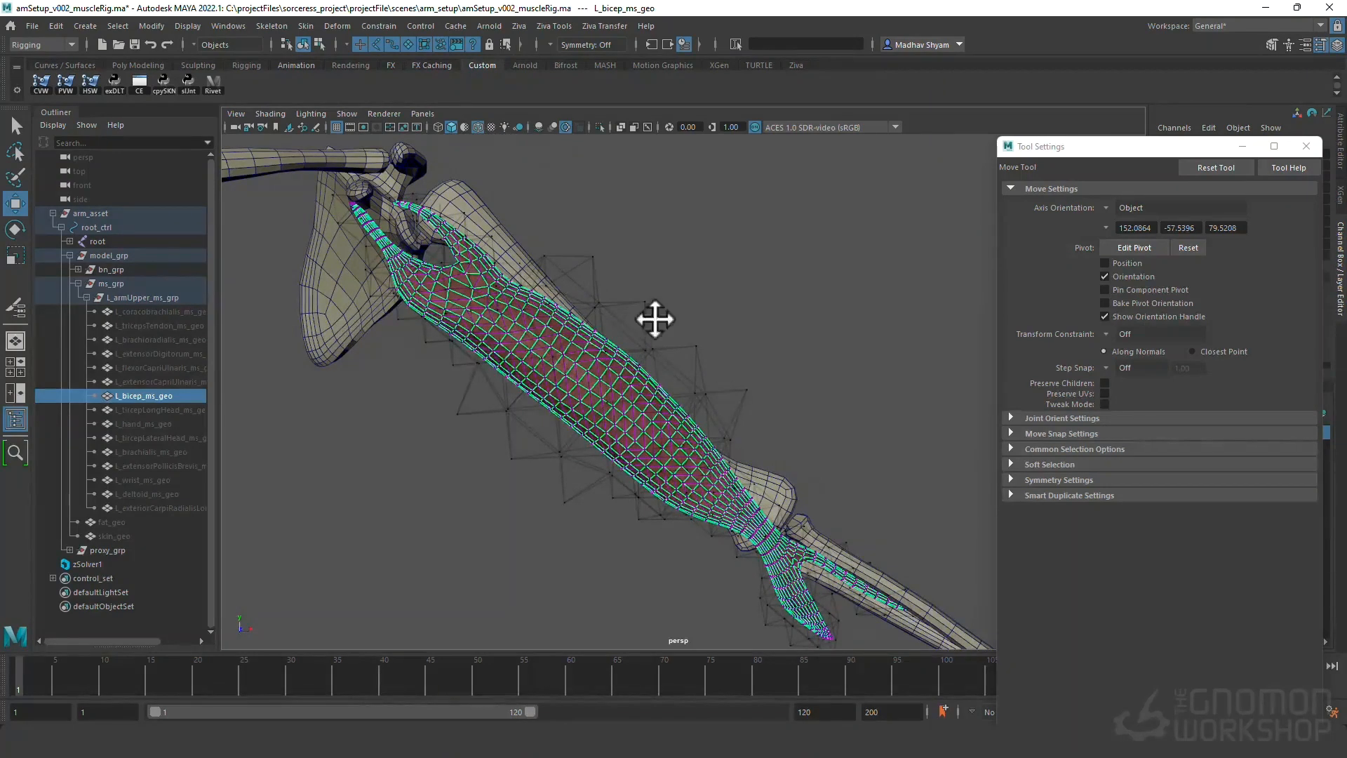
left_click_drag(678, 393, 653, 351, "alt")
left_click(1307, 146)
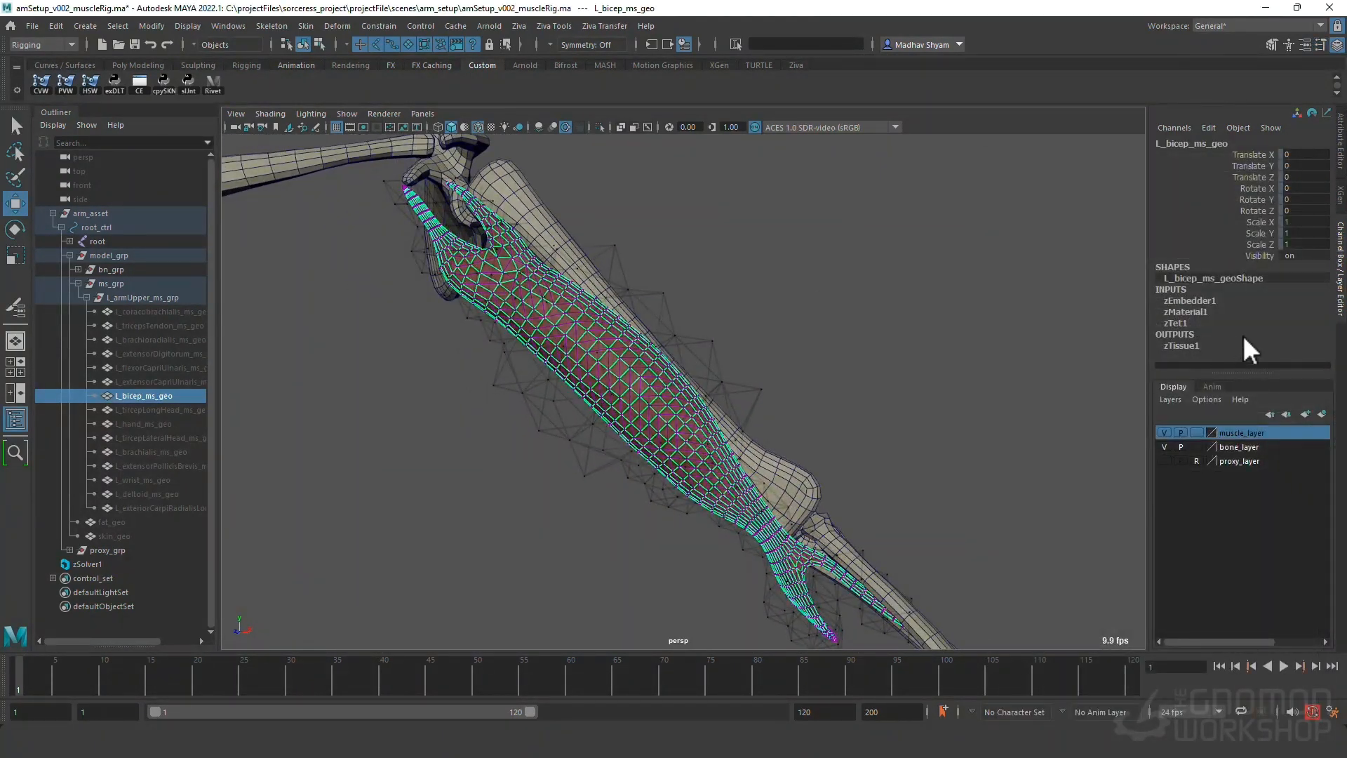
left_click(1190, 324)
left_click_drag(722, 306, 604, 280, "alt")
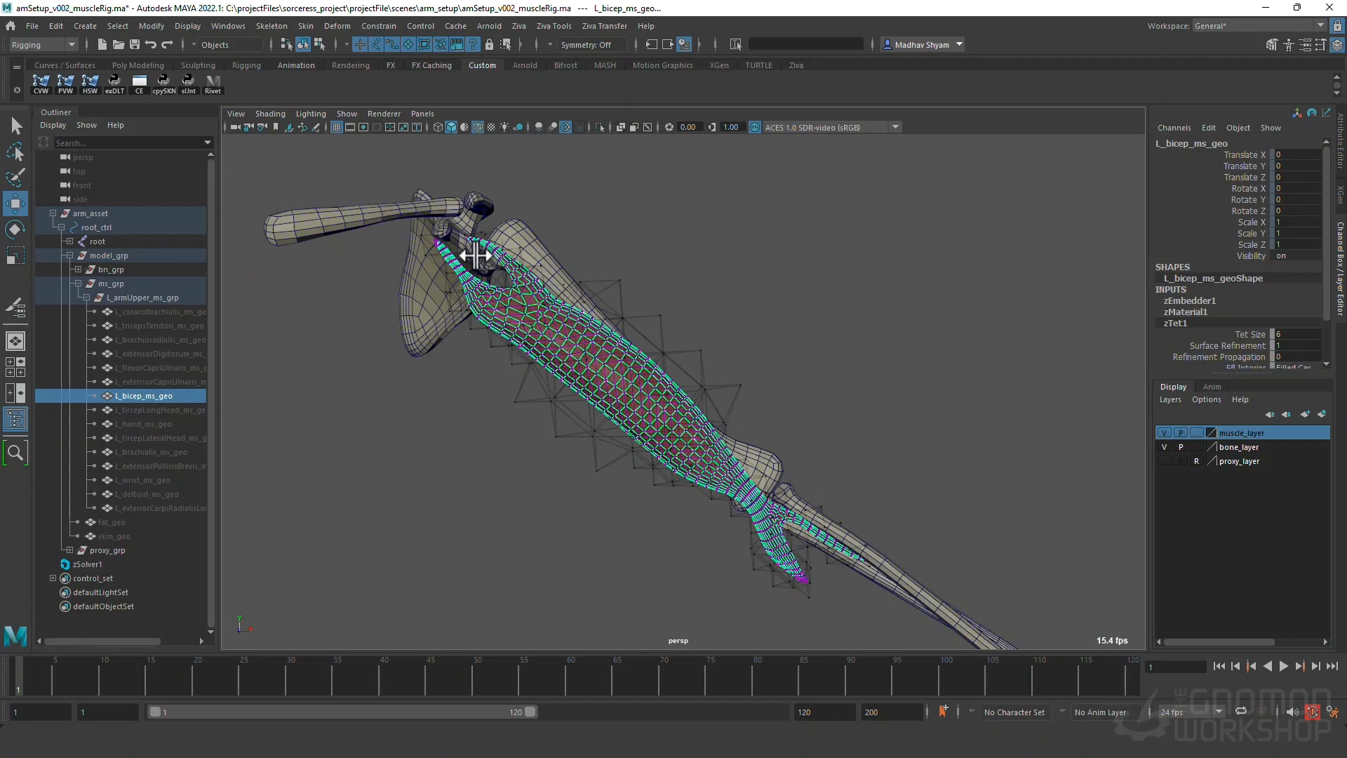
left_click_drag(475, 255, 519, 259, "alt")
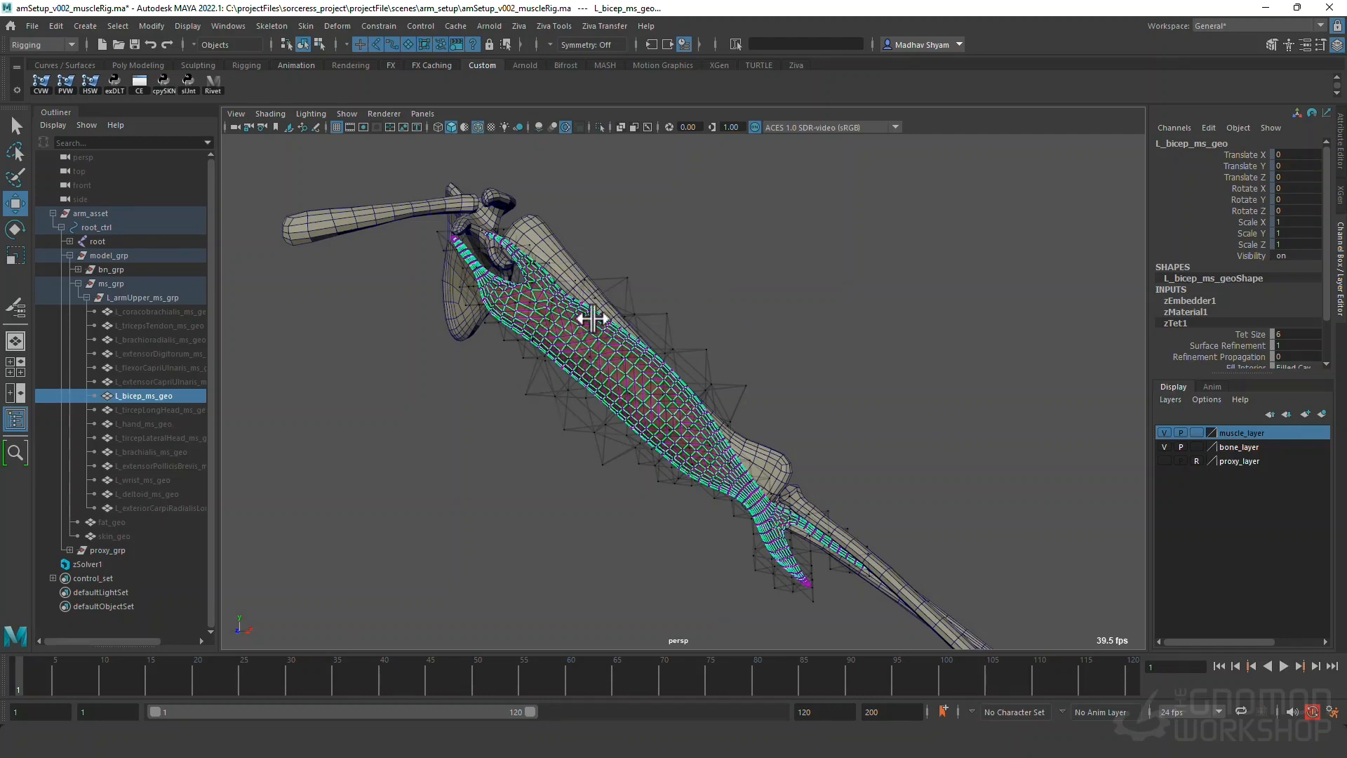
mouse_move(683, 383)
left_mouse_down("alt")
mouse_move(664, 394)
mouse_move(692, 391)
mouse_move(514, 367)
mouse_move(697, 355)
mouse_move(657, 395)
mouse_move(767, 301)
mouse_move(656, 361)
mouse_move(686, 381)
left_mouse_up("alt")
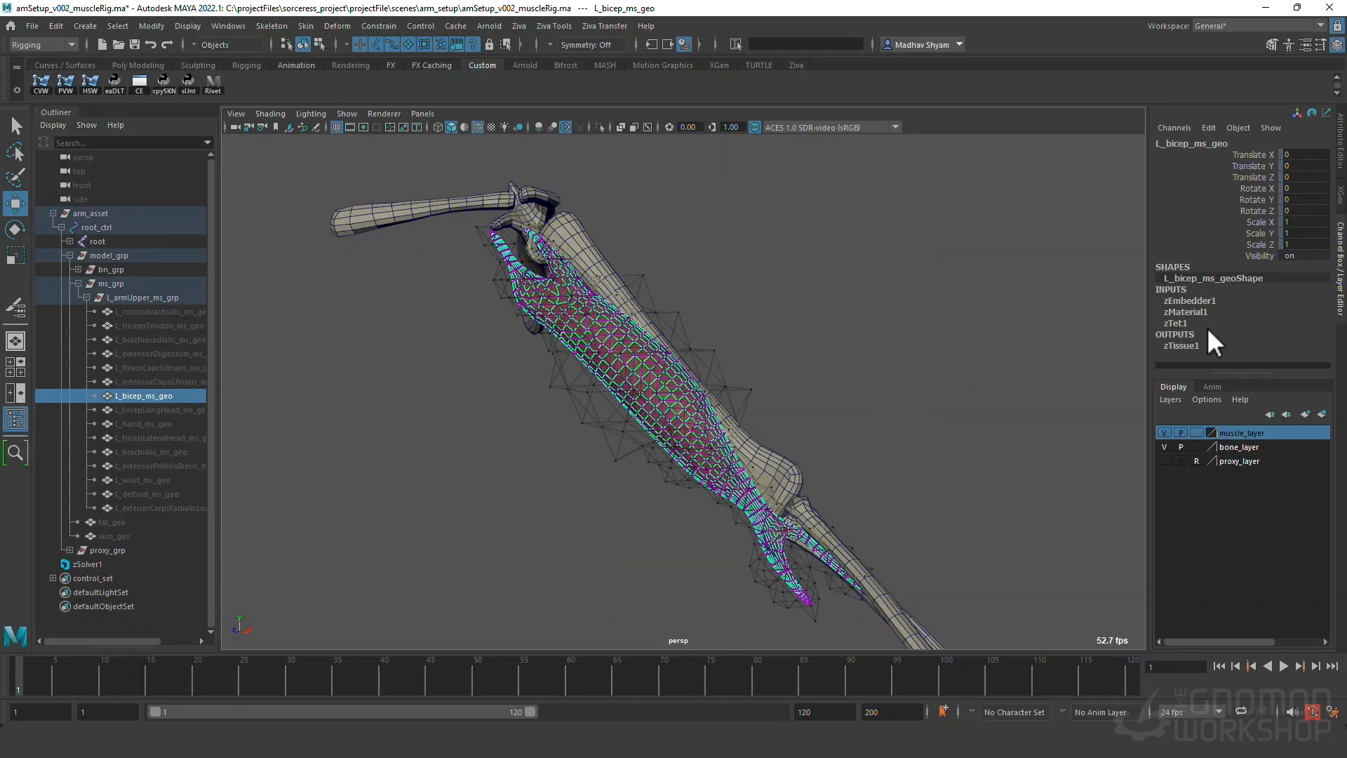
Review the bicep's zMaterial1 attributes, including Volume Conservation, Rest Scale, Pressure and Surface Tension.
left_click(1194, 312)
scroll(1186, 267, "down", 3)
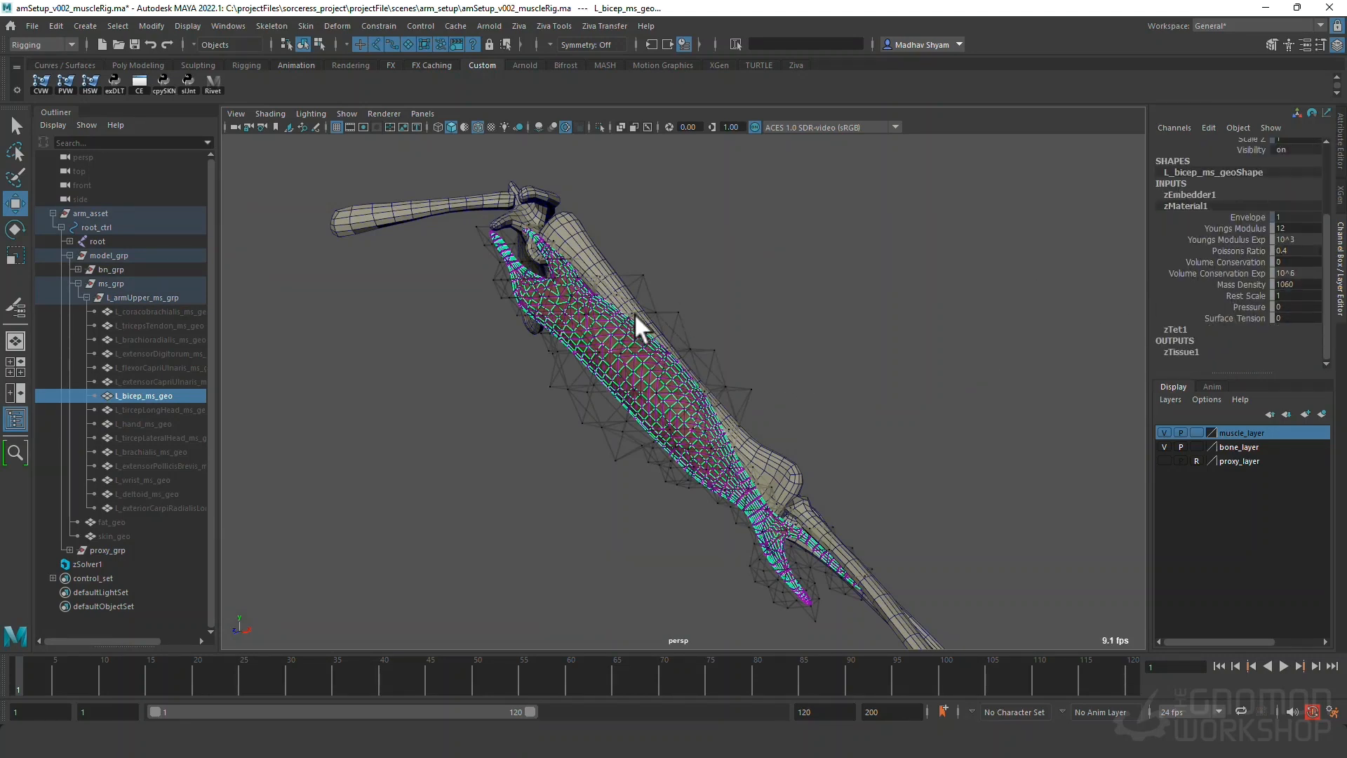
left_click(1253, 263)
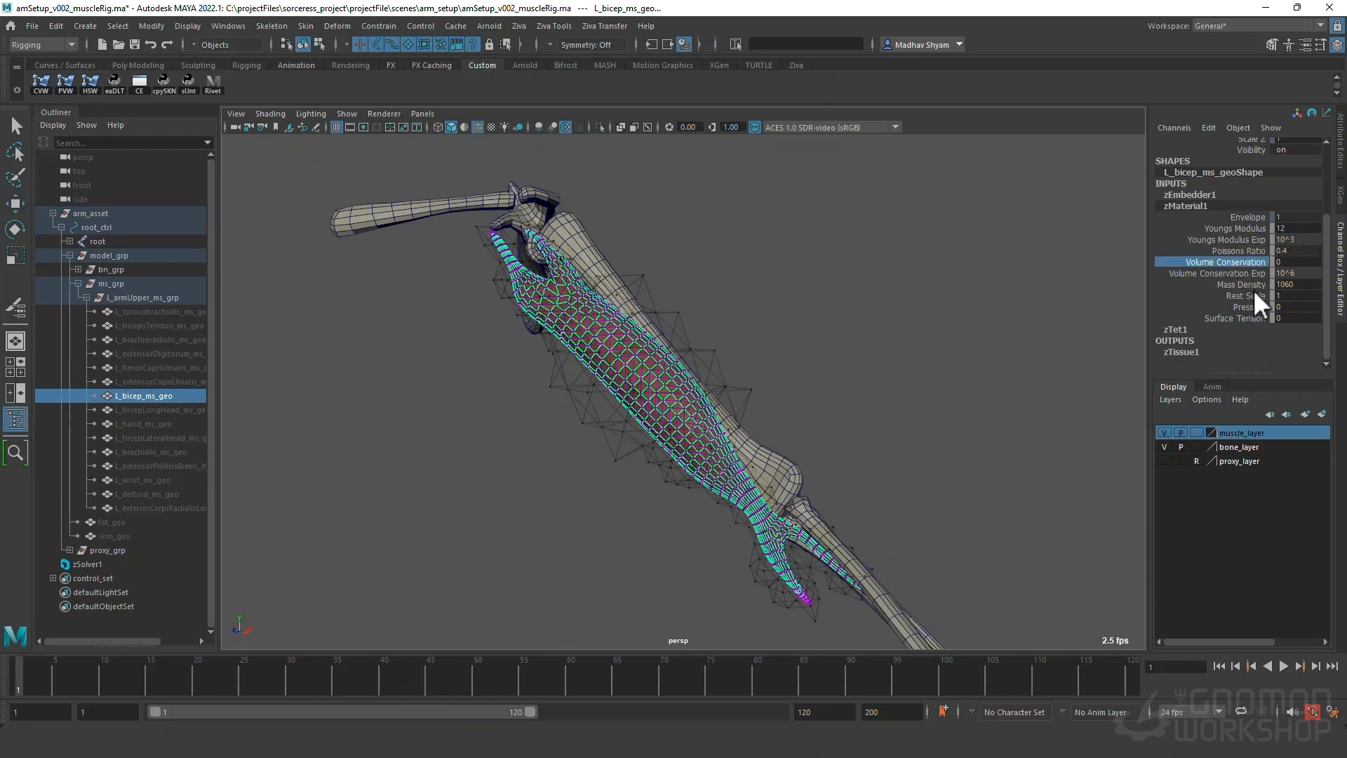
left_click_drag(1252, 296, 1250, 317)
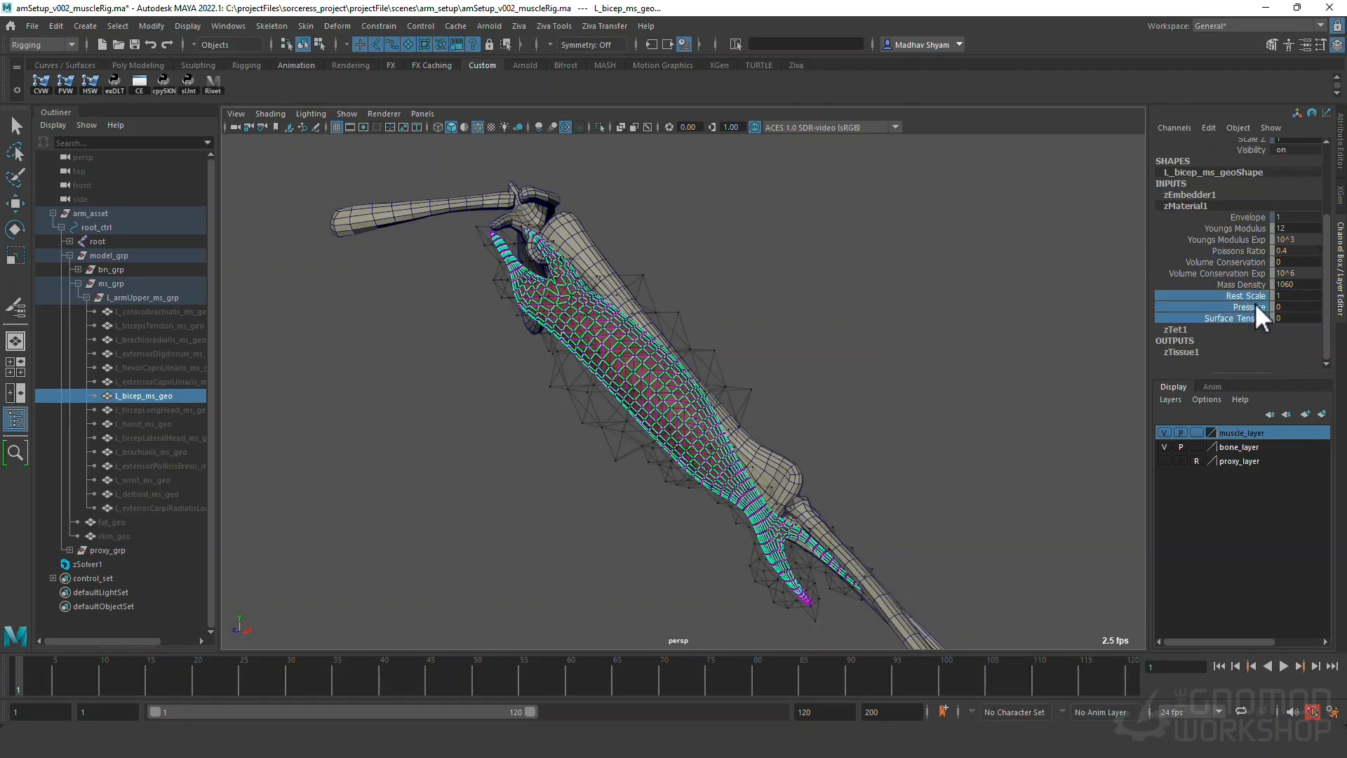
left_click_drag(808, 343, 837, 340, "alt")
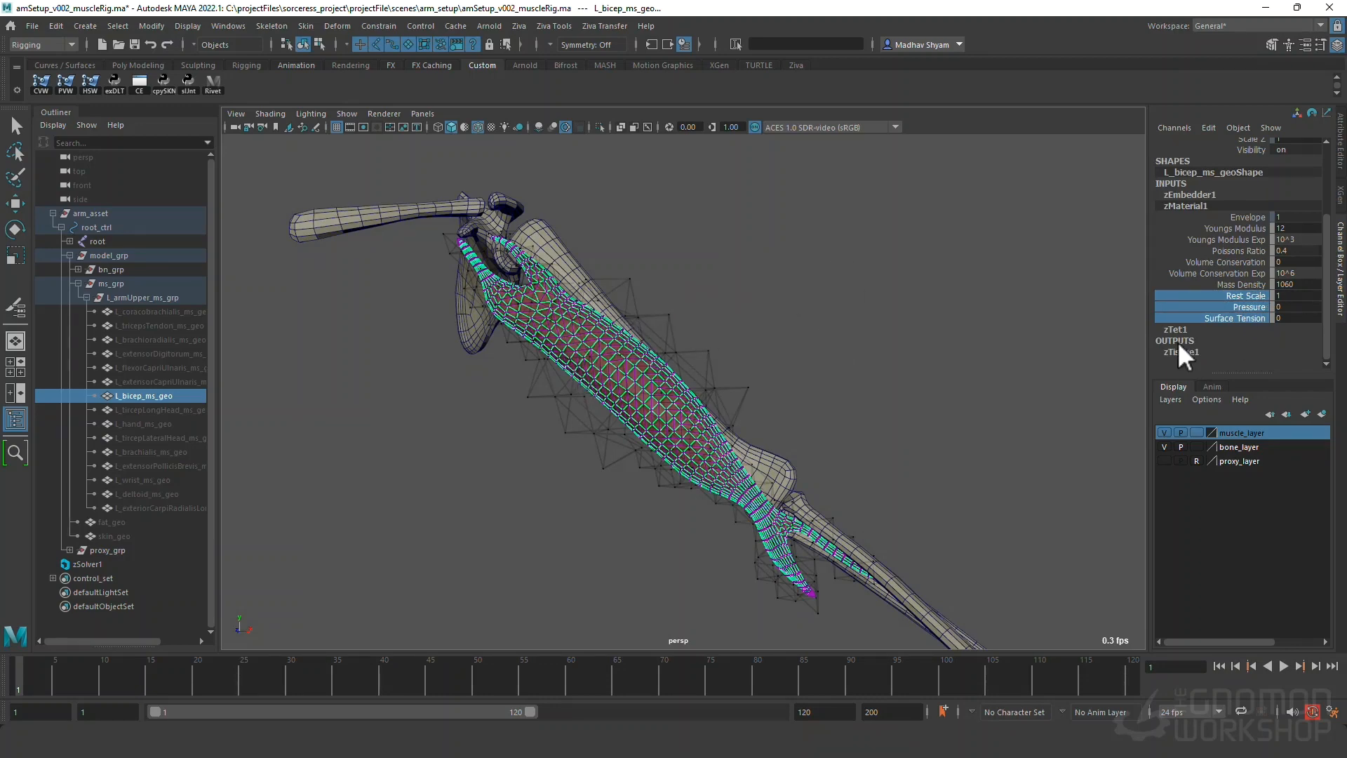
left_click_drag(839, 368, 688, 327, "alt")
middle_click_drag(727, 388, 737, 331, "alt")
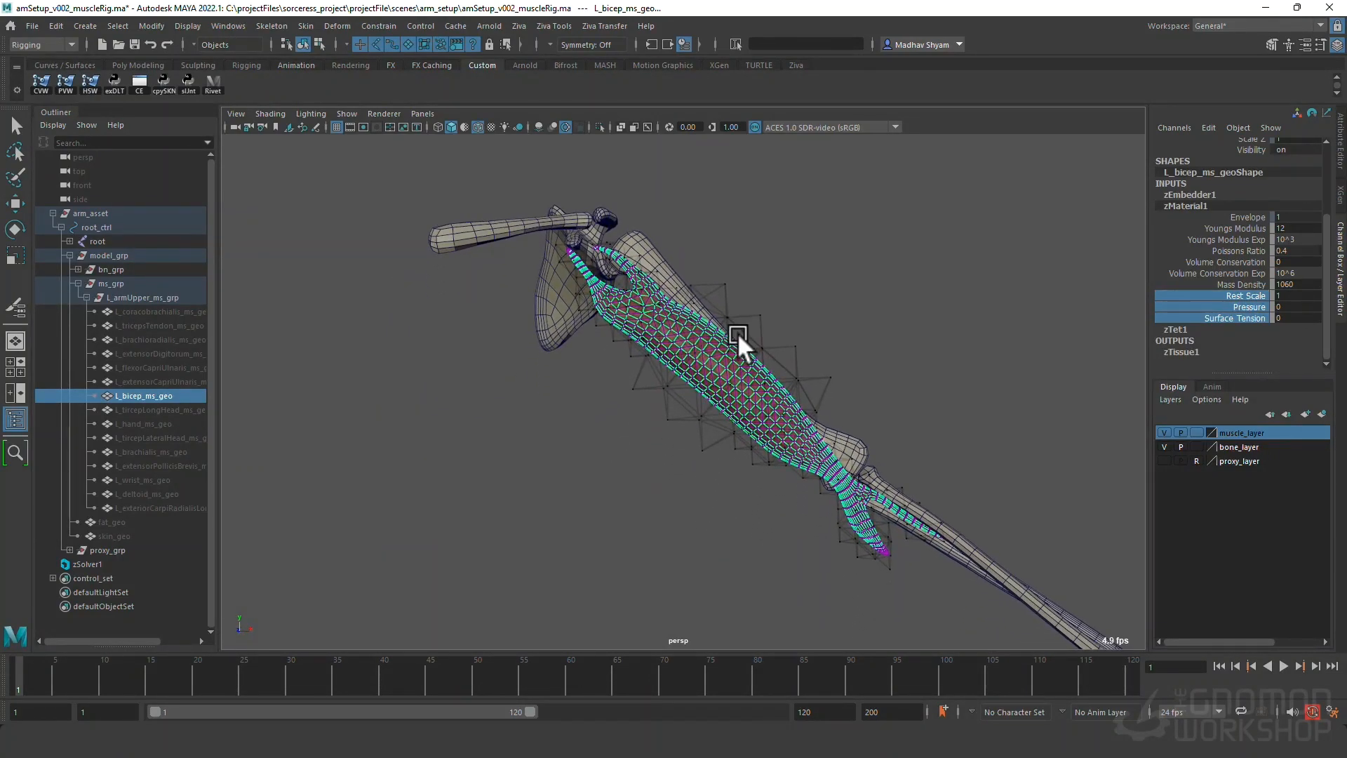
Set the playback speed to Play Every Frame, Max Real-time, play the simulation and return to frame 1.
right_click(376, 666)
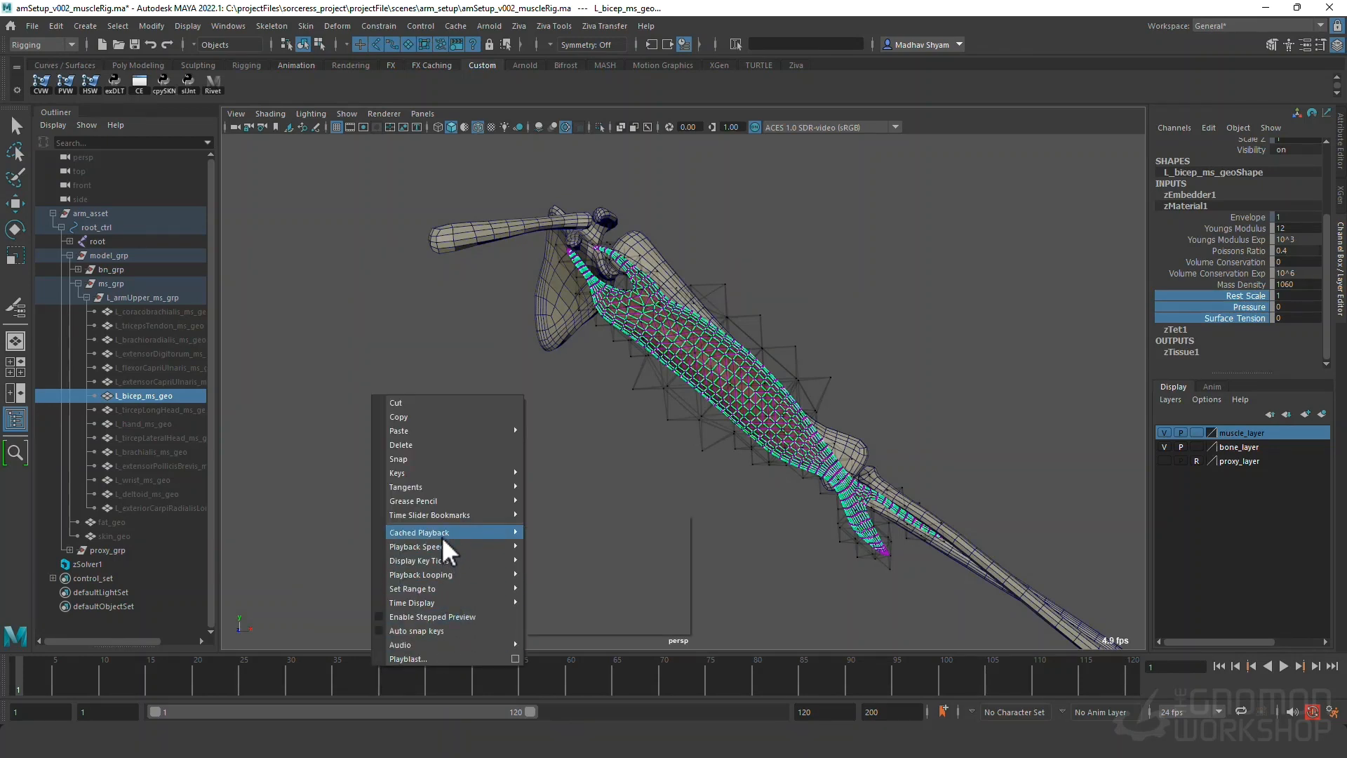
mouse_move(437, 546)
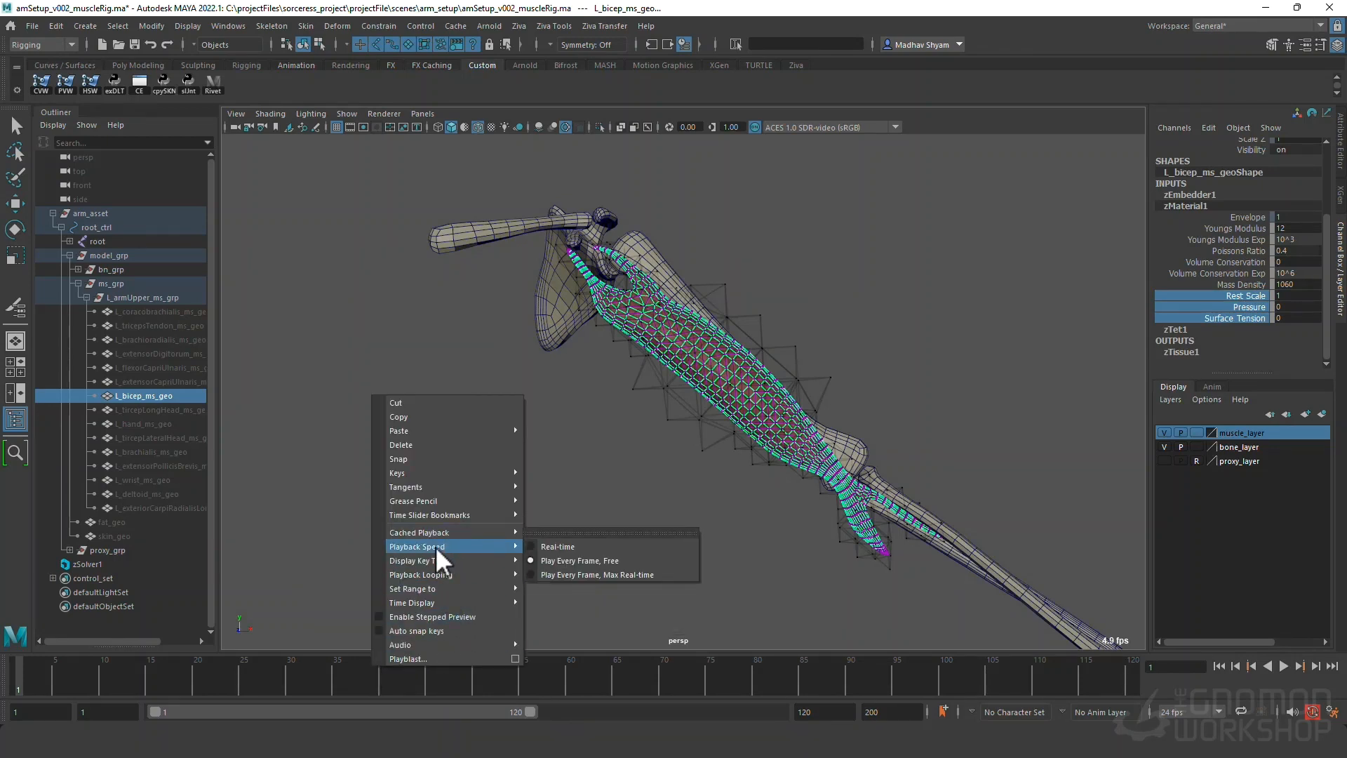
left_click(597, 575)
left_click(781, 592)
left_click_drag(781, 592, 748, 592, "alt")
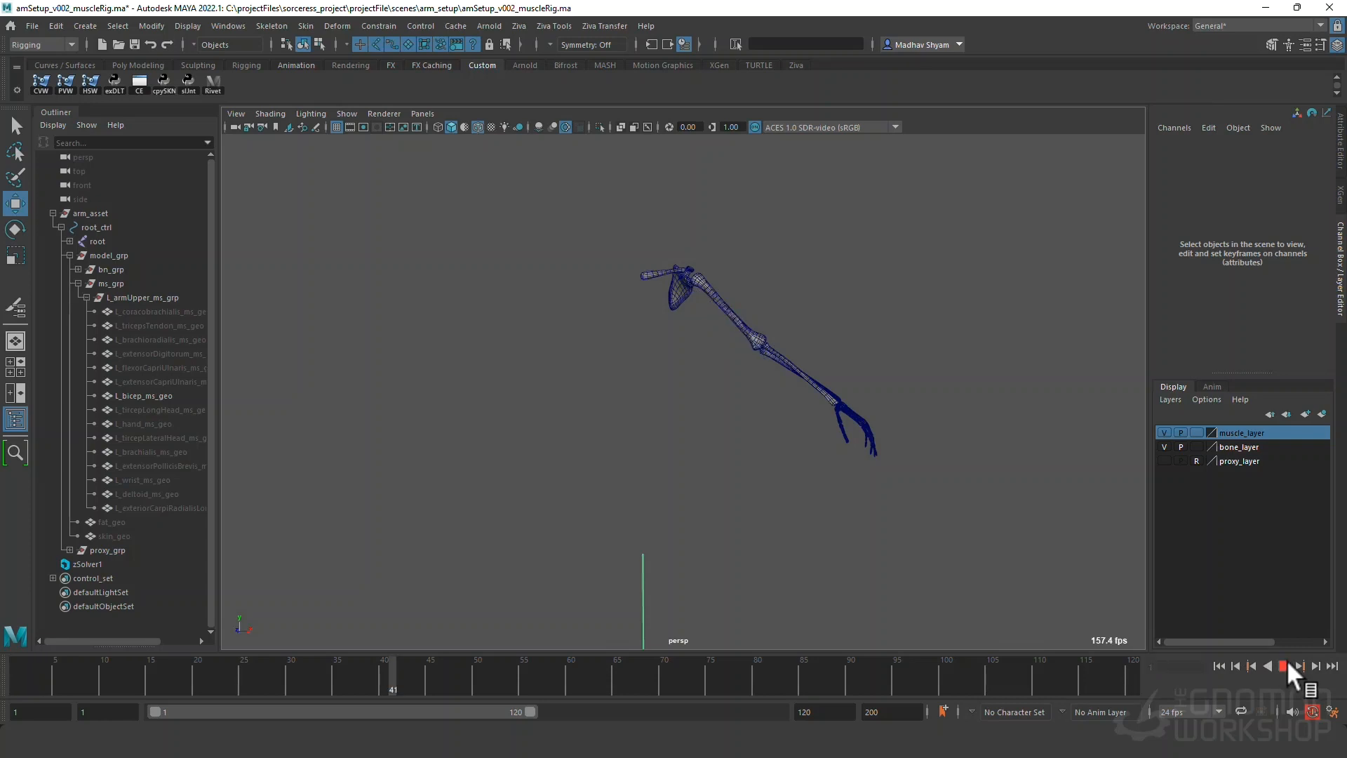
left_click(1220, 666)
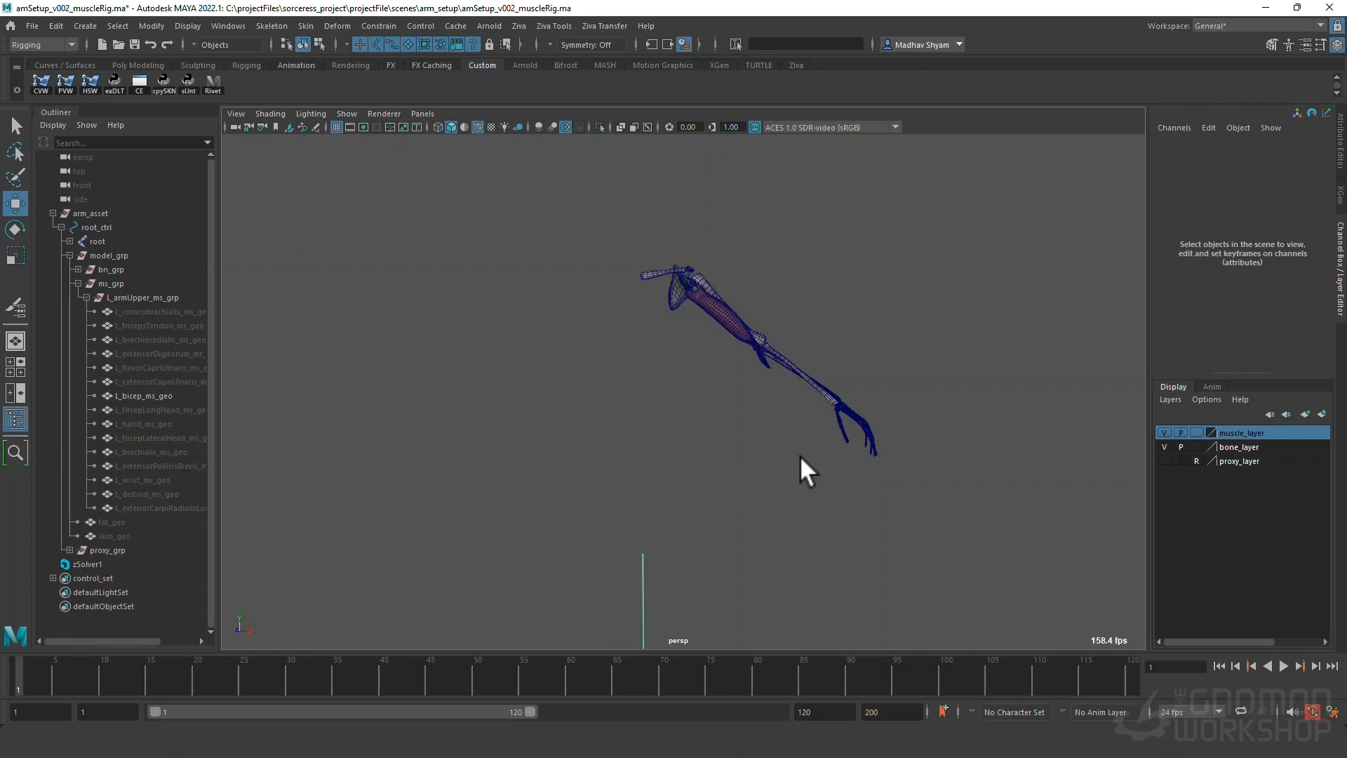
Set Scale X, Y and Z of zSolver1 to 180.
left_click_drag(582, 575, 704, 600)
scroll(1237, 339, "down", 3)
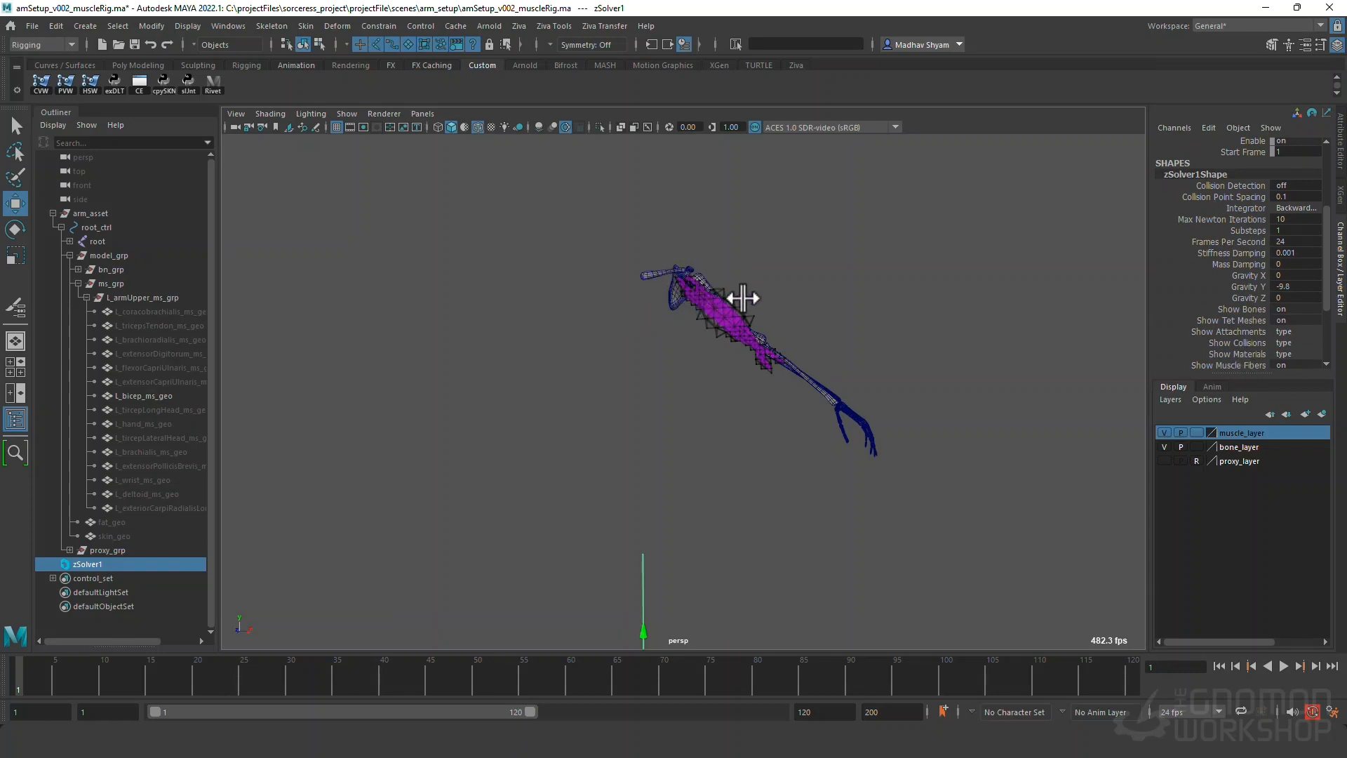
mouse_move(720, 292)
left_mouse_down("alt")
mouse_move(686, 319)
mouse_move(734, 367)
mouse_move(764, 337)
mouse_move(743, 415)
mouse_move(701, 292)
left_mouse_up("alt")
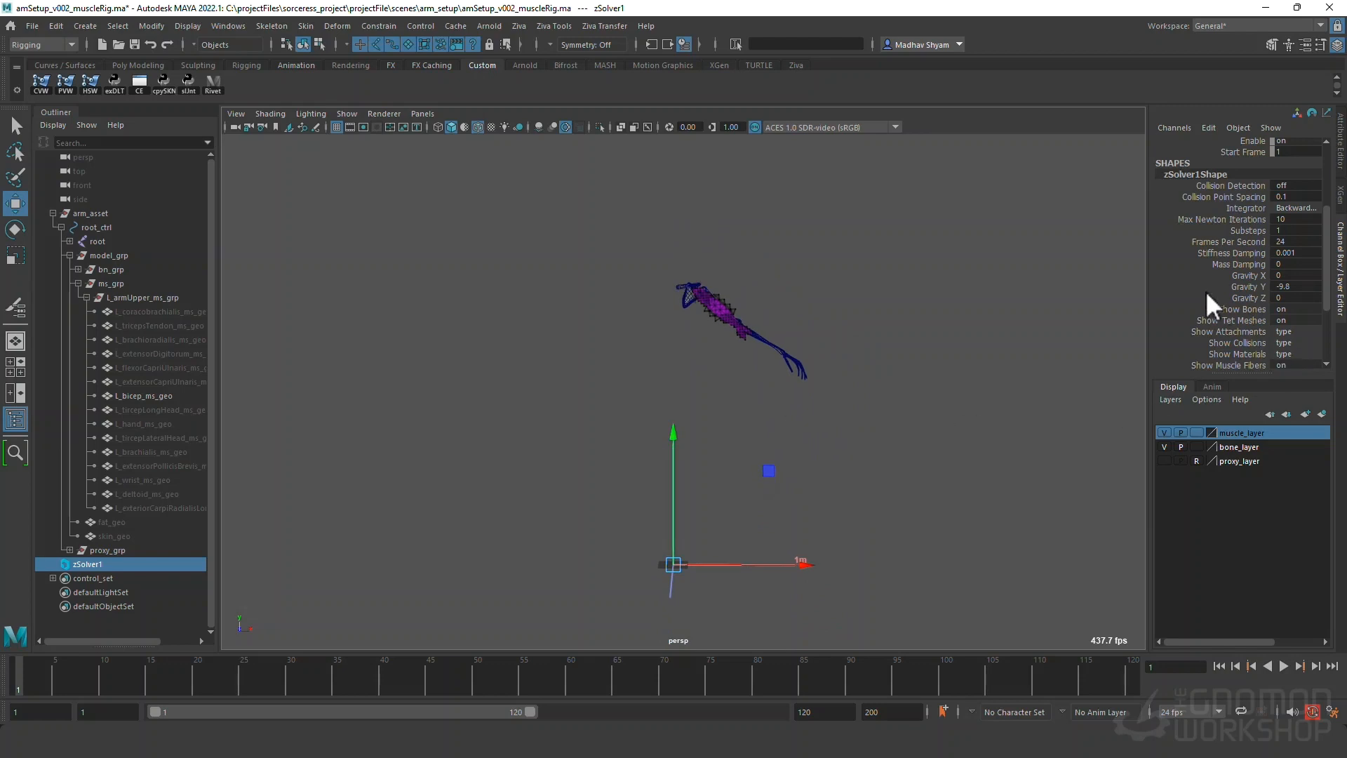
scroll(1231, 302, "up", 3)
left_click_drag(1294, 190, 1296, 212)
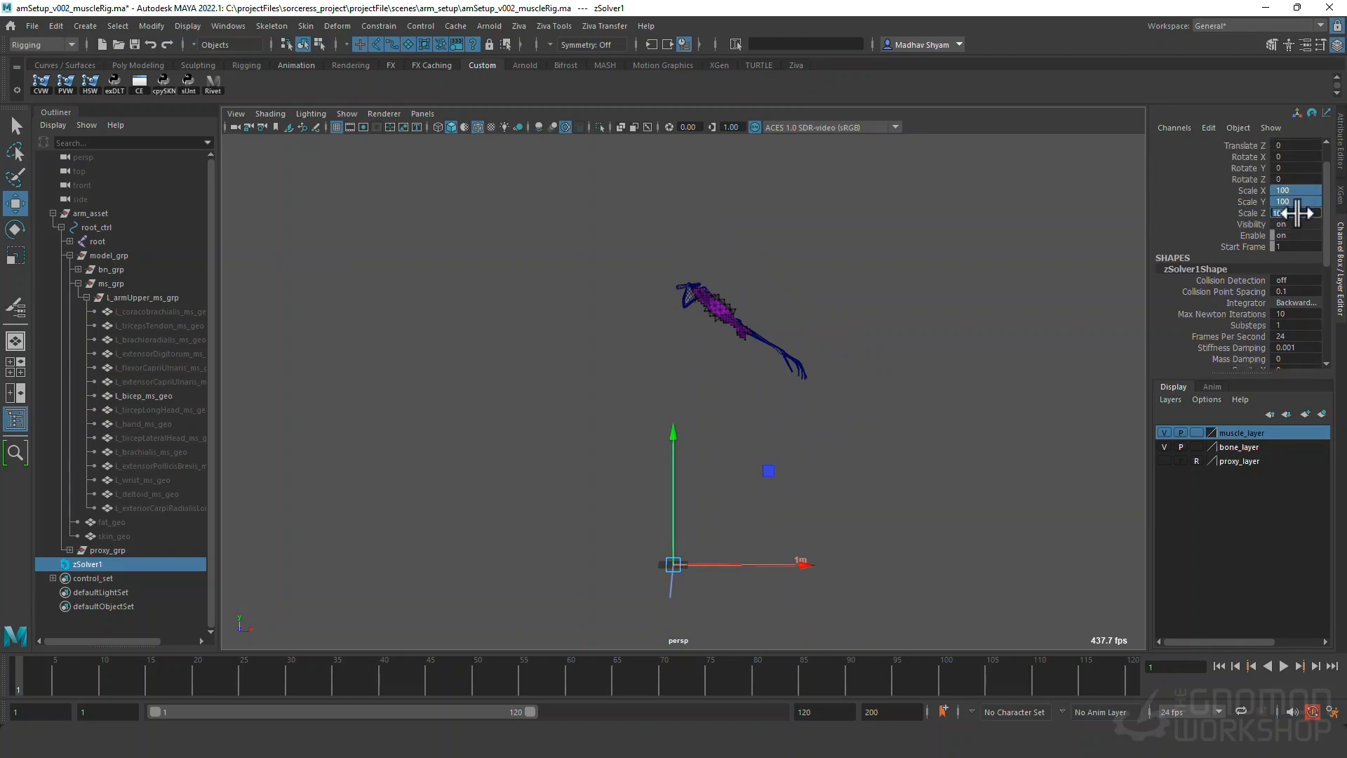
middle_click_drag(1296, 212, 1296, 214)
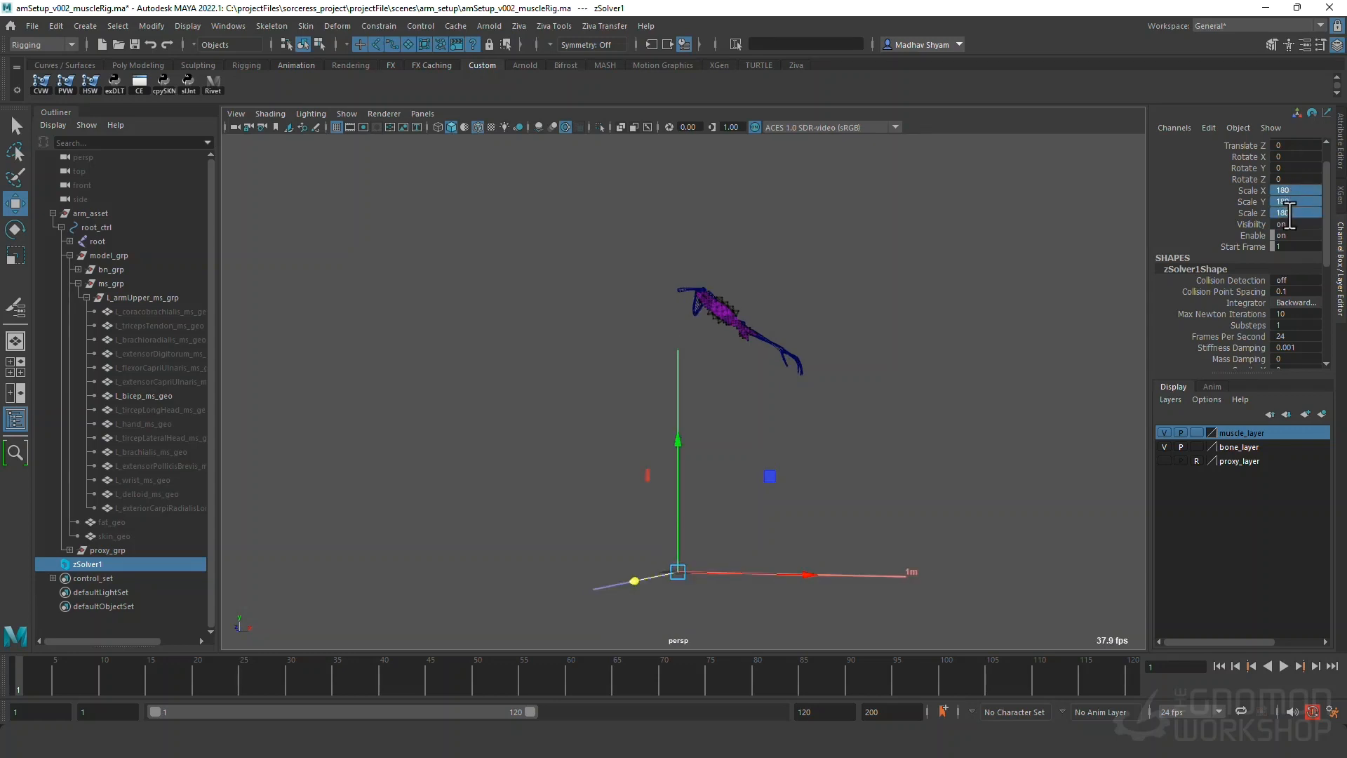
Play the simulation with the rescaled solver, stop it and return to the first frame.
left_click_drag(806, 392, 857, 466, "alt")
middle_click_drag(856, 466, 777, 434, "alt")
right_click_drag(777, 434, 792, 444, "alt")
left_click_drag(792, 444, 813, 450, "alt")
middle_click_drag(813, 451, 773, 490, "alt")
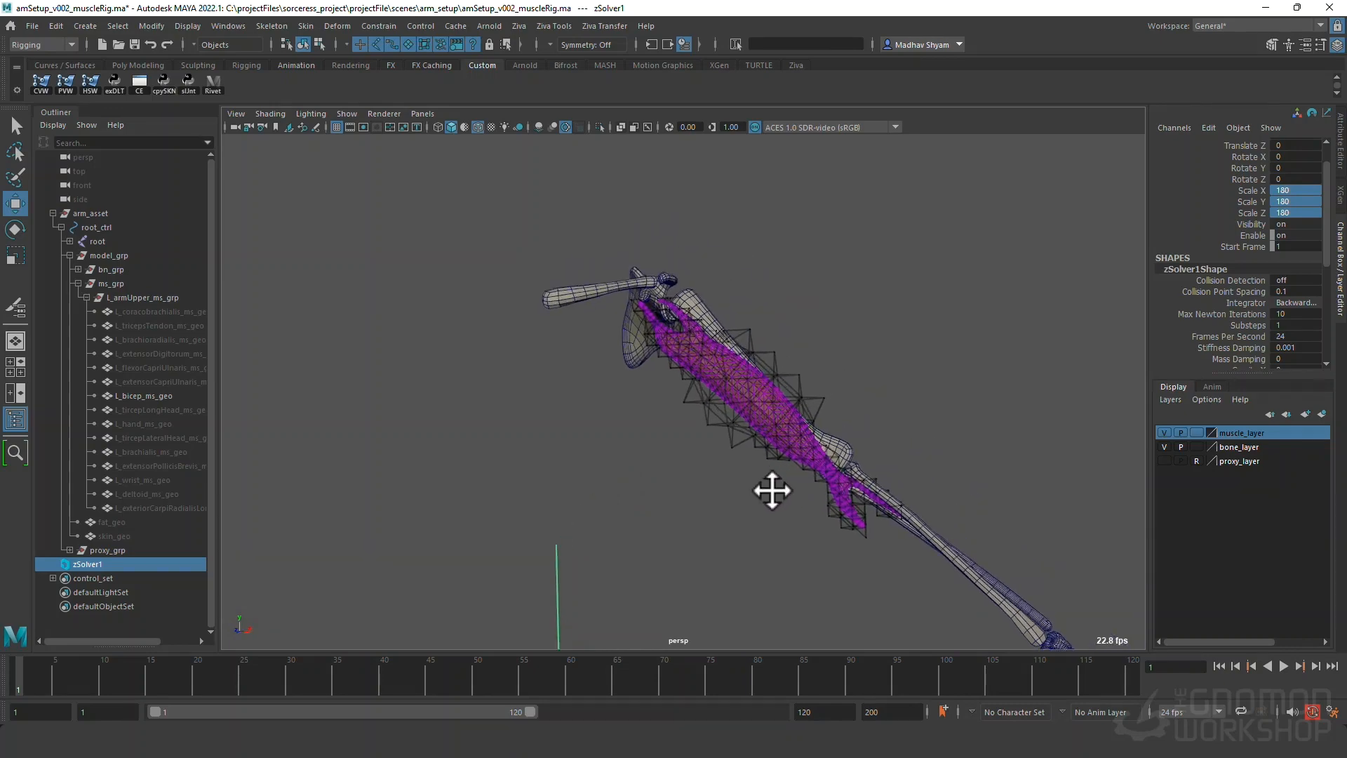
left_click(1282, 667)
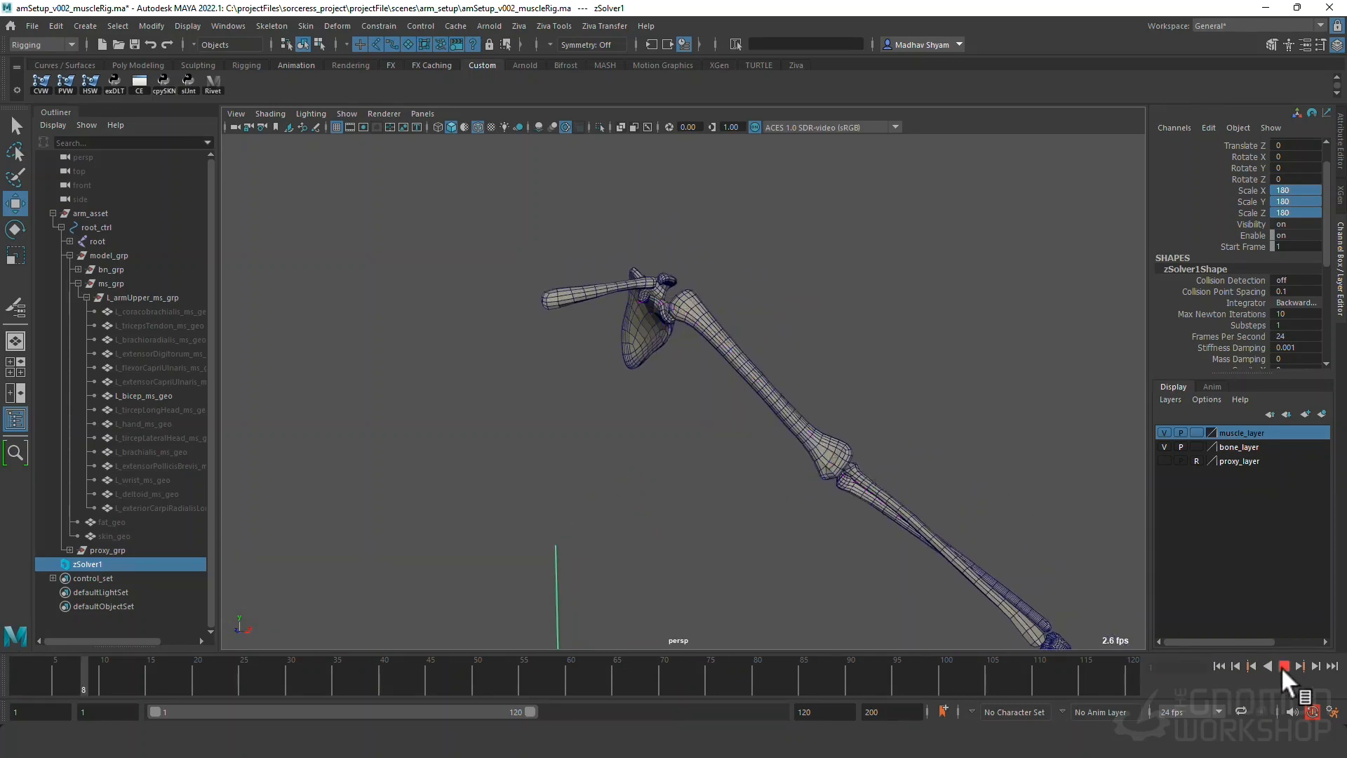
left_click(1282, 667)
left_click(1218, 665)
left_click_drag(244, 316, 478, 359, "alt")
left_click(499, 249)
left_click_drag(499, 250, 717, 225, "alt")
left_click(697, 309, "shift")
scroll(754, 390, "down", 5)
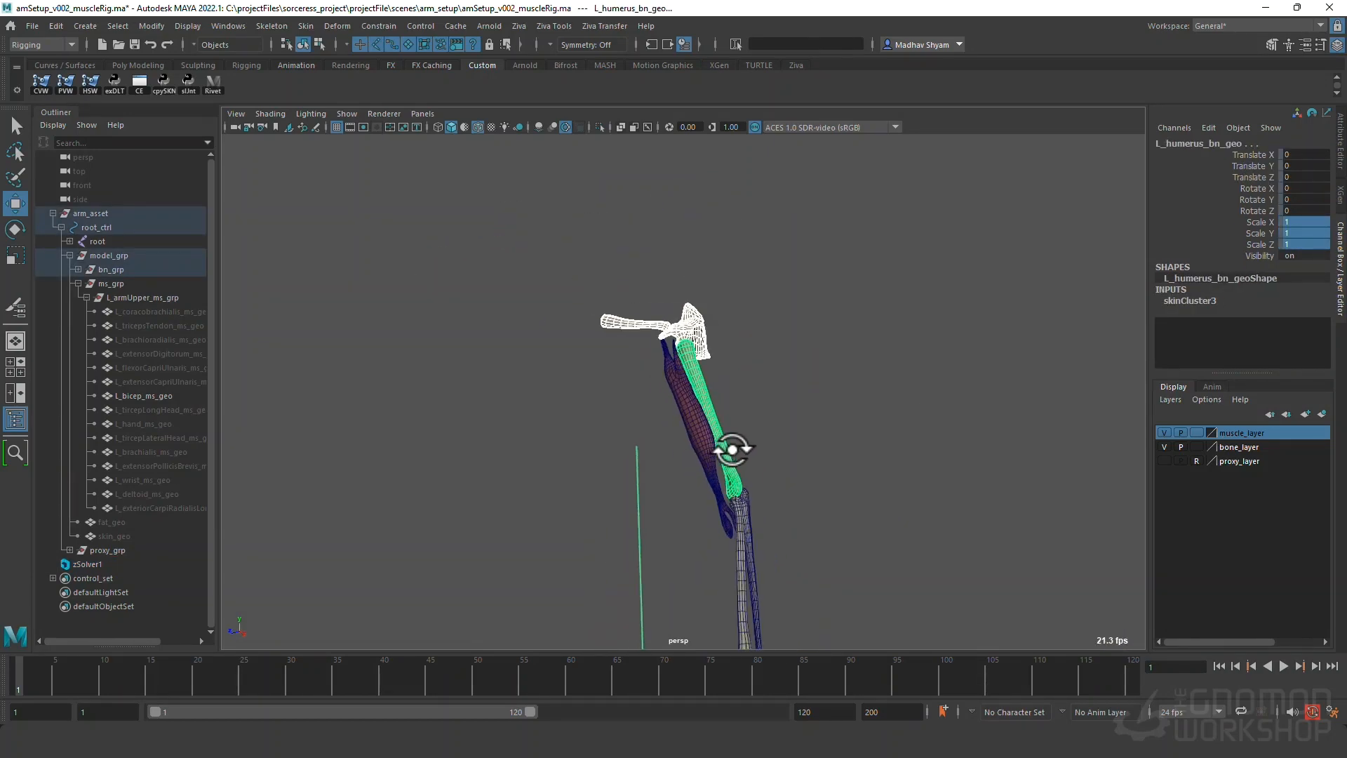
left_click_drag(734, 448, 811, 449, "alt")
middle_click_drag(811, 449, 753, 341, "alt")
left_click_drag(753, 341, 765, 331, "alt")
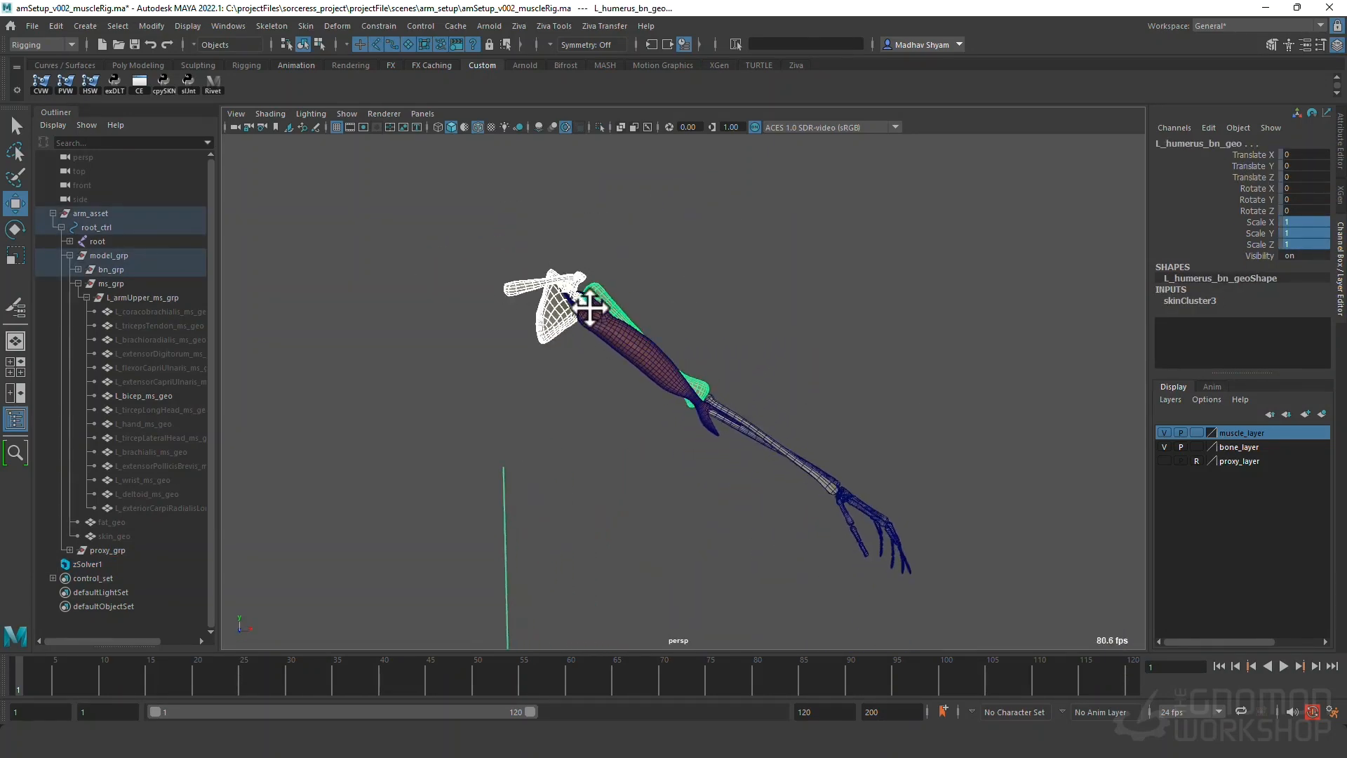
left_click_drag(611, 328, 576, 358, "alt")
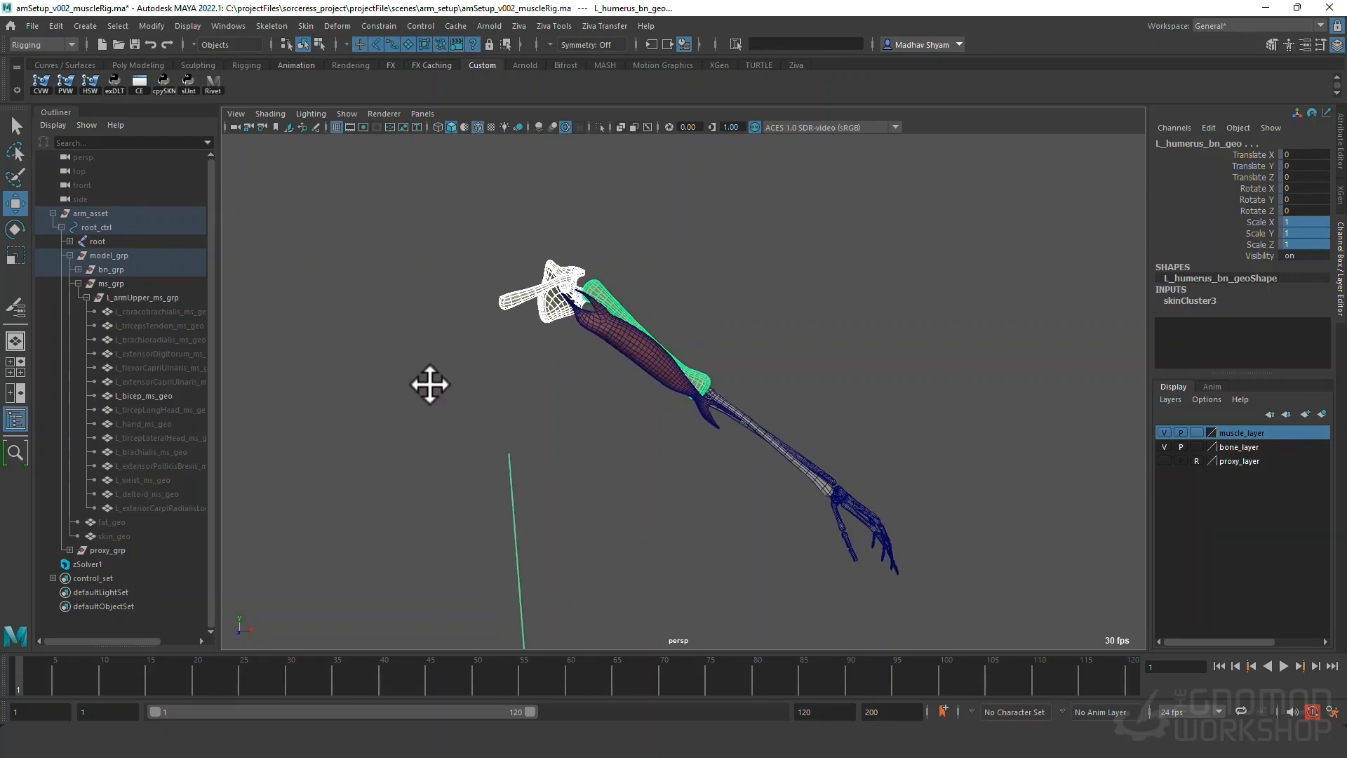
Isolate bn_grp in the viewport, select all its bone meshes and convert them to Ziva bones.
left_click(111, 270)
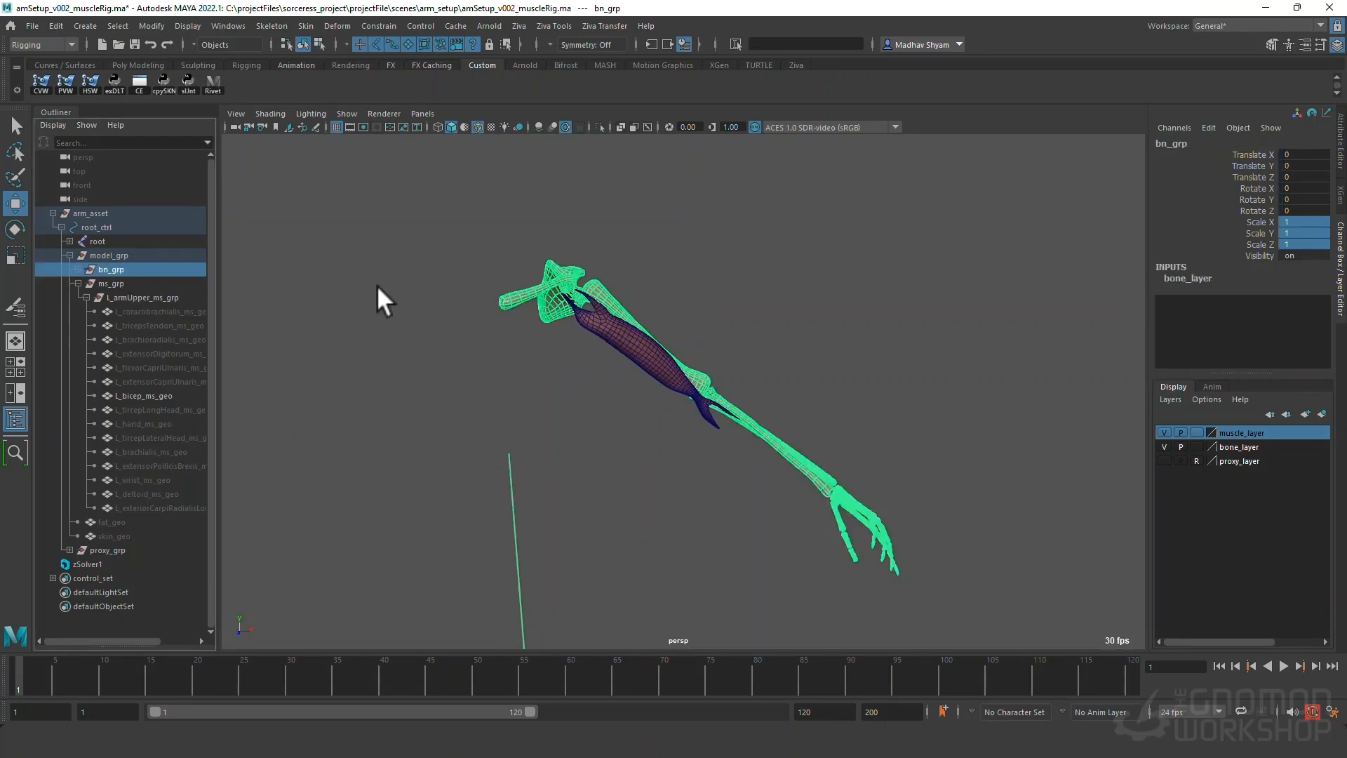
left_click(599, 128)
left_click(674, 345)
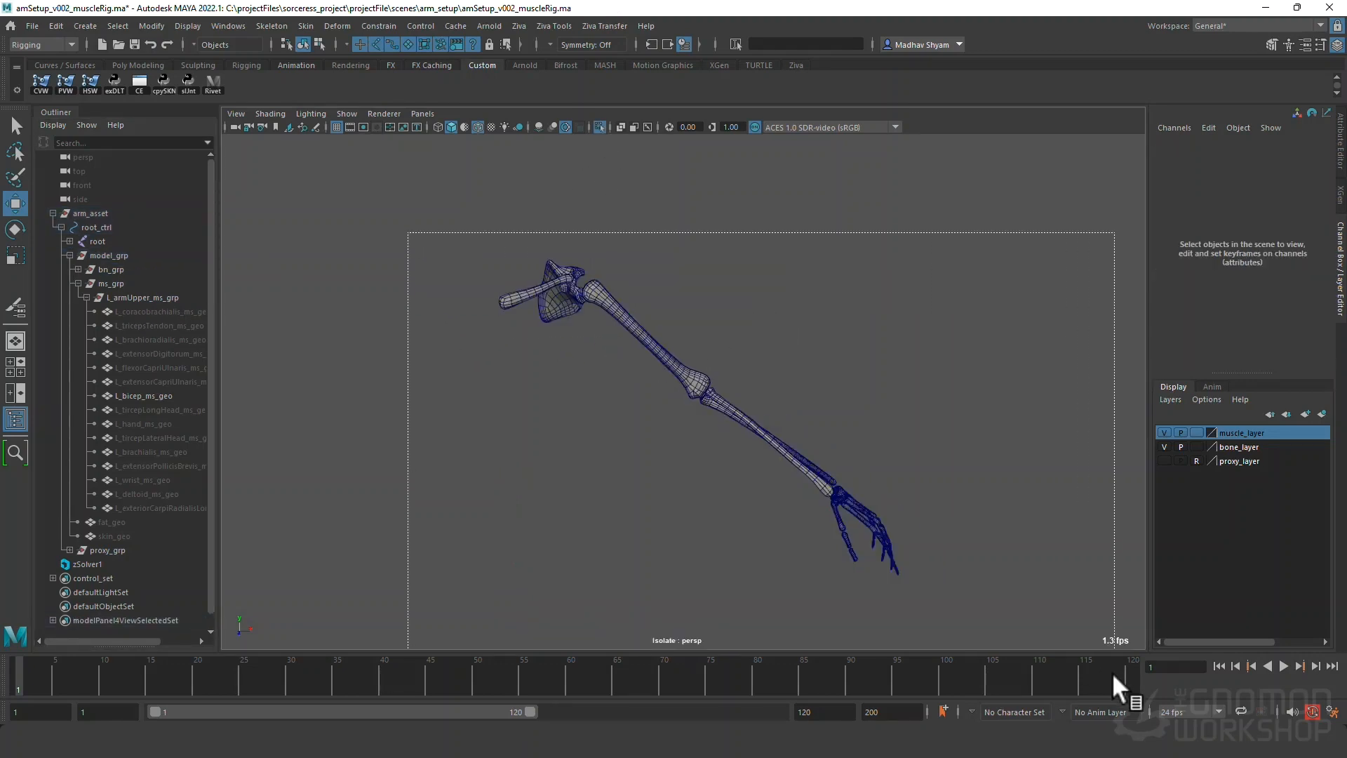
left_click(873, 523)
left_click_drag(873, 523, 660, 463, "alt")
left_click(518, 26)
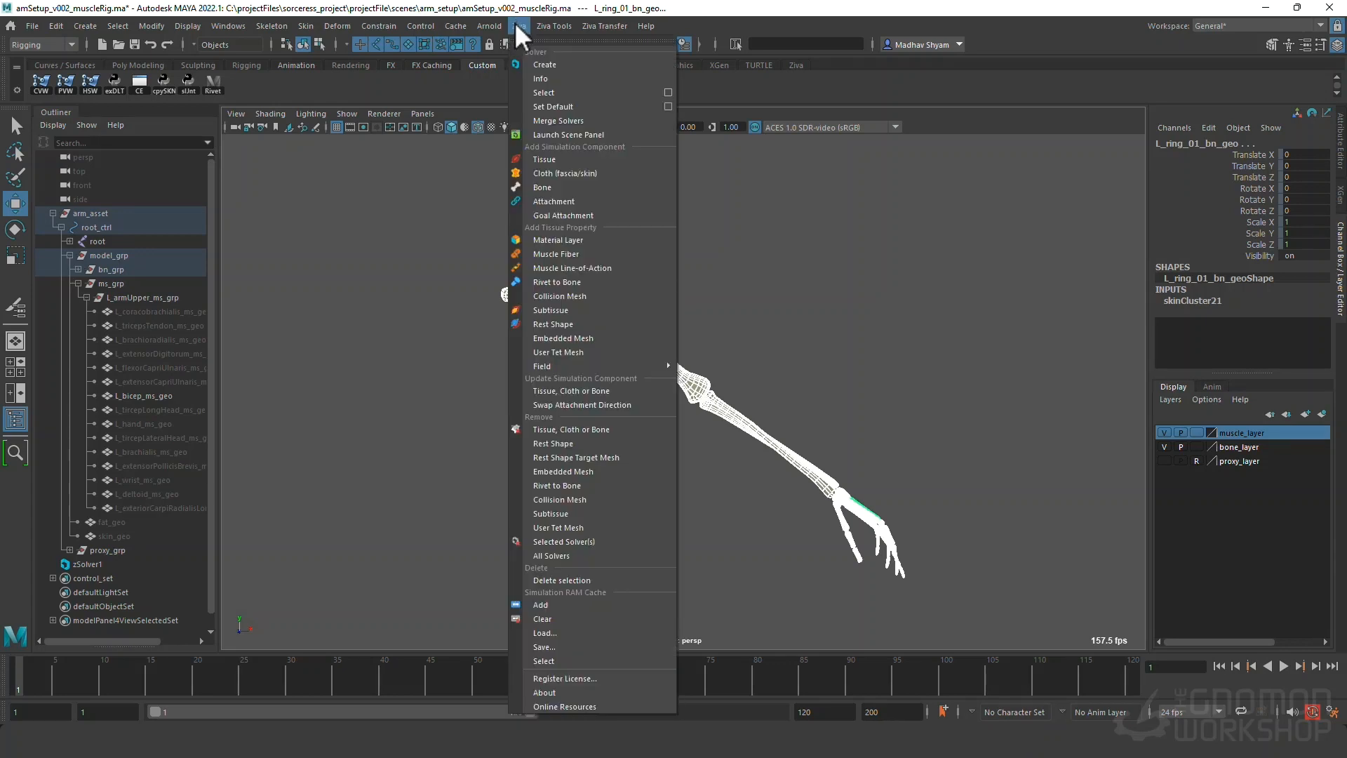
left_click(558, 188)
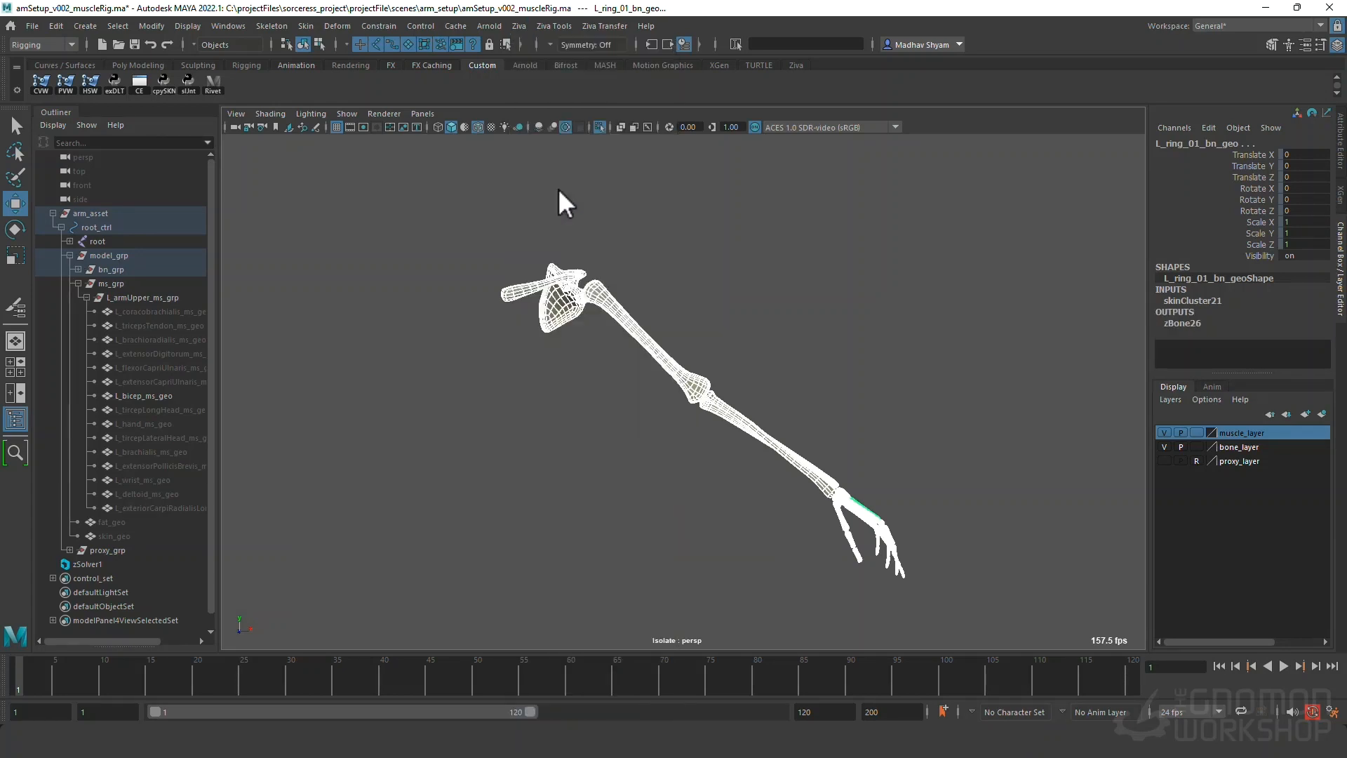
Review the zBone attributes of L_humerus_bn_geo, such as Collisions, Contact Stiffness and Contact Sliding.
scroll(668, 276, "up", 5)
left_click(658, 360)
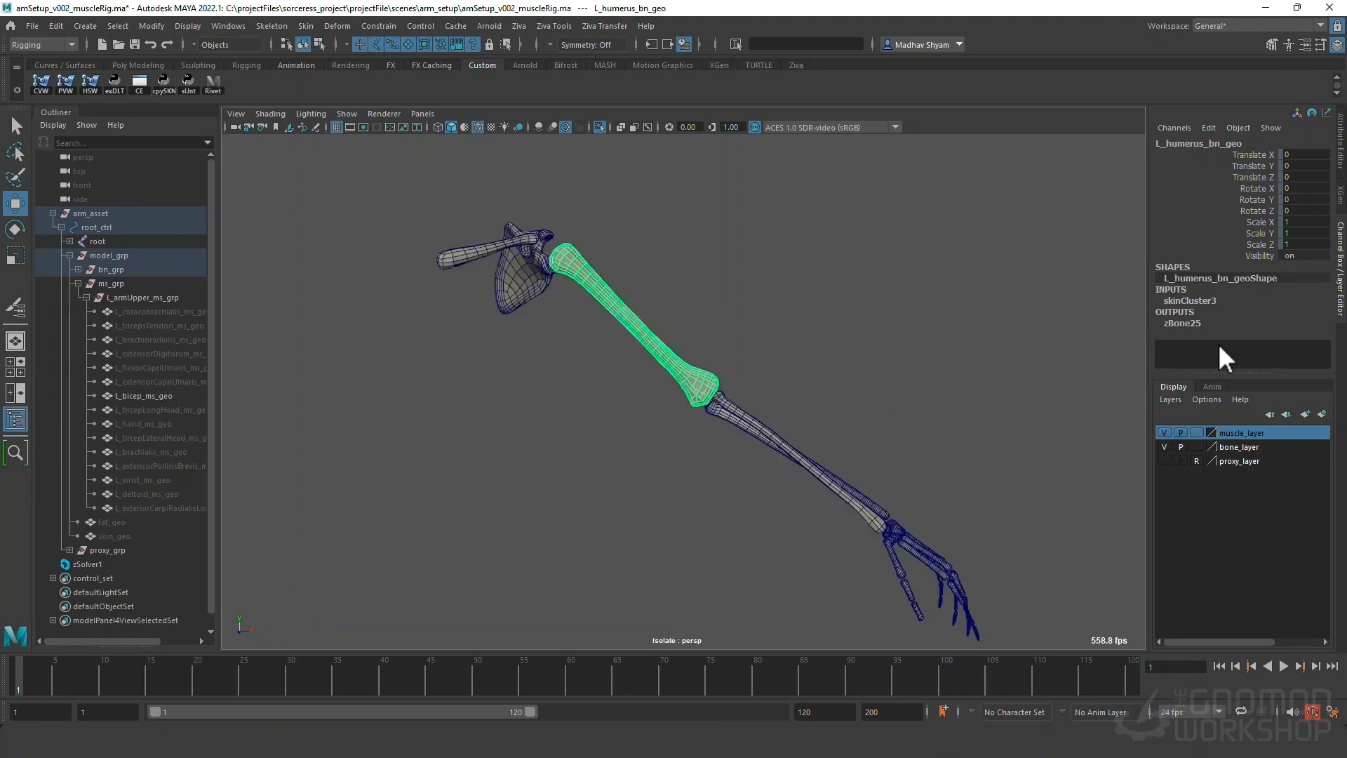
left_click(1202, 324)
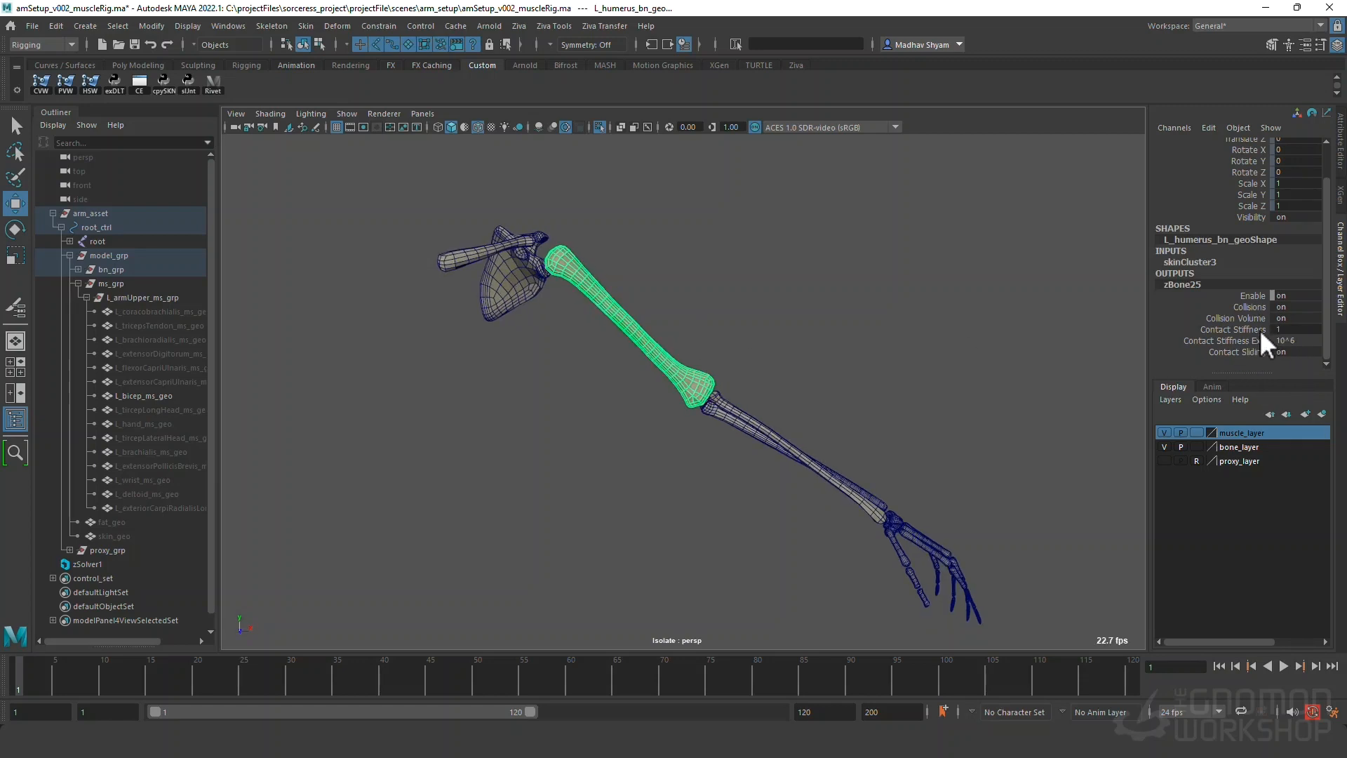
End the isolated bone view to bring the bicep back alongside the skeleton.
left_click_drag(884, 303, 676, 220, "alt")
left_click(600, 127)
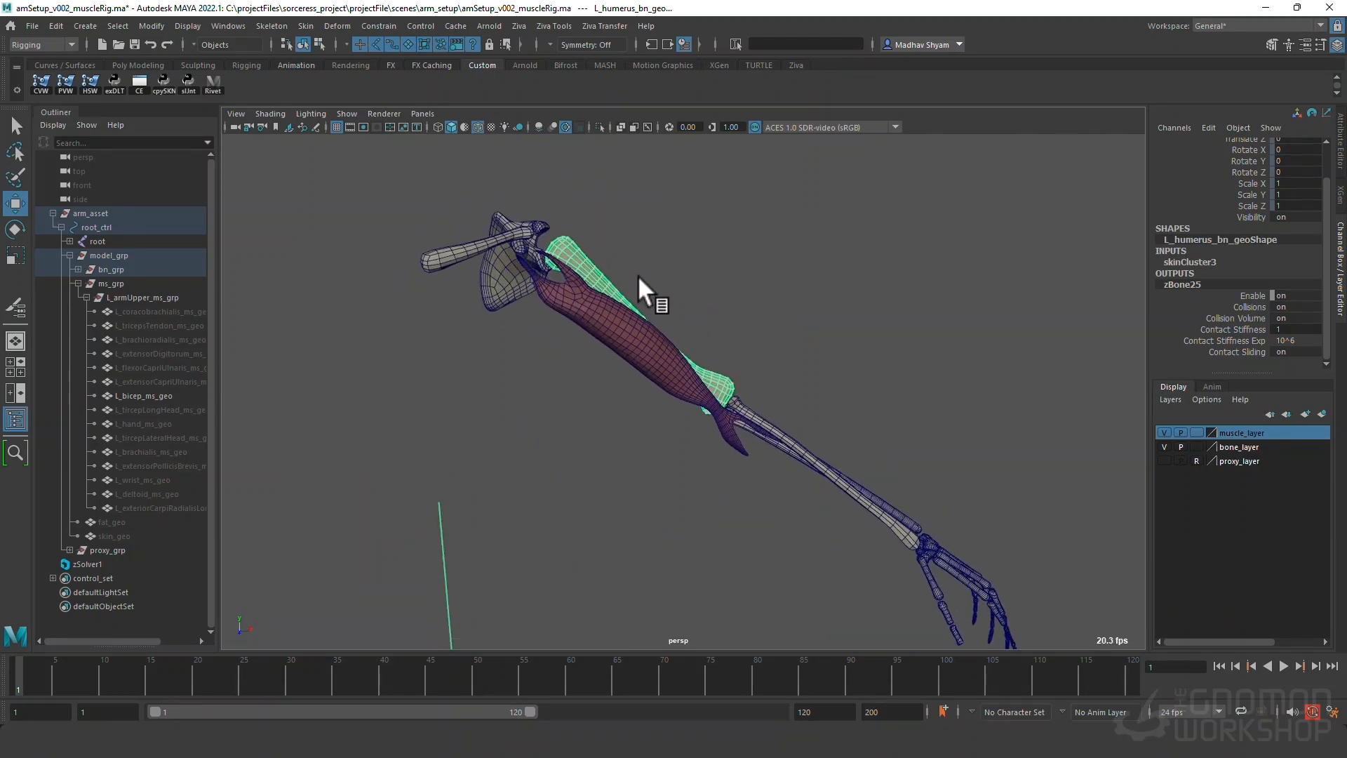
middle_click_drag(828, 436, 888, 487, "alt")
right_click_drag(857, 417, 881, 472, "alt")
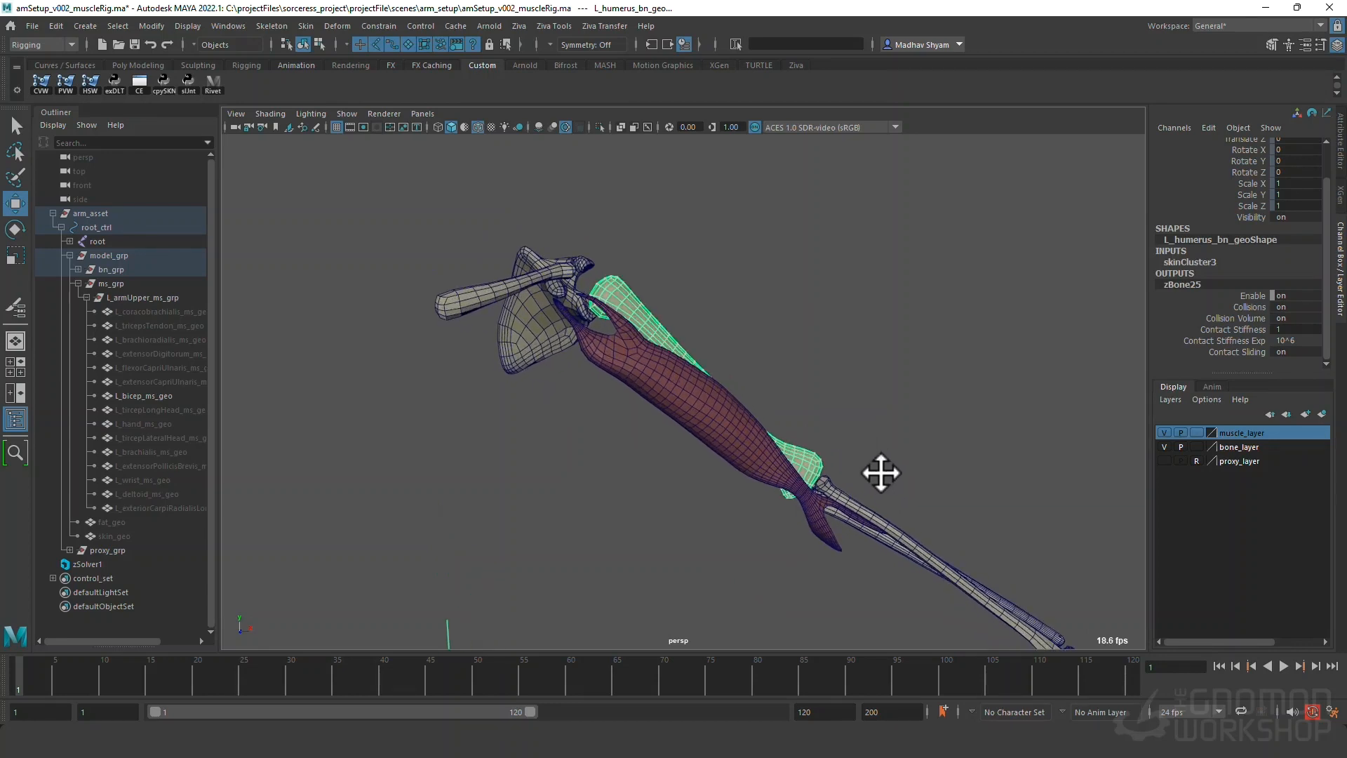
Isolate the L_bicep_ms_geo mesh in the viewport.
left_click_drag(870, 461, 822, 457, "alt")
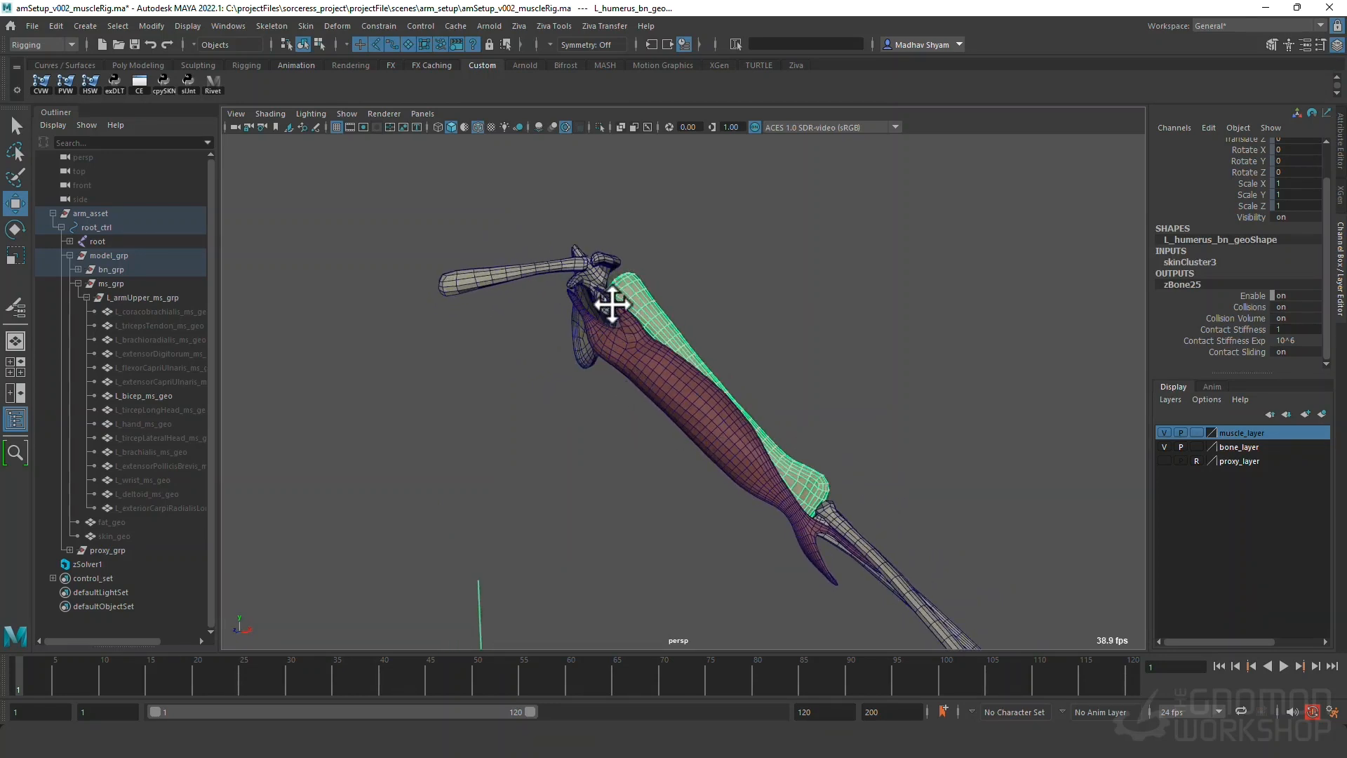
left_click_drag(674, 322, 610, 306, "alt")
left_click_drag(640, 334, 562, 376, "alt")
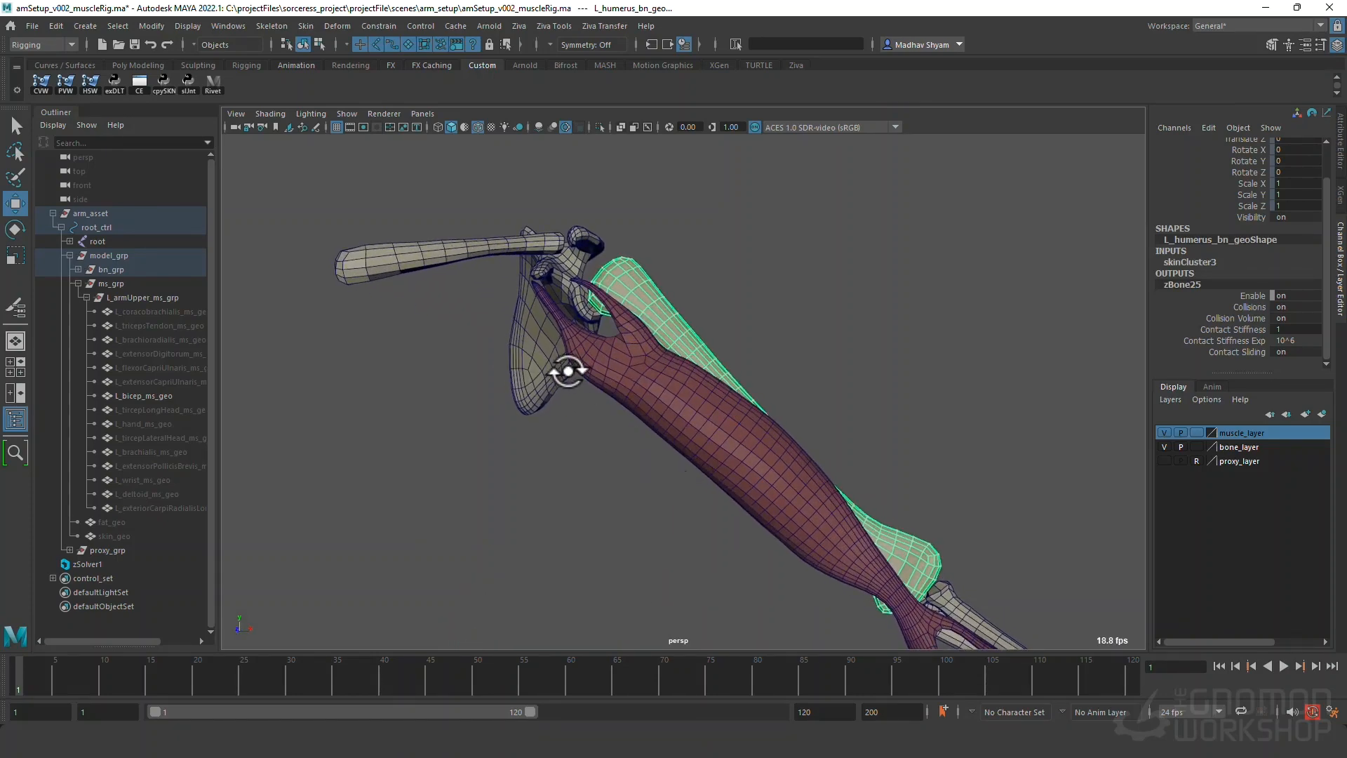
left_click(546, 300)
right_click(549, 304)
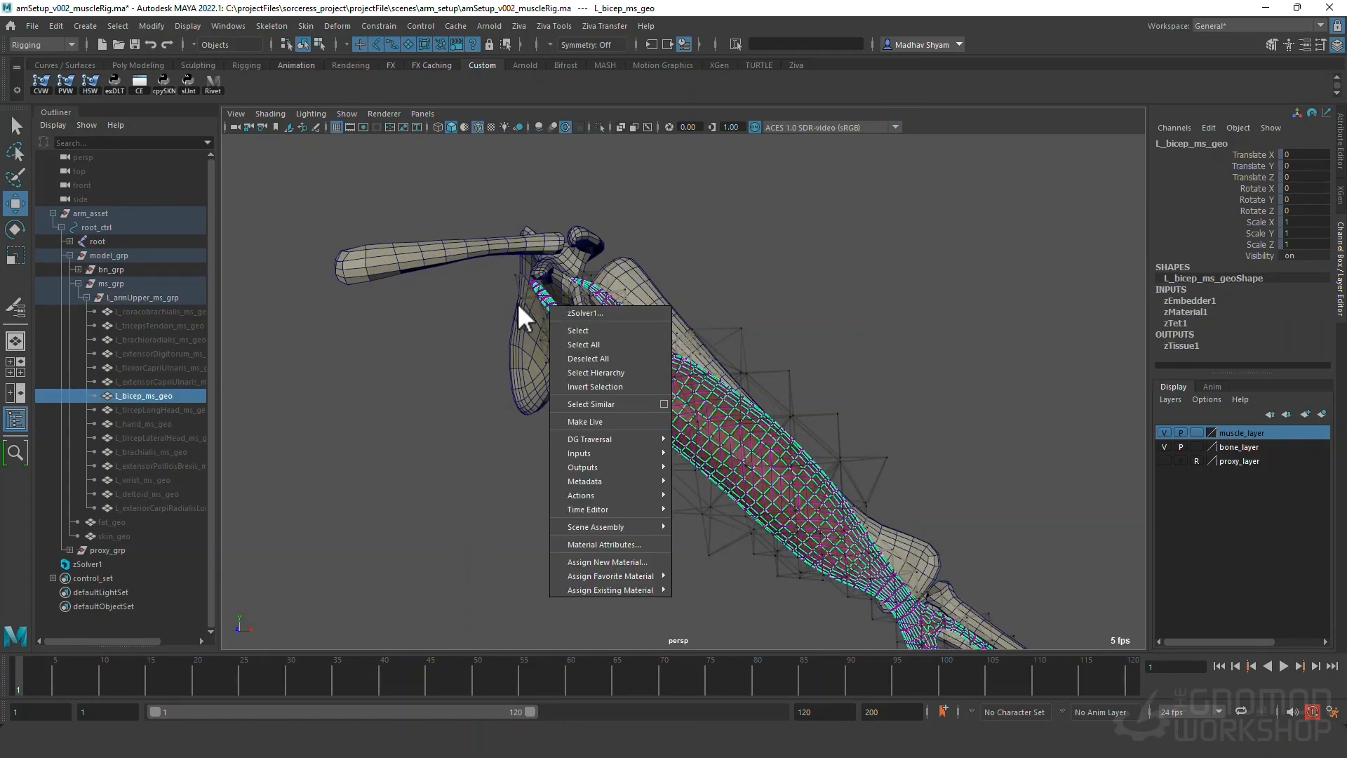
left_click(516, 302)
left_click(600, 127)
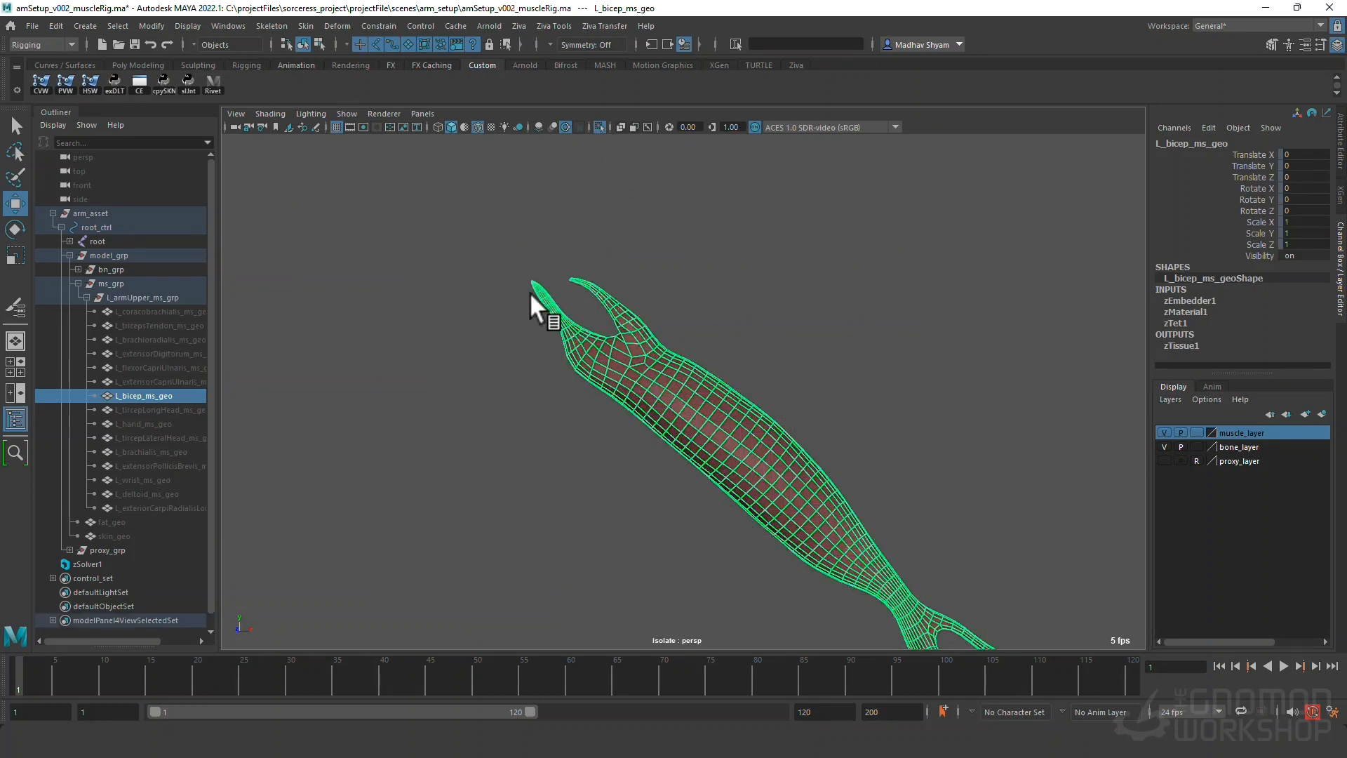
Select the vertices at the bicep's two upper tendon ends.
right_click_drag(530, 292, 496, 299)
mouse_move(510, 267)
left_mouse_down()
mouse_move(550, 302)
mouse_move(527, 299)
mouse_move(542, 262)
mouse_move(554, 281)
mouse_move(592, 263)
mouse_move(557, 254)
mouse_move(568, 261)
mouse_move(566, 330)
mouse_move(625, 304)
mouse_move(613, 279)
left_mouse_up()
left_click(368, 282)
left_click(15, 150)
key("q")
Bring back the skeleton, add L_scapula_bn_geo to the vertex selection and create a Ziva attachment between bicep and scapula.
left_click(600, 127)
left_click(601, 220)
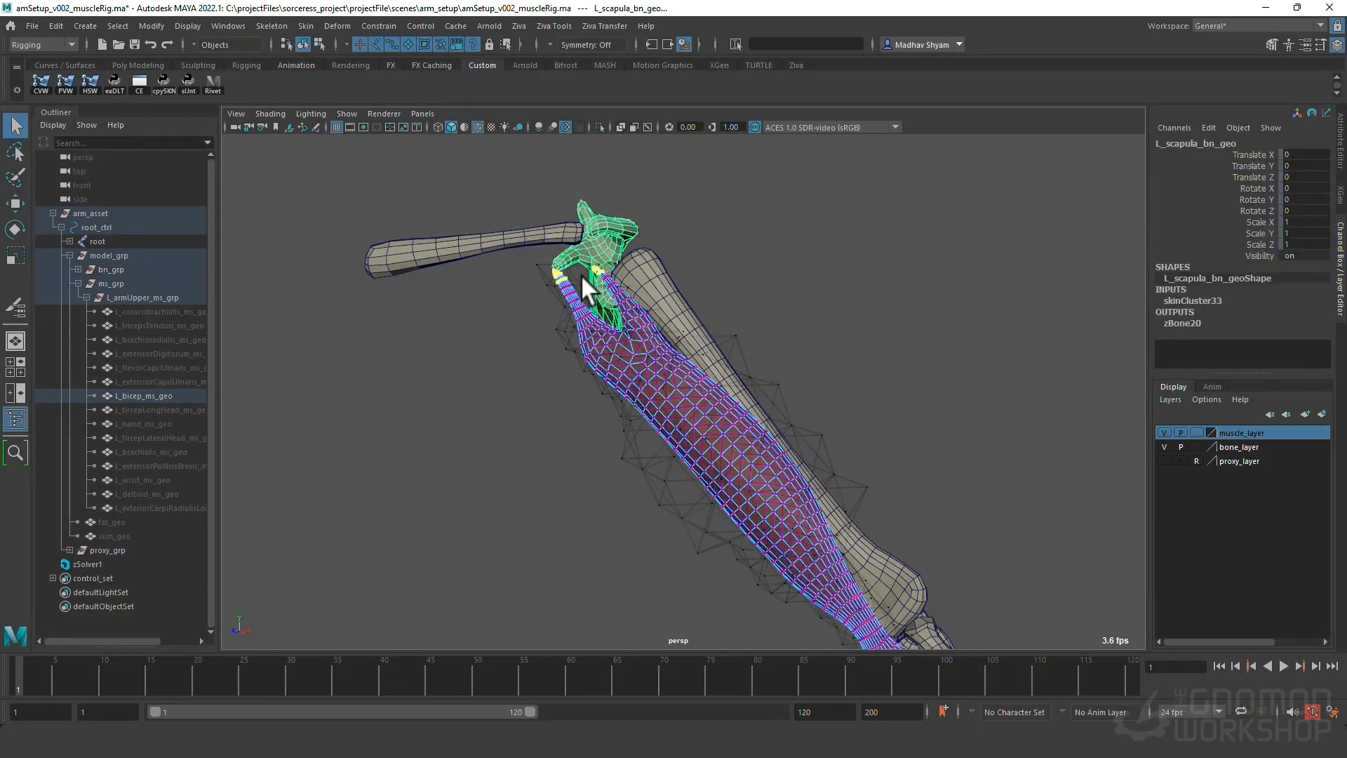
left_click_drag(605, 234, 582, 274, "alt")
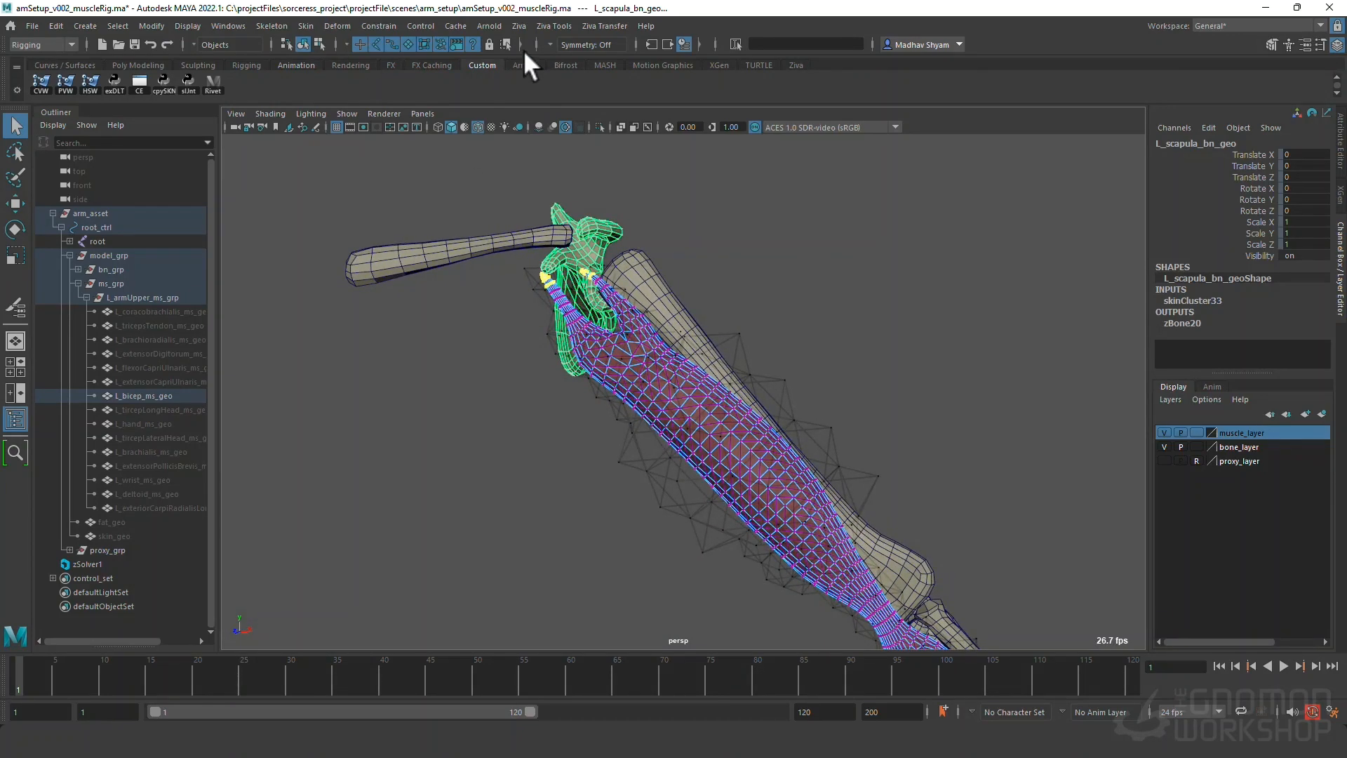
left_click(521, 25)
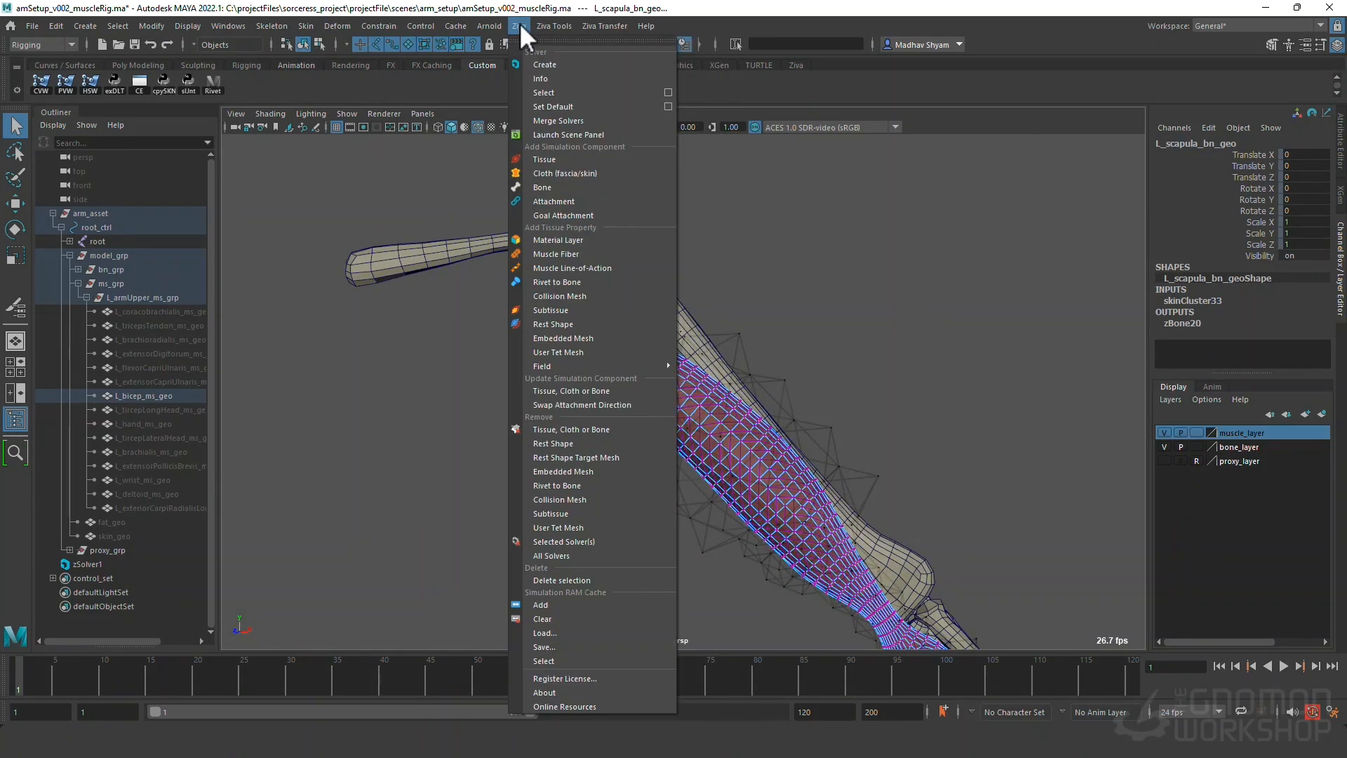
left_click(554, 201)
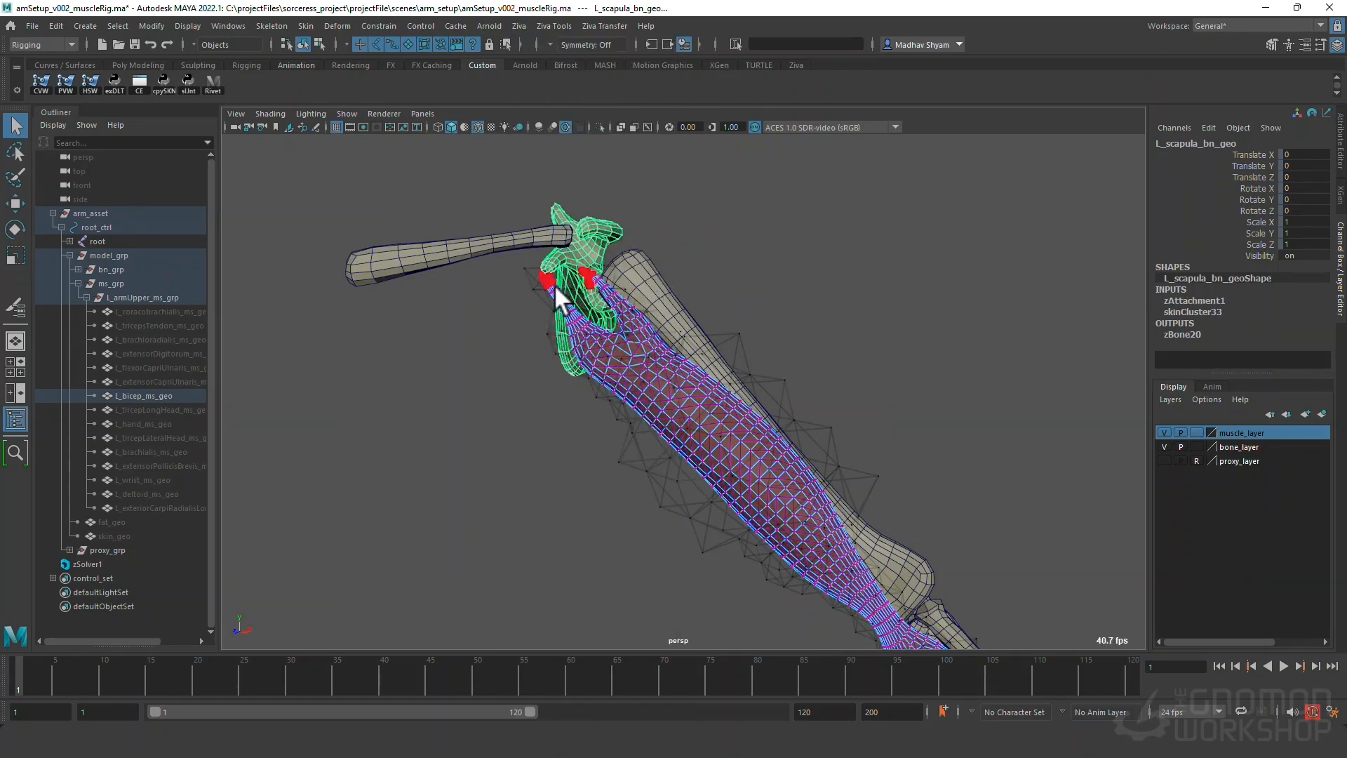
Inspect the attachment points by selecting first the scapula and then the bicep mesh.
left_click_drag(558, 295, 562, 292, "alt")
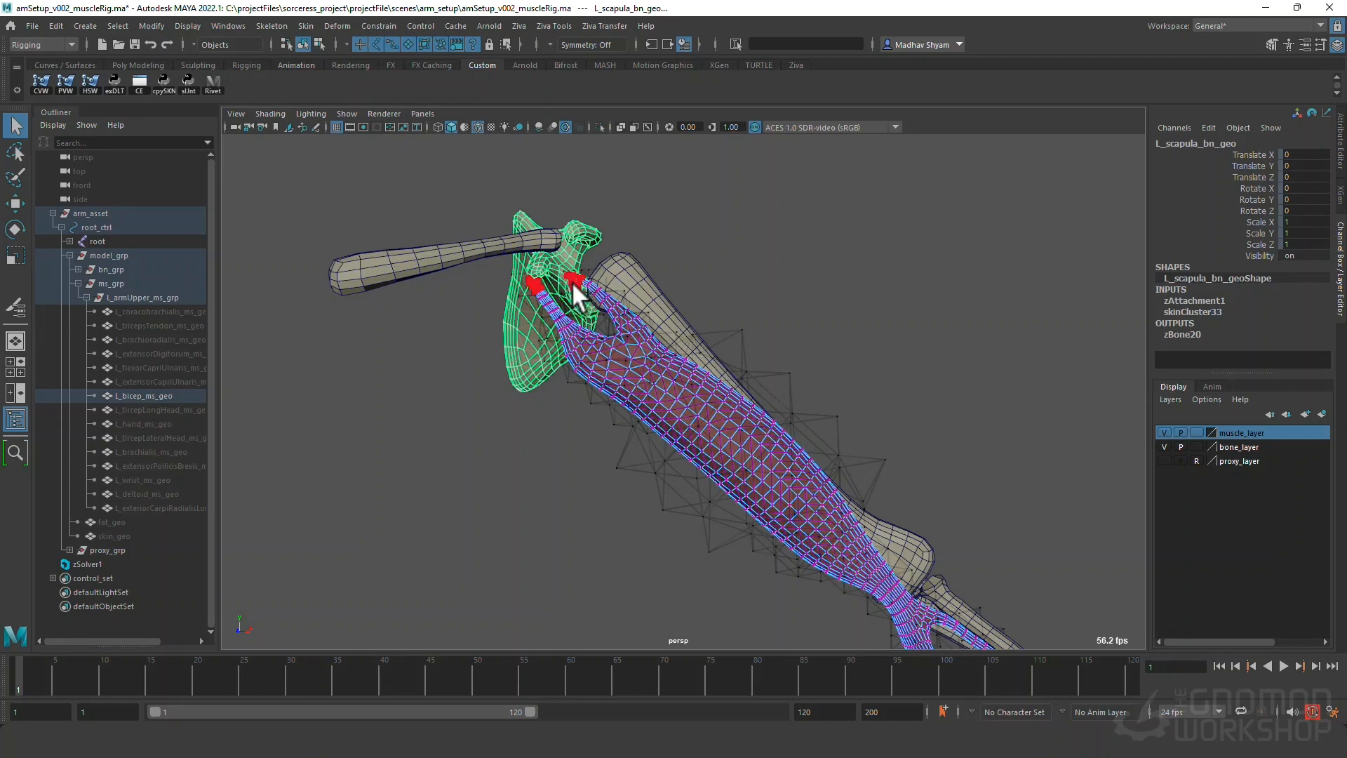
left_click(758, 269)
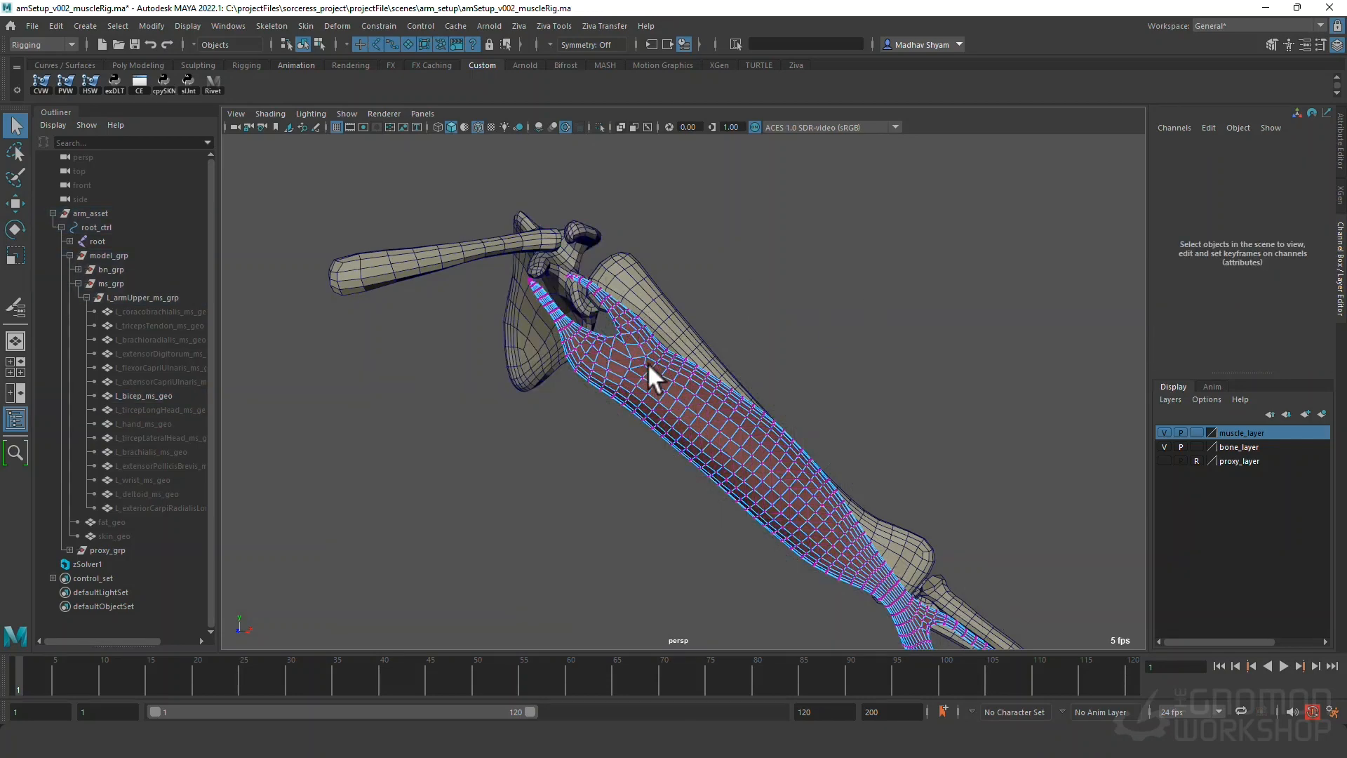
left_click(589, 231)
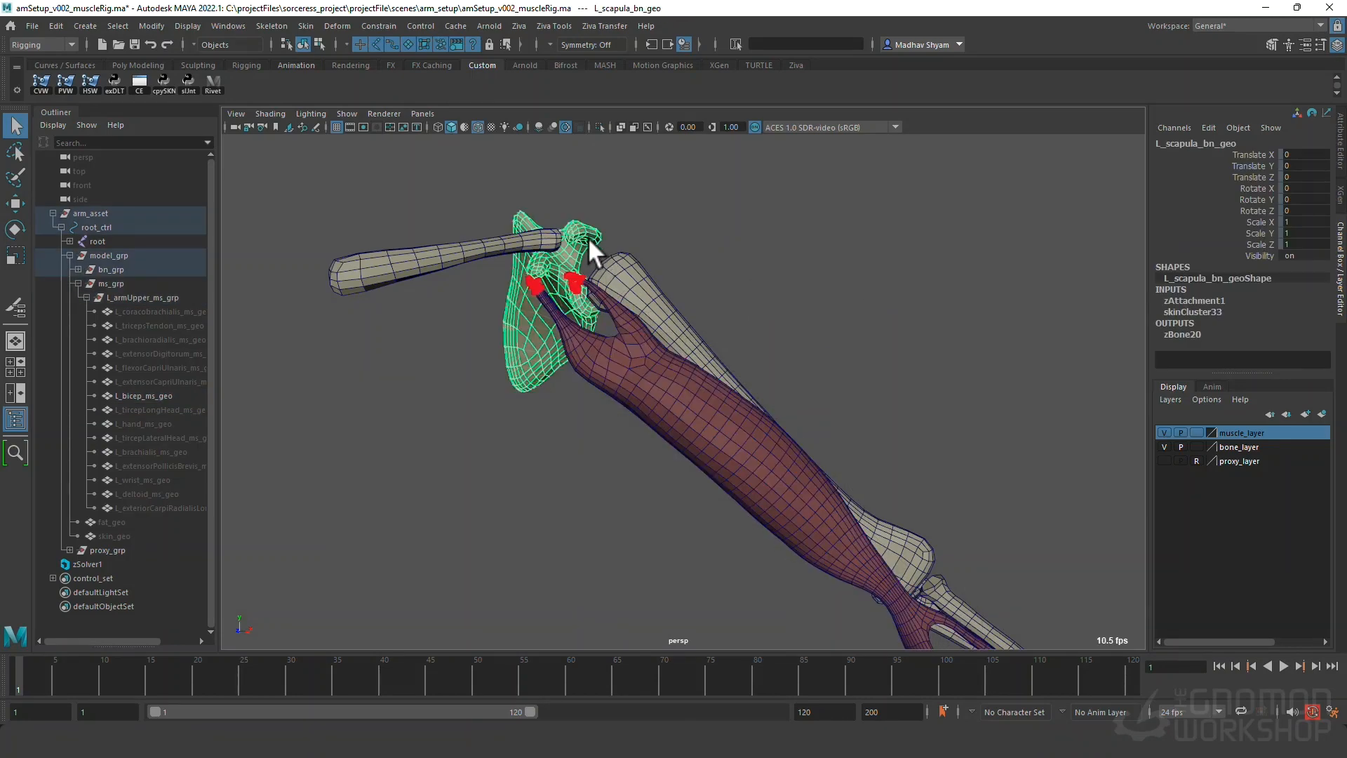
left_click(663, 376)
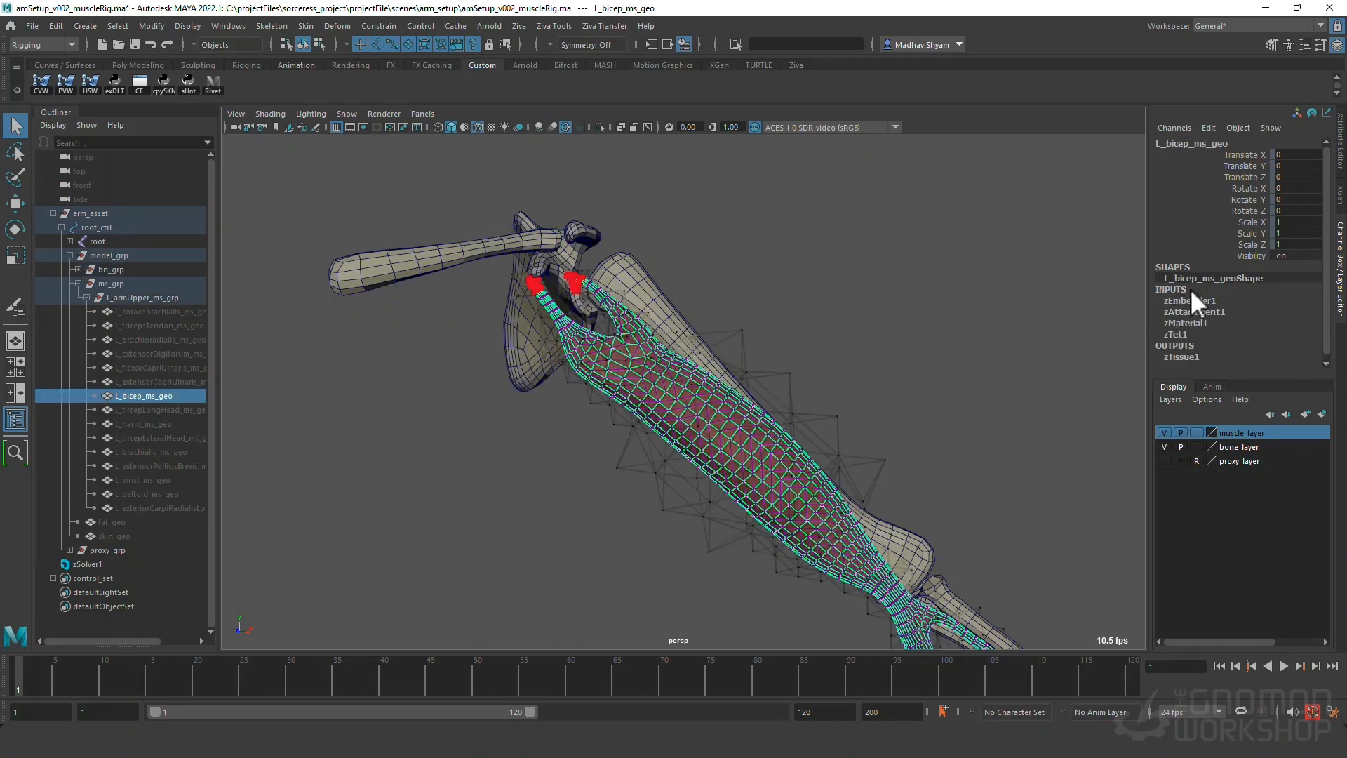
Review the zAttachment1 attributes on the bicep, including the Attachment Mode and Stiffness Exp options, keeping the mode fixed, and clear the selection.
left_click(1207, 311)
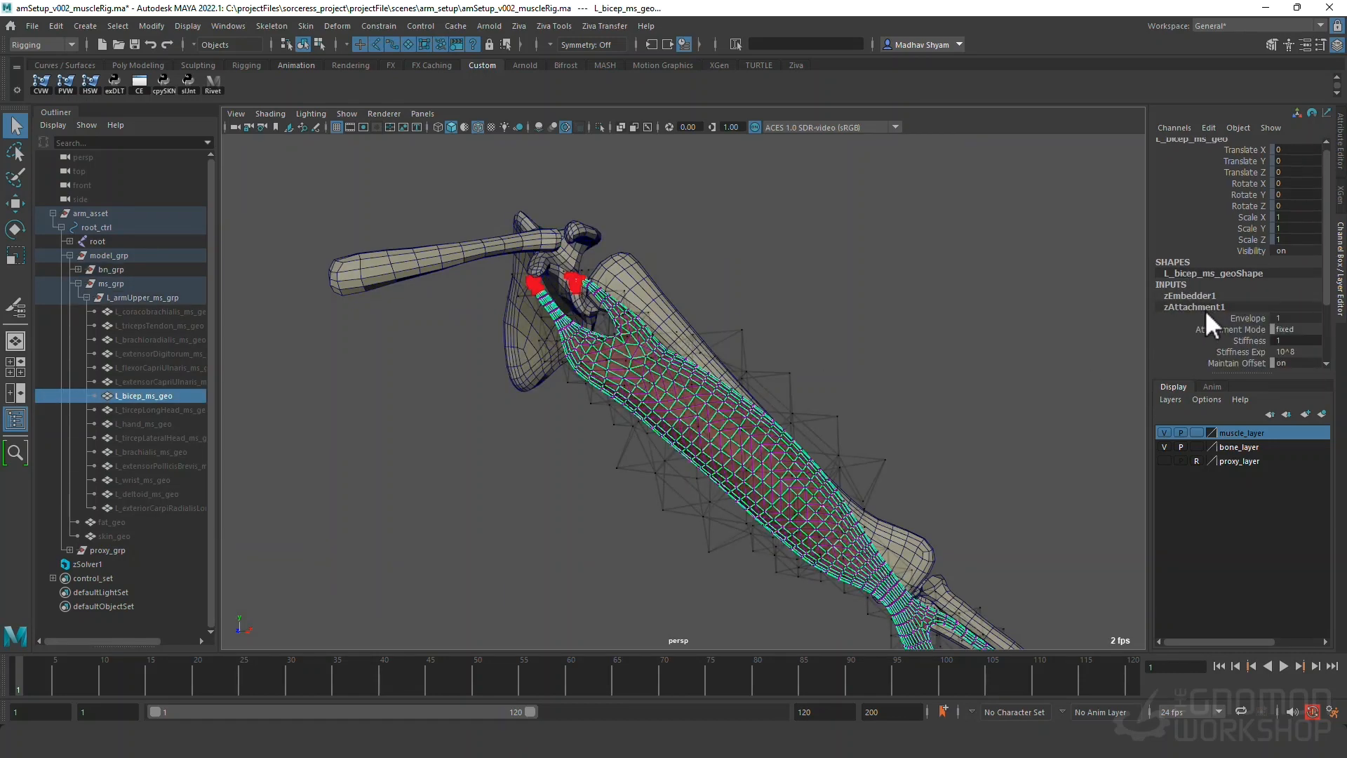
scroll(1235, 333, "down", 3)
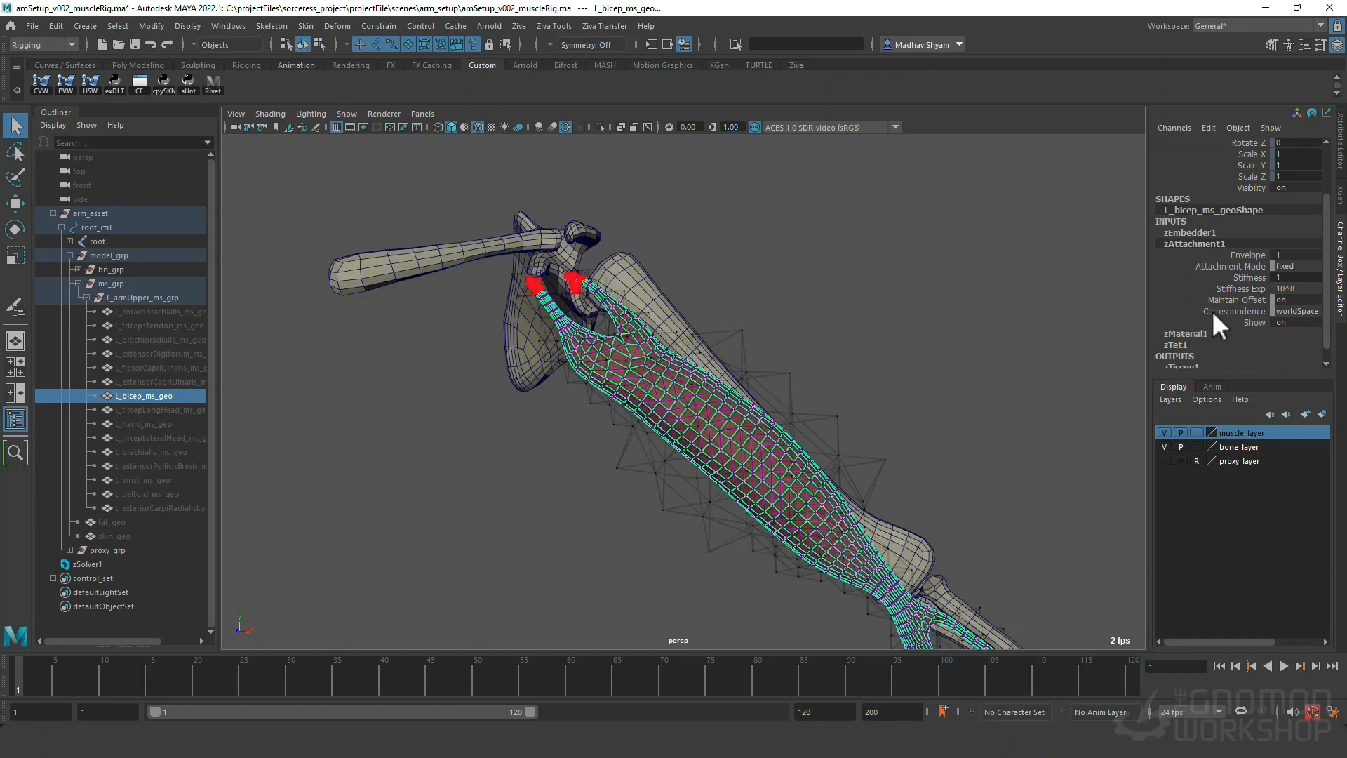
left_click(1257, 268)
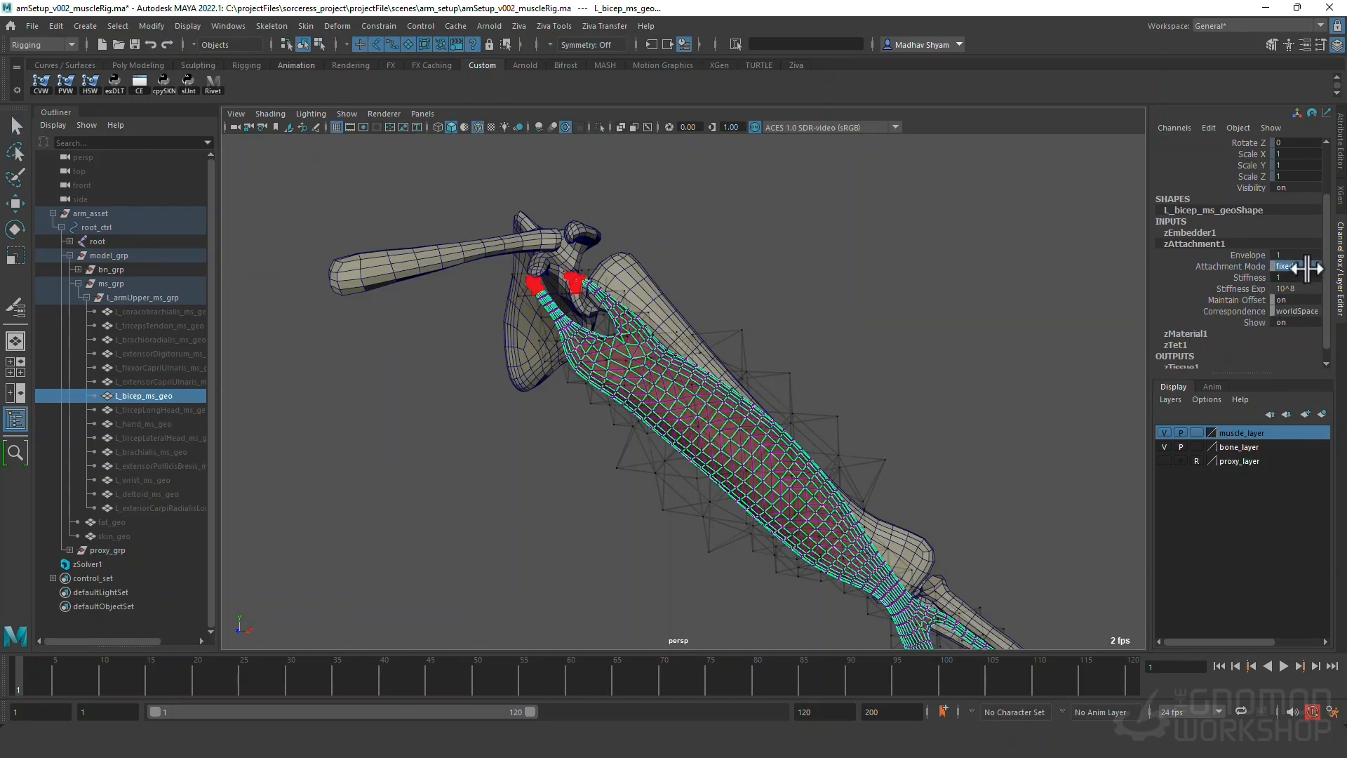
left_click(1297, 267)
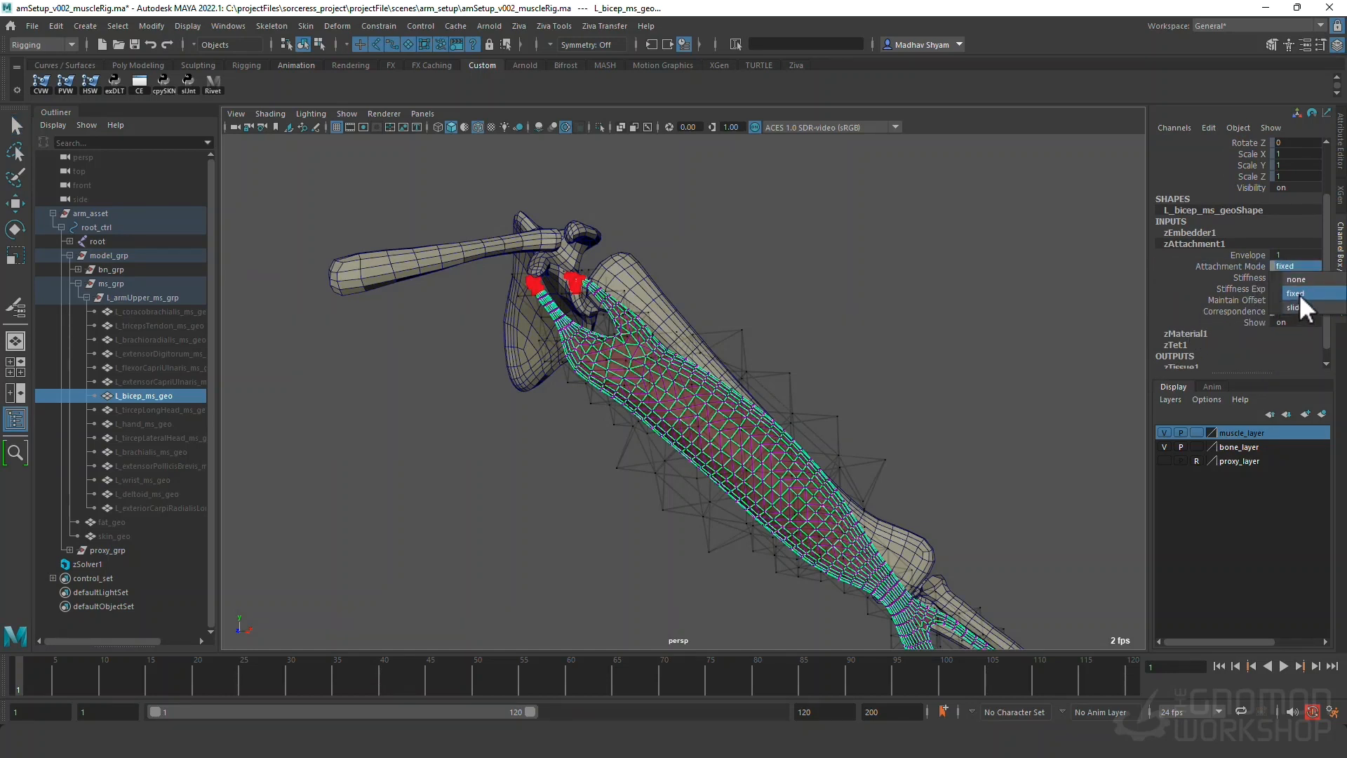
left_click(1298, 294)
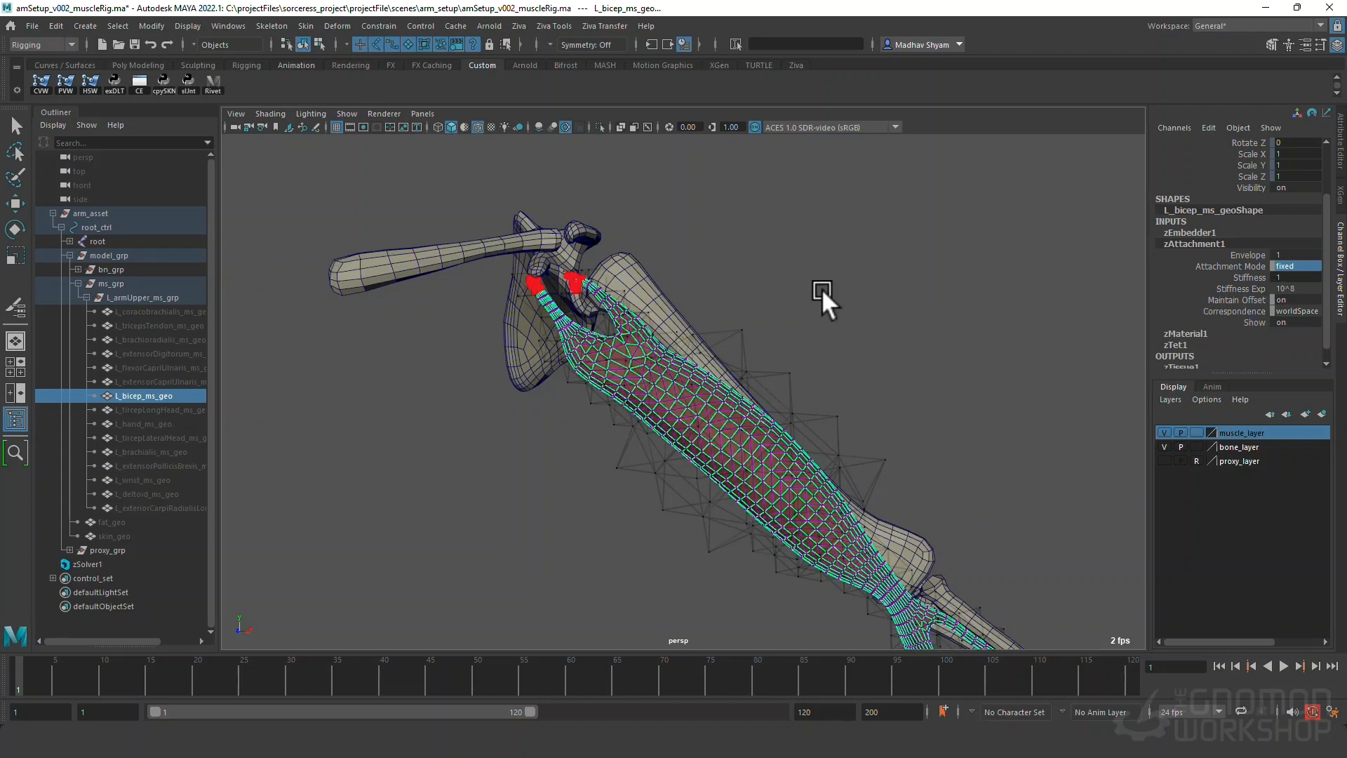
left_click_drag(797, 348, 761, 406, "alt")
middle_click_drag(761, 406, 807, 343, "alt")
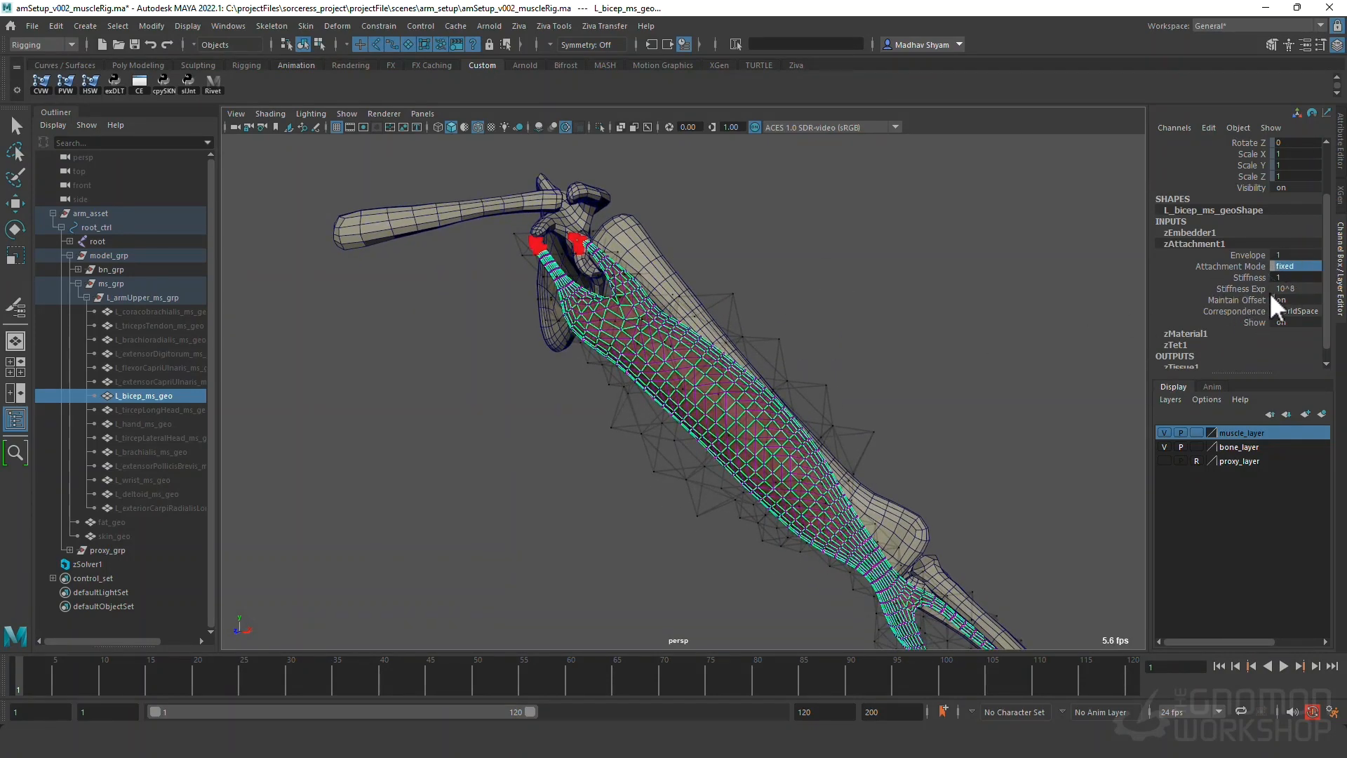
left_click(1285, 289)
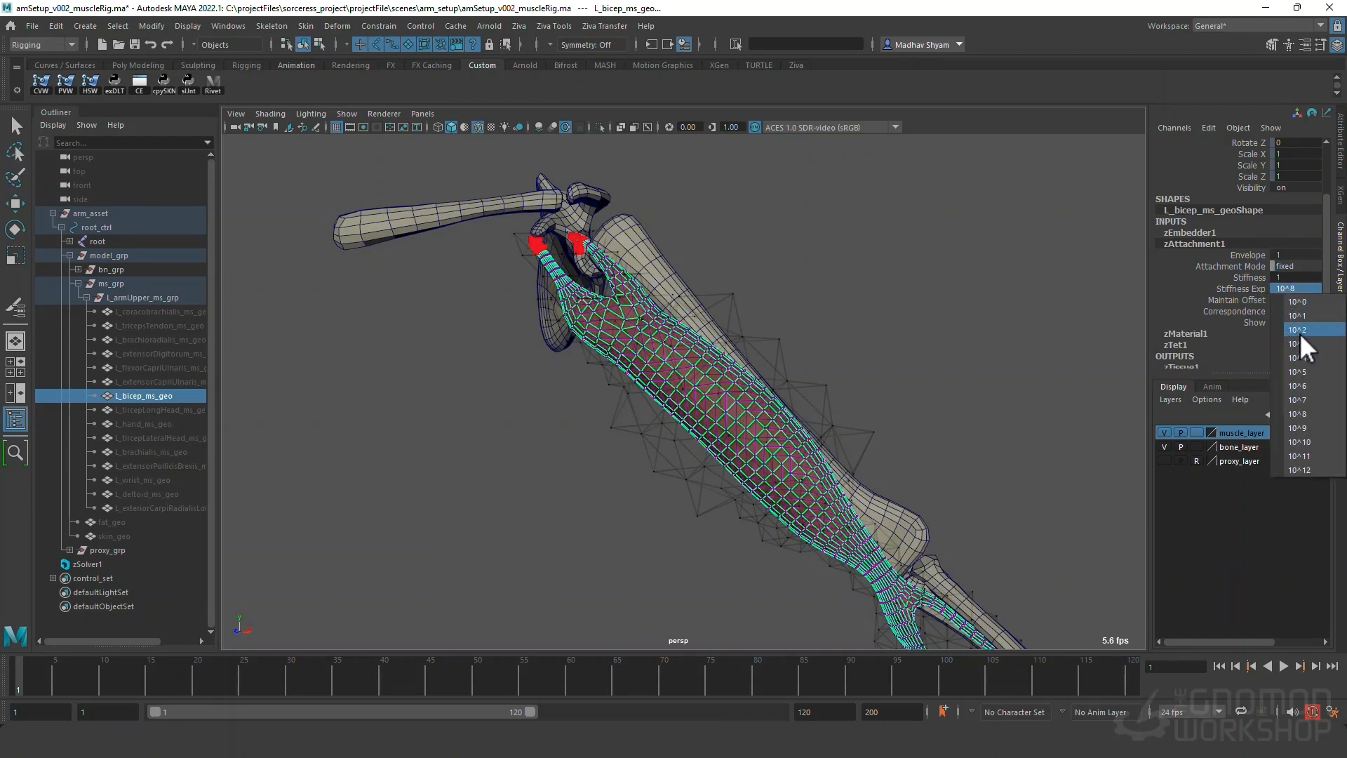
left_click(1083, 323)
left_click_drag(826, 335, 832, 388, "alt")
right_click_drag(832, 387, 792, 322, "alt")
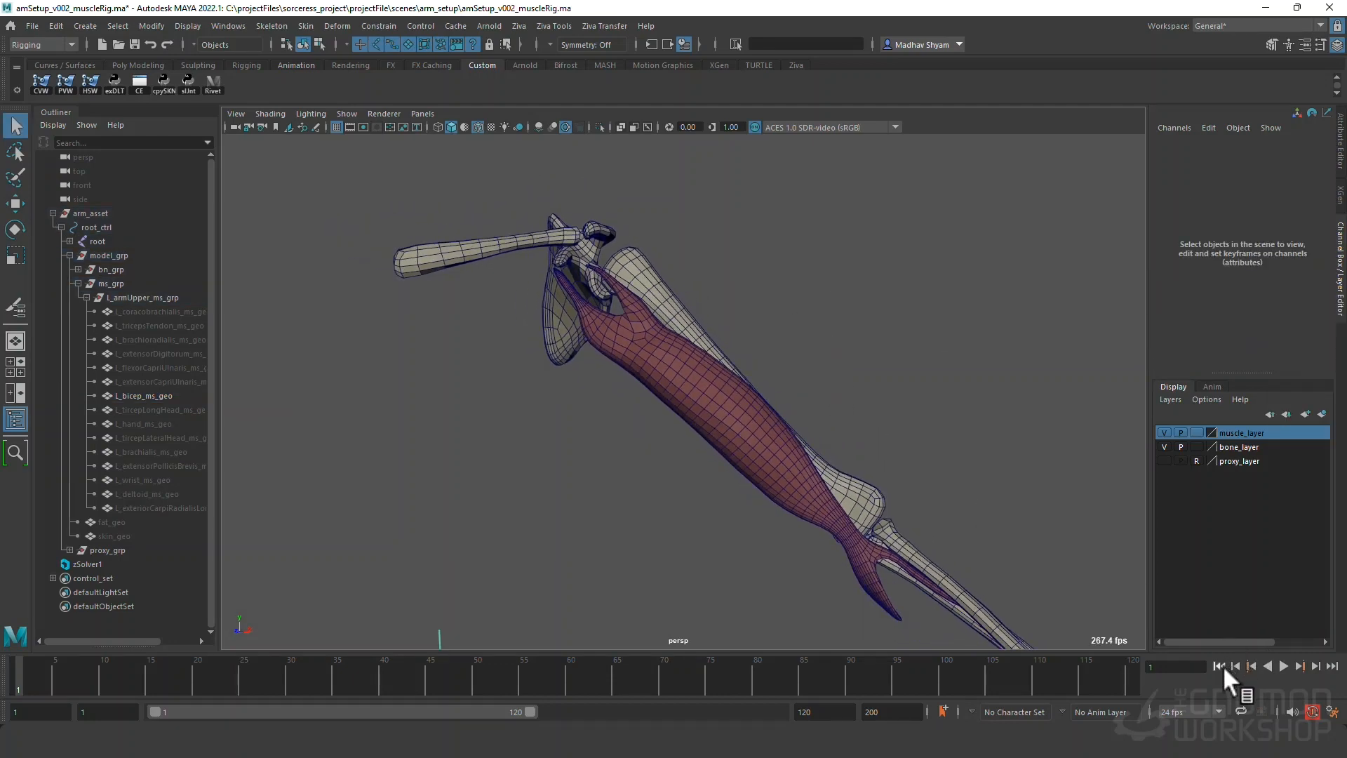
Extend the playback range to end at frame 500.
double_click(842, 712)
type("500")
key("Return")
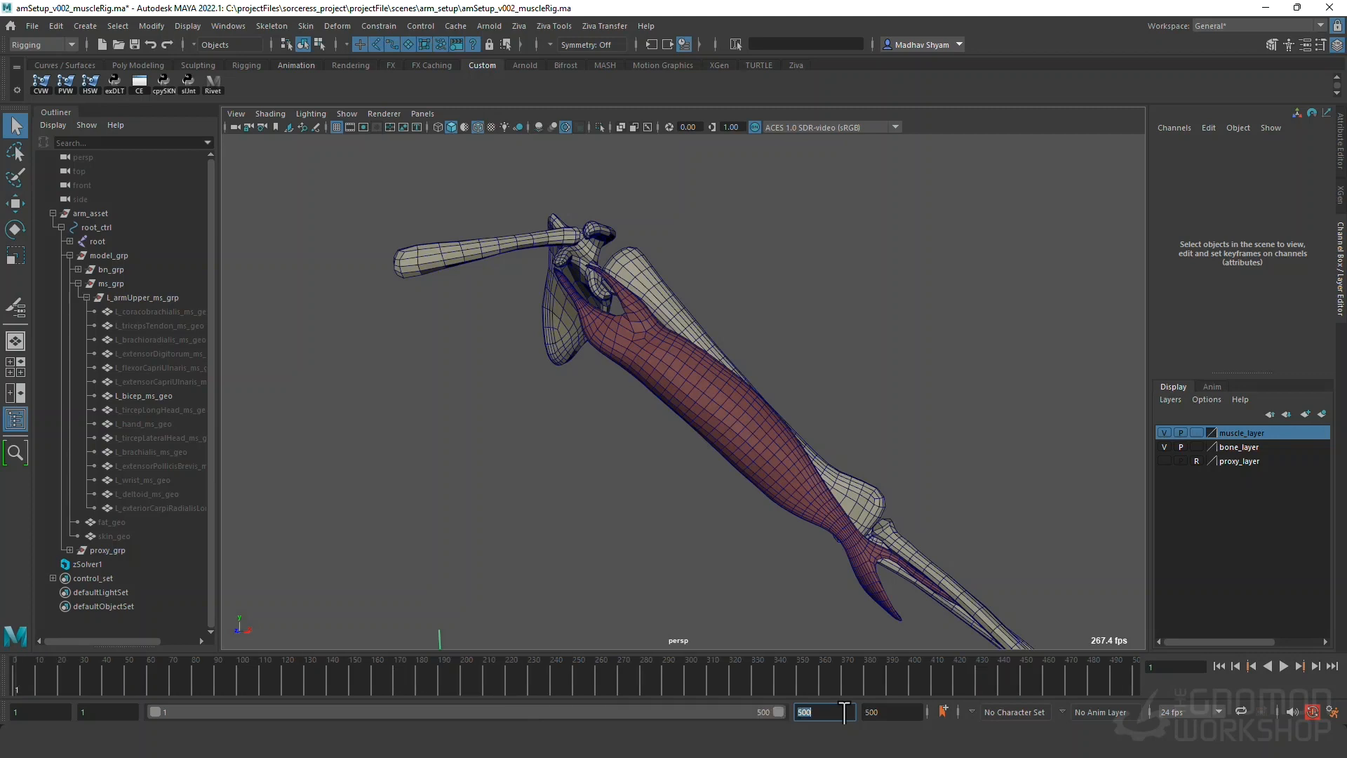
Play the simulation to check the attached bicep's motion, select the bicep, stop playback and return to the first frame.
left_click(1282, 663)
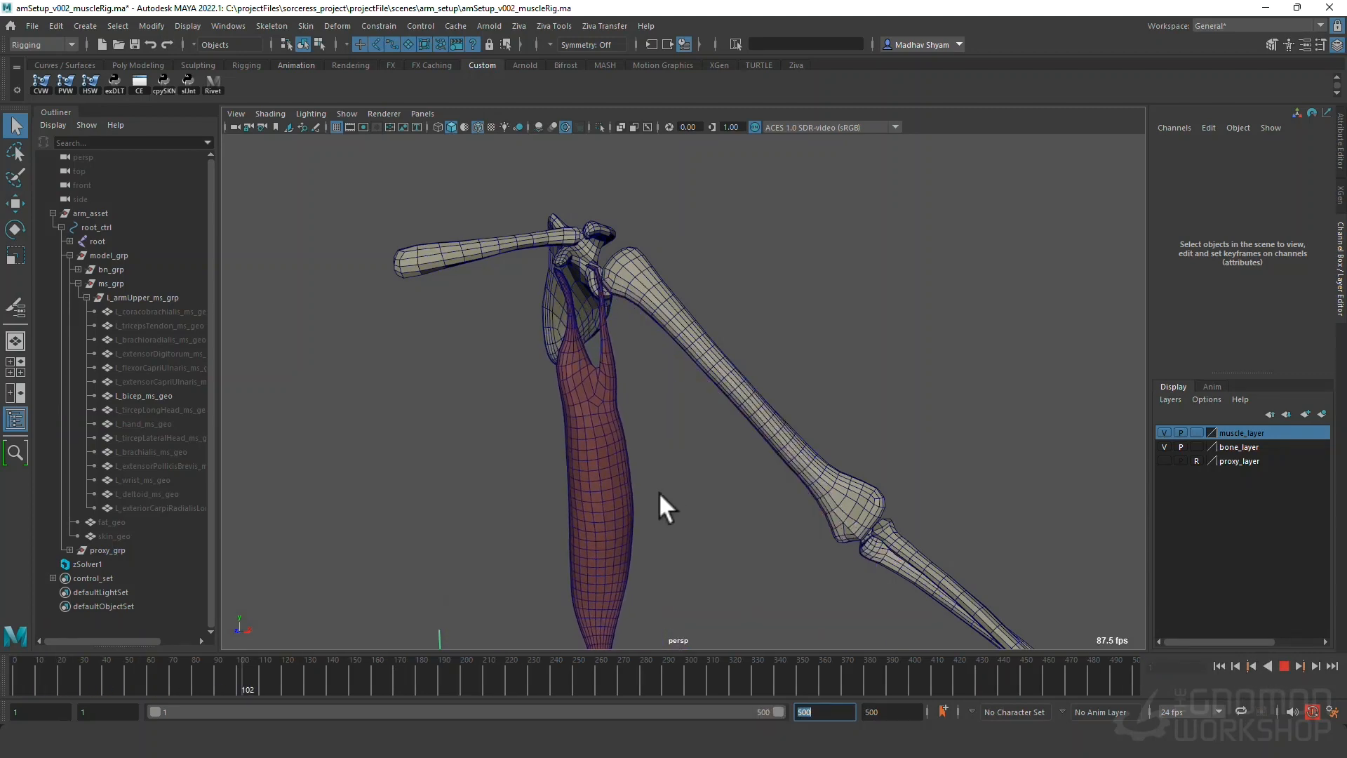
left_click(639, 439)
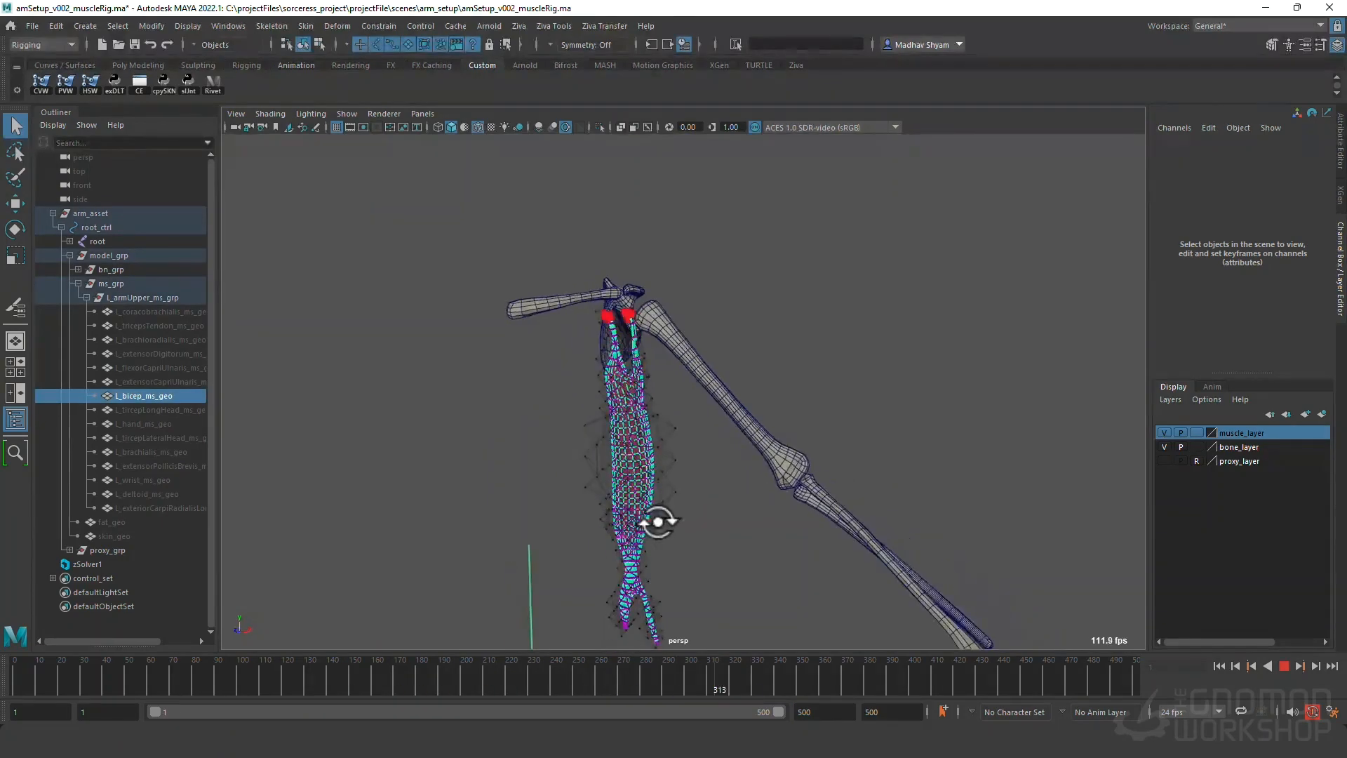
left_click(1284, 665)
left_click(1236, 667)
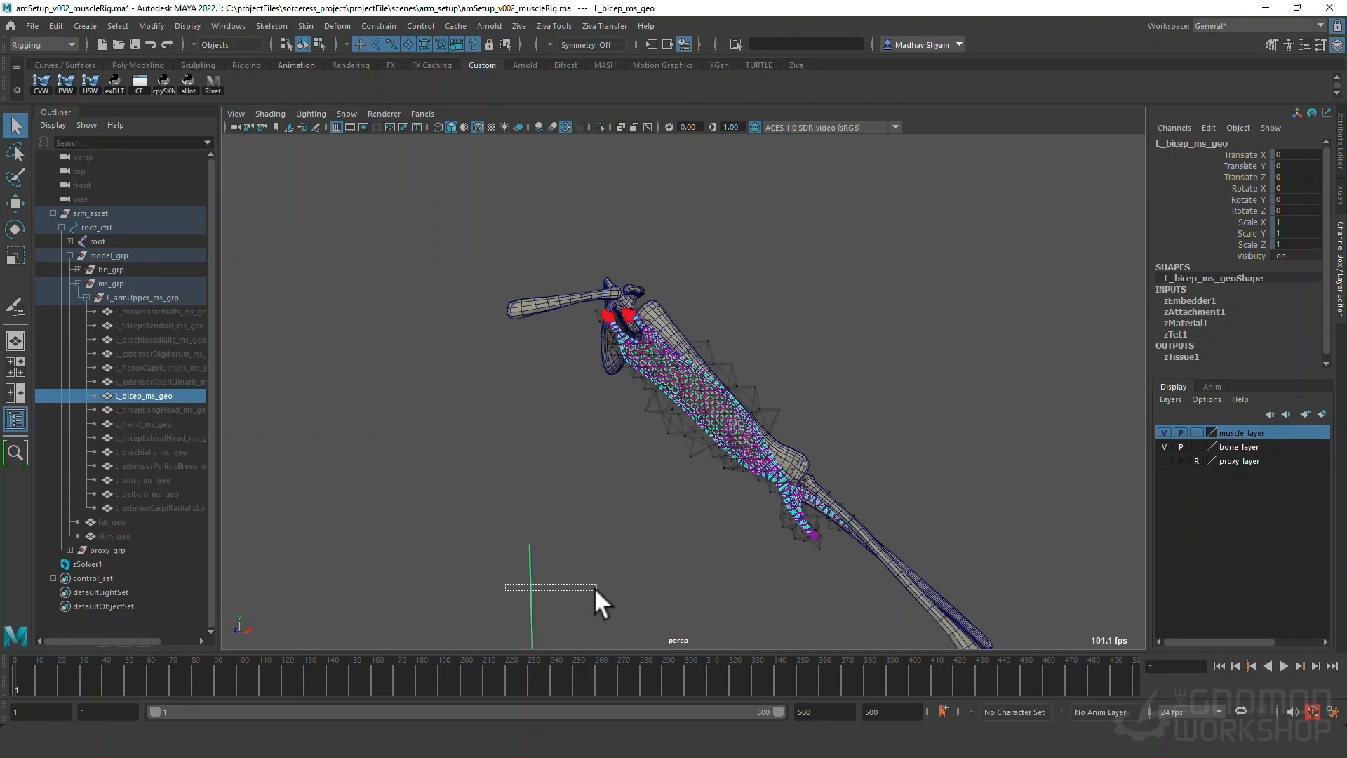
Select zSolver1 and review its solver shape attributes, such as Collision Detection.
left_click_drag(595, 588, 603, 588)
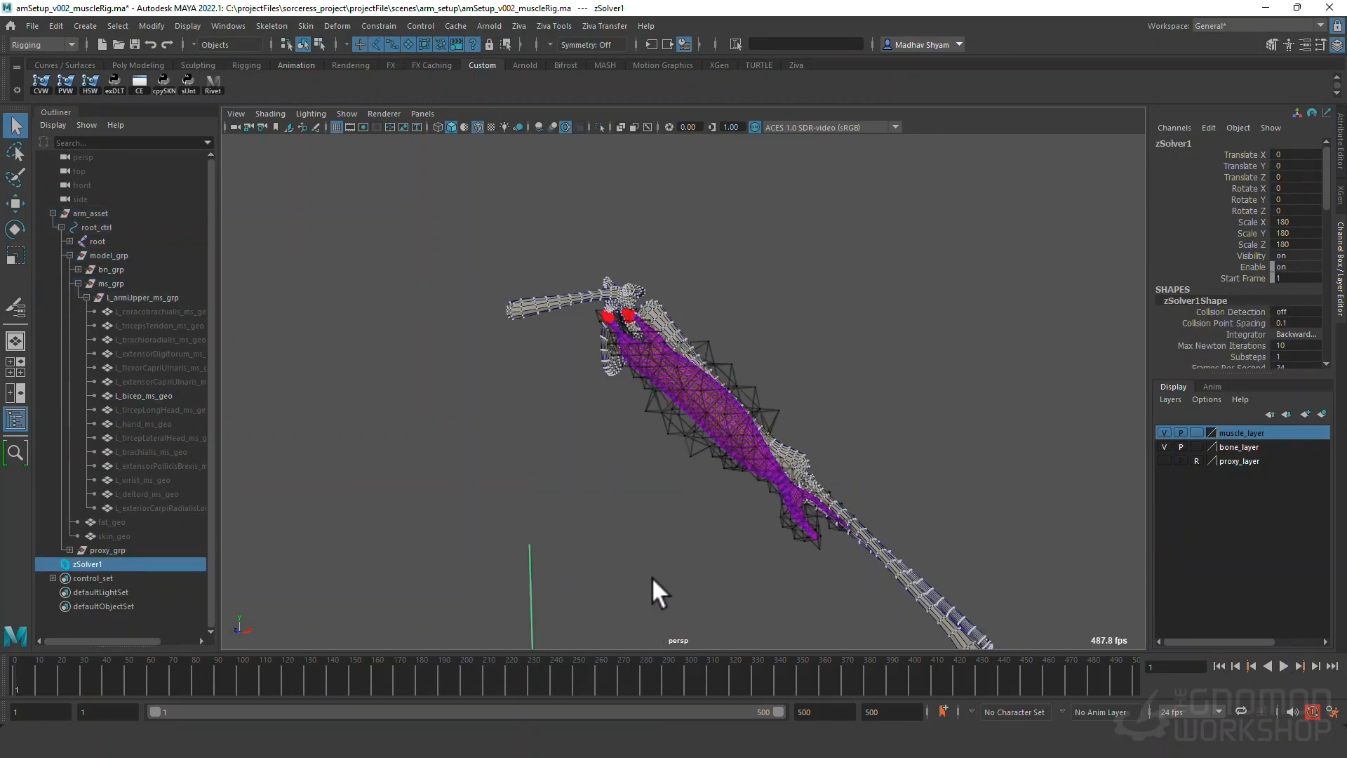
right_click_drag(652, 578, 643, 511, "alt")
middle_click_drag(642, 511, 658, 382, "alt")
right_click_drag(658, 383, 591, 442, "alt")
left_click_drag(591, 442, 533, 436, "alt")
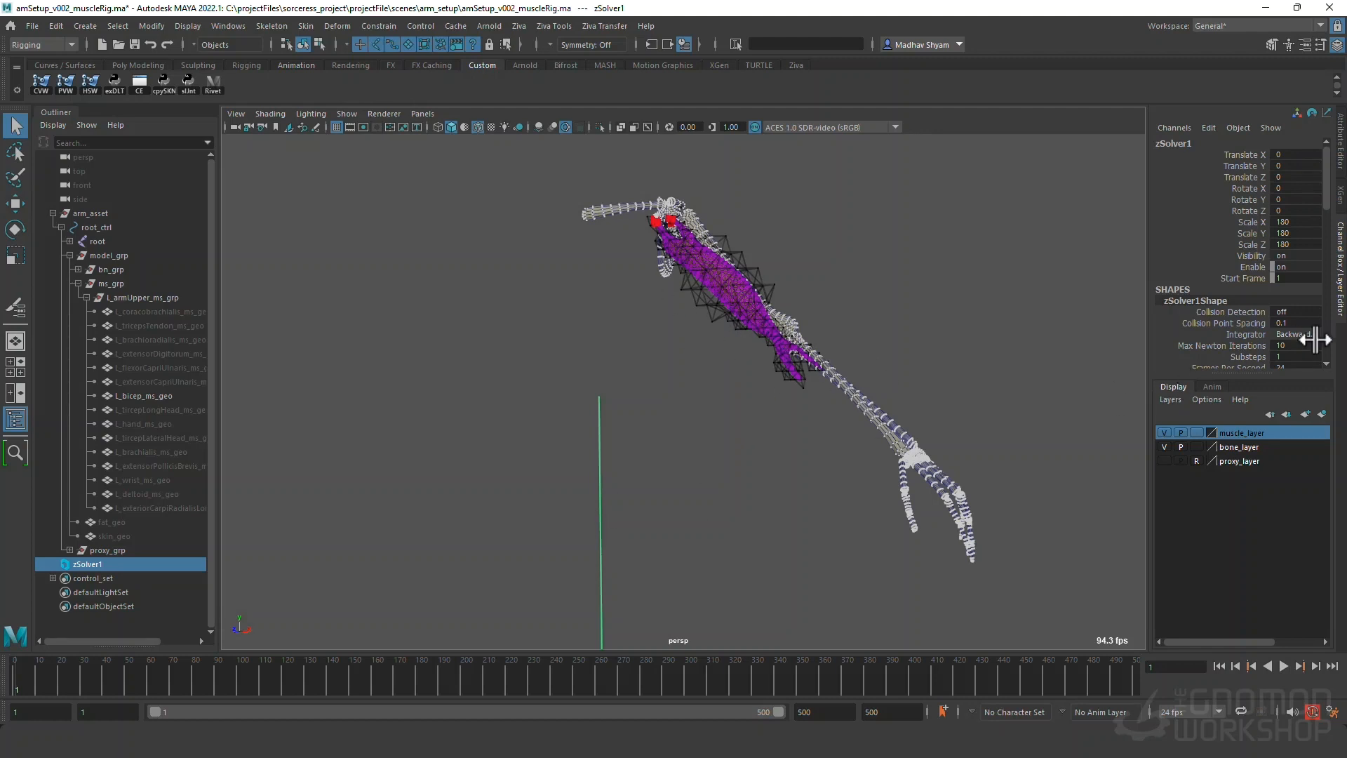
left_click(1284, 311)
scroll(1223, 323, "down", 2)
scroll(1223, 323, "up", 2)
Set zSolver1's Scale X, Y and Z to 150.
left_click_drag(1251, 219, 1249, 242)
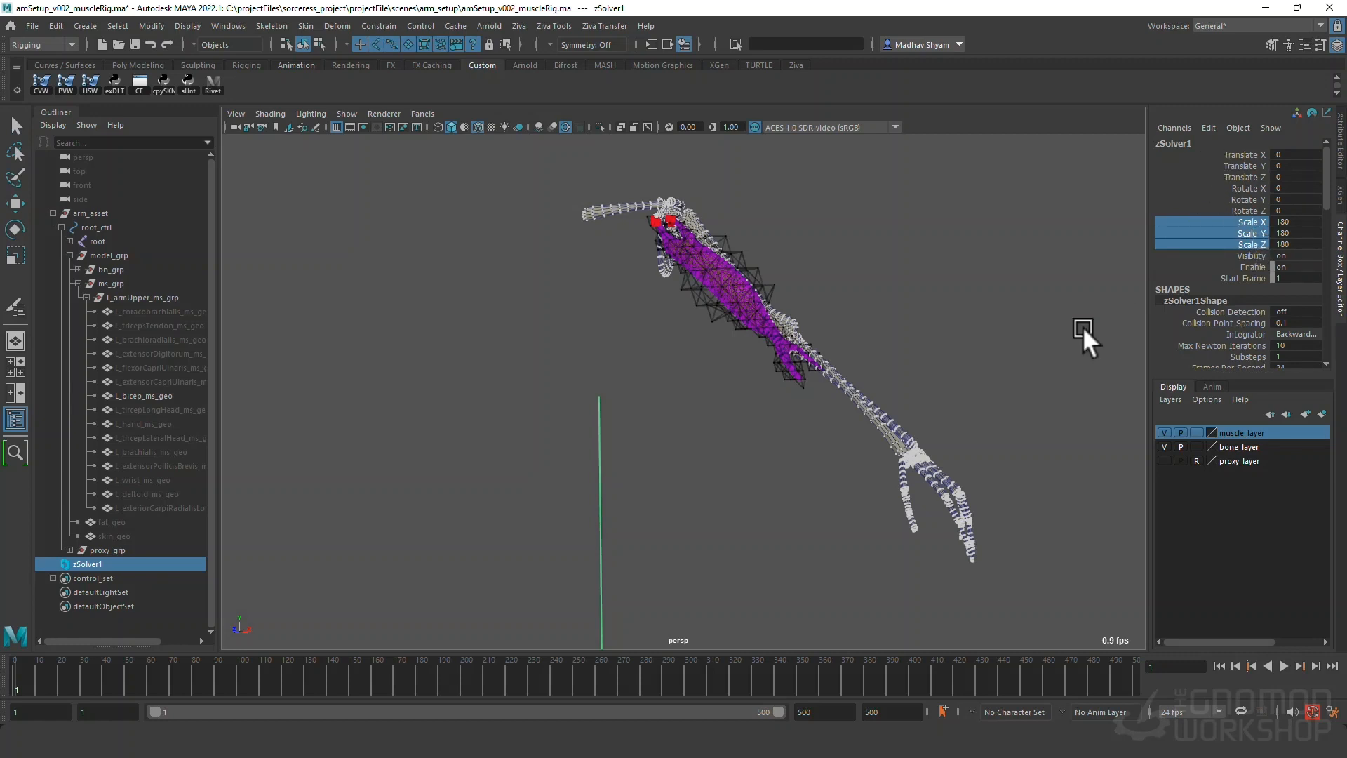
right_click_drag(490, 574, 490, 537, "alt")
middle_click_drag(590, 523, 596, 478, "alt")
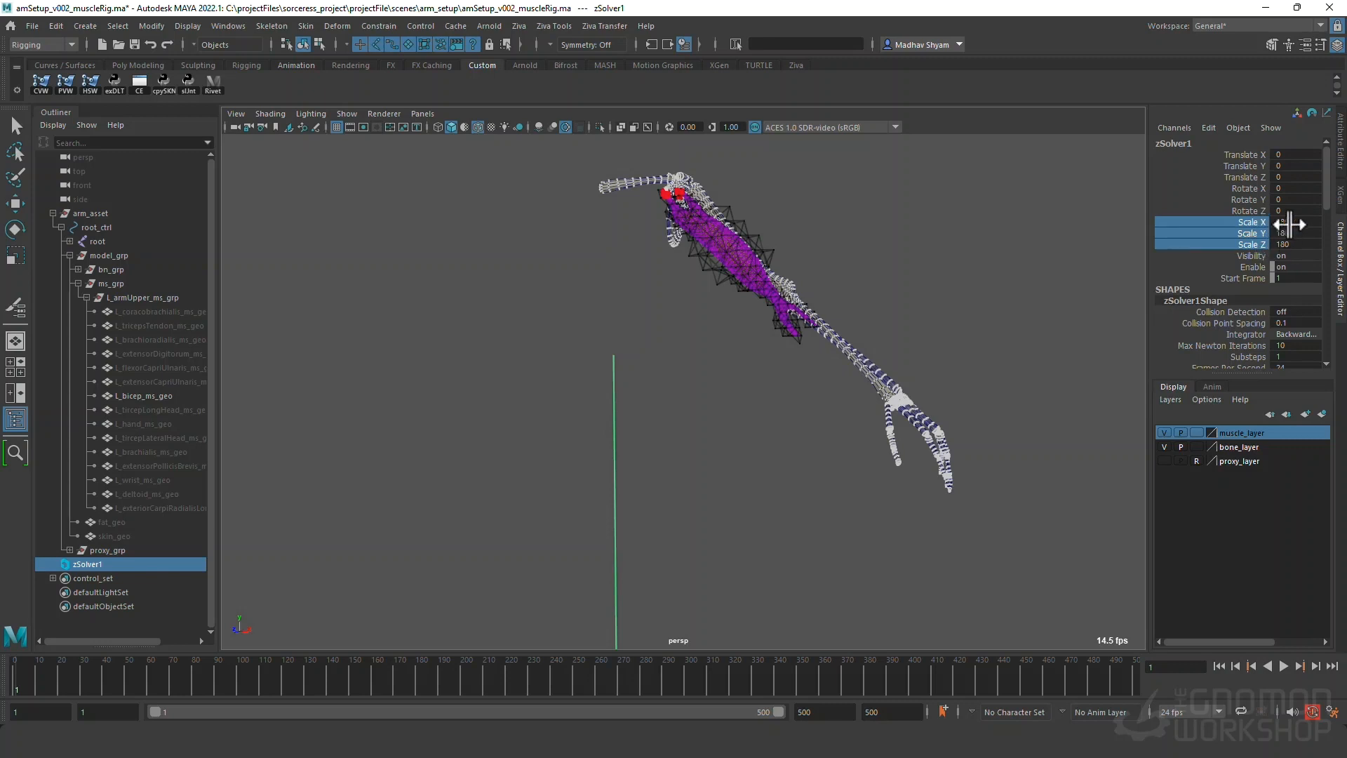
right_click_drag(731, 551, 638, 286, "alt")
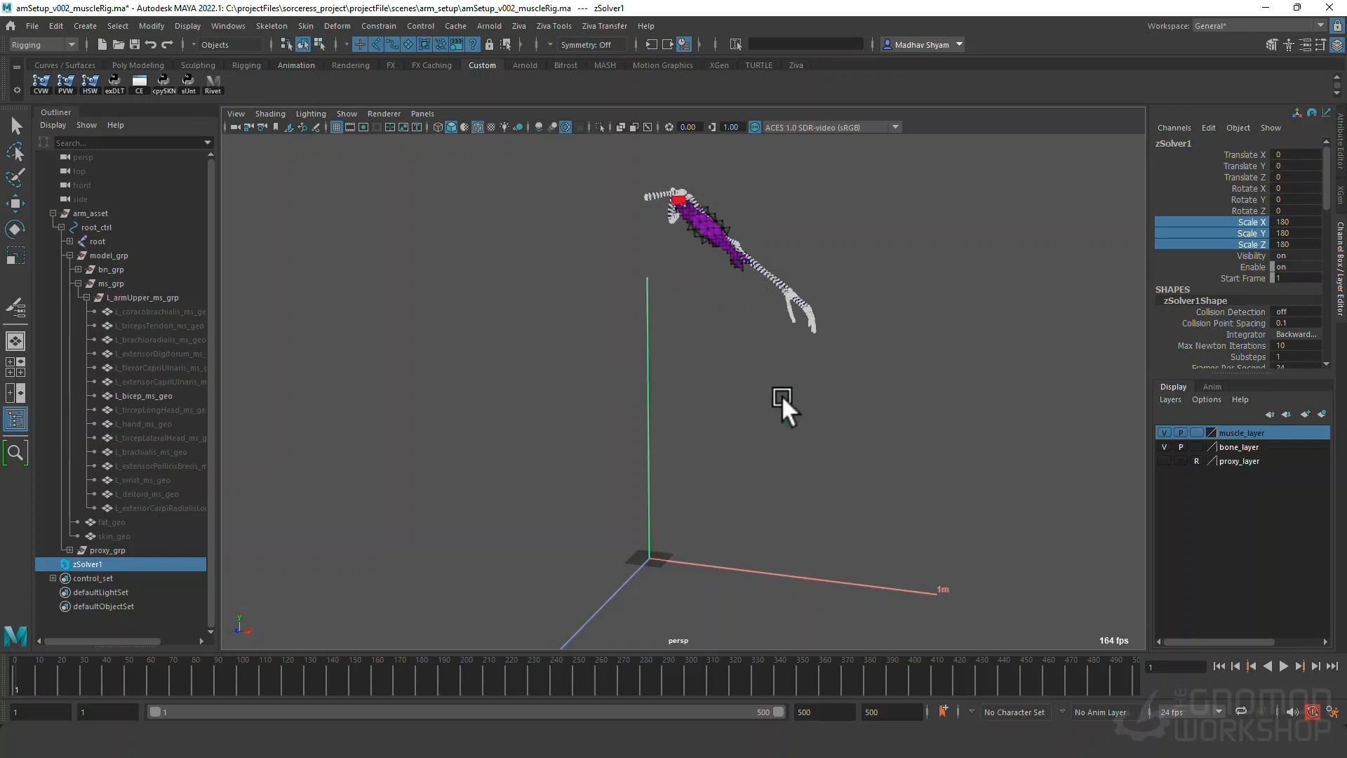
mouse_move(782, 394)
left_mouse_down("alt")
mouse_move(723, 388)
mouse_move(776, 388)
left_mouse_up("alt")
left_click(1291, 223)
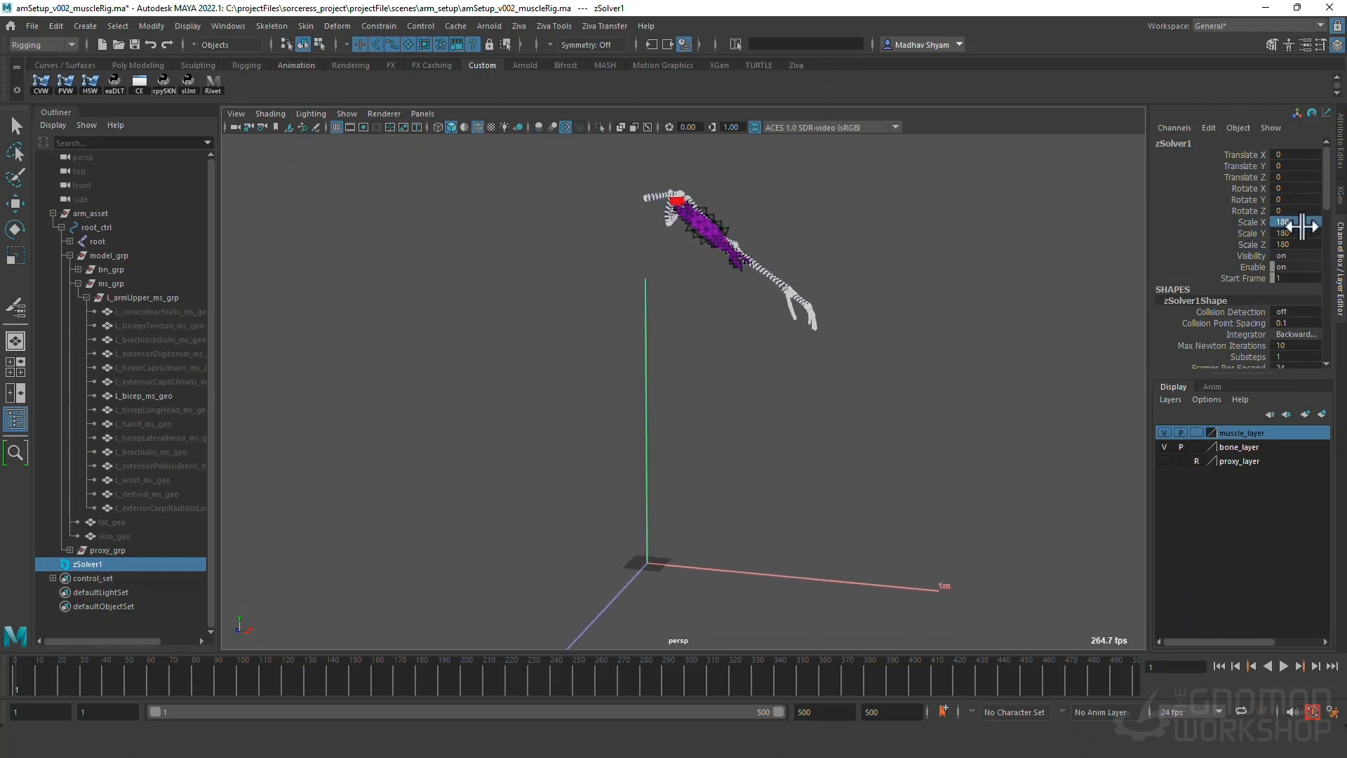
left_click_drag(1302, 226, 1300, 244)
type("150")
key("Return")
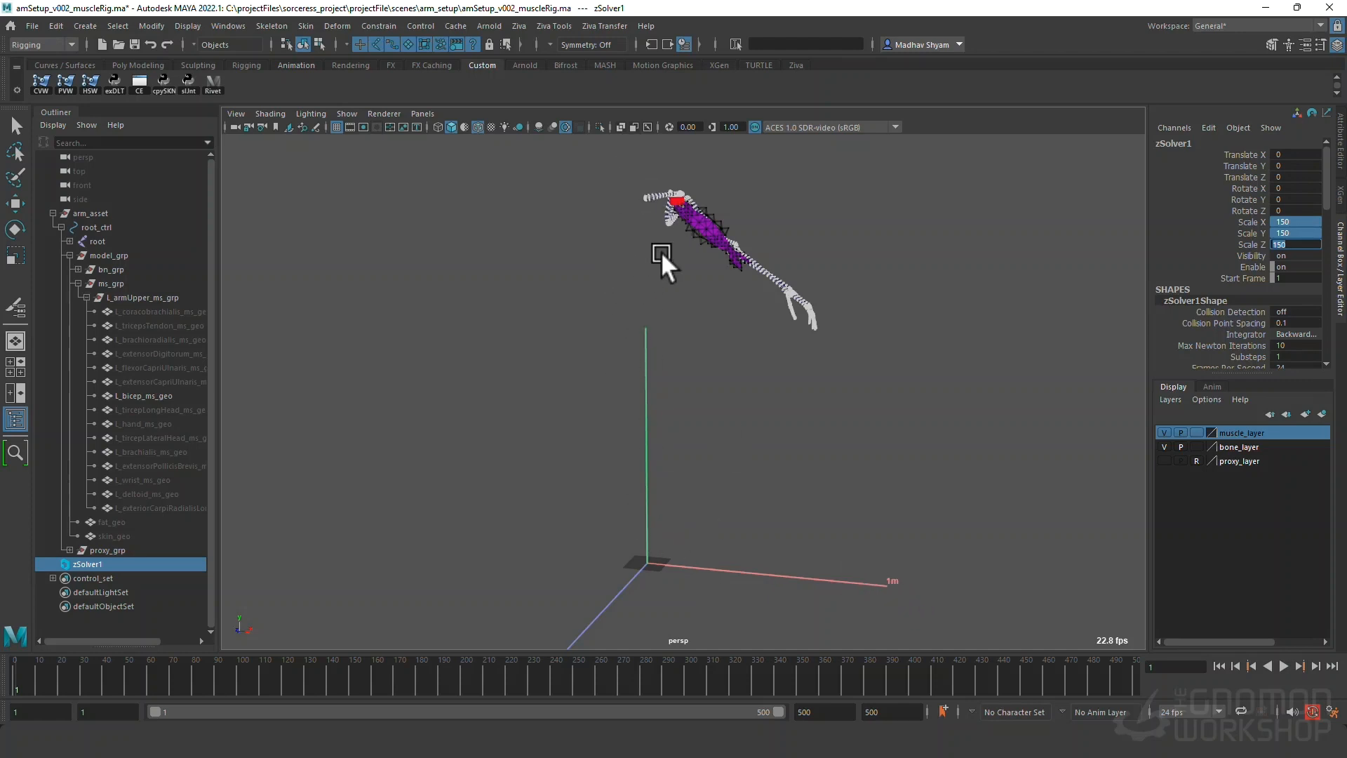
Turn on Collision Detection in zSolver1's shape attributes.
left_click_drag(661, 252, 686, 246, "alt")
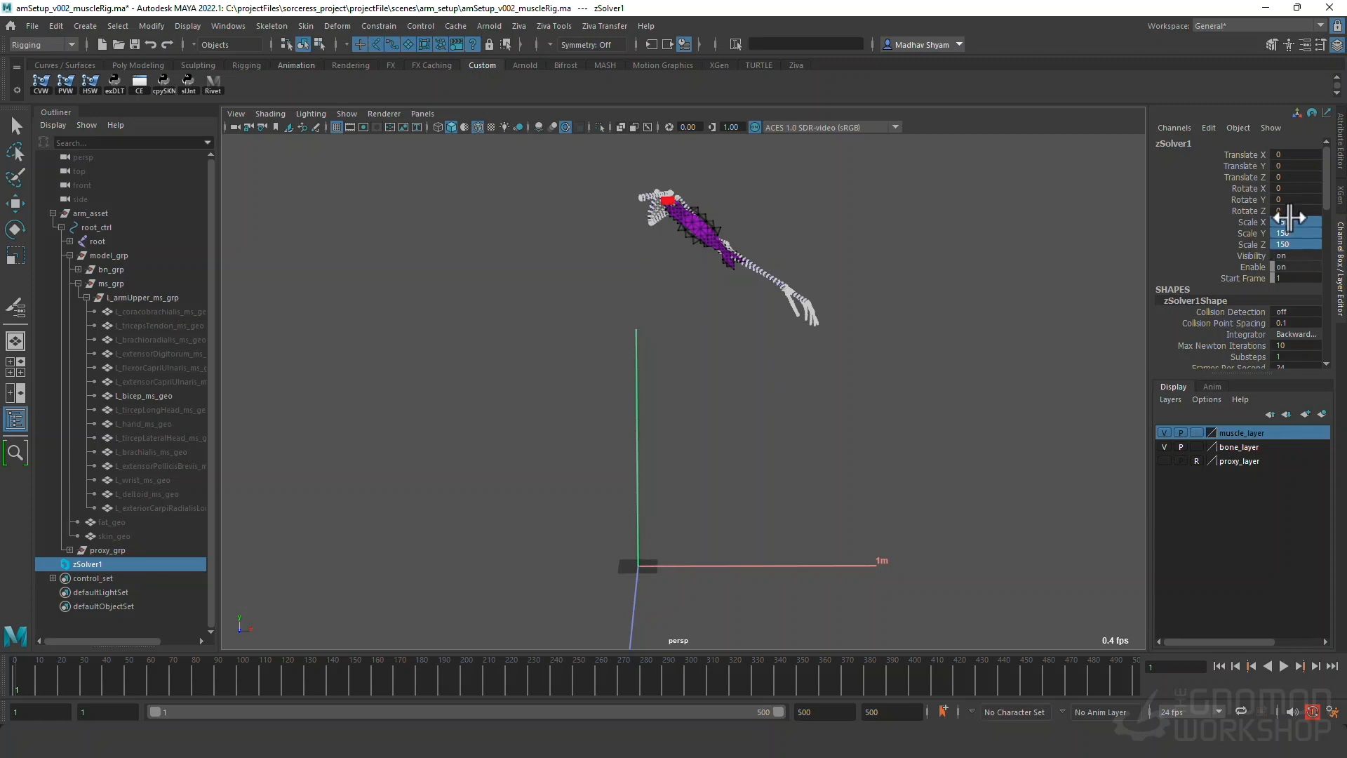
left_click_drag(772, 457, 747, 404, "alt")
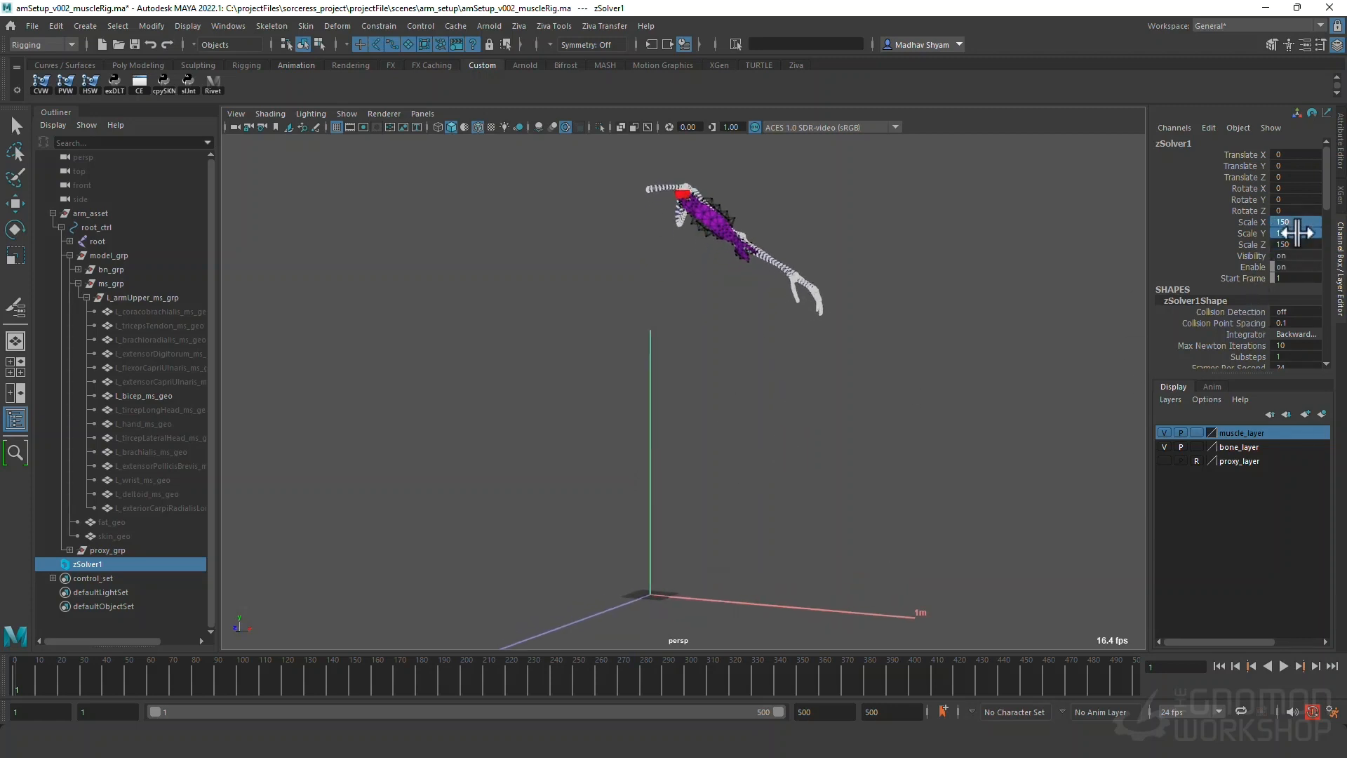
left_click(1259, 245)
middle_click_drag(803, 466, 803, 430, "alt")
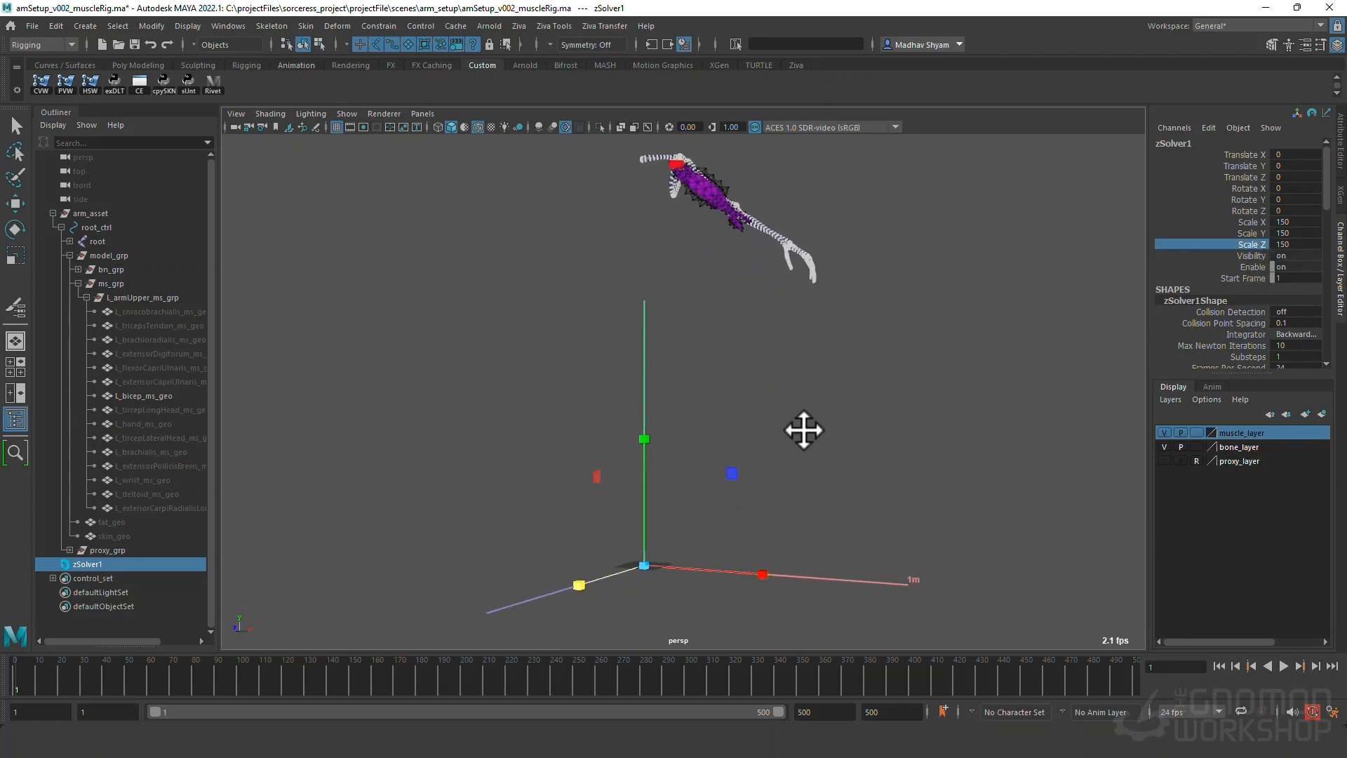
scroll(1261, 301, "down", 2)
scroll(1239, 316, "down", 2)
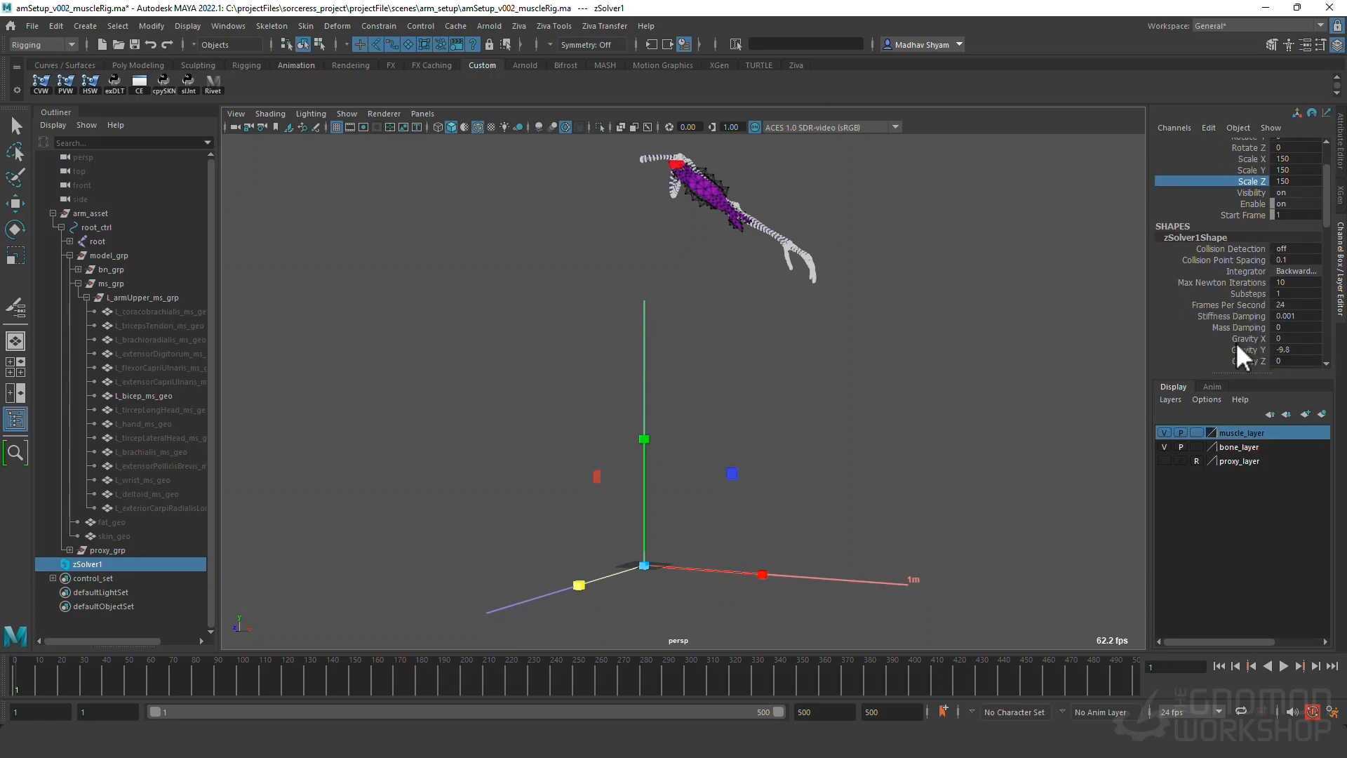
scroll(1234, 316, "down", 4)
left_click(1242, 185)
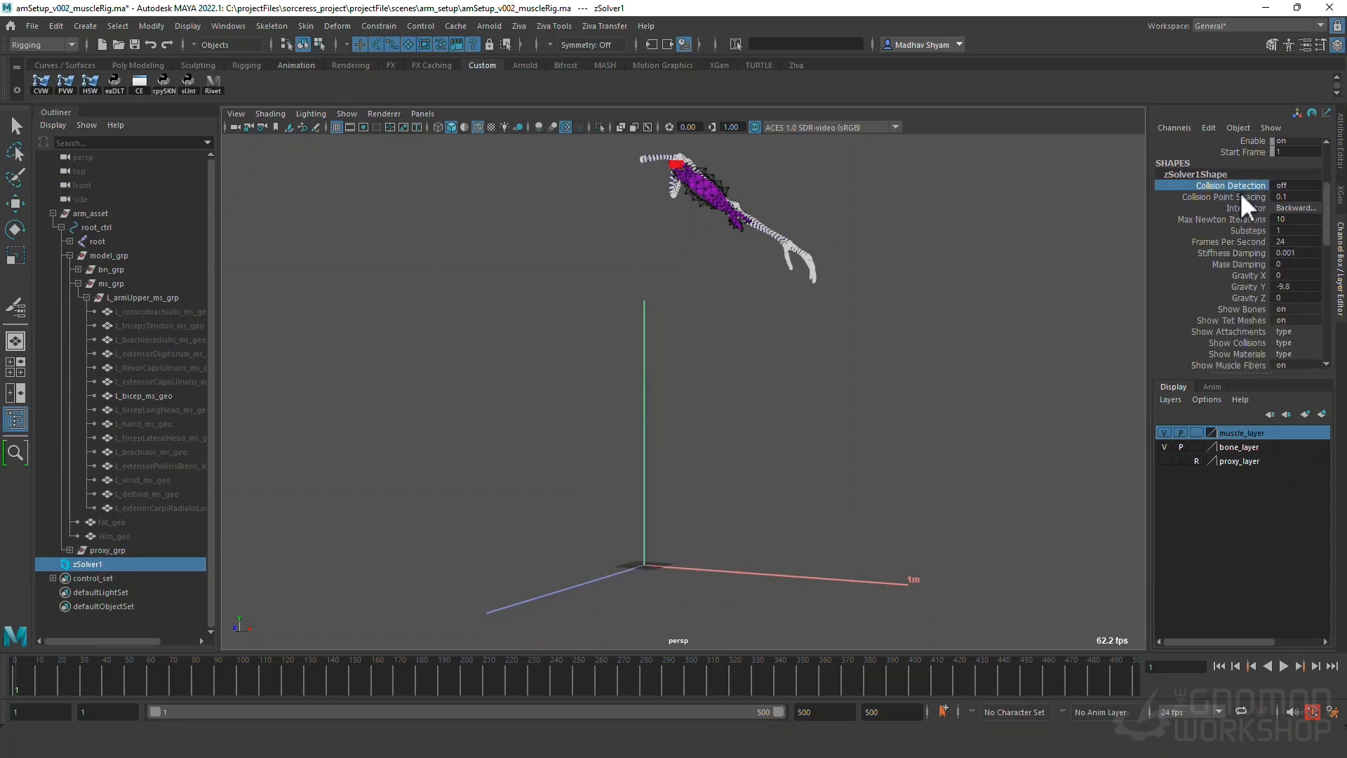
left_click(1253, 196)
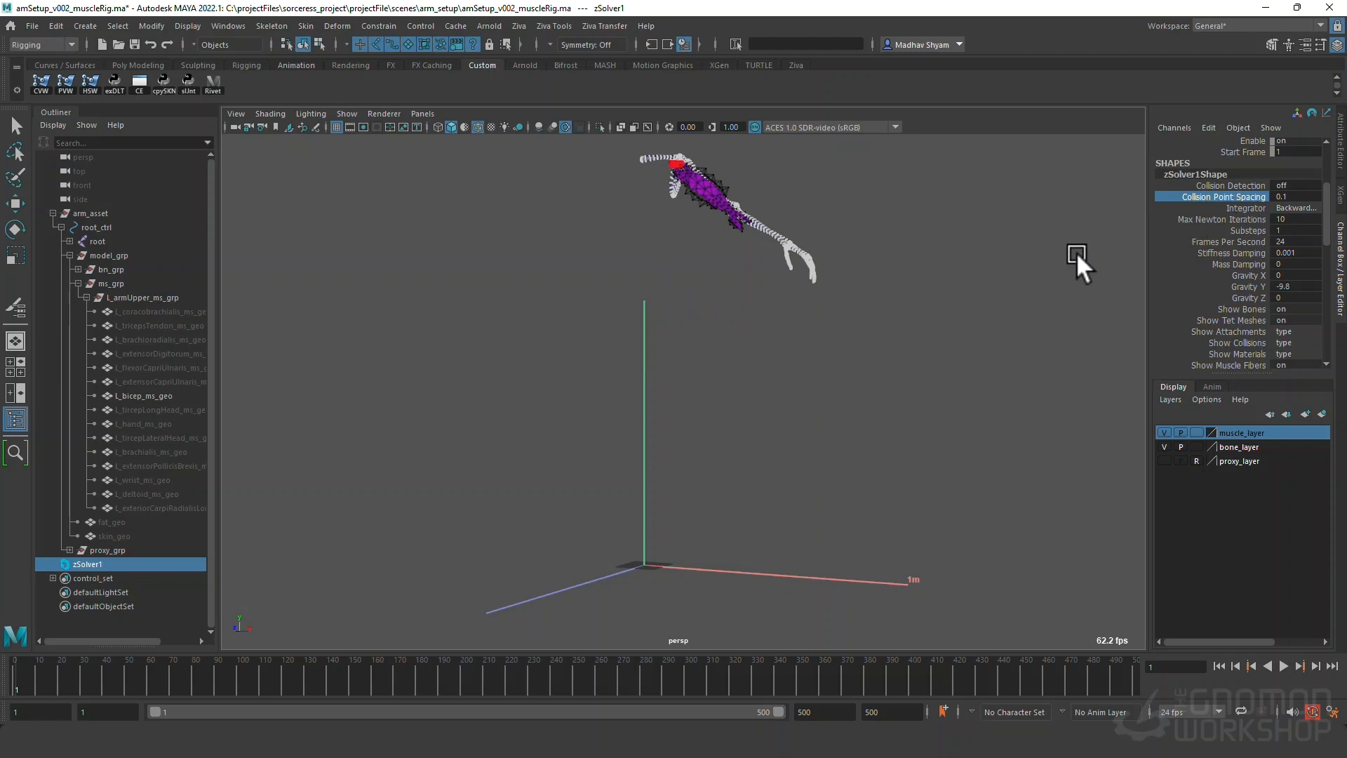
middle_click_drag(774, 310, 788, 371, "alt")
left_click(1289, 186)
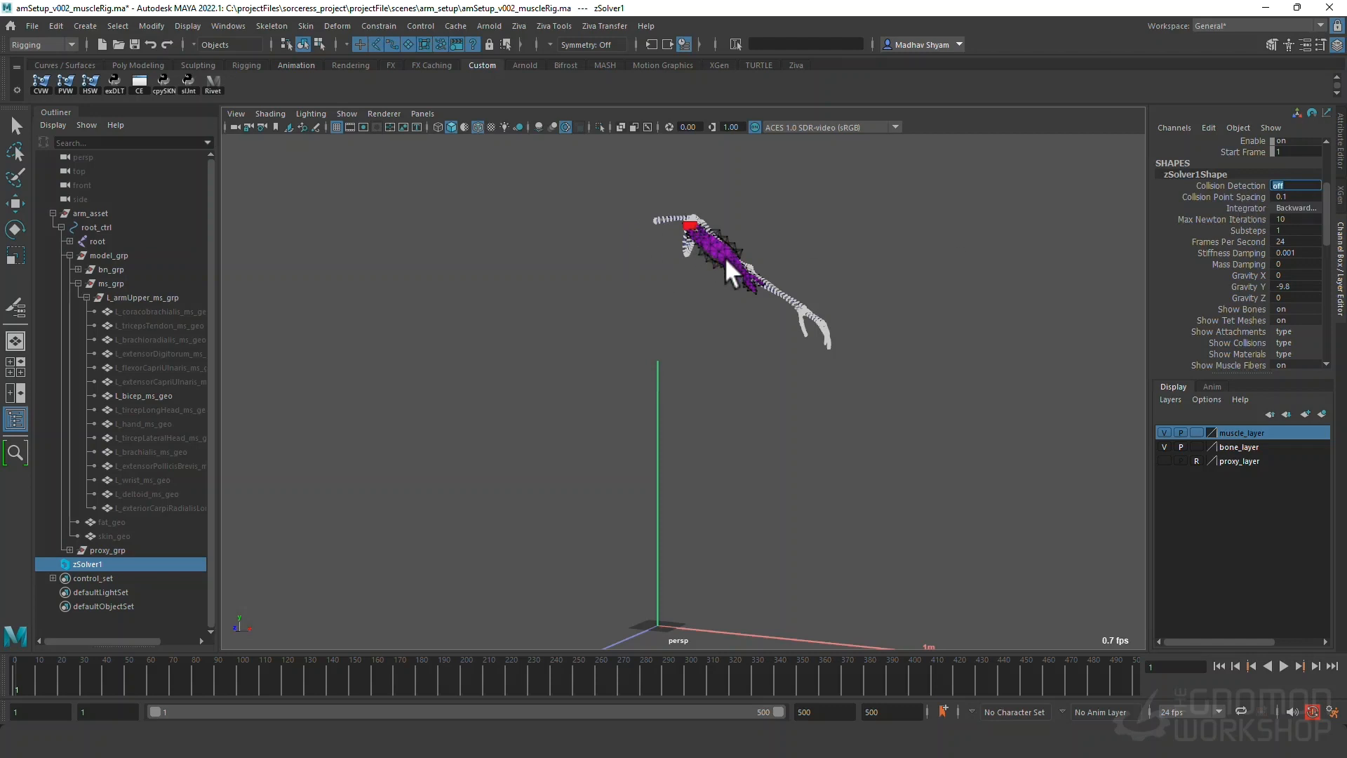
type("1")
Review the solver's Collision Point Spacing, Max Newton Iterations, Substeps and Gravity attributes.
left_click(1251, 195)
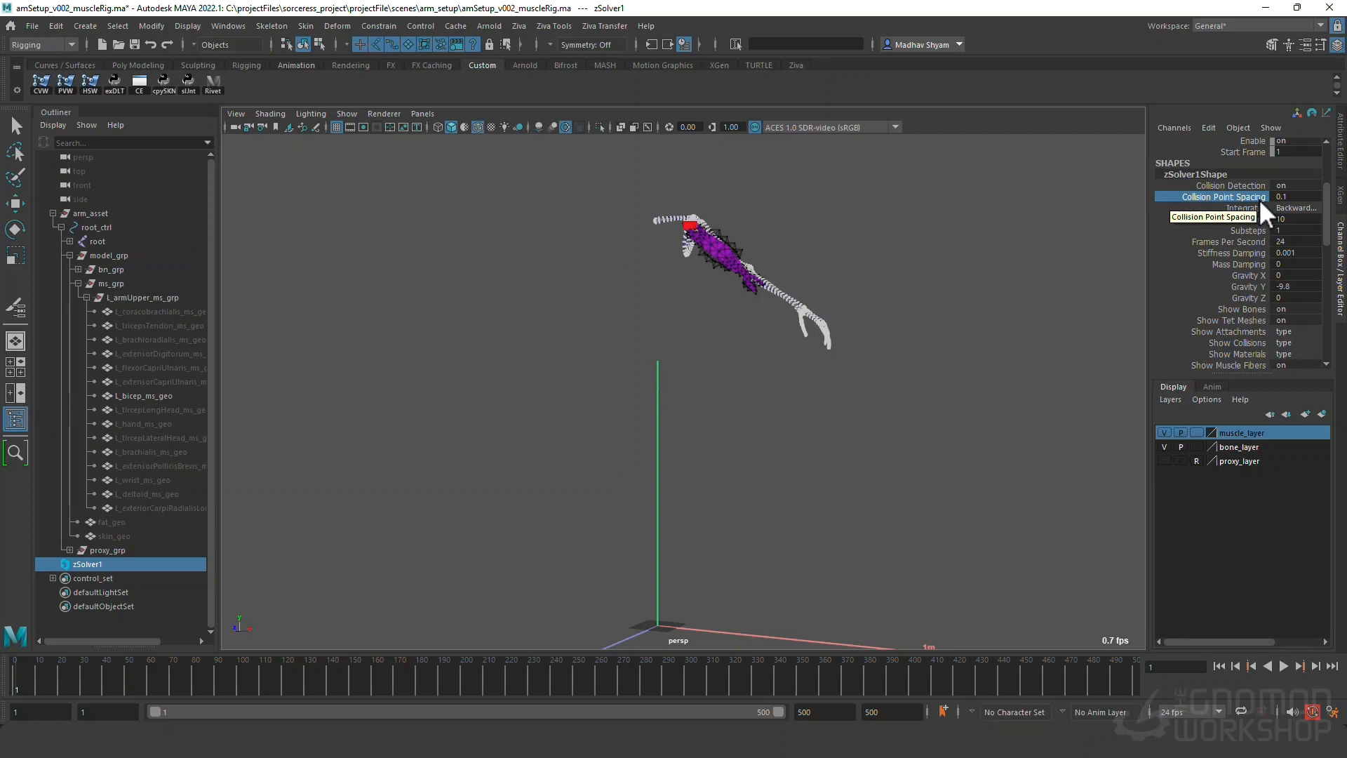
left_click(1284, 196)
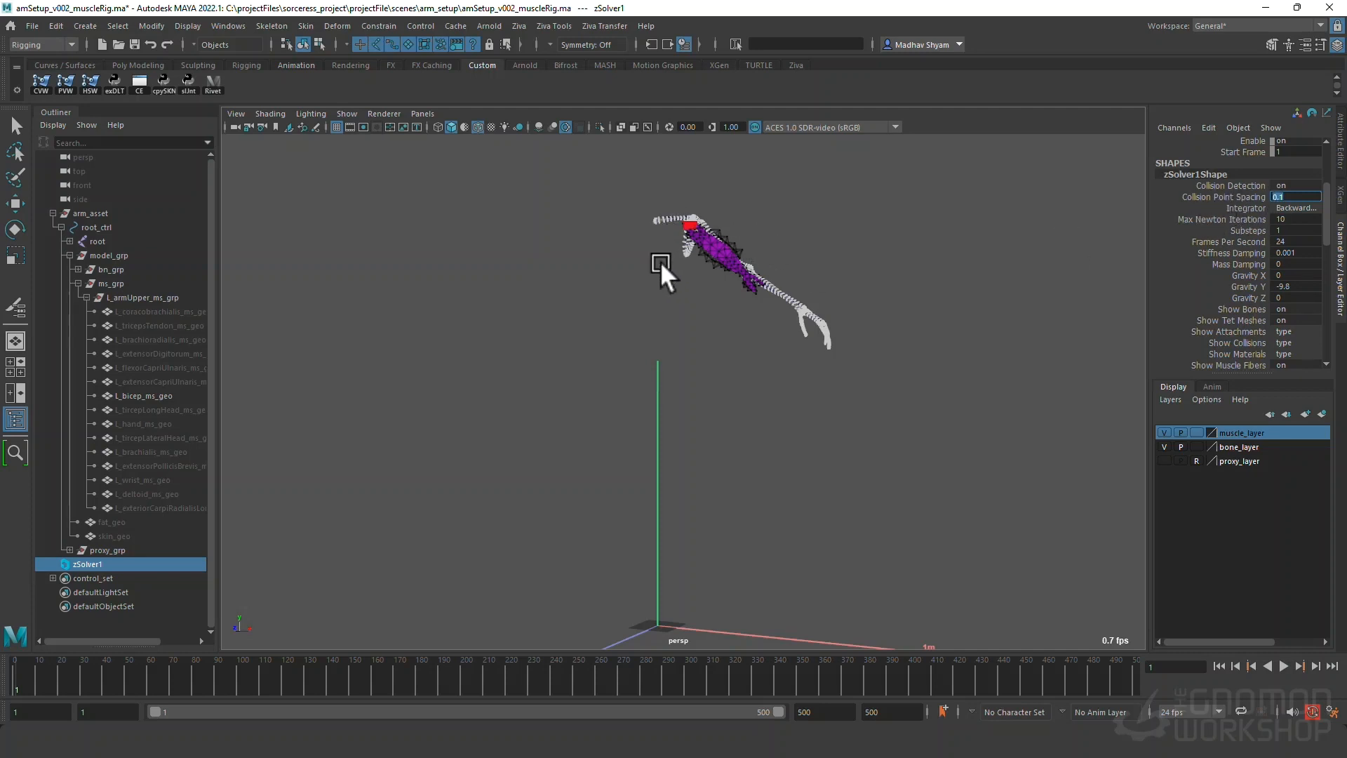
left_click(1245, 227)
left_click_drag(1249, 218, 1249, 229)
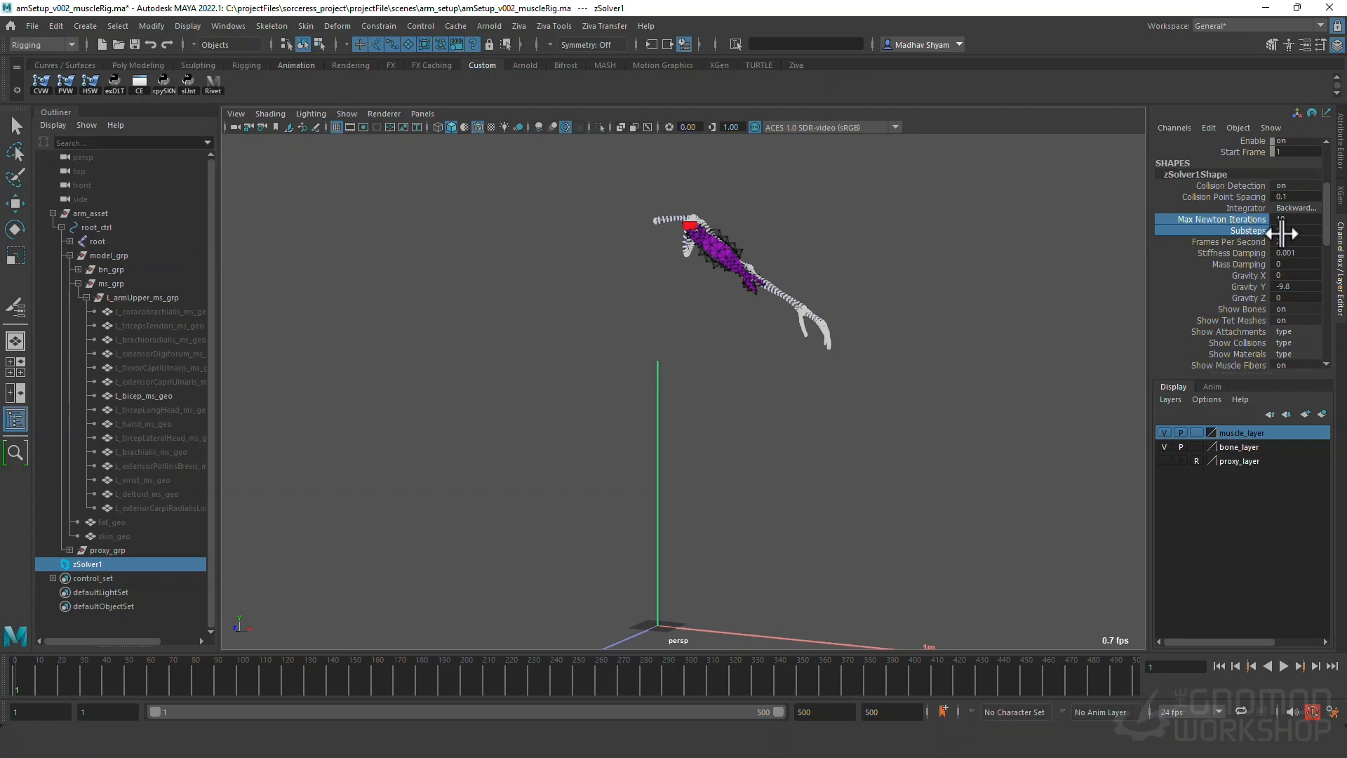
left_click(1281, 231)
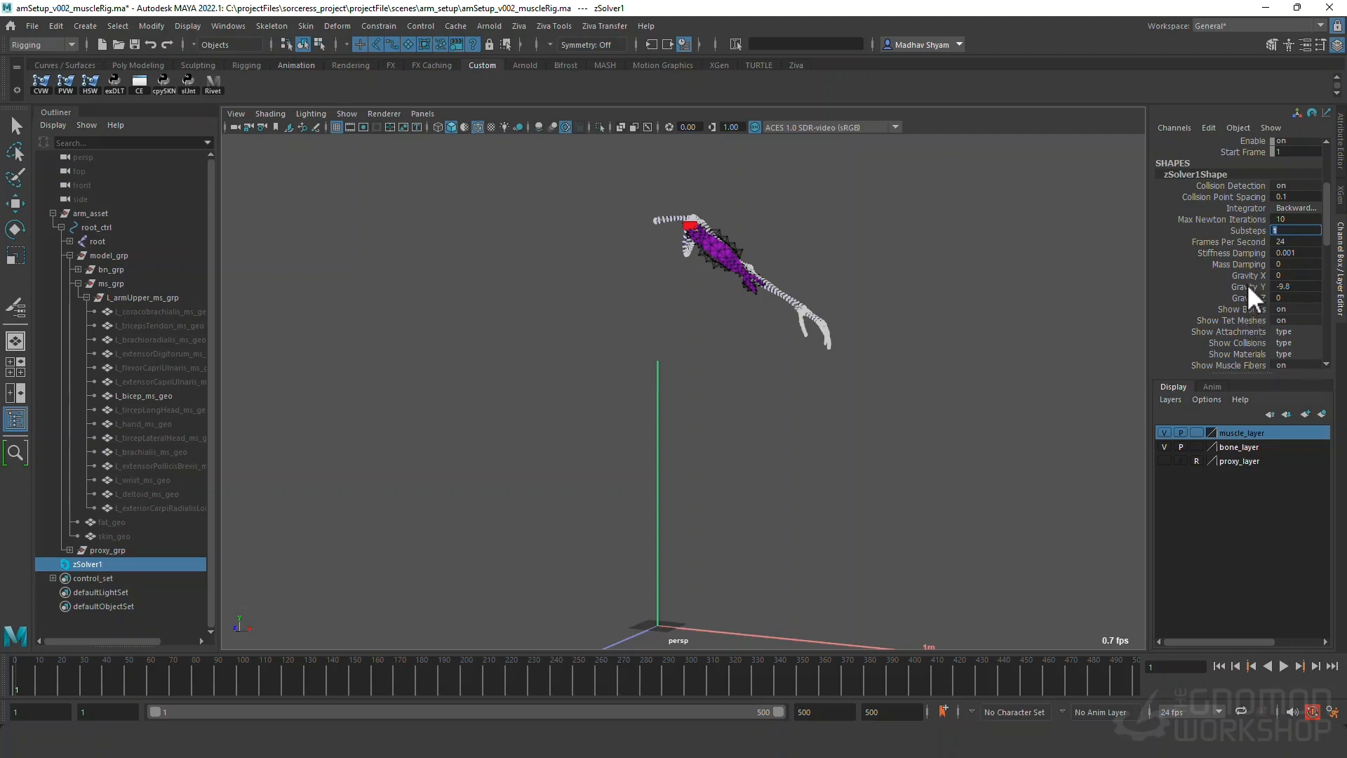
left_click_drag(1250, 276, 1253, 310)
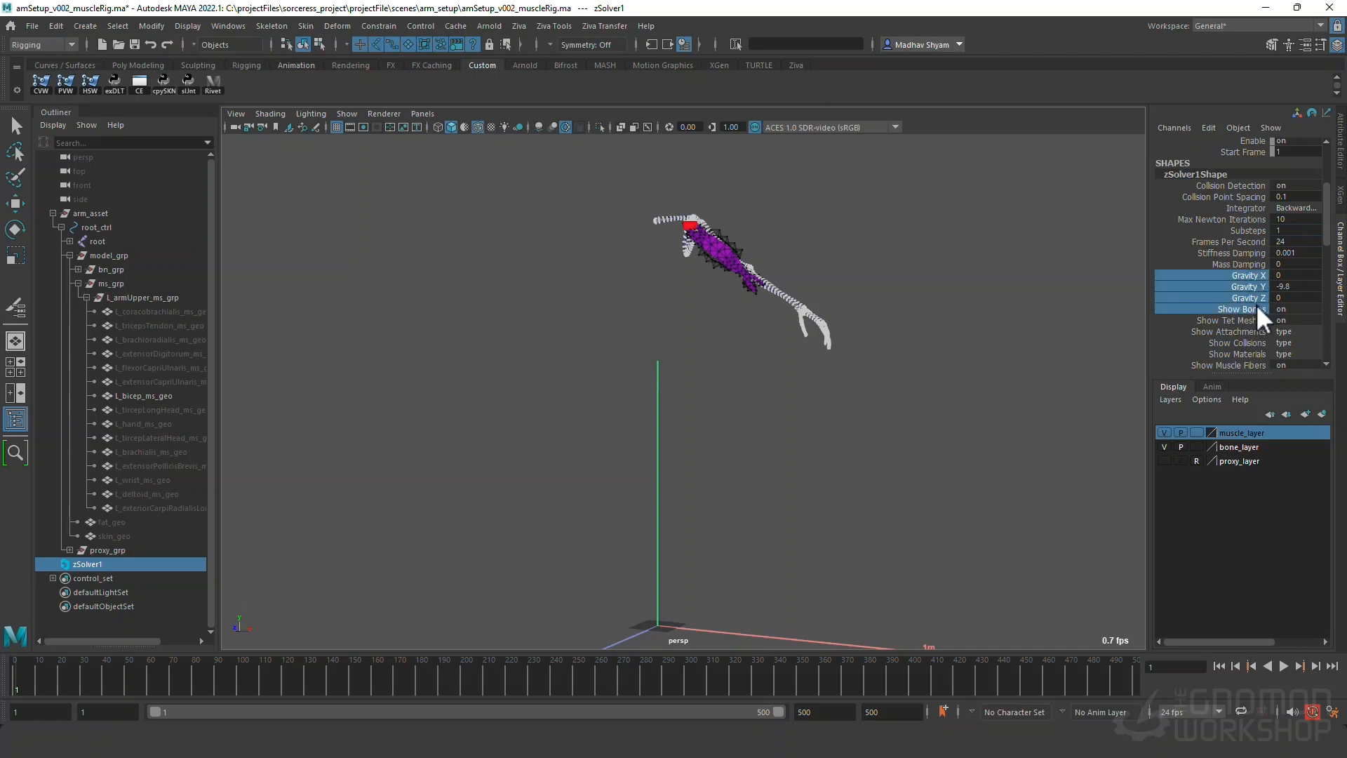
Review the solver's display attributes from Show Bones to Show Materials, then its Start Frame.
scroll(1257, 309, "down", 3)
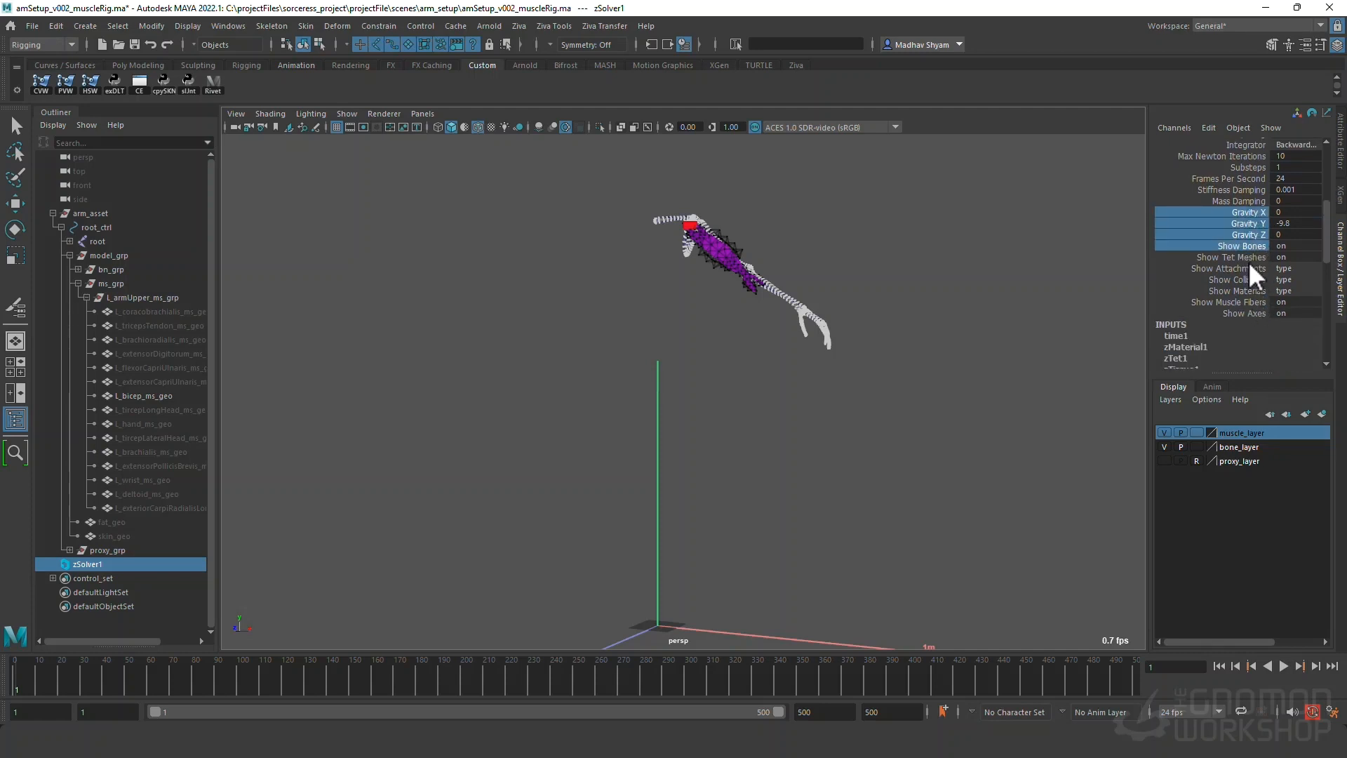
left_click_drag(1248, 244, 1251, 291)
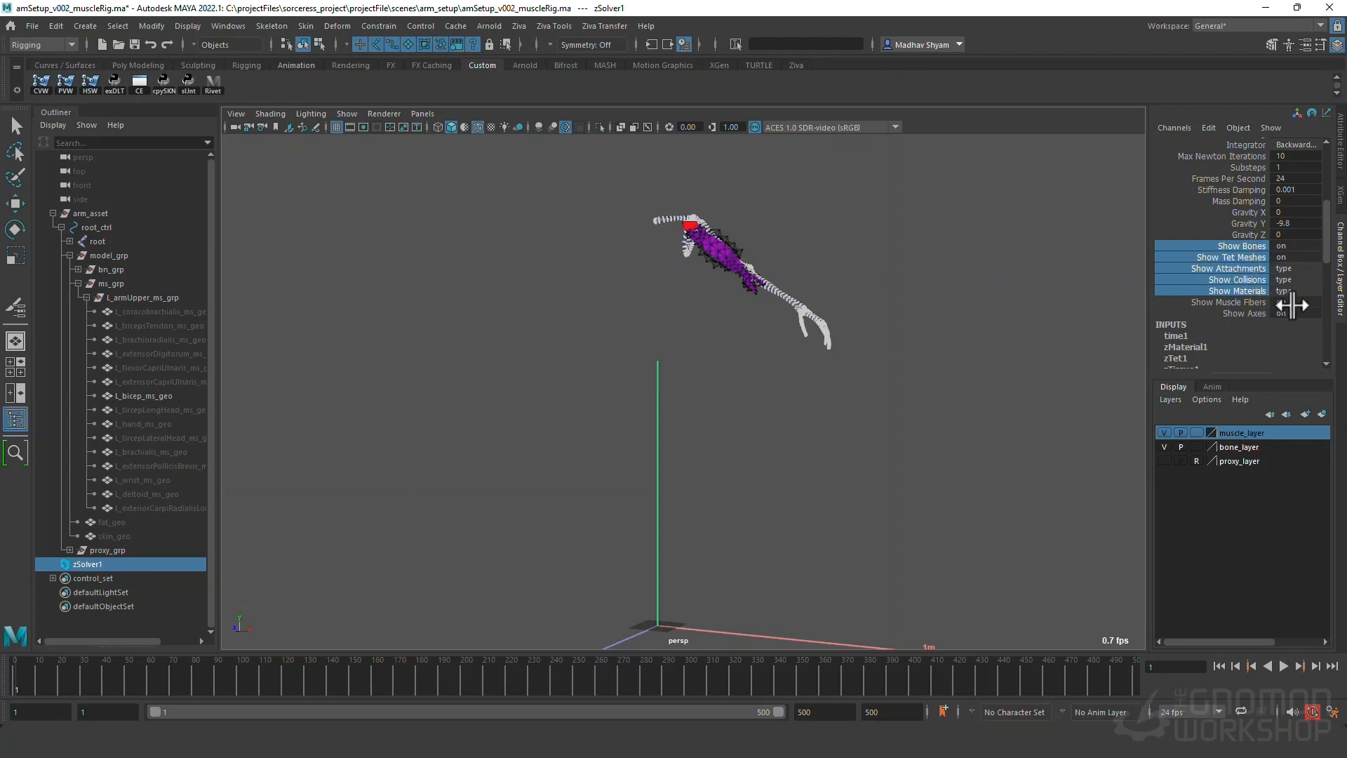
left_click(1235, 258)
middle_click_drag(725, 272, 793, 295)
left_click(1252, 246)
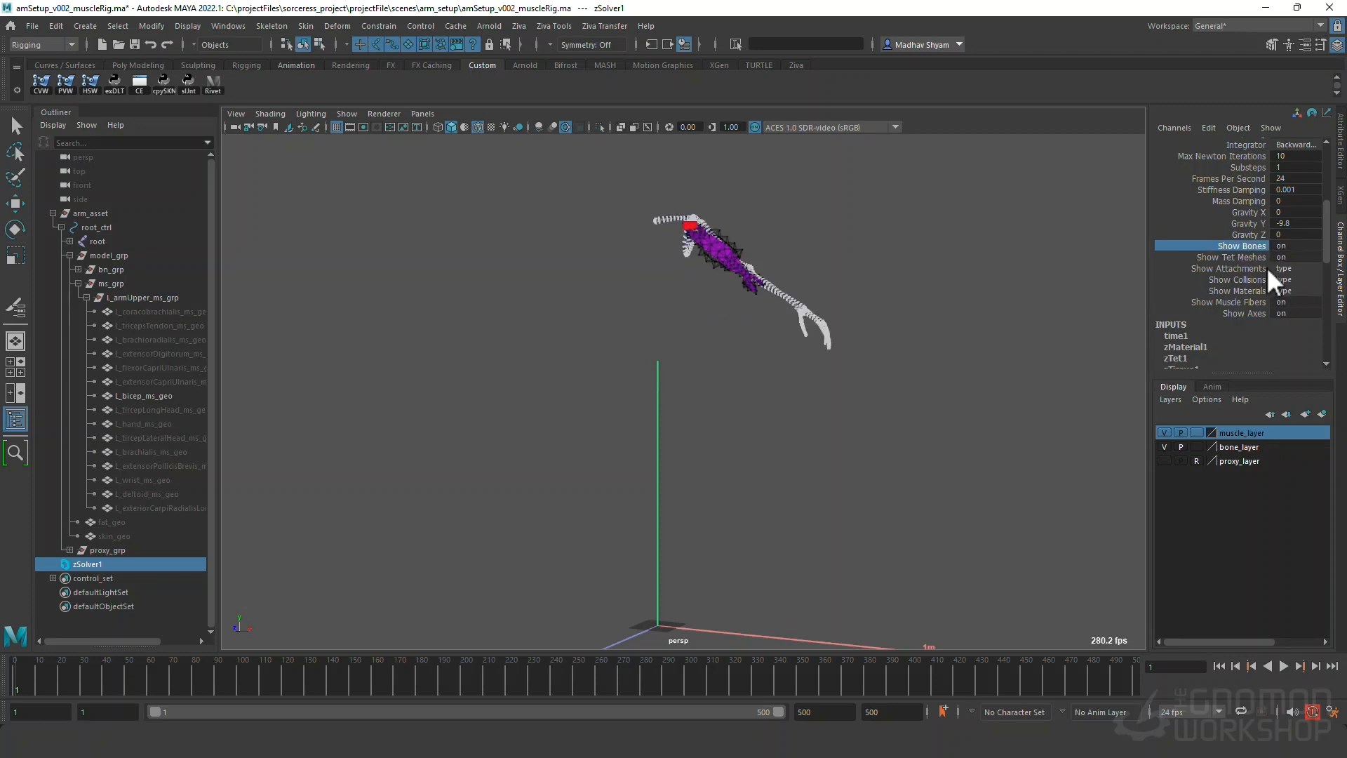
left_click(1292, 267)
left_click(1288, 281)
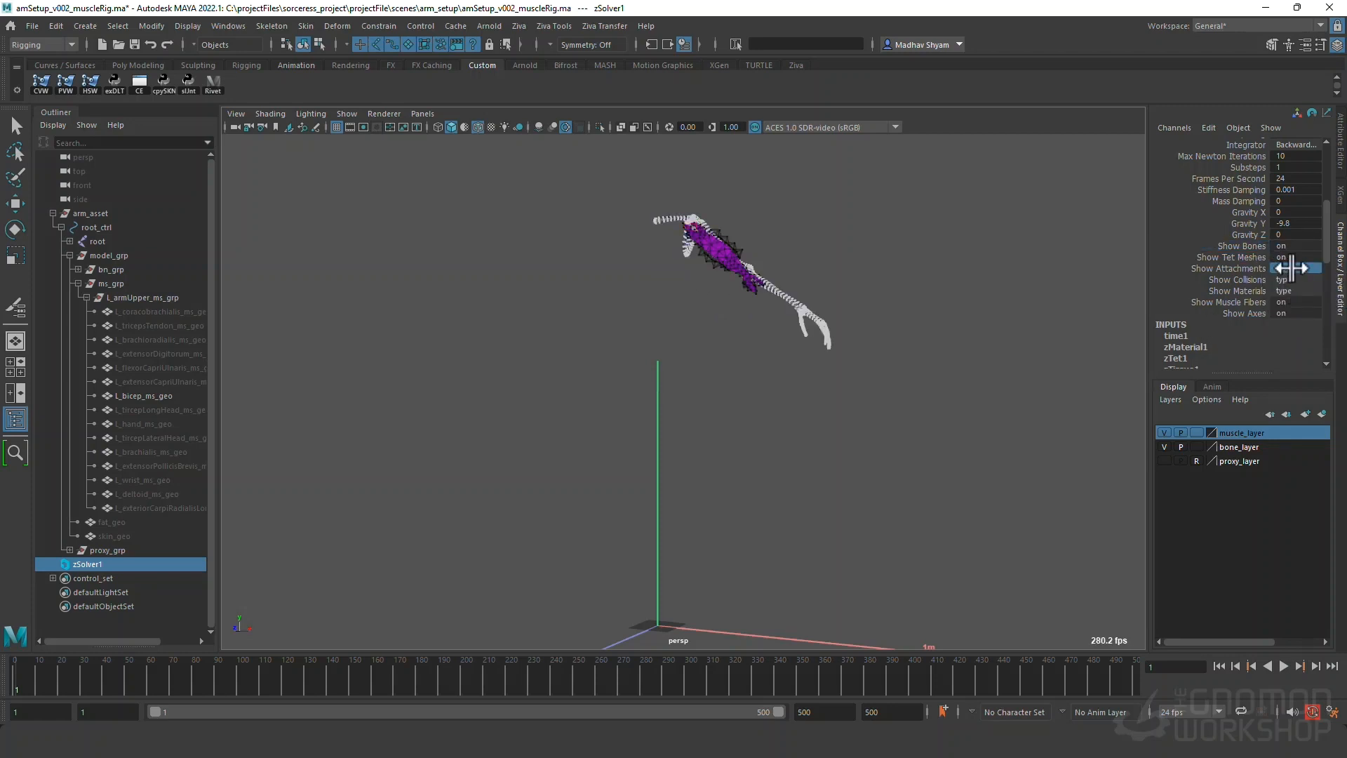
left_click(1290, 267)
left_click(1289, 291)
scroll(1232, 149, "up", 5)
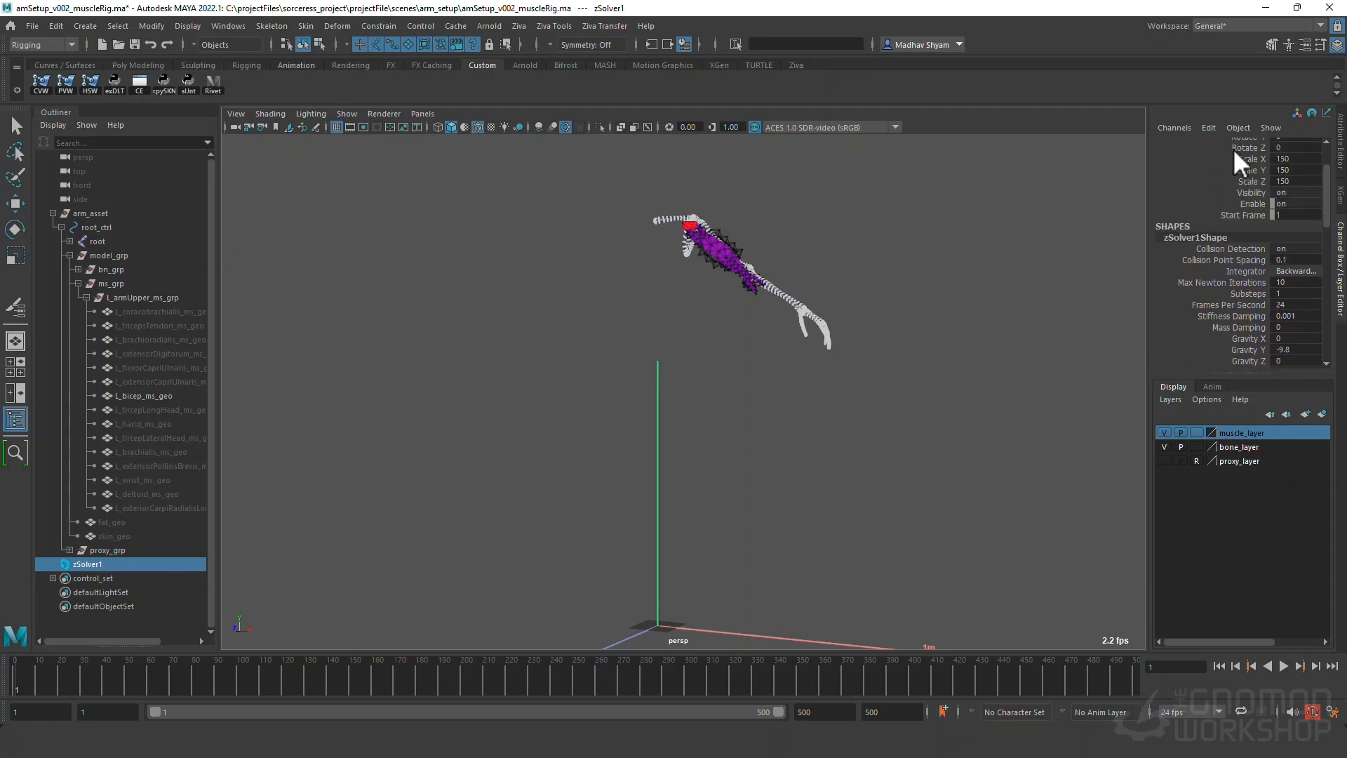
scroll(1243, 246, "up", 3)
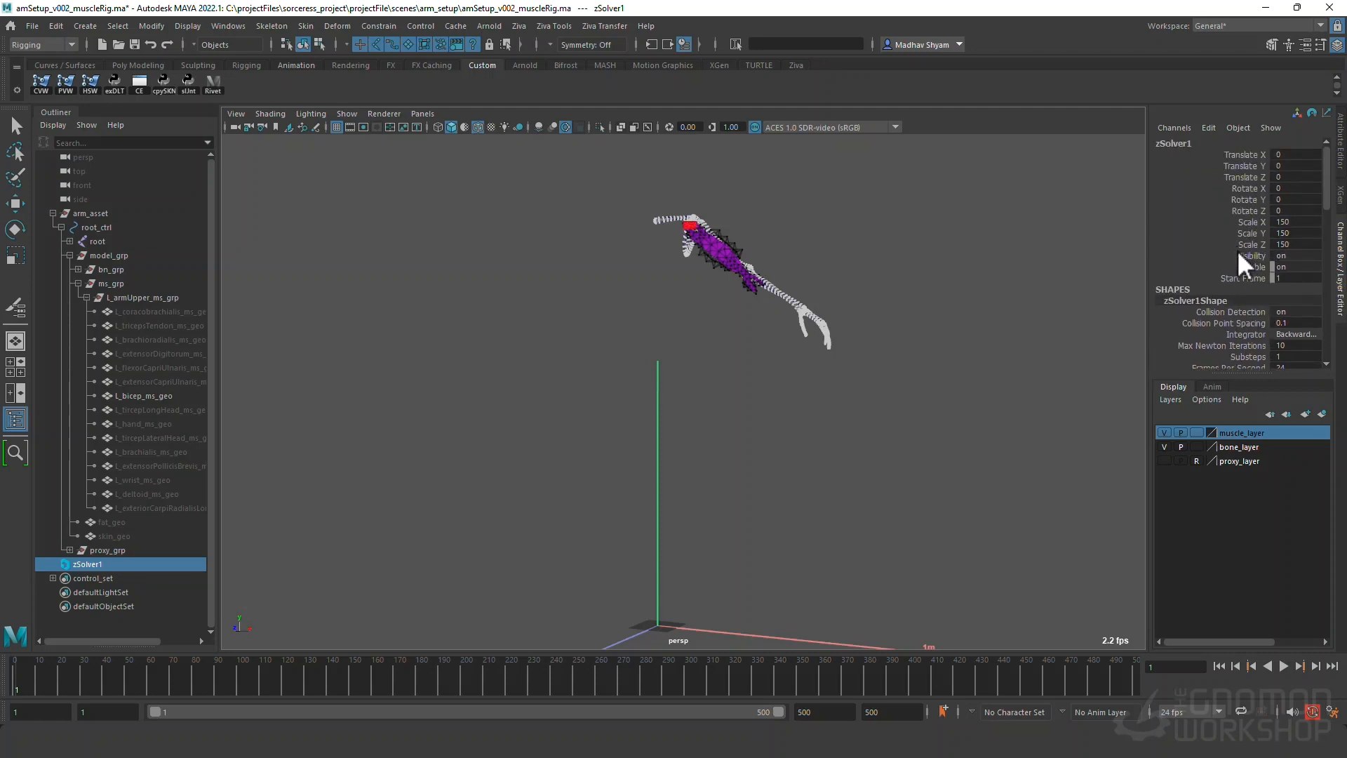
scroll(1237, 301, "down", 2)
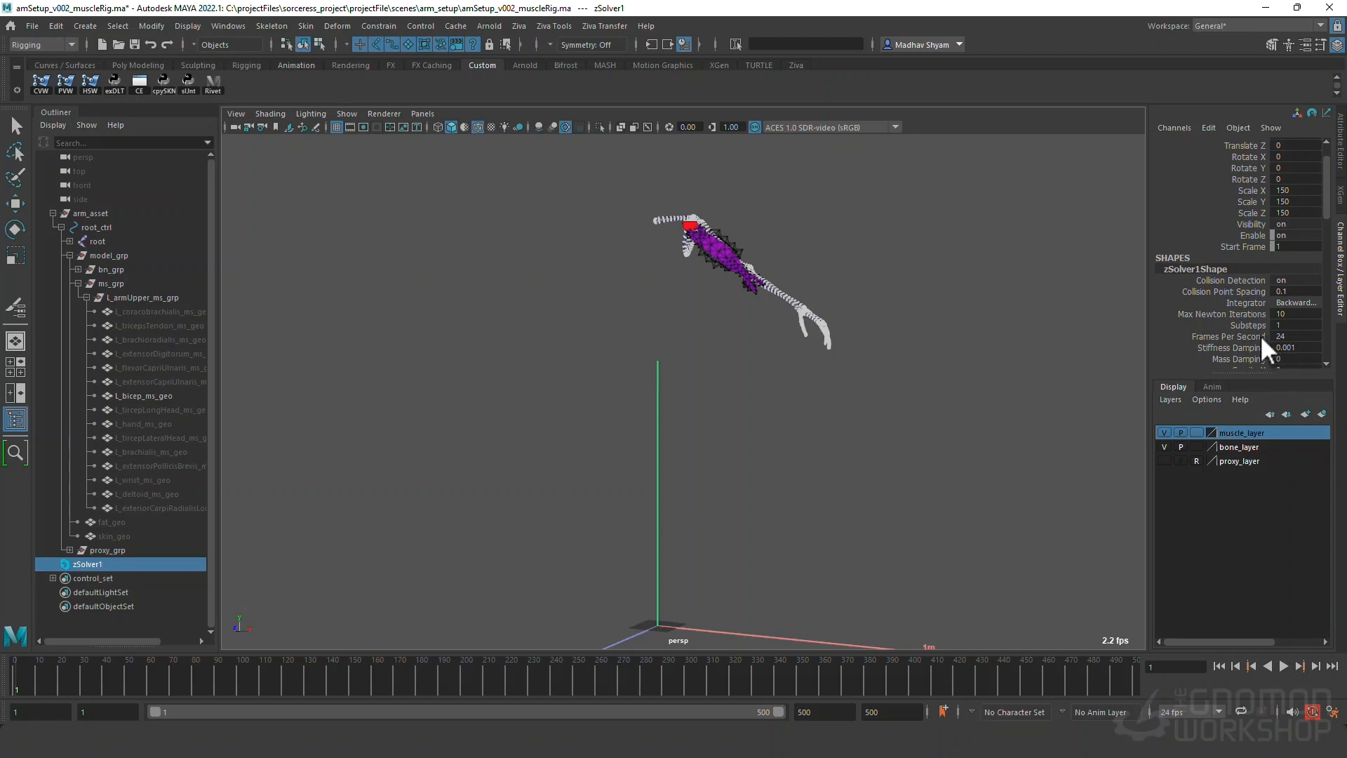
scroll(1250, 304, "up", 2)
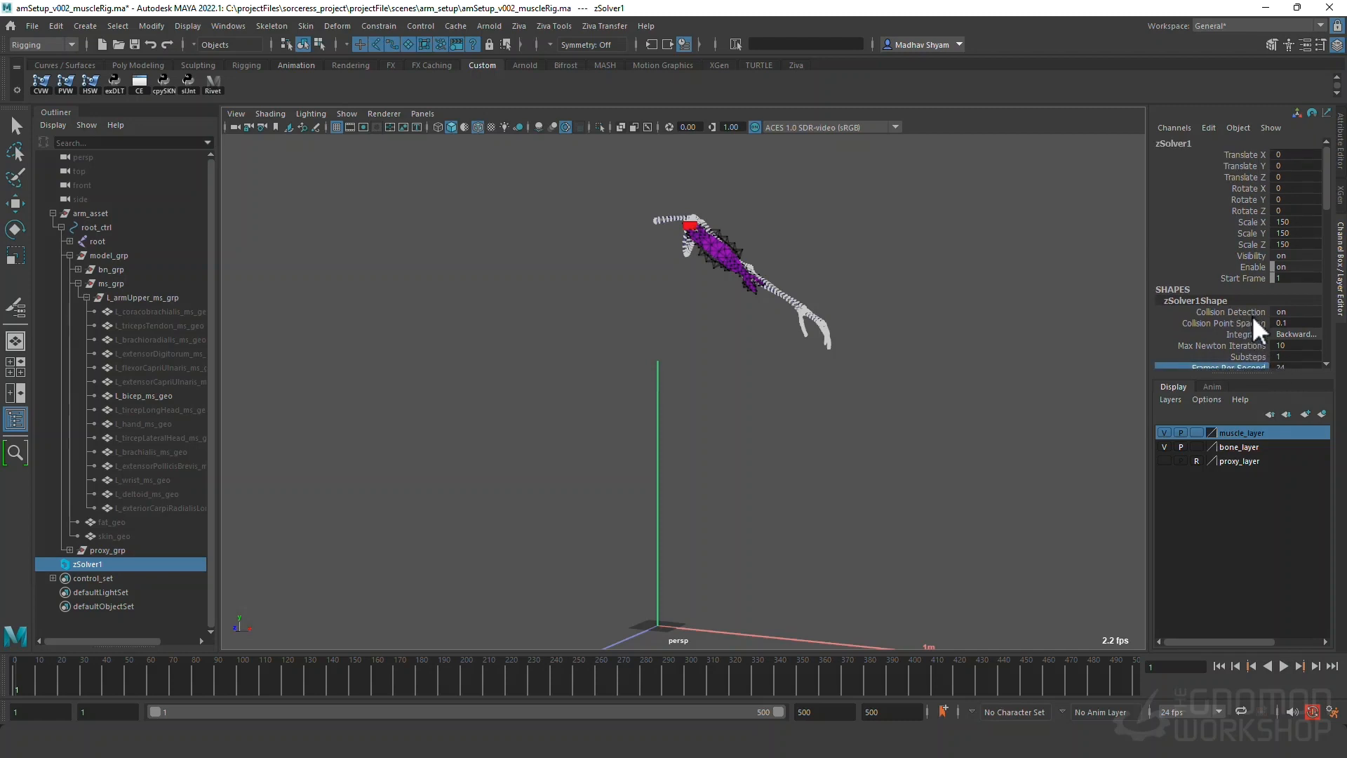
left_click(1248, 280)
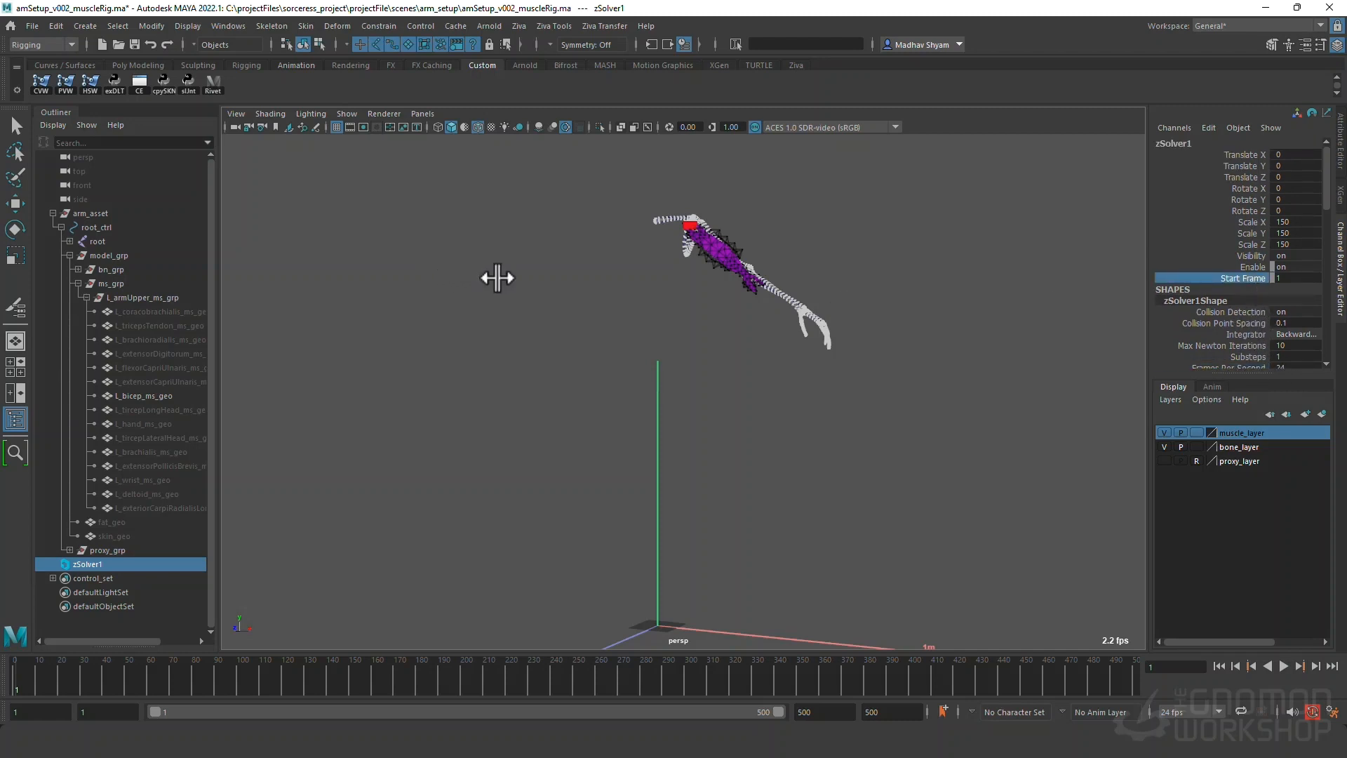
Select the bicep, play the simulation to check its motion under the new solver settings, and return to the first frame.
left_click_drag(496, 277, 755, 451, "alt")
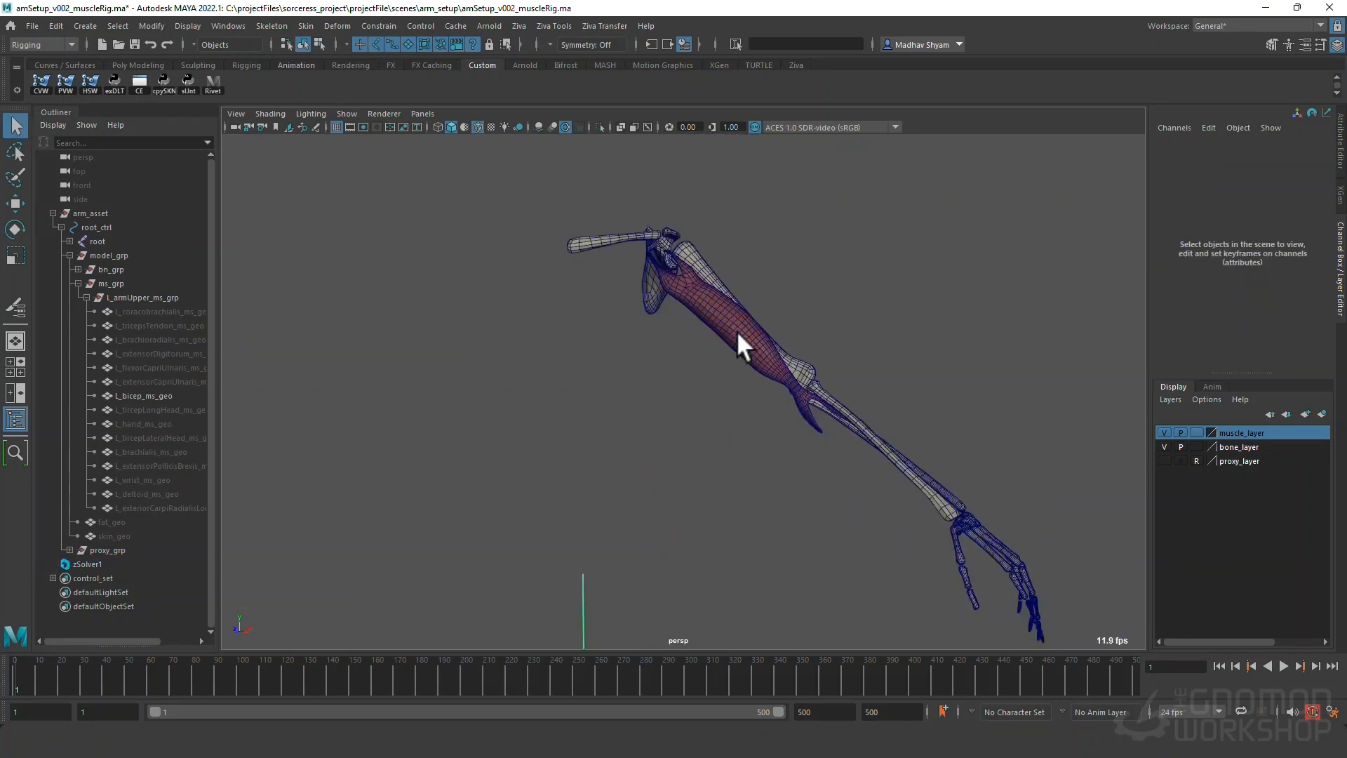
left_click(743, 346)
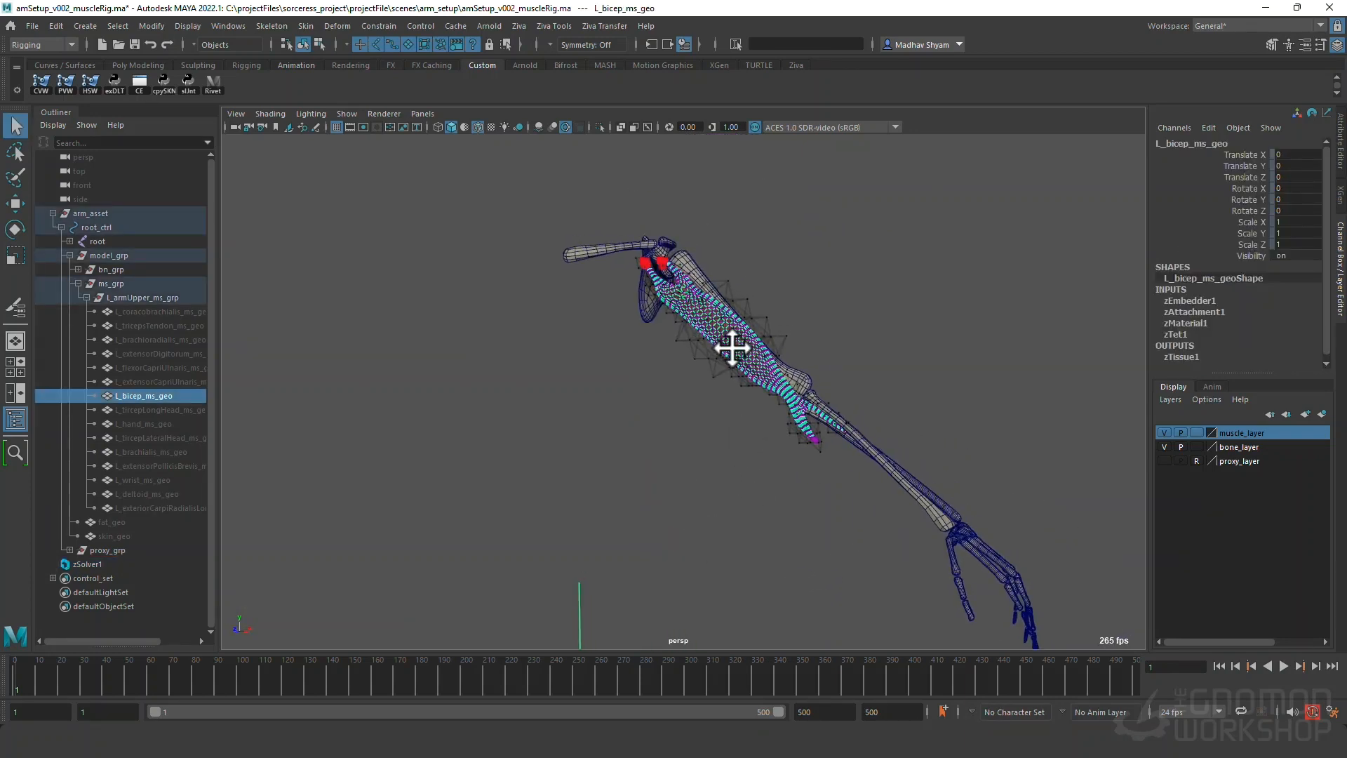
right_click_drag(730, 349, 779, 485, "alt")
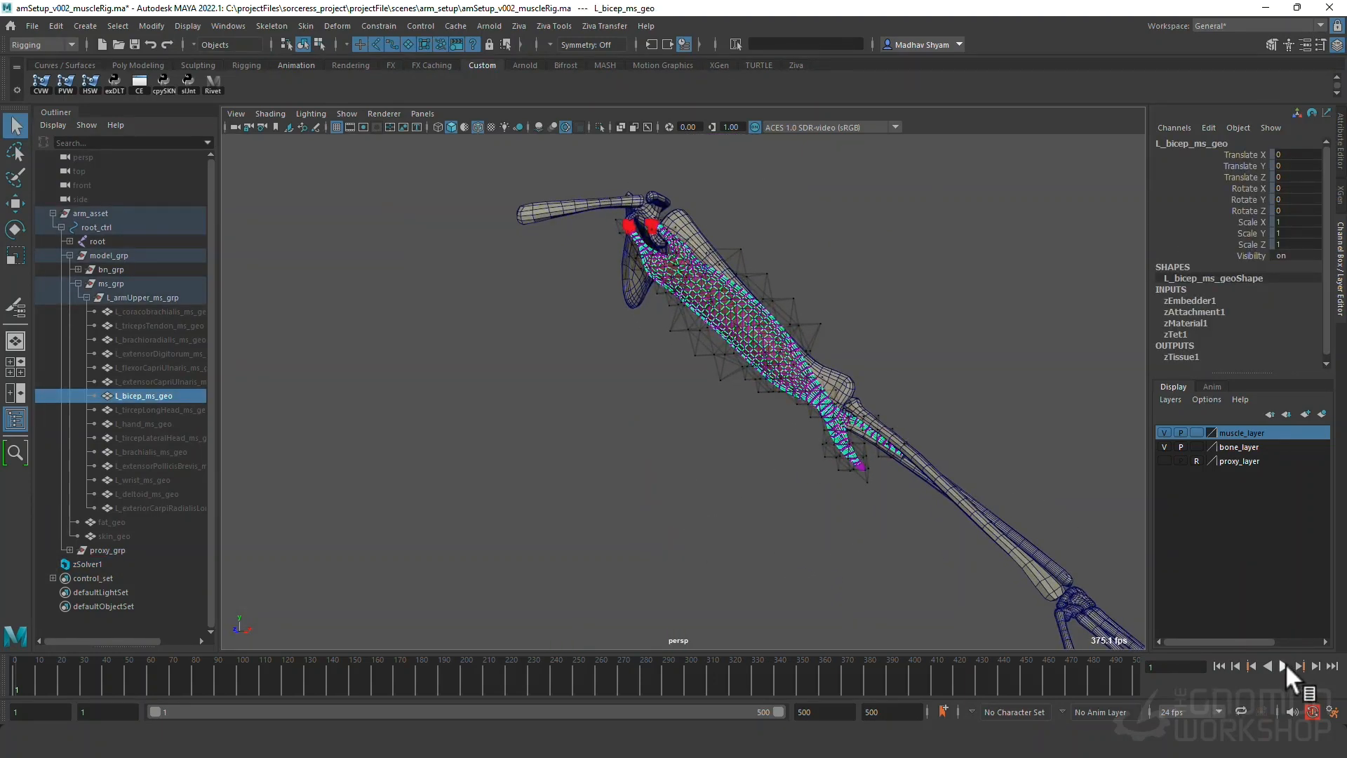
left_click_drag(815, 339, 764, 337, "alt")
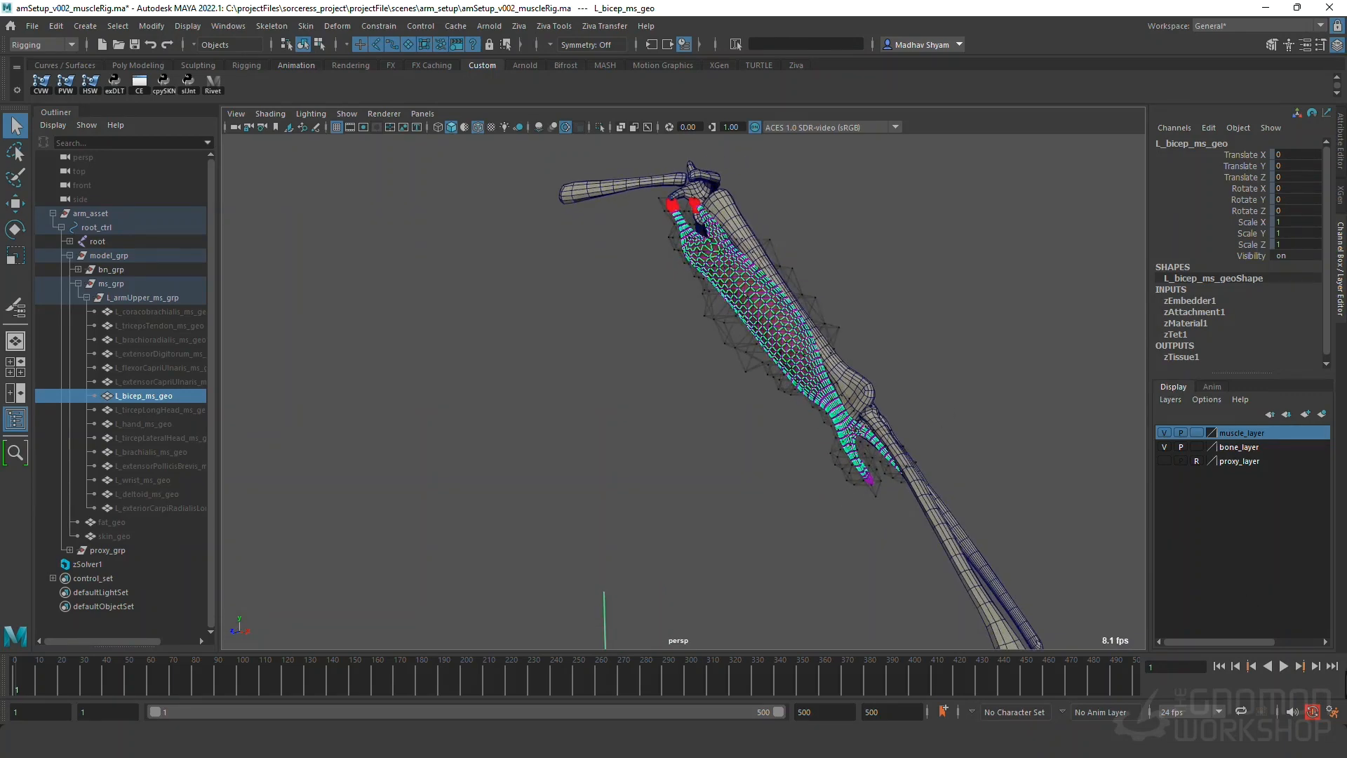
left_click(1284, 665)
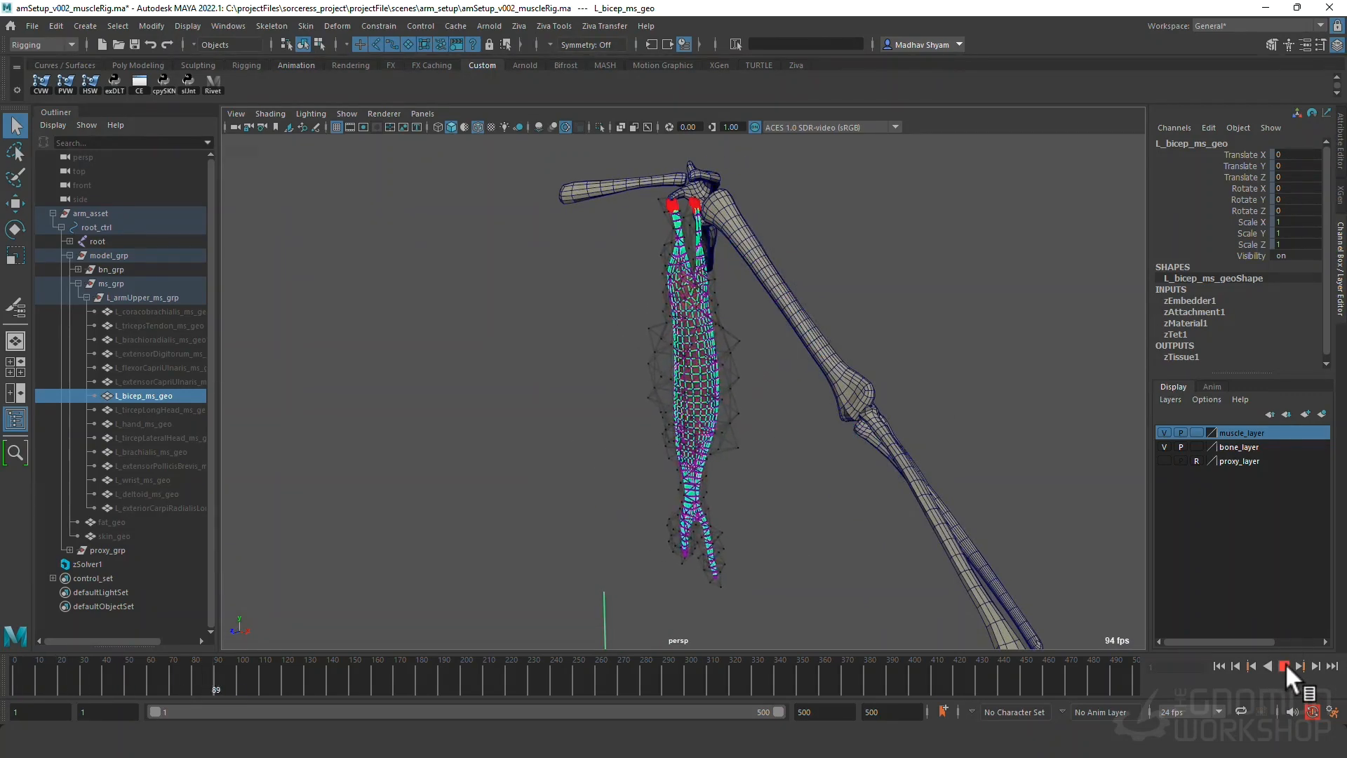
left_click(1218, 665)
Select the bicep vertices along the lower tendon branch that lies against the radius, removing the ones nearest the elbow.
left_click_drag(690, 430, 760, 376, "alt")
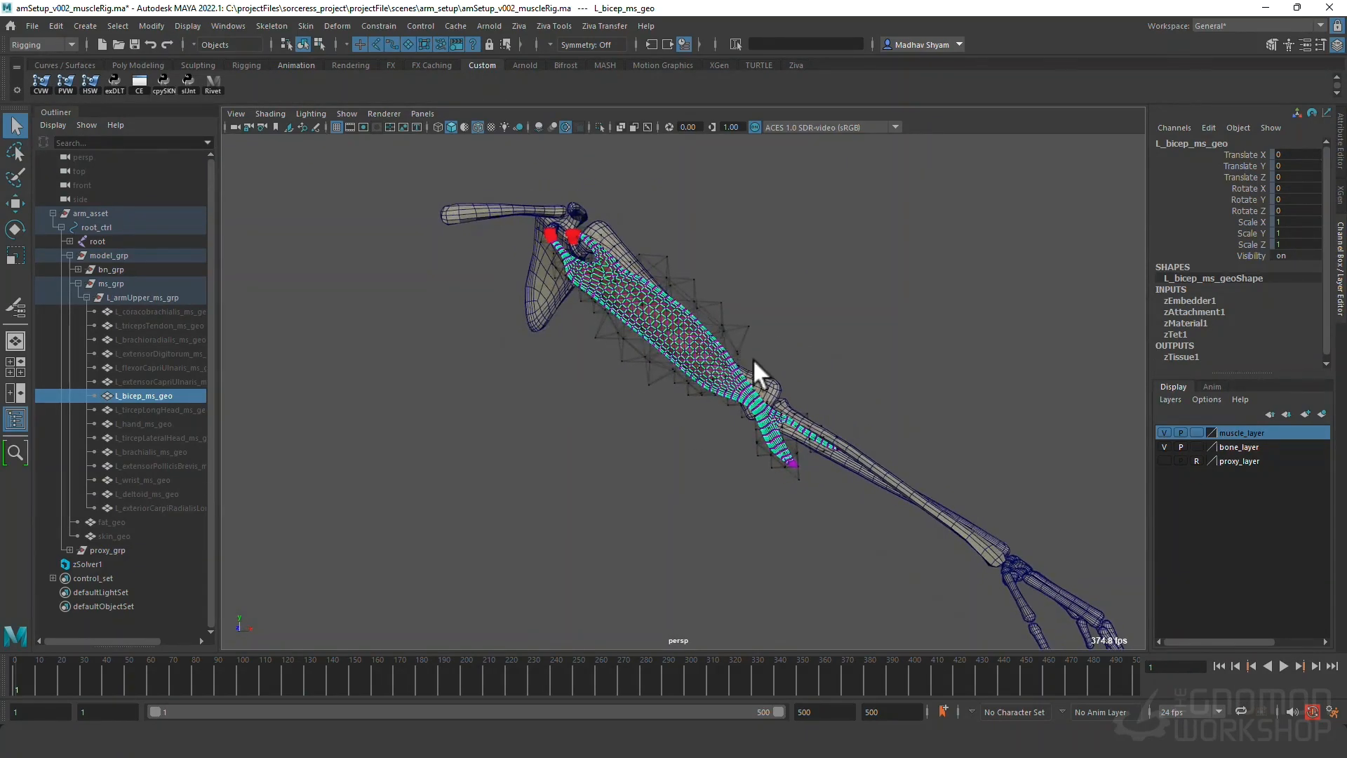
right_click_drag(761, 376, 919, 519, "alt")
middle_click_drag(921, 519, 716, 445, "alt")
right_click_drag(716, 444, 772, 457, "alt")
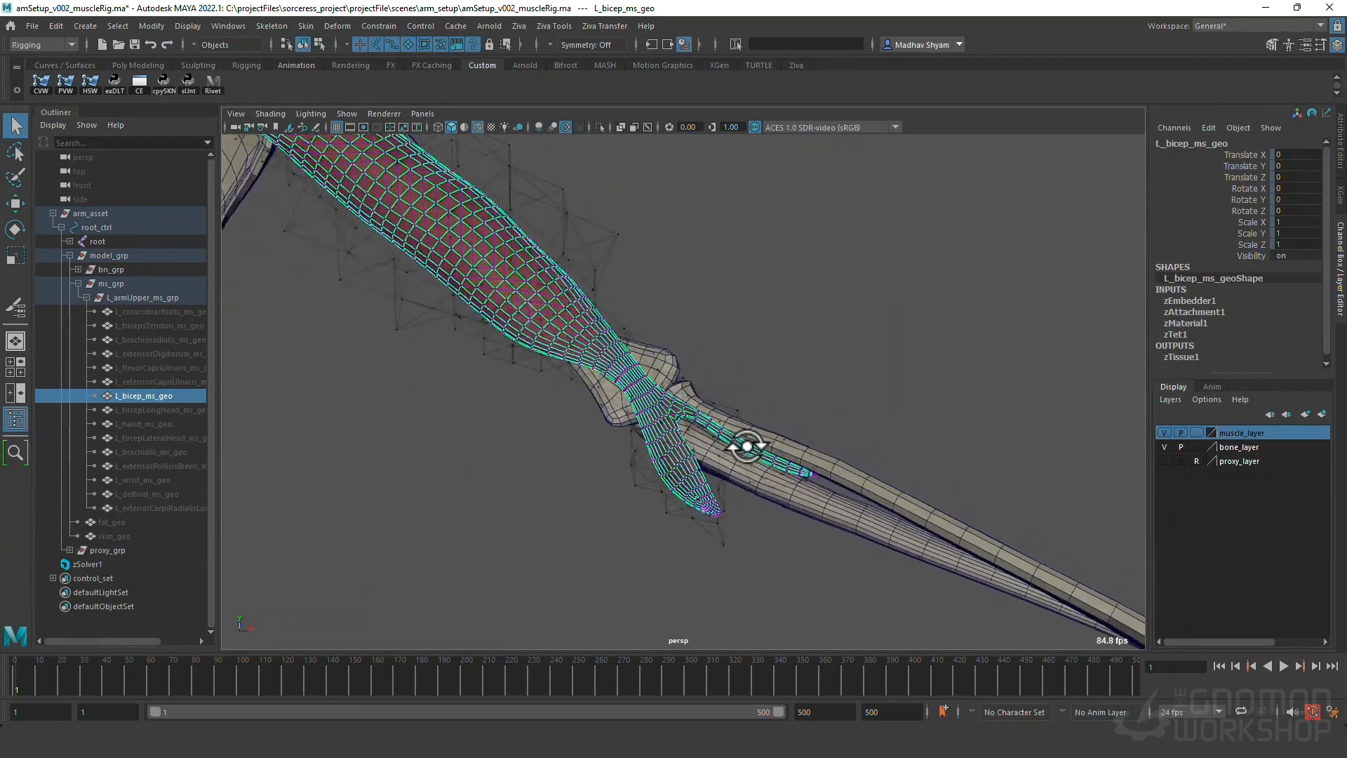
left_click_drag(793, 449, 736, 499, "alt")
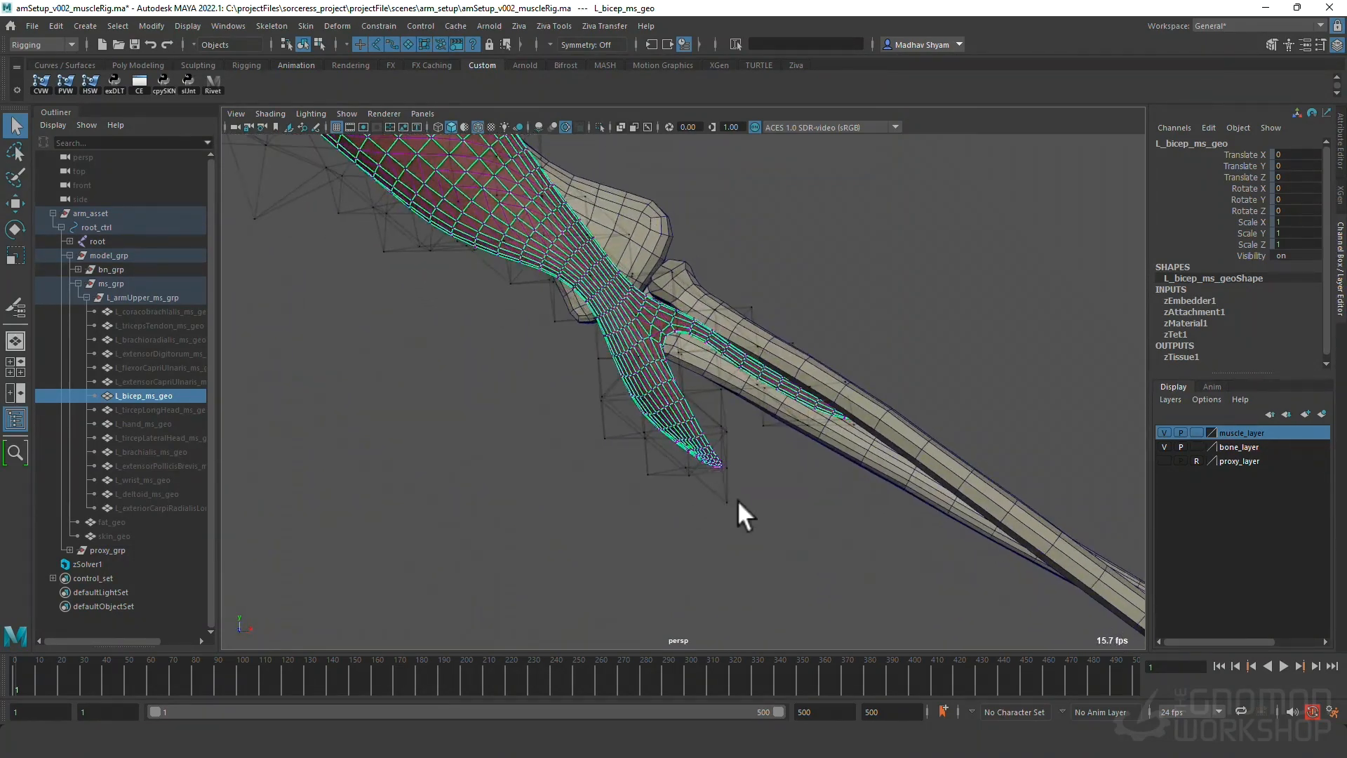
left_click(737, 499)
left_click(655, 333)
right_click_drag(654, 330, 603, 332)
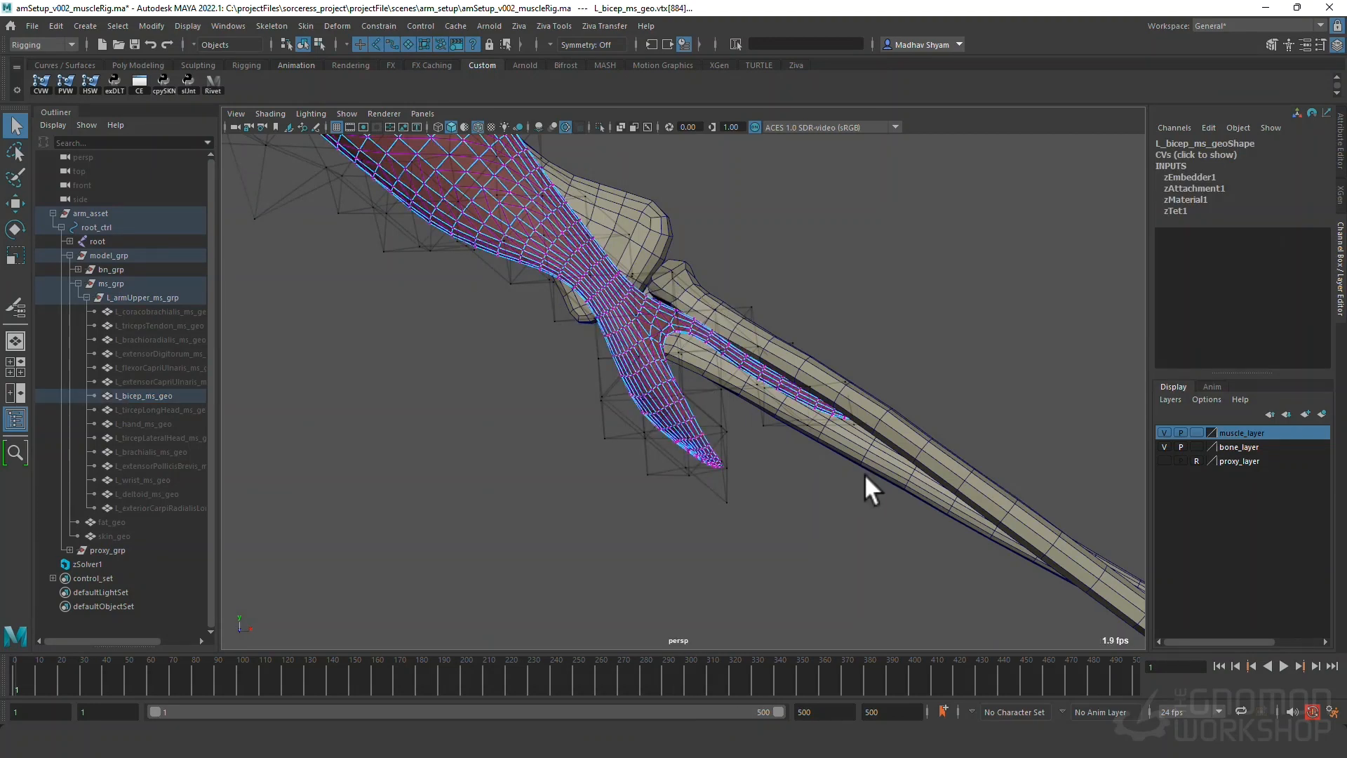
left_click(14, 150)
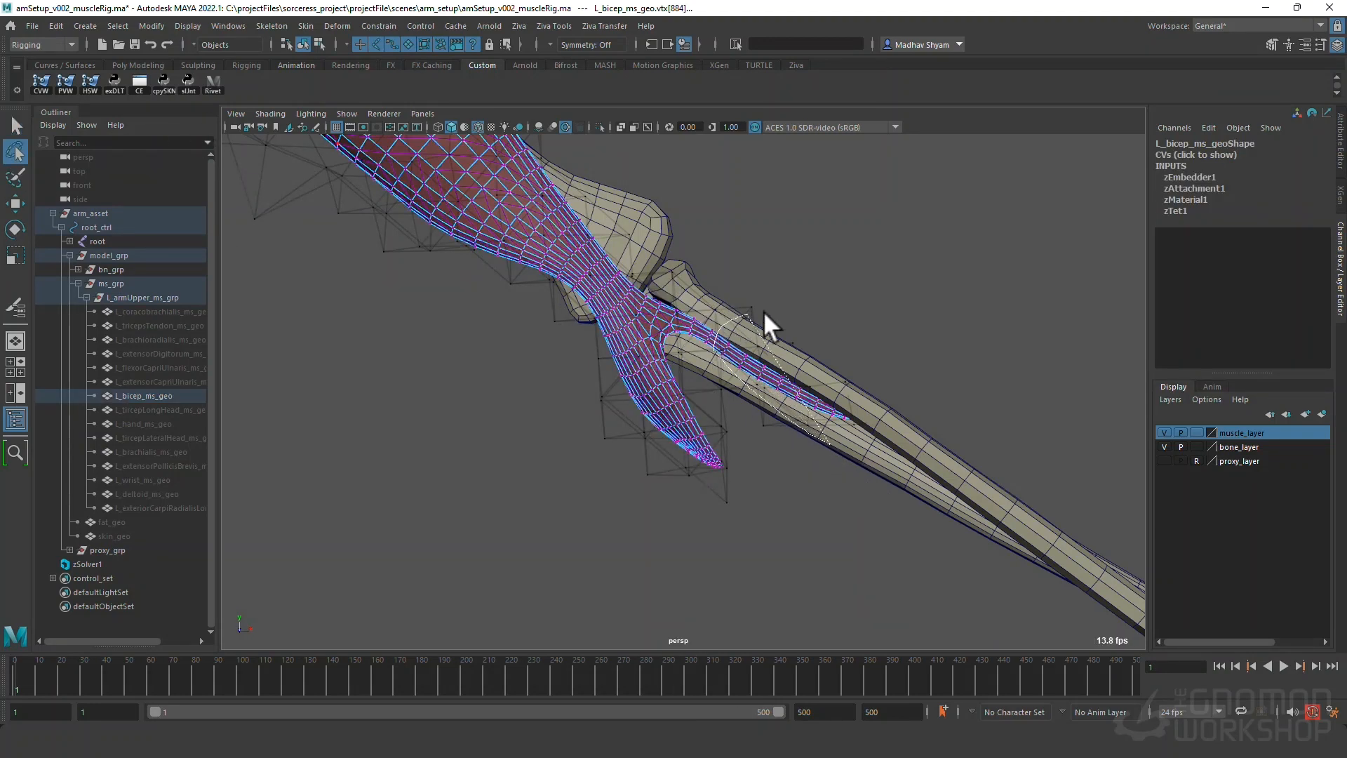
mouse_move(764, 310)
left_mouse_down()
mouse_move(908, 436)
mouse_move(767, 412)
left_mouse_up()
key("w")
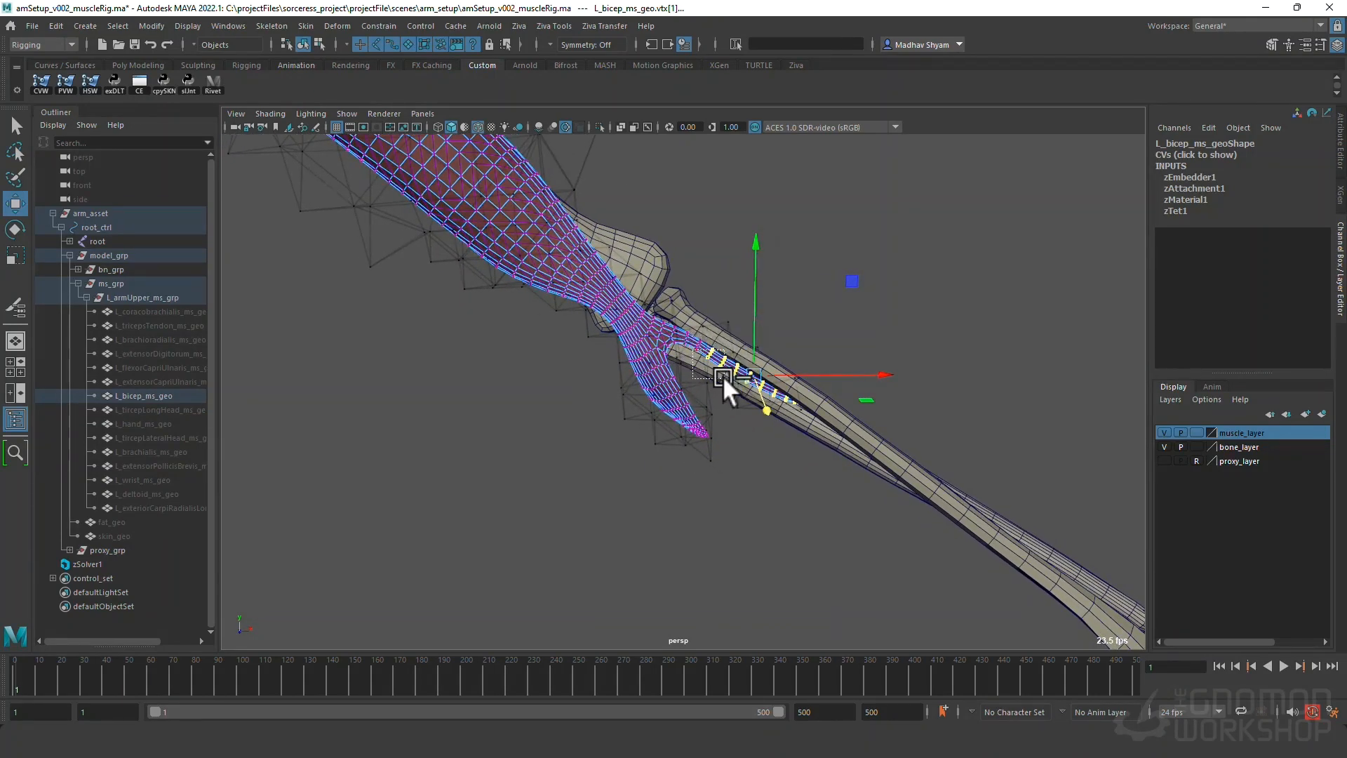
left_click_drag(730, 370, 730, 370, "ctrl")
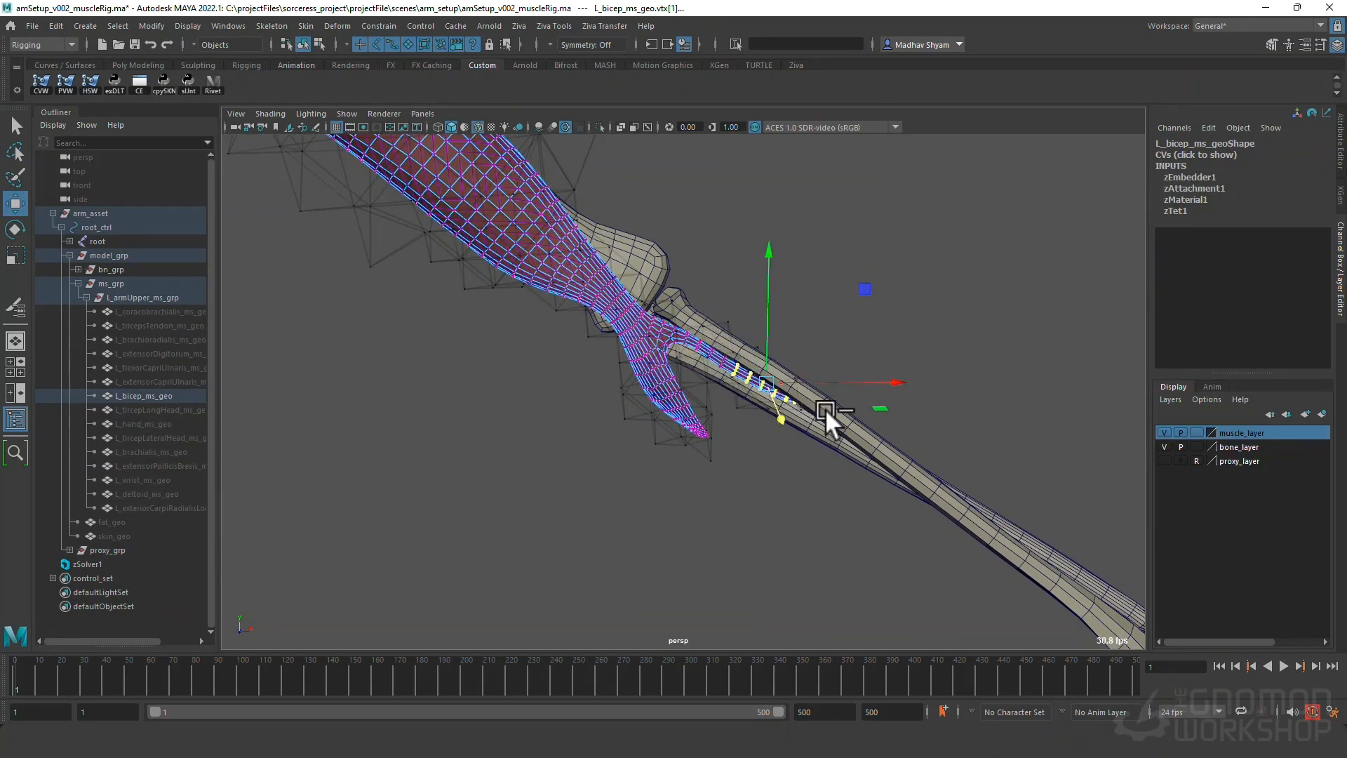
Add L_radius_bn_geo to the vertex selection and create a Ziva attachment between the tendon and the radius.
left_click(875, 446, "shift")
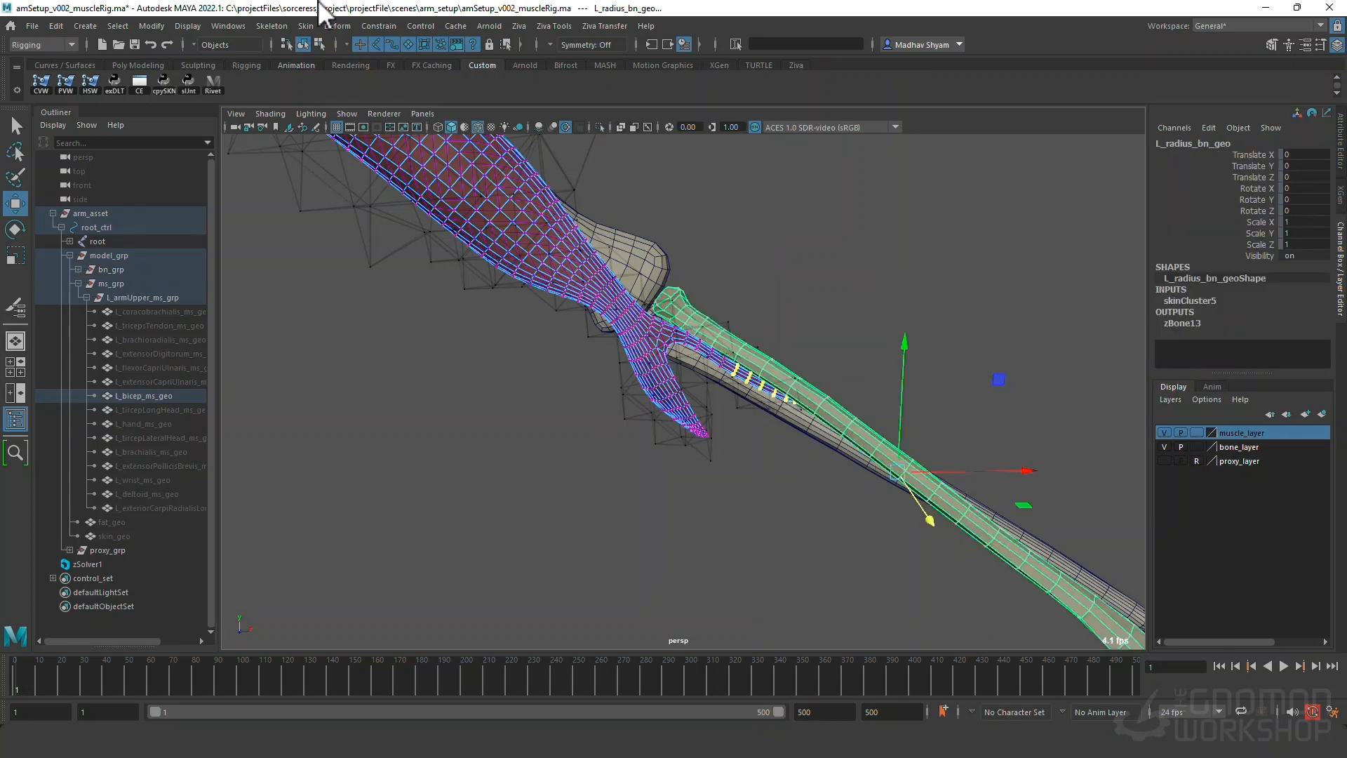
left_click(520, 26)
left_click(592, 198)
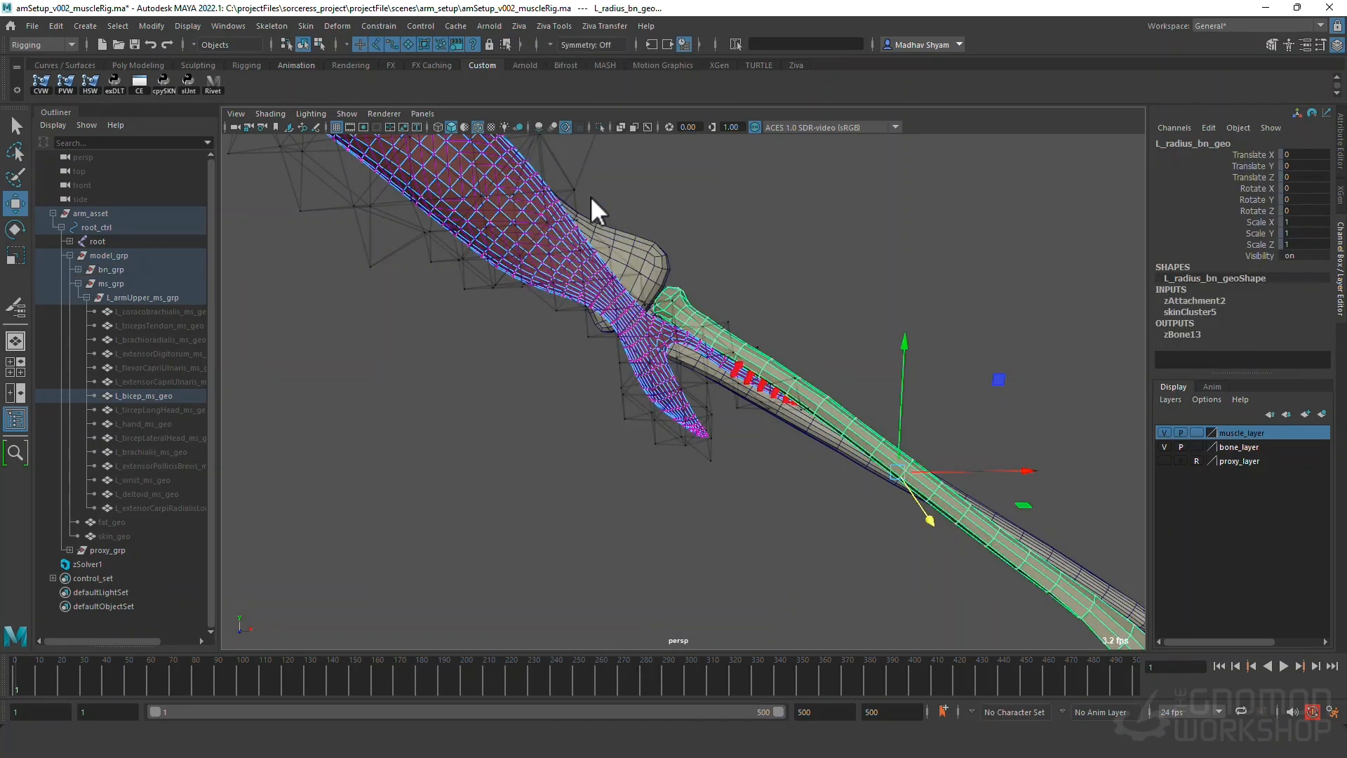
Deselect the radius and lasso the bicep vertices at the tip of the other lower tendon branch, beside the ulna.
right_click_drag(591, 198, 734, 342, "alt")
middle_click_drag(636, 304, 683, 397, "alt")
mouse_move(683, 397)
left_mouse_down("alt")
mouse_move(716, 365)
mouse_move(692, 388)
left_mouse_up("alt")
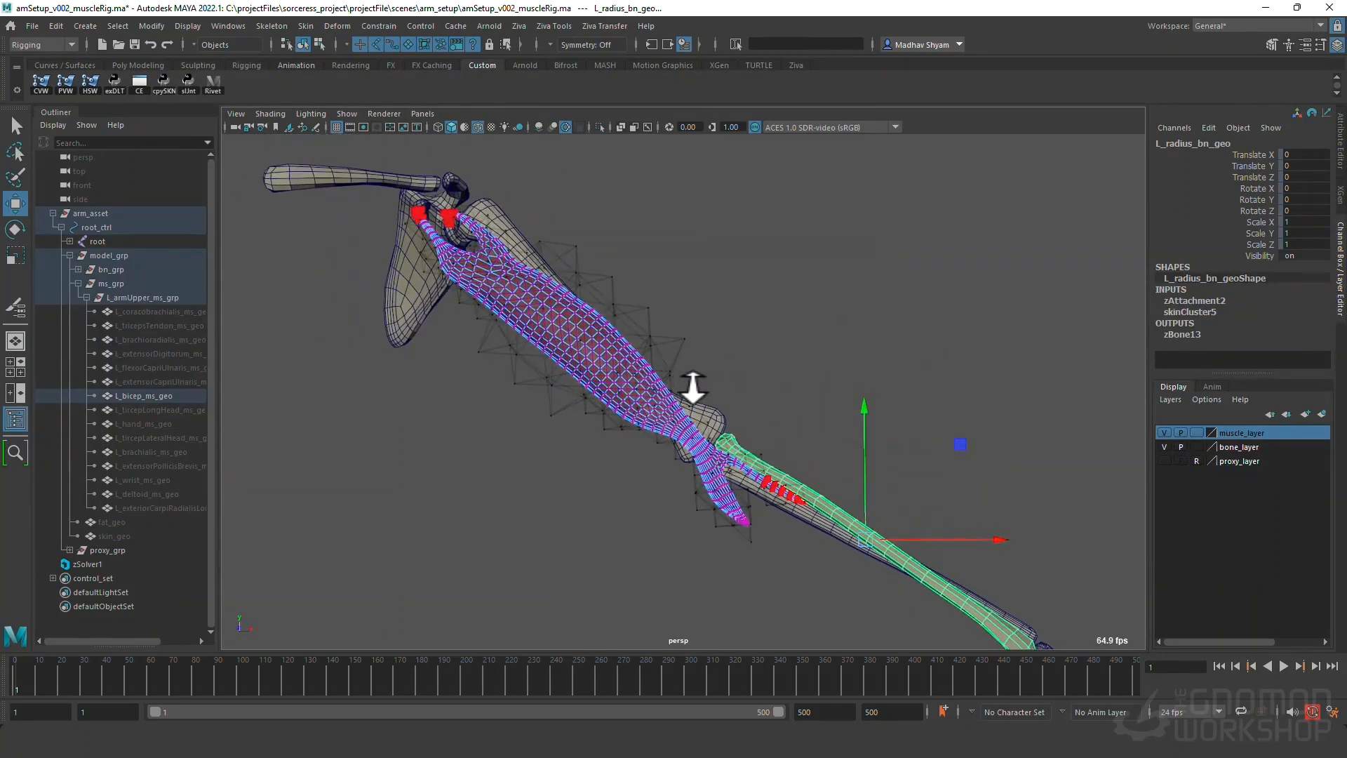
right_click_drag(692, 388, 710, 486, "alt")
middle_click_drag(710, 487, 637, 349, "alt")
left_click_drag(637, 350, 716, 475, "alt")
left_click(717, 475)
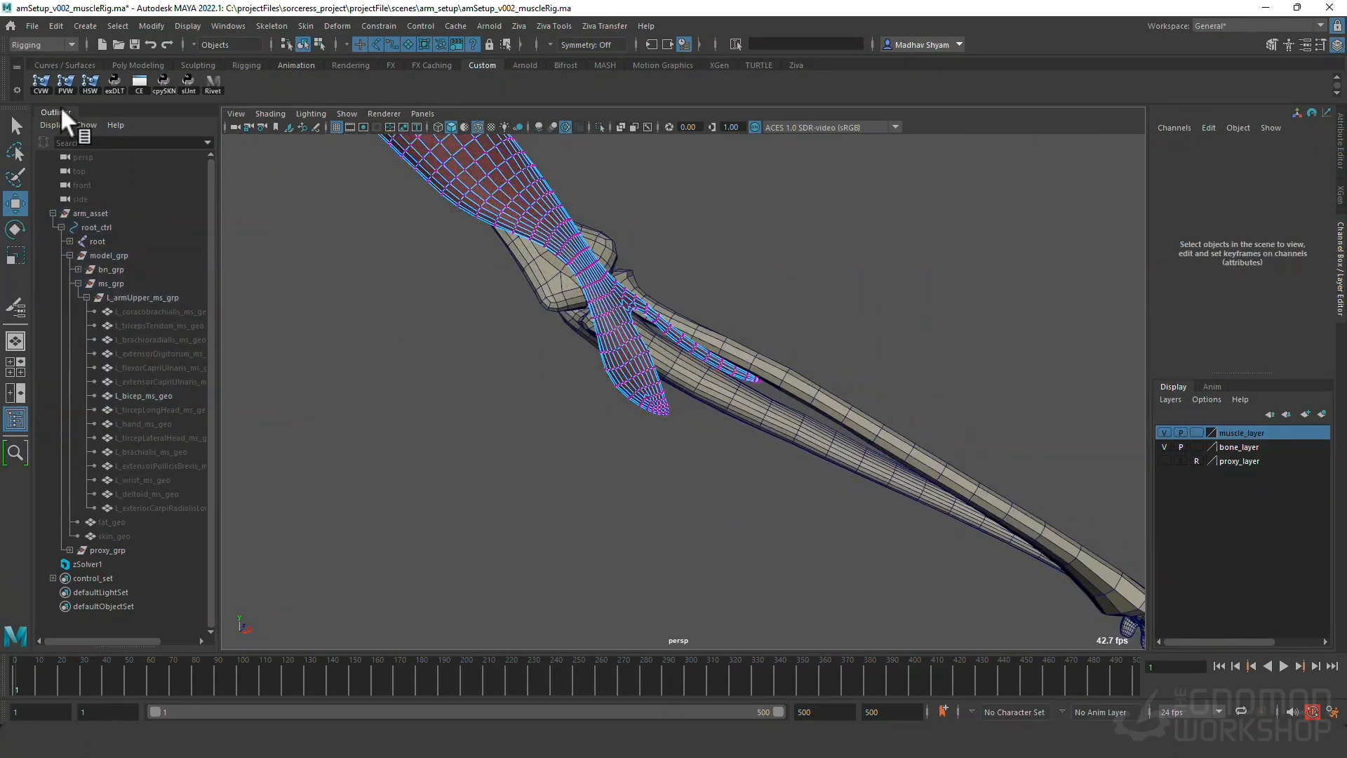
left_click(14, 150)
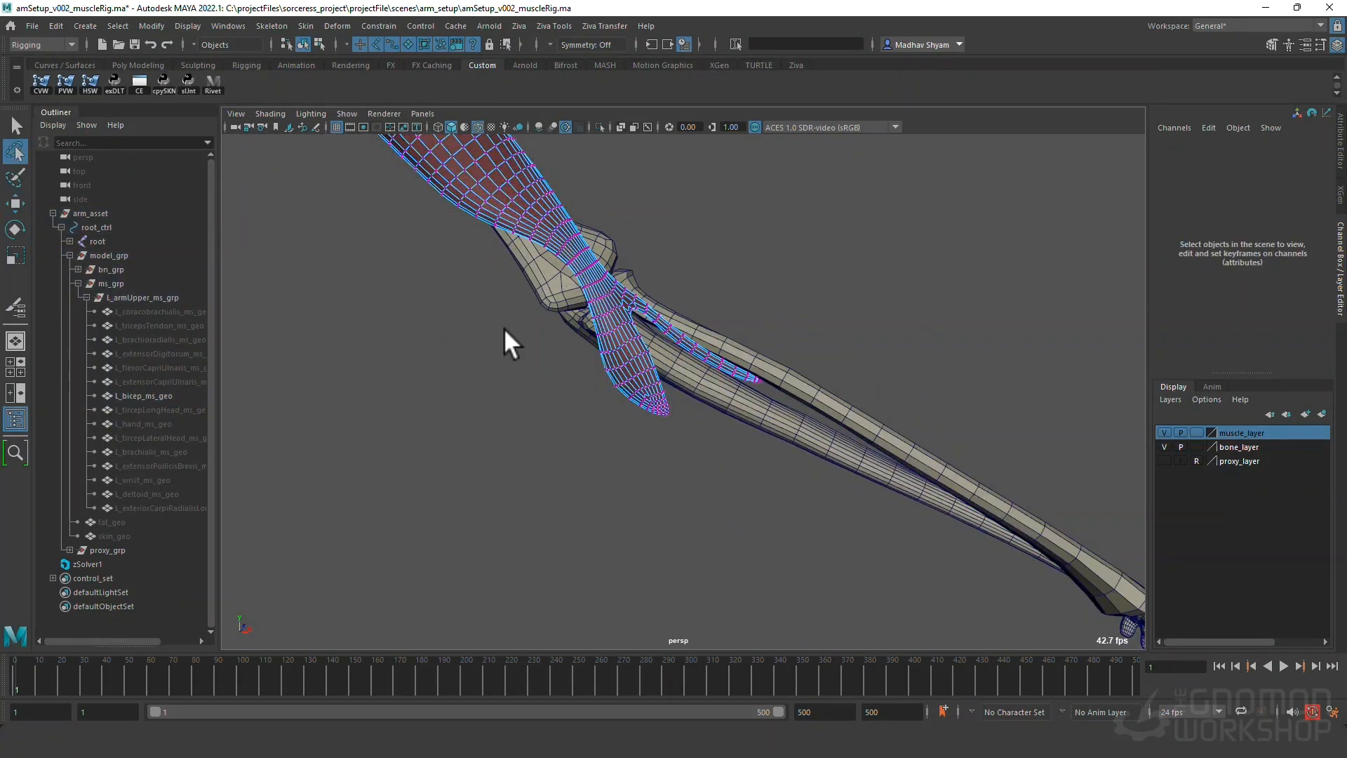
mouse_move(683, 405)
left_mouse_down()
mouse_move(604, 430)
mouse_move(746, 421)
mouse_move(691, 421)
mouse_move(710, 412)
left_mouse_up()
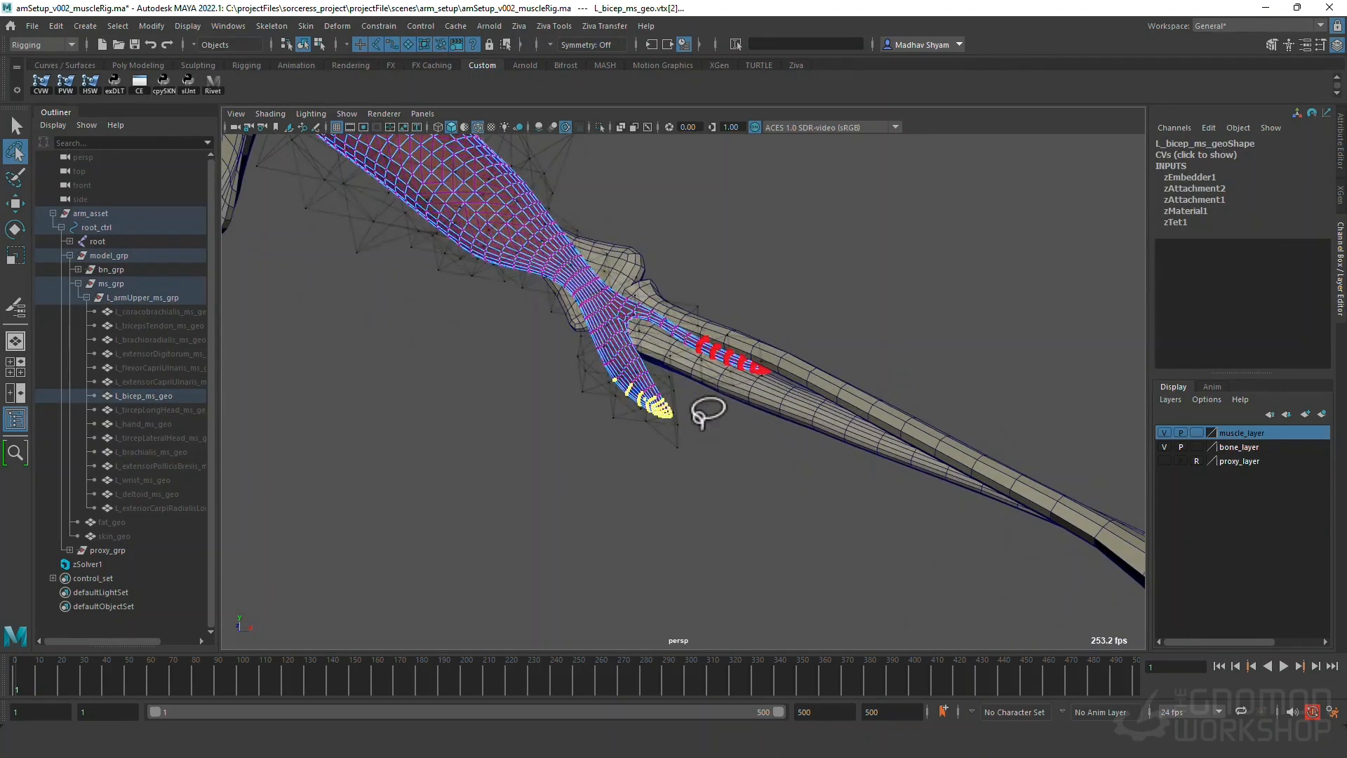
key("w")
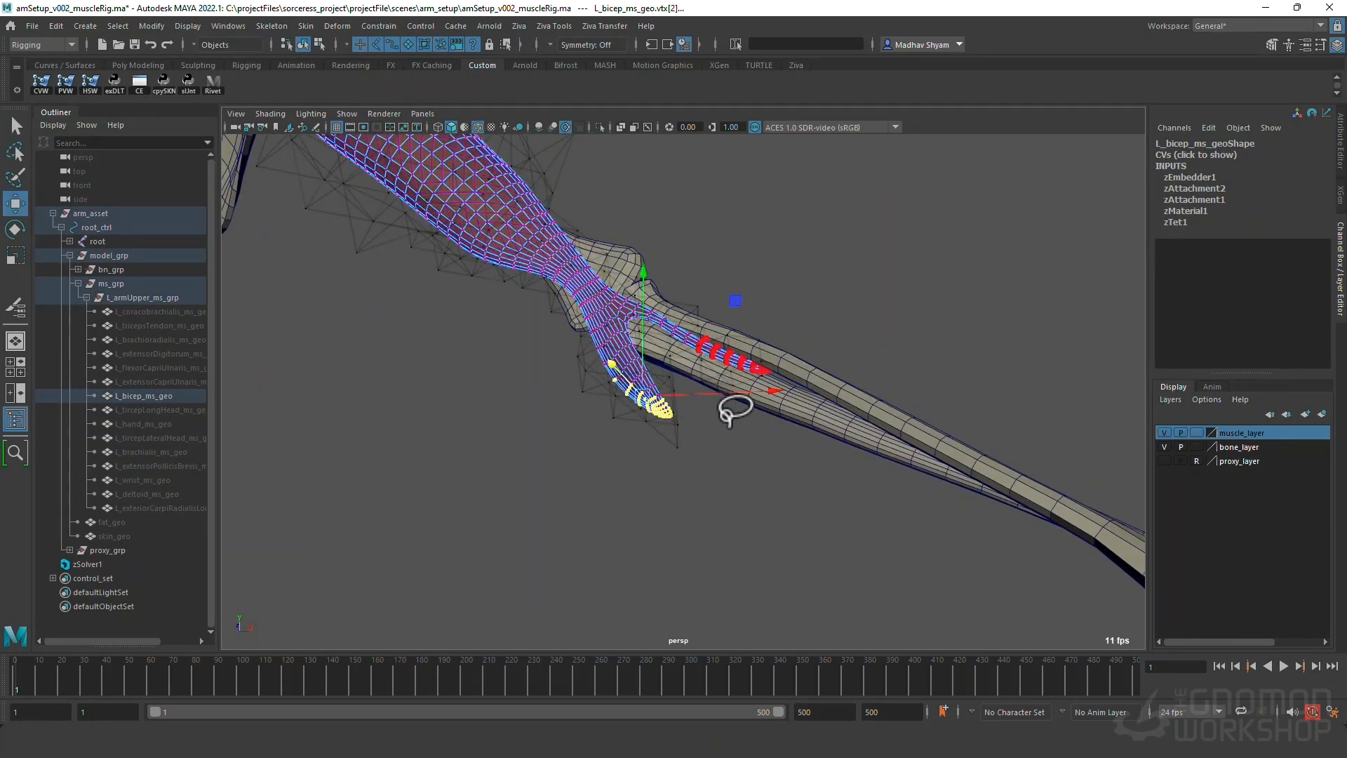
Add L_ulna_bn_geo to the vertex selection and create a Ziva attachment between the tendon tip and the ulna.
left_click_drag(749, 410, 734, 413, "alt")
left_click(788, 383)
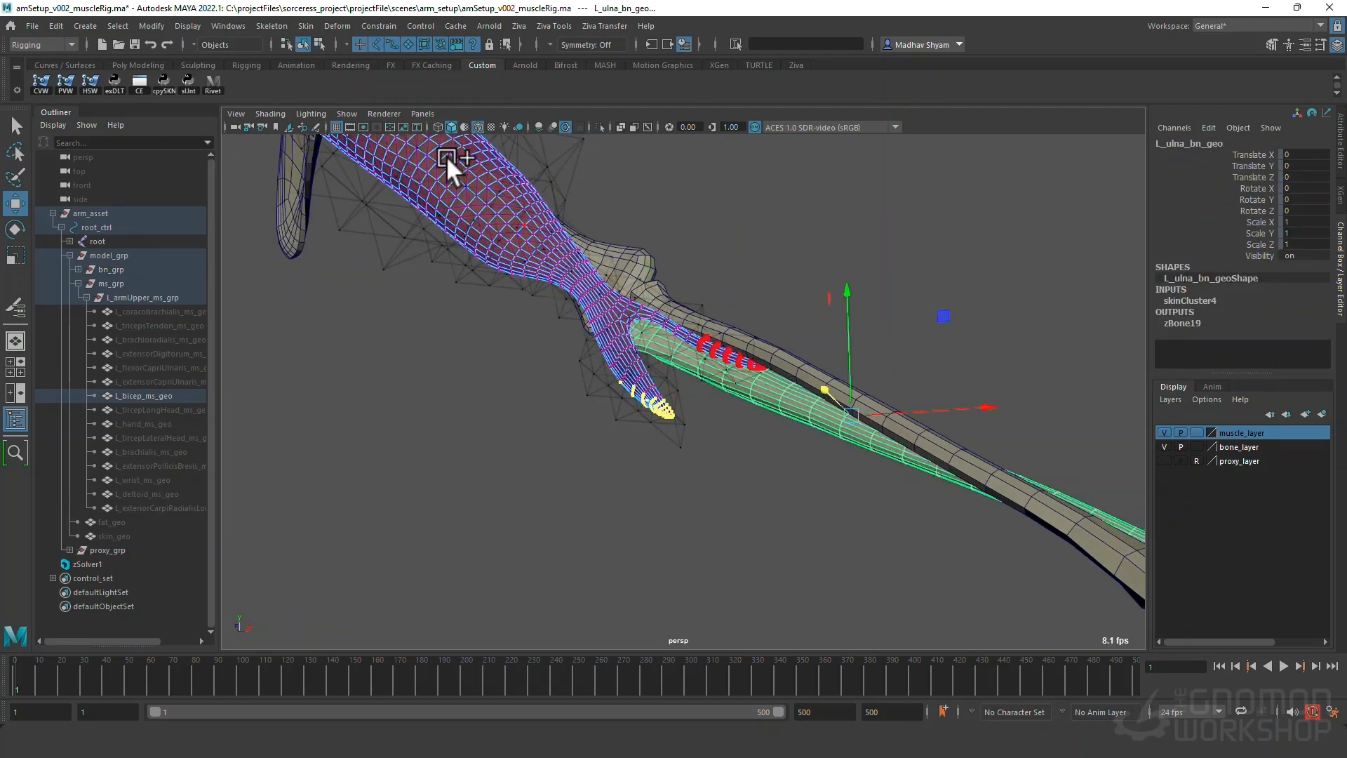
left_click(519, 26)
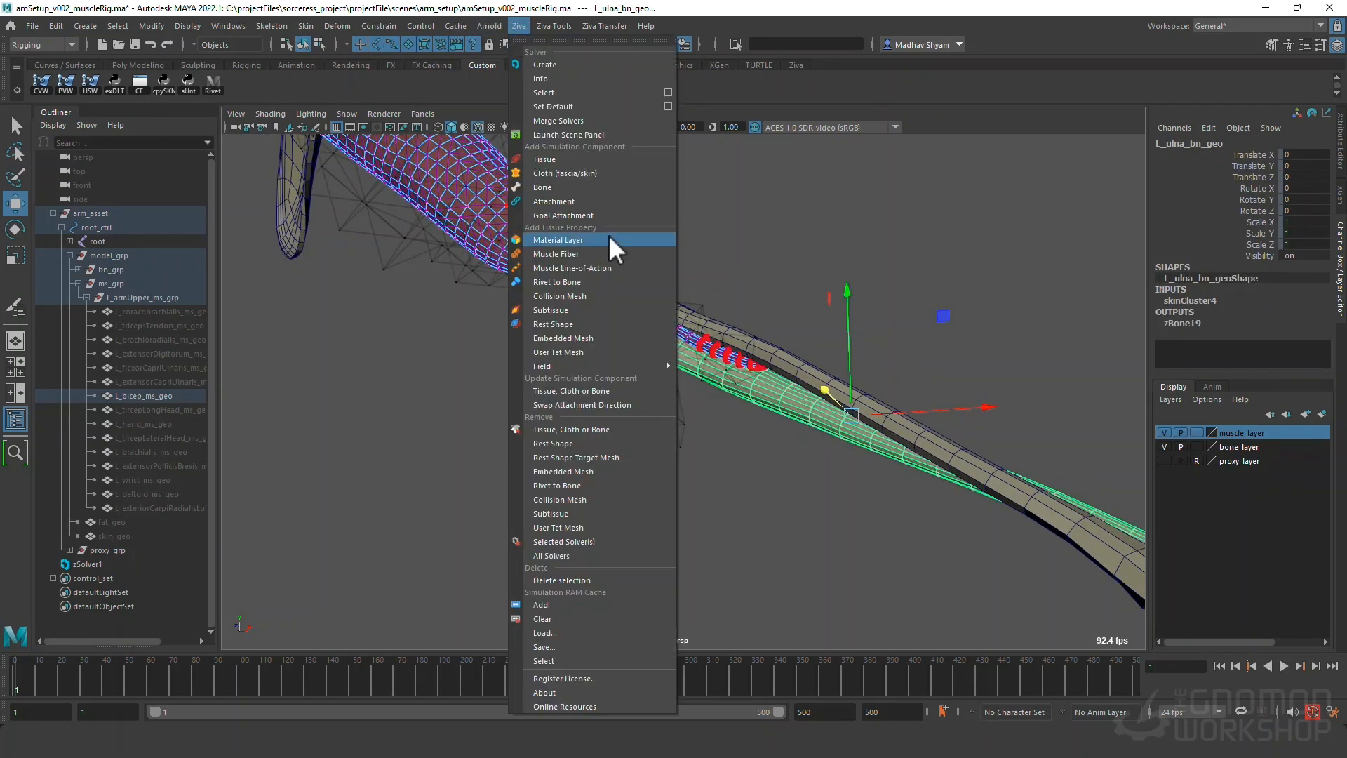
left_click(575, 192)
Set the ulna attachment's Stiffness Exp to 10^6 and clear the selection.
left_click(1207, 300)
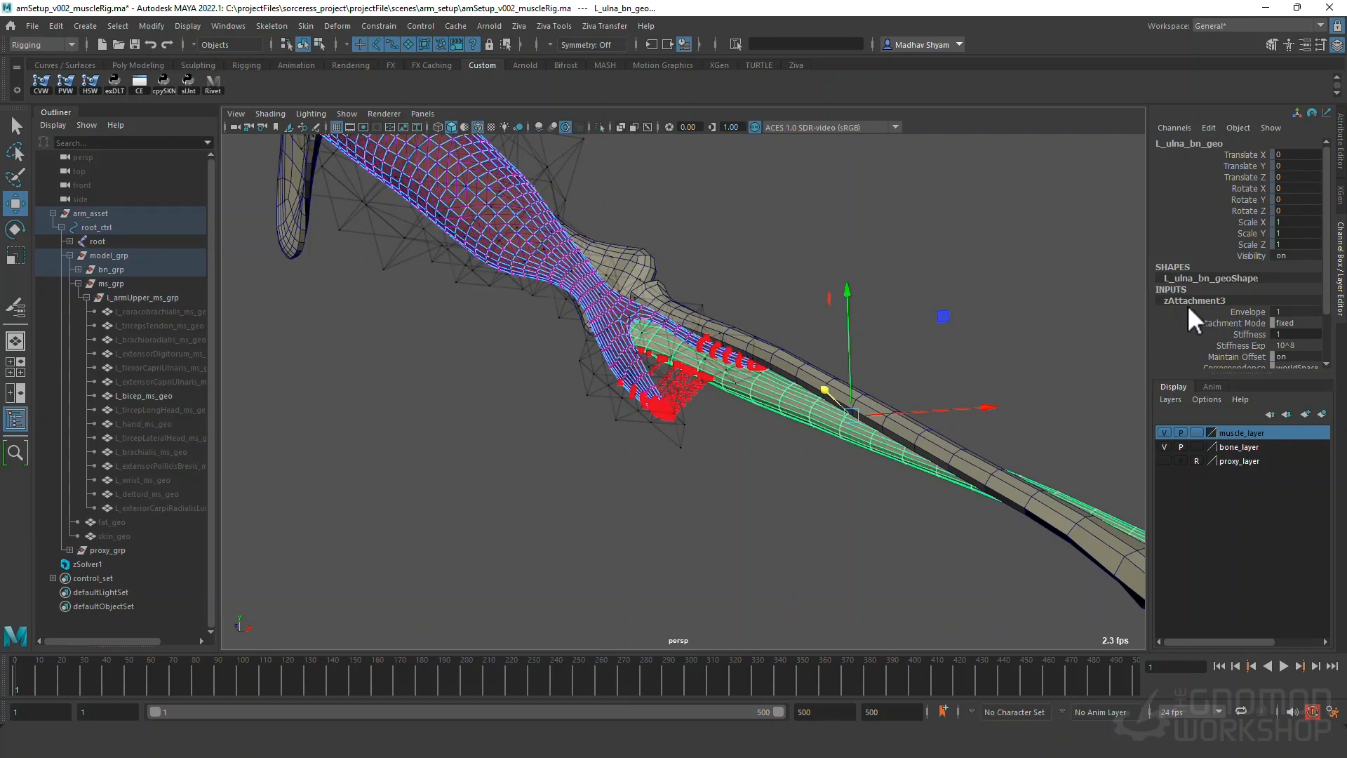
left_click(1287, 346)
left_click(1296, 446)
left_click(687, 235)
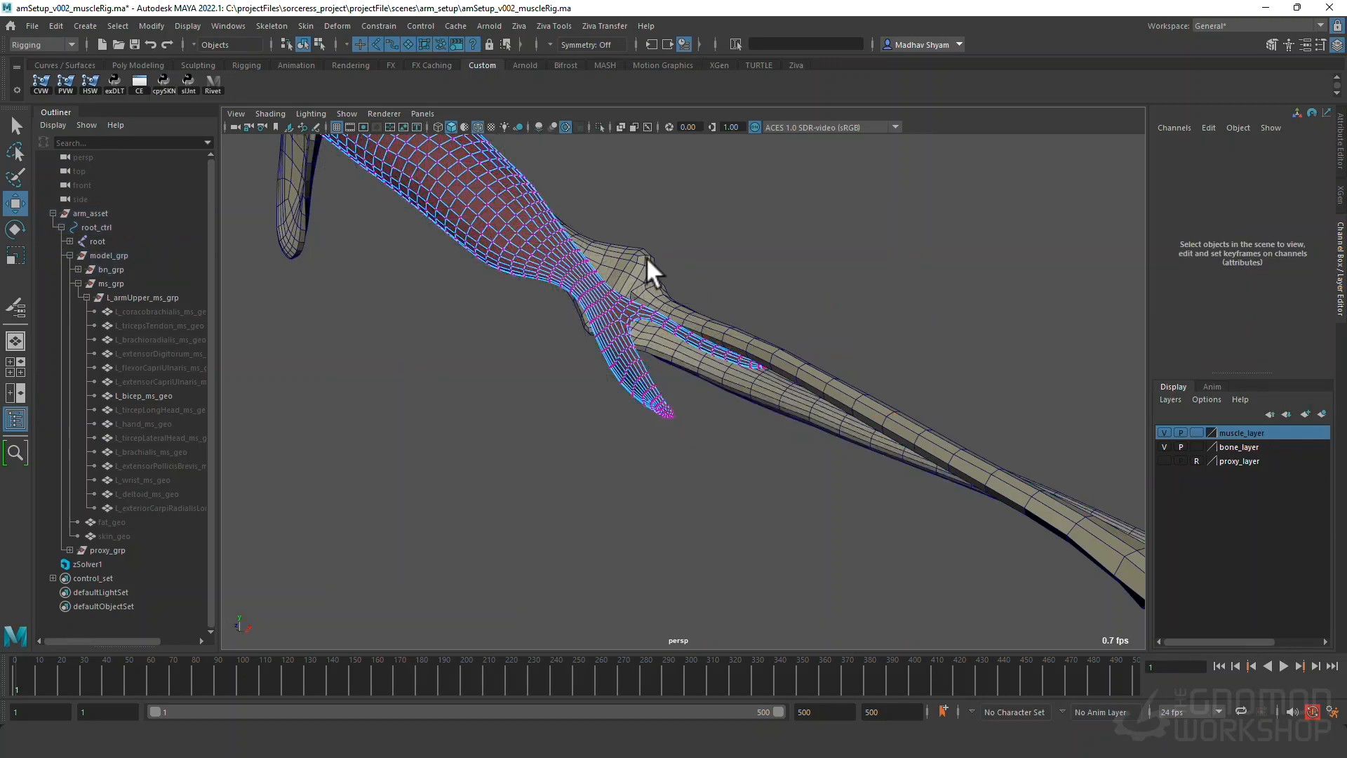
Return the bicep to object selection, select it, and set the radius attachment zAttachment2's Stiffness Exp to 10^6.
left_click(595, 284)
right_click_drag(567, 261, 622, 244)
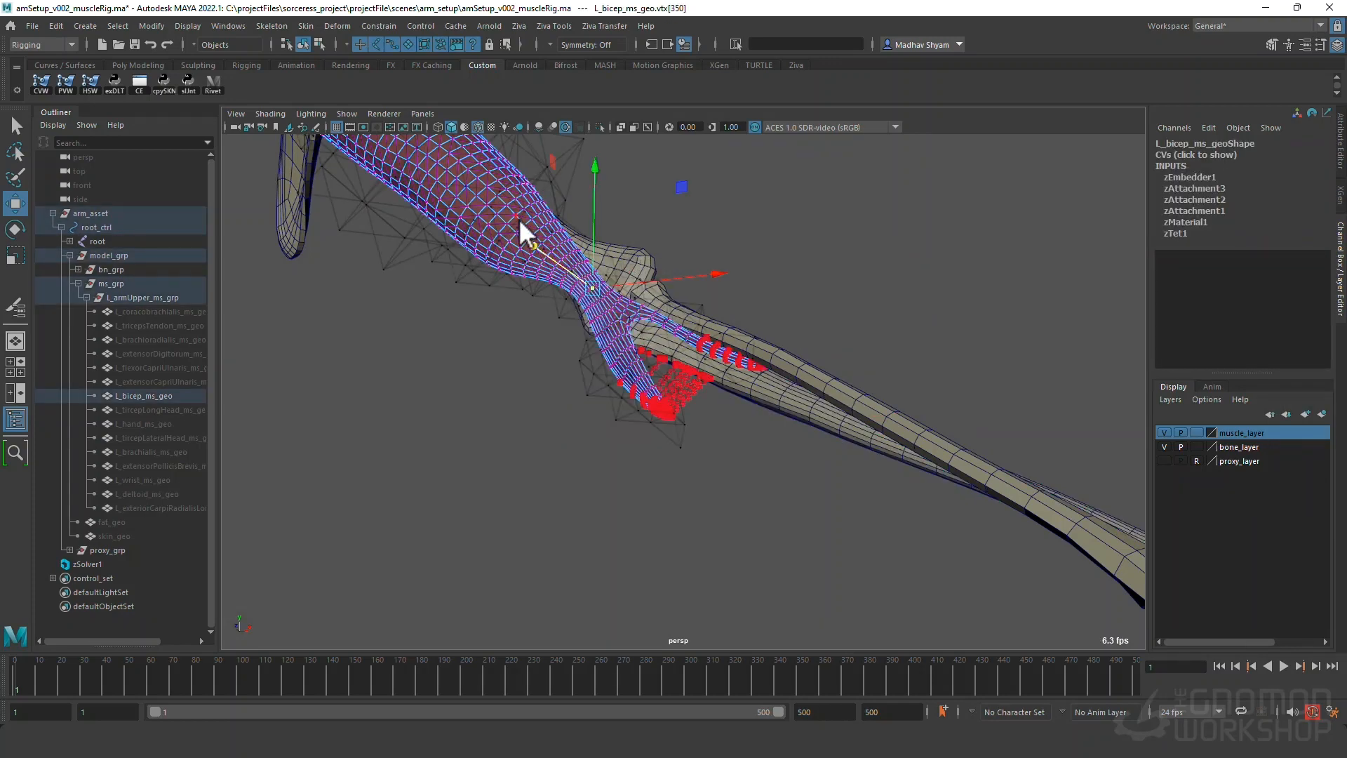
right_click_drag(517, 215, 700, 233)
left_click(700, 233)
left_click(765, 345)
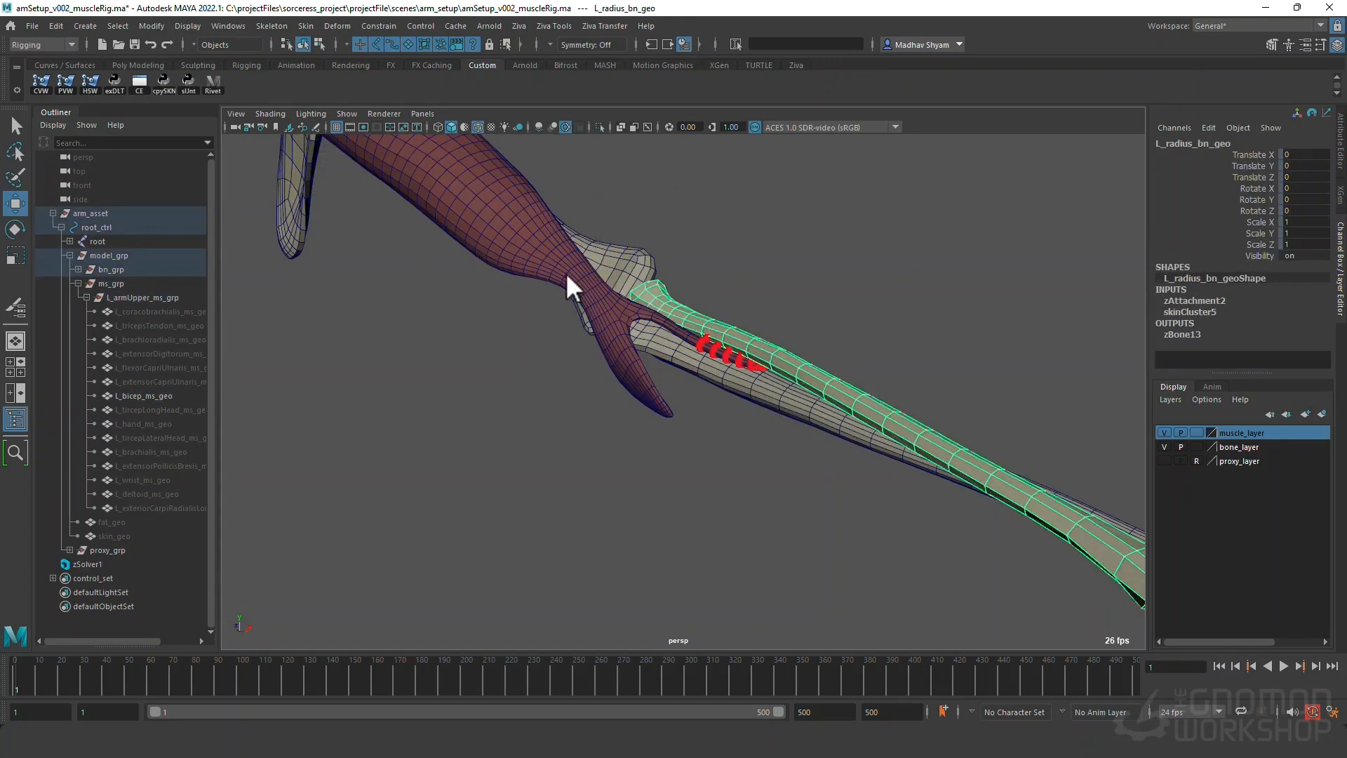
left_click(565, 272)
left_click(1213, 325)
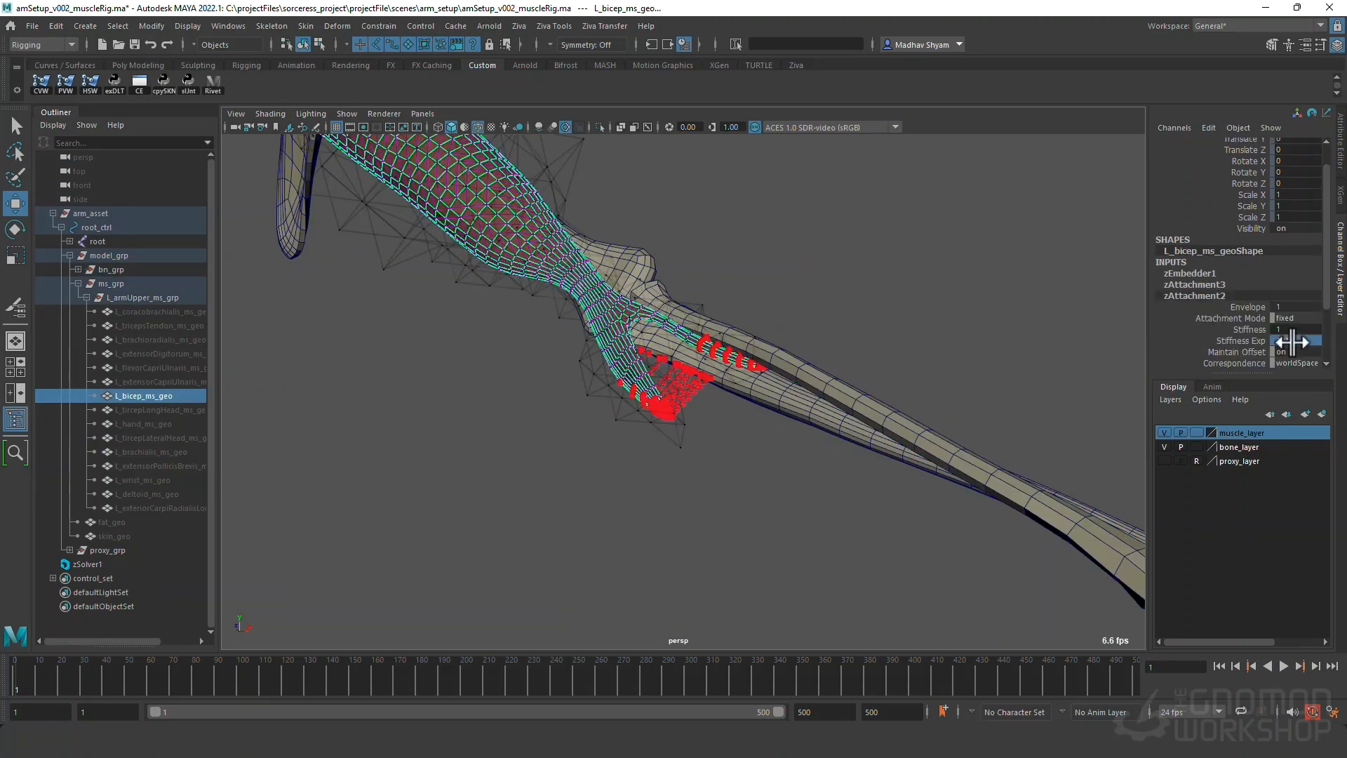
left_click(1302, 340)
left_click(1298, 438)
Check zAttachment3's settings, set the shoulder attachment zAttachment1's Stiffness Exp to 10^6, and clear the selection.
left_click(1221, 284)
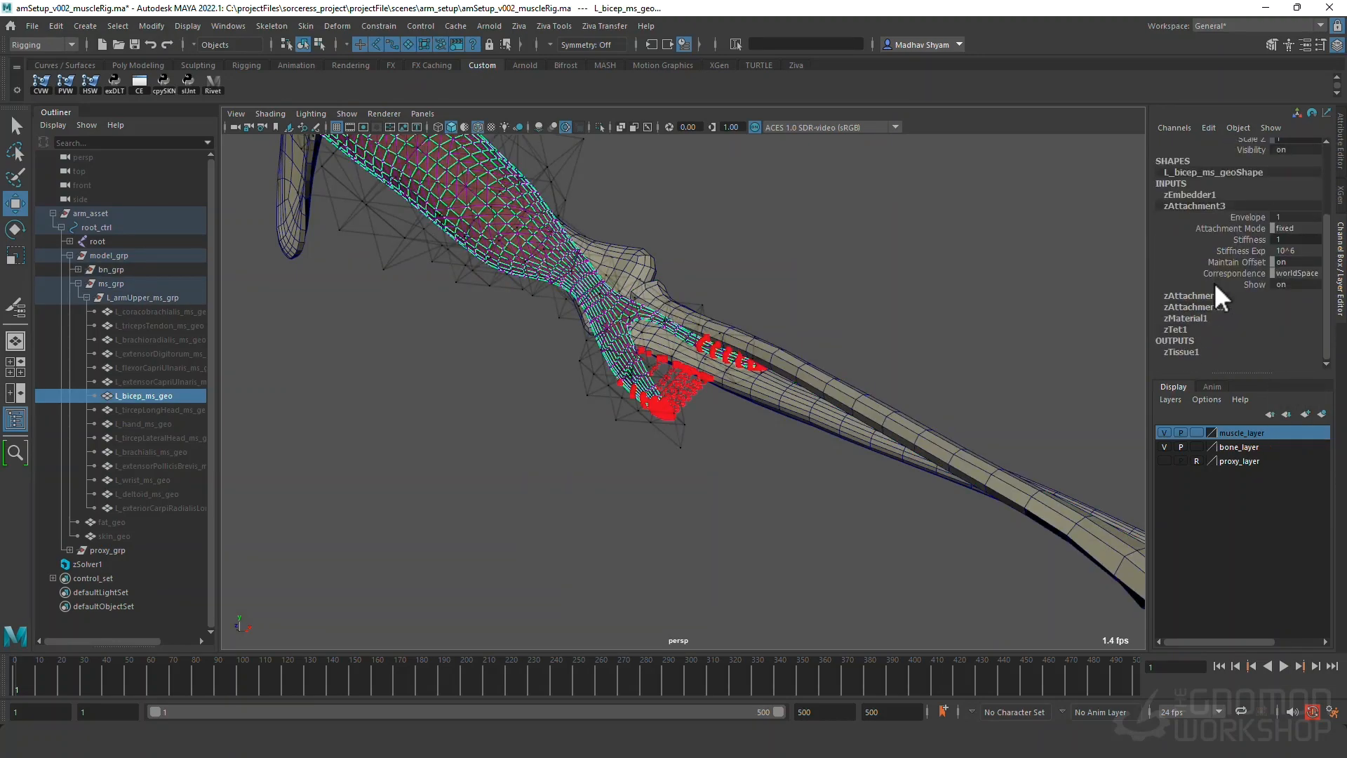
left_click_drag(1023, 288, 875, 426, "alt")
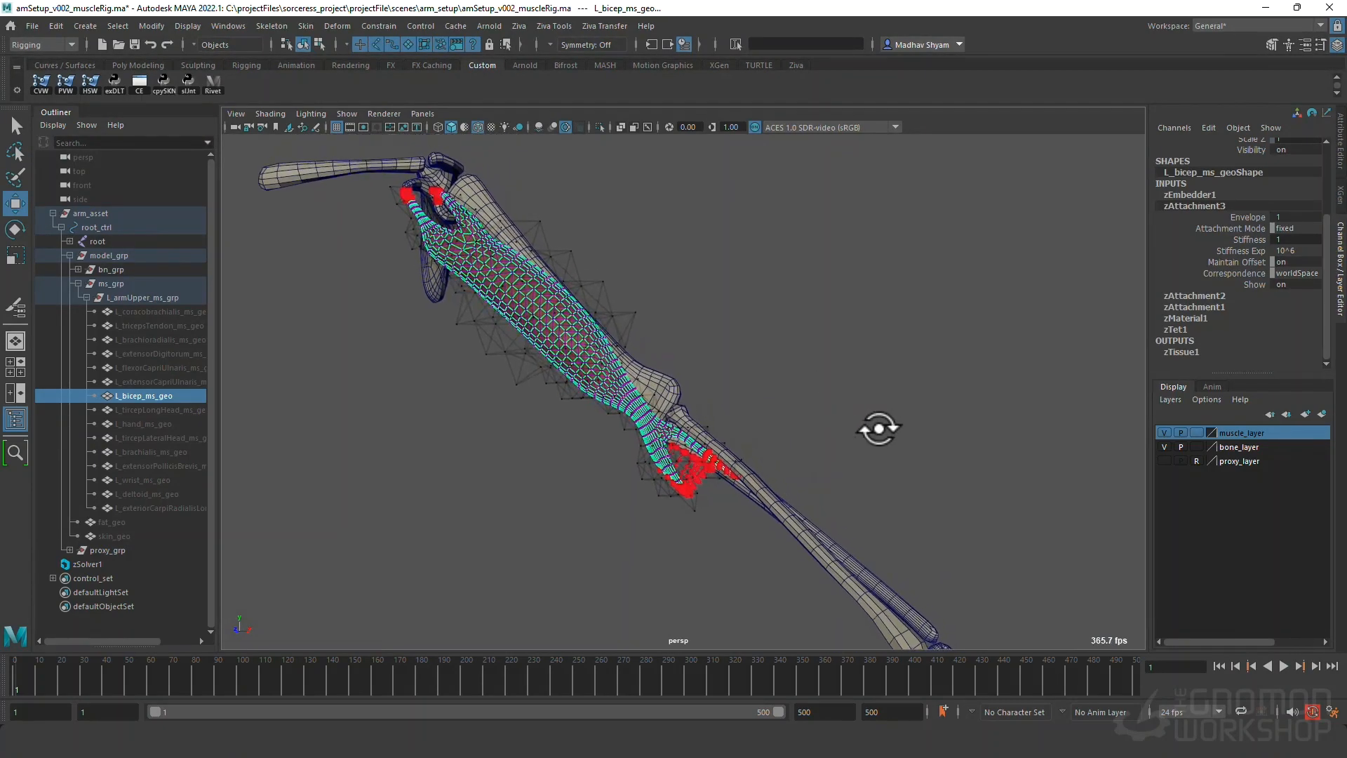
left_click(1221, 306)
left_click(1283, 273)
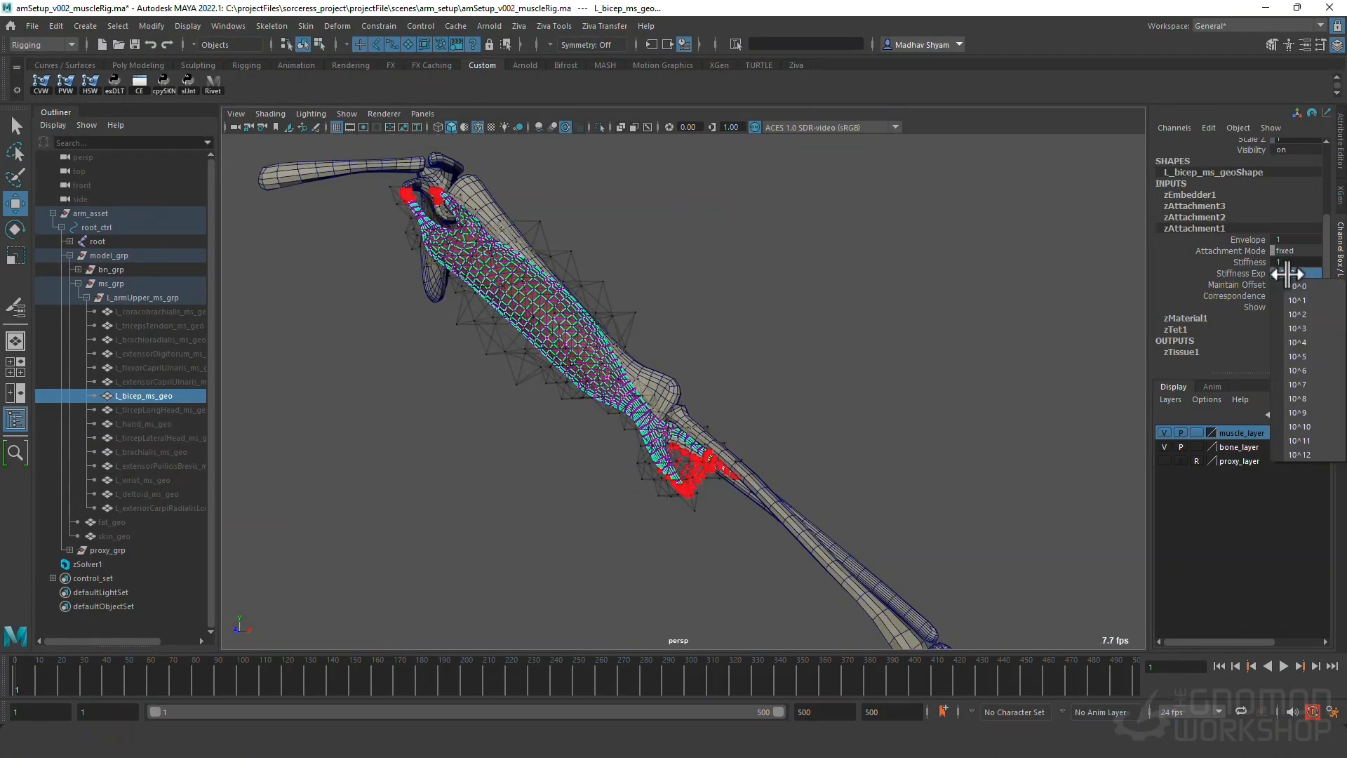
left_click(1314, 376)
left_click(708, 299)
Play the simulation several times to check the bicep's motion with its attachments, returning to the first frame between runs.
right_click_drag(708, 299, 708, 275, "alt")
middle_click_drag(709, 276, 725, 310, "alt")
left_click_drag(945, 475, 973, 488, "alt")
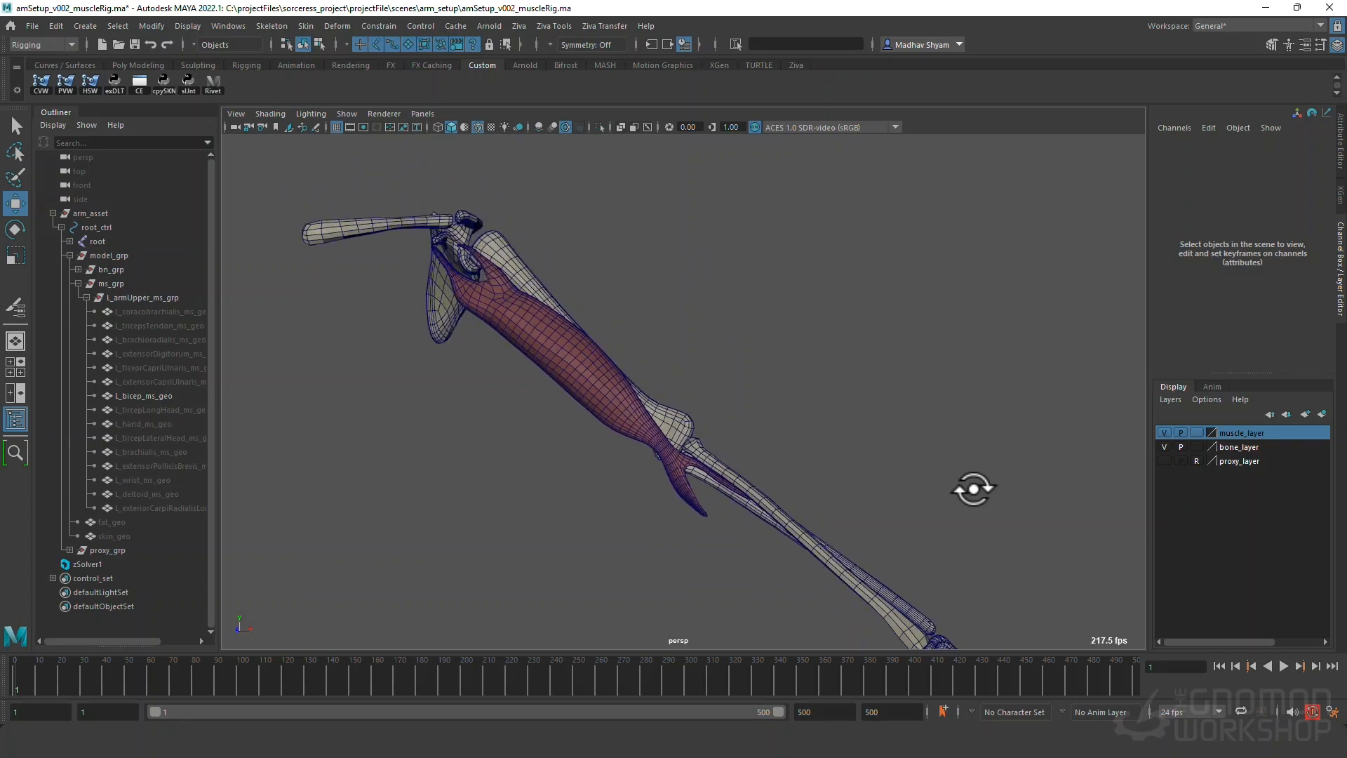
left_click(1277, 661)
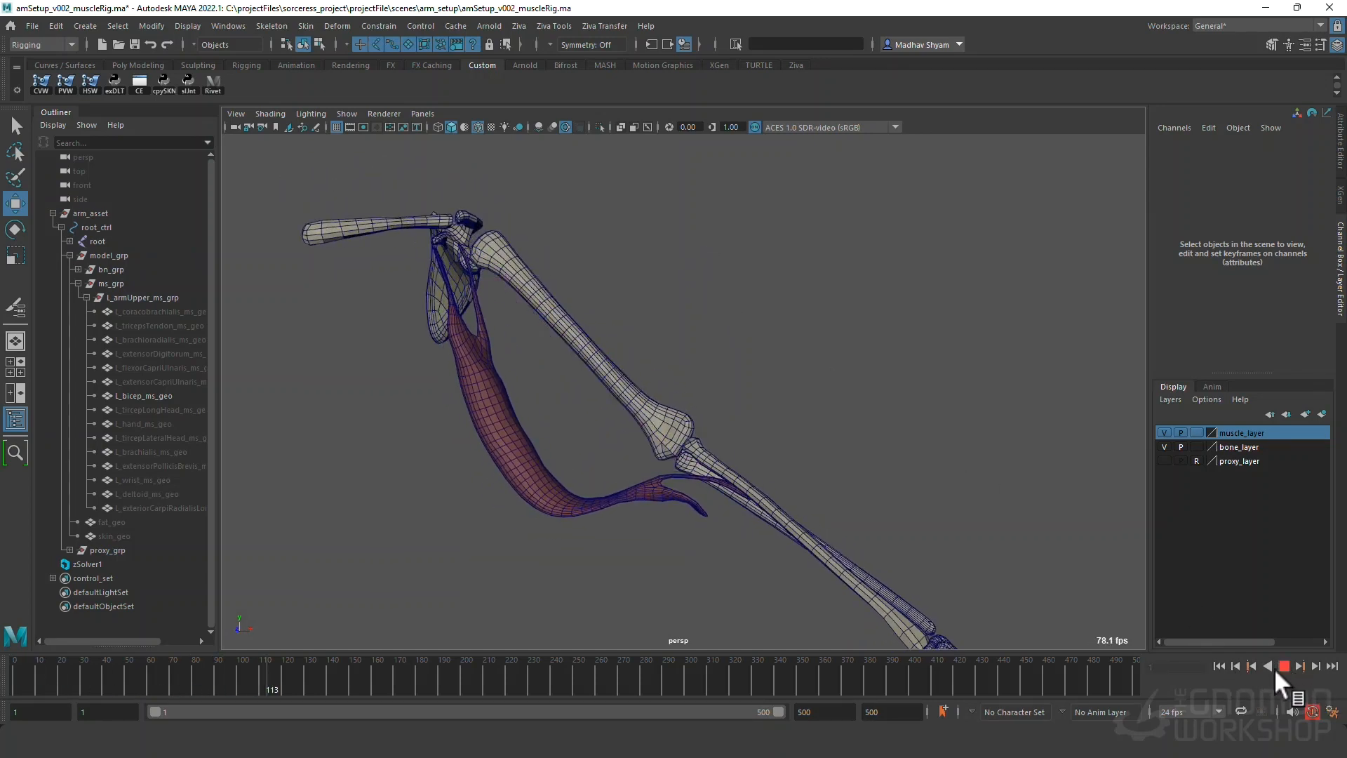
left_click(1284, 665)
left_click(1219, 665)
left_click(1285, 665)
left_click(1285, 664)
left_click(1220, 664)
left_click_drag(948, 392, 707, 253, "alt")
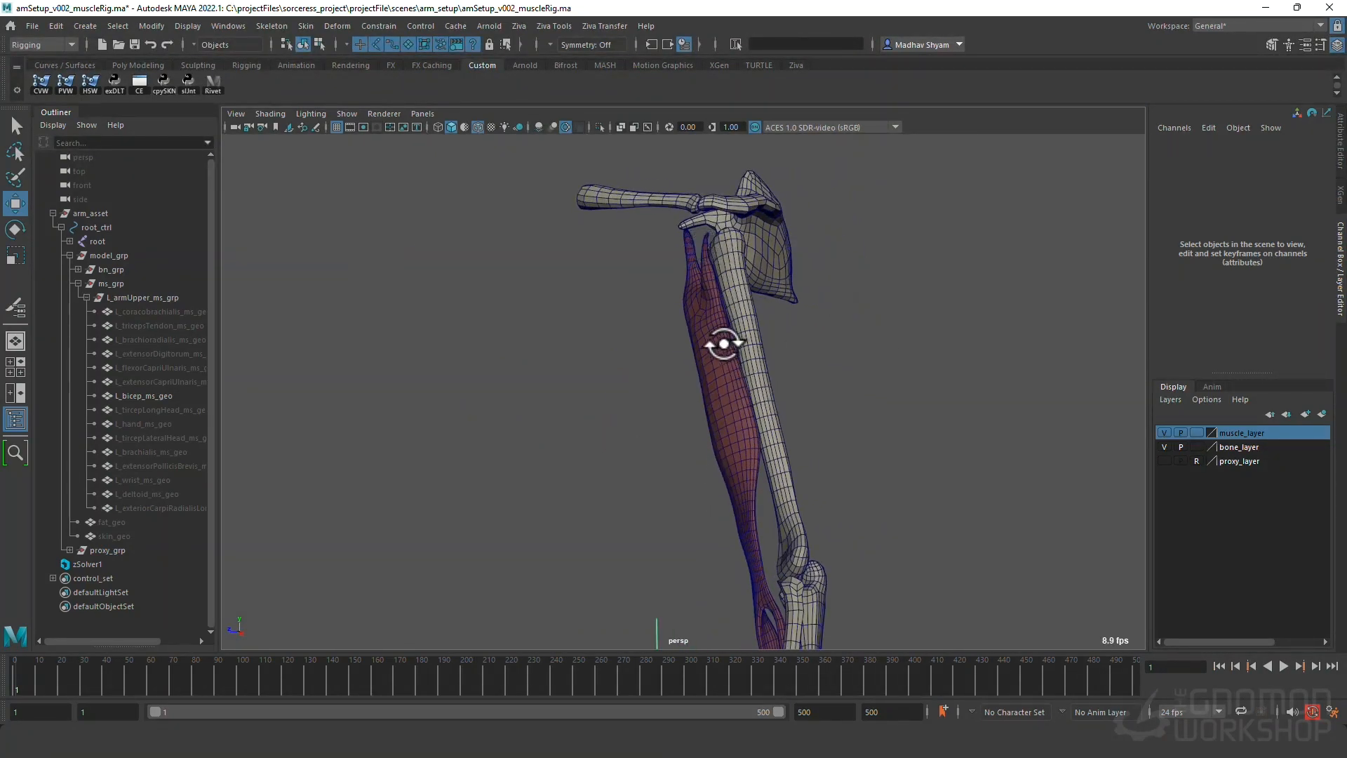
left_click_drag(718, 343, 841, 331, "alt")
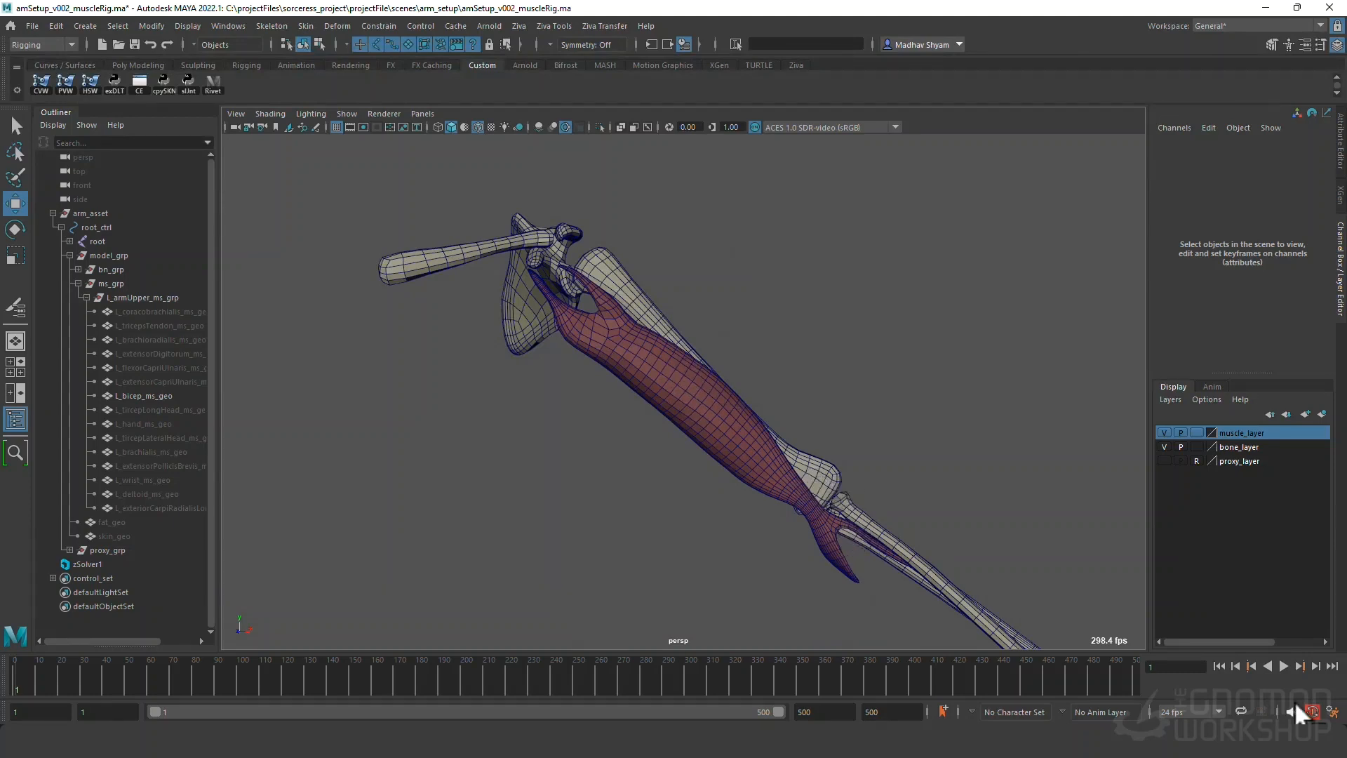
left_click(1285, 664)
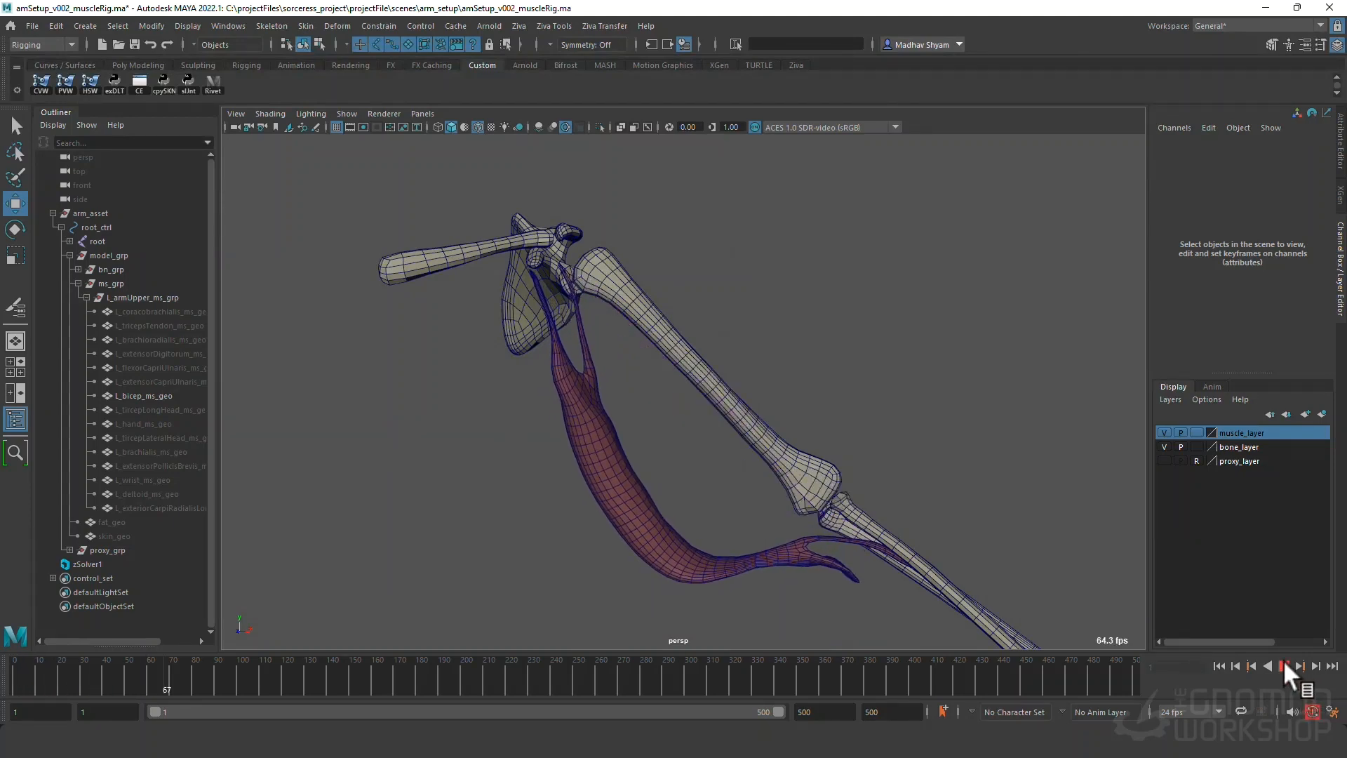
Stop the simulation playback and return to frame 1.
left_click(1284, 664)
left_click(1218, 664)
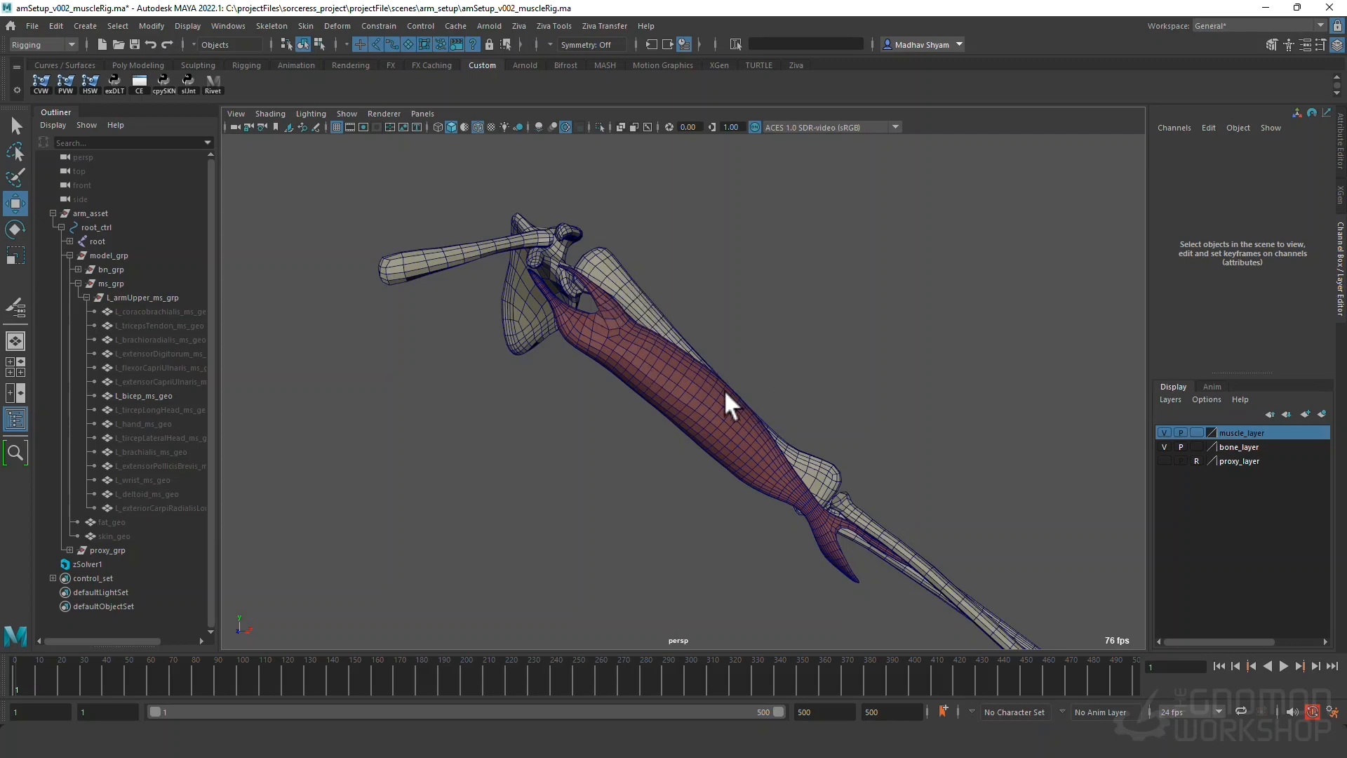
left_click_drag(723, 390, 669, 390, "alt")
Select the bicep muscle together with the humerus bone and bring up the Ziva options for selecting vertices by proximity.
left_click(667, 389)
left_click_drag(650, 446, 680, 361, "alt")
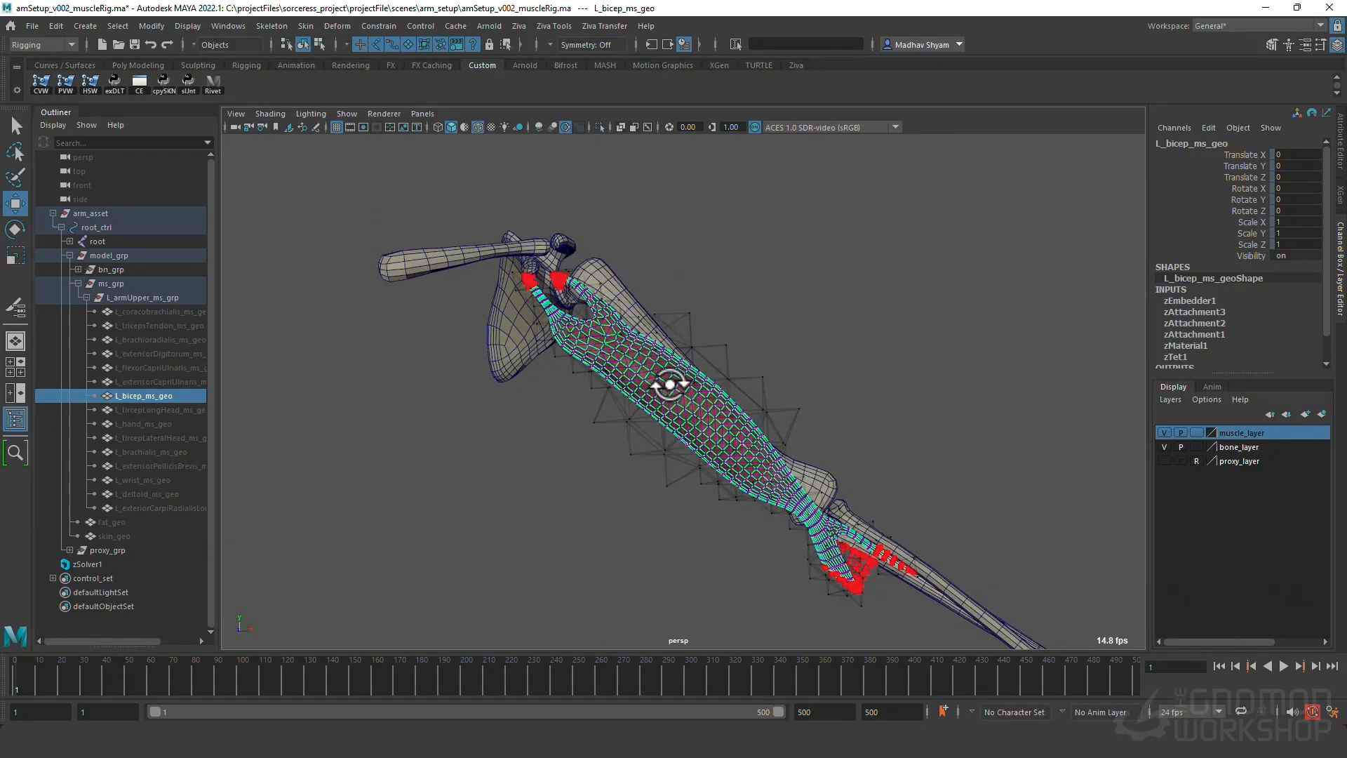
left_click_drag(617, 298, 788, 439, "alt")
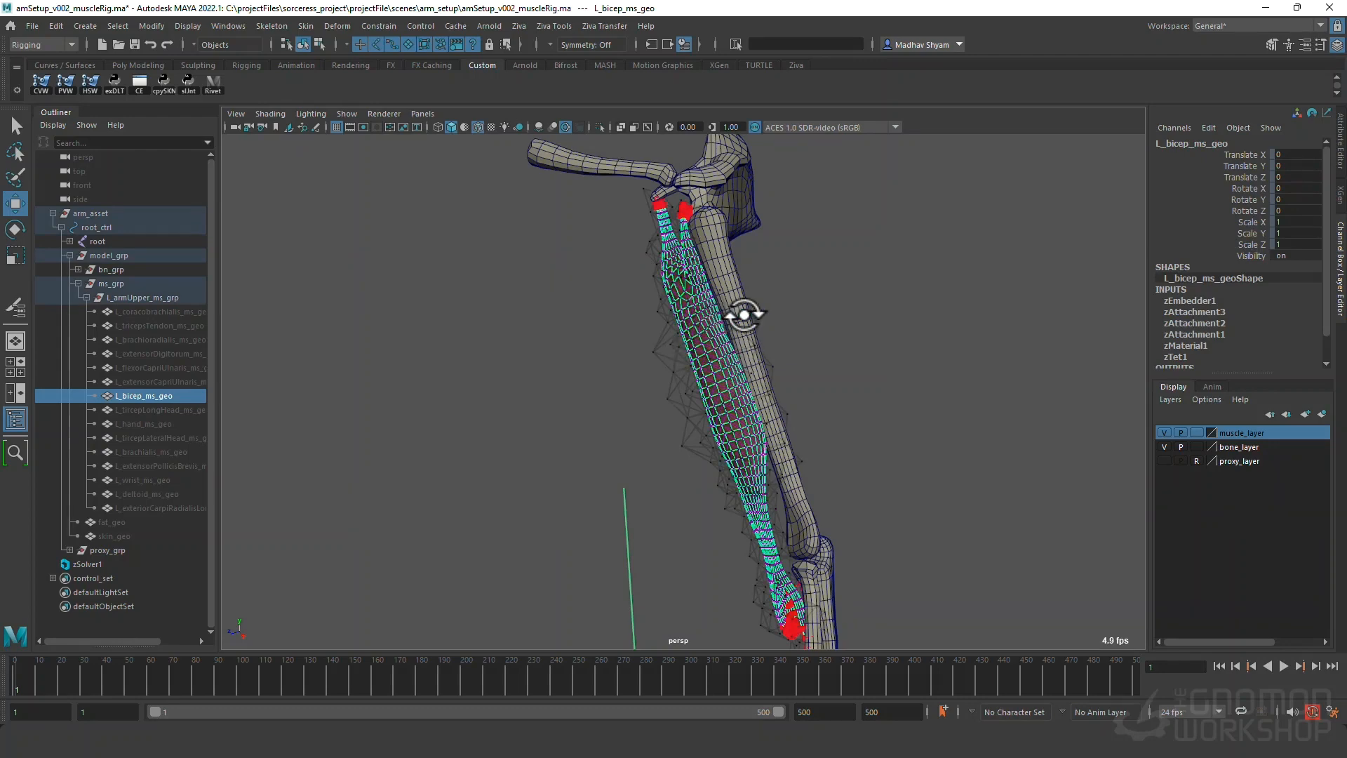
left_click(728, 254)
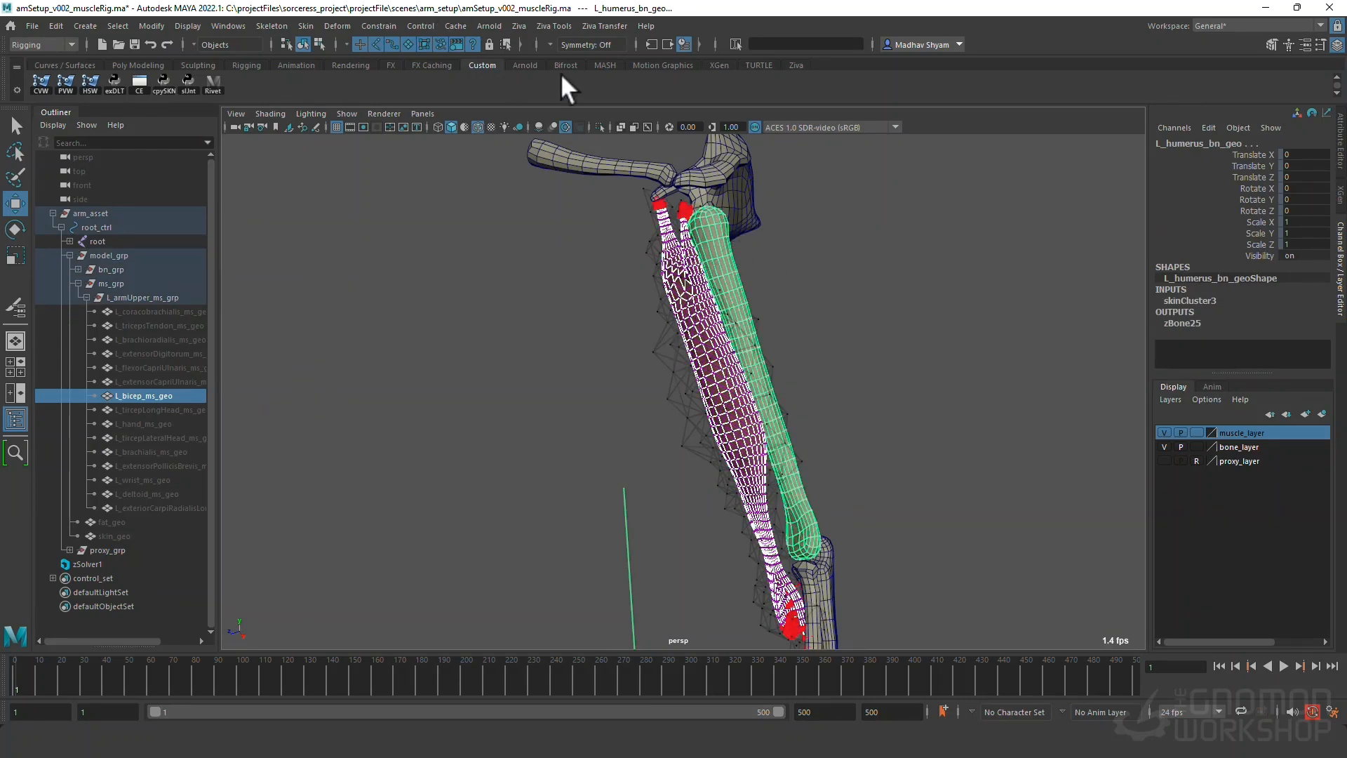
left_click(558, 25)
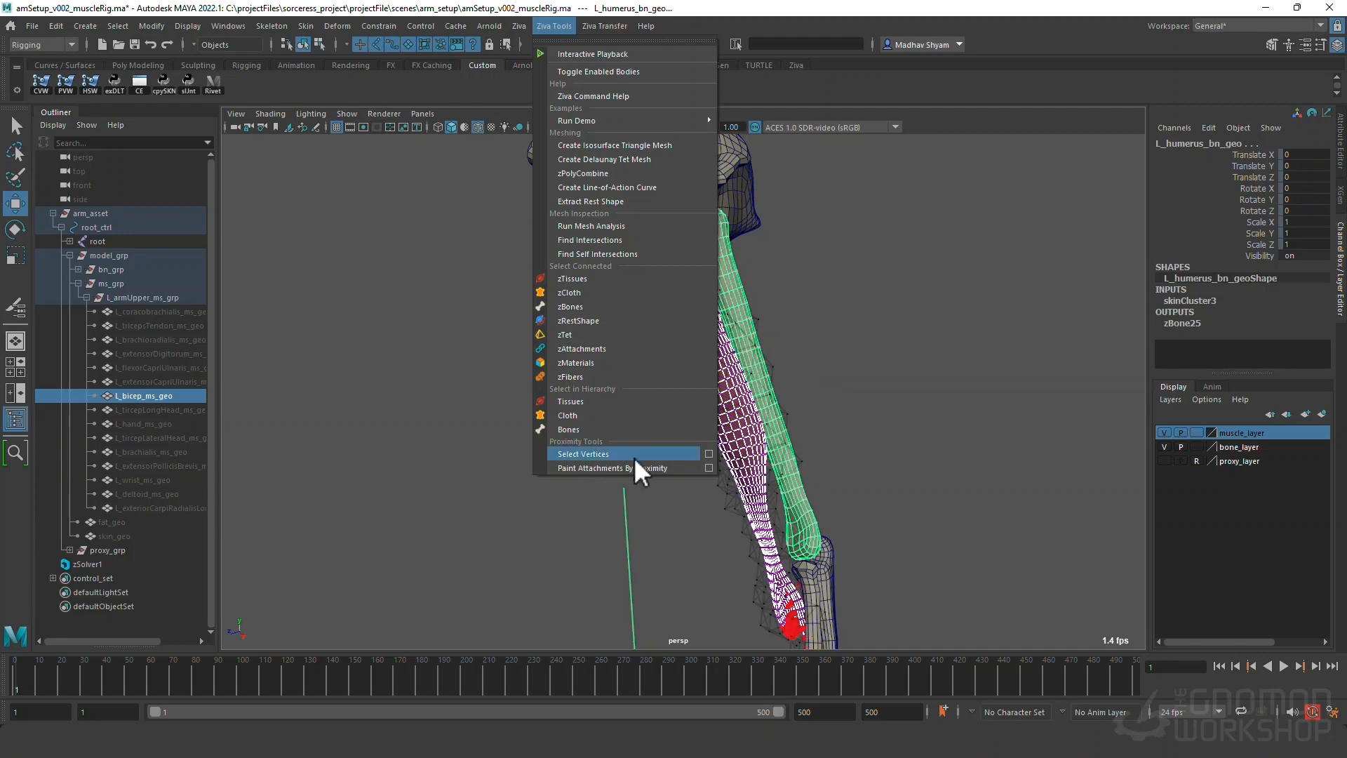
left_click(708, 454)
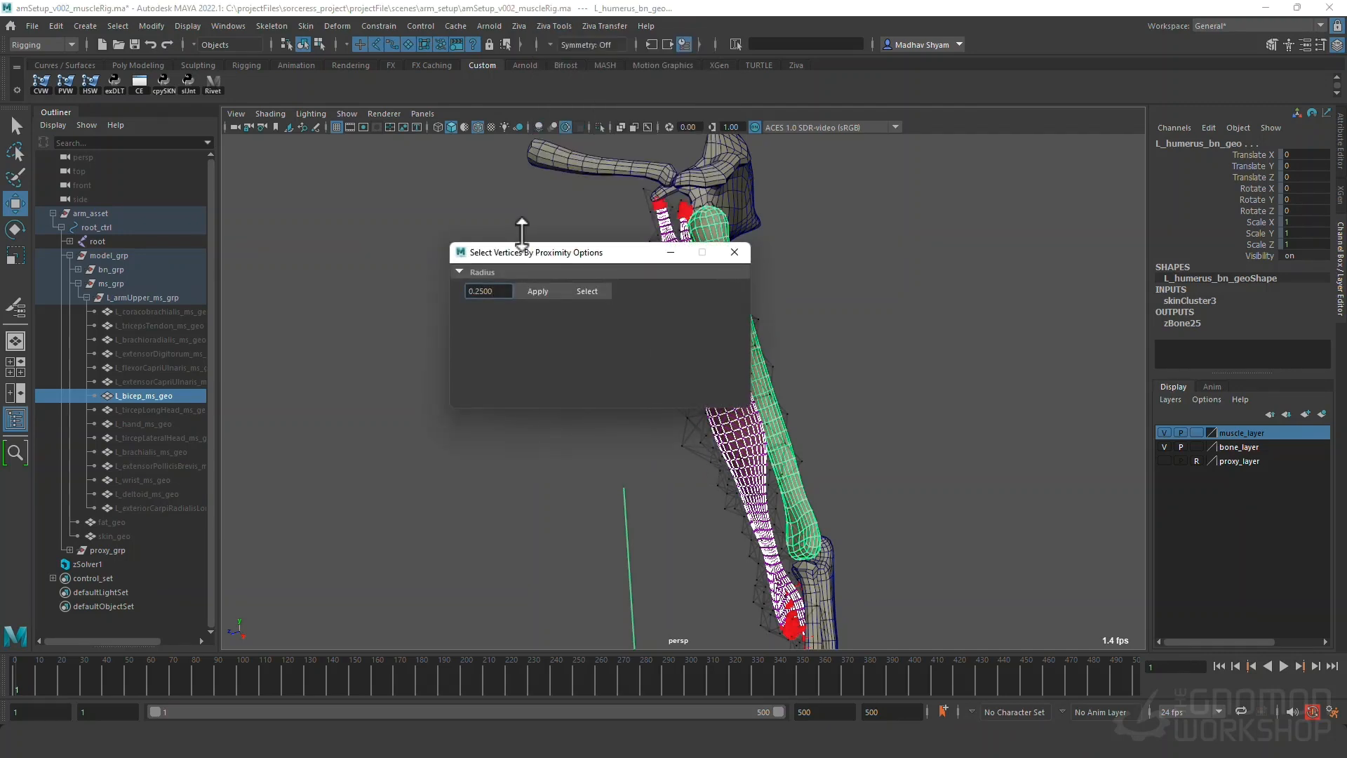
left_click_drag(537, 256, 999, 227)
Isolate the bicep muscle and the humerus bone in the viewport.
left_click_drag(806, 354, 775, 386, "alt")
double_click(964, 270)
left_click_drag(835, 325, 576, 324, "alt")
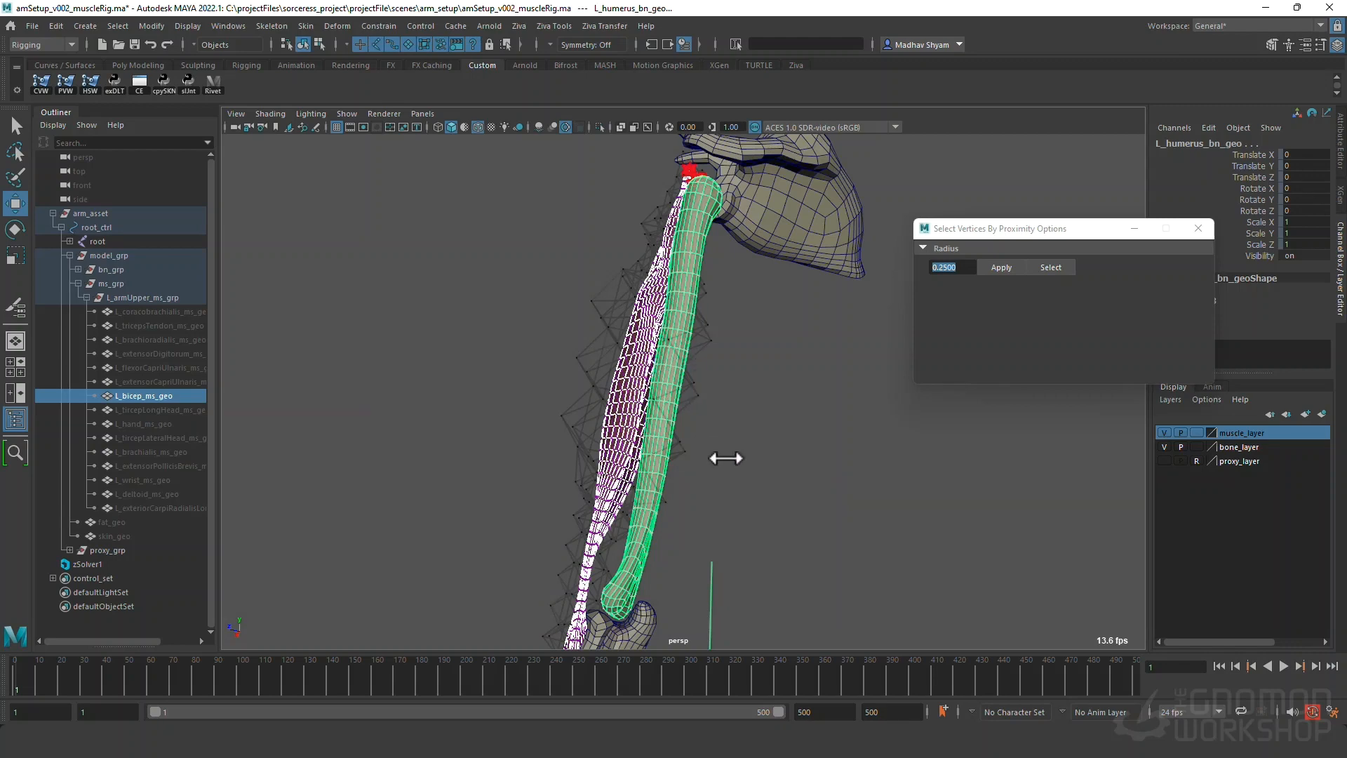
left_click(756, 493)
left_click(629, 492)
left_click(640, 553, "shift")
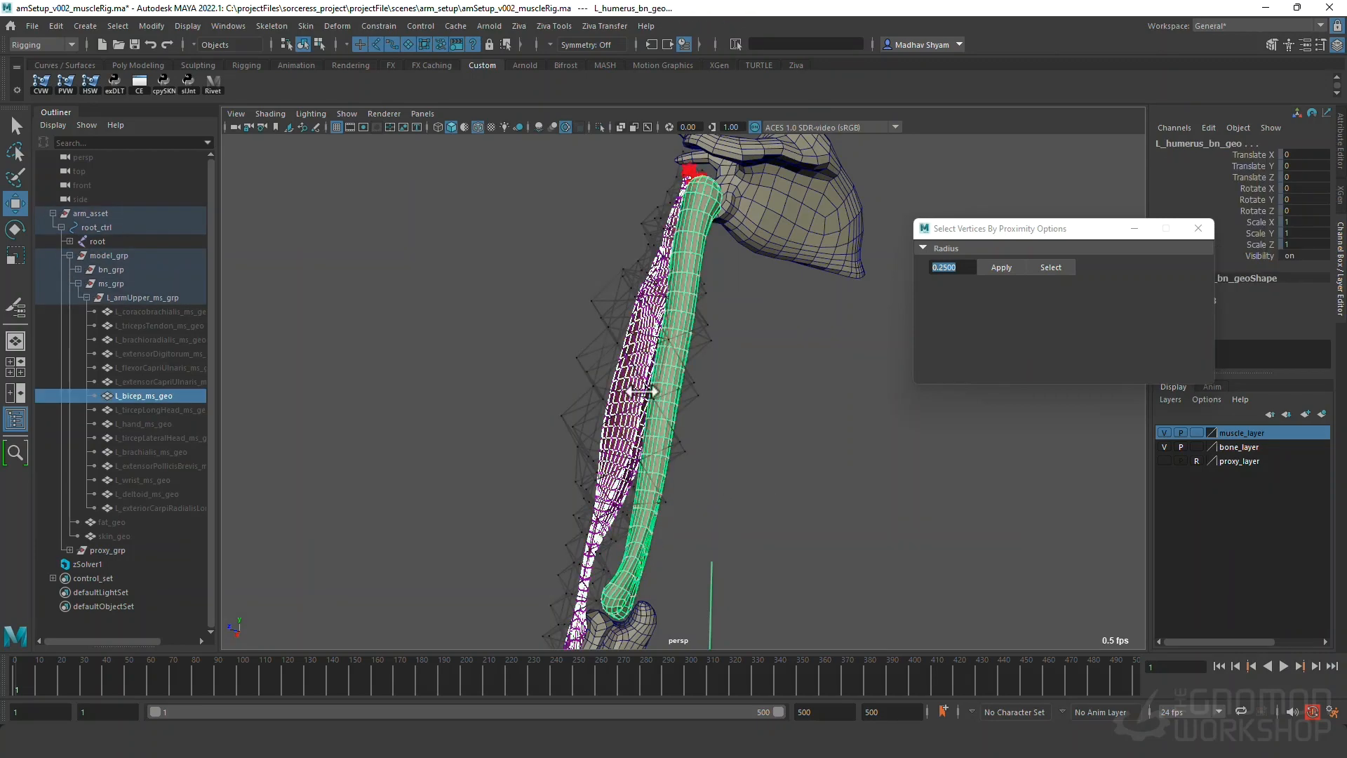
left_click(600, 127)
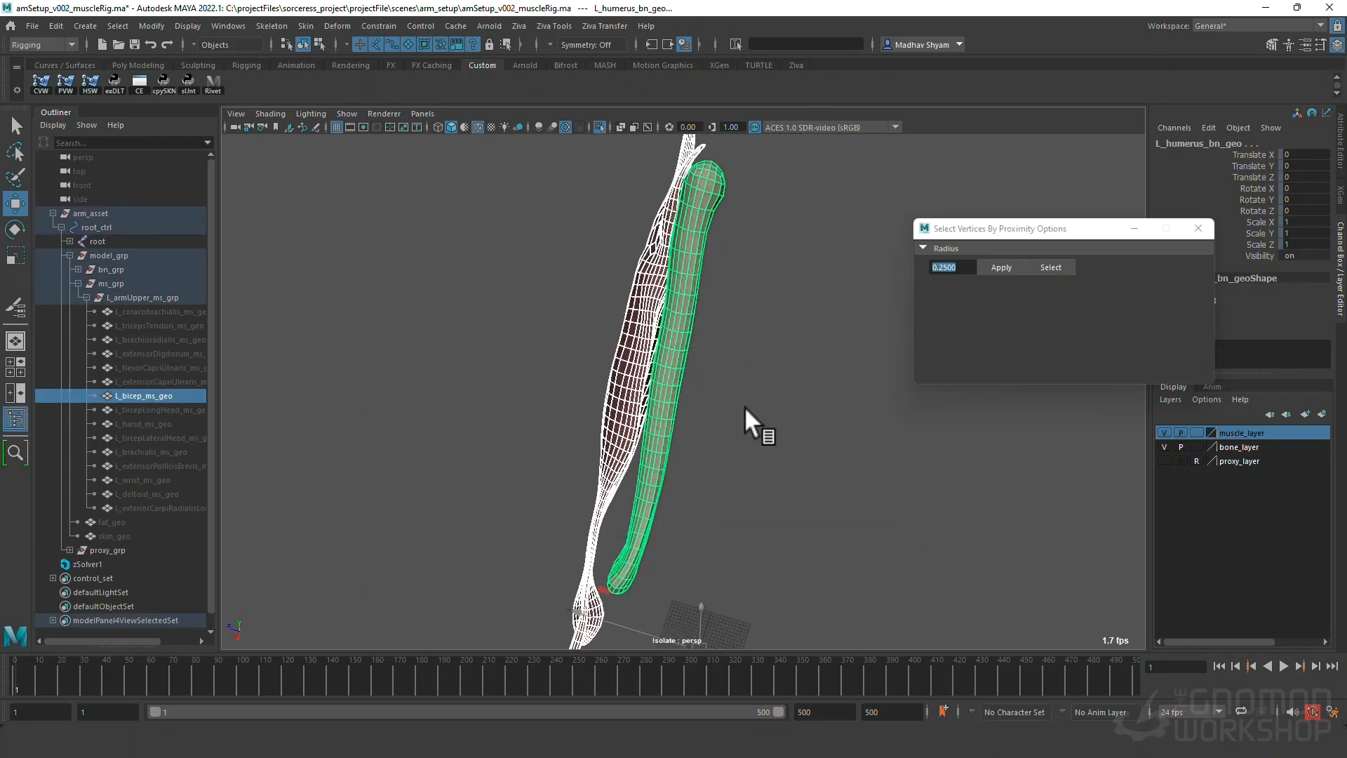
Try selecting the bicep vertices within a 0.25 radius of the humerus and inspect them in wireframe display.
left_click_drag(744, 407, 714, 318, "alt")
right_click_drag(714, 319, 686, 406, "alt")
left_click(608, 362)
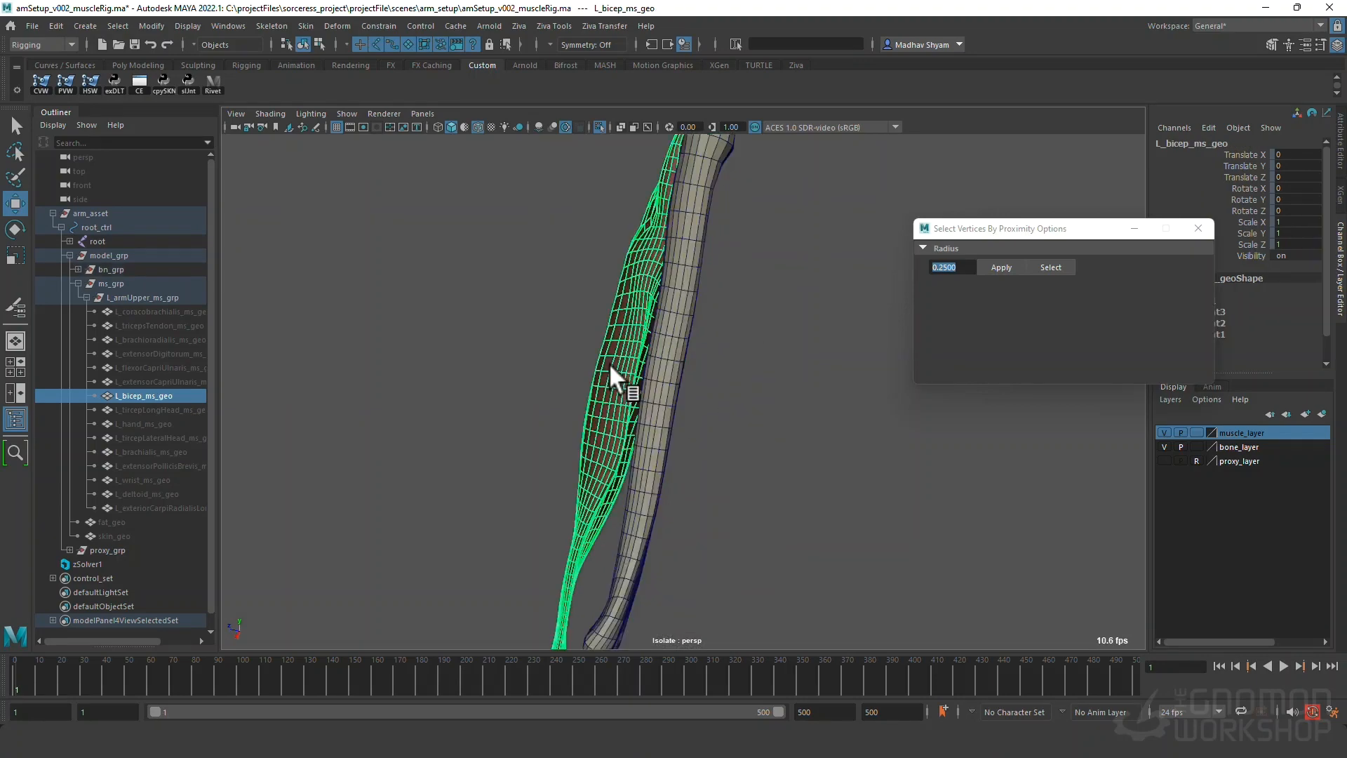
left_click(659, 347, "shift")
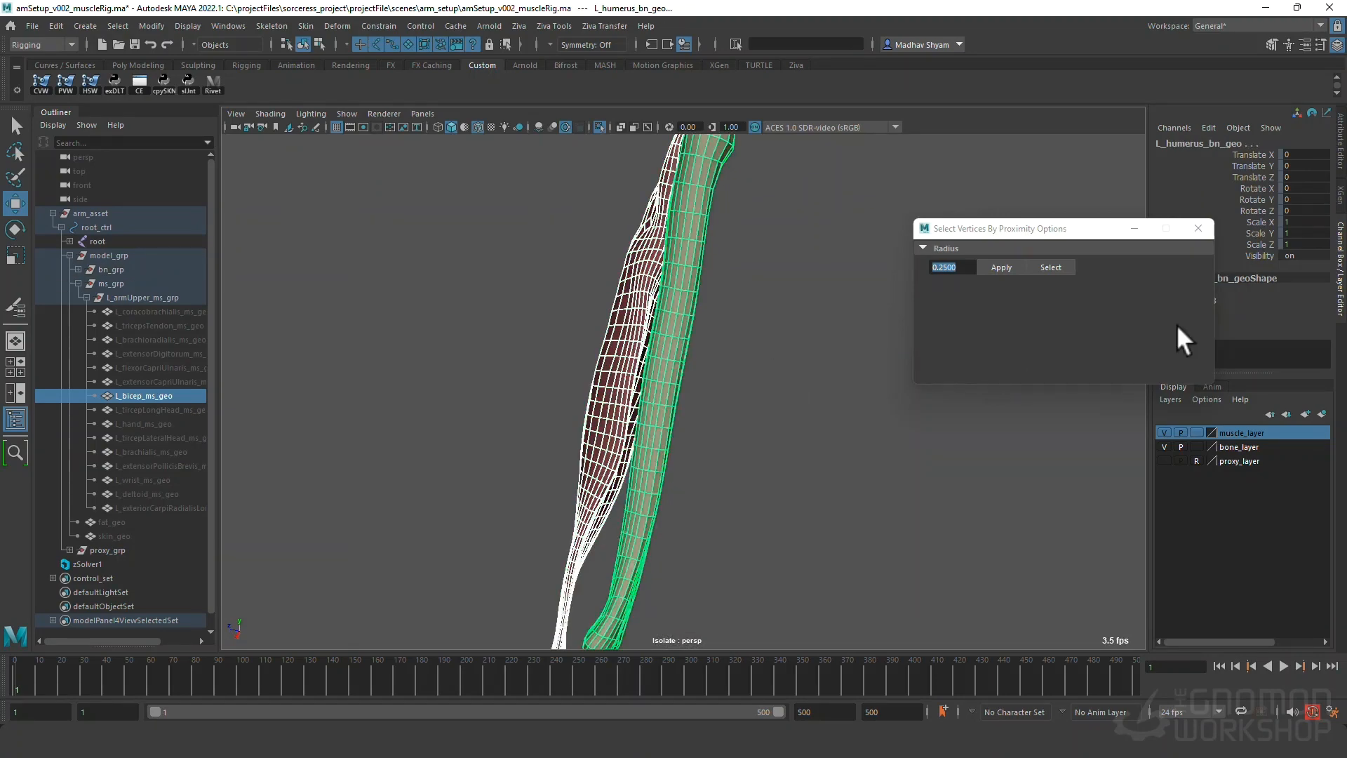
left_click(1051, 267)
mouse_move(618, 330)
right_mouse_down("alt")
mouse_move(648, 300)
mouse_move(592, 303)
right_mouse_up("alt")
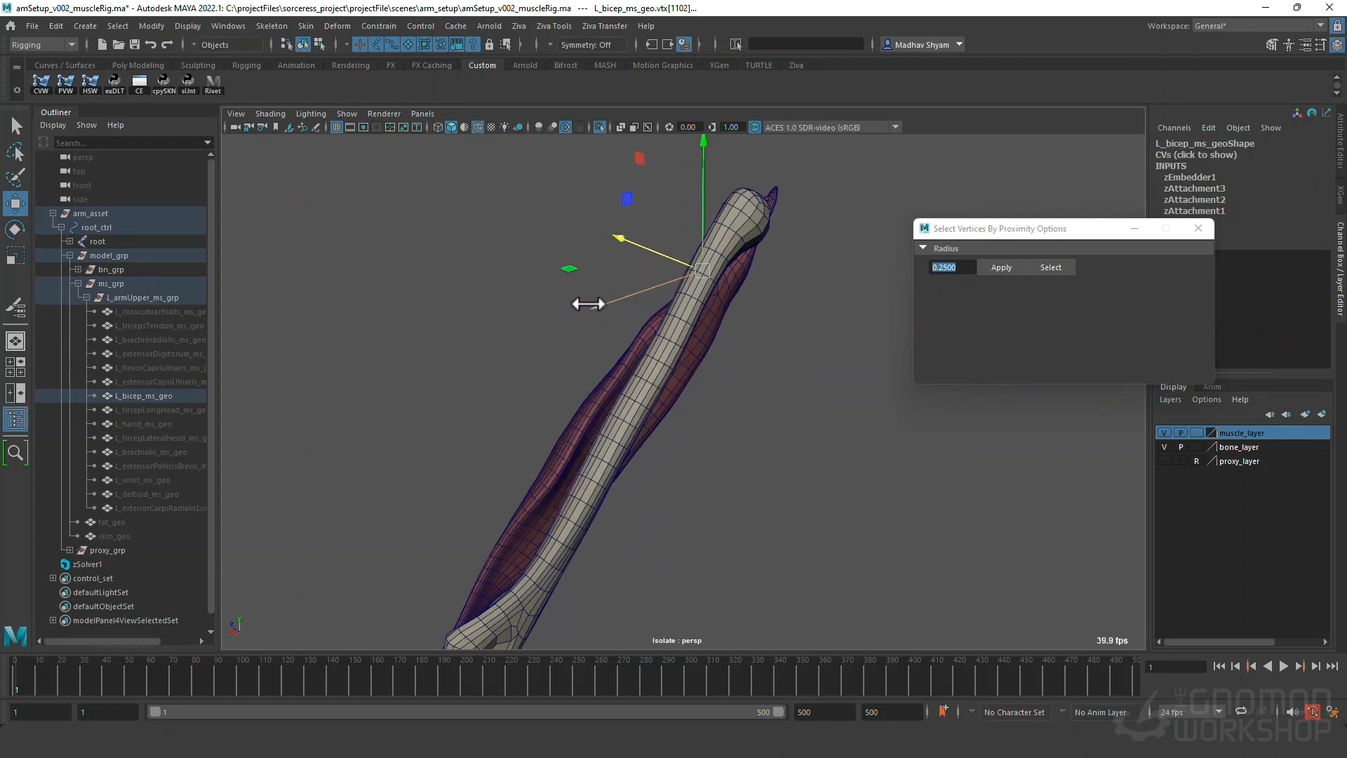
key("4")
right_click_drag(628, 357, 638, 271, "alt")
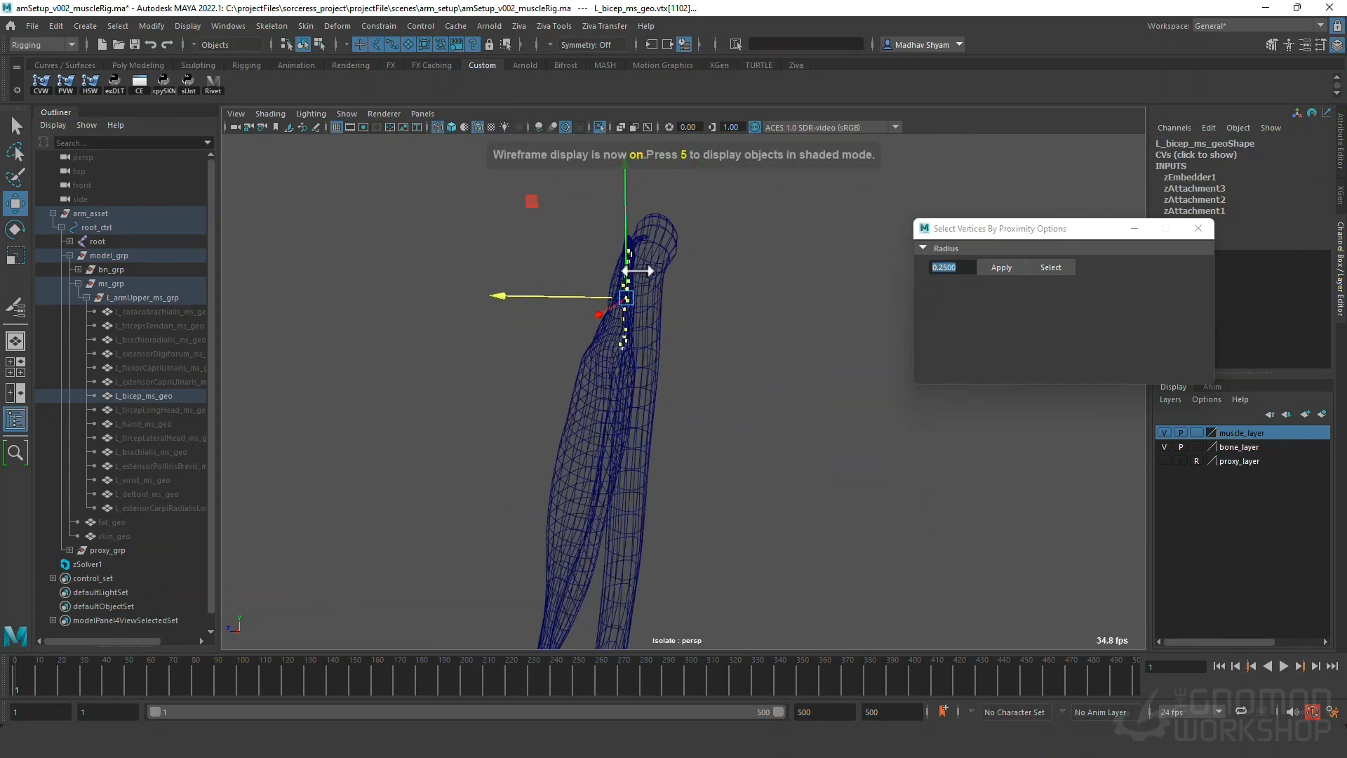
left_click_drag(616, 380, 617, 304, "alt")
left_click_drag(674, 388, 593, 368, "alt")
key("4")
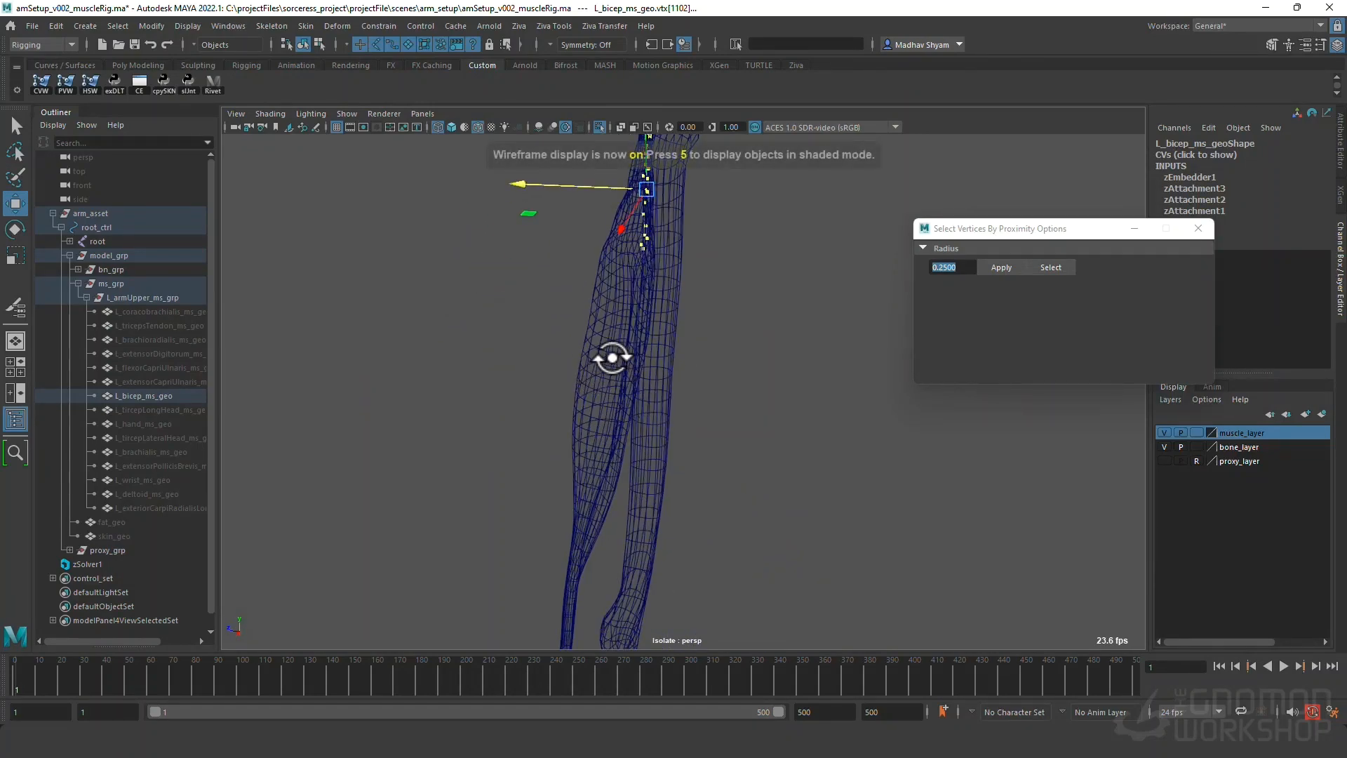
Try selecting the bicep vertices near the humerus with the proximity radius set to 0.5.
key("F8")
middle_click_drag(630, 295, 614, 342, "alt")
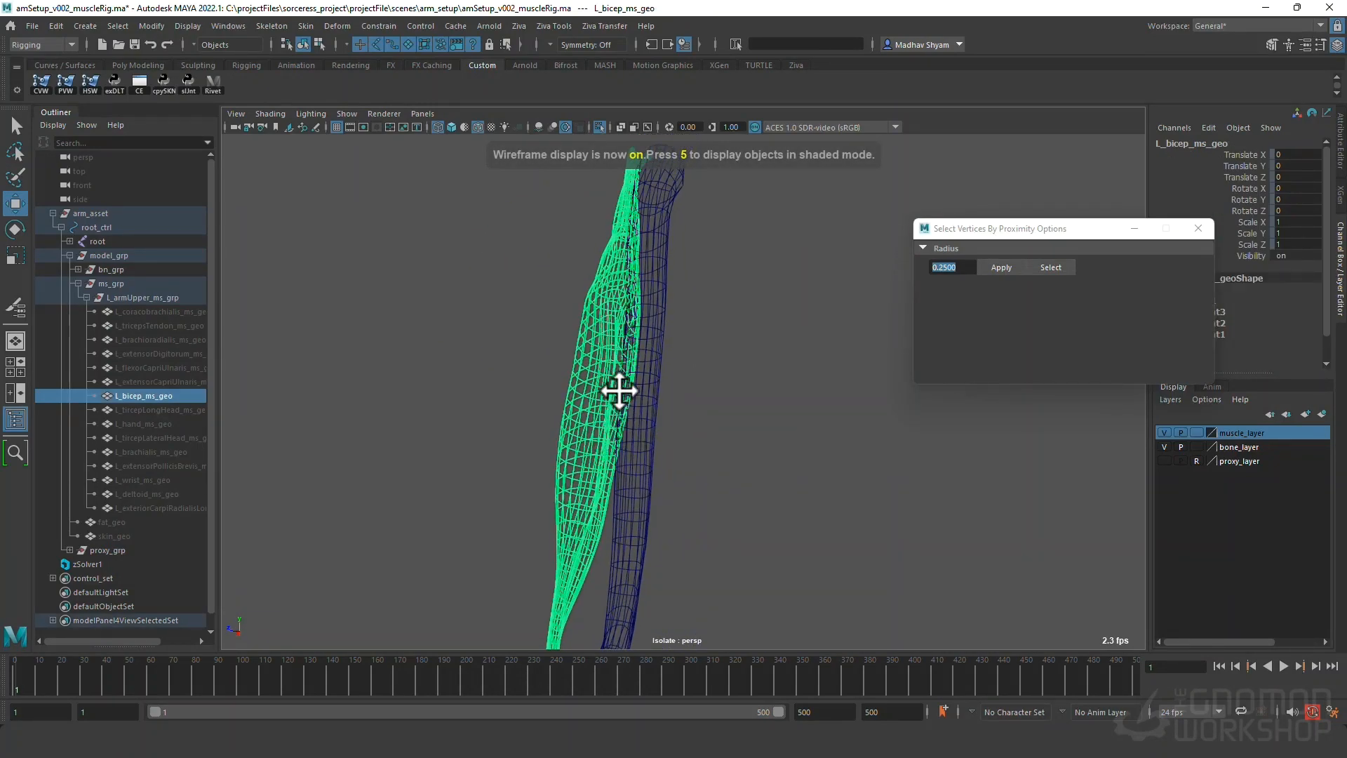
key("5")
left_click(642, 389, "shift")
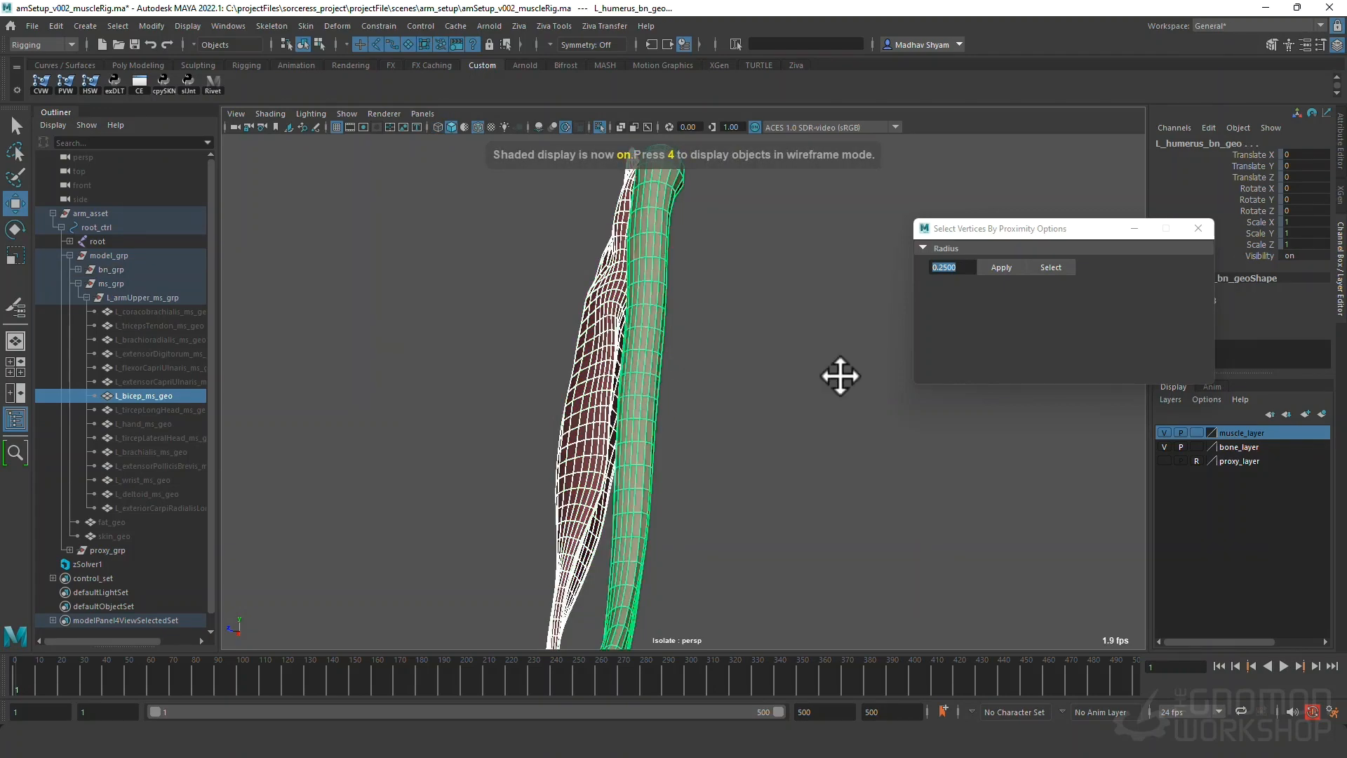
left_click(639, 421)
left_click(607, 415)
left_click(635, 421)
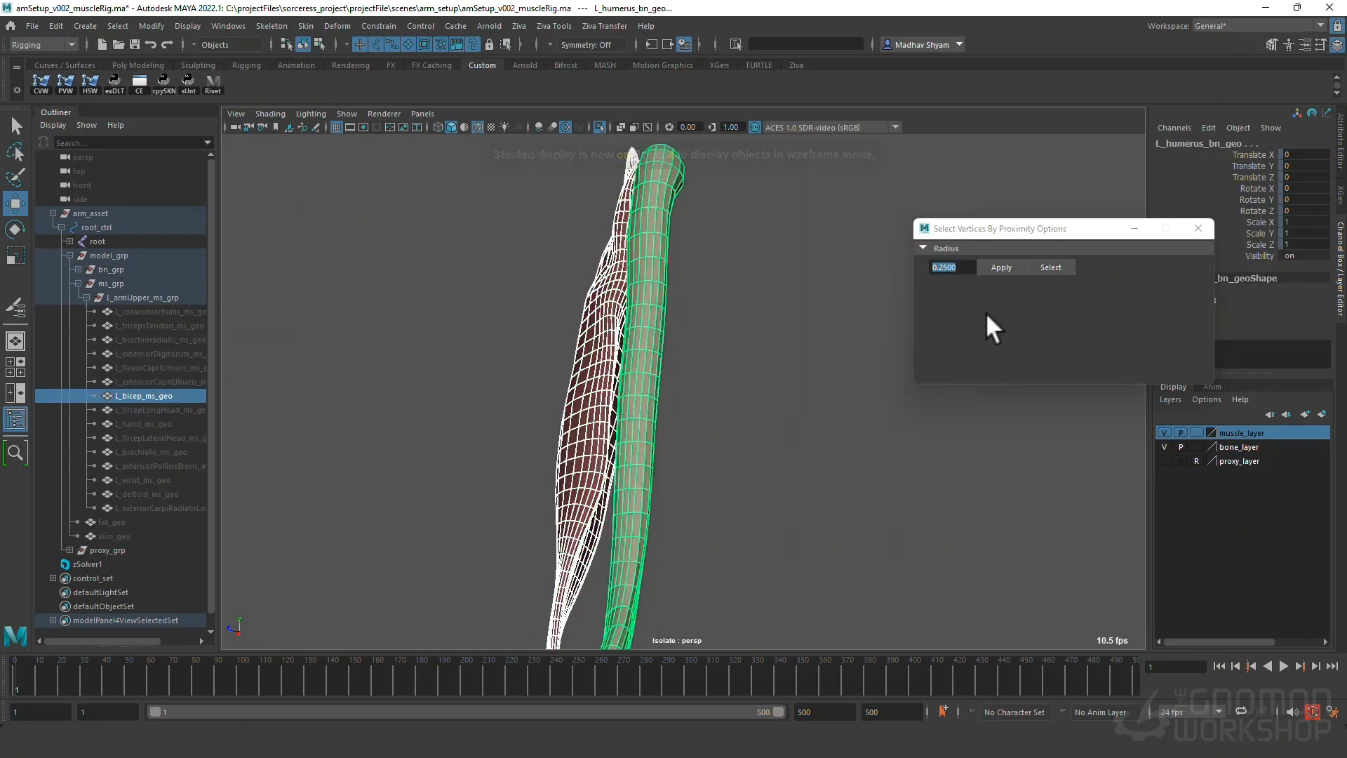
left_click_drag(957, 267, 937, 266)
type("5")
key("Return")
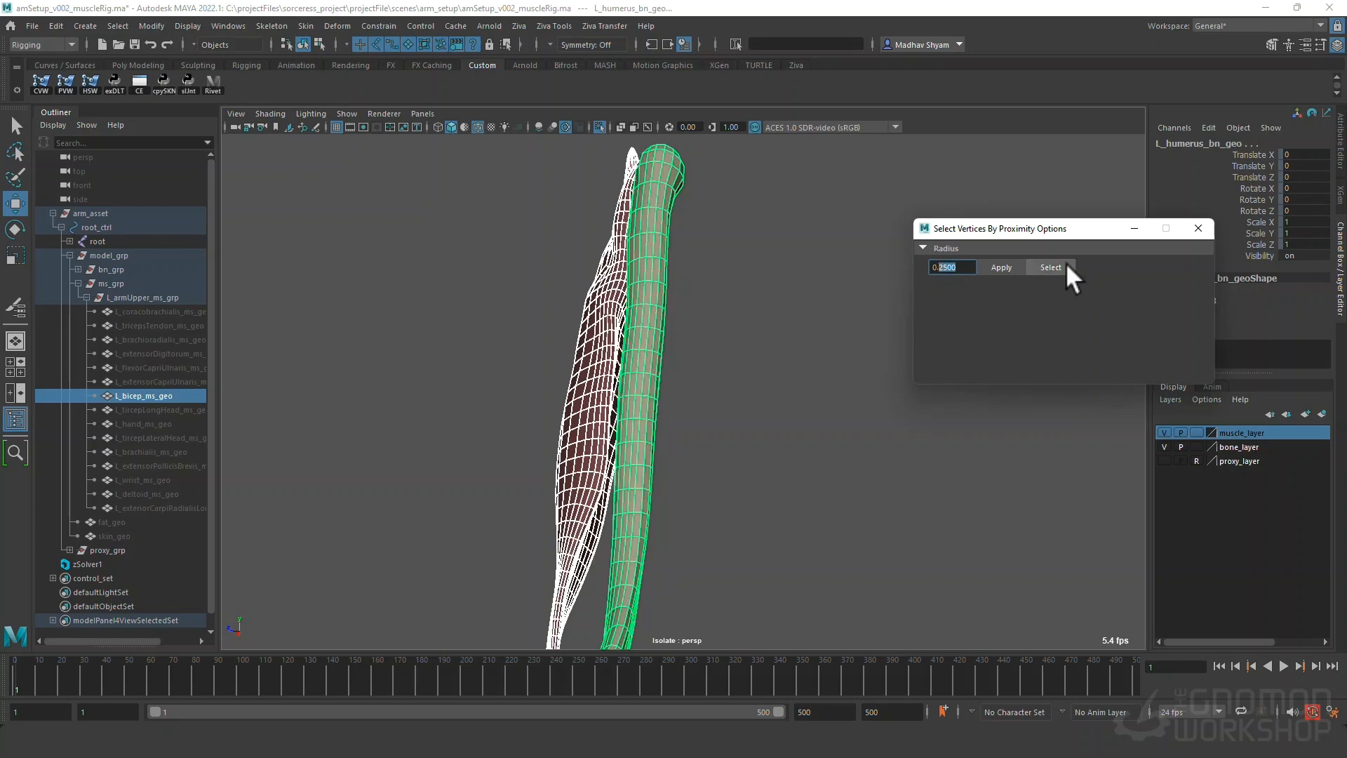
left_click(1052, 267)
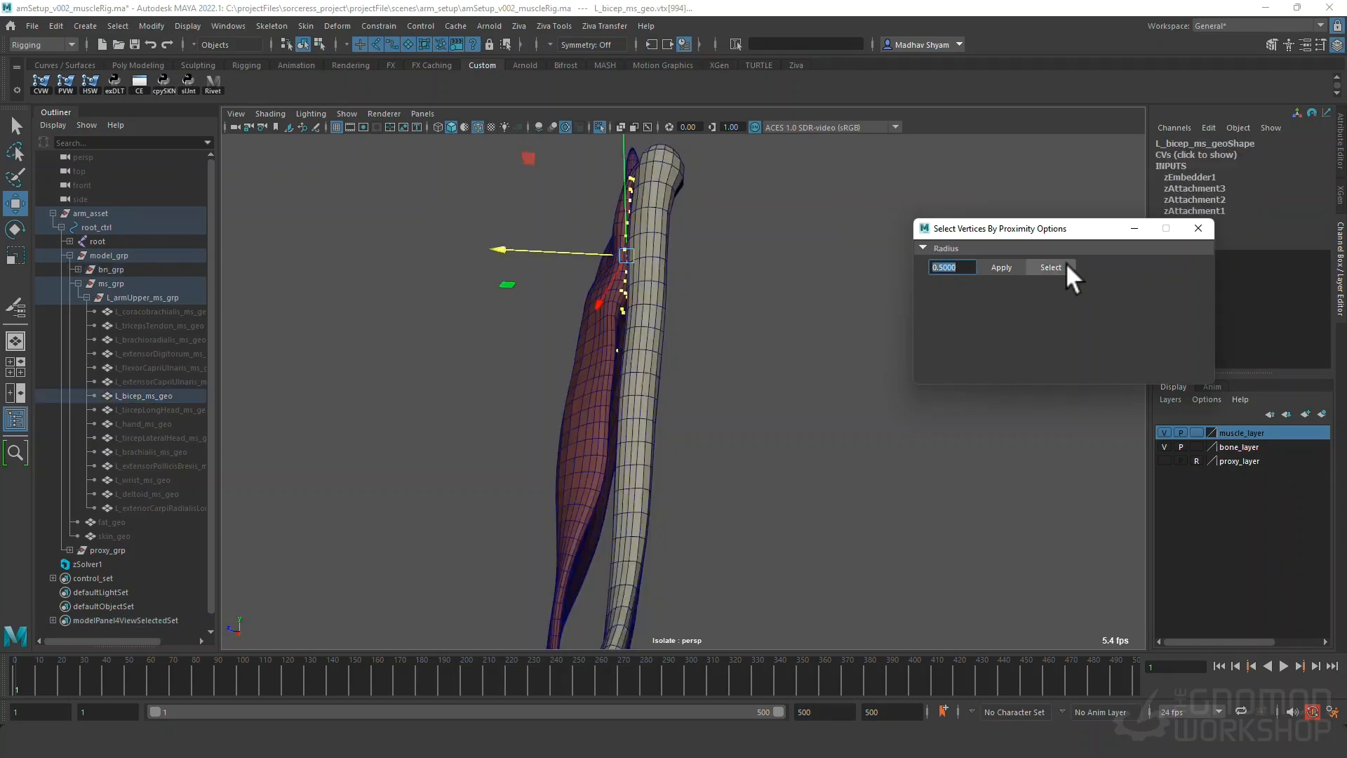
Set the proximity radius to 1 and select the bicep vertices within that distance of the humerus.
left_click_drag(701, 379, 701, 337, "alt")
left_click(962, 266)
double_click(962, 267)
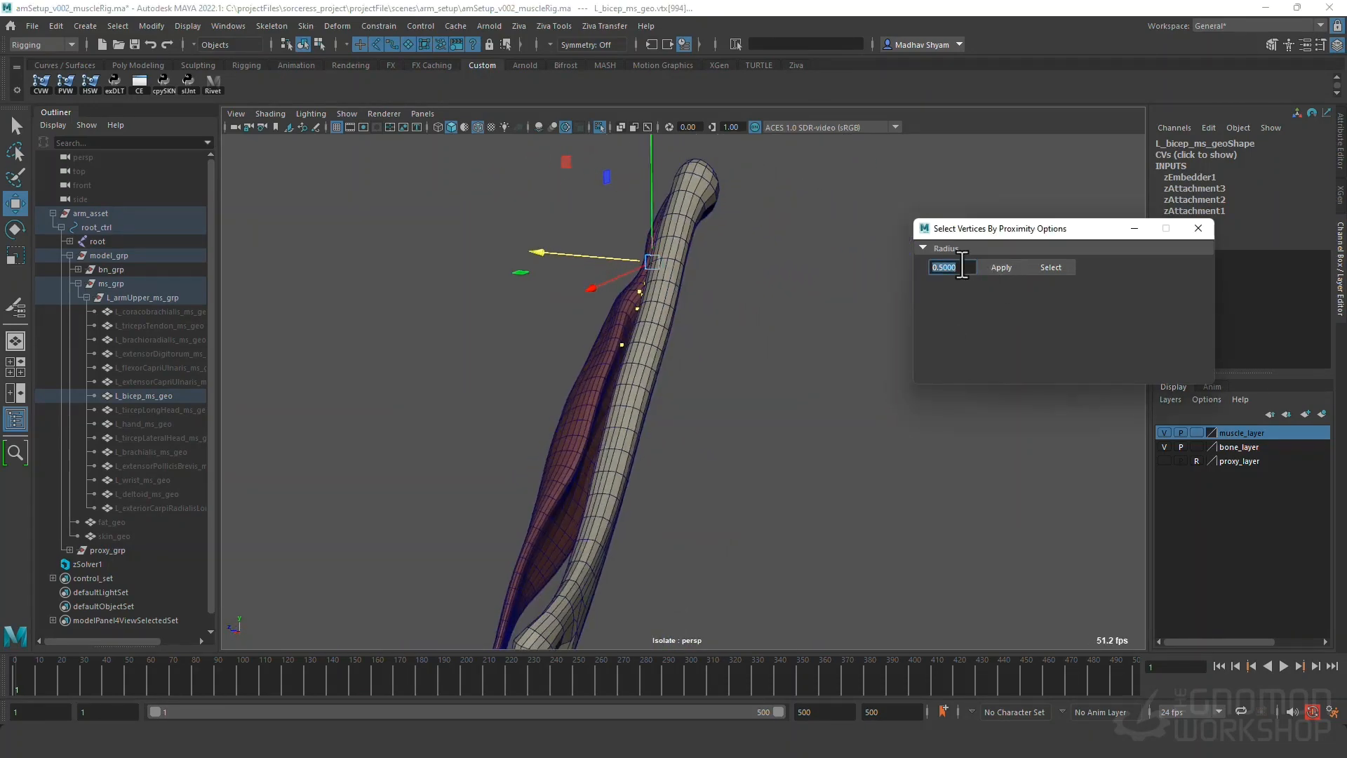
type("1")
key("Return")
left_click(562, 447)
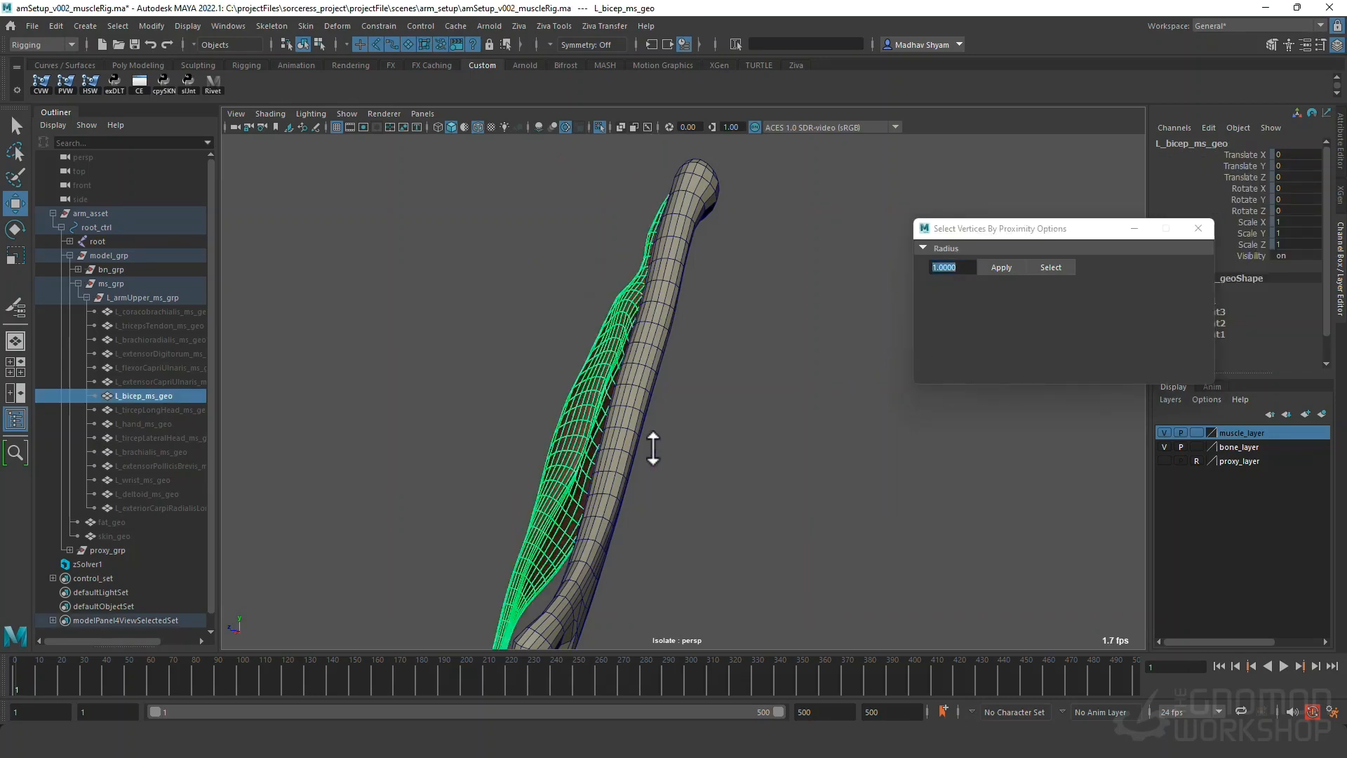
left_click(636, 442, "shift")
left_click(1044, 267)
left_click_drag(618, 414, 759, 364, "alt")
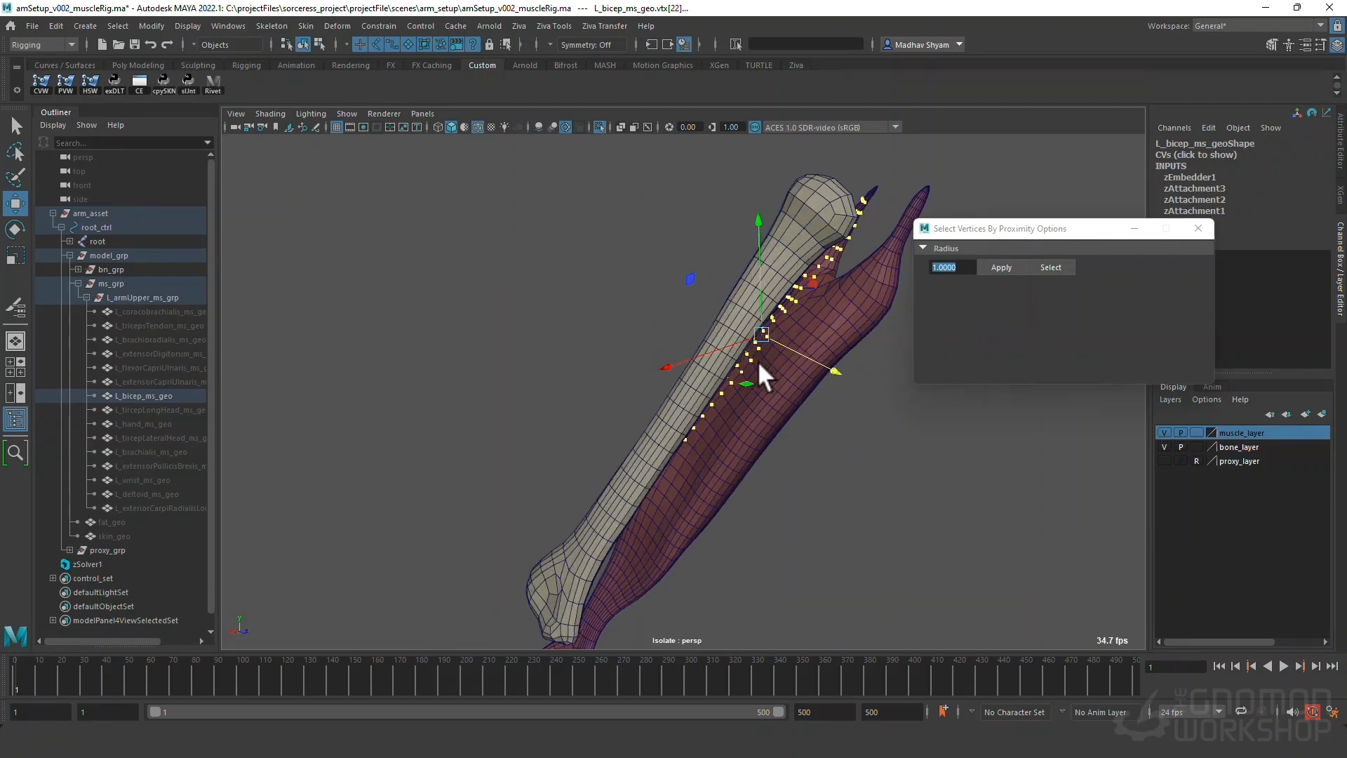
left_click_drag(707, 405, 863, 475, "alt")
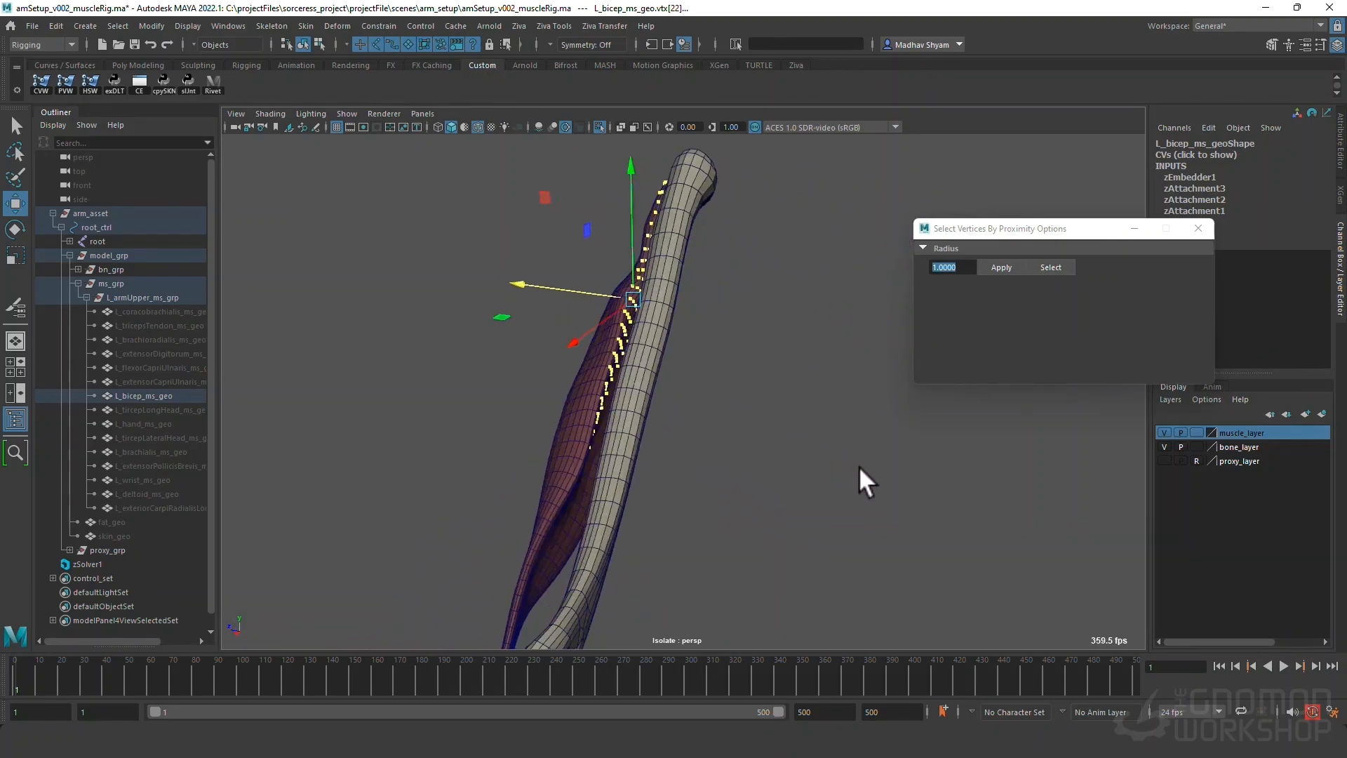
left_click_drag(625, 385, 589, 382, "alt")
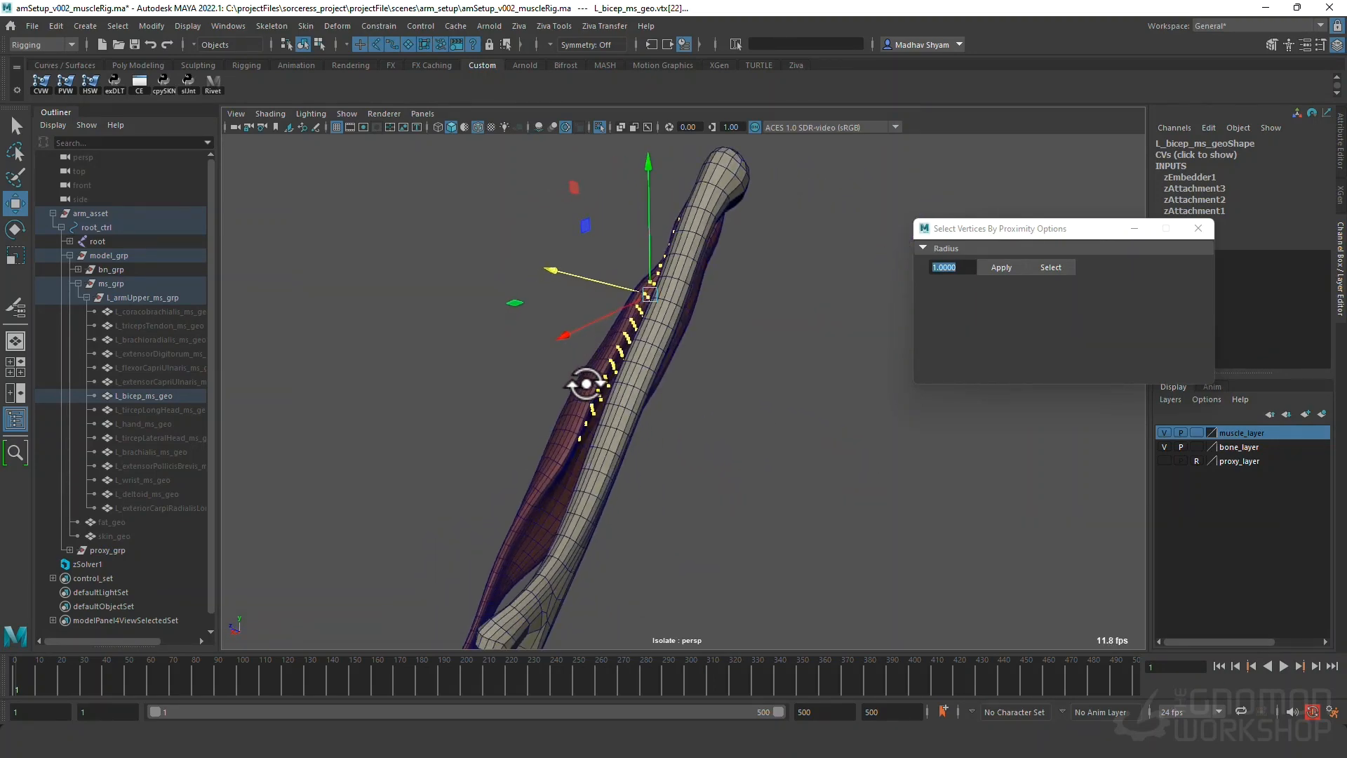
Use the Lasso tool in wireframe display to narrow the selection to the mid-belly bicep vertices facing the humerus, and restore shaded display.
right_click_drag(526, 367, 640, 382)
left_click_drag(641, 385, 601, 402, "alt")
key("4")
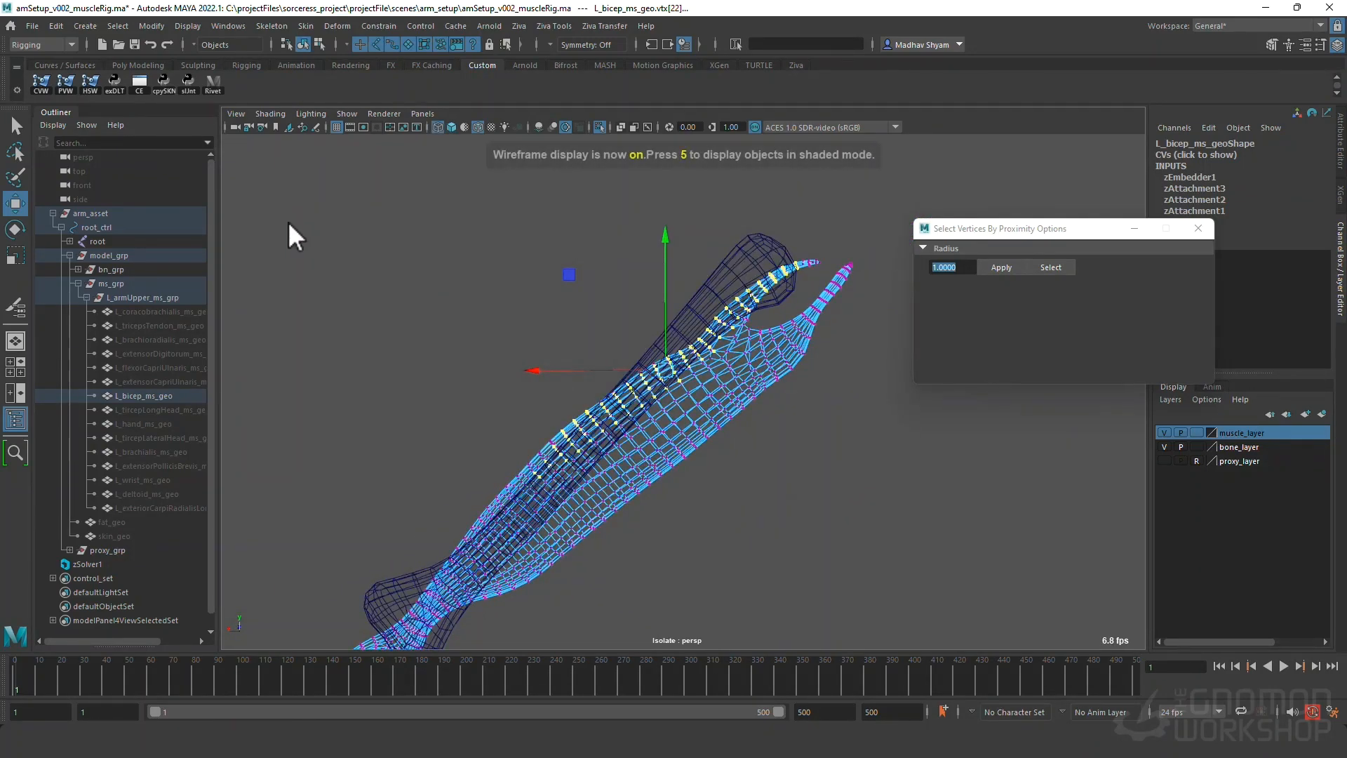
left_click(19, 148)
mouse_move(737, 438)
left_mouse_down()
mouse_move(656, 355)
mouse_move(743, 232)
mouse_move(851, 255)
mouse_move(740, 421)
mouse_move(901, 413)
mouse_move(862, 408)
left_mouse_up()
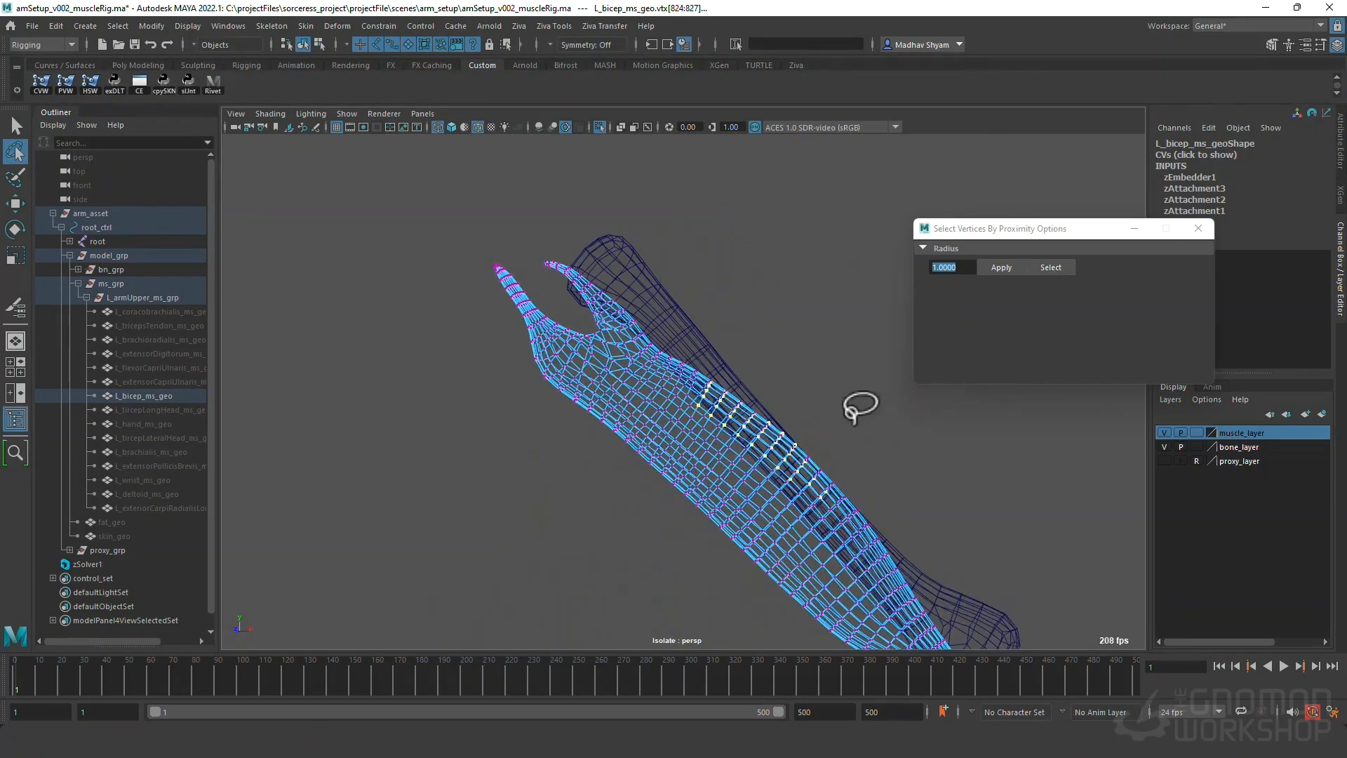
key("w")
key("5")
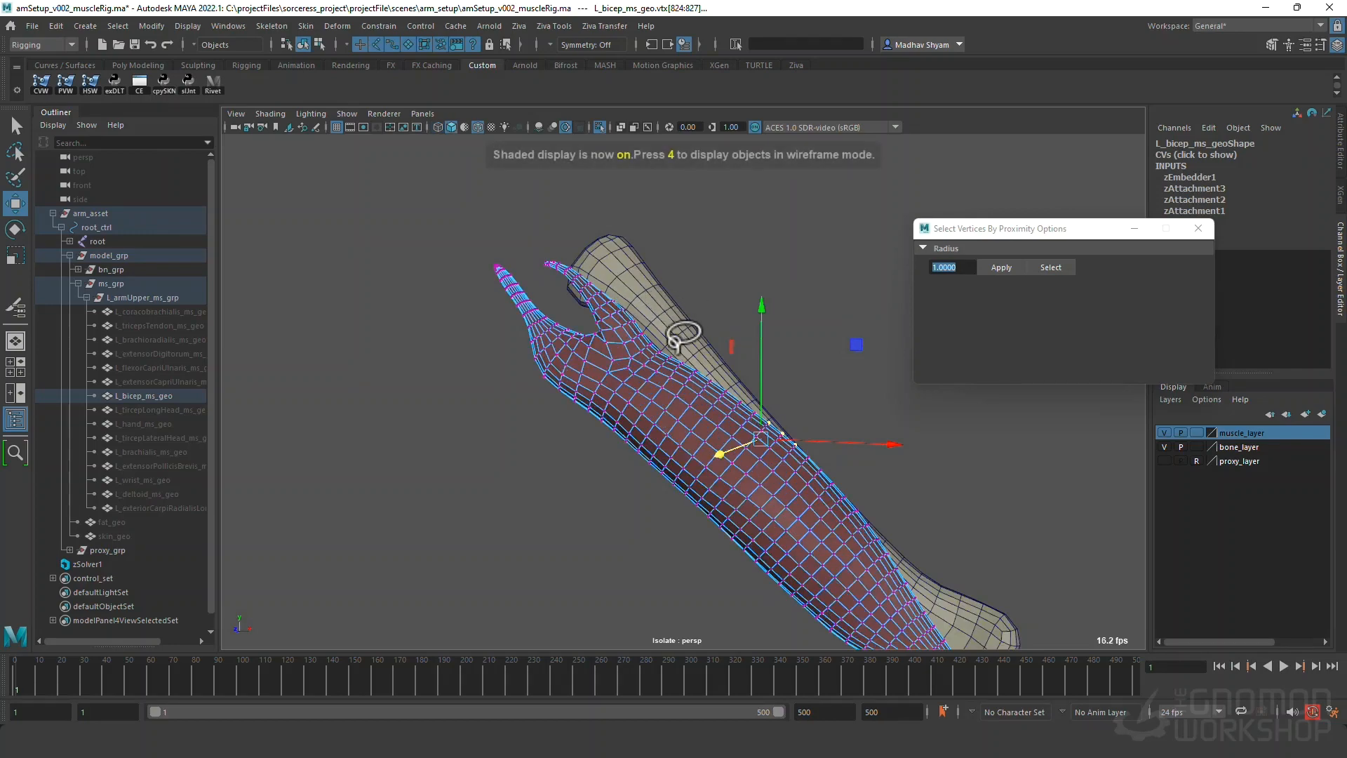
Add the humerus bone to the vertex selection and create a Ziva attachment between the two.
left_click_drag(685, 339, 691, 346, "alt")
left_click(660, 275)
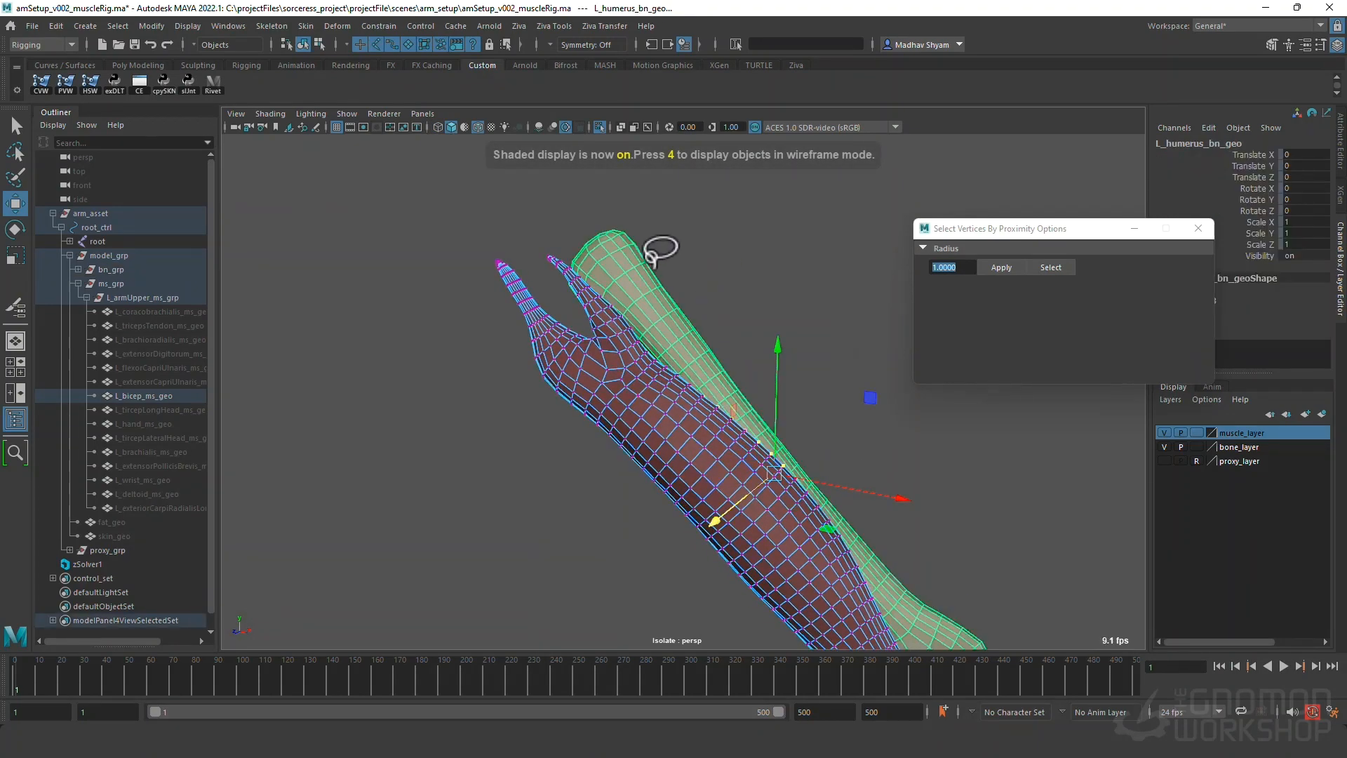
left_click(518, 26)
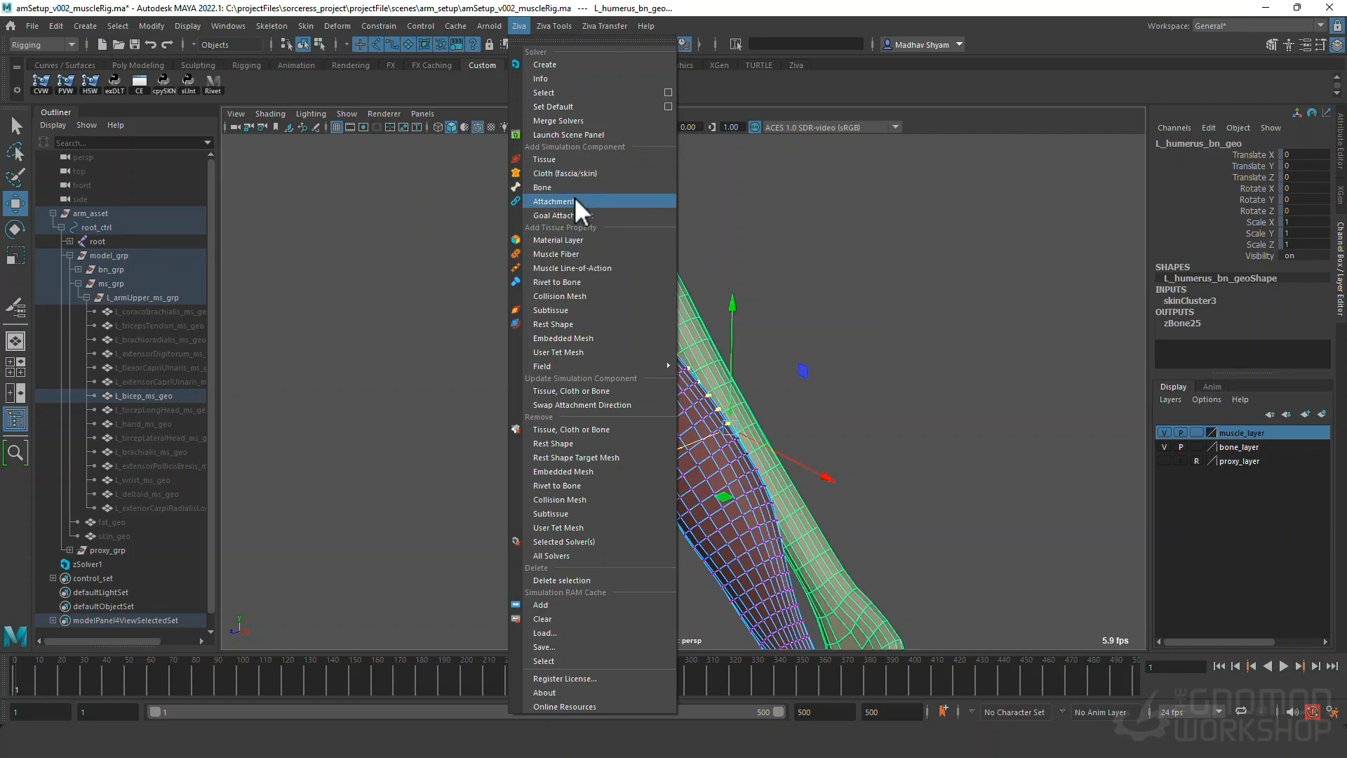
left_click(574, 201)
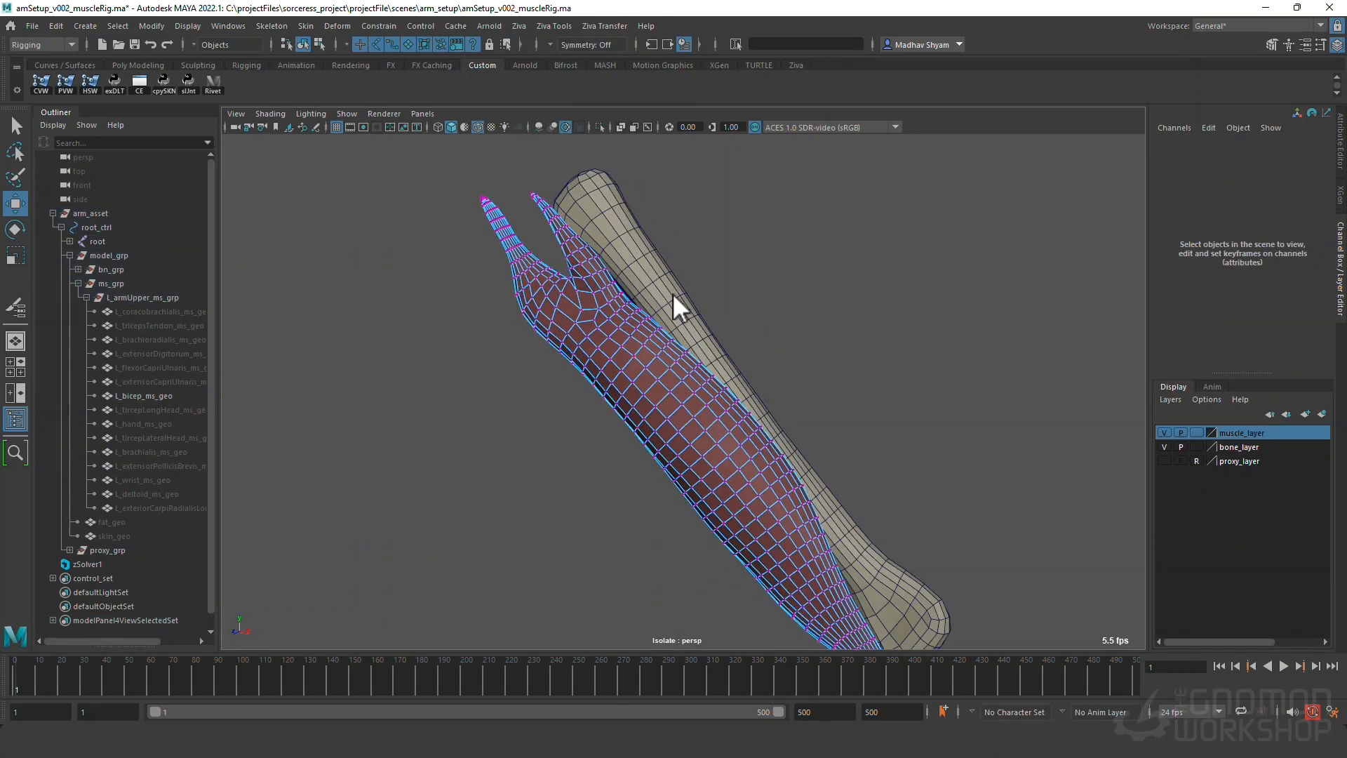
Select the bicep muscle and turn off isolation to show the rest of the arm.
left_click(672, 293)
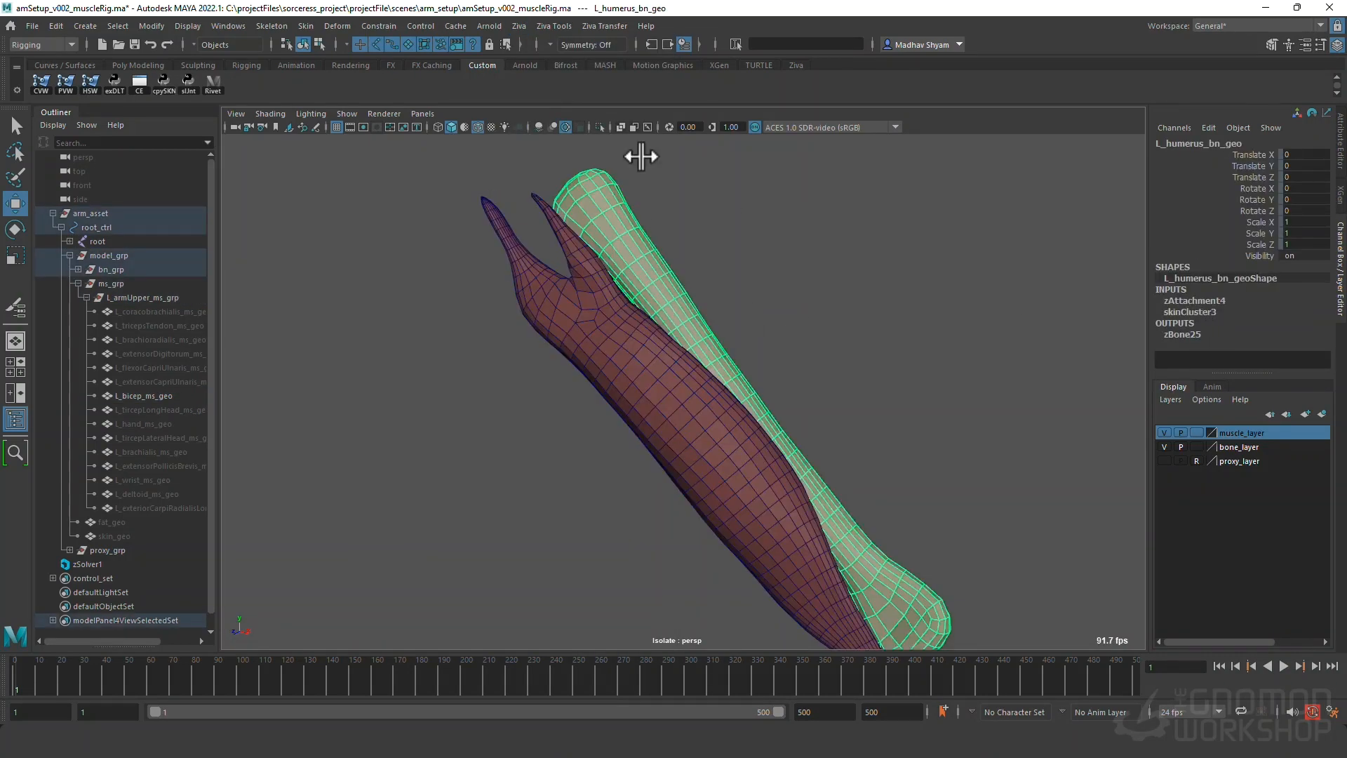
left_click_drag(537, 151, 685, 271, "alt")
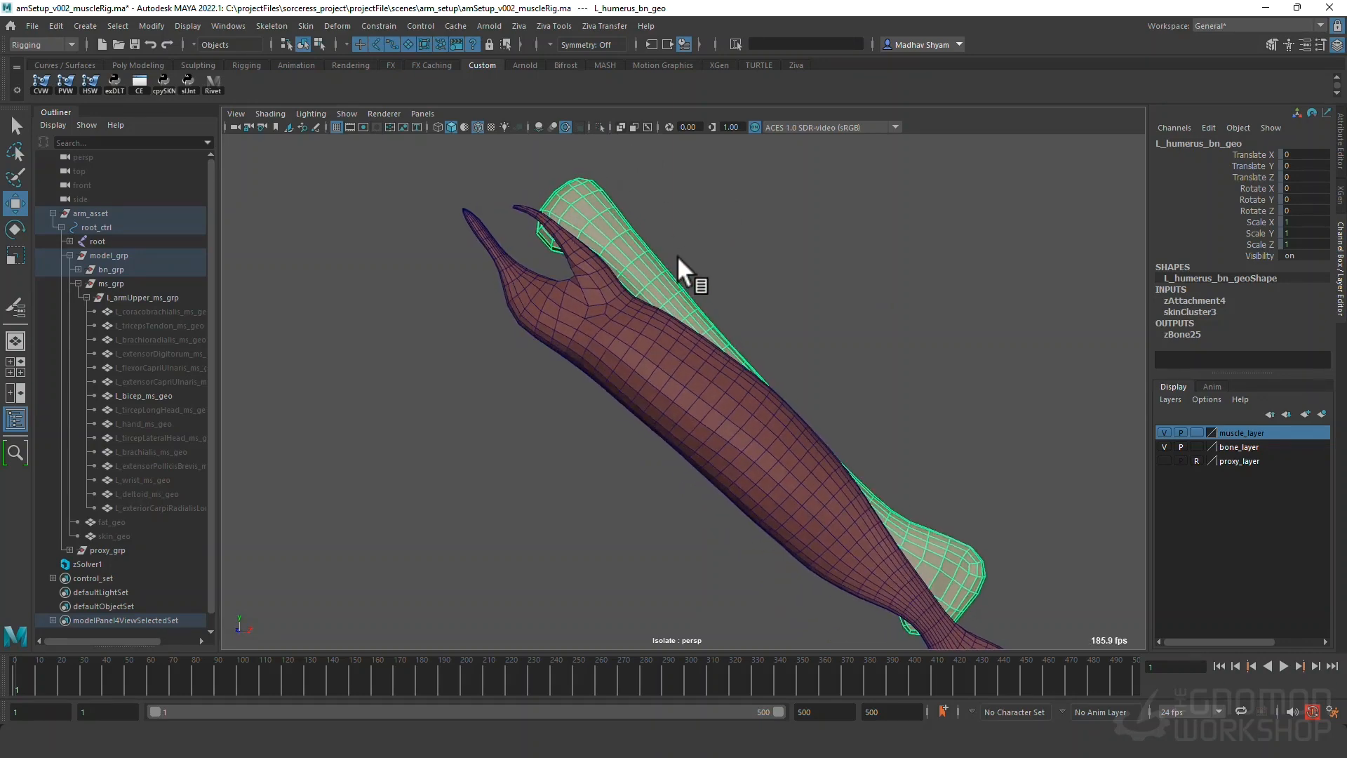
left_click(672, 348)
left_click(604, 128)
left_click(604, 128)
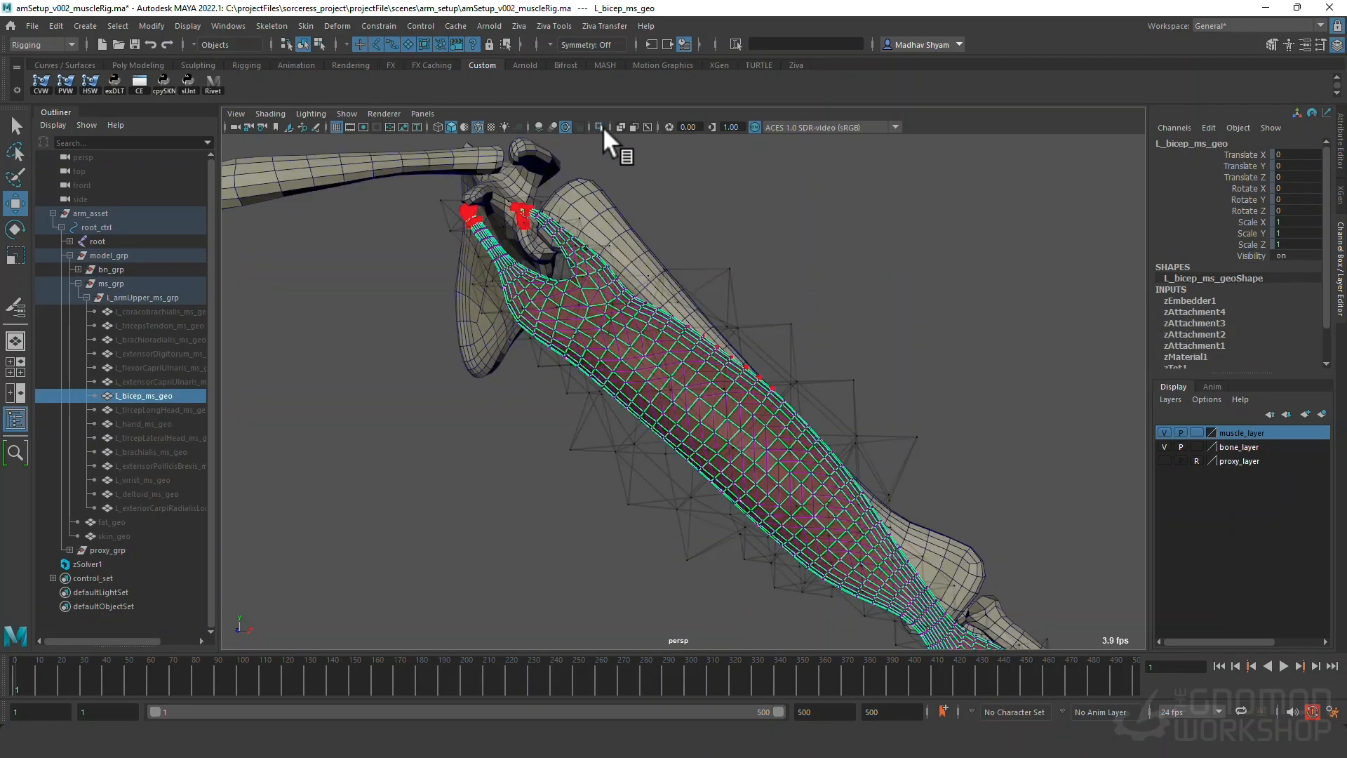
Frame the bicep and arm bones and play the simulation to check the new attachment.
left_click_drag(893, 406, 758, 423, "alt")
left_click_drag(708, 353, 701, 376, "alt")
right_click_drag(701, 377, 791, 409, "alt")
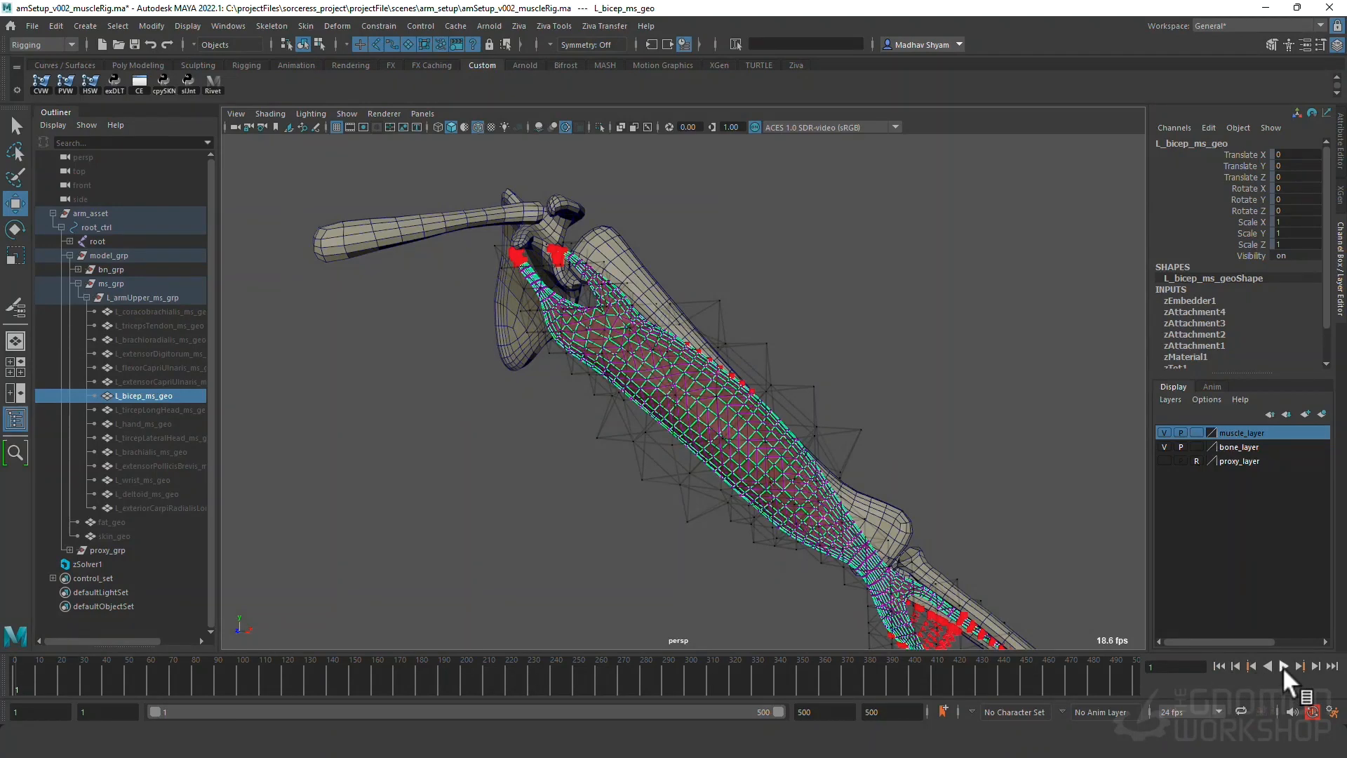
left_click(1283, 666)
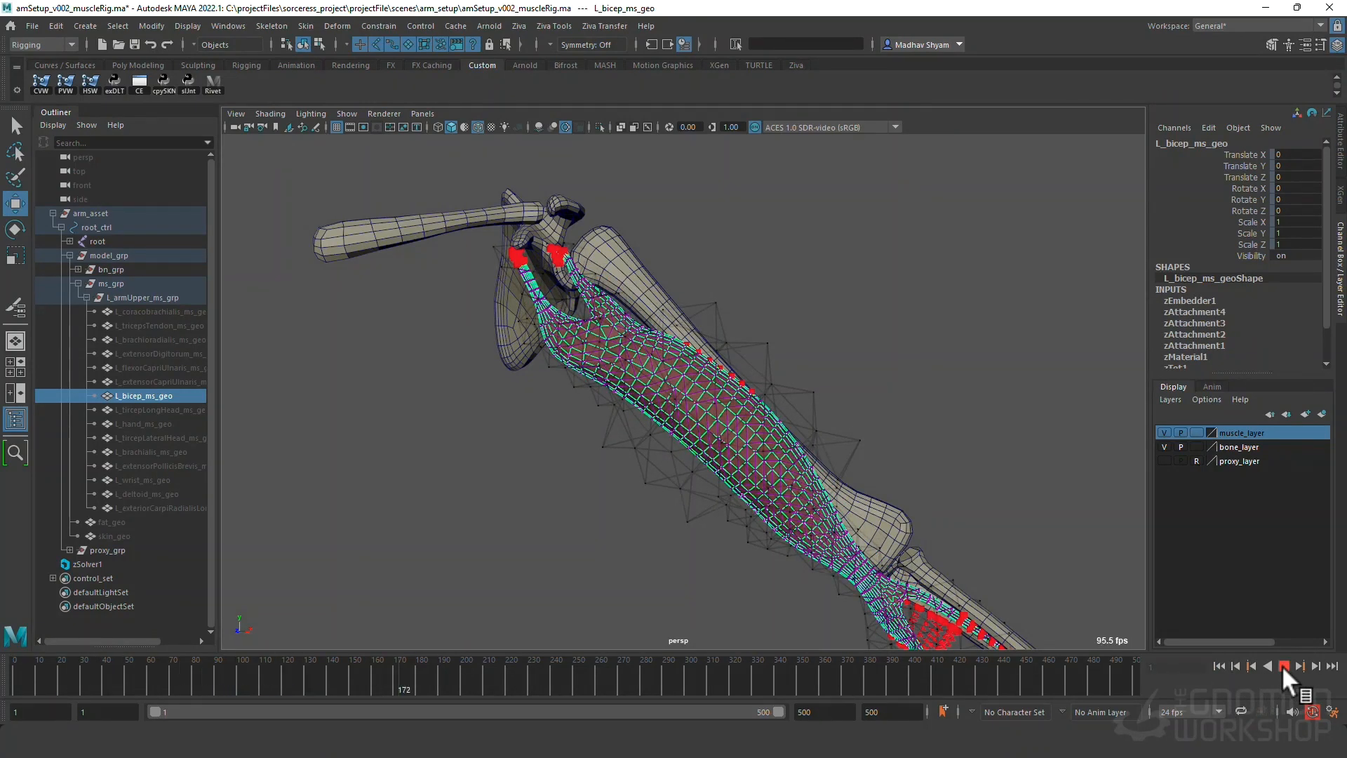
Replay the simulation from frame 1 to check the humerus attachment, and rewind to the start.
left_click(1284, 666)
left_click(1214, 665)
left_click(1283, 666)
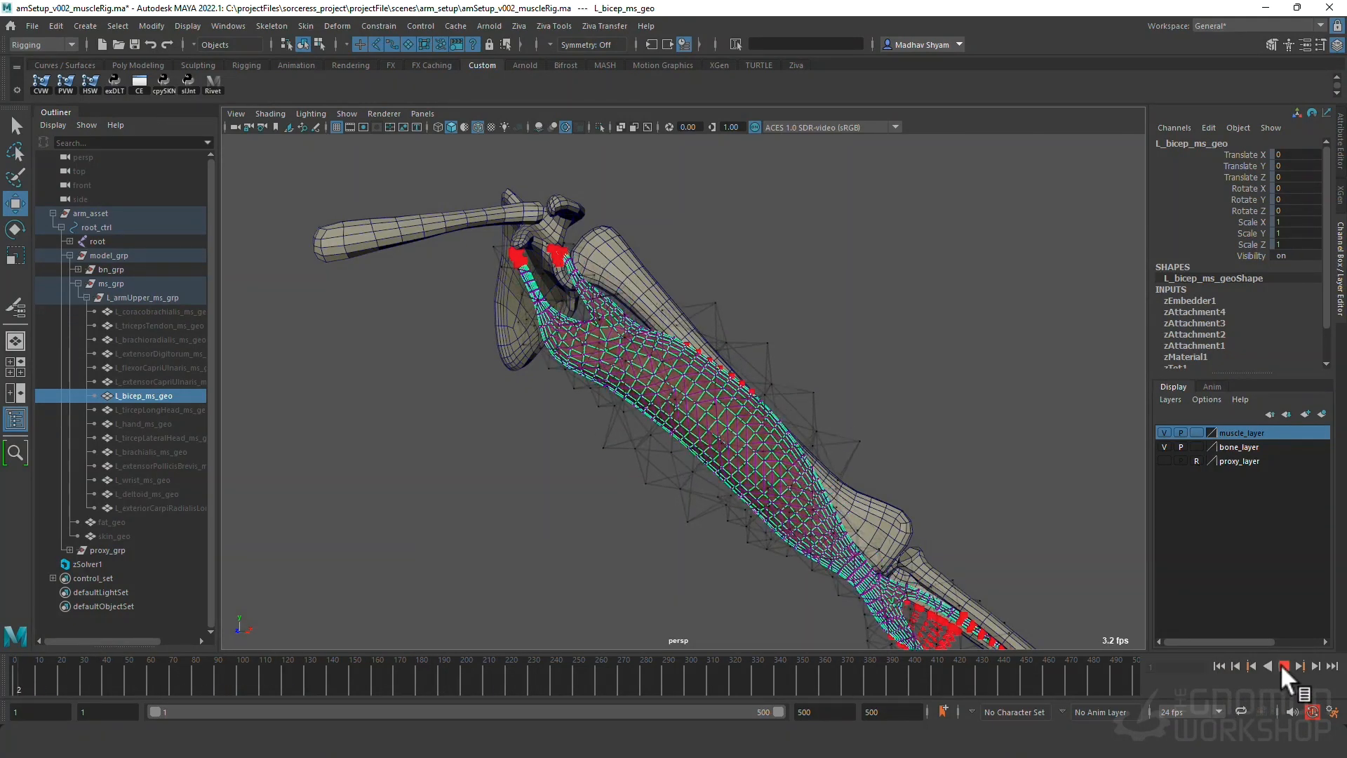
left_click(1283, 666)
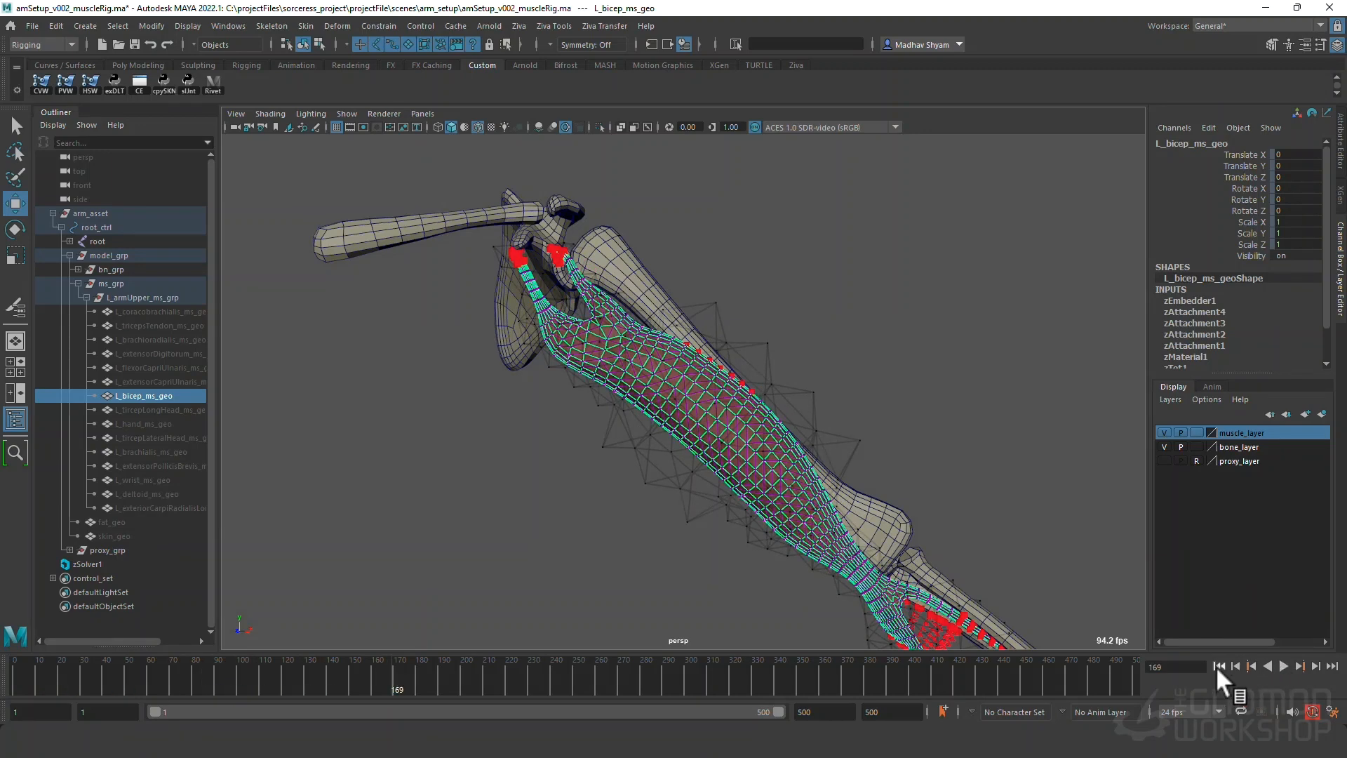
left_click(1218, 666)
Set the Attachment Mode of the bicep's zAttachment4 to sliding.
left_click_drag(790, 381, 748, 387, "alt")
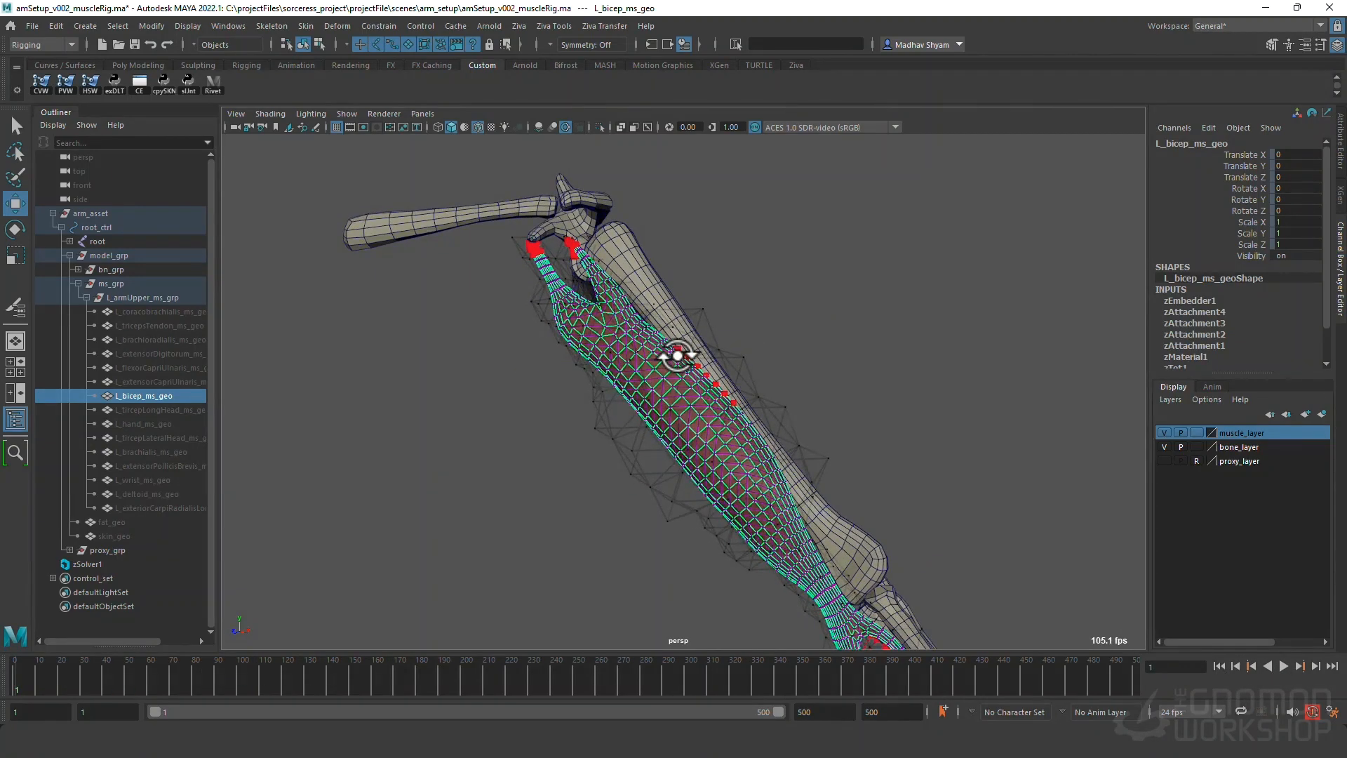
left_click(890, 349)
left_click(702, 407)
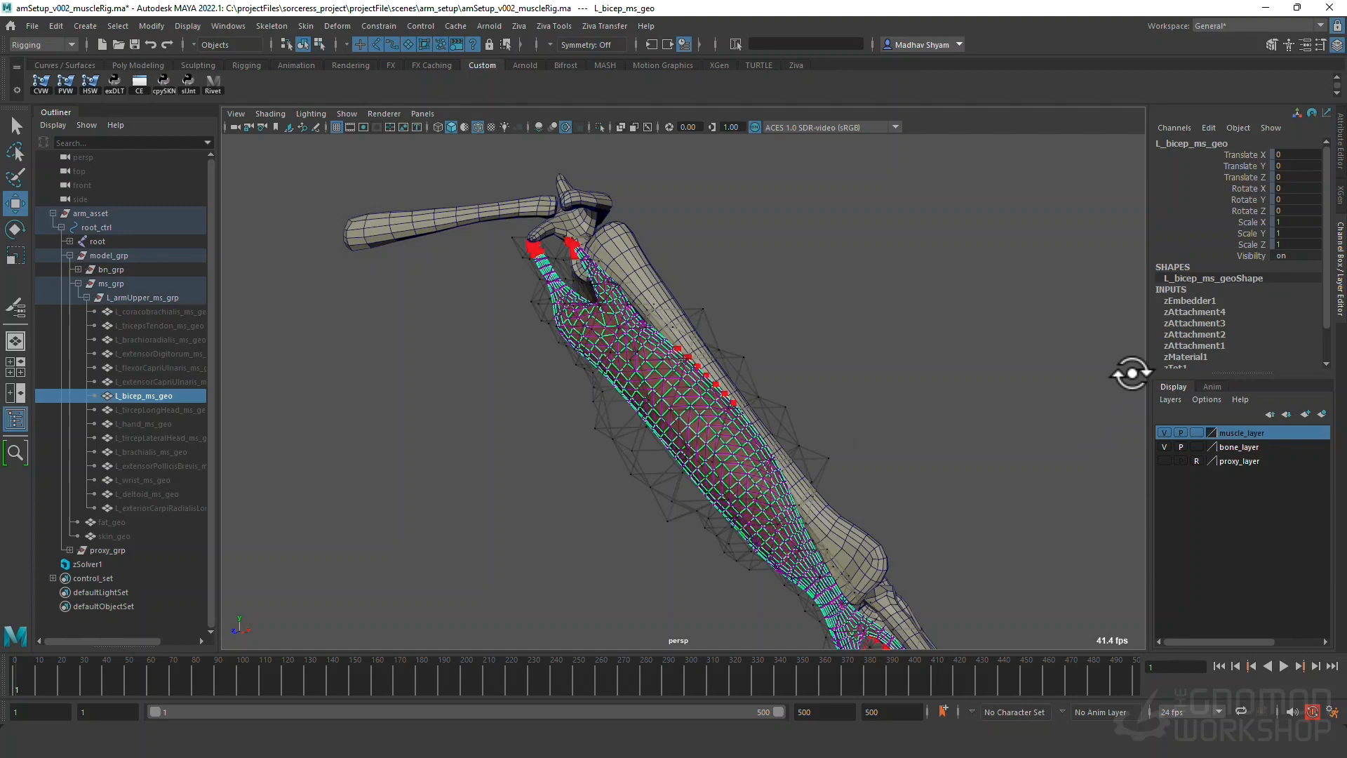
left_click(1223, 311)
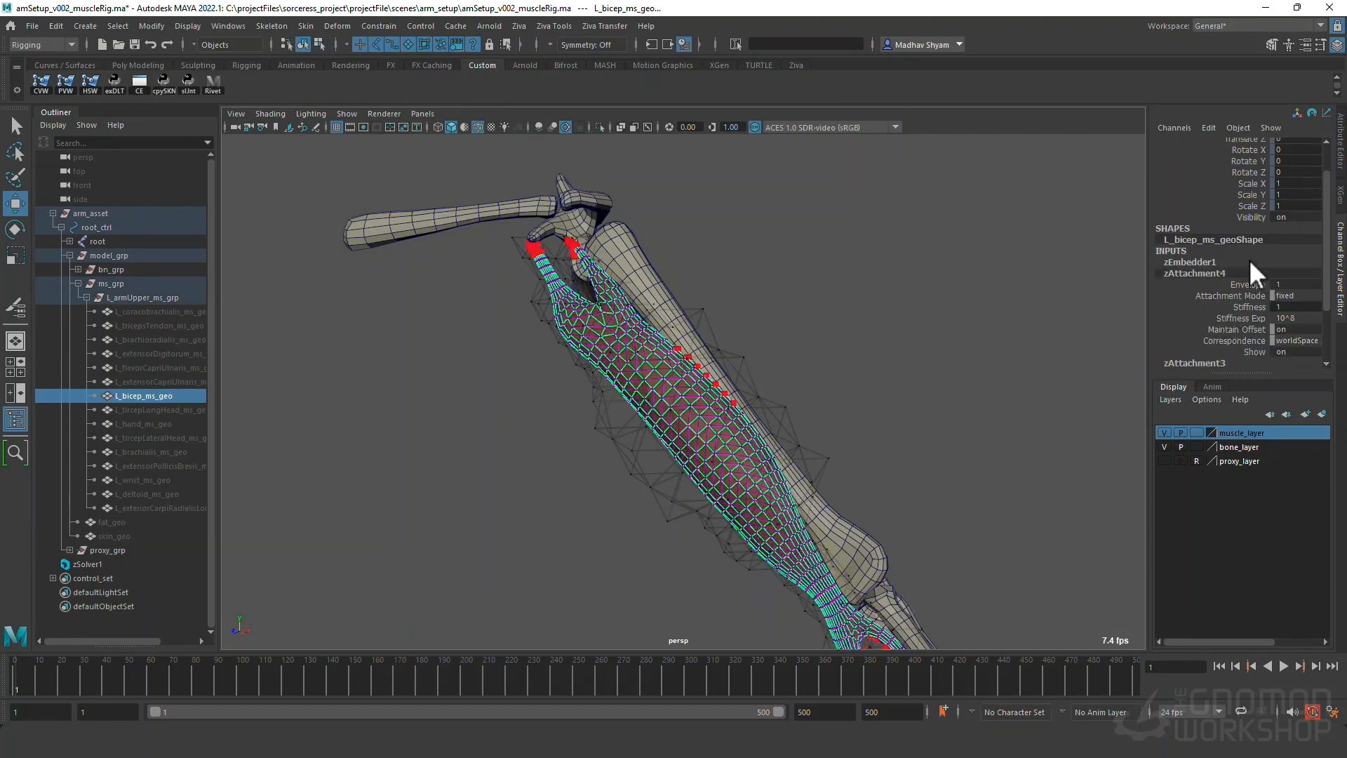
left_click(1288, 295)
left_click(1300, 337)
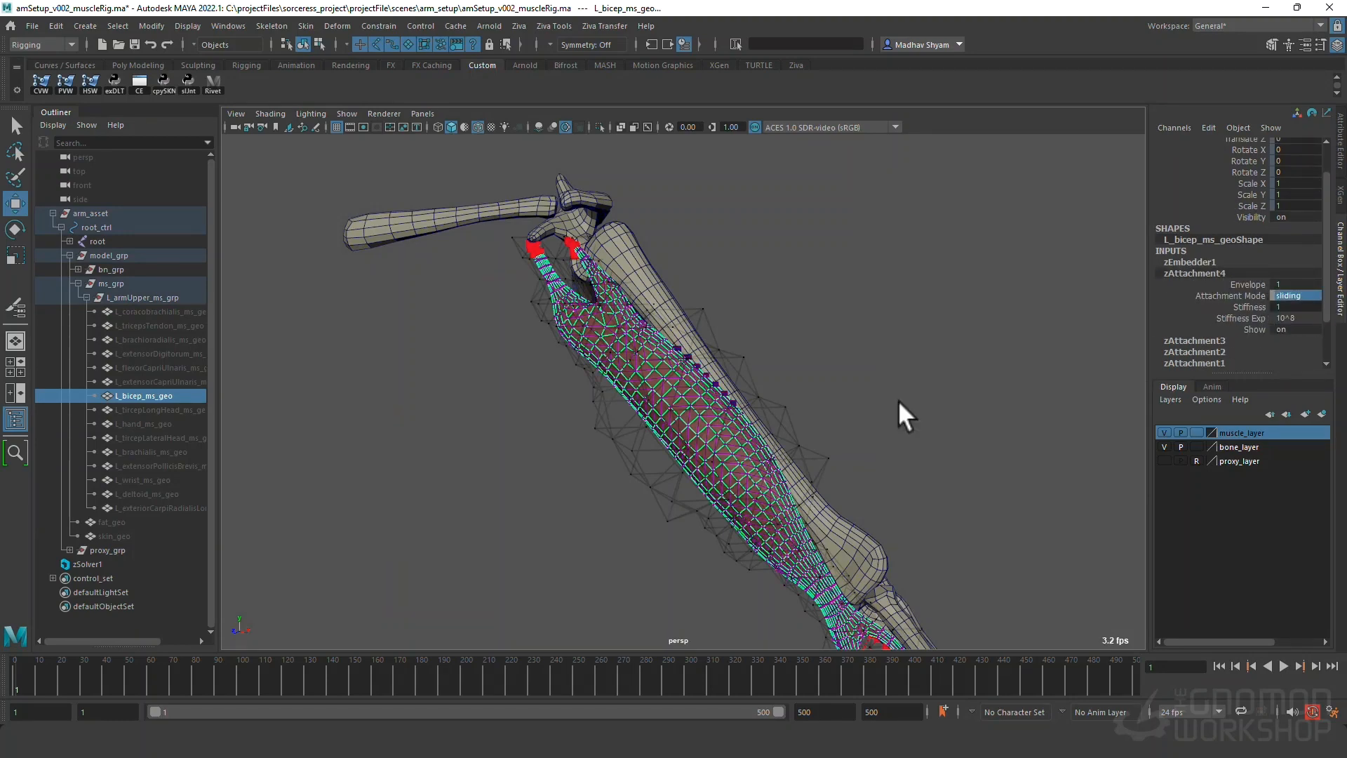
Inspect the sliding attachment points along the humerus, play the simulation to check them, and rewind to frame 1.
left_click_drag(703, 415, 642, 436, "alt")
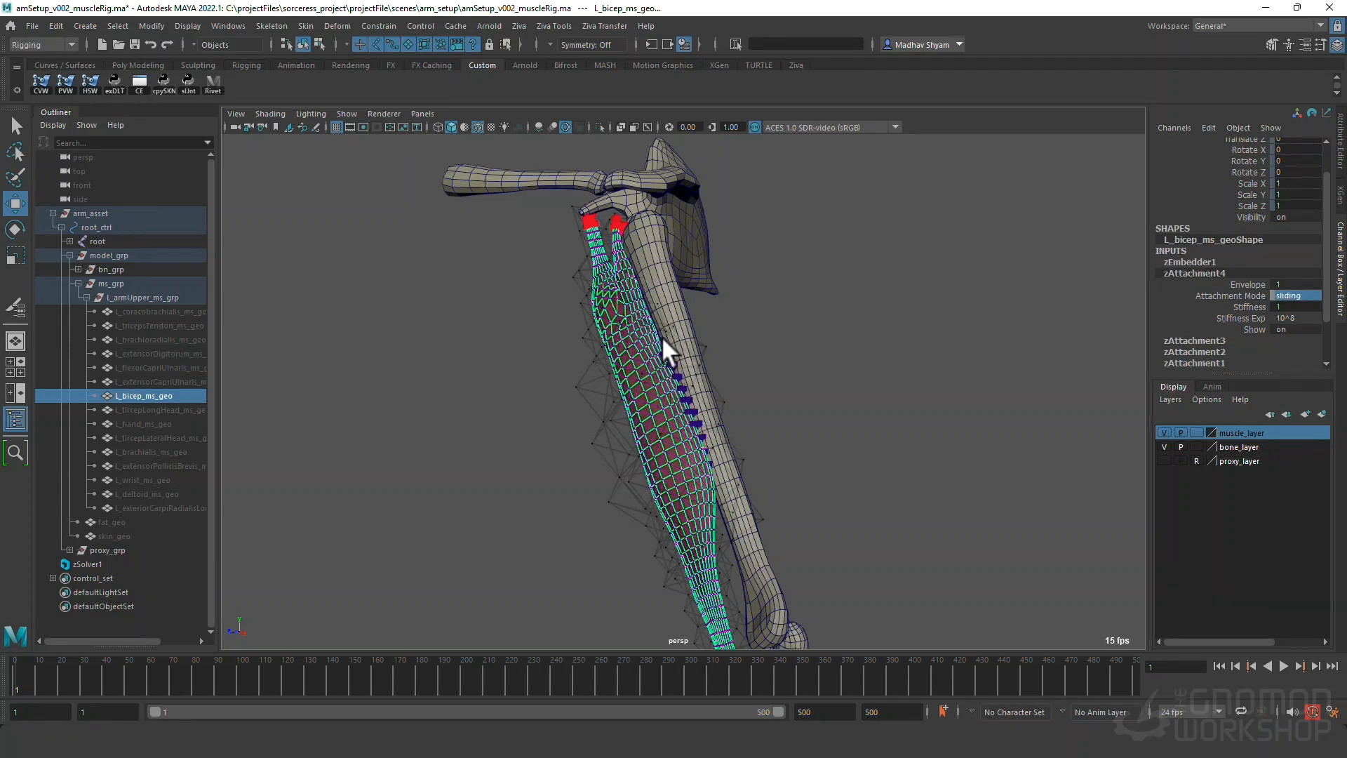
left_click_drag(690, 394, 843, 458, "alt")
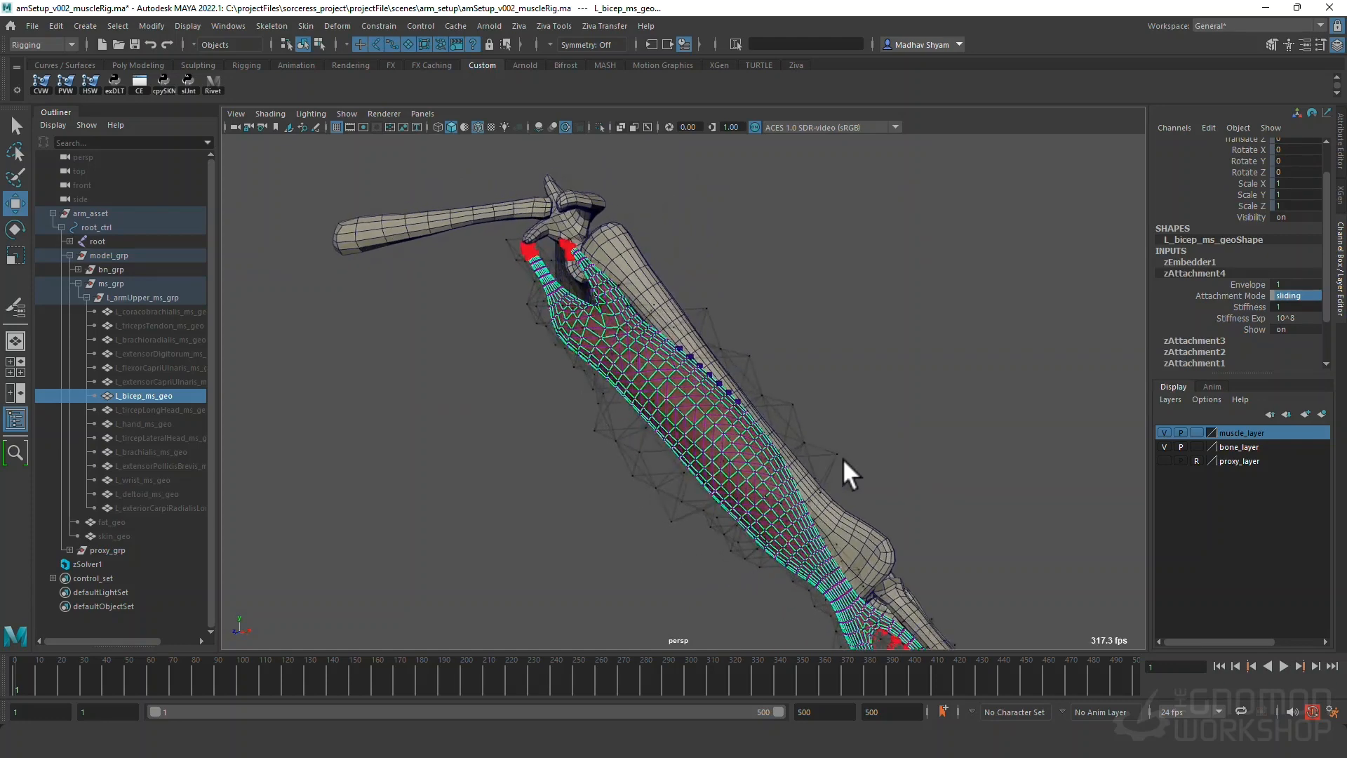
left_click(1284, 666)
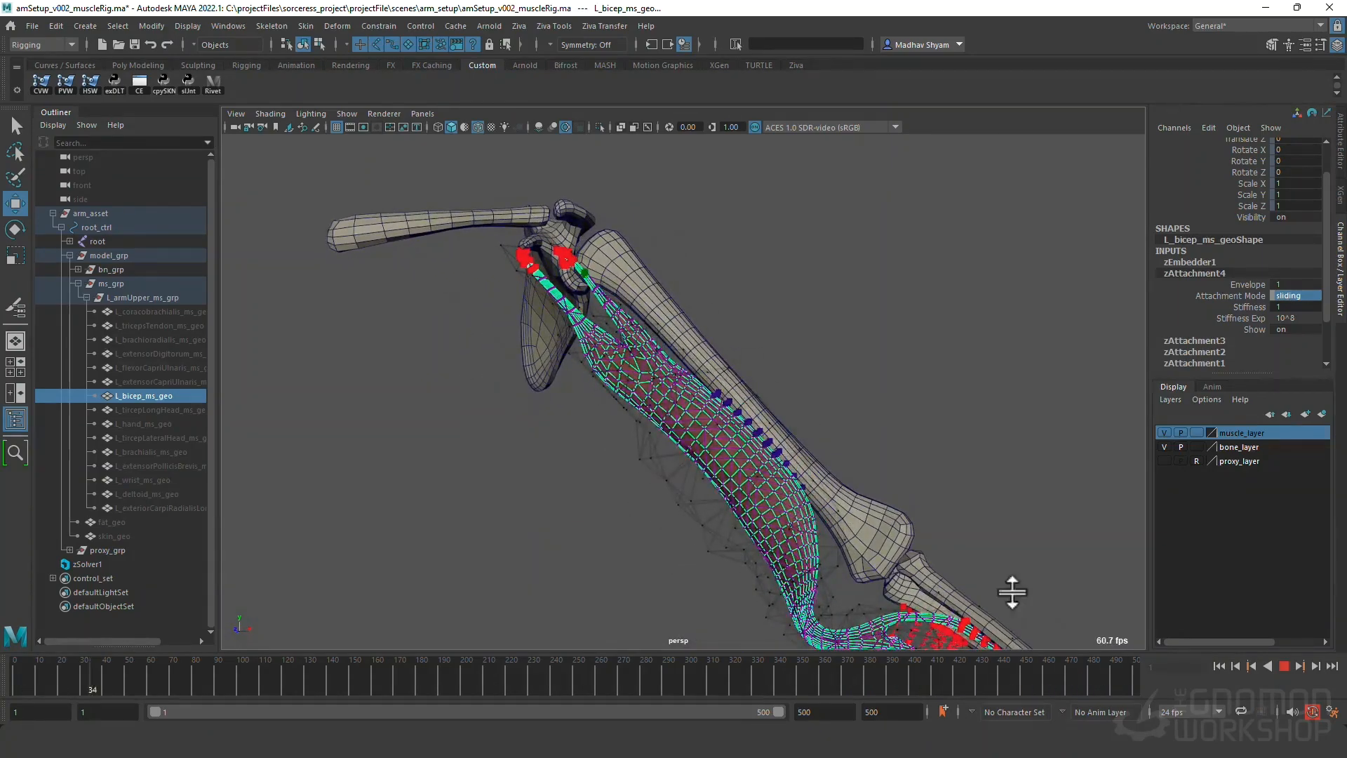
left_click(1284, 666)
left_click(1220, 666)
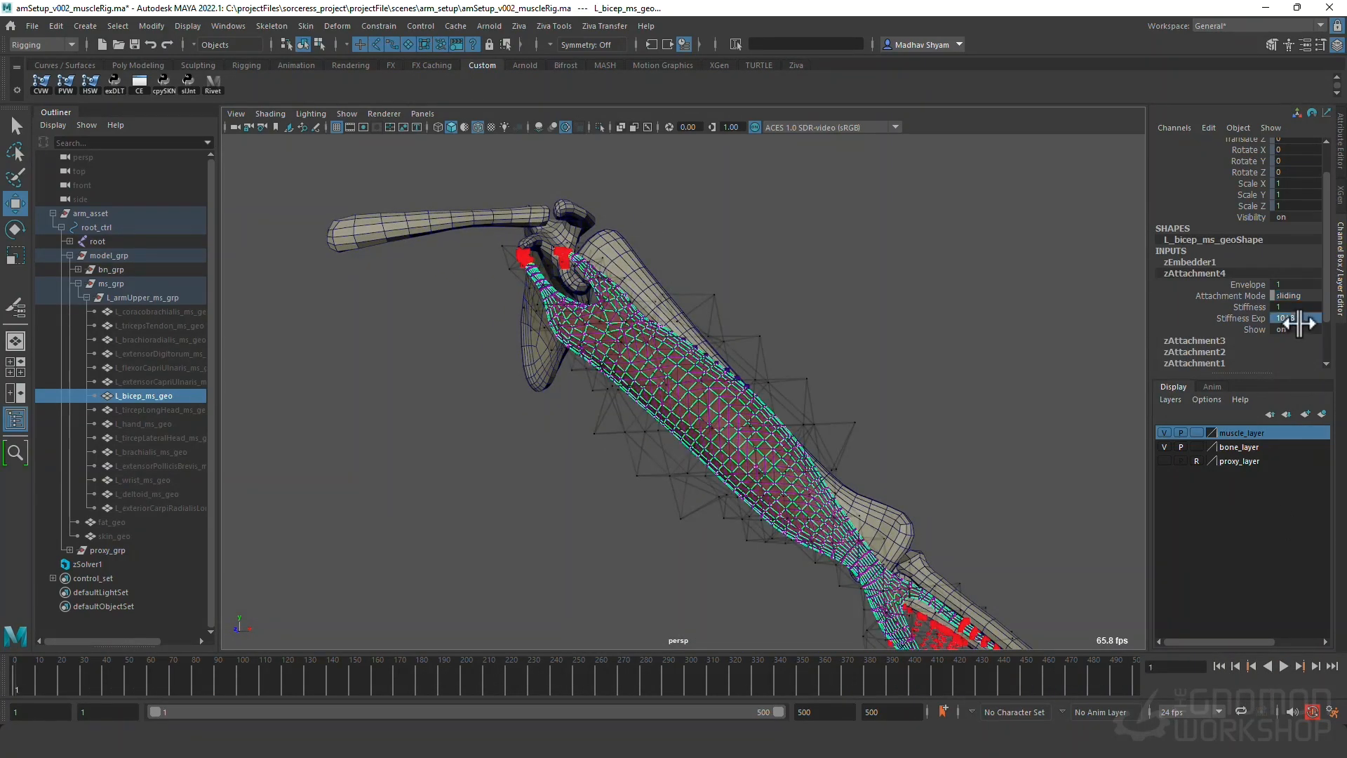
Set the Stiffness Exp of zAttachment4 to 10^5 and test it by playing the simulation, returning to frame 1.
left_click(1298, 318)
left_click(1301, 401)
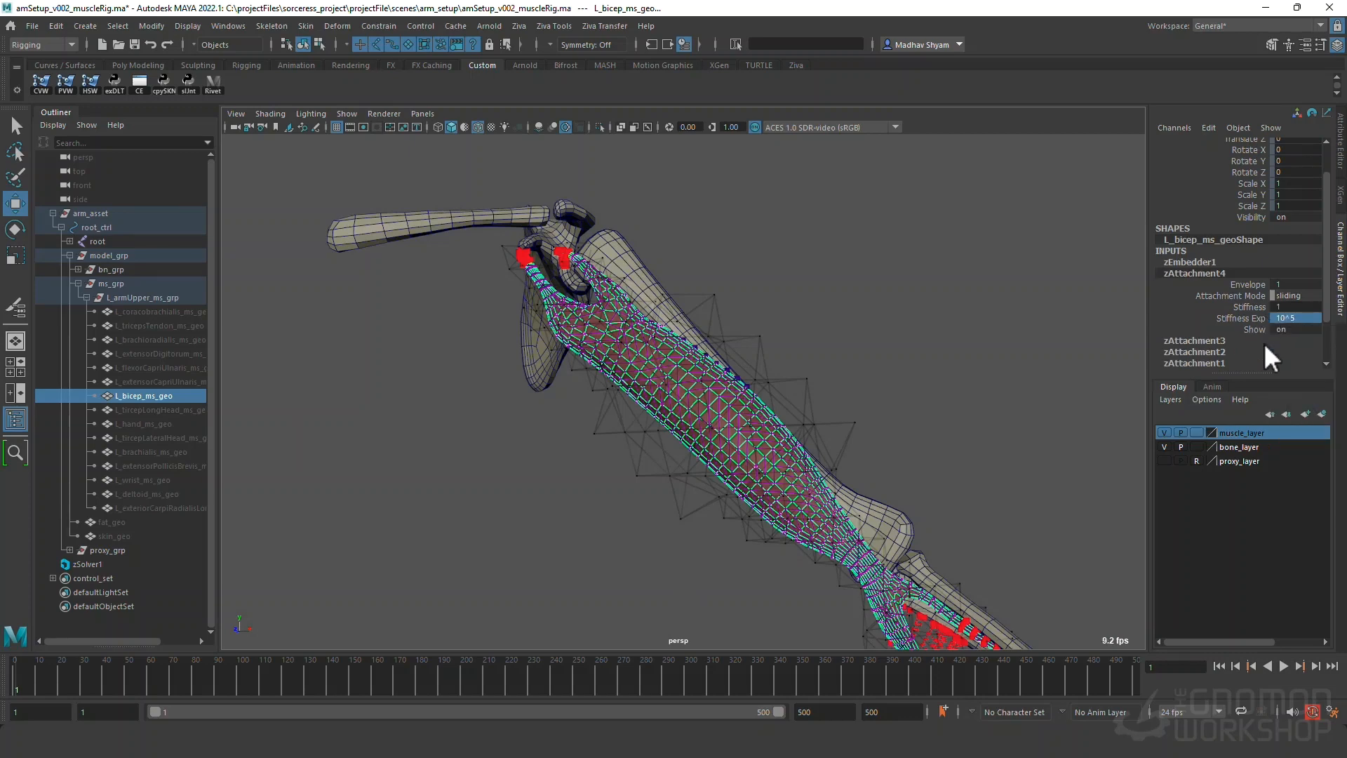
left_click(1285, 665)
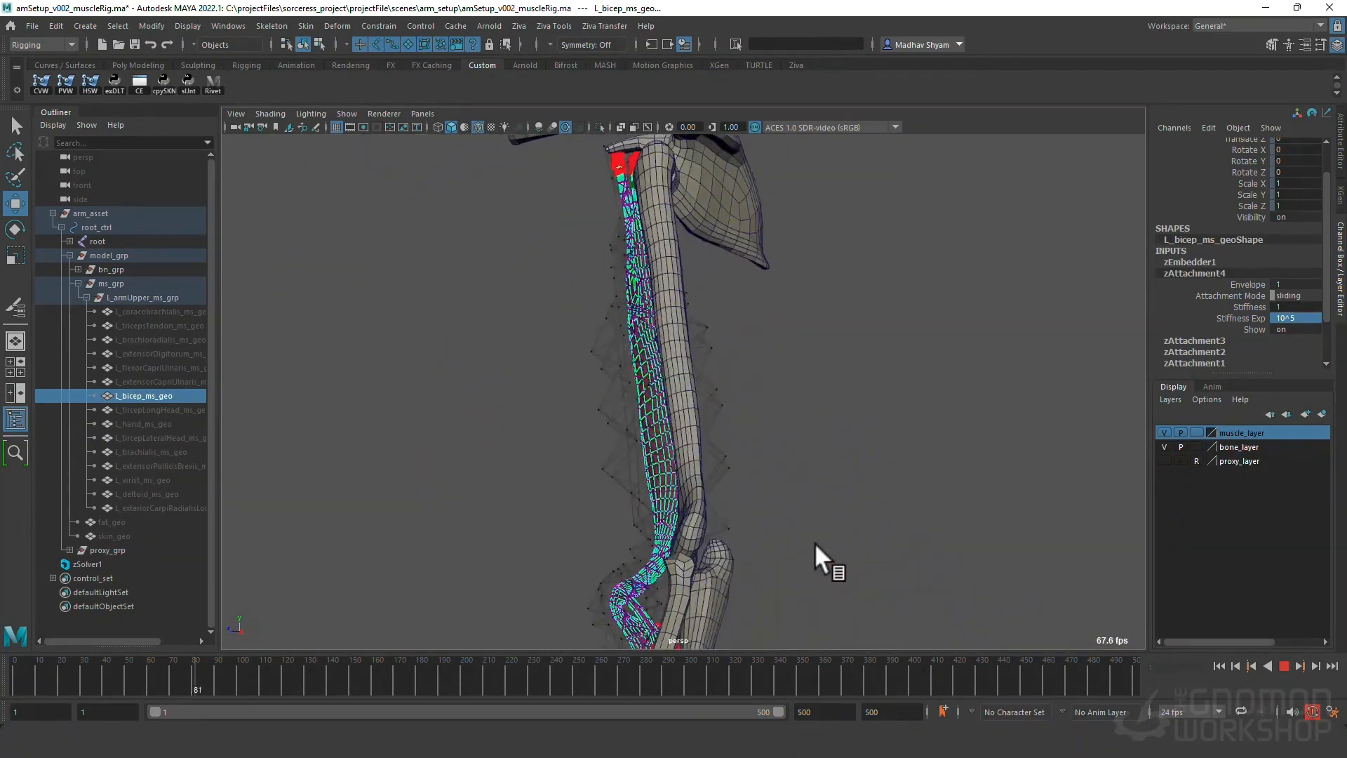
left_click(1284, 666)
left_click(1220, 666)
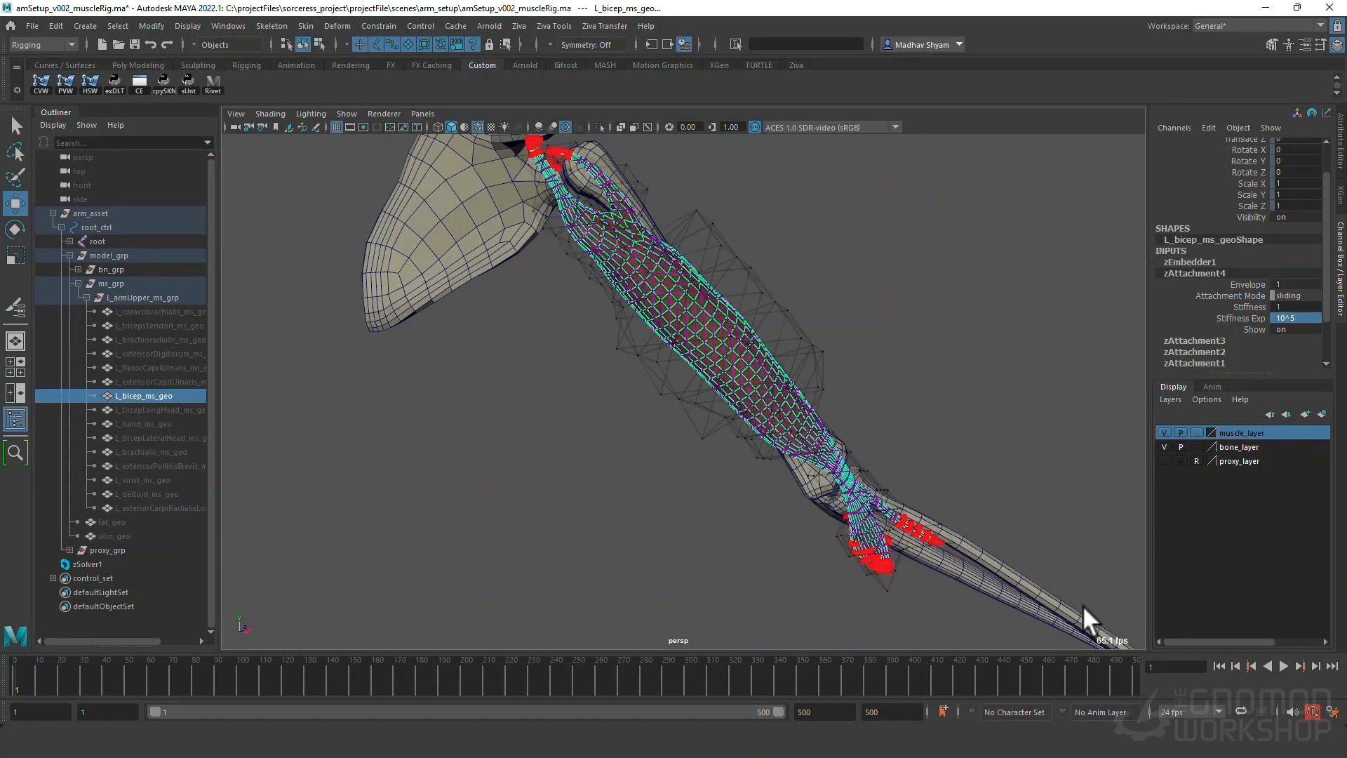
Reselect the bicep muscle and examine the attributes of its zMaterial1 node.
left_click_drag(1082, 604, 714, 333, "alt")
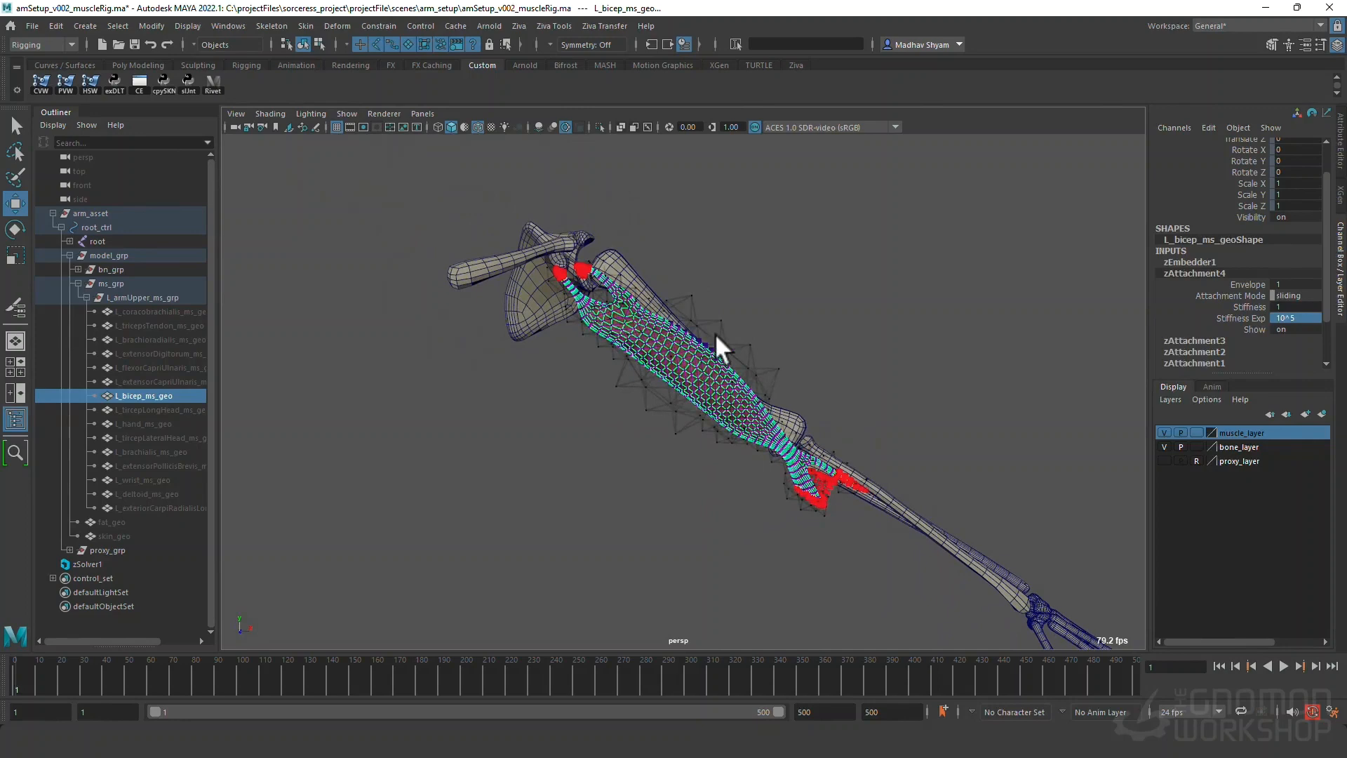
left_click(769, 384)
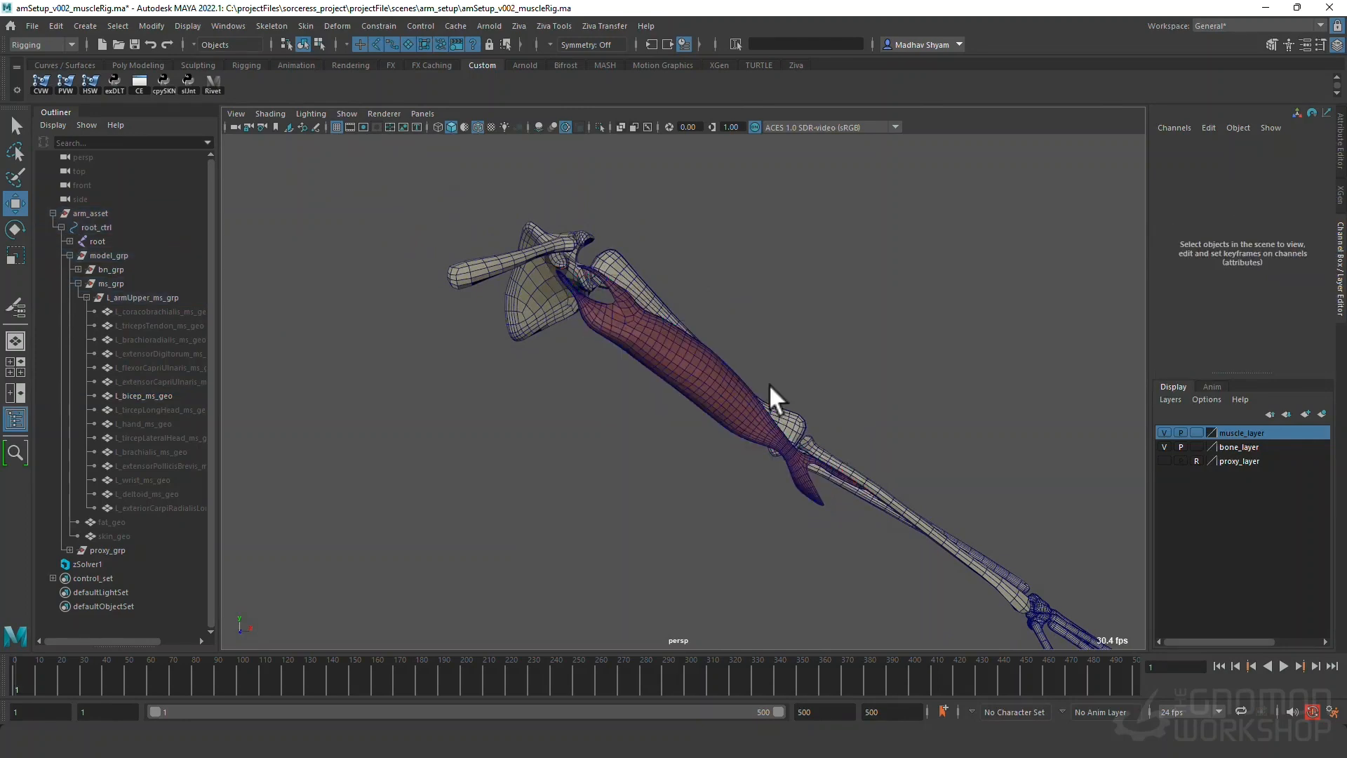
left_click_drag(769, 384, 701, 368, "alt")
left_click(700, 369)
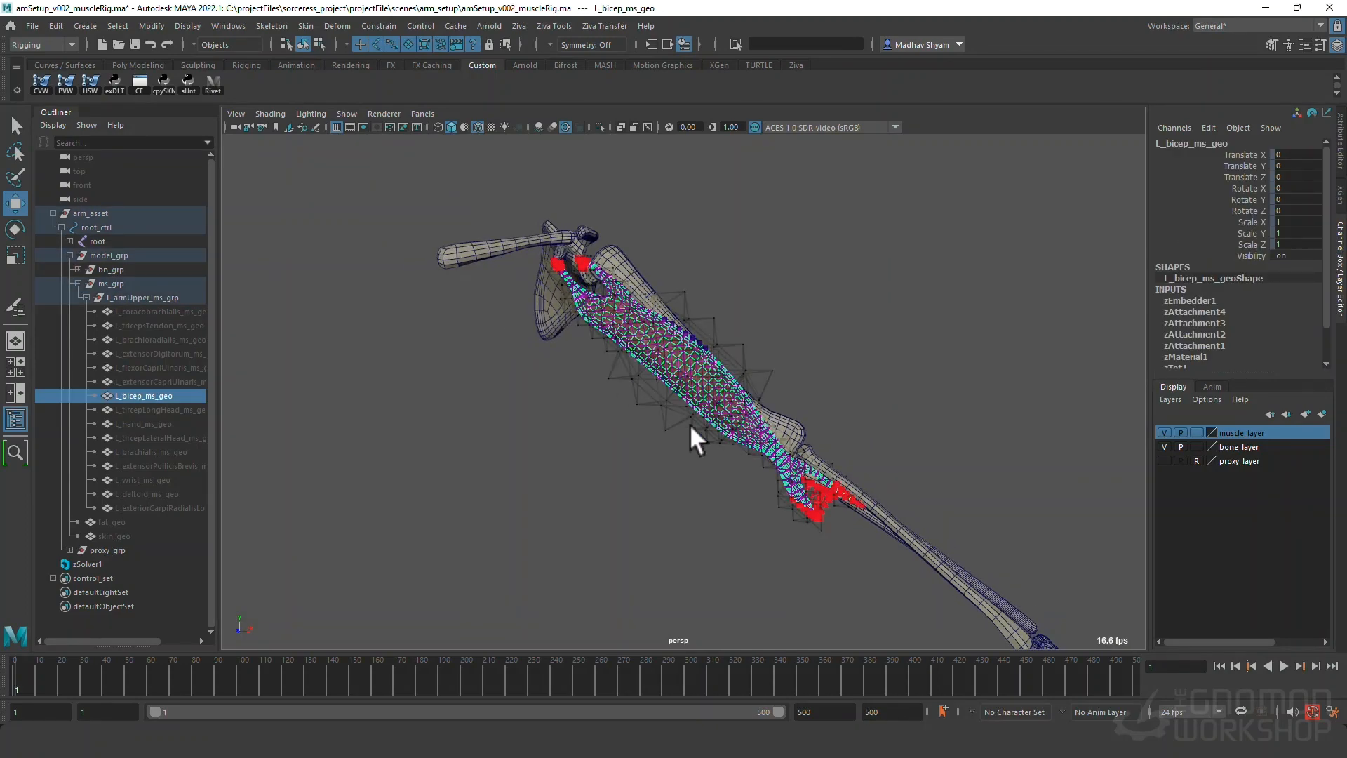
left_click(1187, 355)
scroll(1186, 352, "down", 2)
left_click_drag(653, 344, 680, 389, "alt")
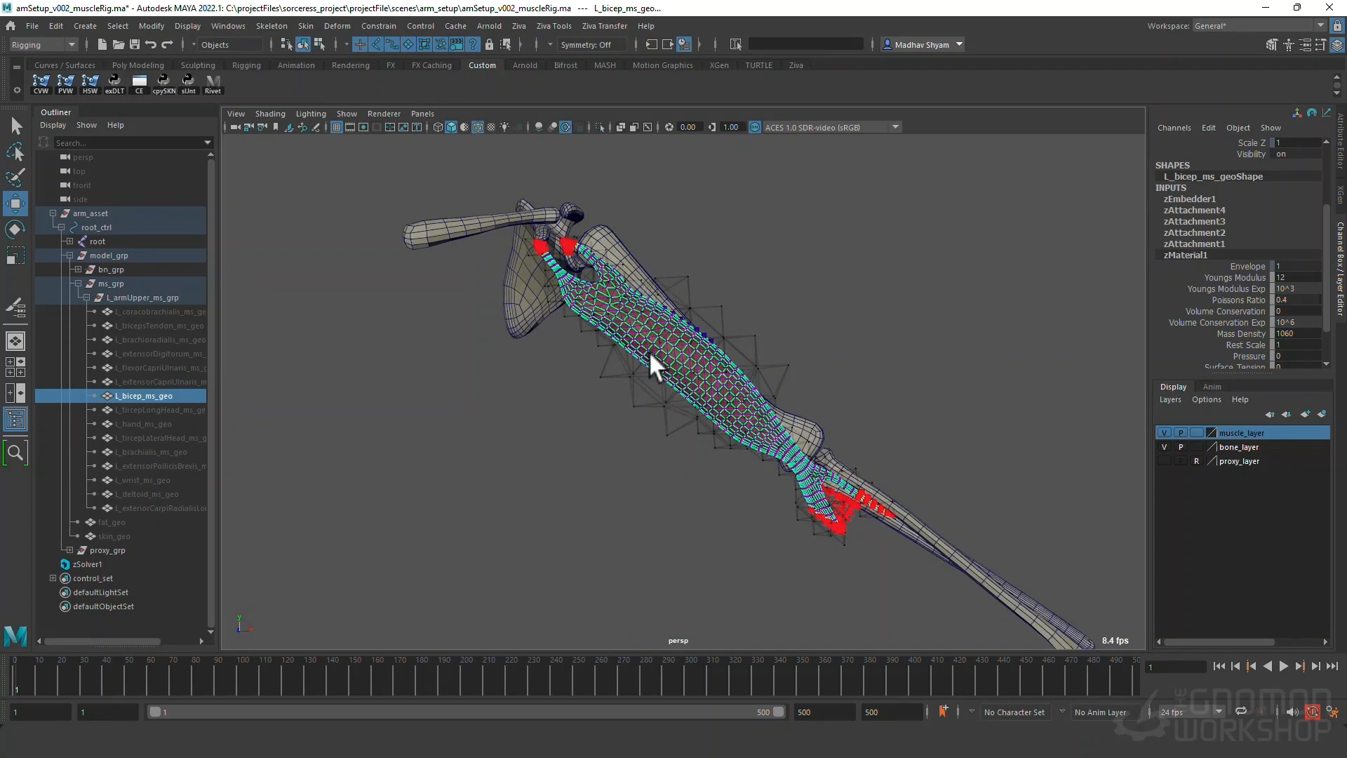
scroll(1208, 298, "down", 2)
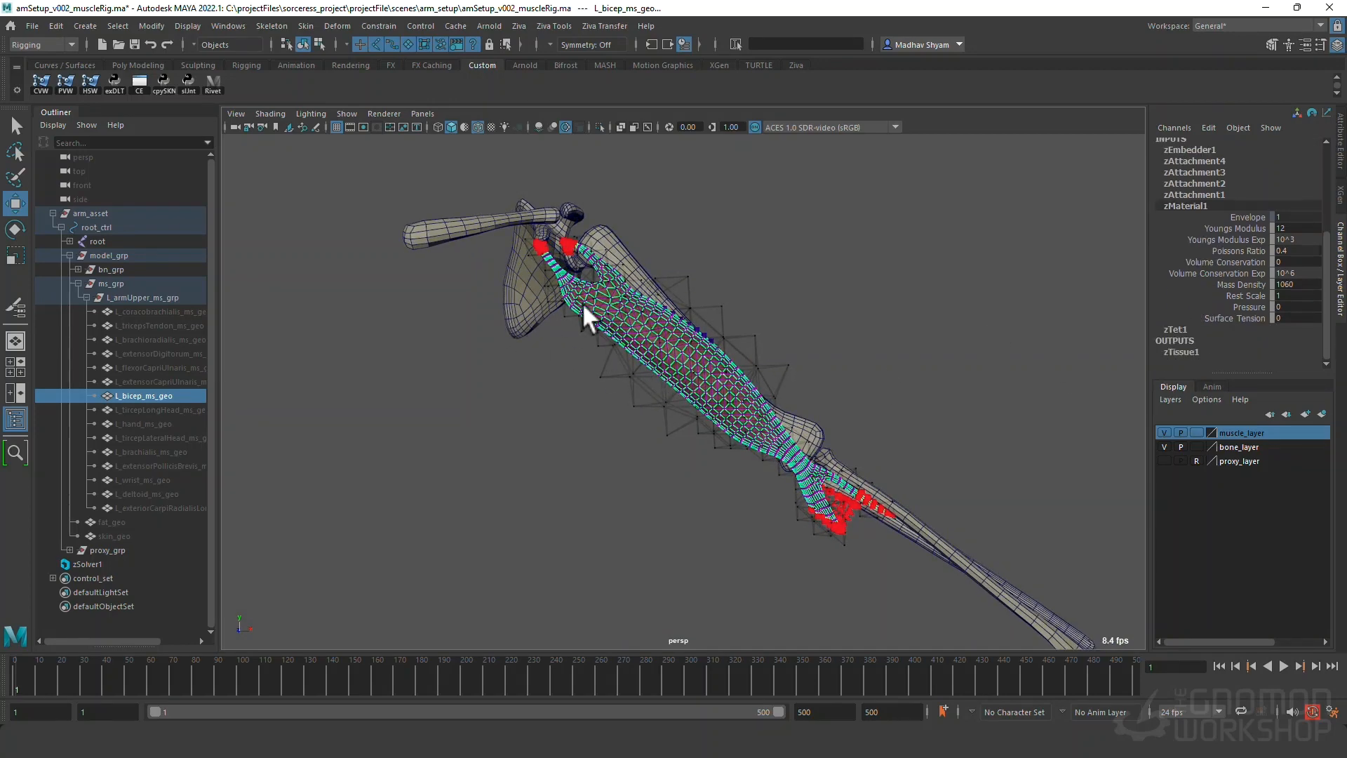
double_click(1198, 208)
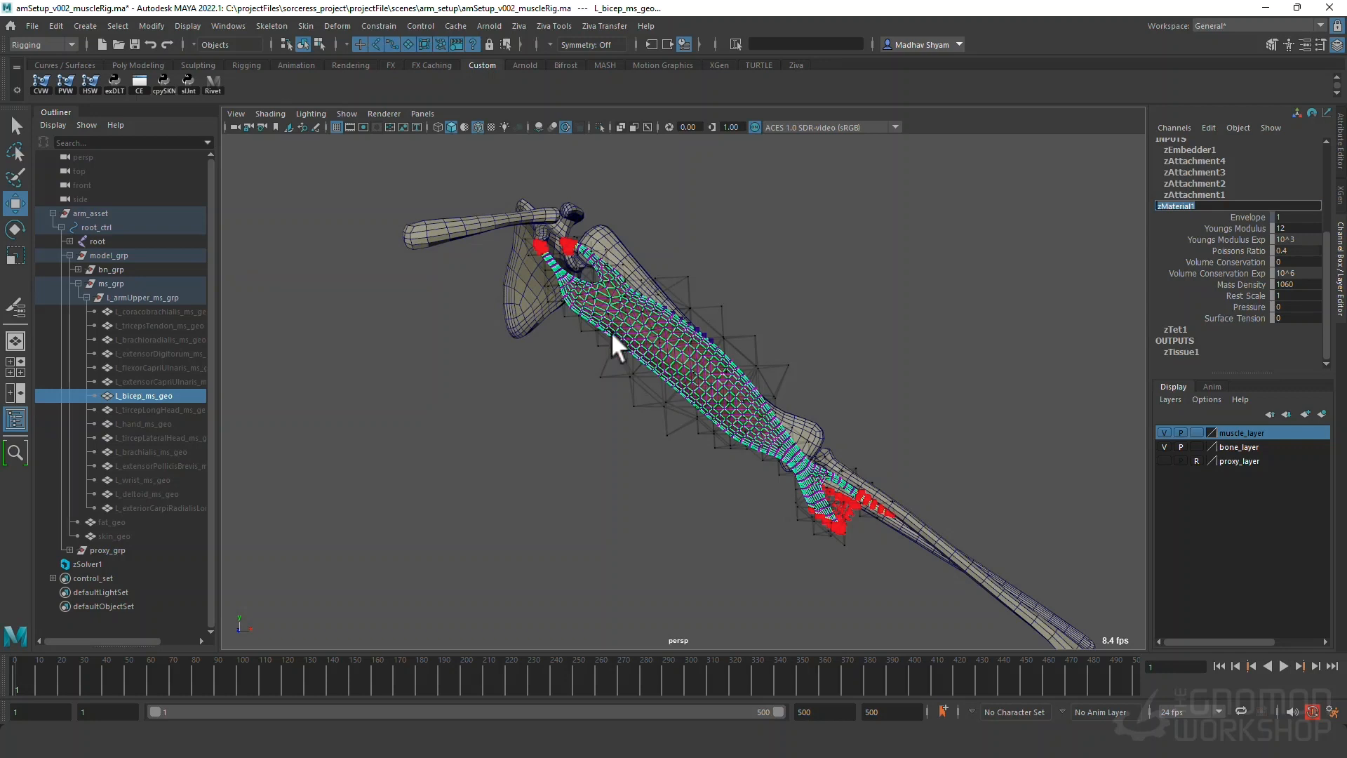
Add a Ziva muscle fiber to the bicep muscle.
left_click_drag(812, 365, 819, 329, "alt")
left_click(818, 330)
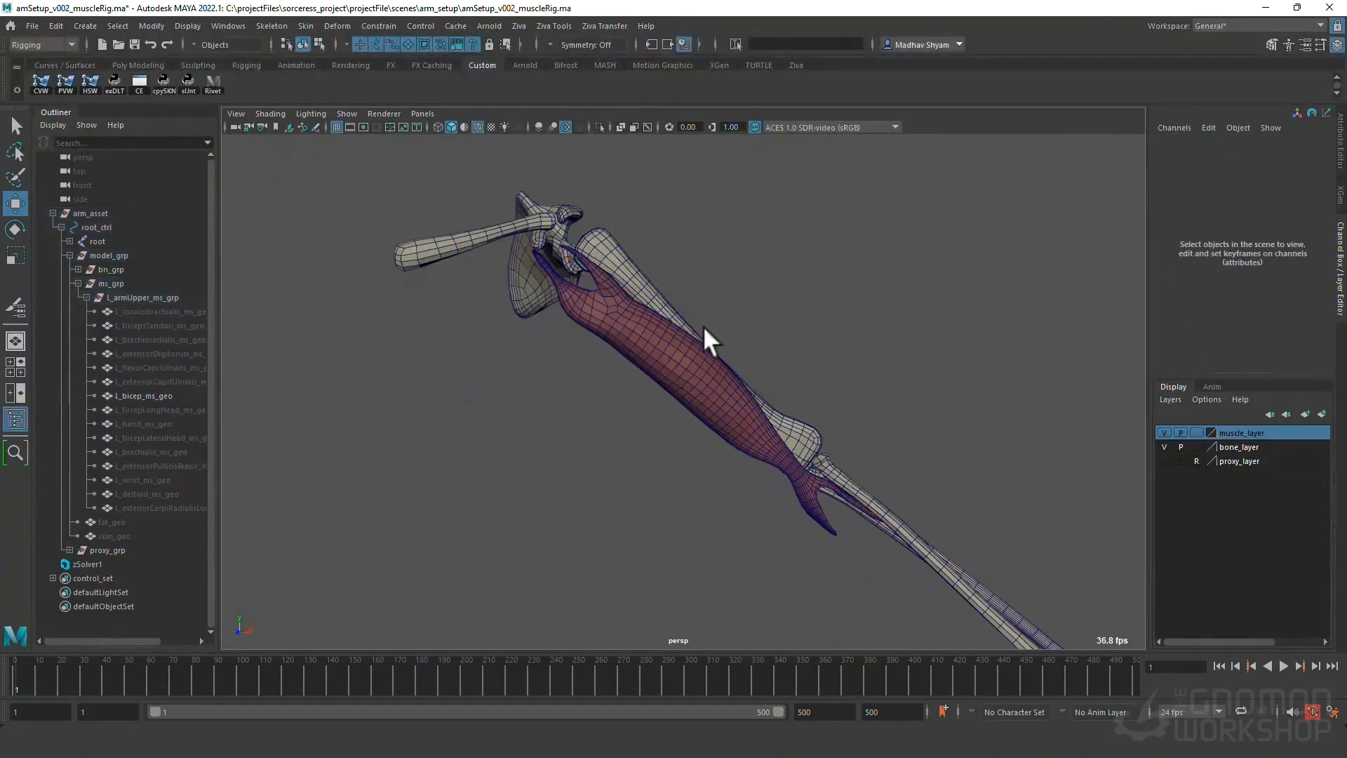
left_click(605, 331)
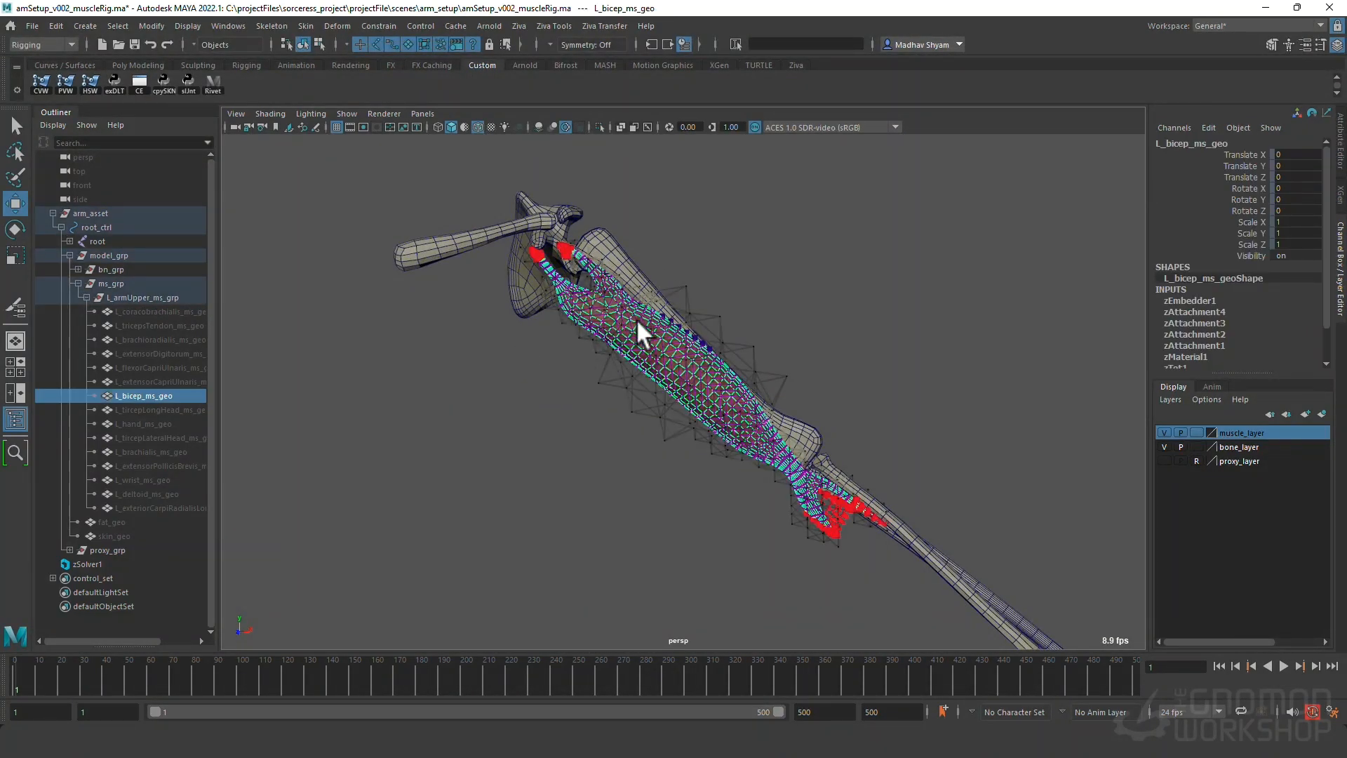
left_click(518, 26)
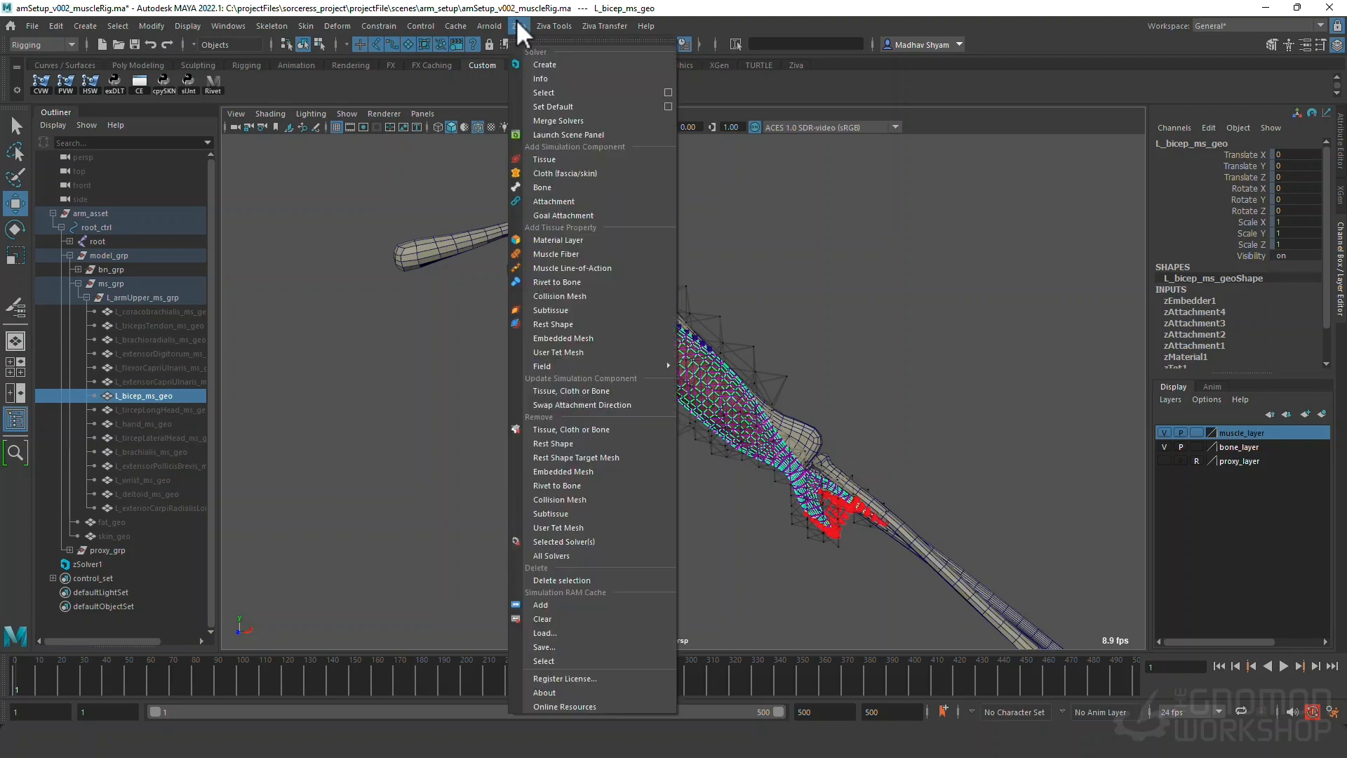
left_click(566, 254)
left_click(836, 276)
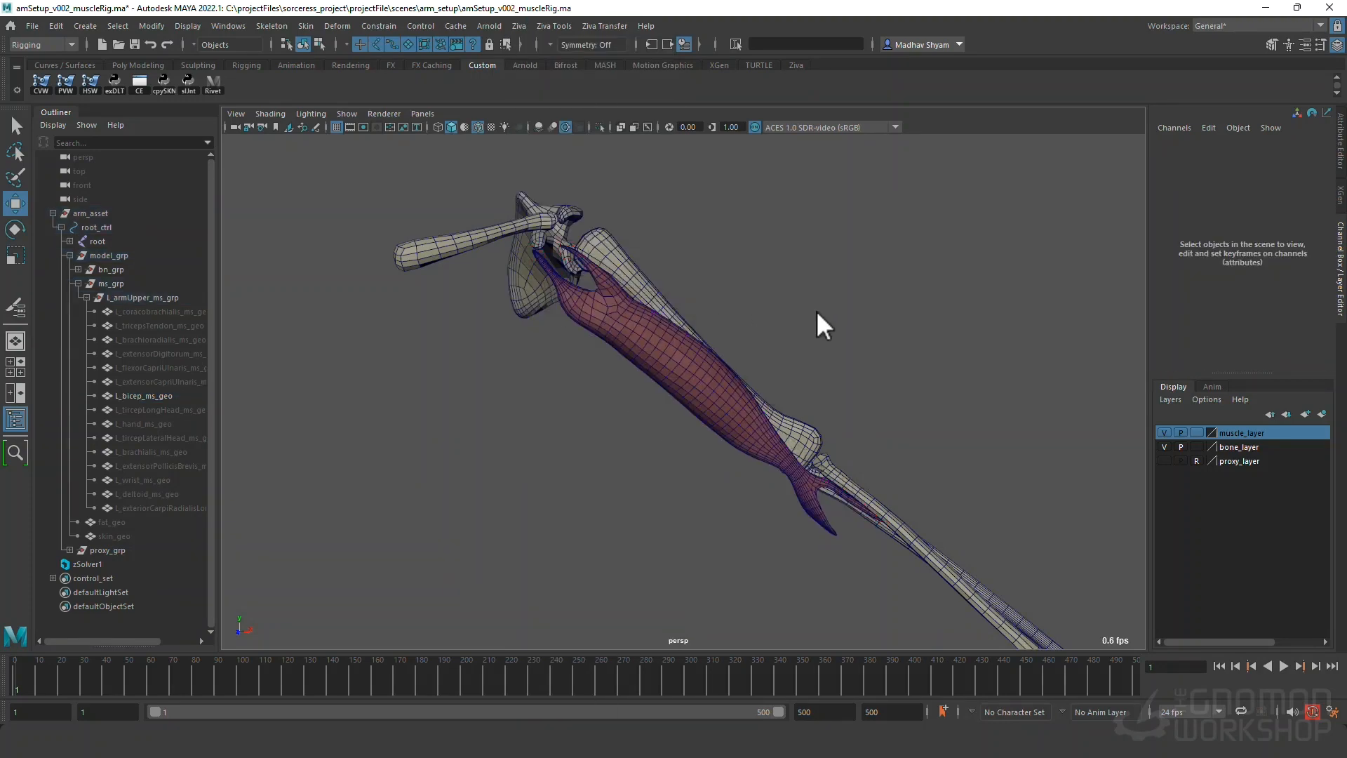
Select the bicep muscle and examine its zFiber1 attributes, from Strength through Enable Muscle Growth.
left_click(679, 360)
scroll(816, 333, "up", 1)
scroll(823, 343, "up", 1)
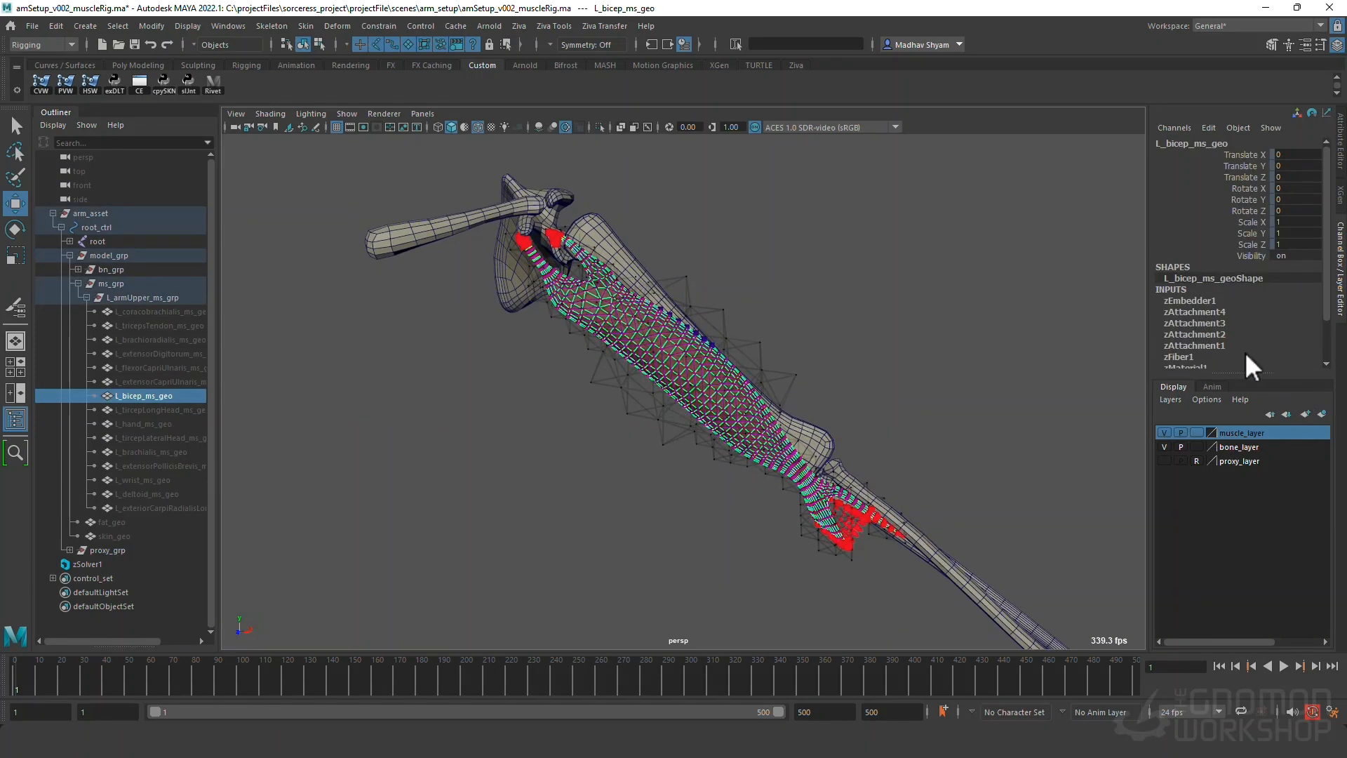
left_click(1197, 346)
scroll(1204, 319, "down", 3)
left_click(1177, 306)
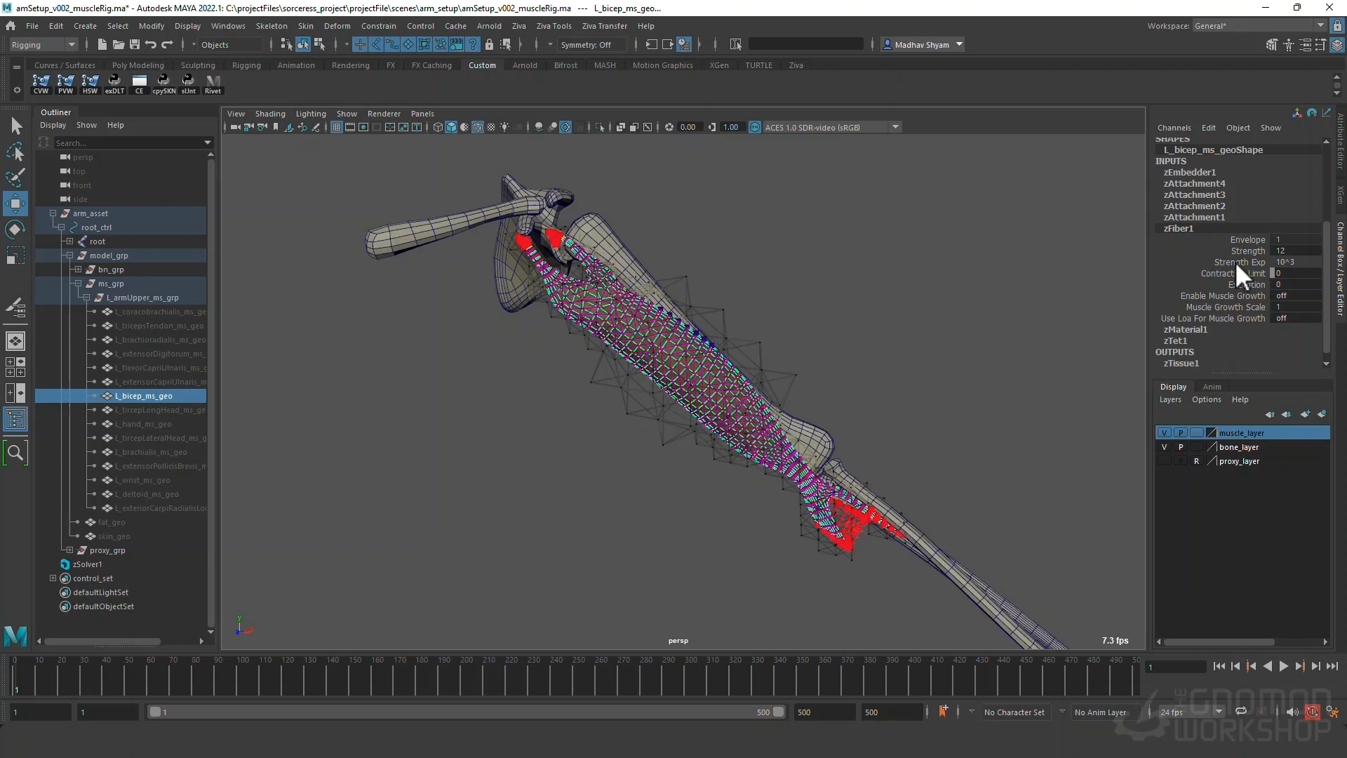
left_click_drag(1239, 251, 1251, 310)
left_click(1251, 297)
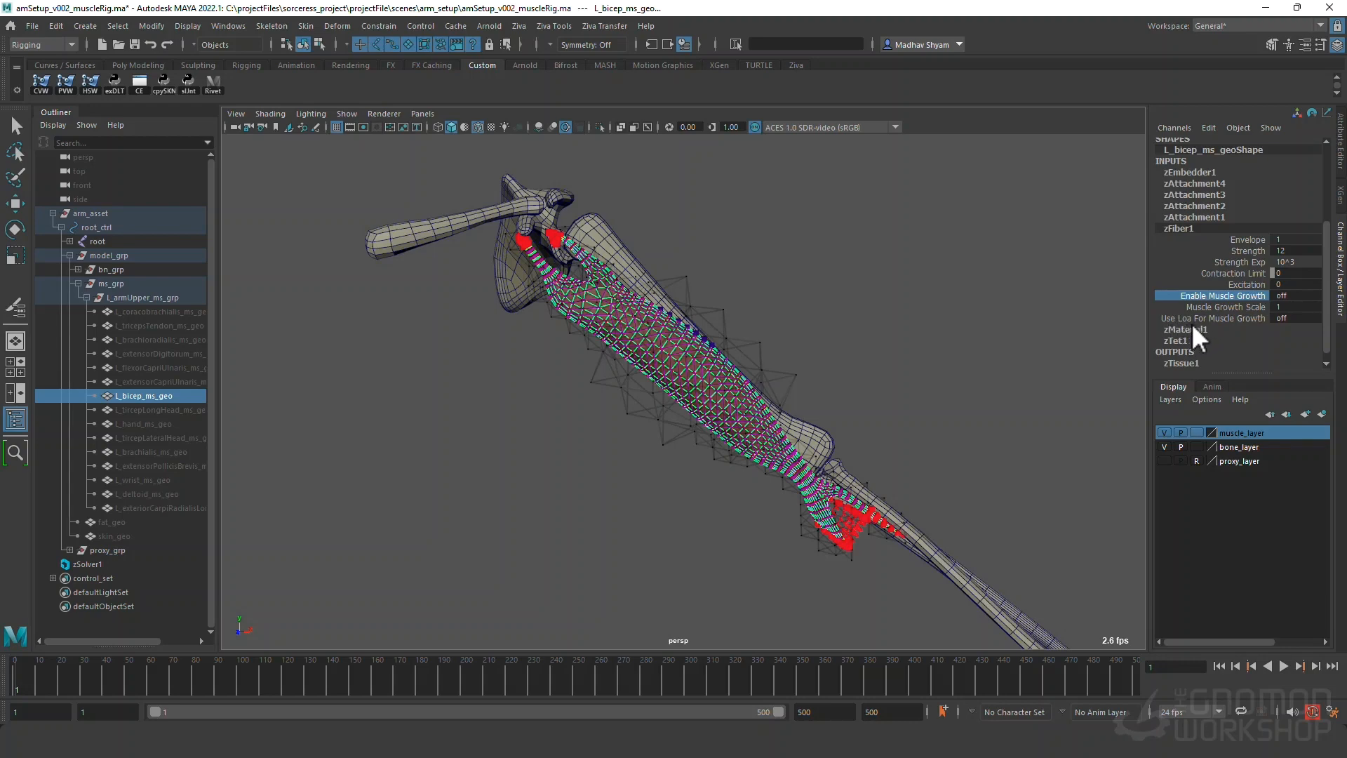
Set a keyframe on zFiber1's Excitation at 0 on frame 1.
left_click_drag(605, 268, 548, 281, "alt")
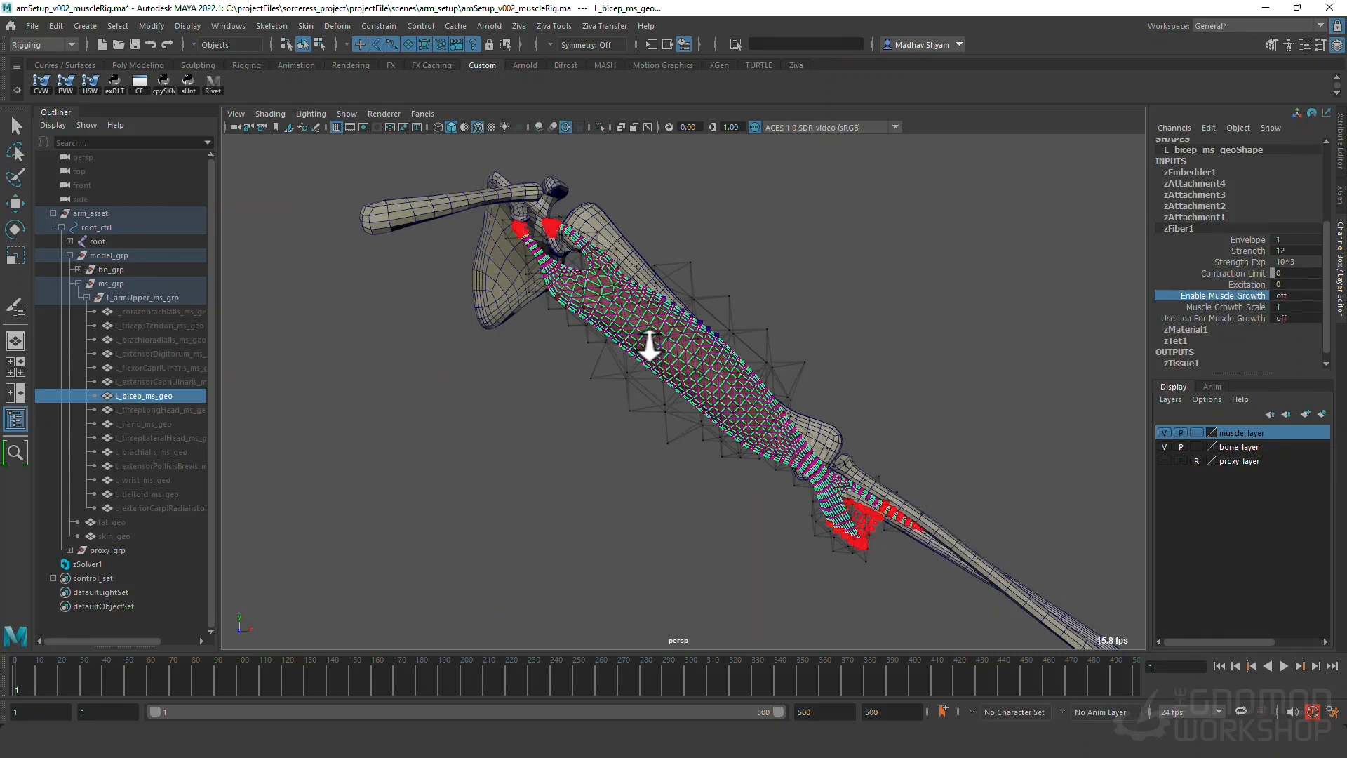
left_click_drag(650, 345, 722, 339, "alt")
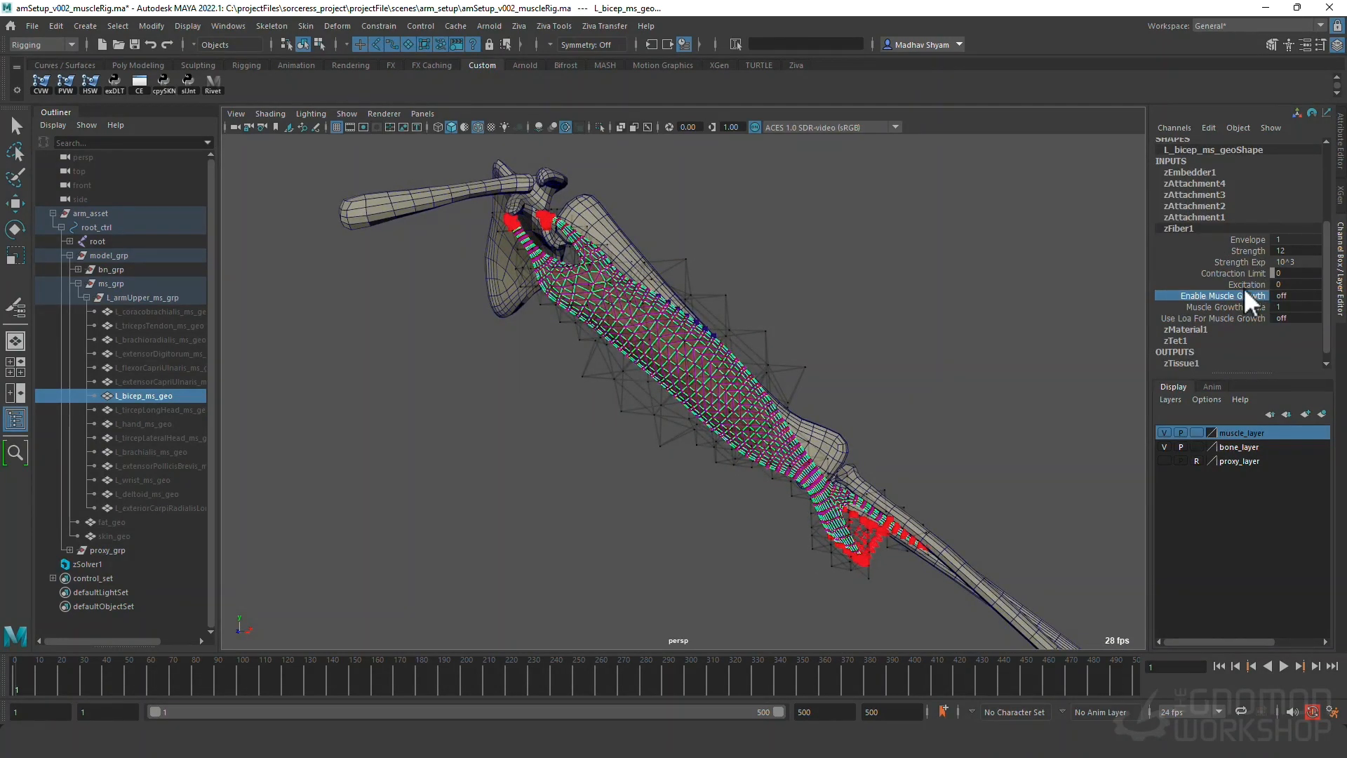
left_click_drag(859, 394, 665, 393, "alt")
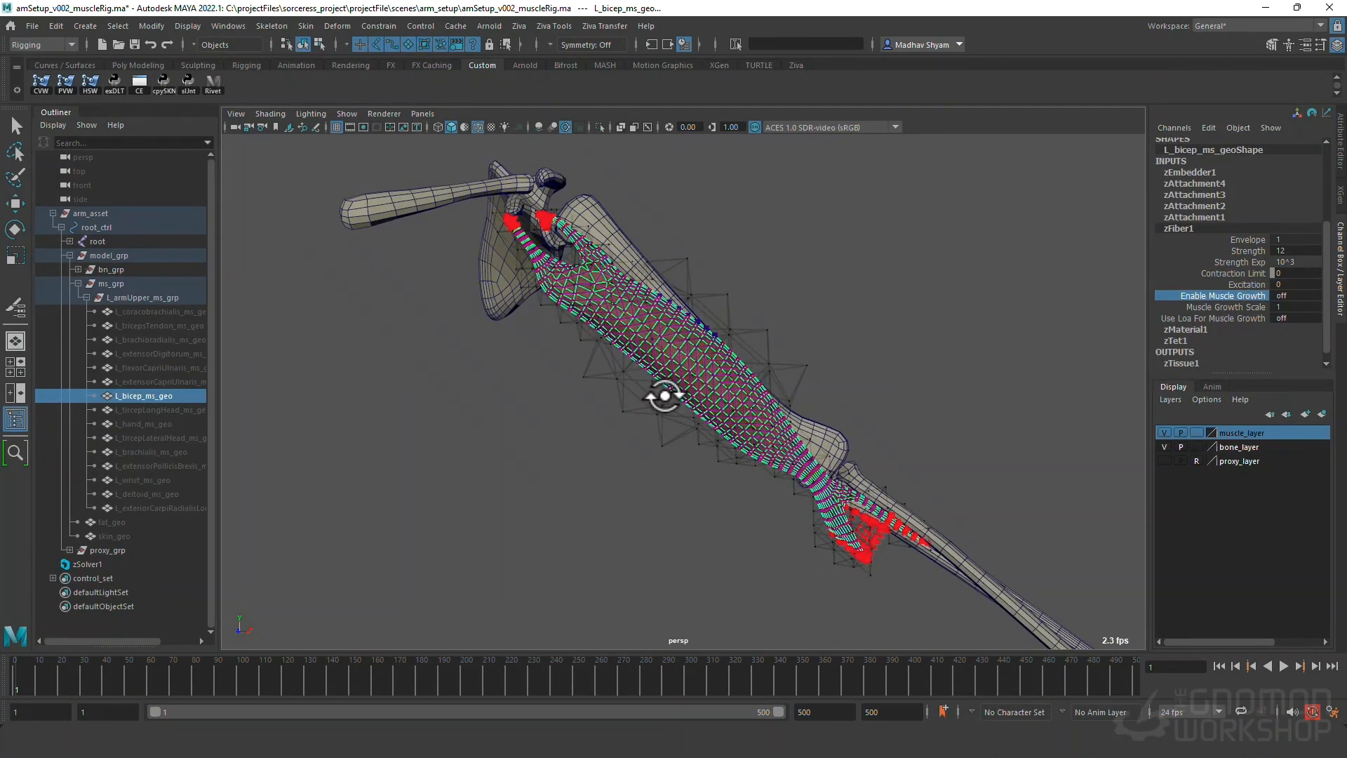
left_click(1249, 284)
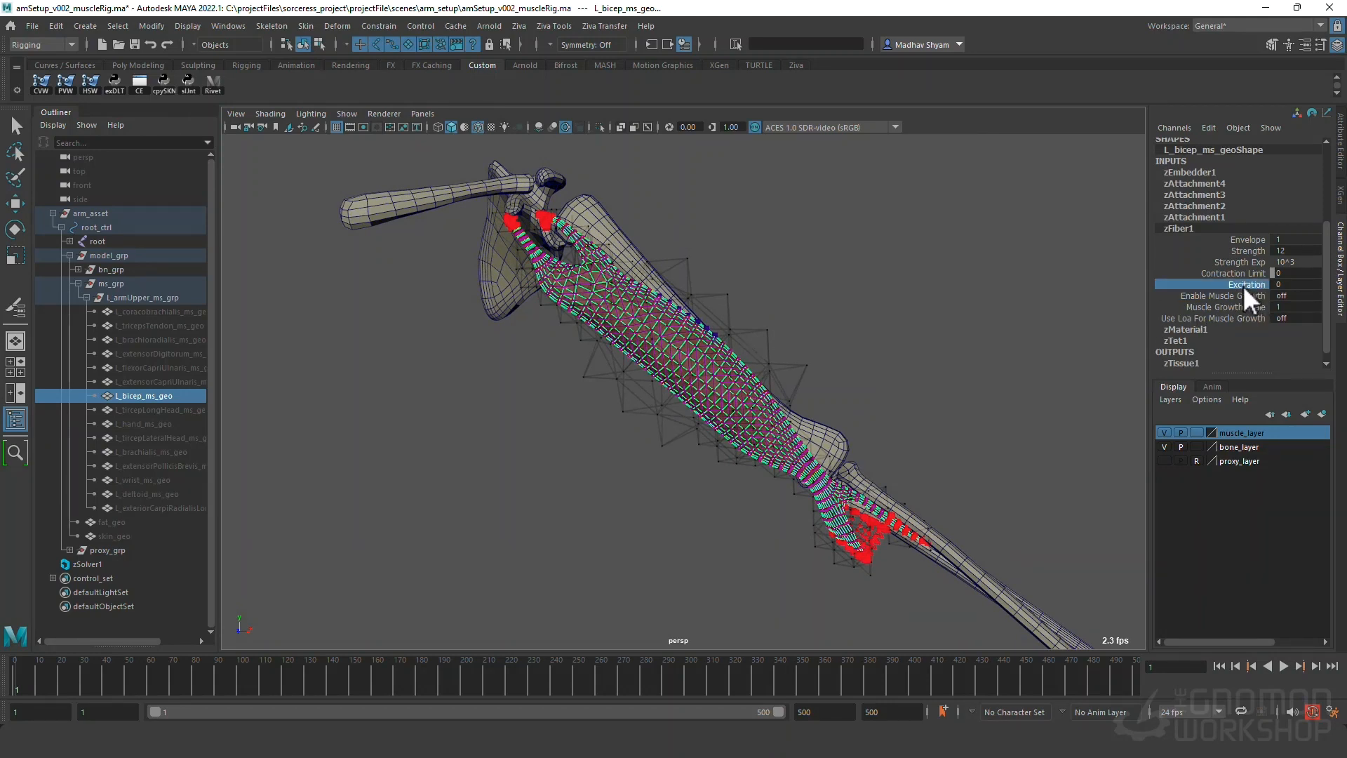
right_click(1243, 285)
left_click(1227, 317)
Go to frame 50 and set zFiber1's Excitation to 1.
left_click(125, 673)
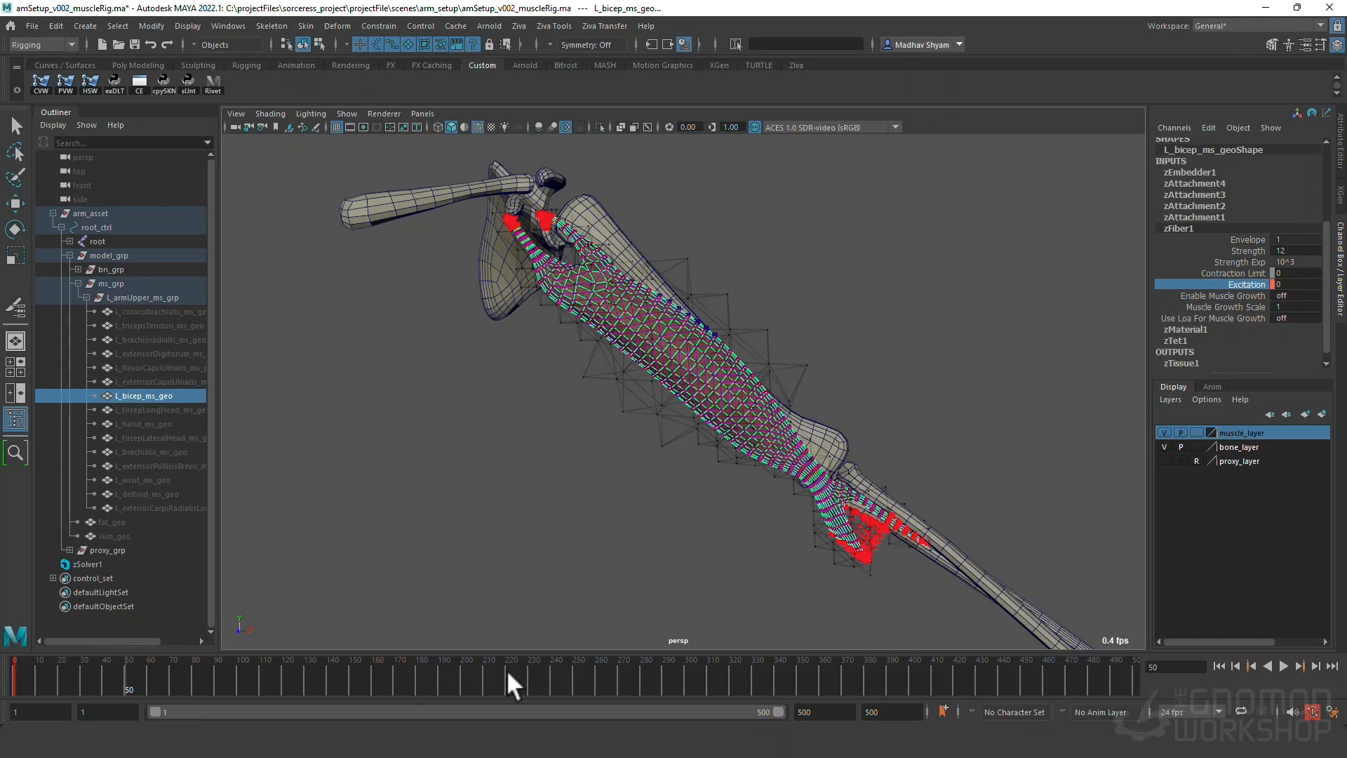
left_click(1303, 286)
type("1")
key("Return")
Turn off Show Tet Meshes on zSolver1 and keep the solver selected.
left_click_drag(829, 369, 773, 399, "alt")
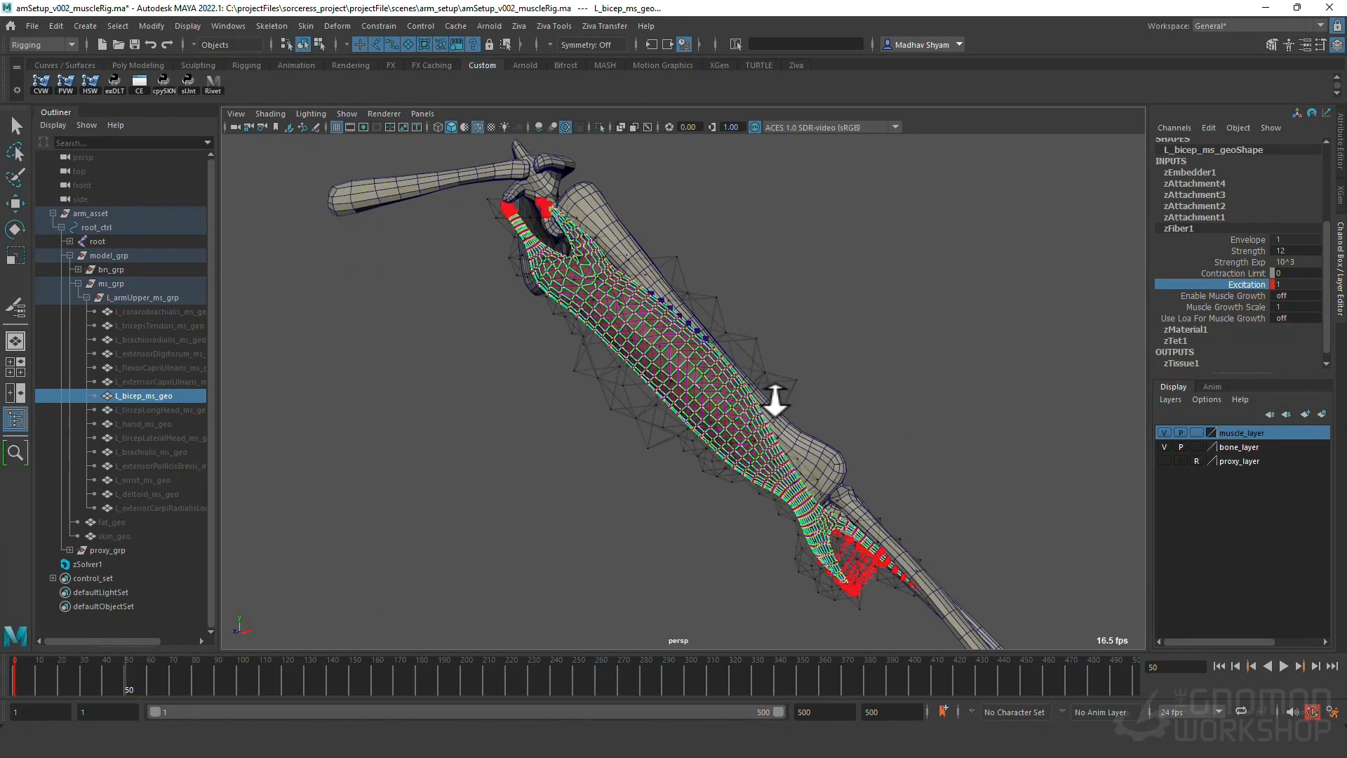
left_click(83, 562)
left_click(1253, 319)
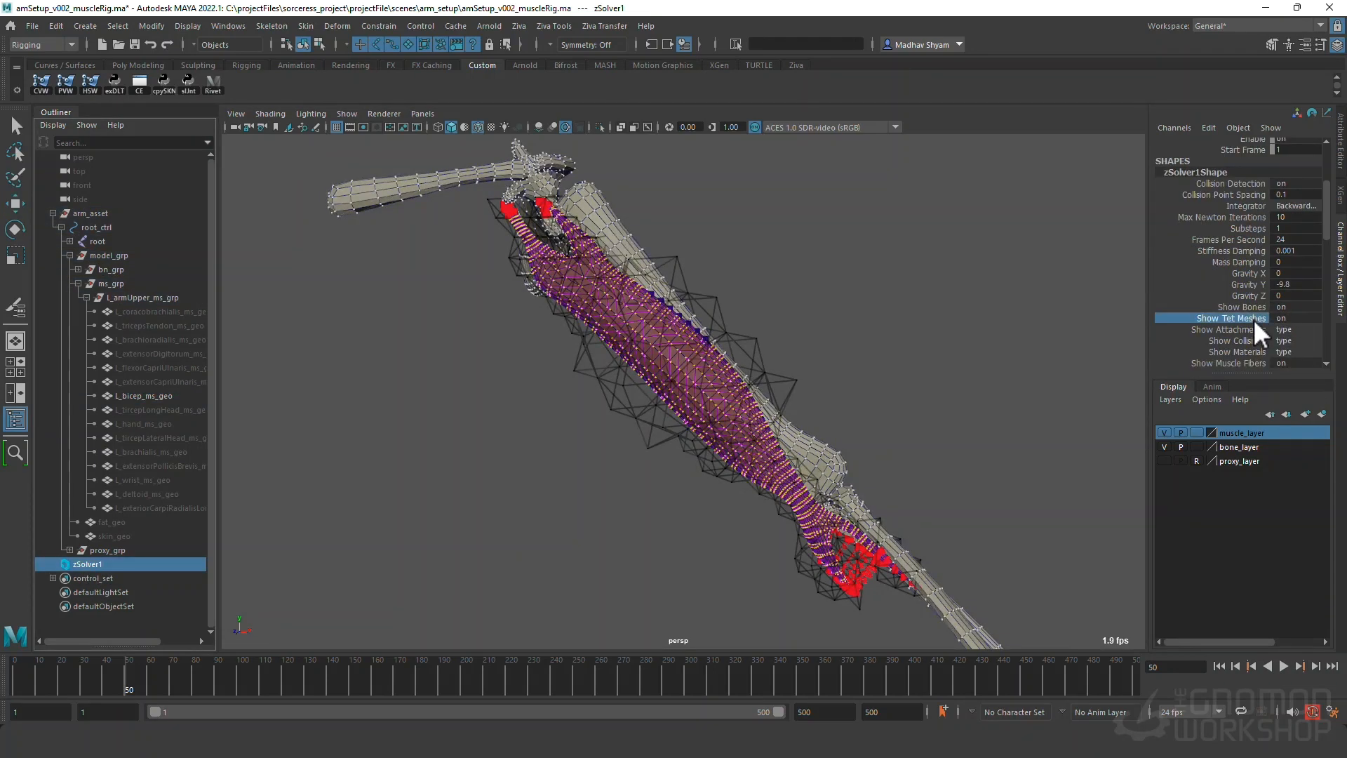
middle_click_drag(962, 343, 803, 316)
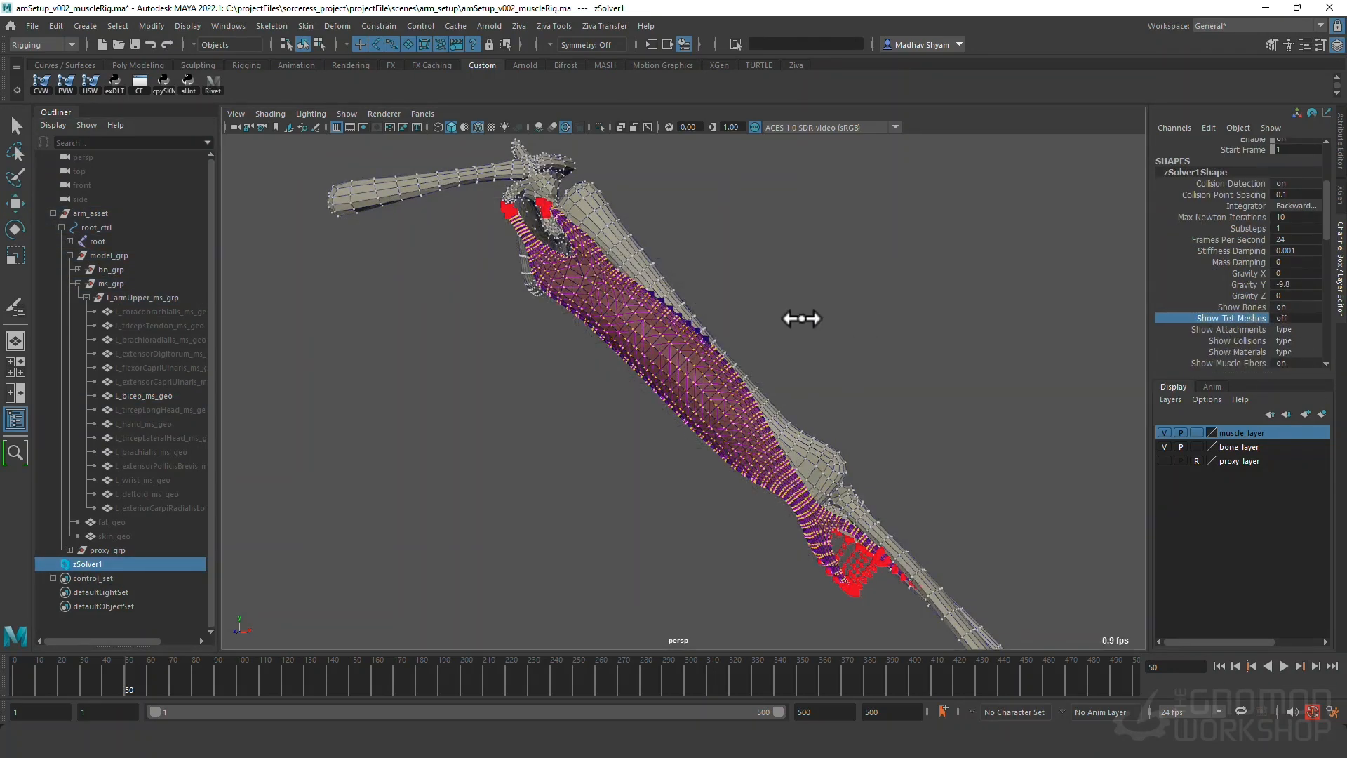
left_click_drag(803, 316, 829, 309, "alt")
left_click(829, 309)
key("ctrl+z")
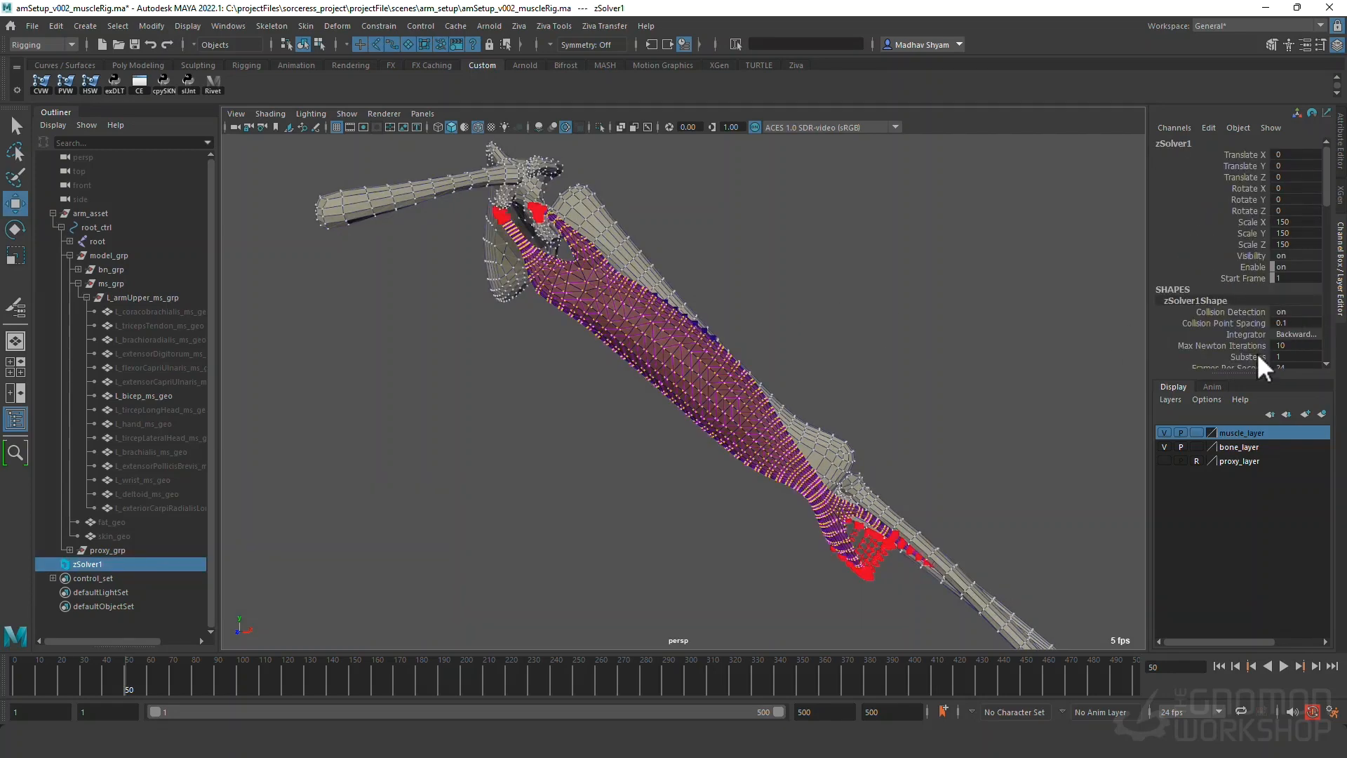
Turn off Show Bones and set Show Attachments to none on zSolver1Shape.
scroll(1256, 352, "down", 5)
left_click(1255, 280)
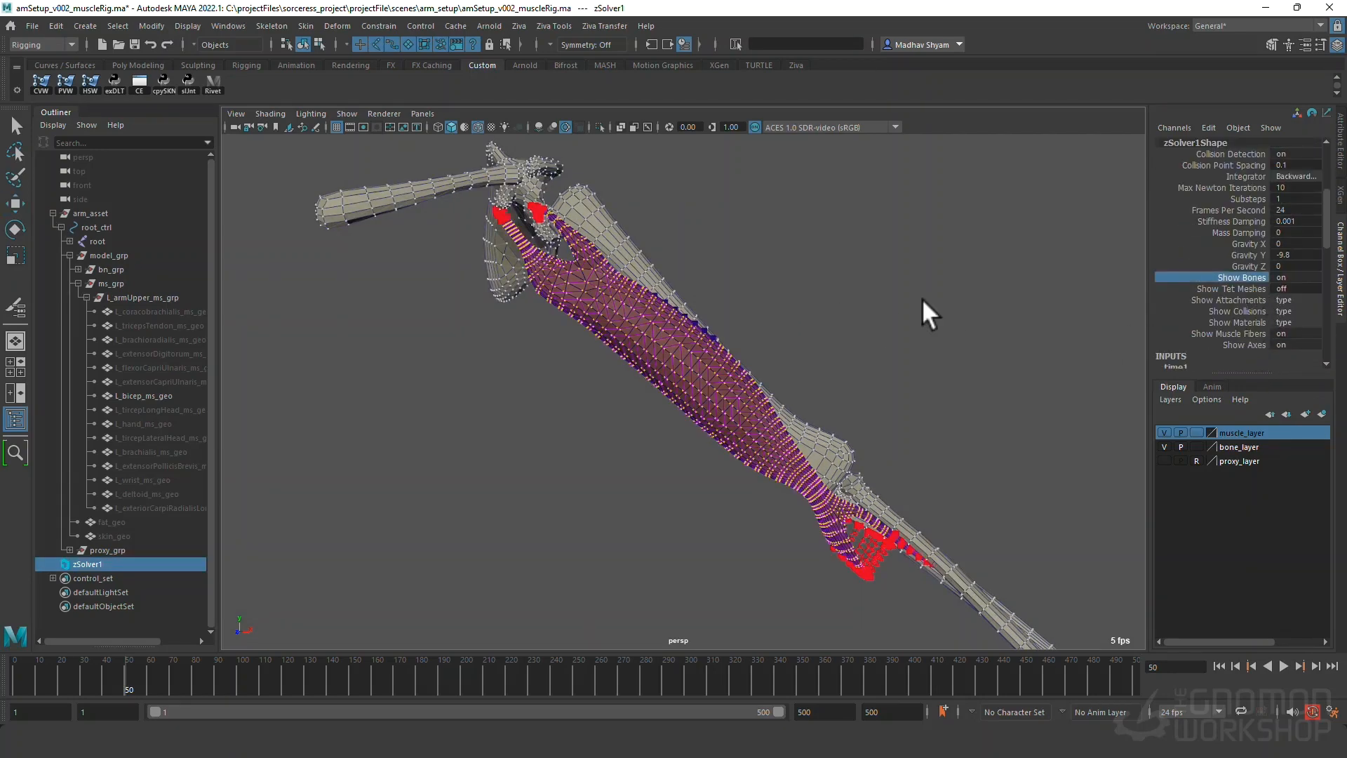
middle_click_drag(922, 298, 664, 278)
left_click(1241, 301)
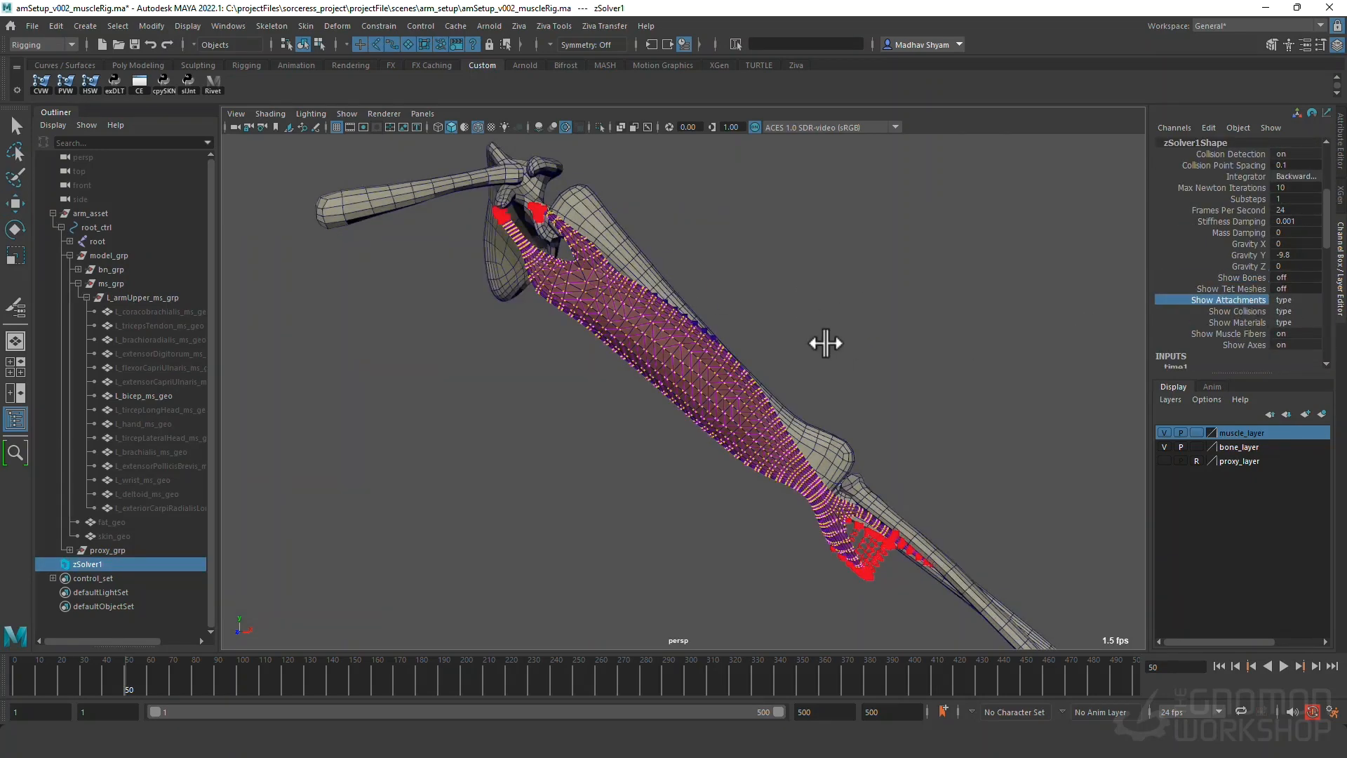
middle_click_drag(826, 343, 625, 322)
left_click_drag(758, 343, 804, 348, "alt")
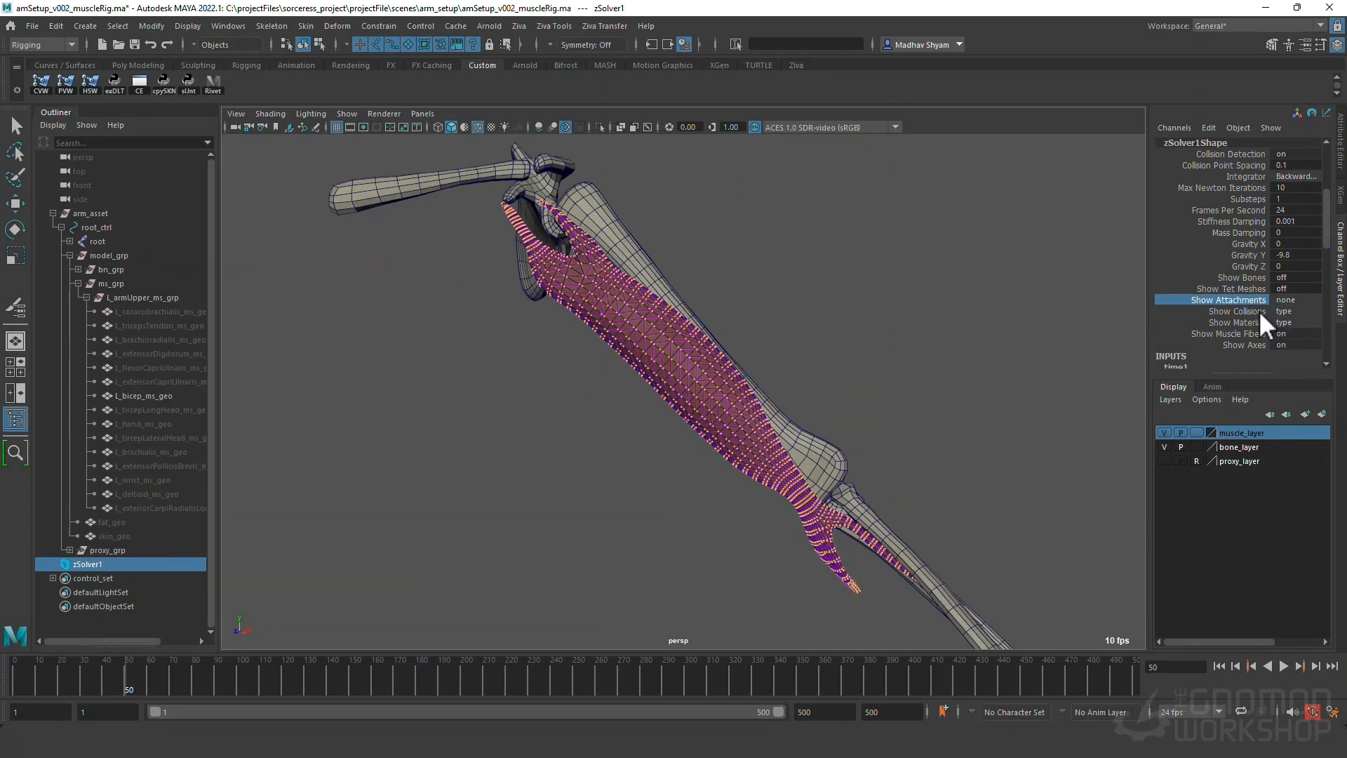
Hide the collision and material displays on zSolver1Shape, setting Show Collisions to none.
left_click(1239, 311)
middle_click_drag(819, 310, 568, 272)
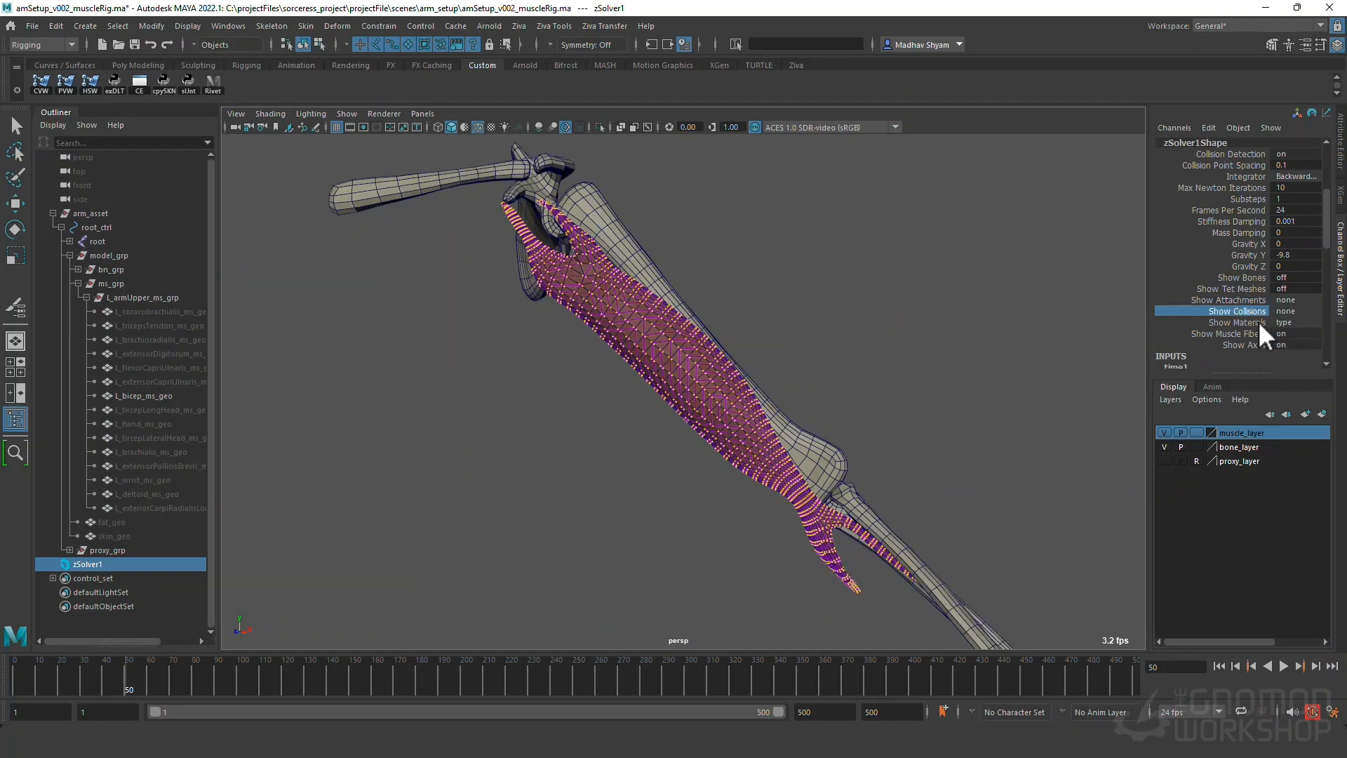
left_click(1240, 321)
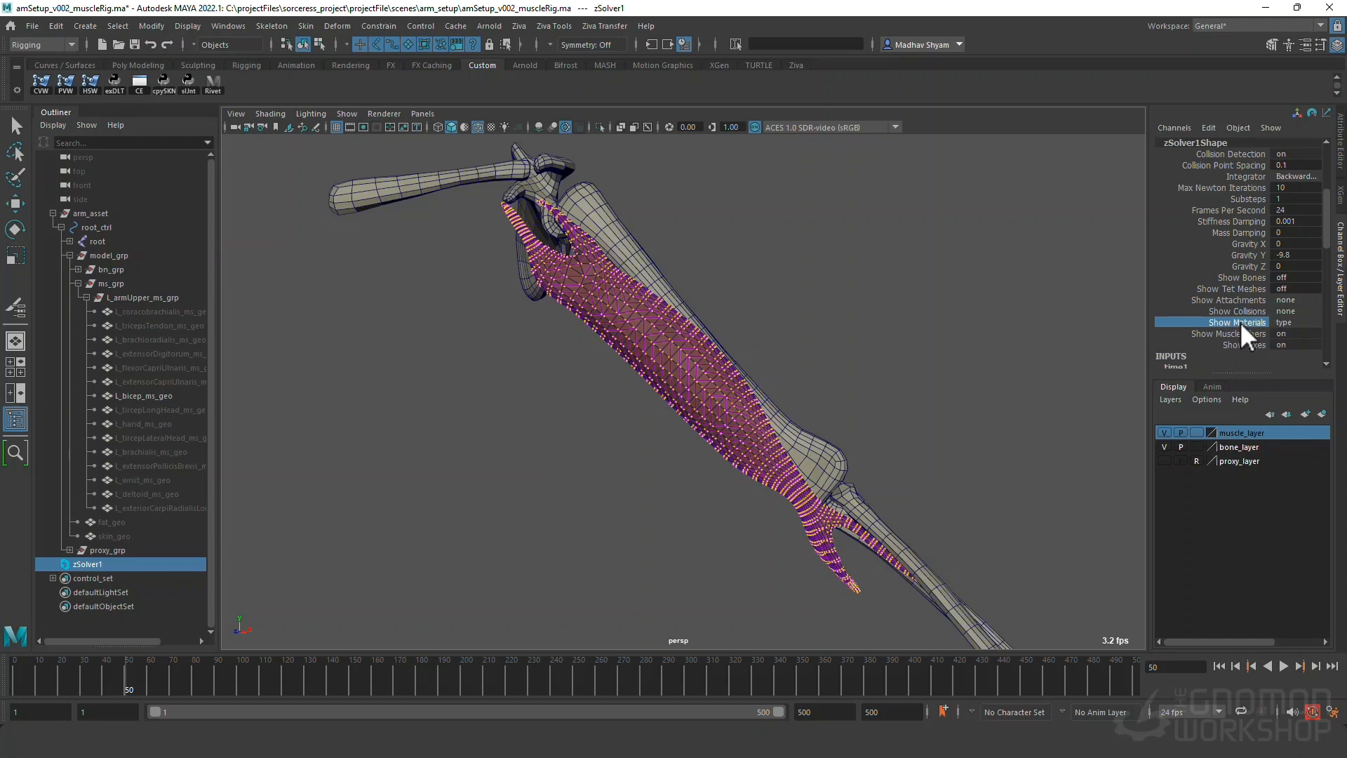
middle_click_drag(828, 328, 597, 327)
left_click_drag(598, 327, 752, 430, "alt")
Return to frame 1, select the bicep muscle, and turn off wireframe on shaded in the viewport.
left_click(687, 394)
key("w")
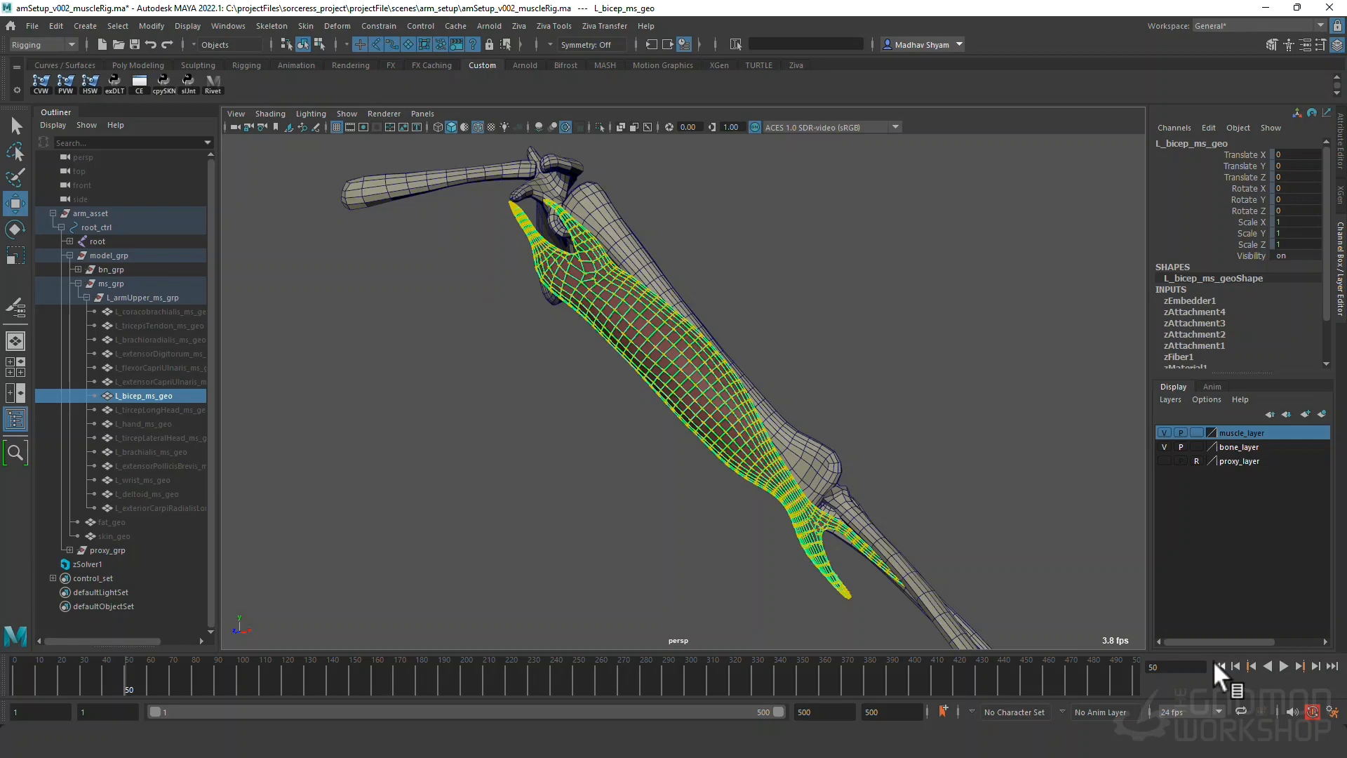
left_click(1219, 666)
left_click(983, 431)
left_click_drag(739, 383, 774, 390, "alt")
left_click(726, 398)
left_click(480, 125)
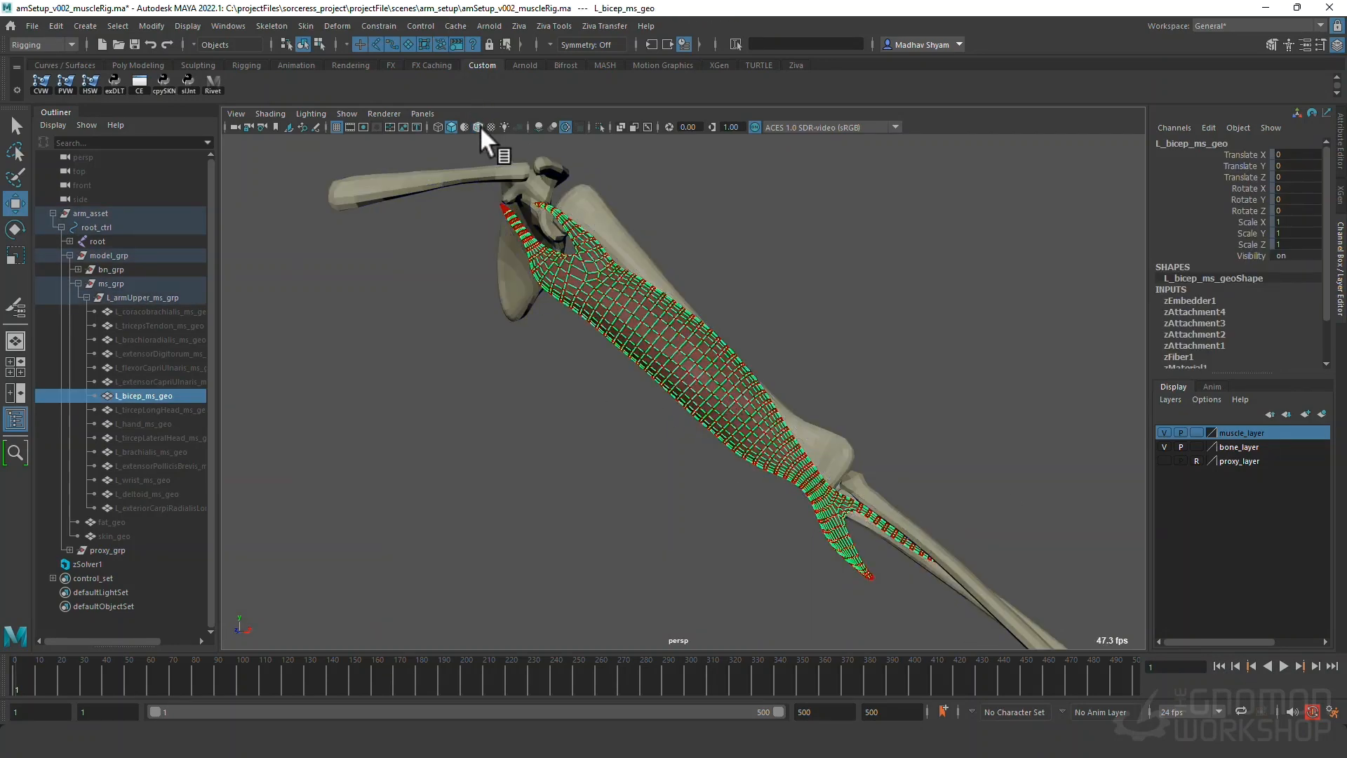
Frame the bicep closely and play the simulation to watch its muscle fibers contract.
left_click_drag(638, 309, 701, 313, "alt")
right_click_drag(701, 313, 734, 426, "alt")
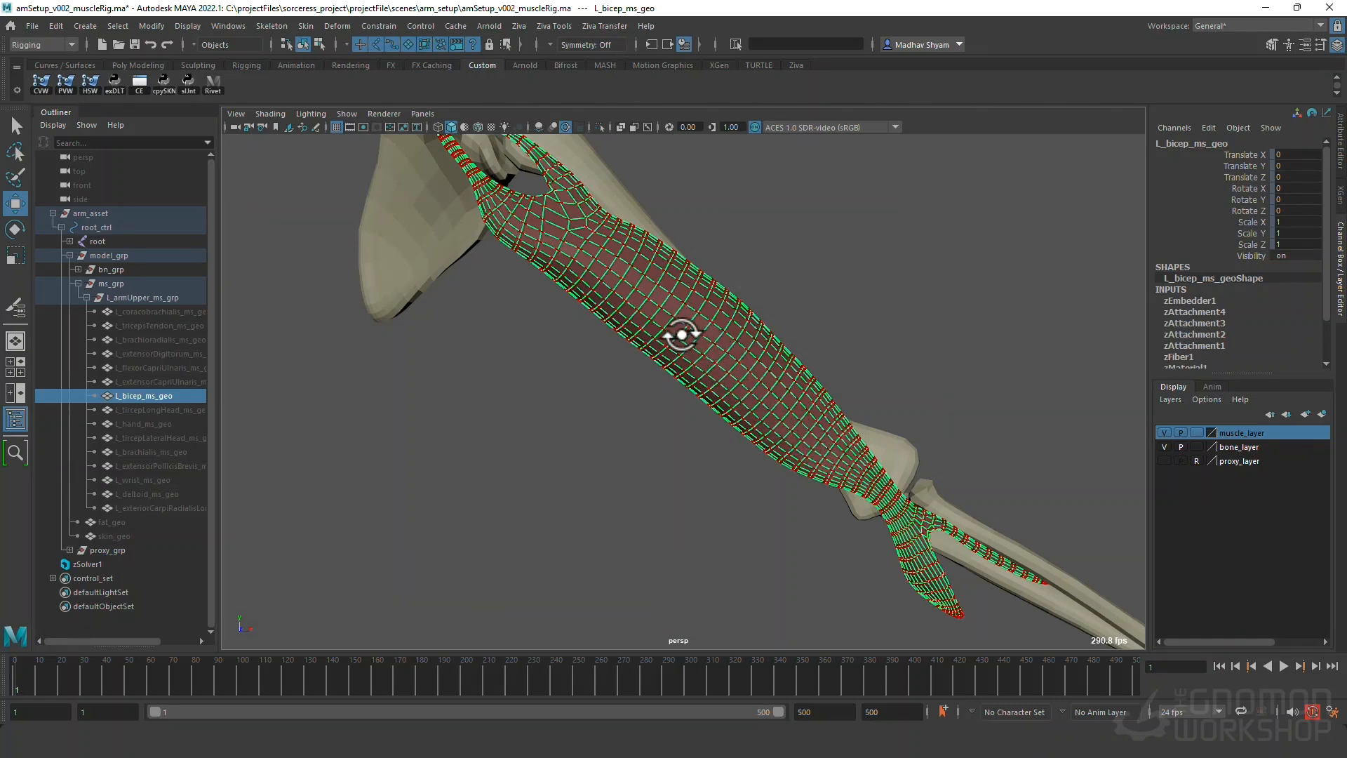
left_click_drag(659, 316, 746, 449, "alt")
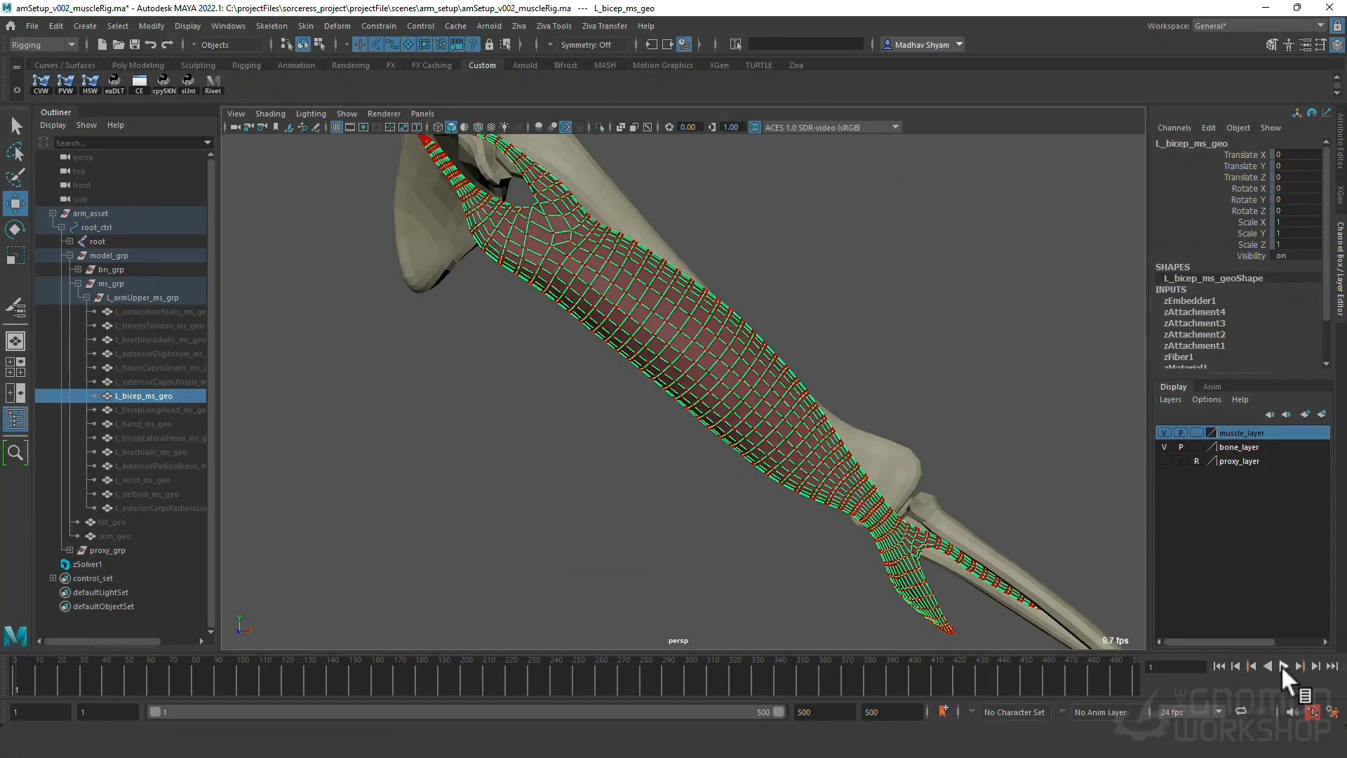
left_click(1281, 665)
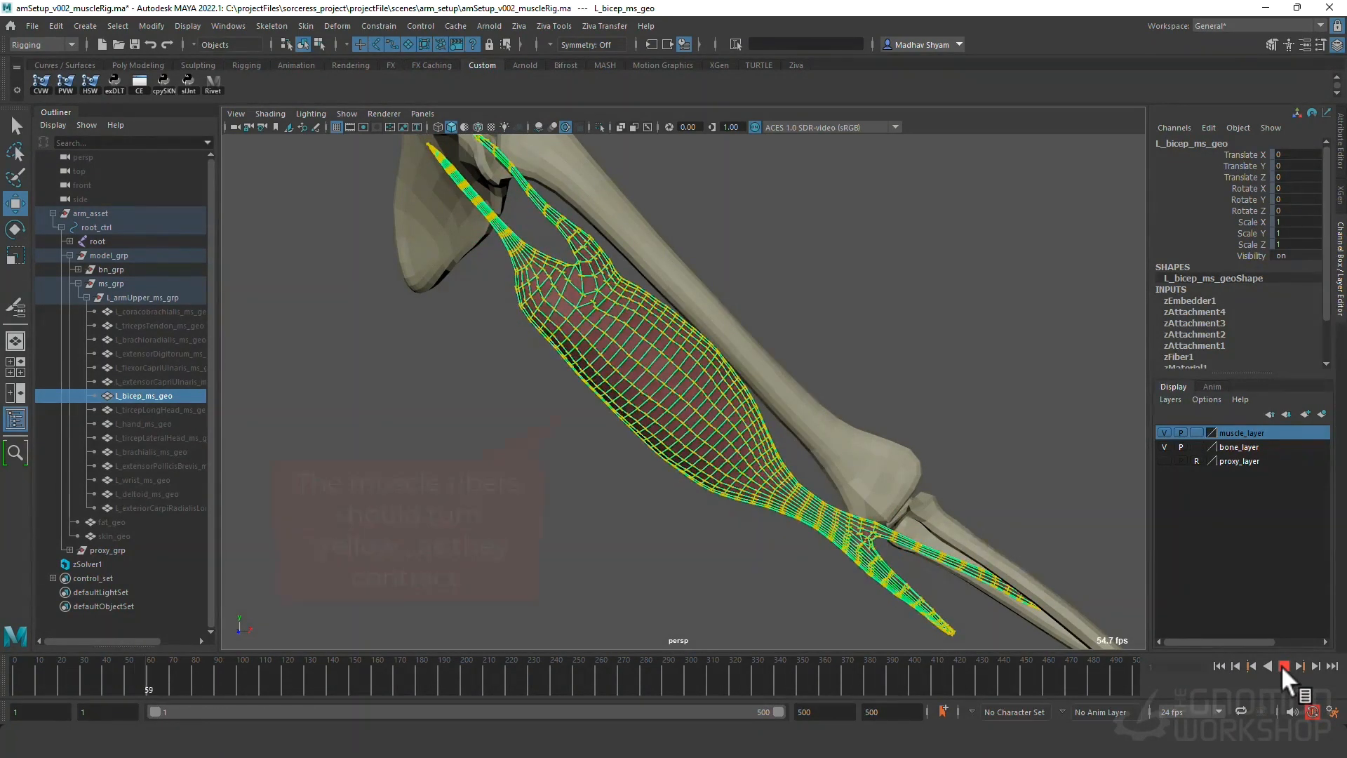
left_click(1281, 665)
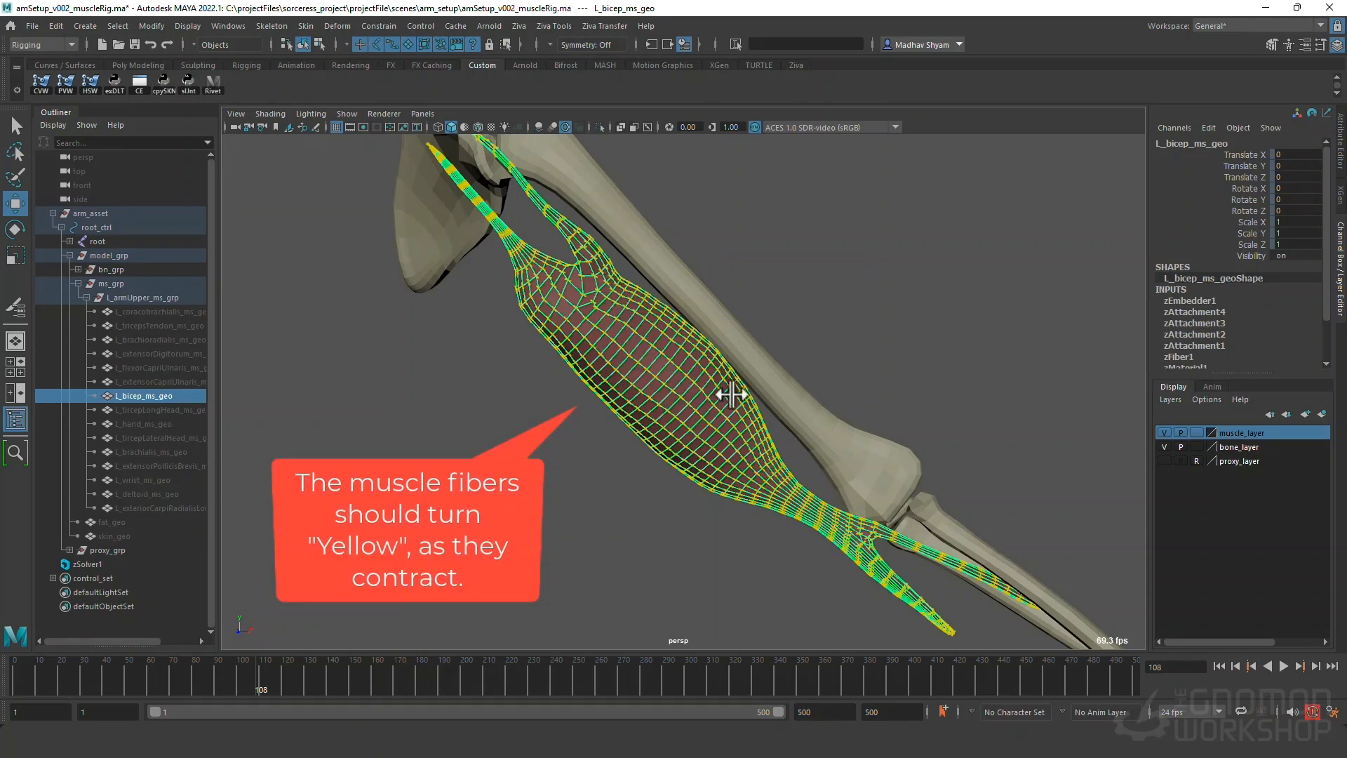
Open the bicep's zFiber1 attributes and replay the simulation from frame 1 while watching Excitation.
left_click_drag(732, 453, 773, 440, "alt")
scroll(1193, 344, "down", 1)
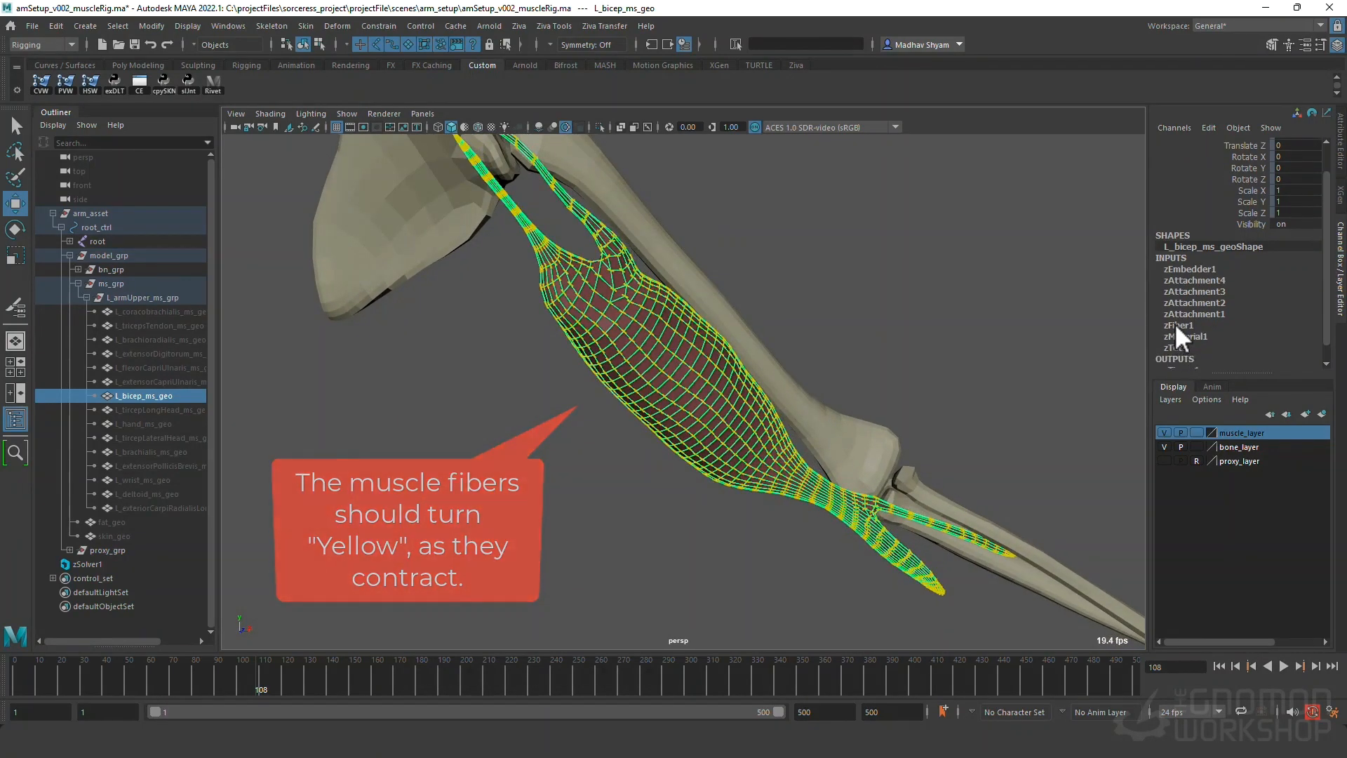
left_click(1179, 325)
scroll(1235, 348, "down", 2)
left_click(1245, 331)
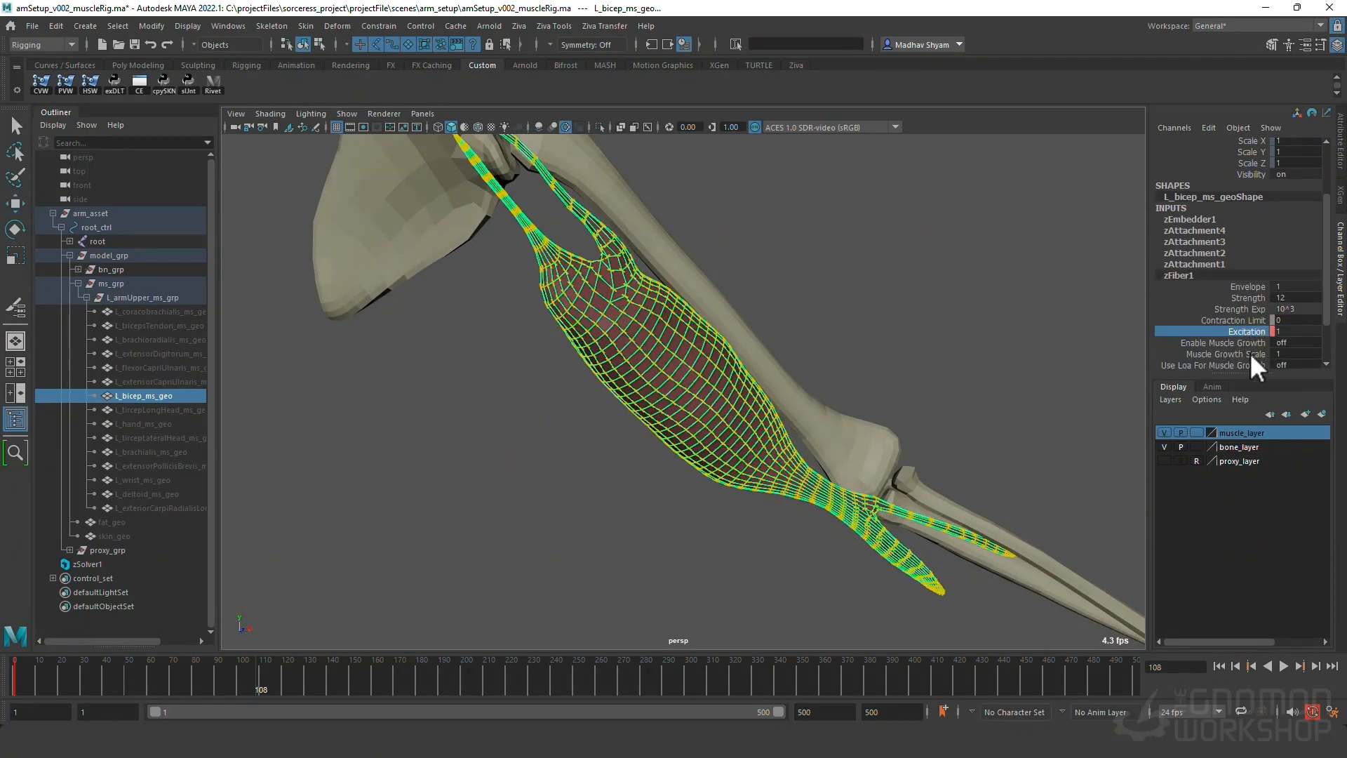
left_click(1219, 667)
left_click(1280, 665)
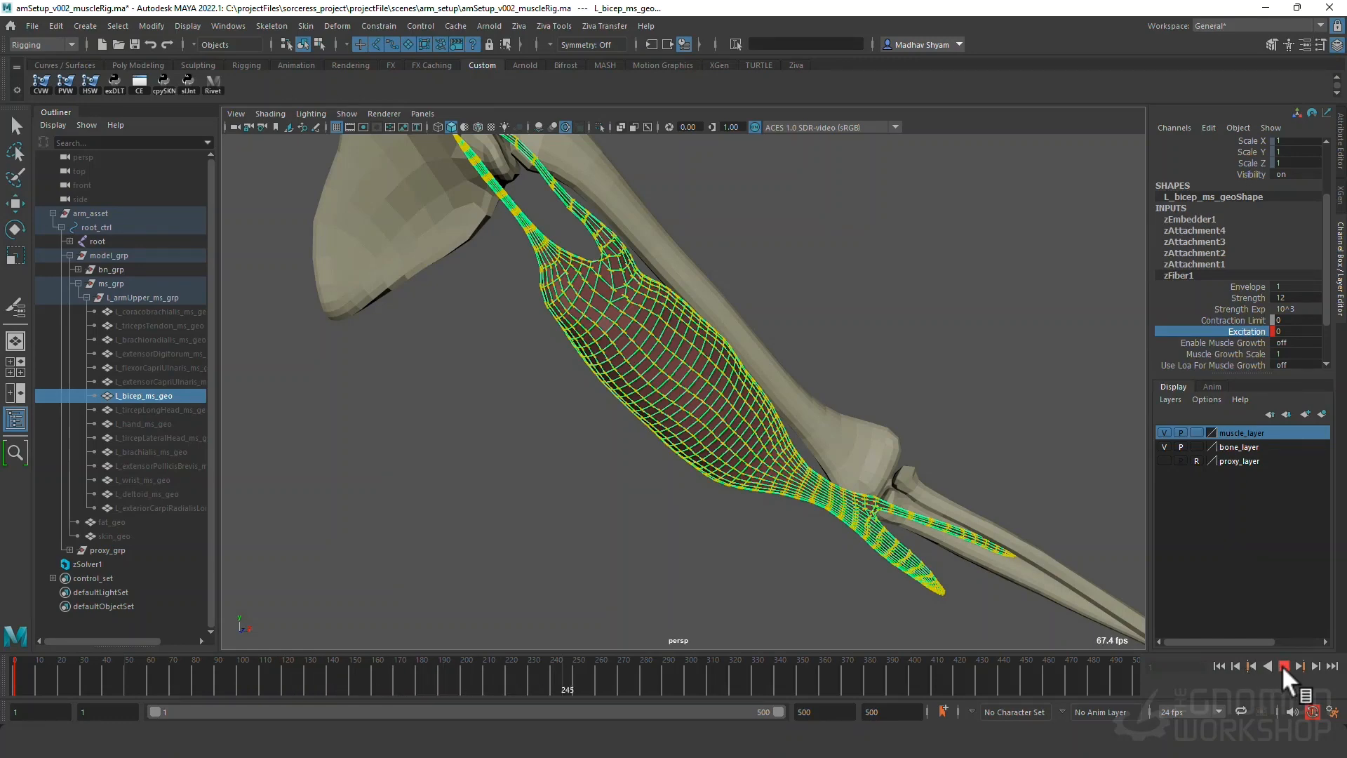
left_click(1281, 665)
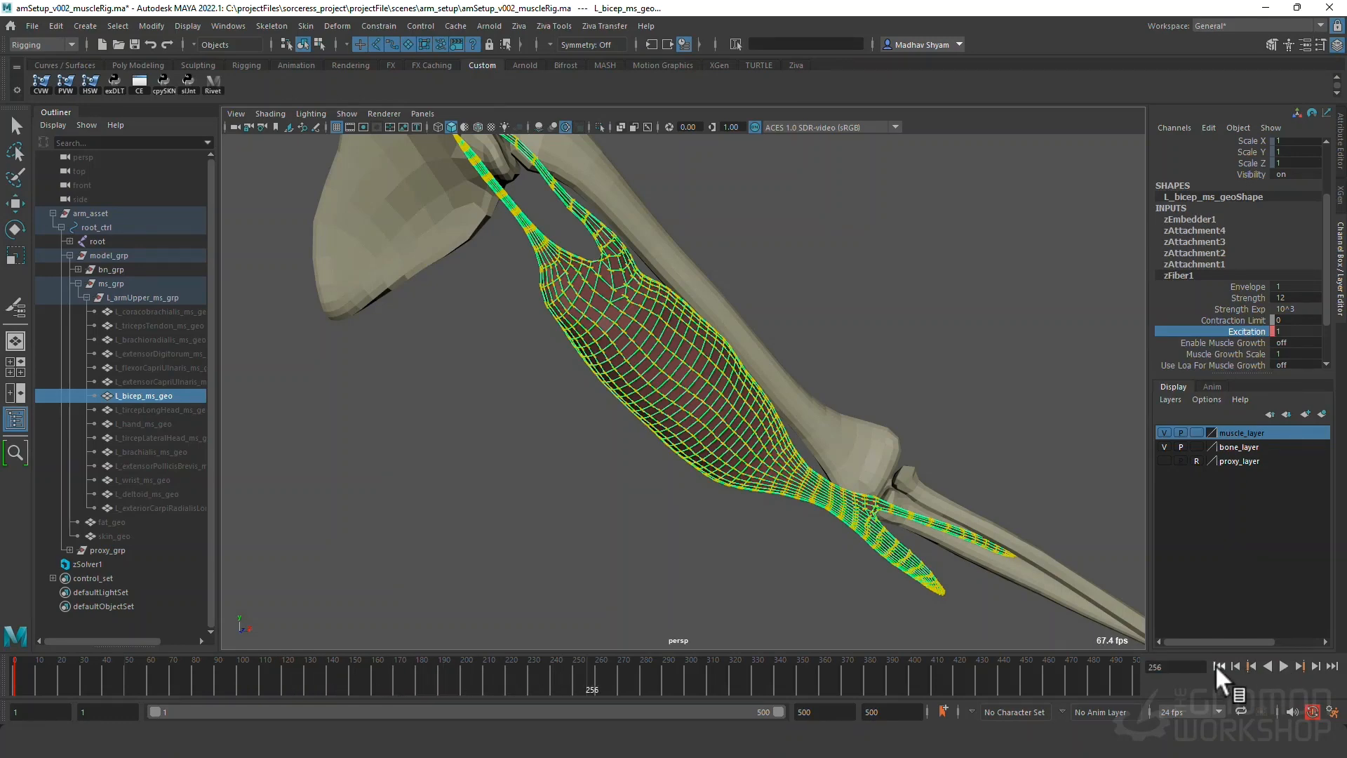
Turn on Enable Muscle Growth for zFiber1 at frame 1 and play the simulation.
left_click(1219, 667)
left_click(1281, 343)
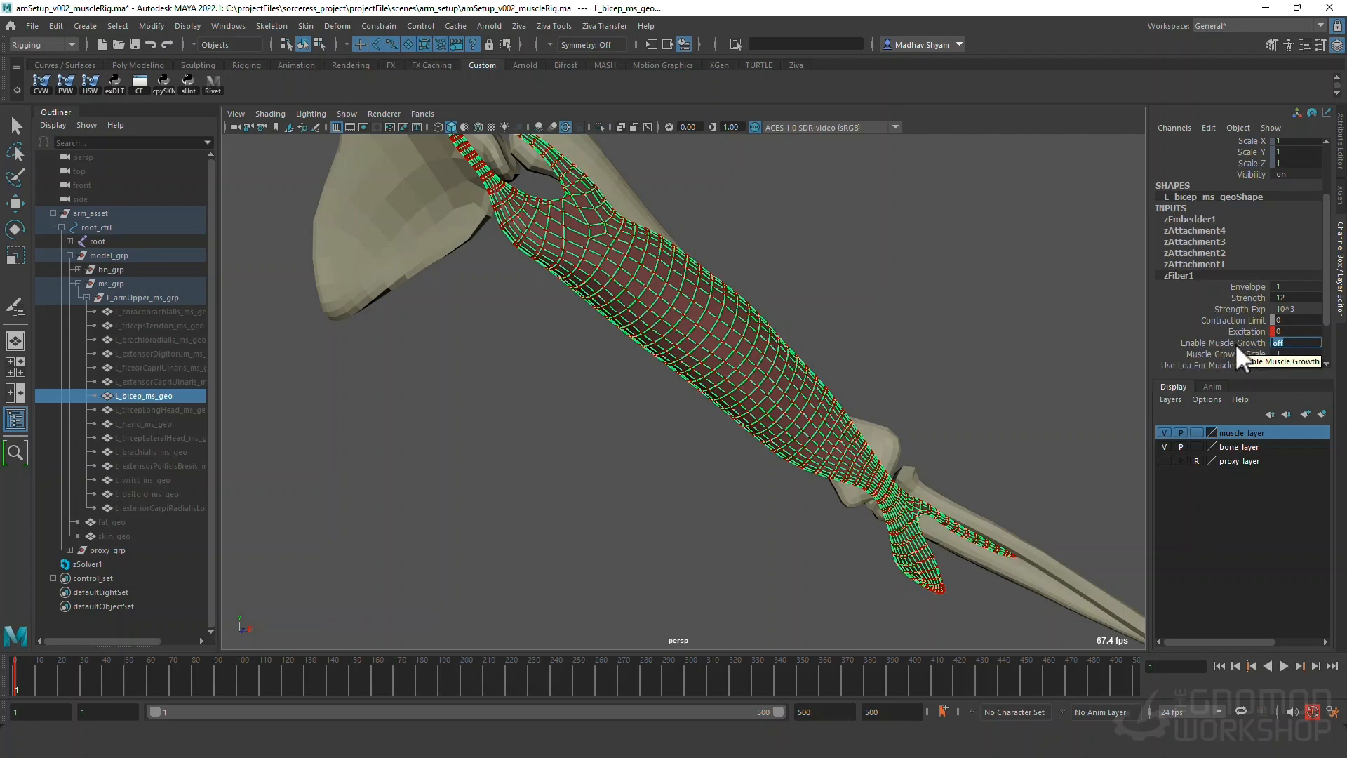
type("1")
key("Return")
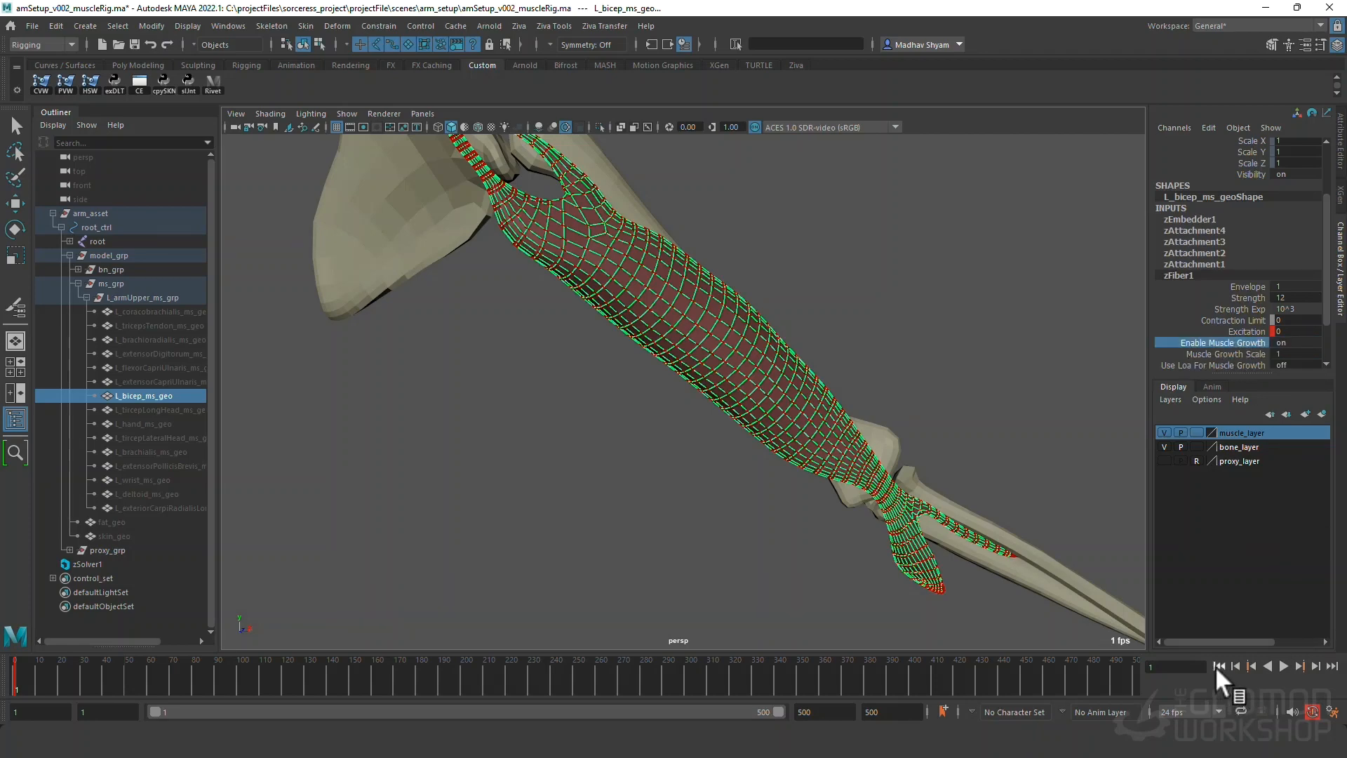
left_click(1283, 666)
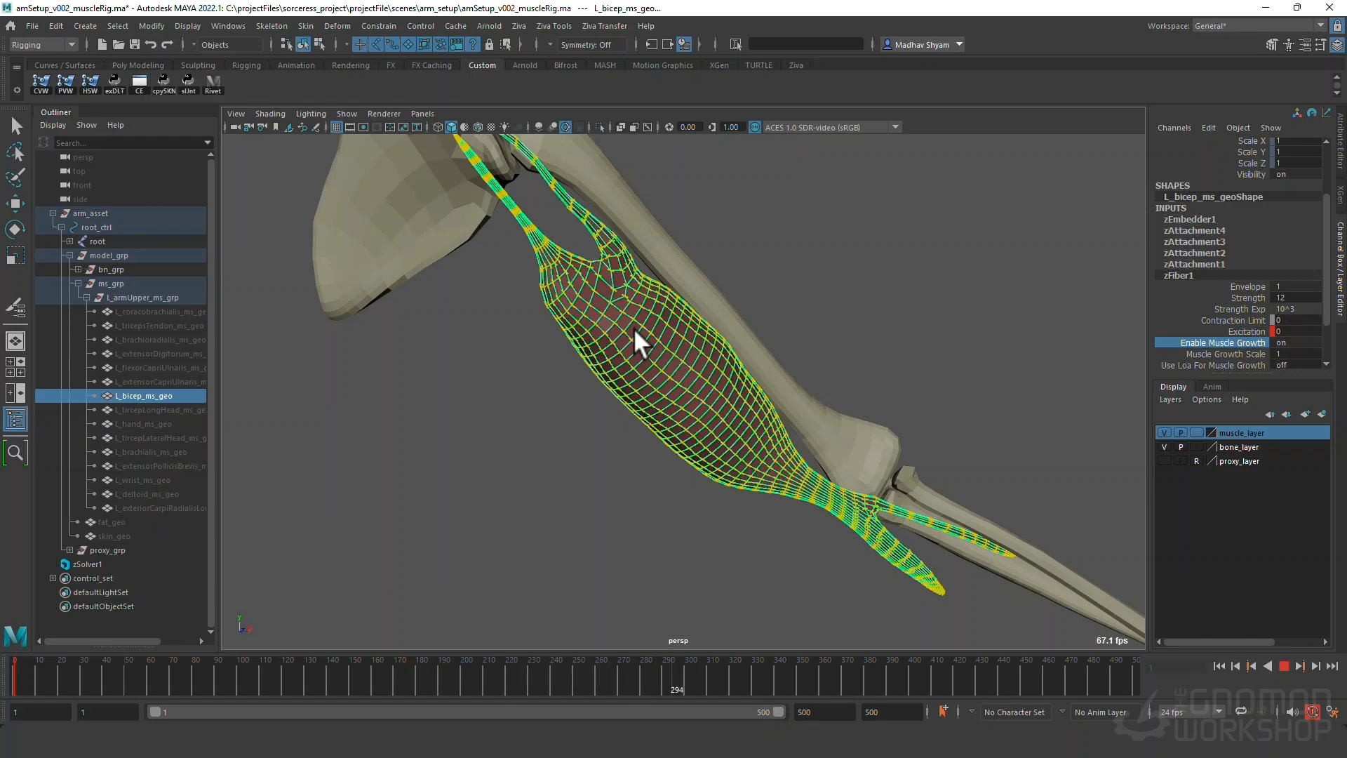
left_click(1284, 666)
Try a Muscle Growth Scale of 2 on zFiber1 and play the simulation from frame 1.
left_click(1219, 666)
double_click(1279, 354)
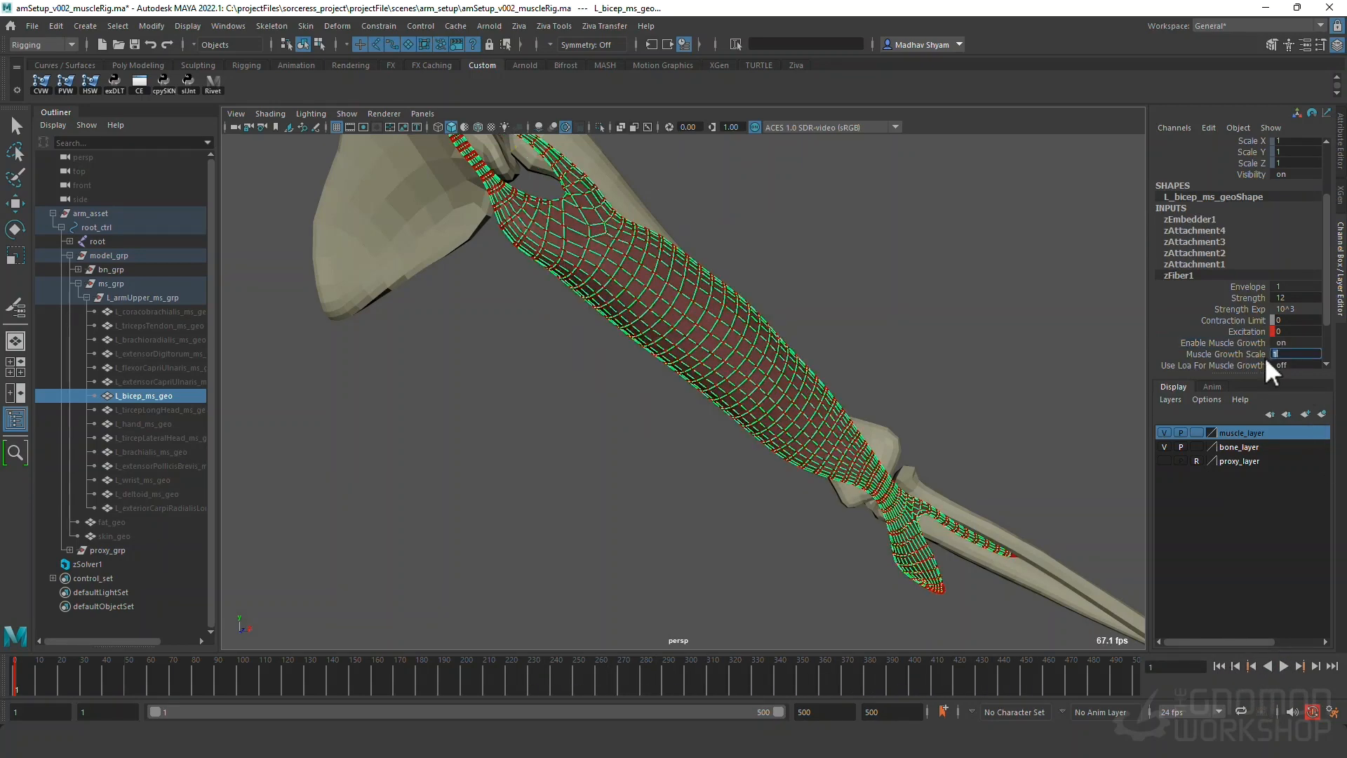
type("2")
key("Return")
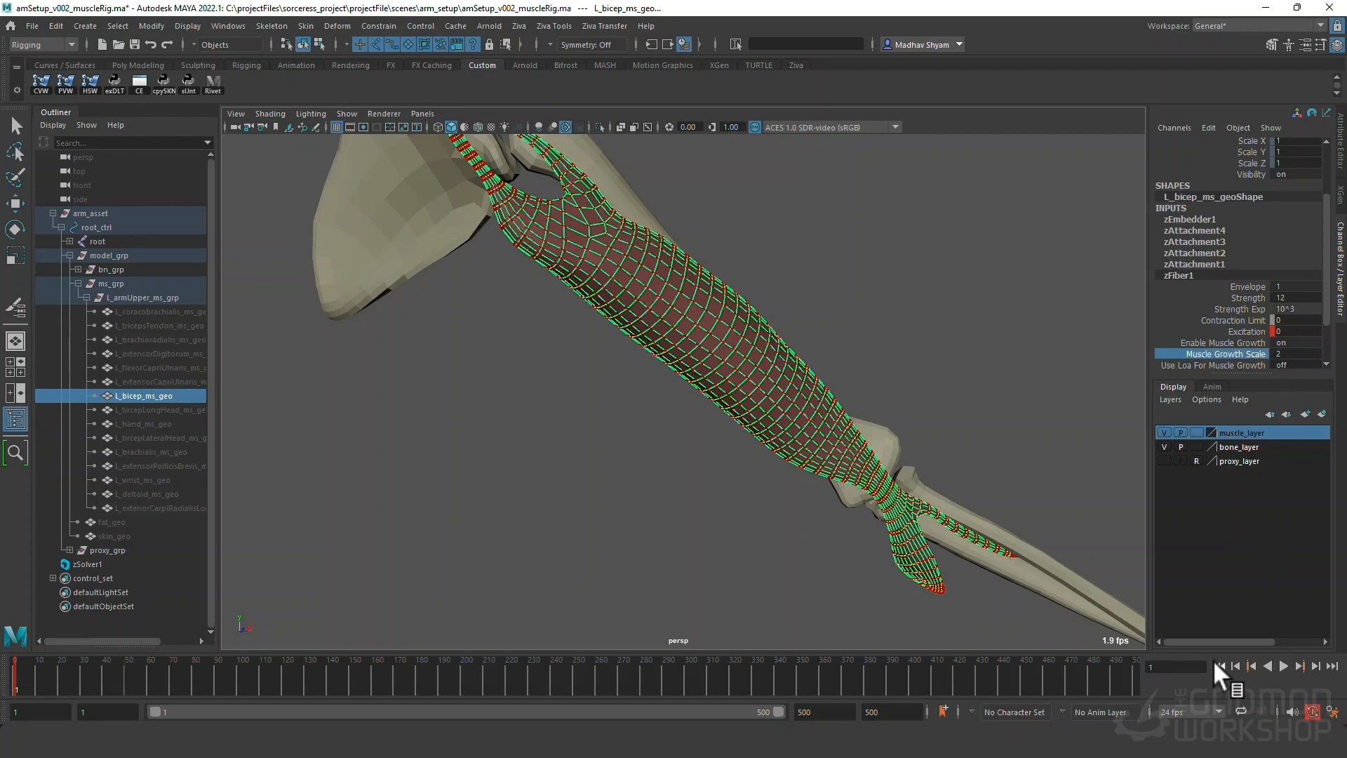
left_click(1284, 666)
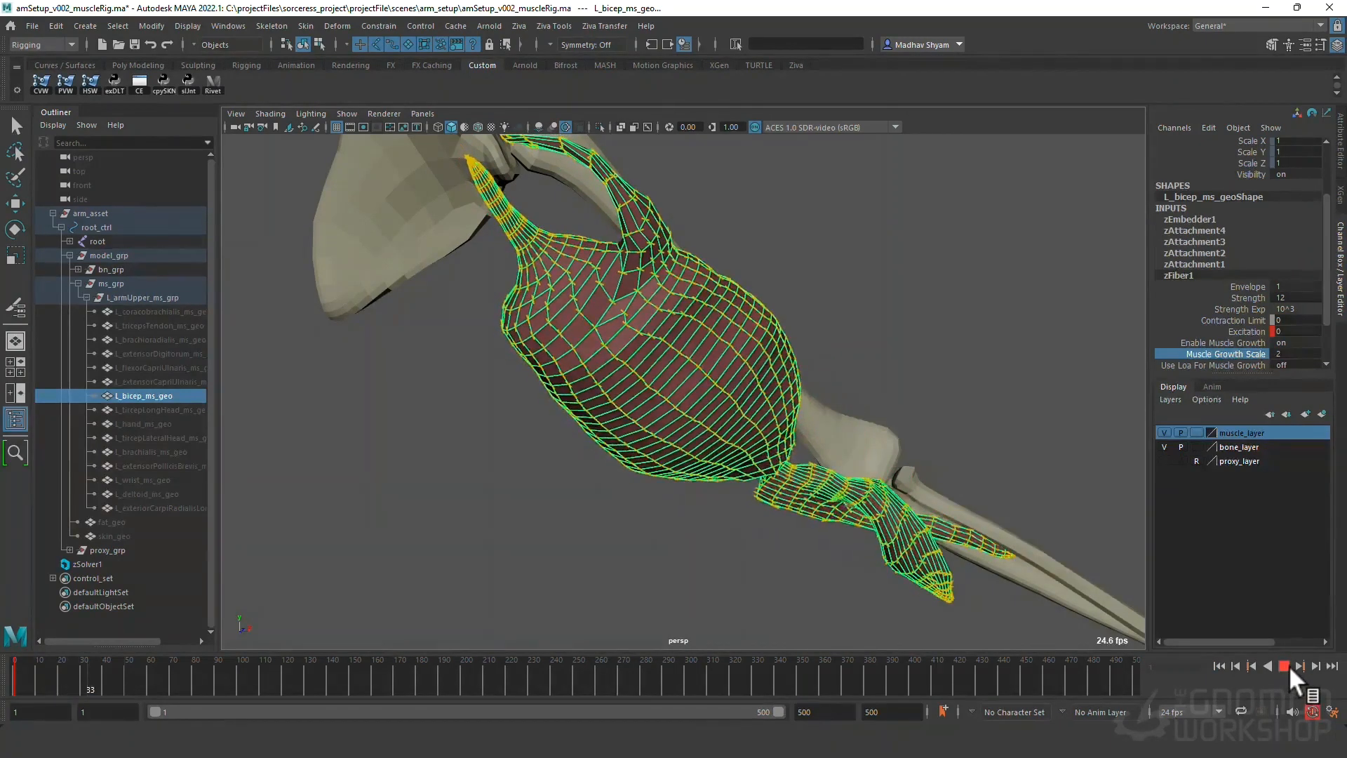
left_click(1288, 665)
left_click(1218, 667)
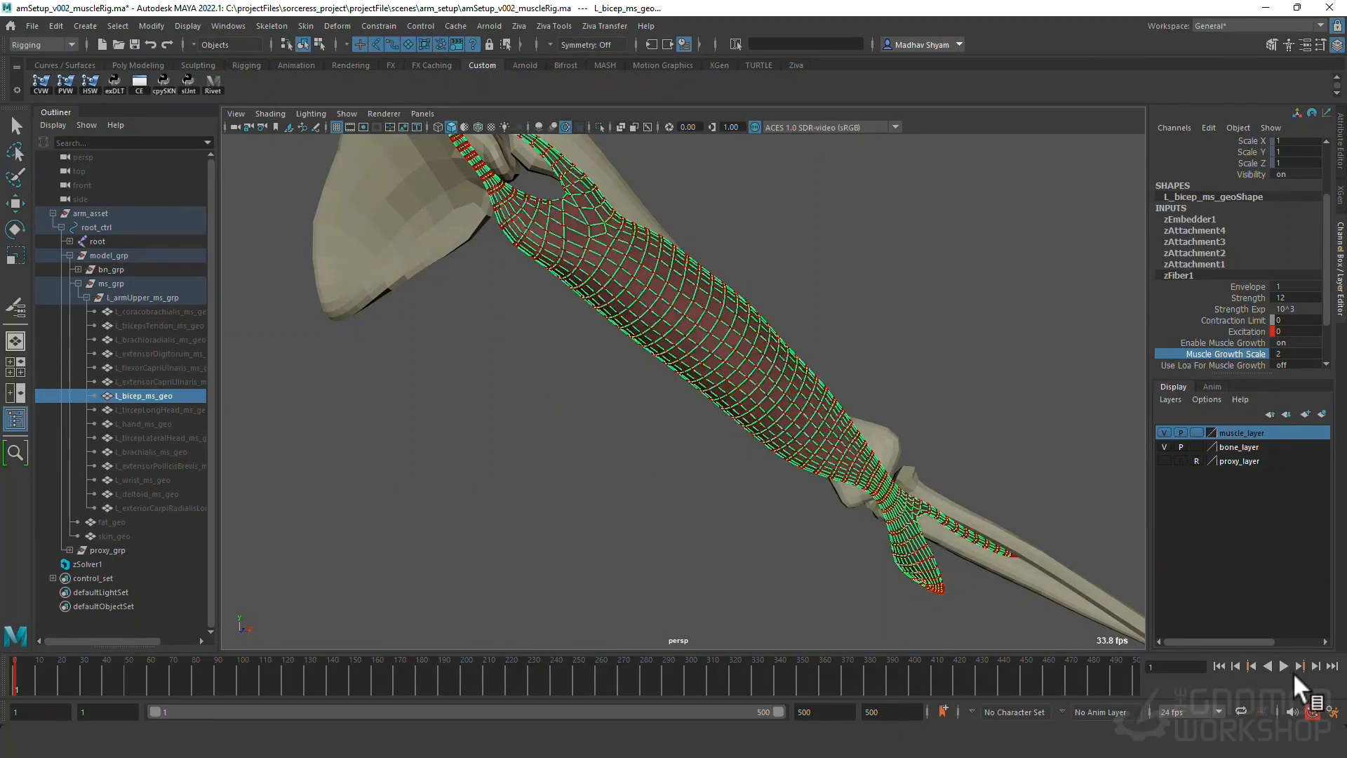
left_click(1277, 666)
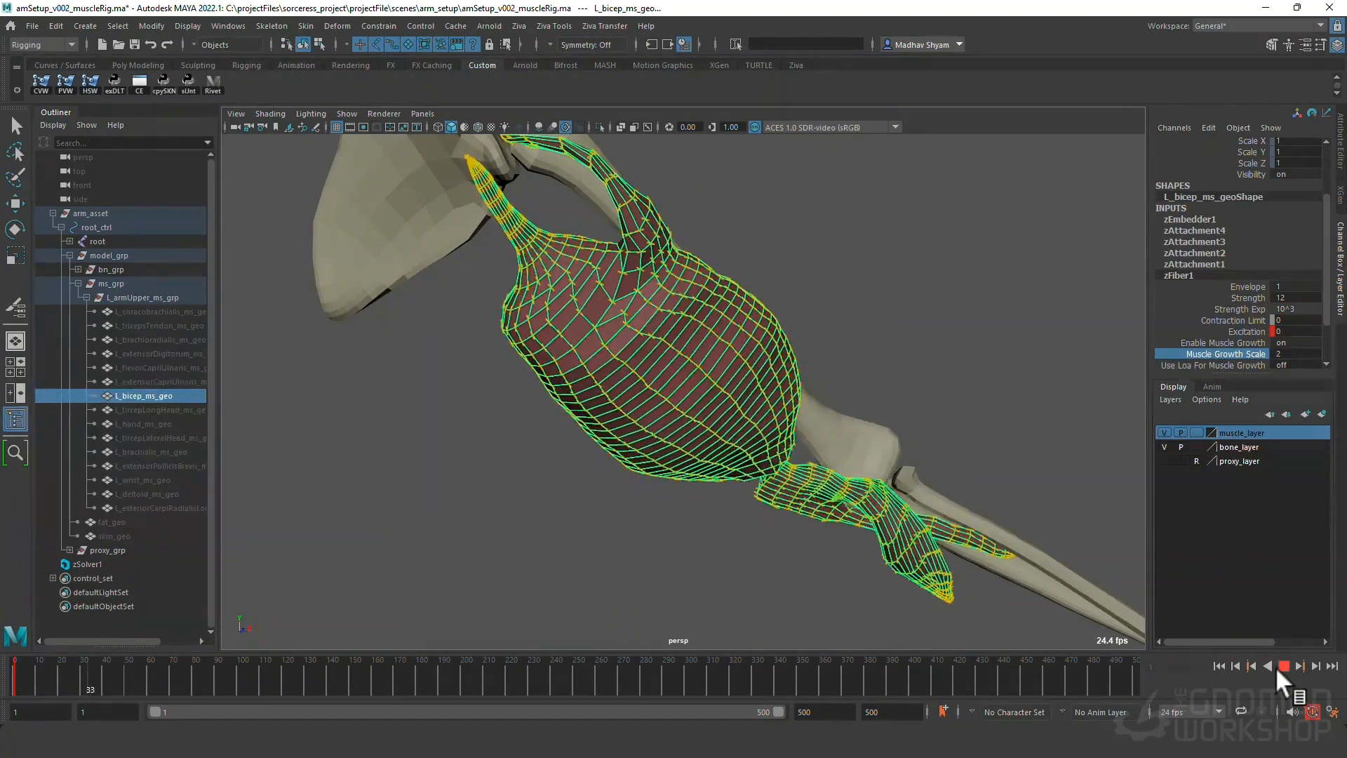
left_click(1277, 666)
Set zFiber1's Muscle Growth Scale to 1.1 at frame 1 and play the simulation.
left_click(1216, 664)
left_click(1291, 354)
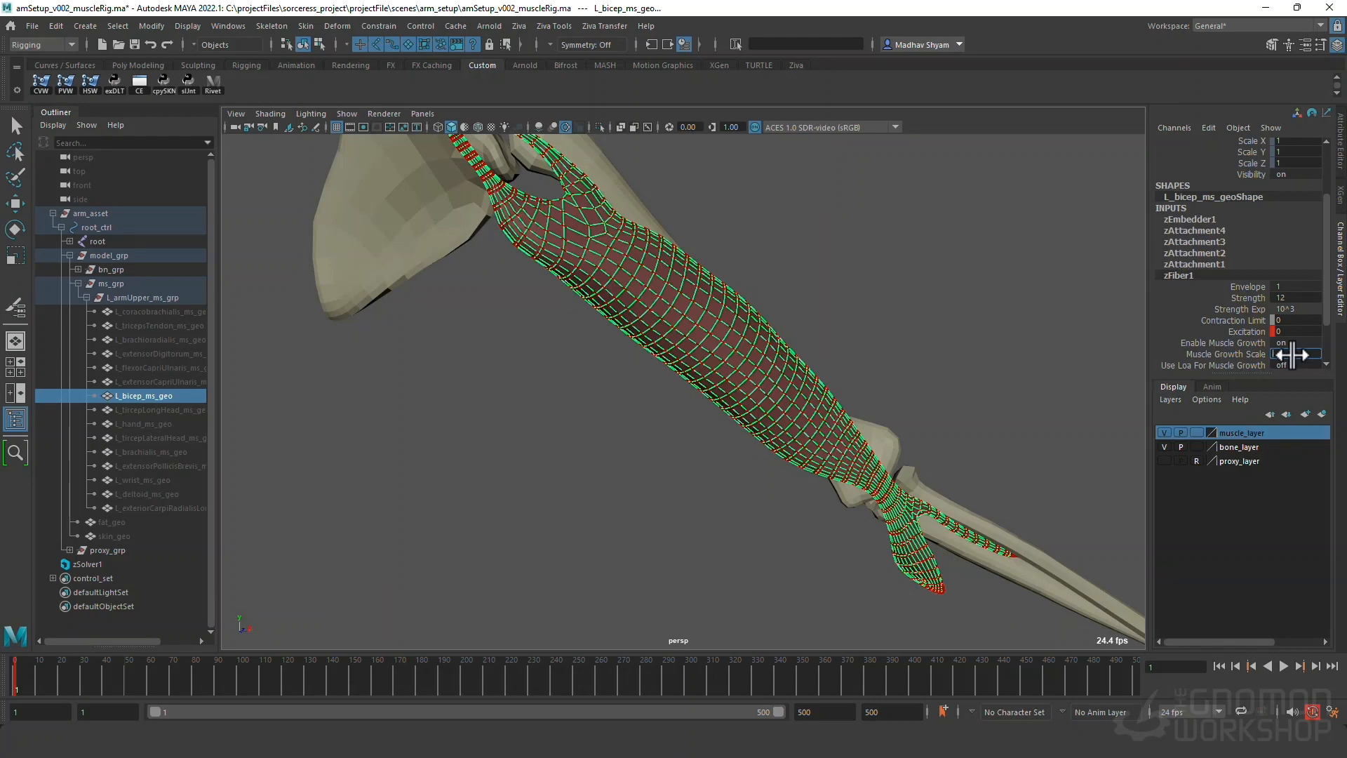
key("Return")
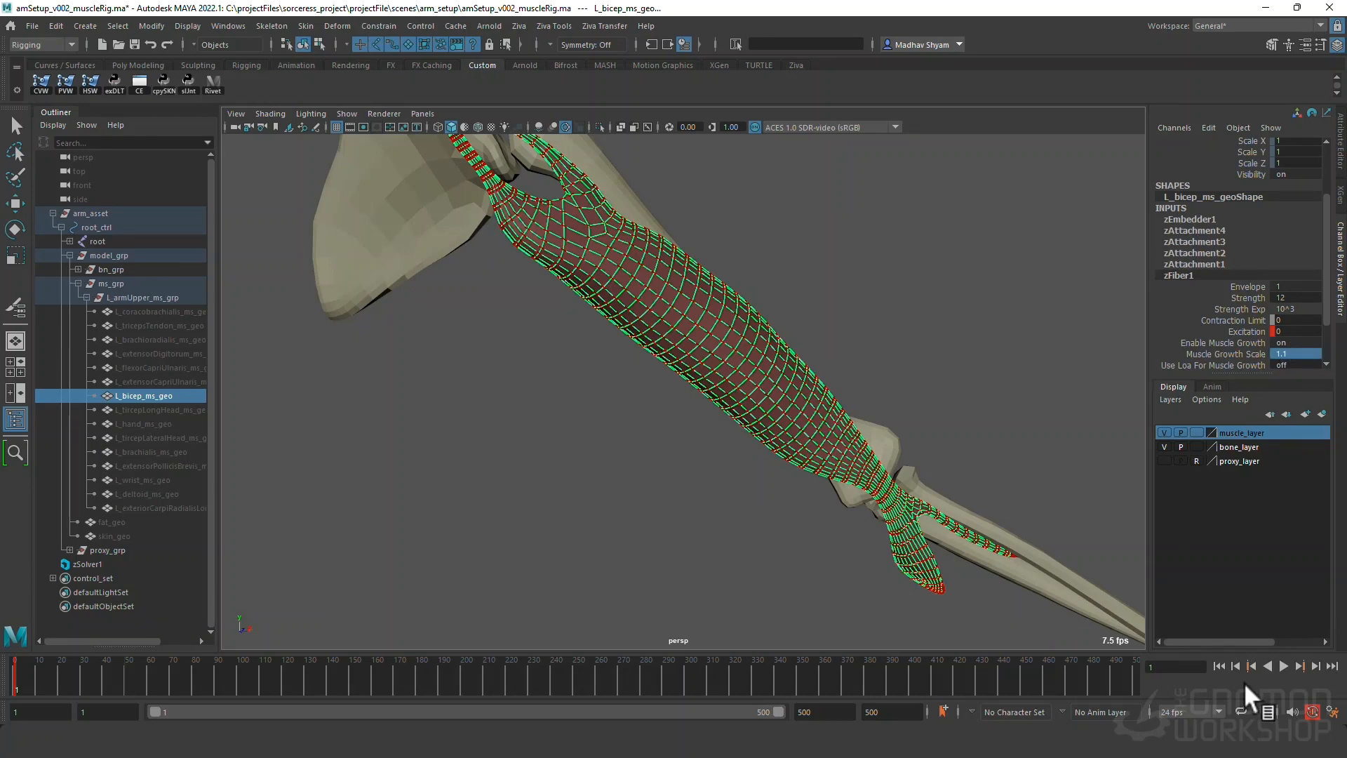
left_click(1283, 665)
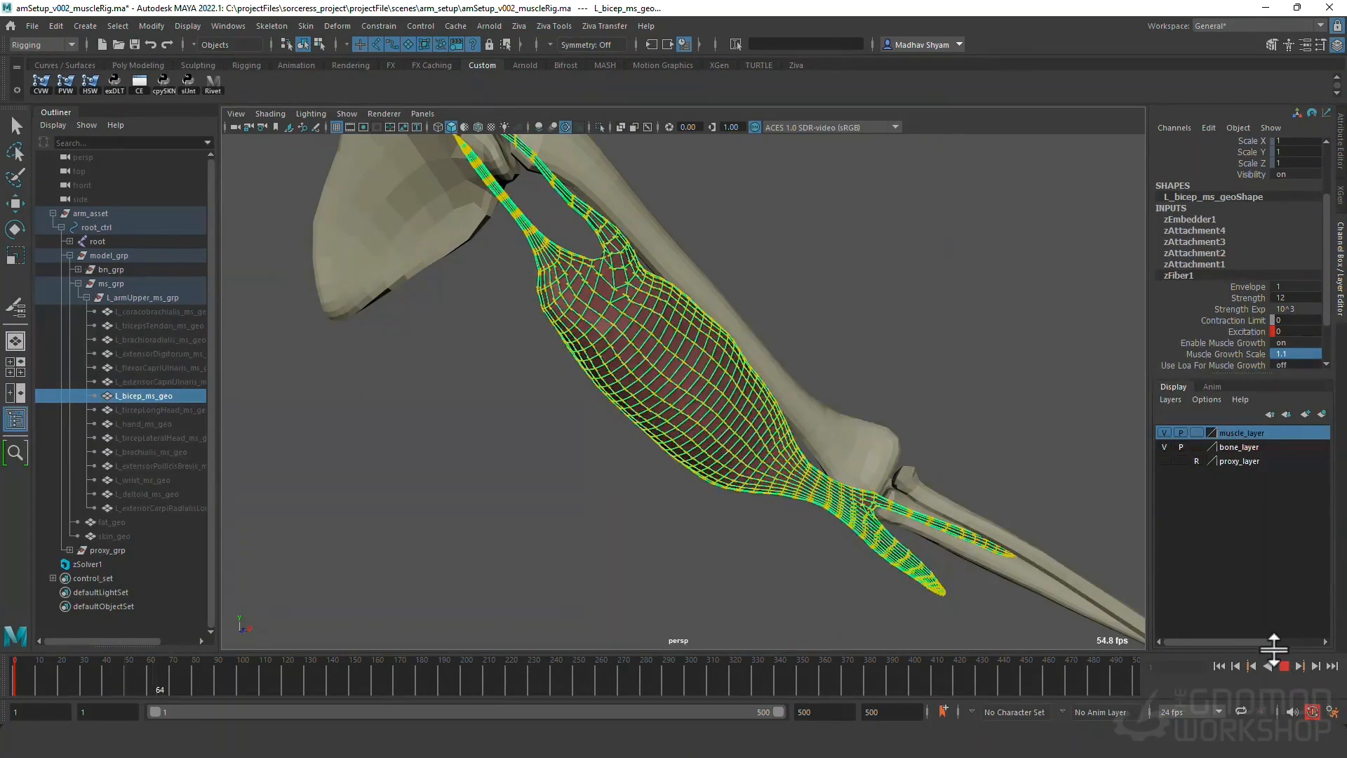
Inspect the contracting bicep from another angle, replay the simulation, and return to frame 1.
left_click_drag(919, 442, 743, 403, "alt")
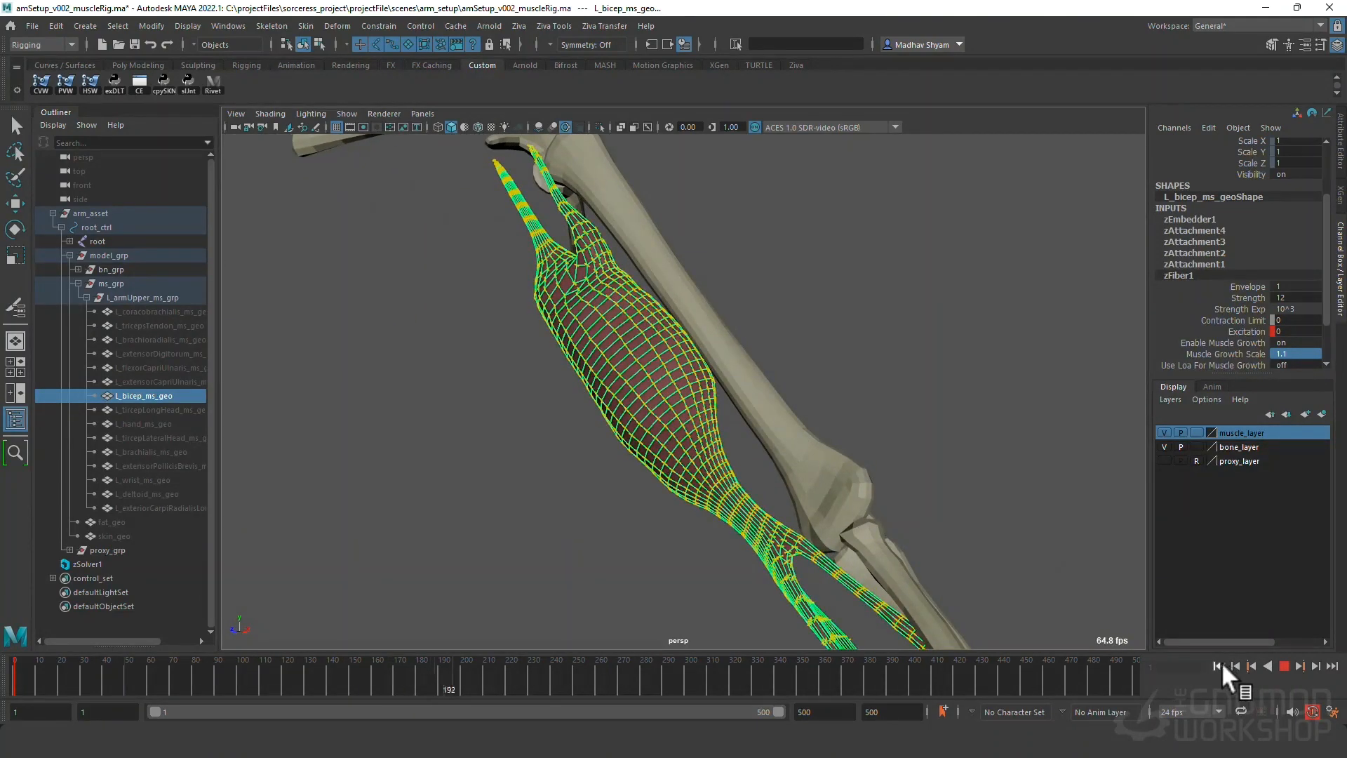
left_click(1223, 662)
left_click(1219, 663)
left_click(1219, 663)
left_click(1283, 665)
left_click(1225, 662)
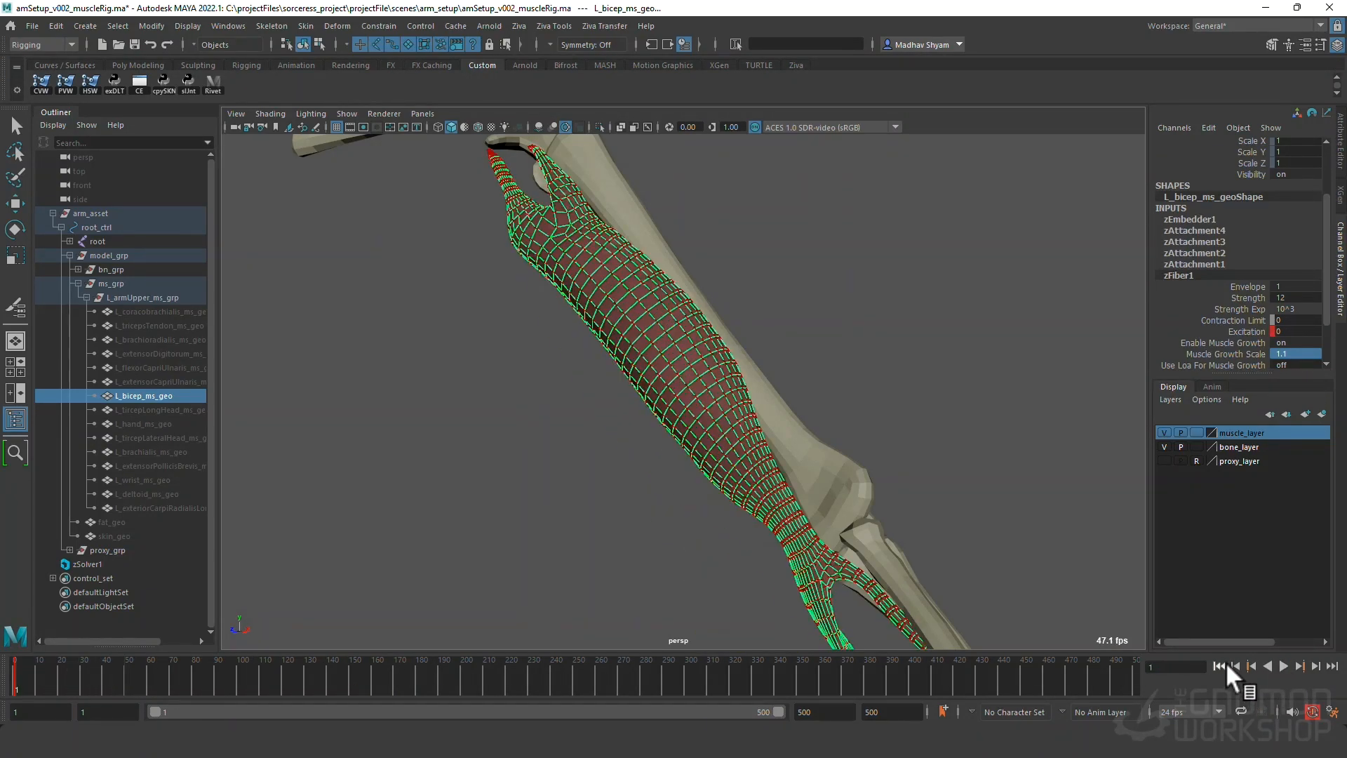
left_click_drag(596, 270, 692, 246, "alt")
right_click_drag(691, 246, 684, 341, "alt")
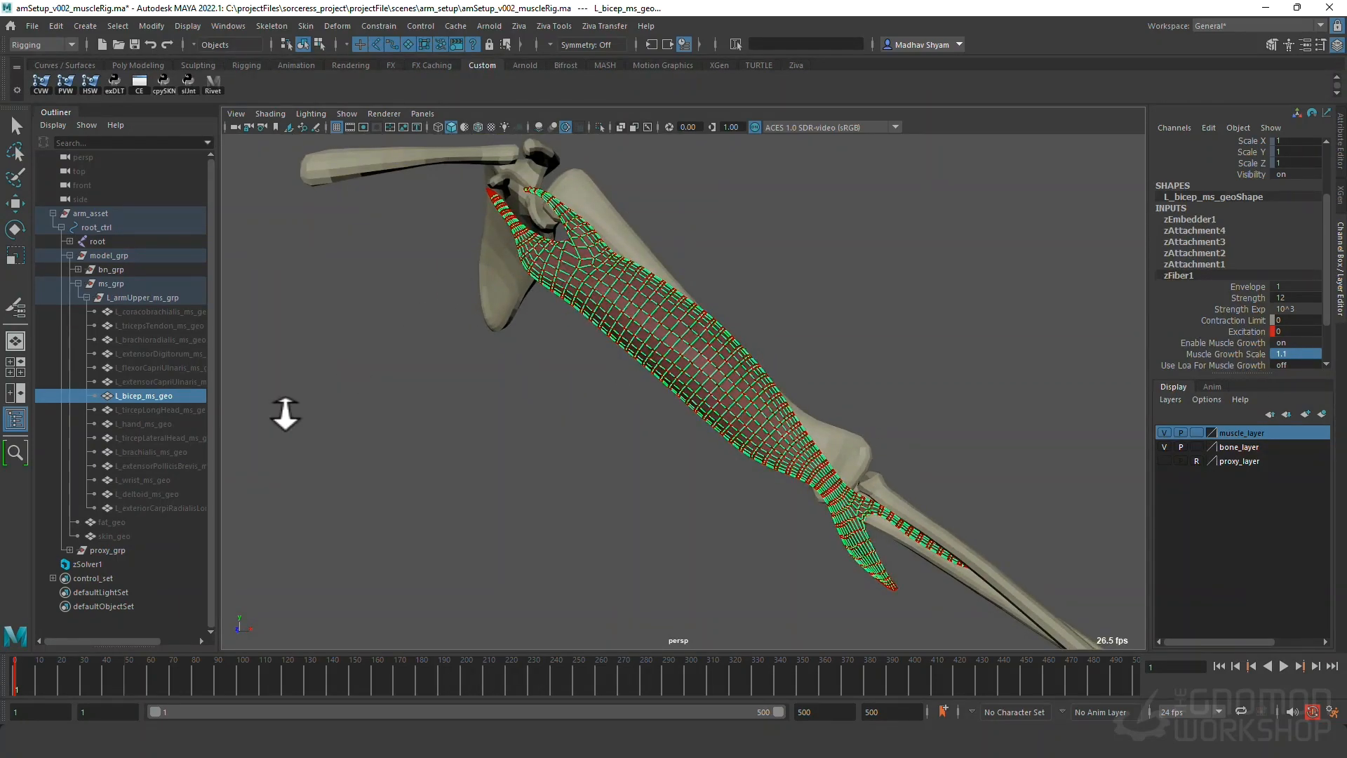
Turn off Collision Detection on zSolver1 and play the bicep simulation.
left_click(94, 563)
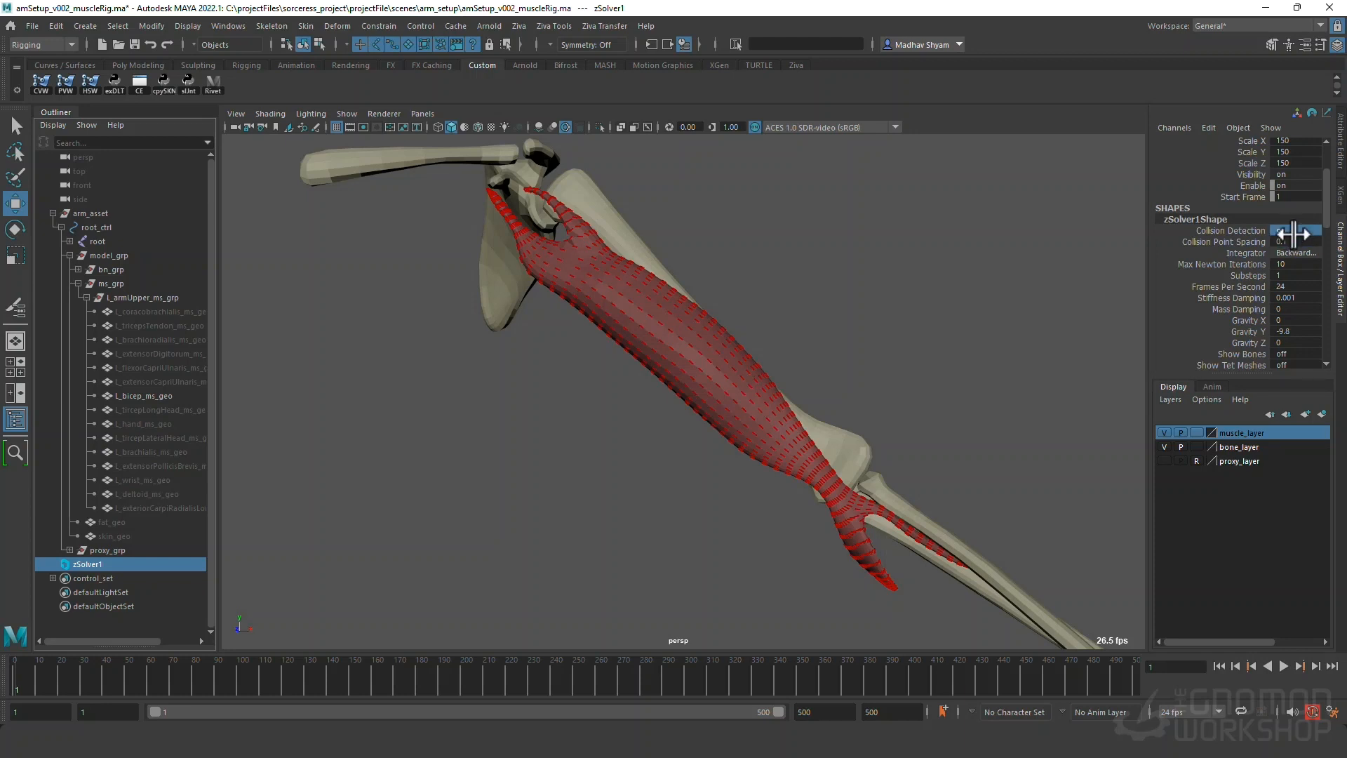
double_click(1272, 276)
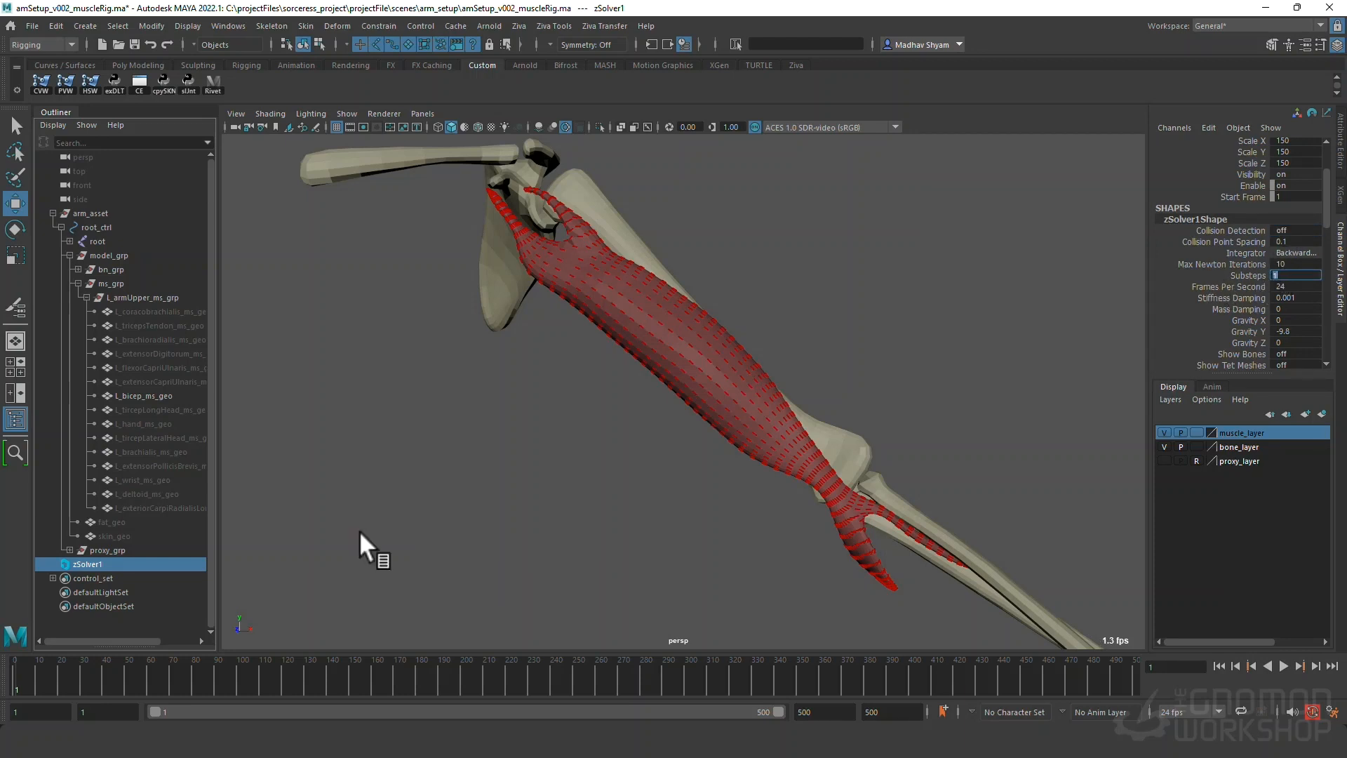
left_click(1282, 665)
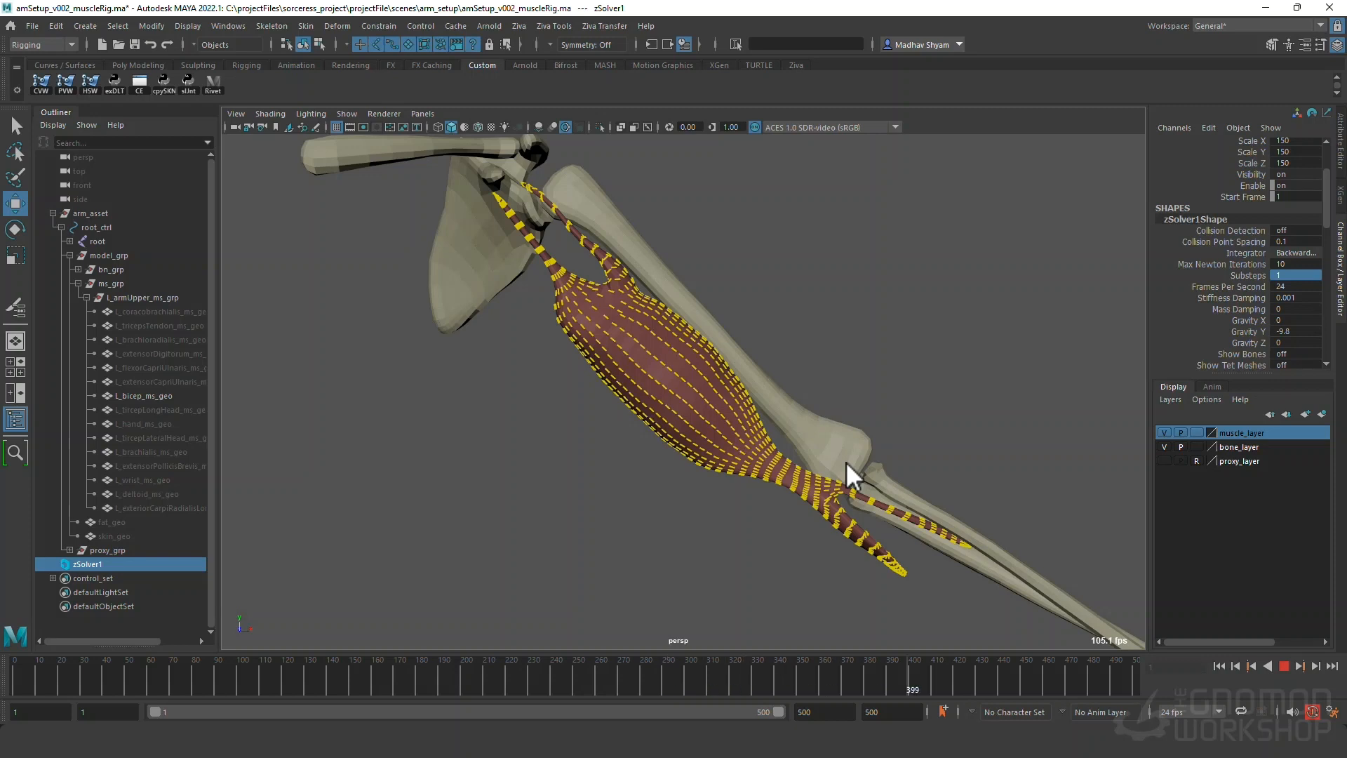
left_click(1284, 665)
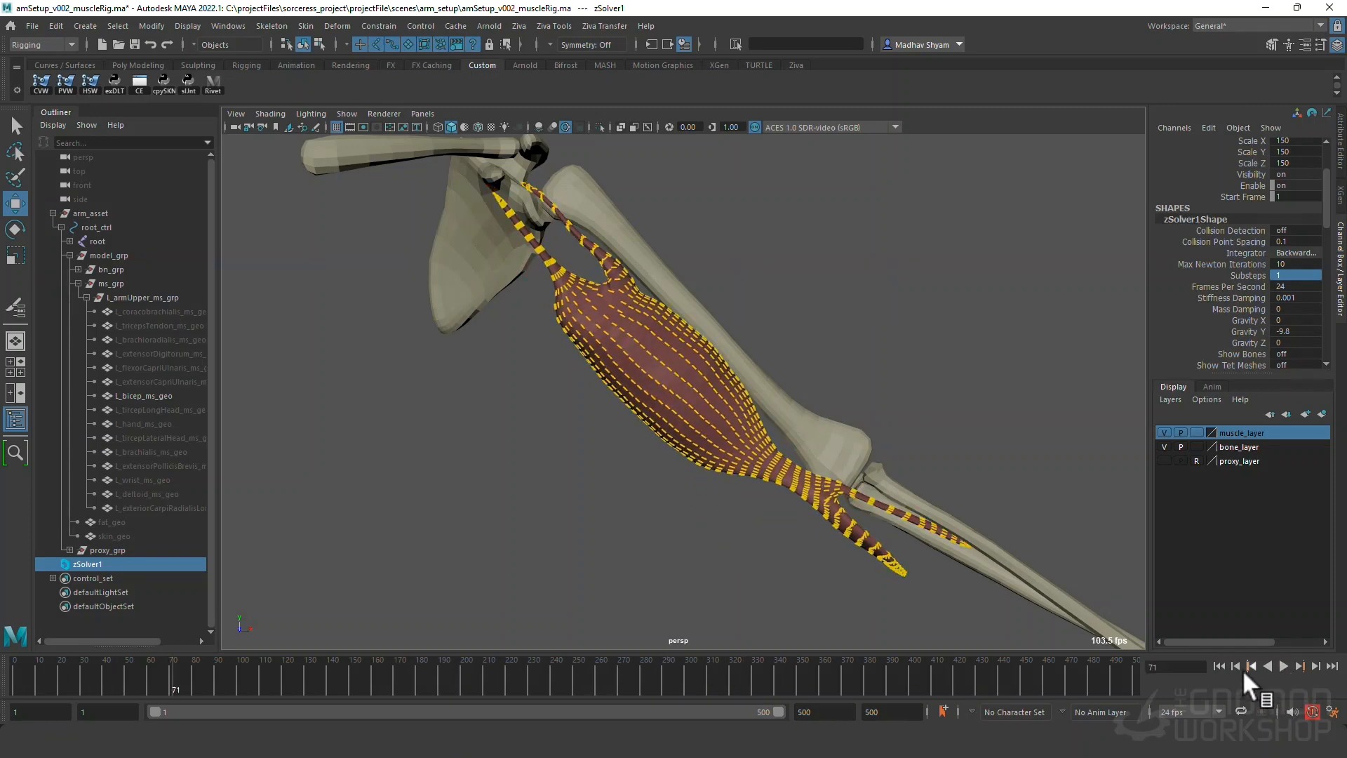
At frame 1, break the animation connection on Excitation of the bicep's zFiber1.
left_click(1220, 666)
left_click(667, 300)
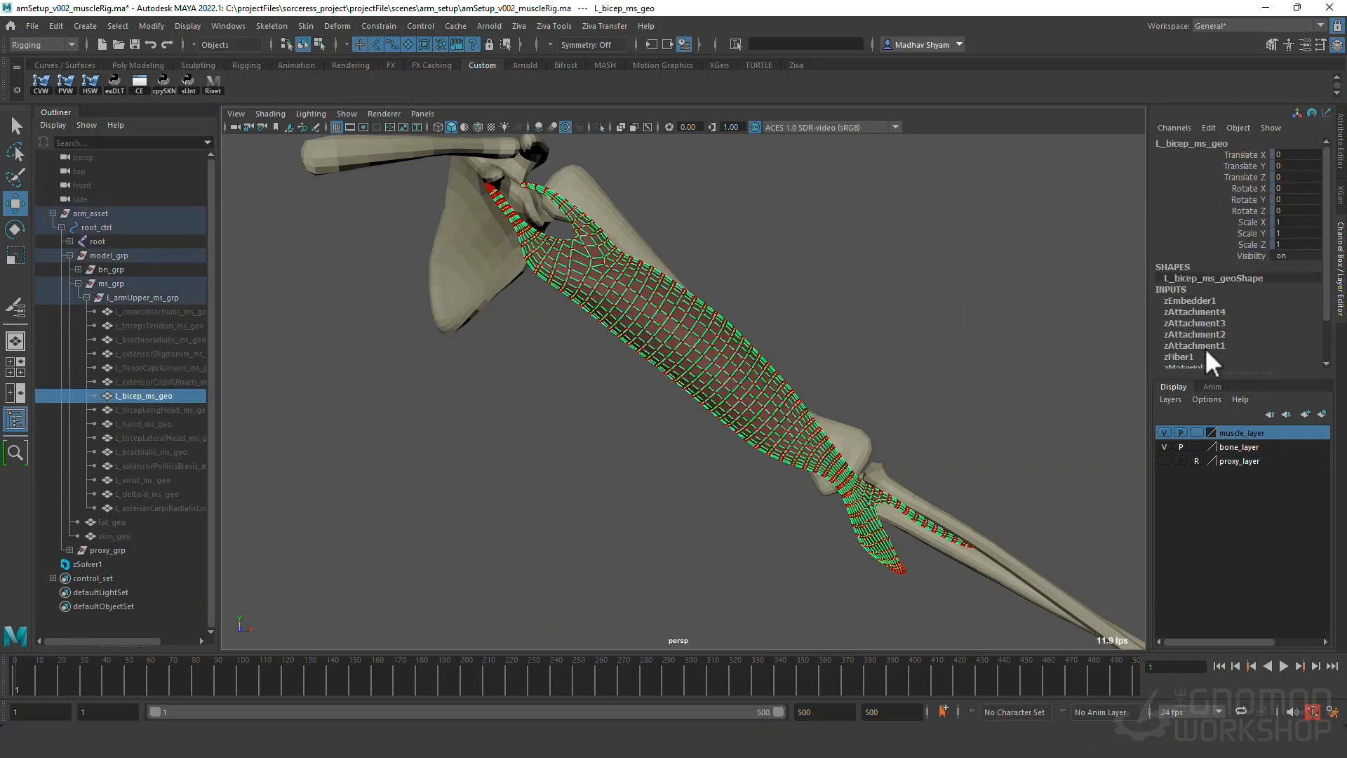
left_click(1185, 356)
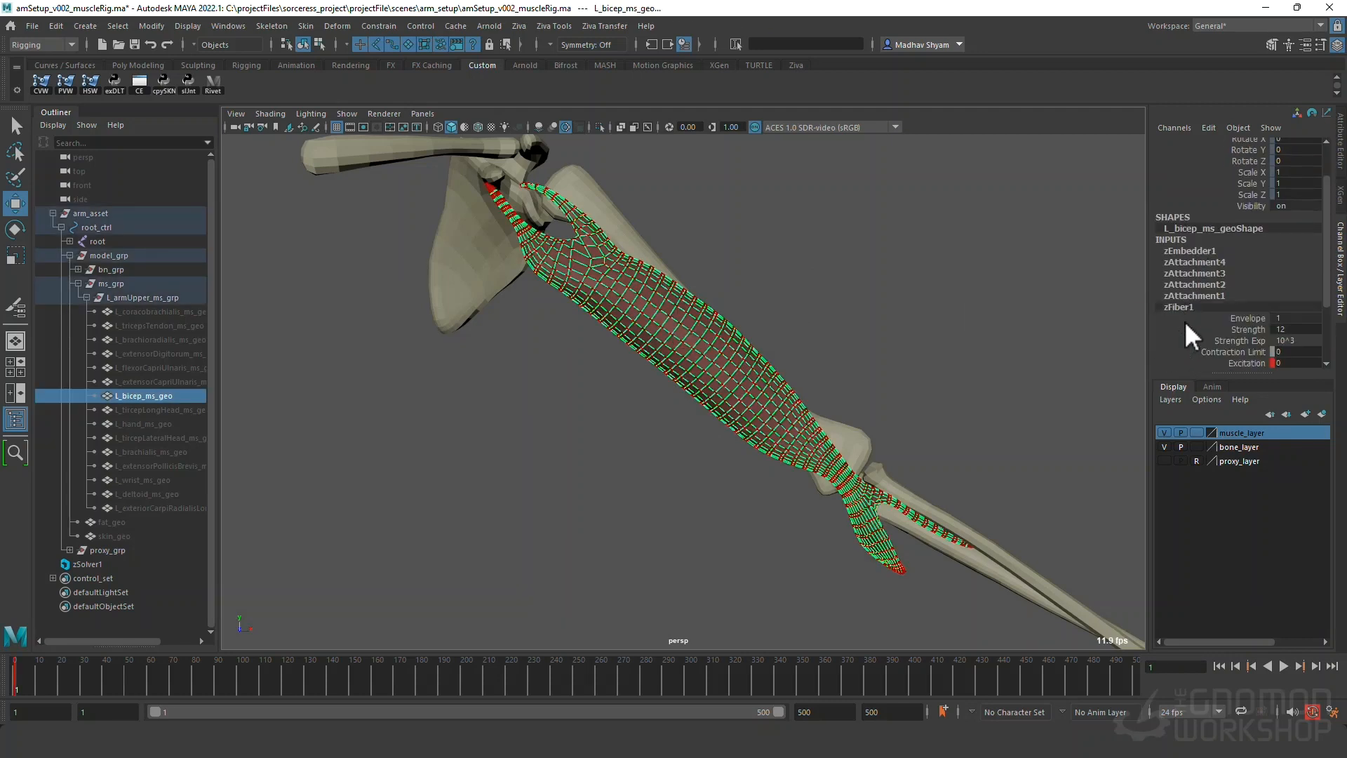
scroll(1248, 331, "down", 3)
left_click(1243, 273)
right_click(1243, 273)
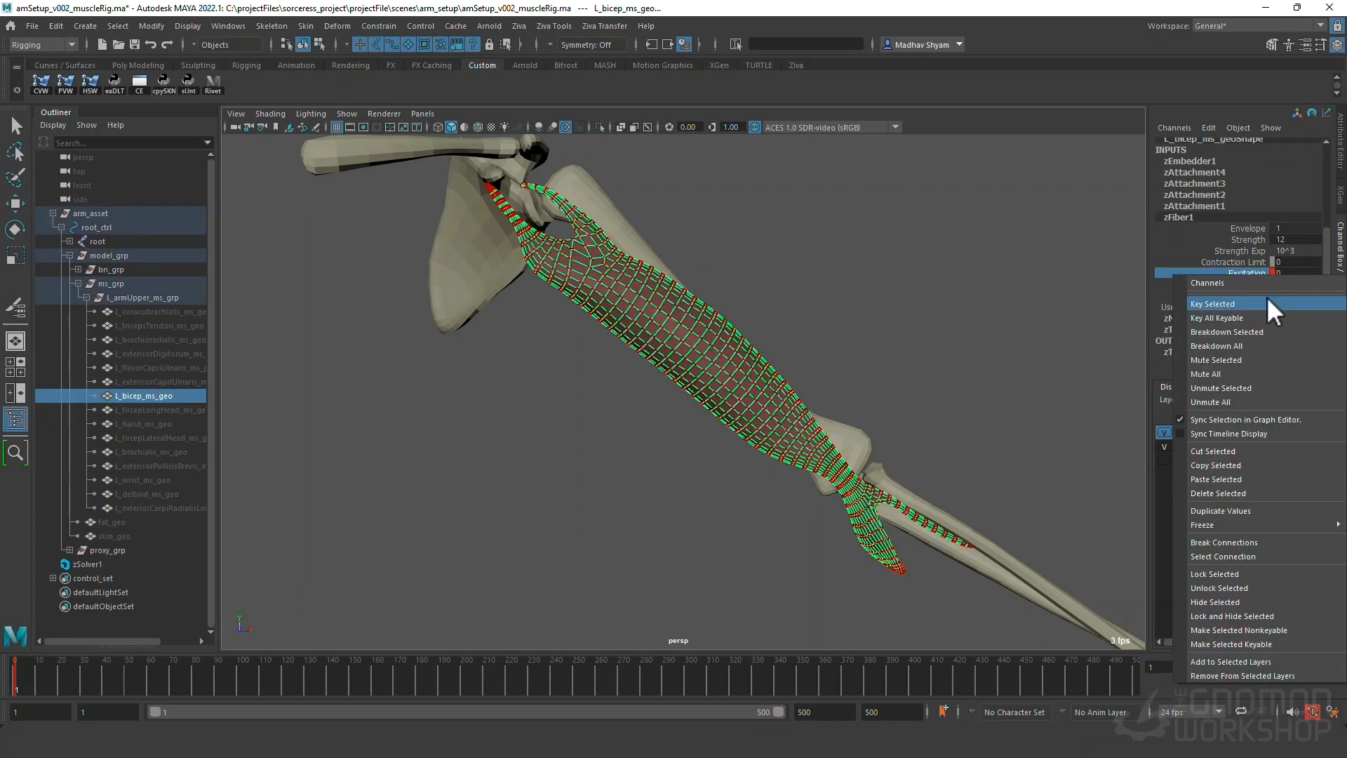
left_click(1207, 547)
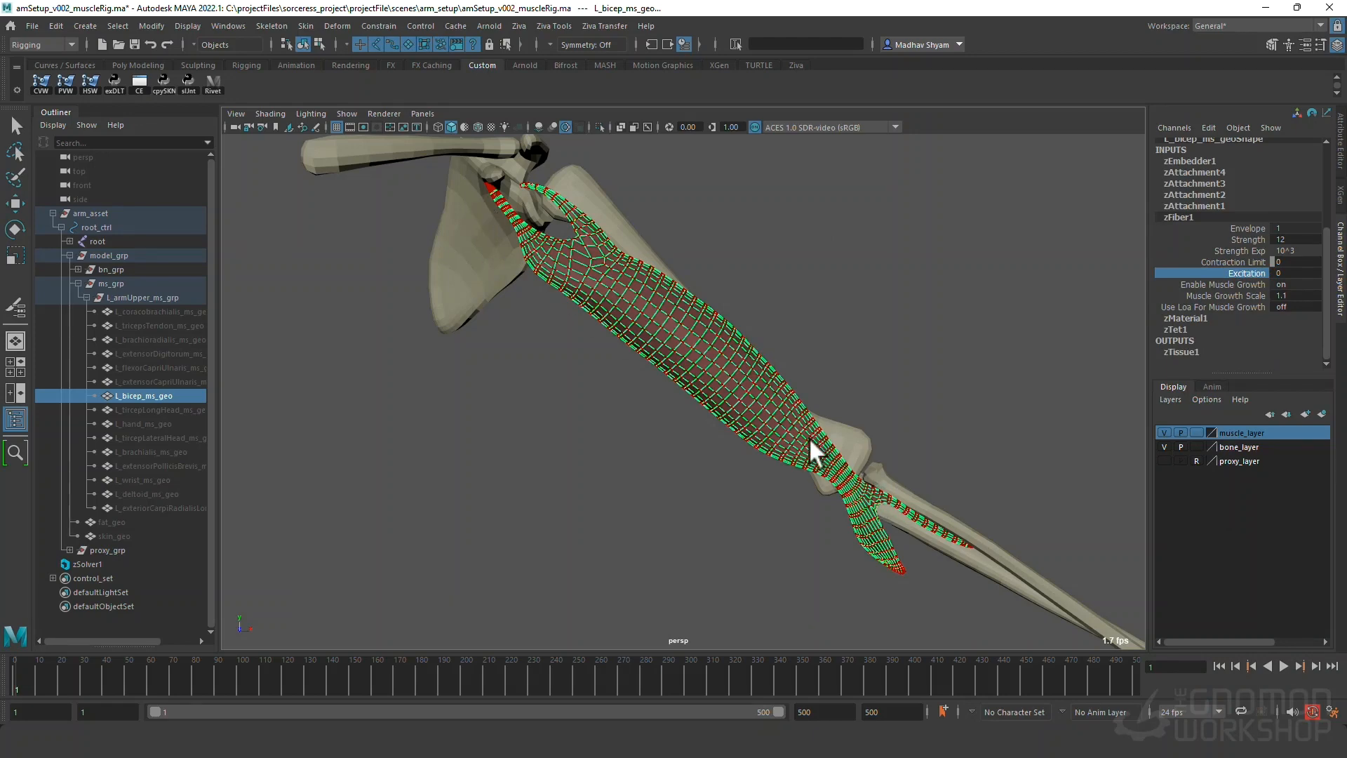
Create a line-of-action curve from L_bicep_ms_geo and display NURBS curves in the viewport.
left_click_drag(743, 364, 806, 337, "alt")
middle_click_drag(806, 337, 832, 374, "alt")
mouse_move(831, 374)
left_mouse_down("alt")
mouse_move(819, 367)
mouse_move(830, 364)
left_mouse_up("alt")
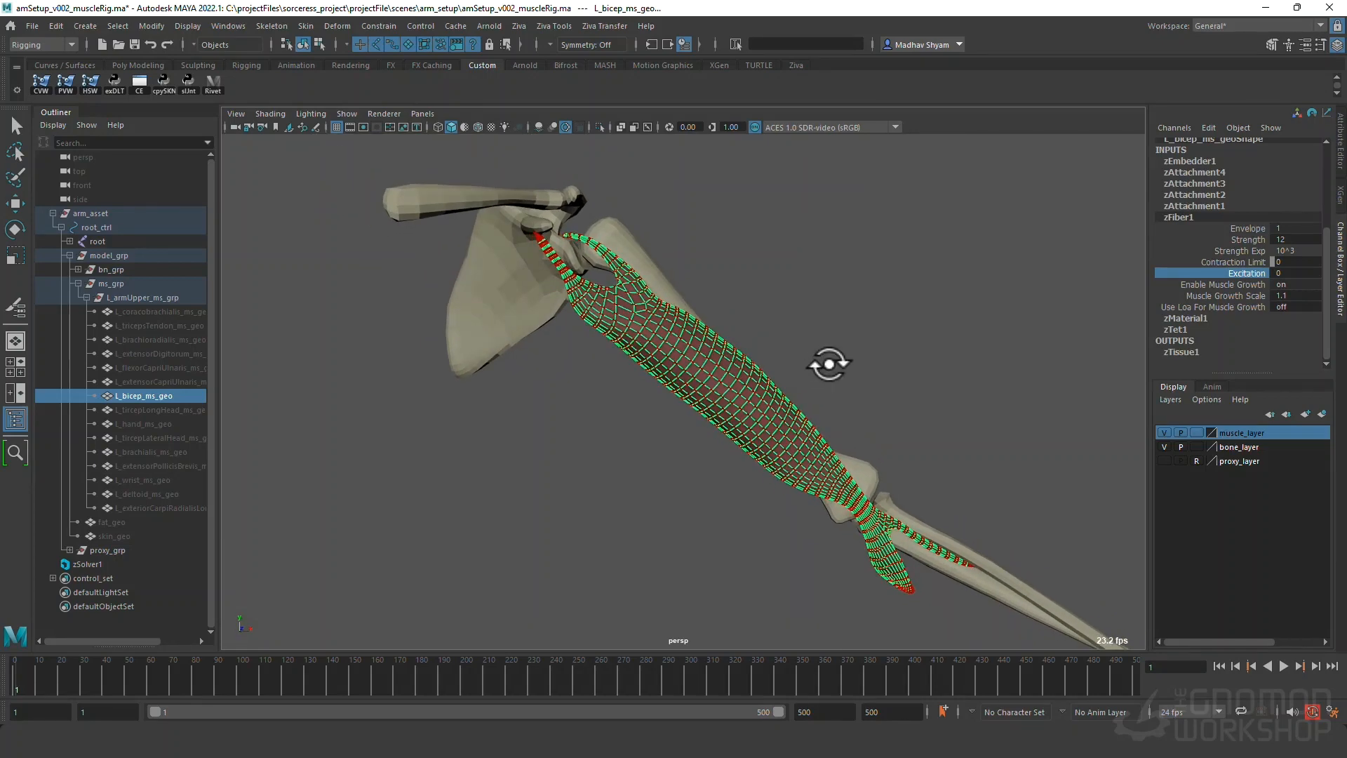
left_click(644, 301)
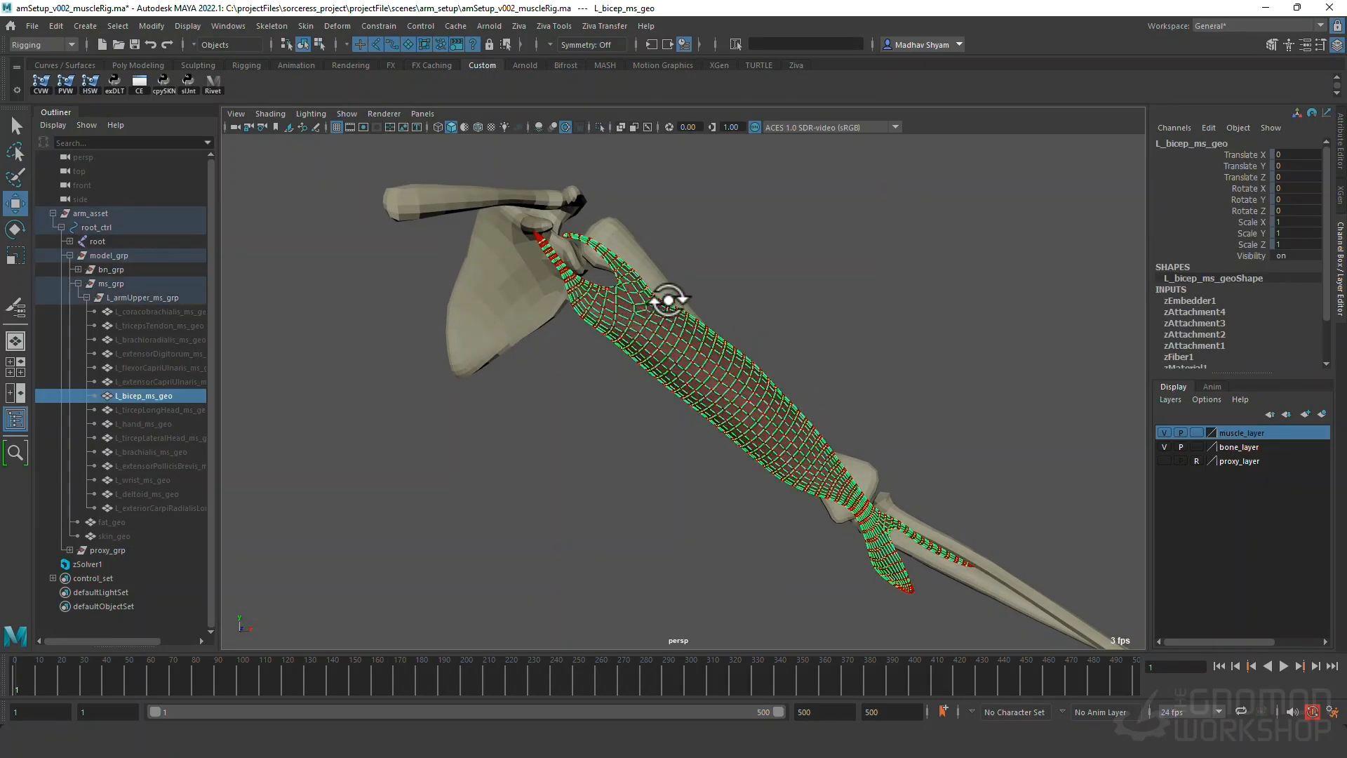
left_click(566, 27)
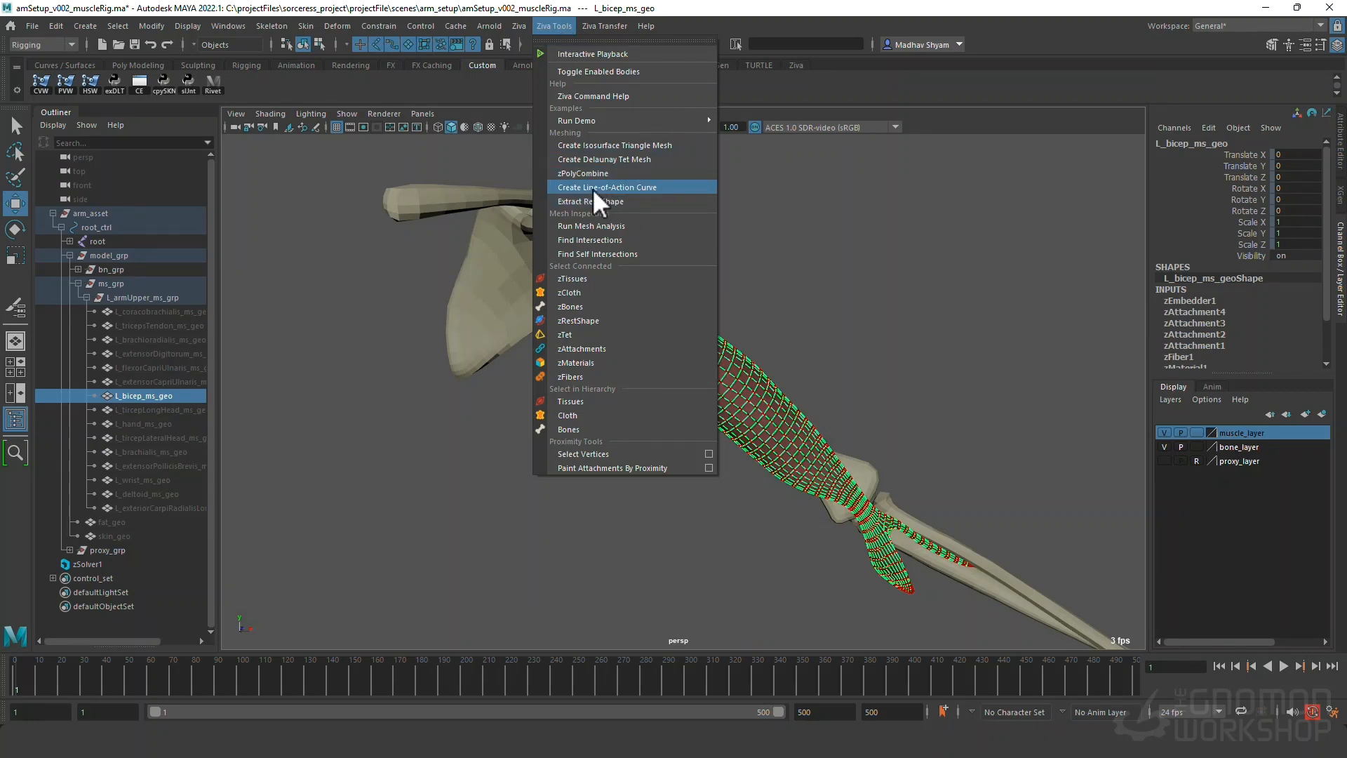
left_click(634, 187)
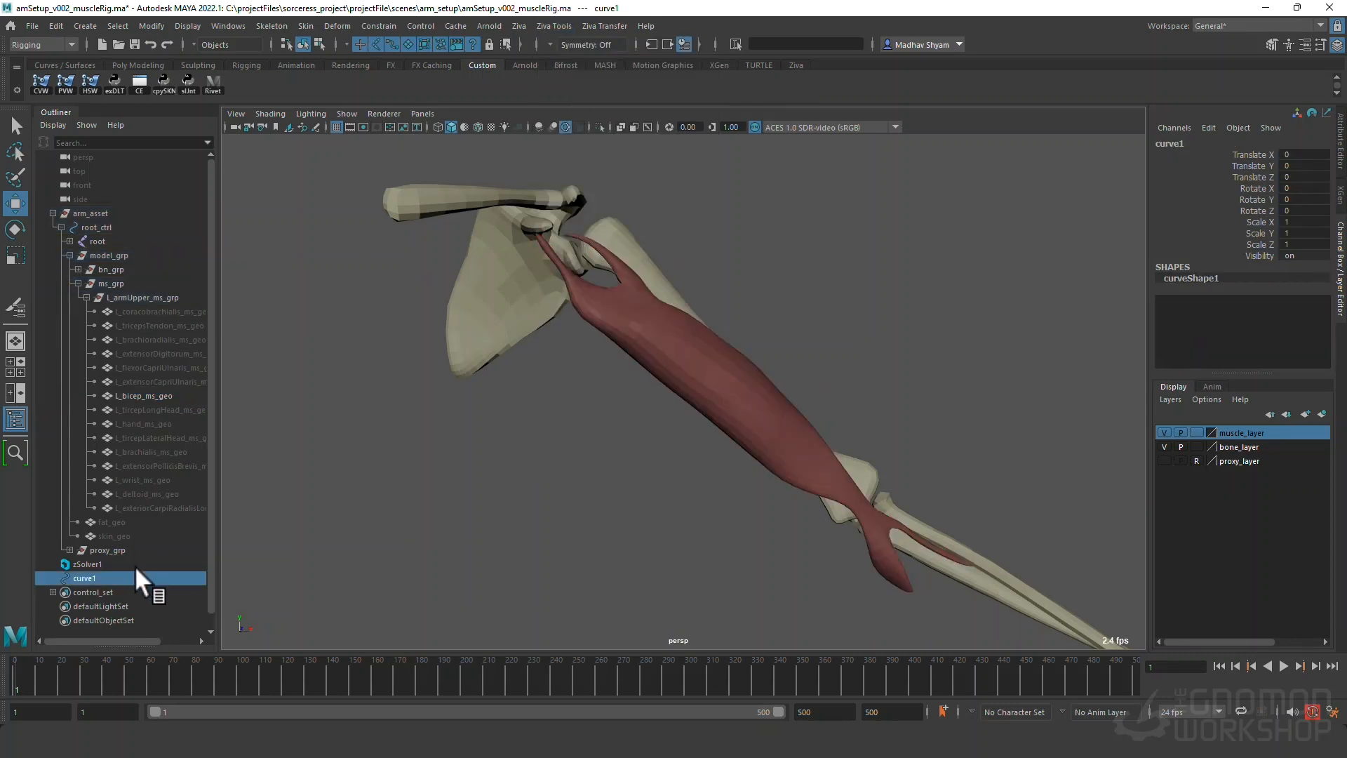
left_click(344, 112)
left_click(379, 196)
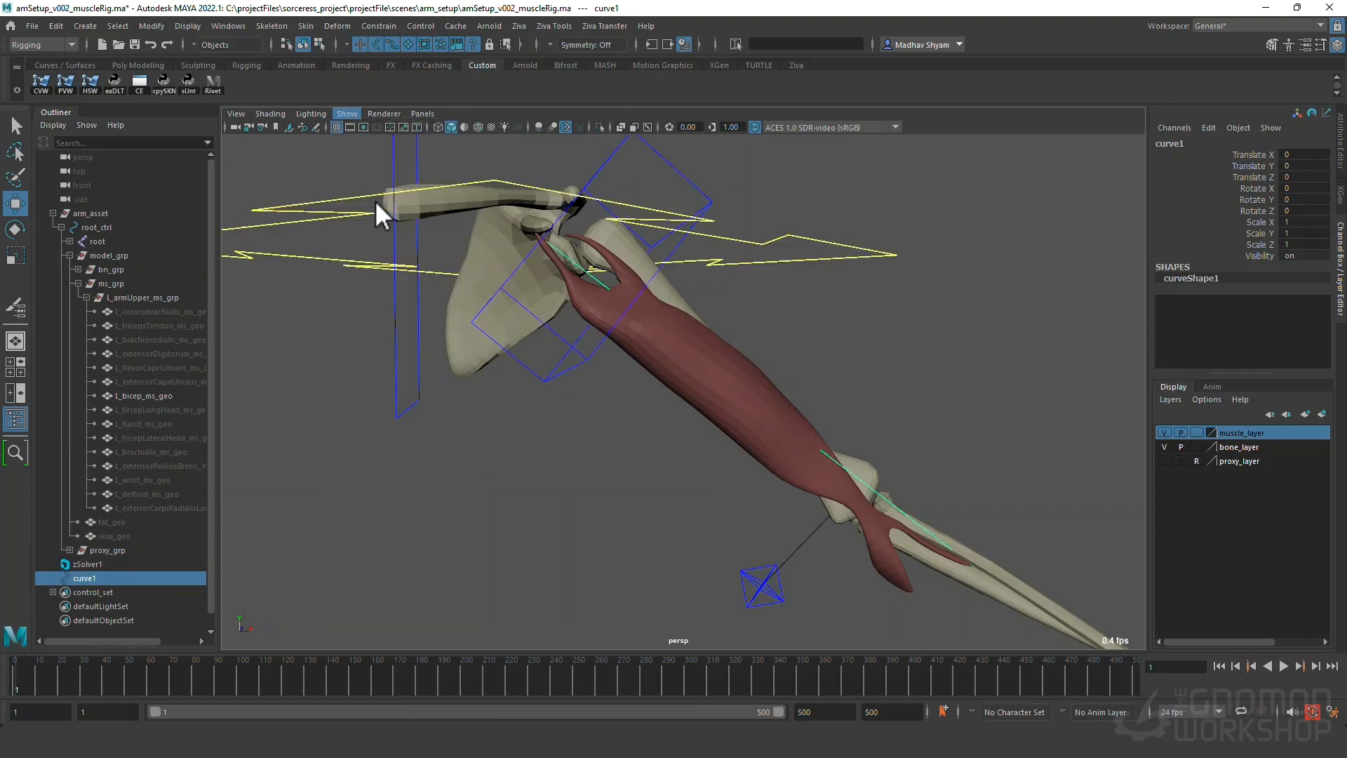
Isolate the bicep with its line-of-action curve, examine where the curve ends sit, and restore the full arm view.
left_click(596, 127)
left_click(596, 127)
left_click(680, 364, "shift")
left_click(598, 127)
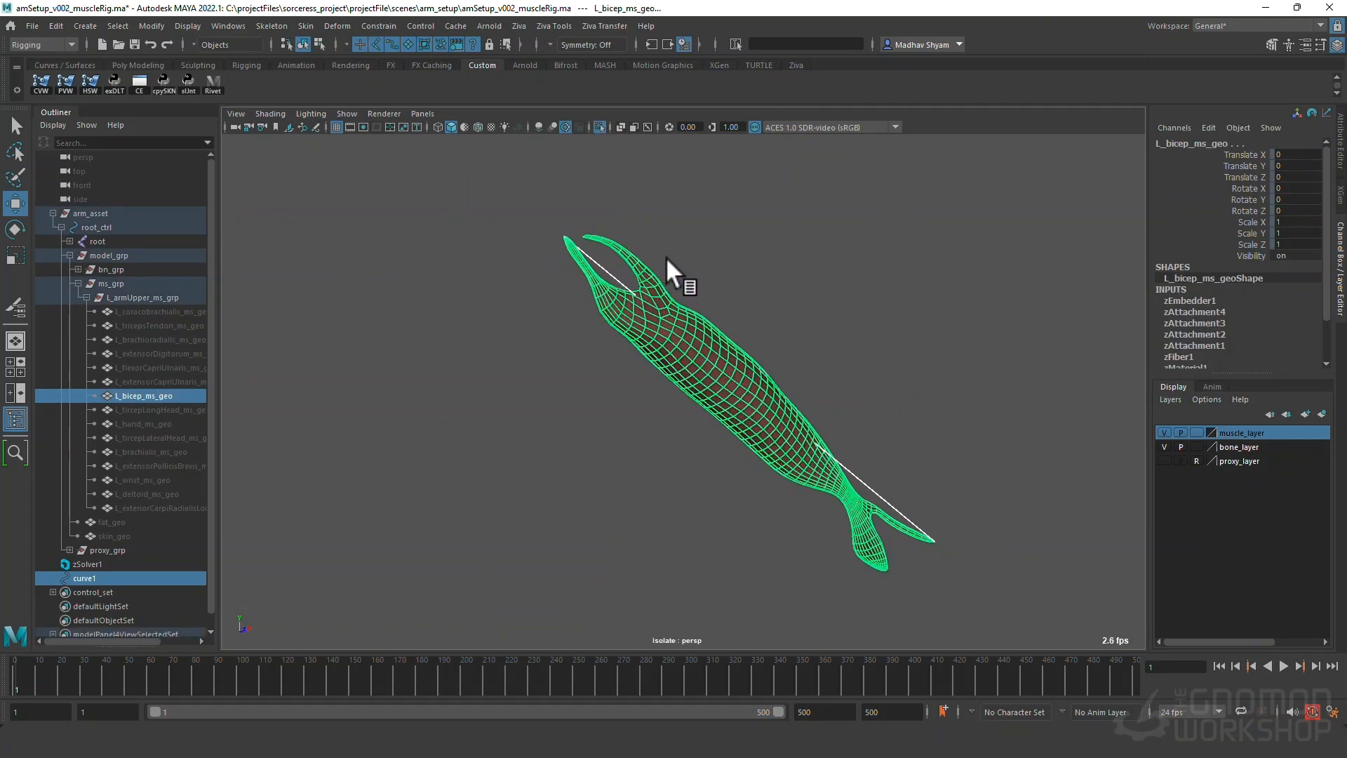
left_click_drag(842, 490, 807, 533, "alt")
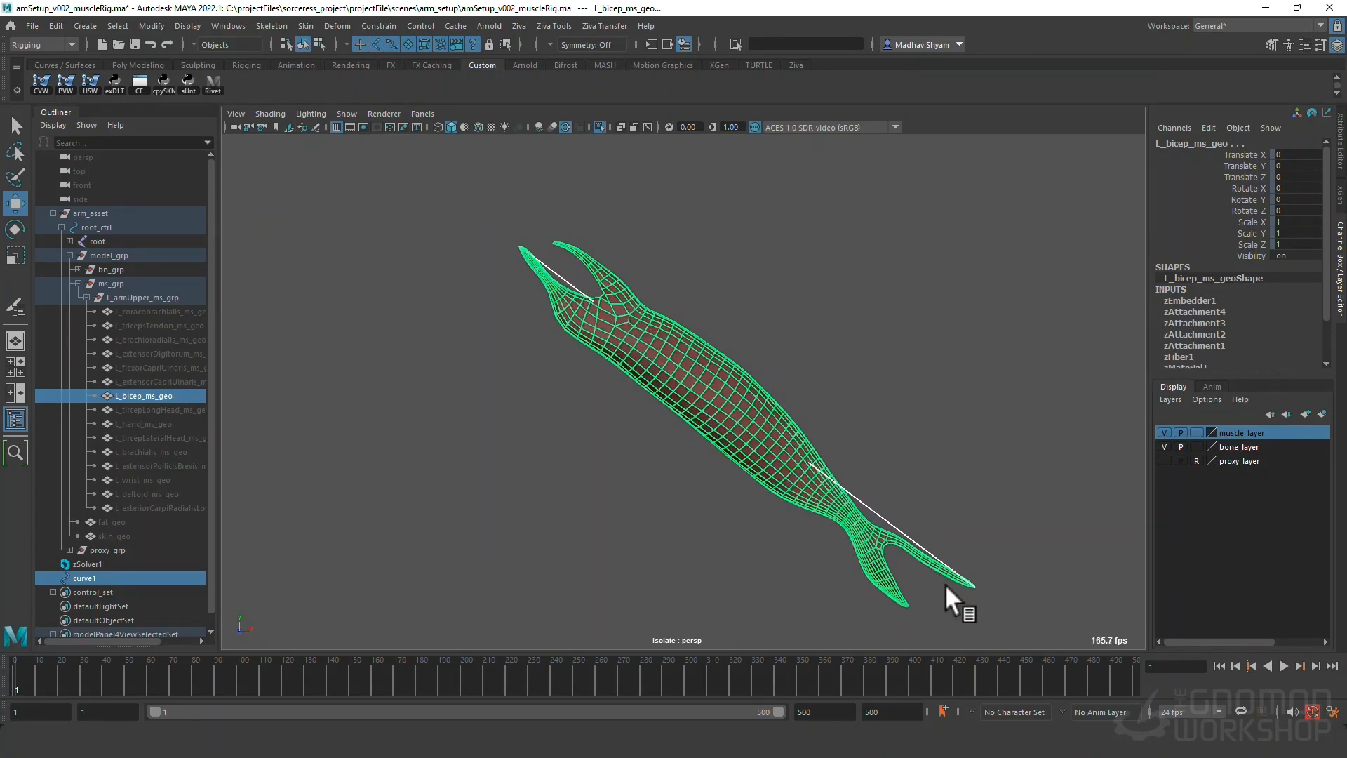
left_click(880, 517)
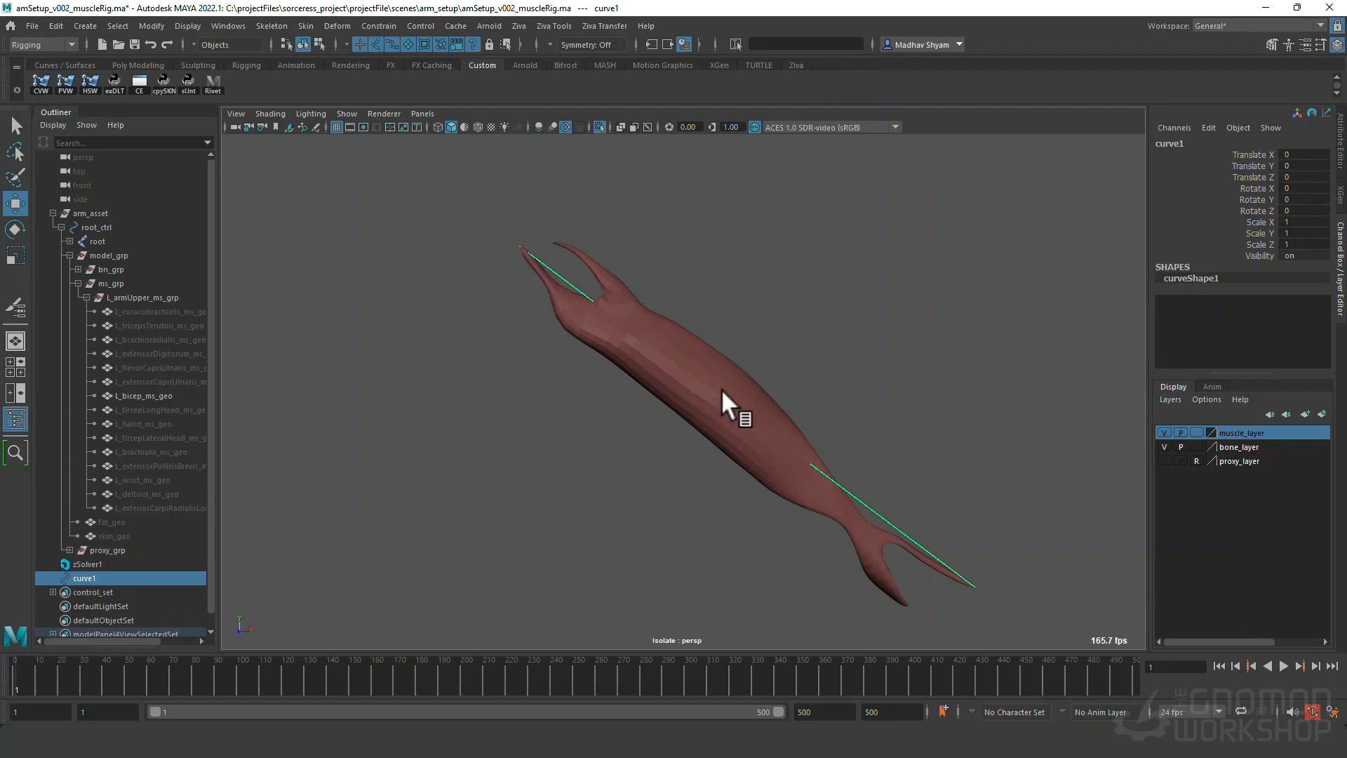
left_click_drag(814, 425, 787, 416, "alt")
left_click(599, 128)
left_click_drag(598, 236, 604, 244, "alt")
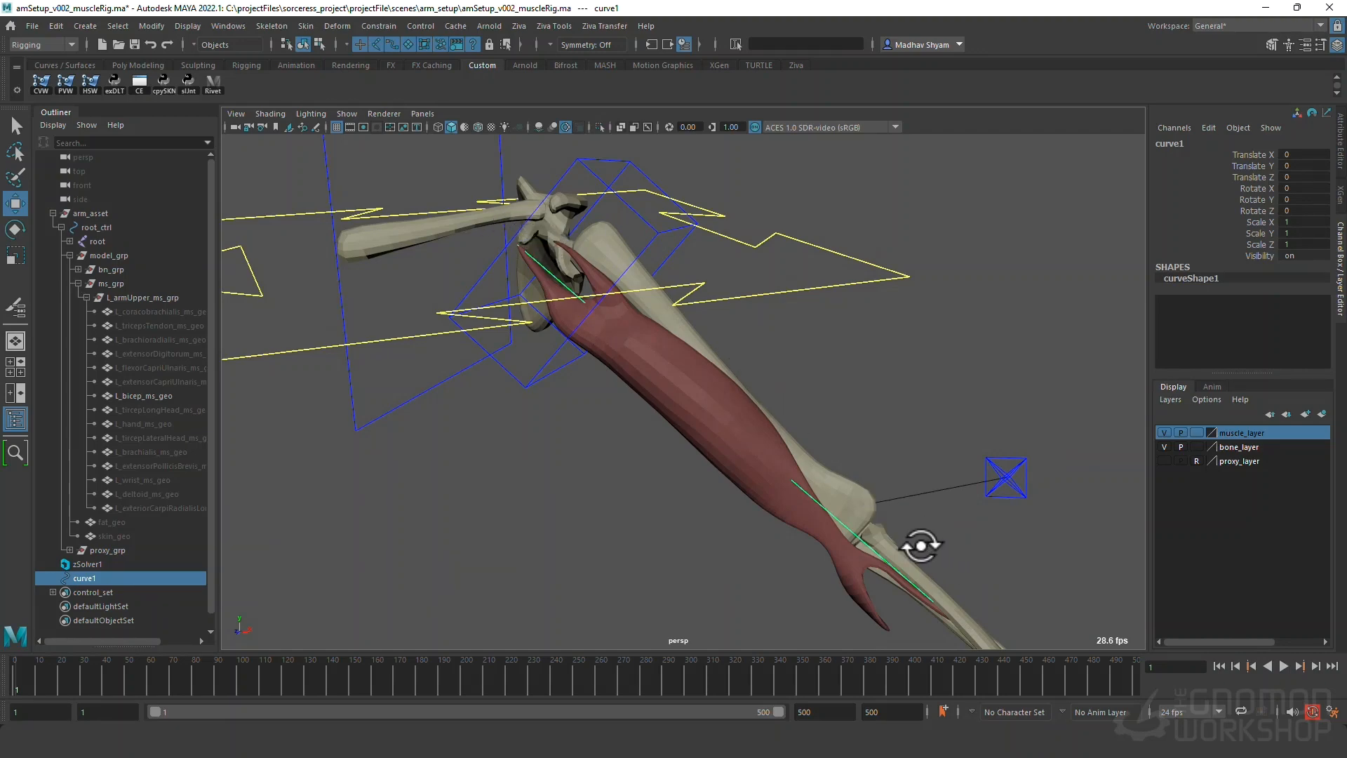
left_click_drag(881, 516, 830, 473, "alt")
Display the joints through the geometry to compare them with the curve, and hide the joints again.
left_click(347, 113)
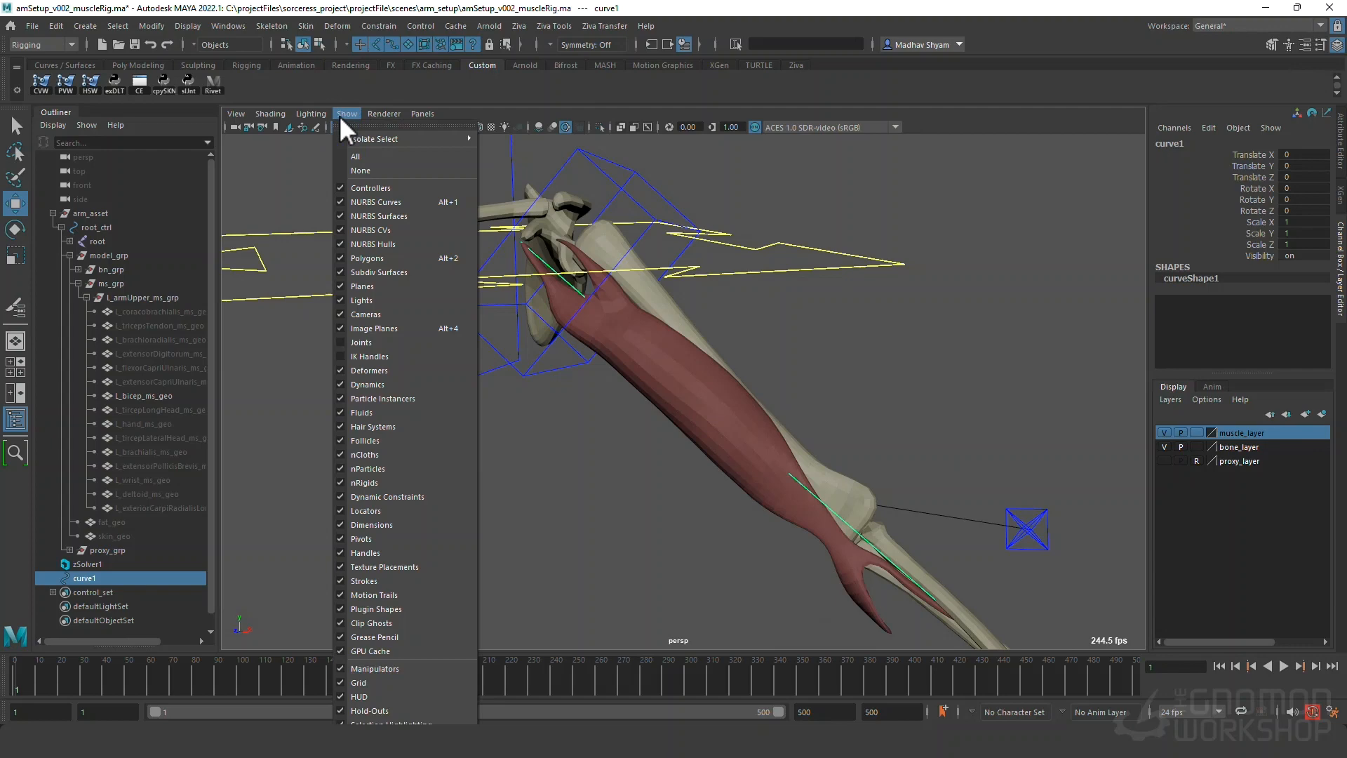
left_click(372, 342)
left_click(647, 126)
left_click_drag(637, 273, 604, 280, "alt")
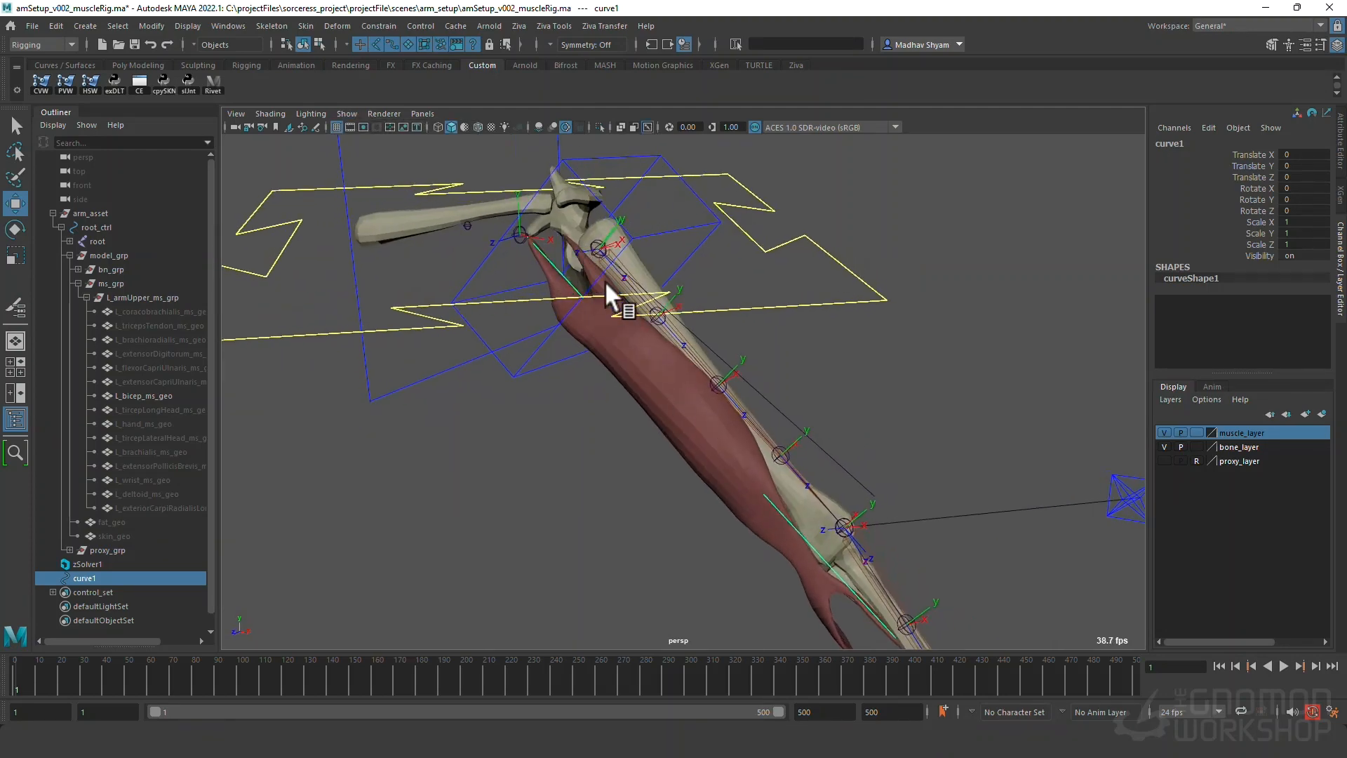
left_click(347, 114)
left_click(372, 346)
Create a rivet on the L_scapula_bn_geo edge beside the bicep's upper tendon attachment.
left_click_drag(370, 347, 685, 292, "alt")
middle_click_drag(684, 292, 683, 375, "alt")
scroll(684, 375, "up", 3)
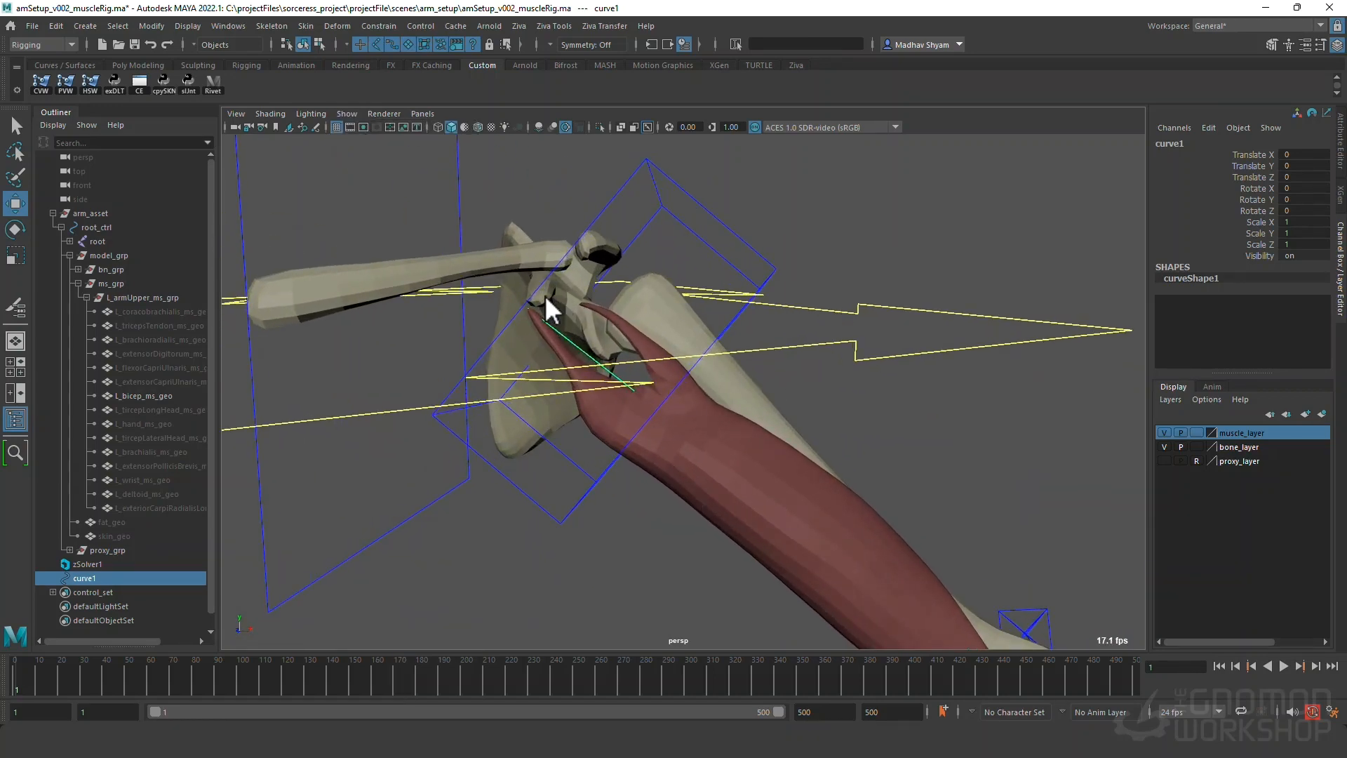
left_click(544, 295)
left_click_drag(554, 302, 629, 409, "alt")
scroll(634, 485, "up", 4)
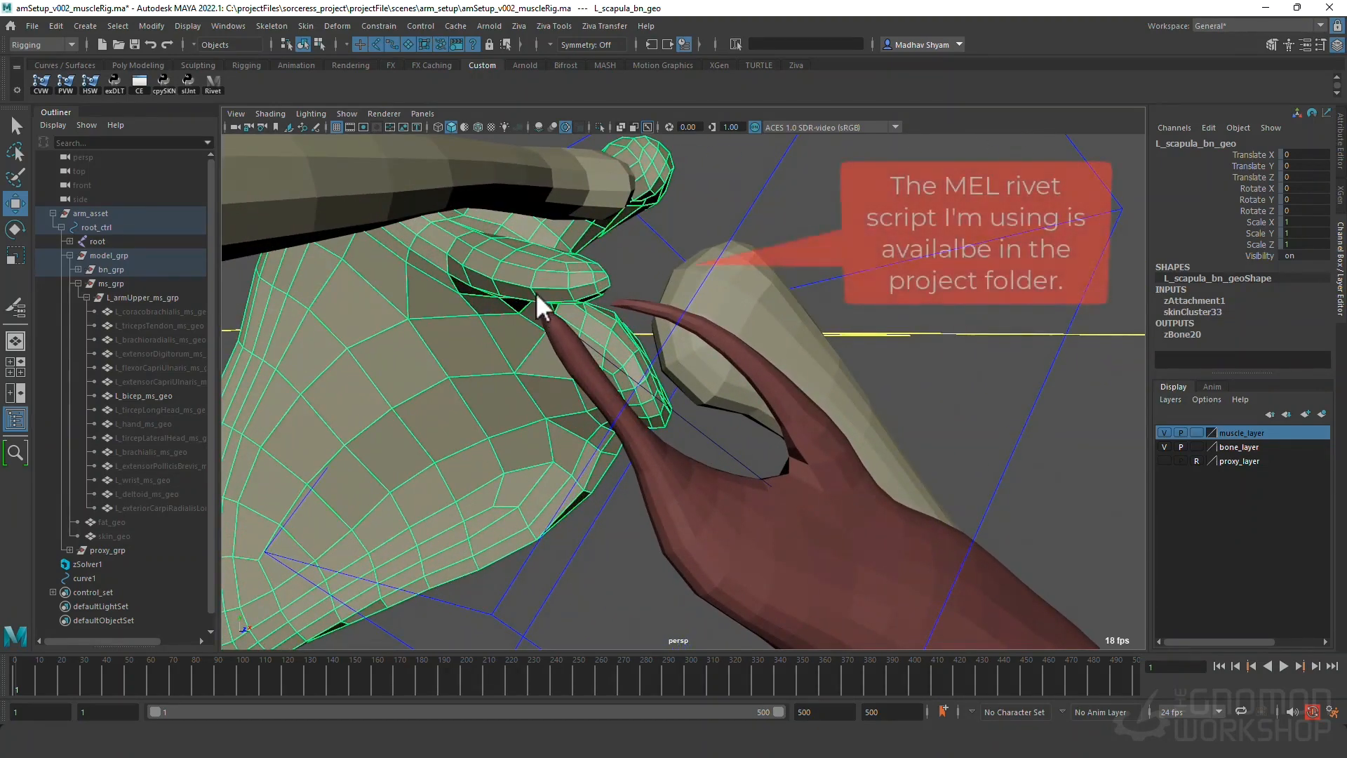
right_click_drag(536, 292, 528, 253)
left_click(563, 300)
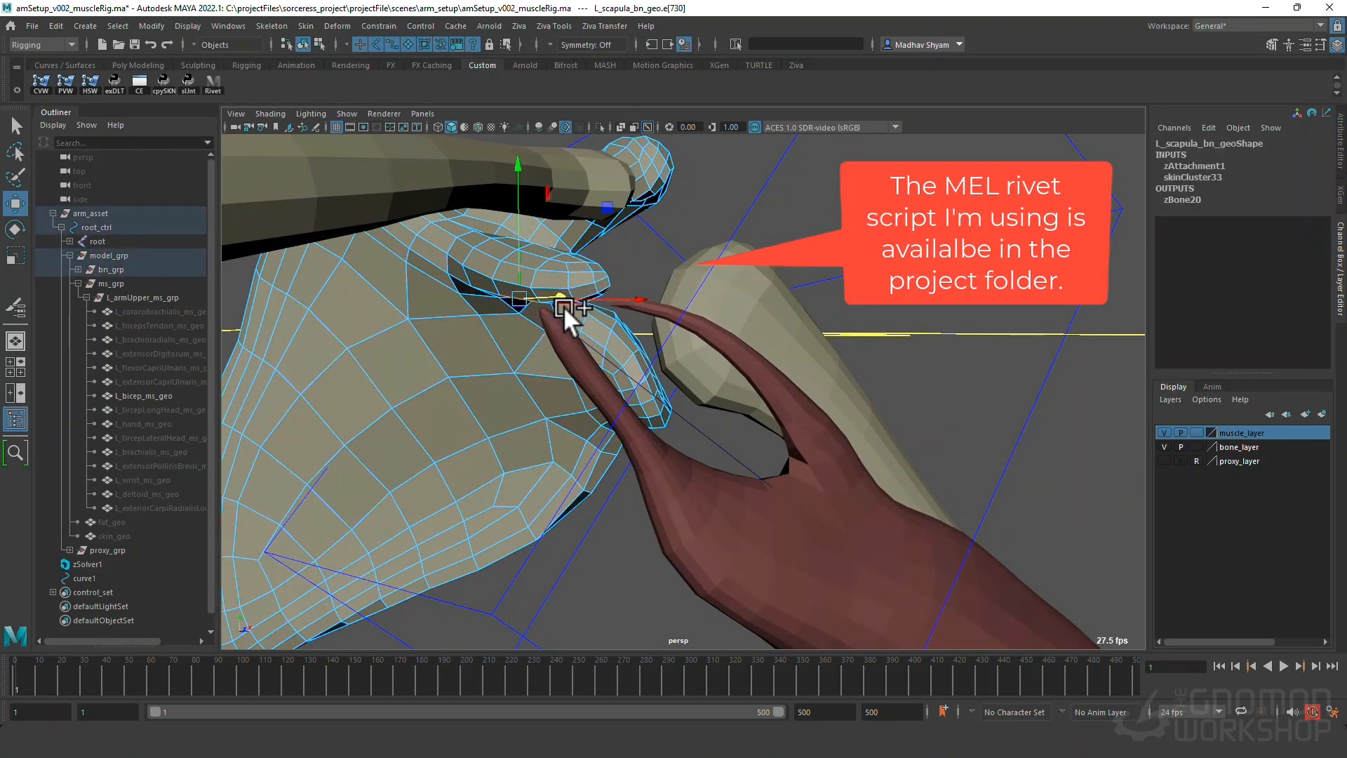
key("q")
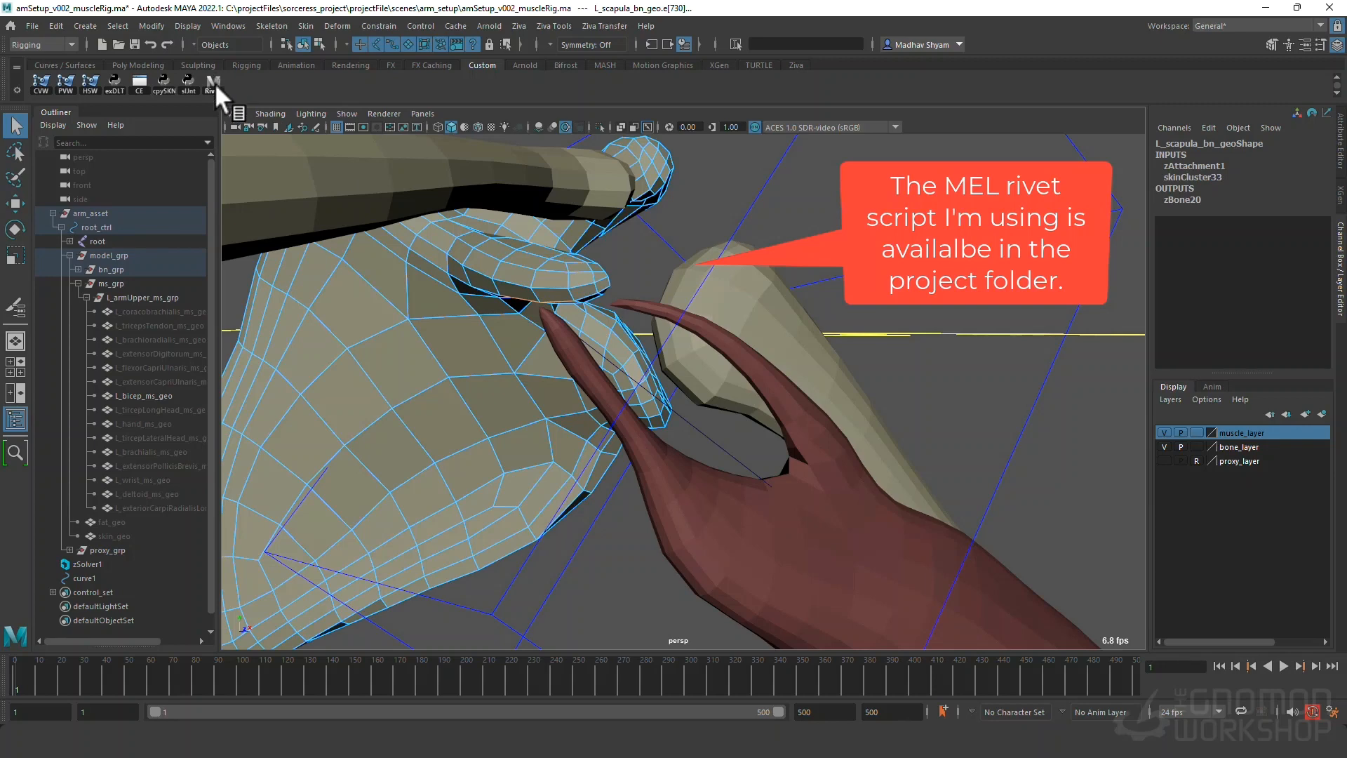
left_click(212, 82)
scroll(684, 382, "down", 4)
key("w")
scroll(755, 424, "down", 5)
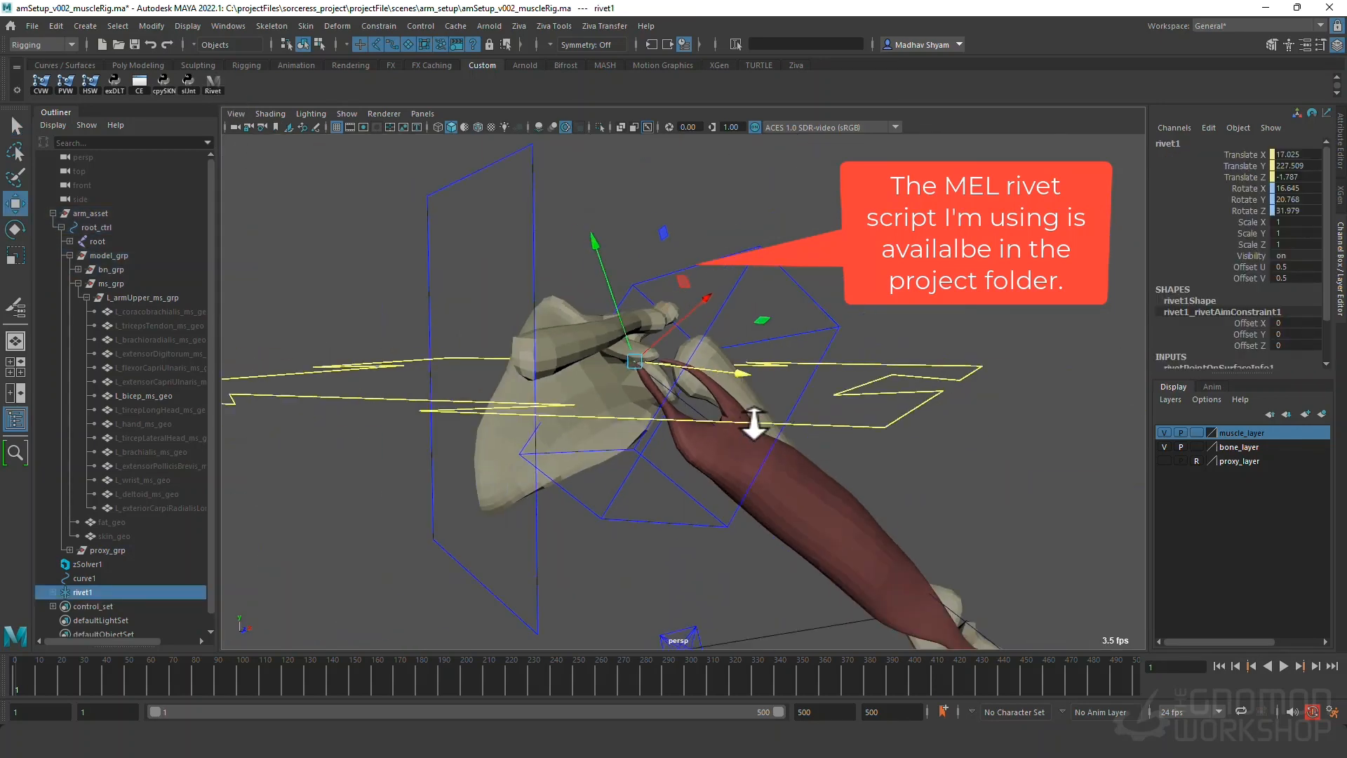
Create a second rivet on the L_radius_bn_geo edge beside the bicep's lower tendon tip.
mouse_move(755, 424)
left_mouse_down("alt")
mouse_move(788, 515)
mouse_move(761, 414)
left_mouse_up("alt")
scroll(806, 482, "up", 6)
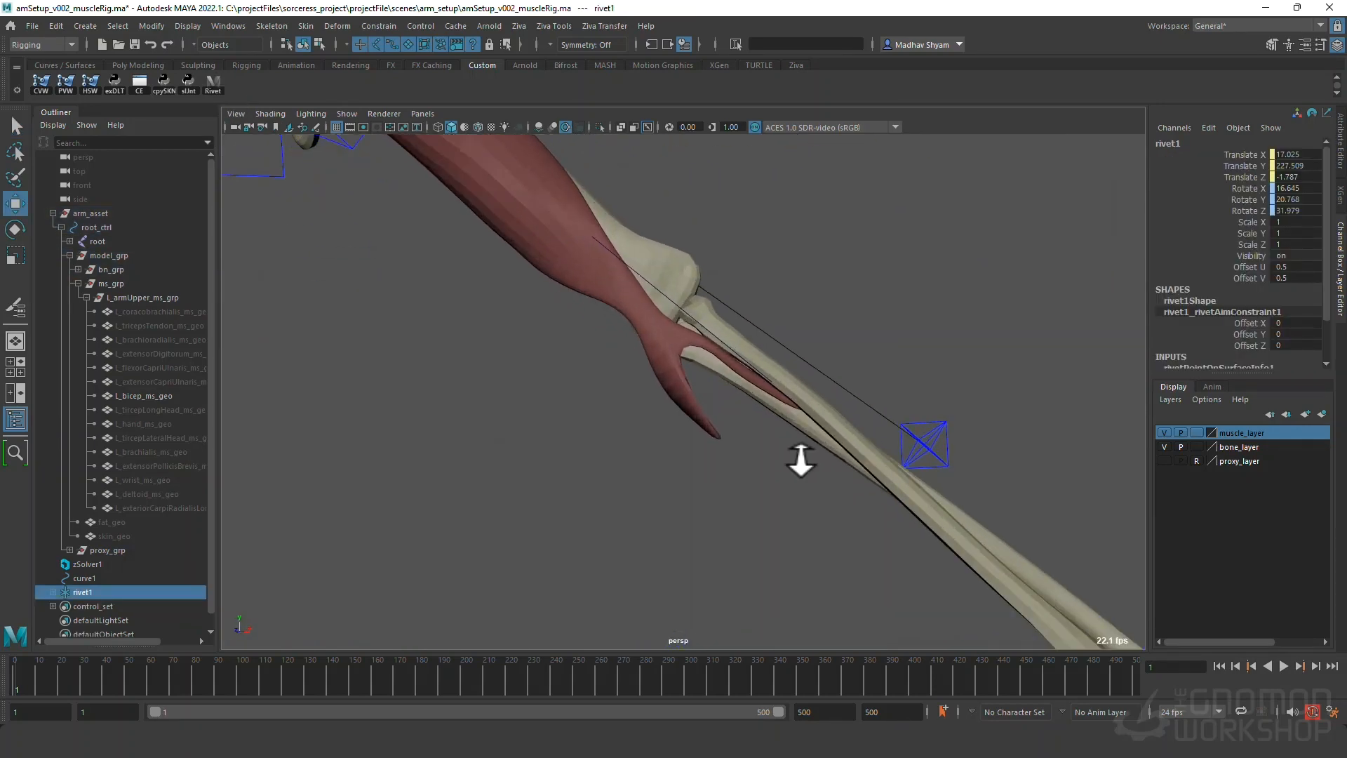
left_click_drag(800, 457, 873, 590, "alt")
left_click(893, 370)
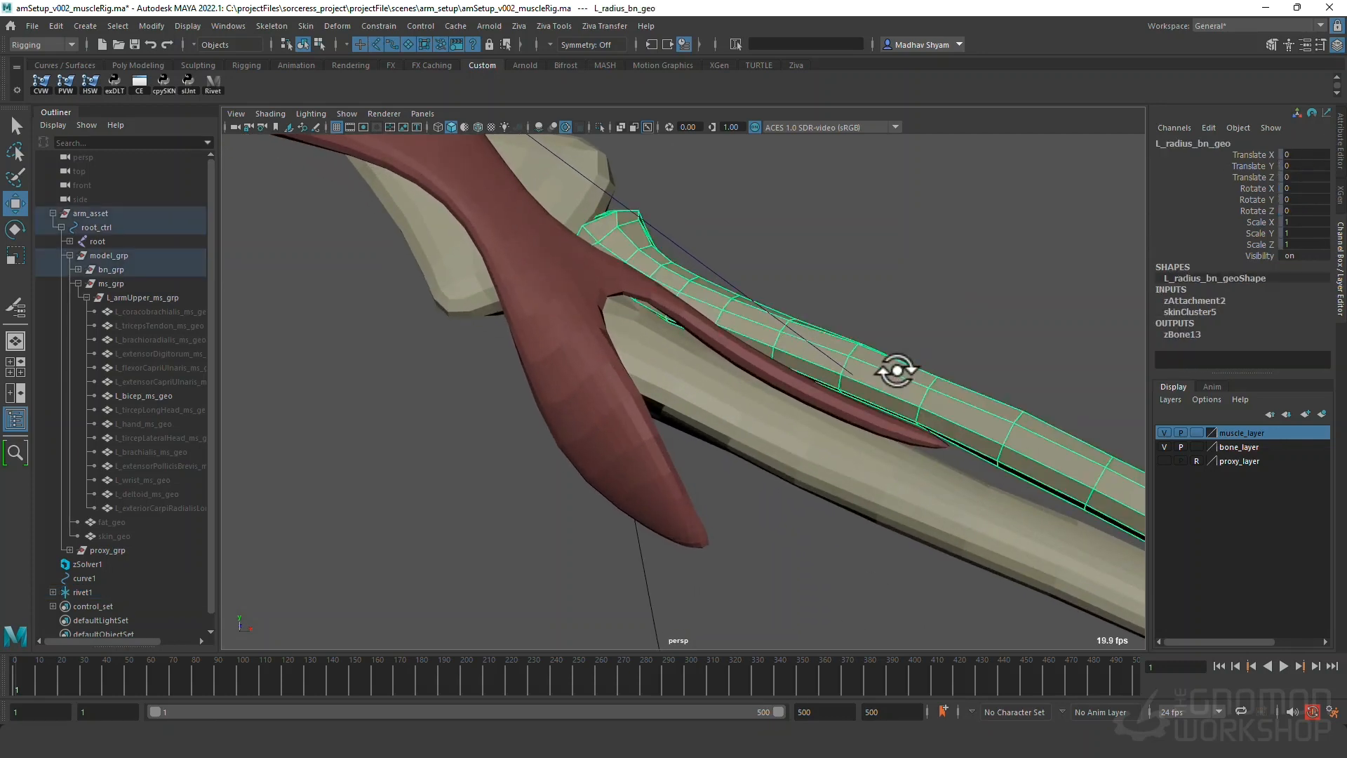
right_click(897, 369)
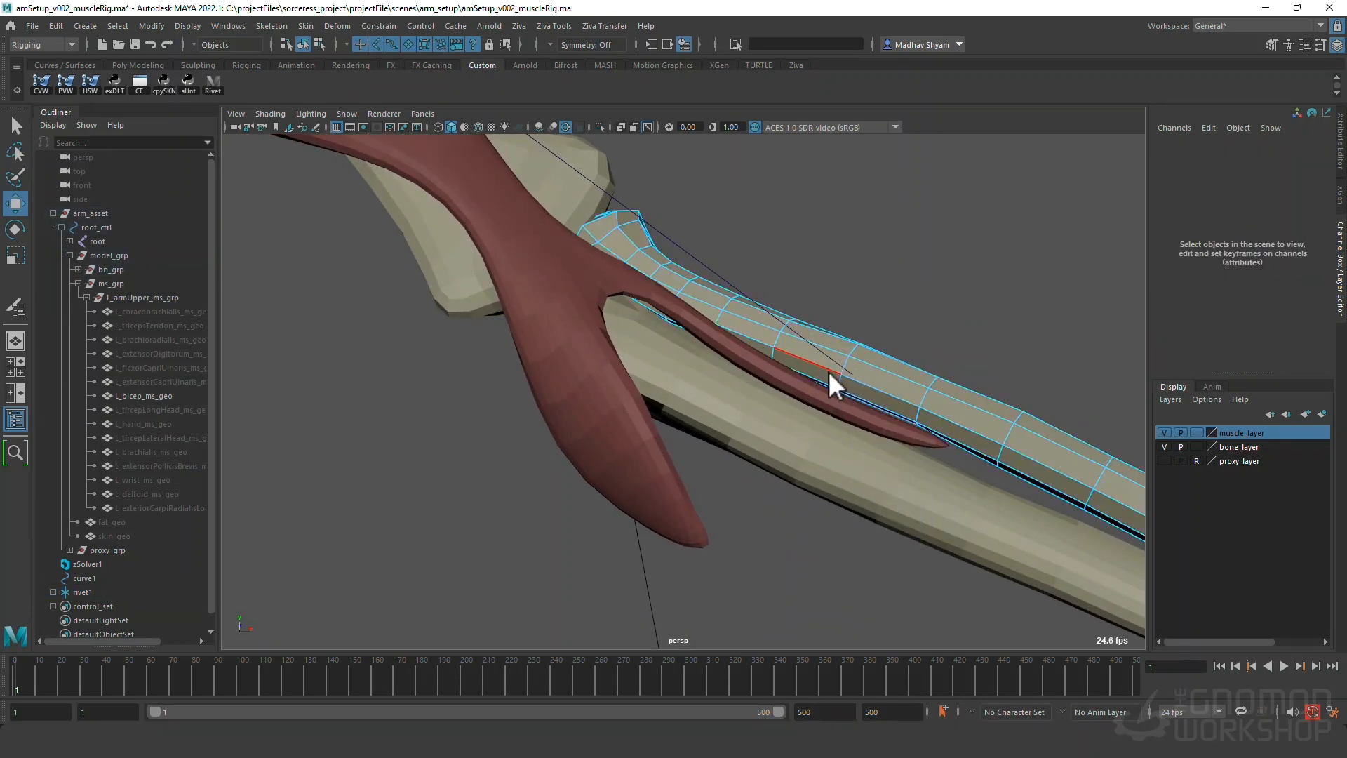
left_click(898, 397)
left_click(901, 413)
left_click_drag(902, 414, 928, 417, "alt")
key("g")
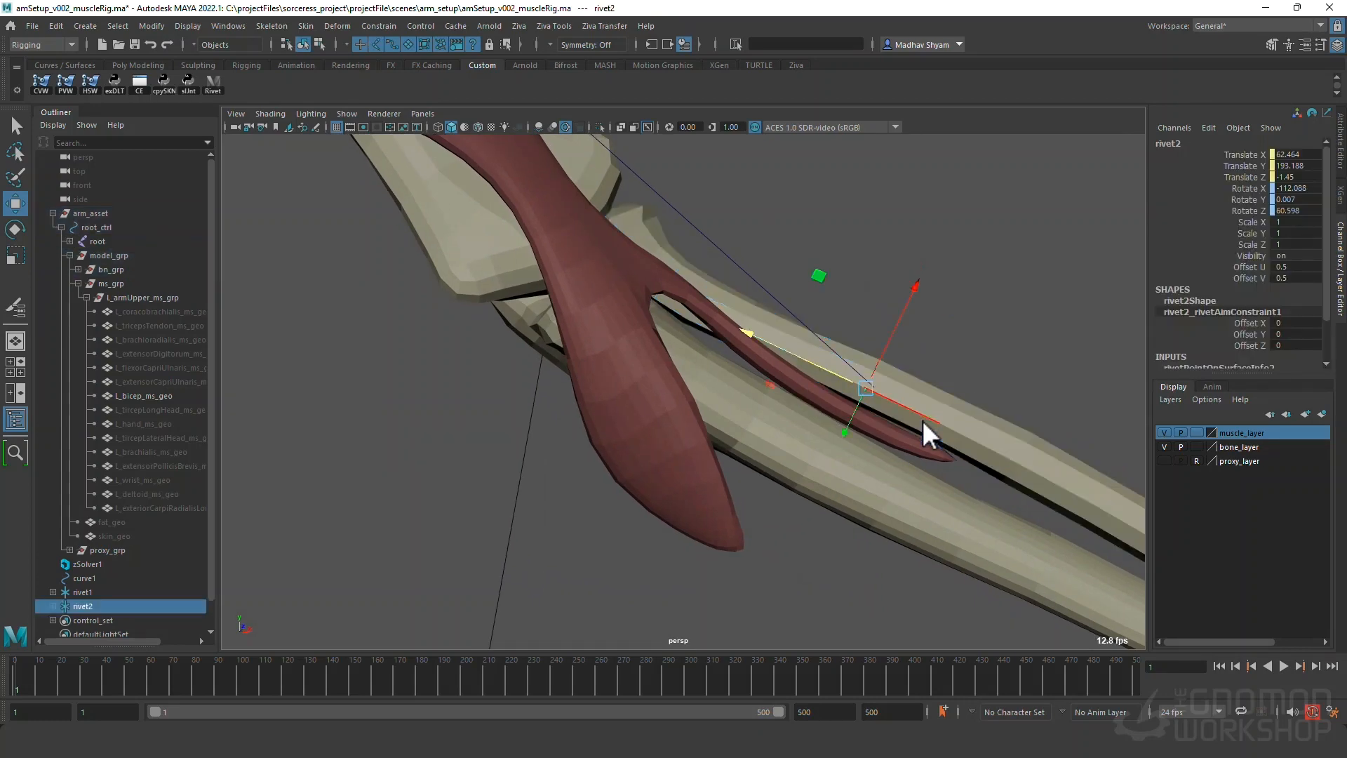
Isolate curve1 and create a cluster on its first control vertex at the shoulder end.
right_click_drag(922, 420, 824, 442, "alt")
left_click_drag(823, 442, 723, 467, "alt")
right_click_drag(723, 467, 713, 424, "alt")
middle_click_drag(713, 424, 786, 484, "alt")
left_click_drag(786, 484, 877, 520, "alt")
right_click_drag(877, 520, 726, 432, "alt")
middle_click_drag(726, 432, 777, 499, "alt")
left_click(561, 339)
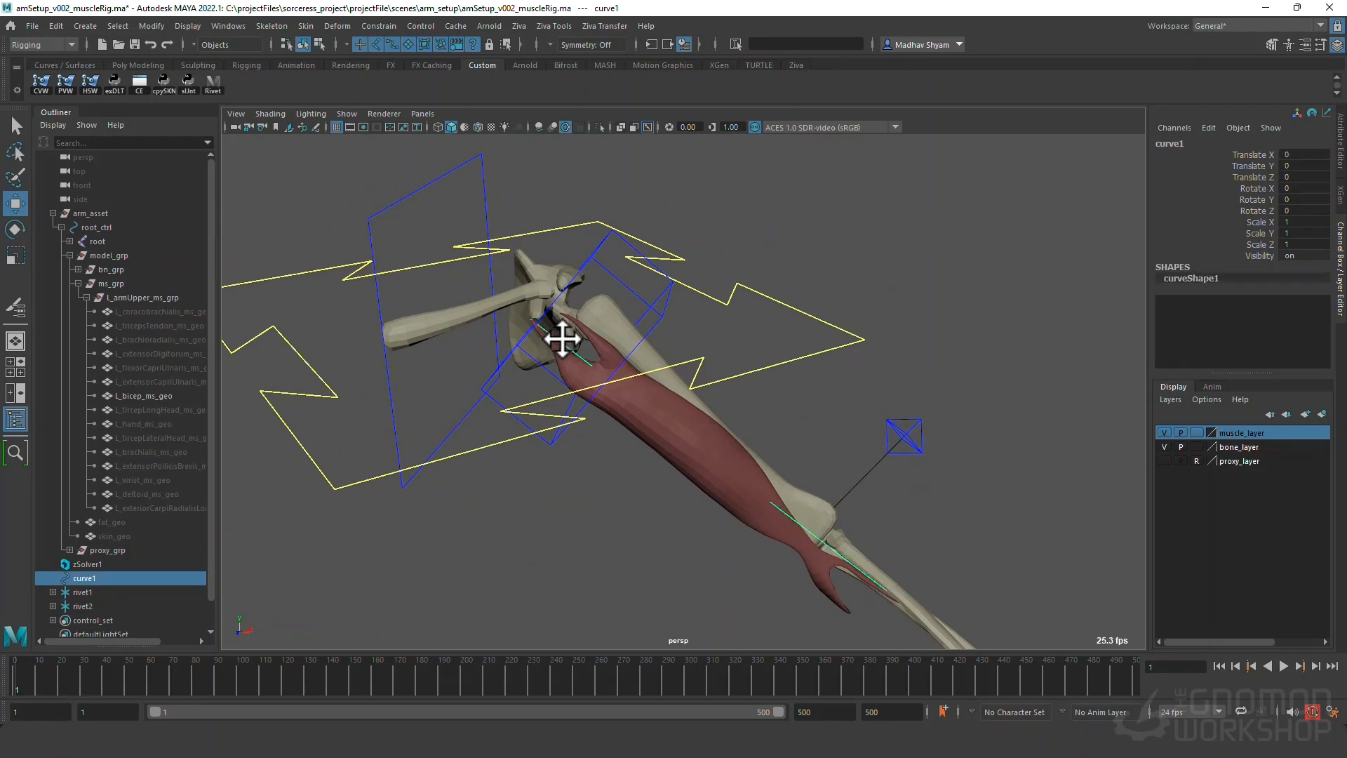
left_click(599, 127)
right_click_drag(565, 330, 491, 318)
left_click(530, 319)
left_click(338, 24)
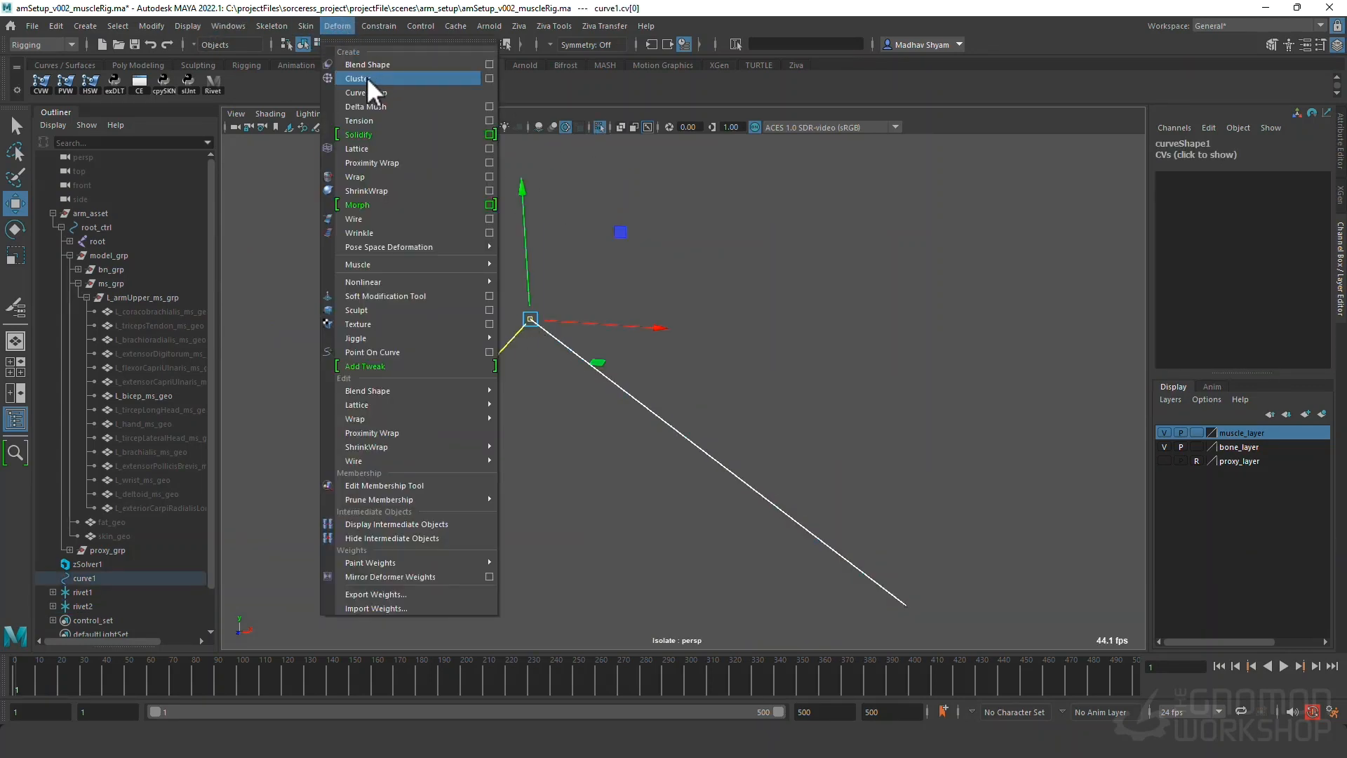
left_click(367, 77)
Create another cluster on the control vertex at the forearm end of curve1.
left_click(818, 542)
right_click_drag(821, 398, 778, 398)
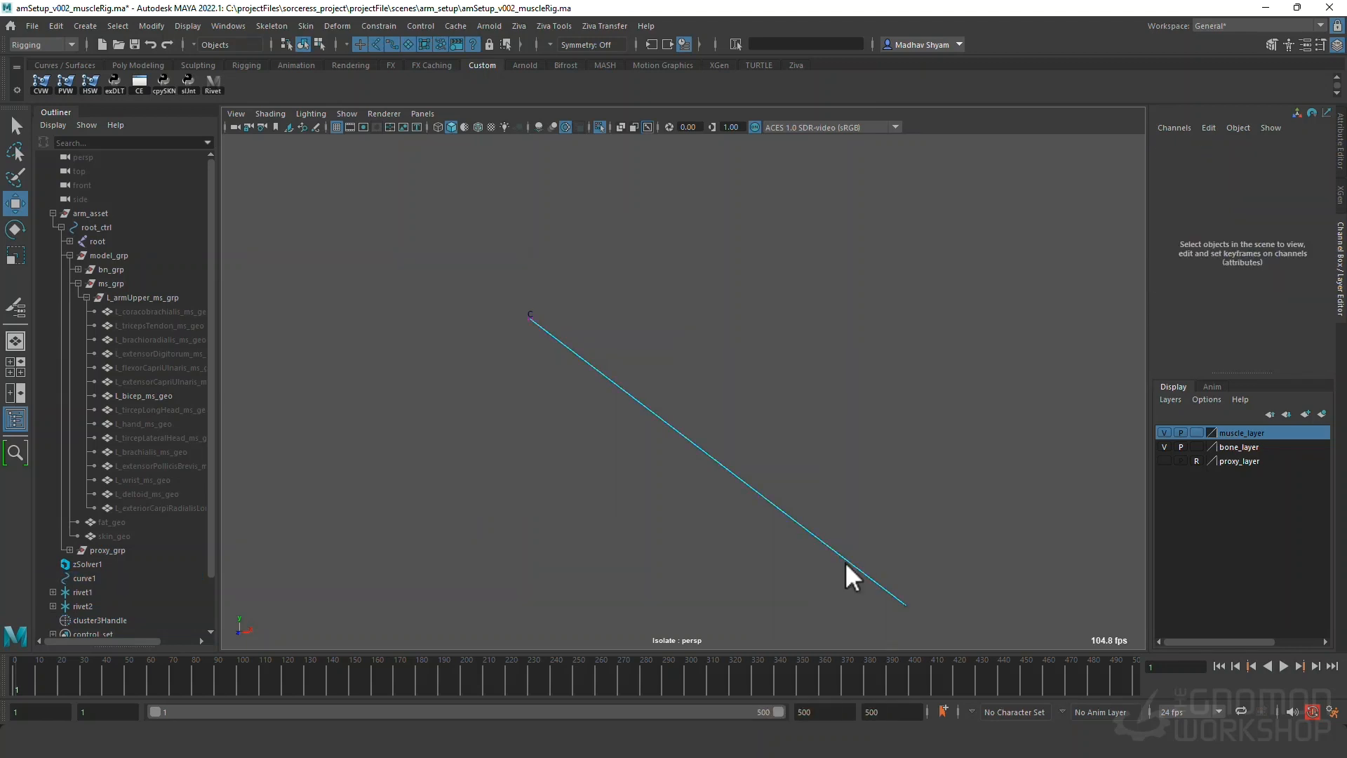
left_click_drag(845, 561, 689, 501)
key("g")
key("ctrl+z")
key("ctrl+z")
Parent cluster3Handle under rivet1 and cluster4Handle under rivet2, and end the curve isolation.
scroll(130, 574, "down", 2)
left_click(101, 548)
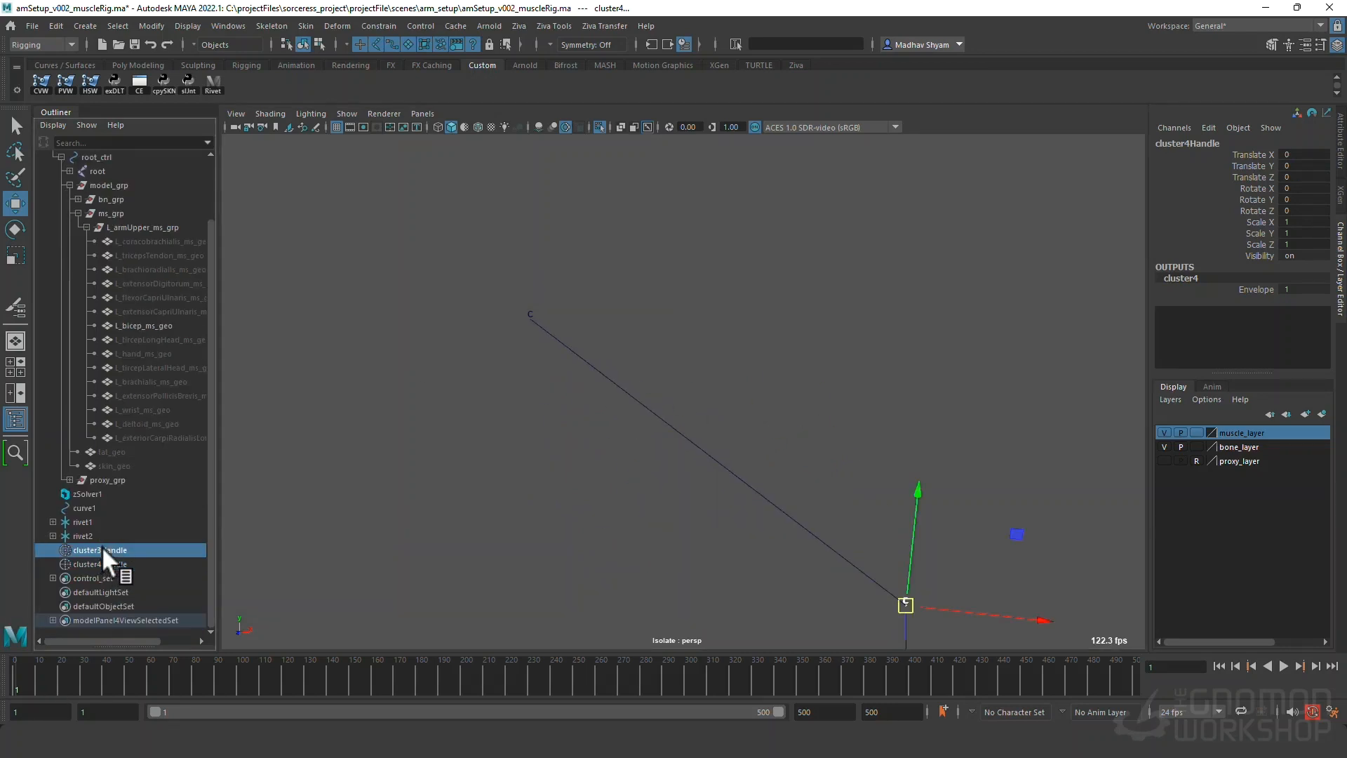
mouse_move(99, 546)
middle_mouse_down()
mouse_move(94, 519)
mouse_move(107, 536)
mouse_move(95, 561)
mouse_move(94, 550)
middle_mouse_up()
left_click(94, 565)
mouse_move(86, 538)
left_mouse_down()
mouse_move(86, 574)
mouse_move(83, 561)
left_mouse_up()
left_click(598, 128)
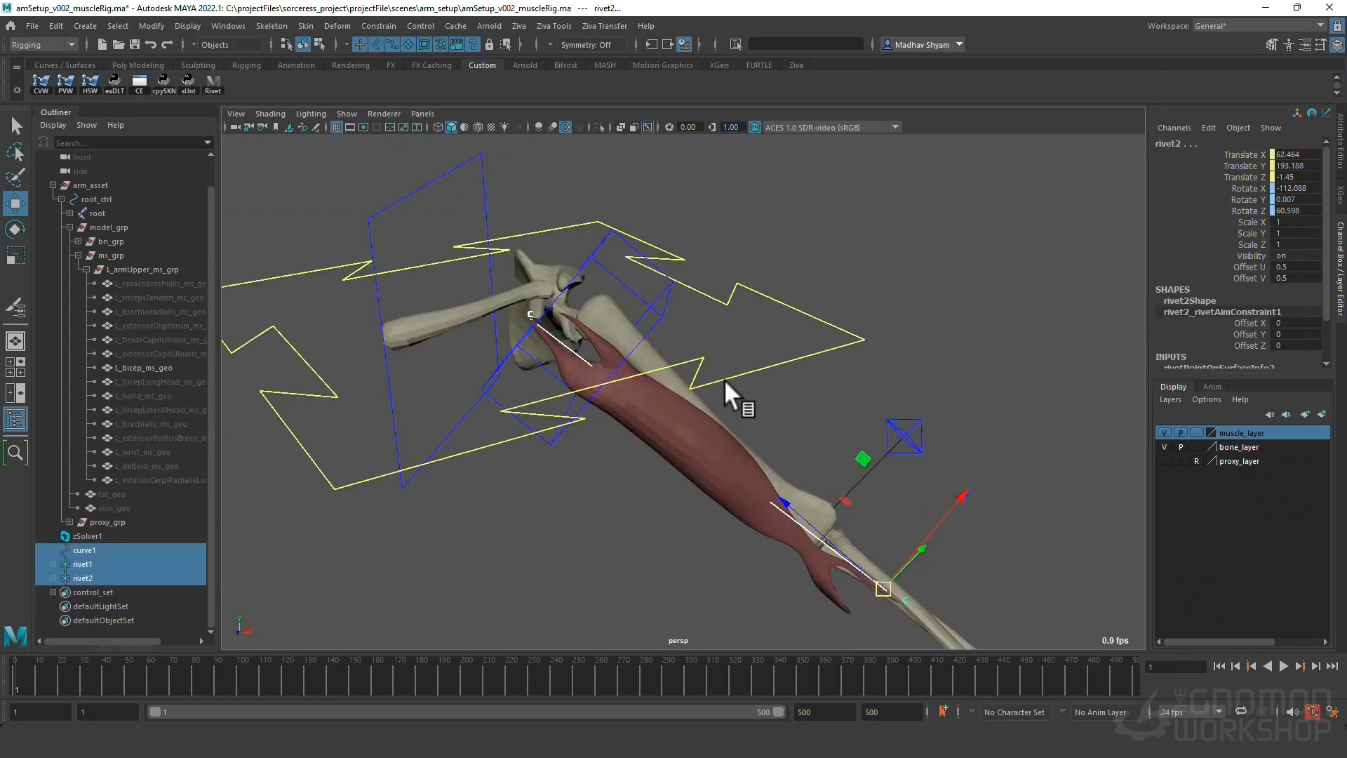
Test the riveted curve by moving L_wrist_ik_ctrl, and undo the move.
mouse_move(724, 379)
left_mouse_down("alt")
mouse_move(655, 355)
mouse_move(730, 393)
left_mouse_up("alt")
scroll(791, 493, "down", 3)
left_click_drag(872, 504, 816, 548)
key("ctrl+z")
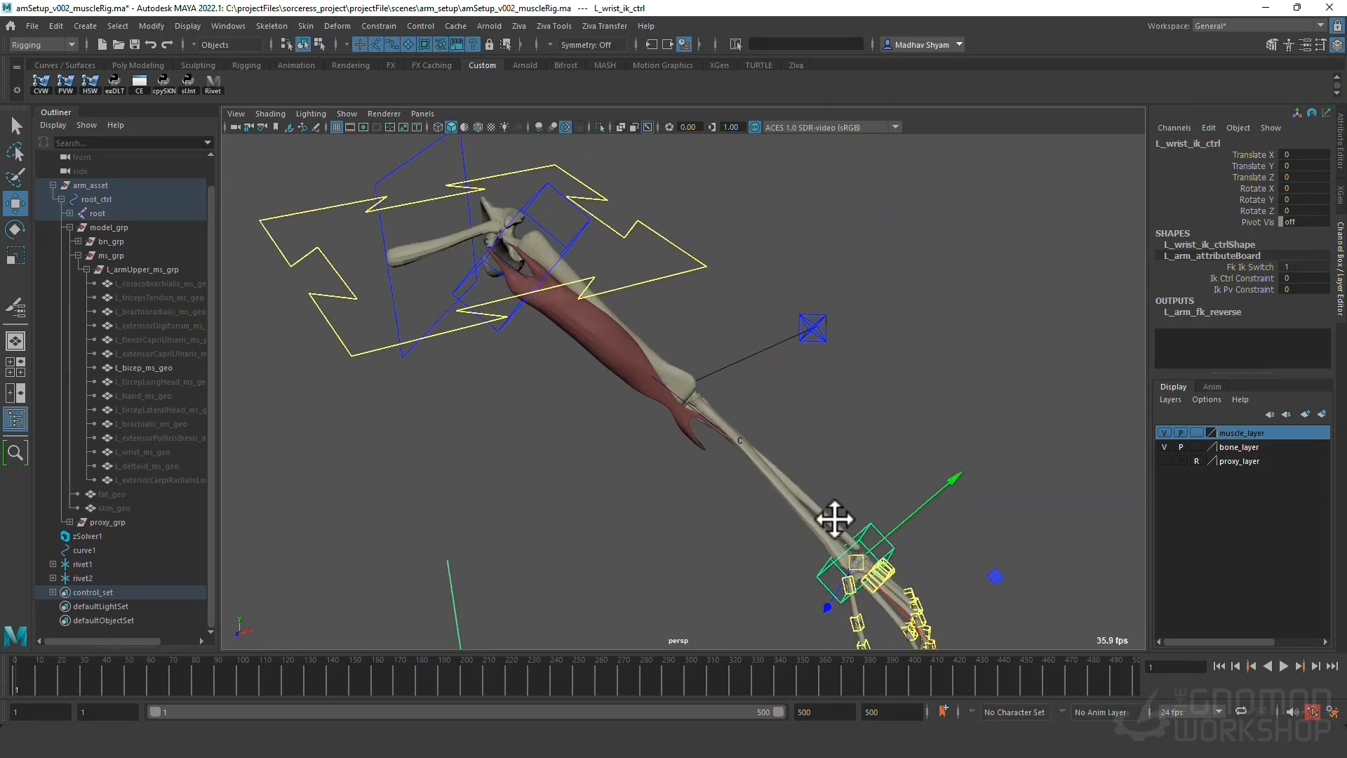
Set the arm's Fk Ik Switch to 0 and key L_elbow_fk_ctrl at frame 1.
left_click(1251, 267)
middle_click_drag(827, 313, 572, 316)
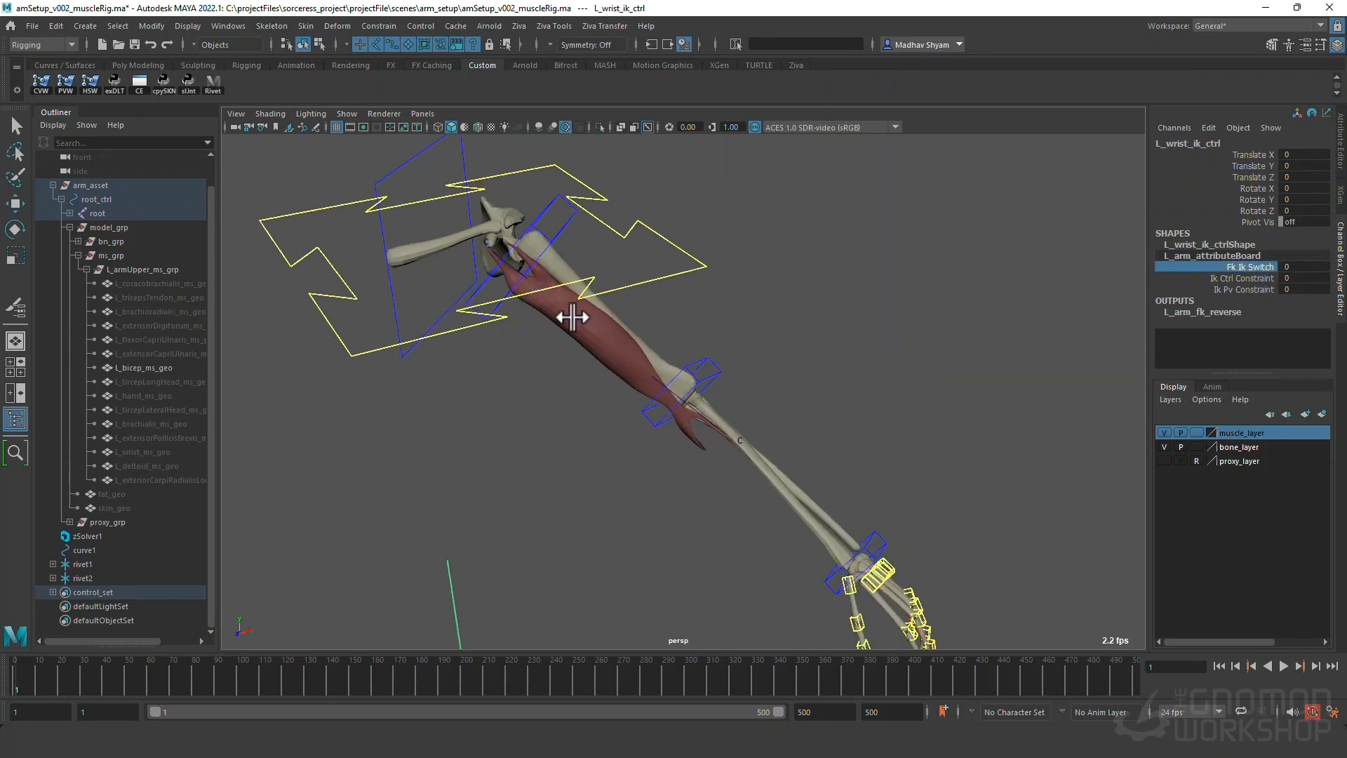
left_click_drag(707, 388, 698, 395, "alt")
left_click(714, 361)
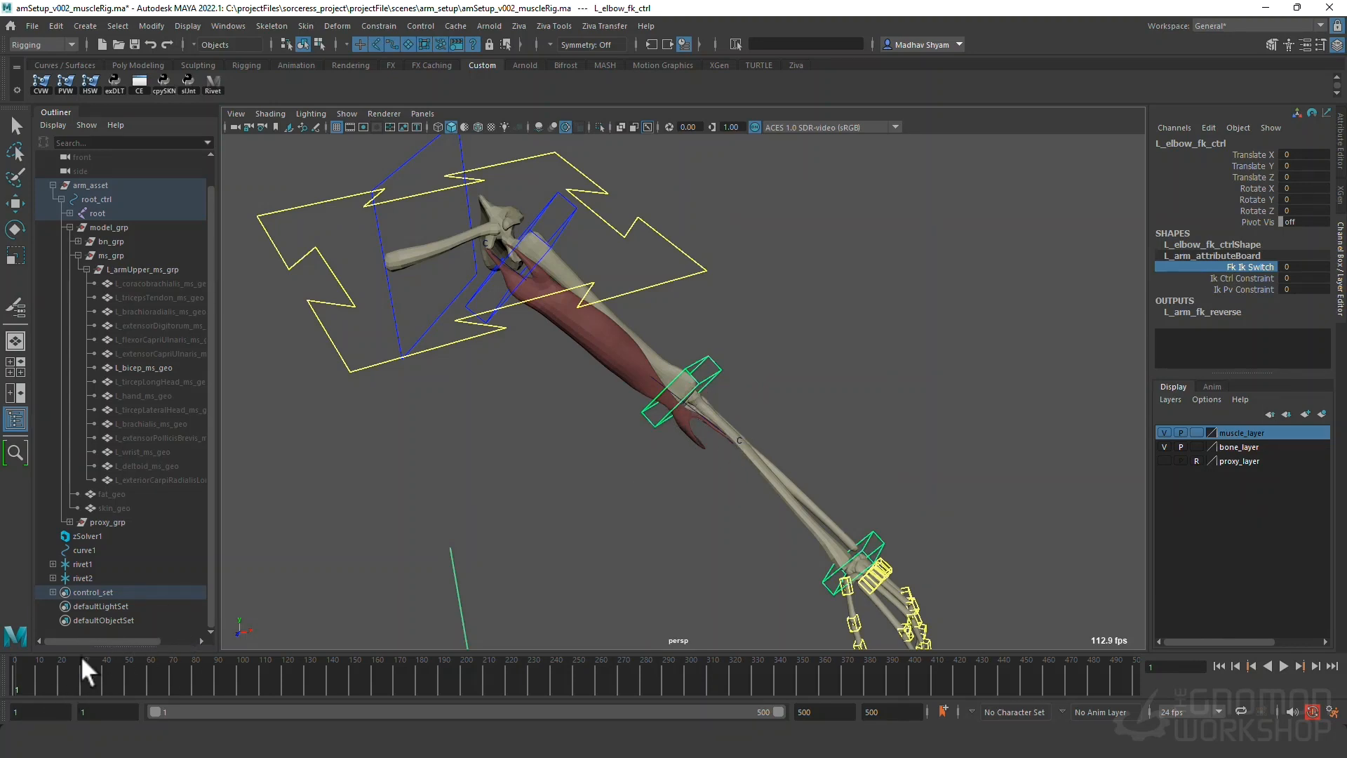
key("s")
At frame 50, rotate L_elbow_fk_ctrl around Y to bend the forearm at the elbow.
left_click(128, 685)
key("e")
left_click_drag(677, 422, 576, 351)
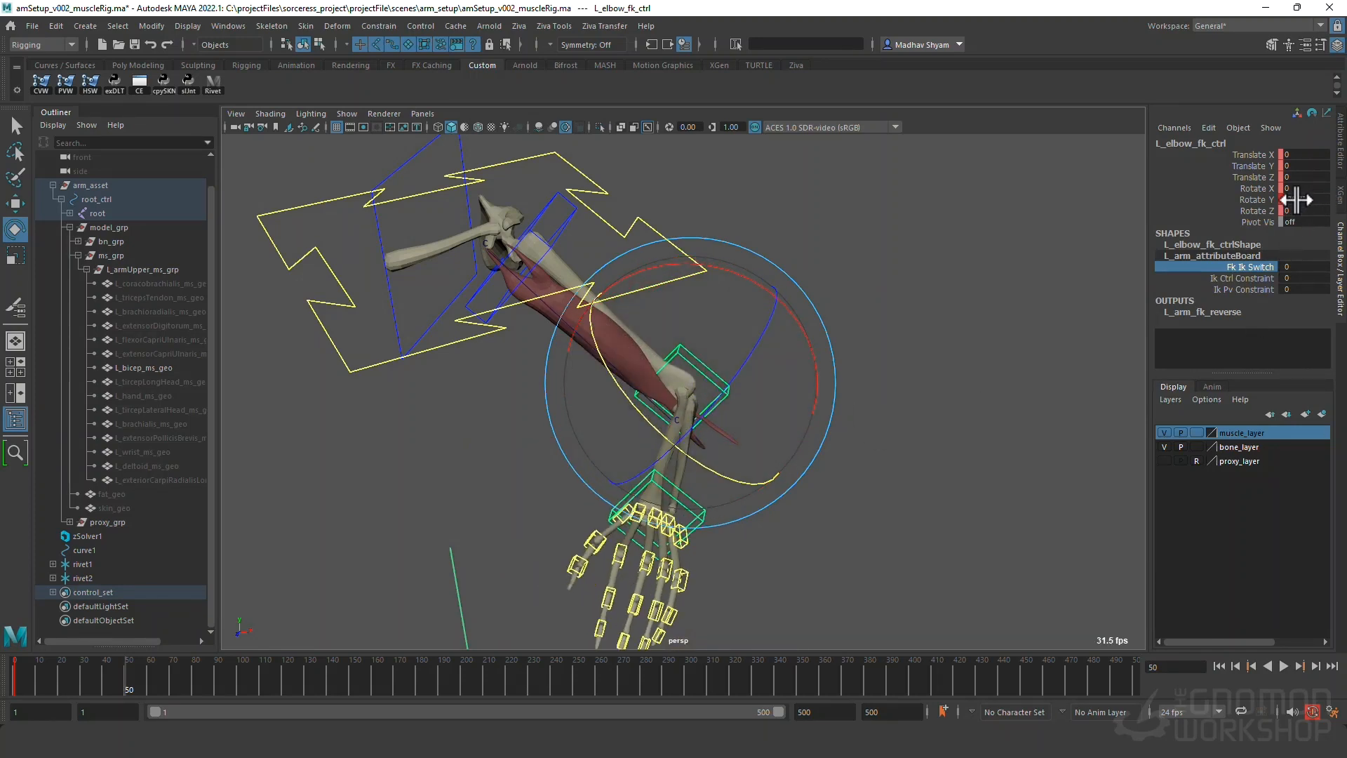
Play the elbow bend, return to frame 1, and examine the bicep's lower attachment up close.
key("alt+v")
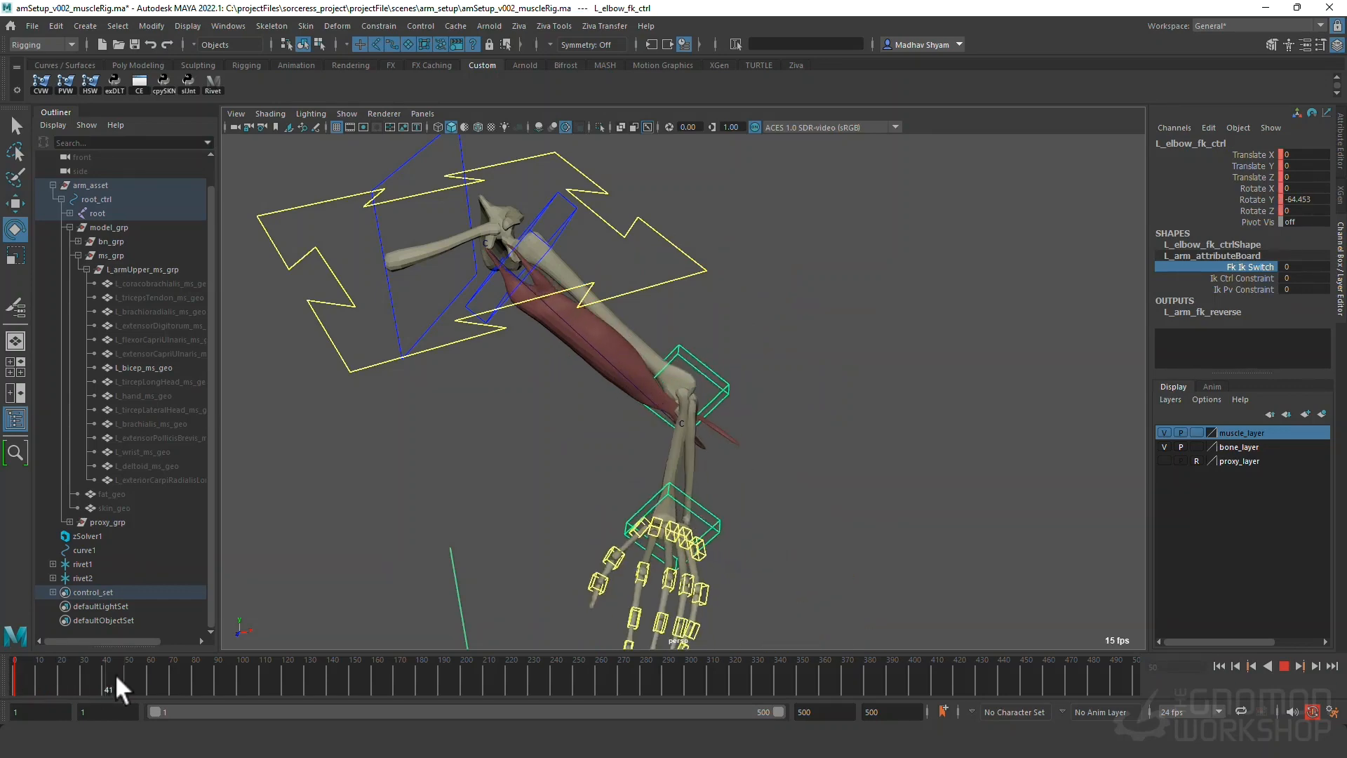
left_click(16, 674)
left_click_drag(687, 403, 706, 385, "alt")
right_click_drag(706, 386, 772, 532, "alt")
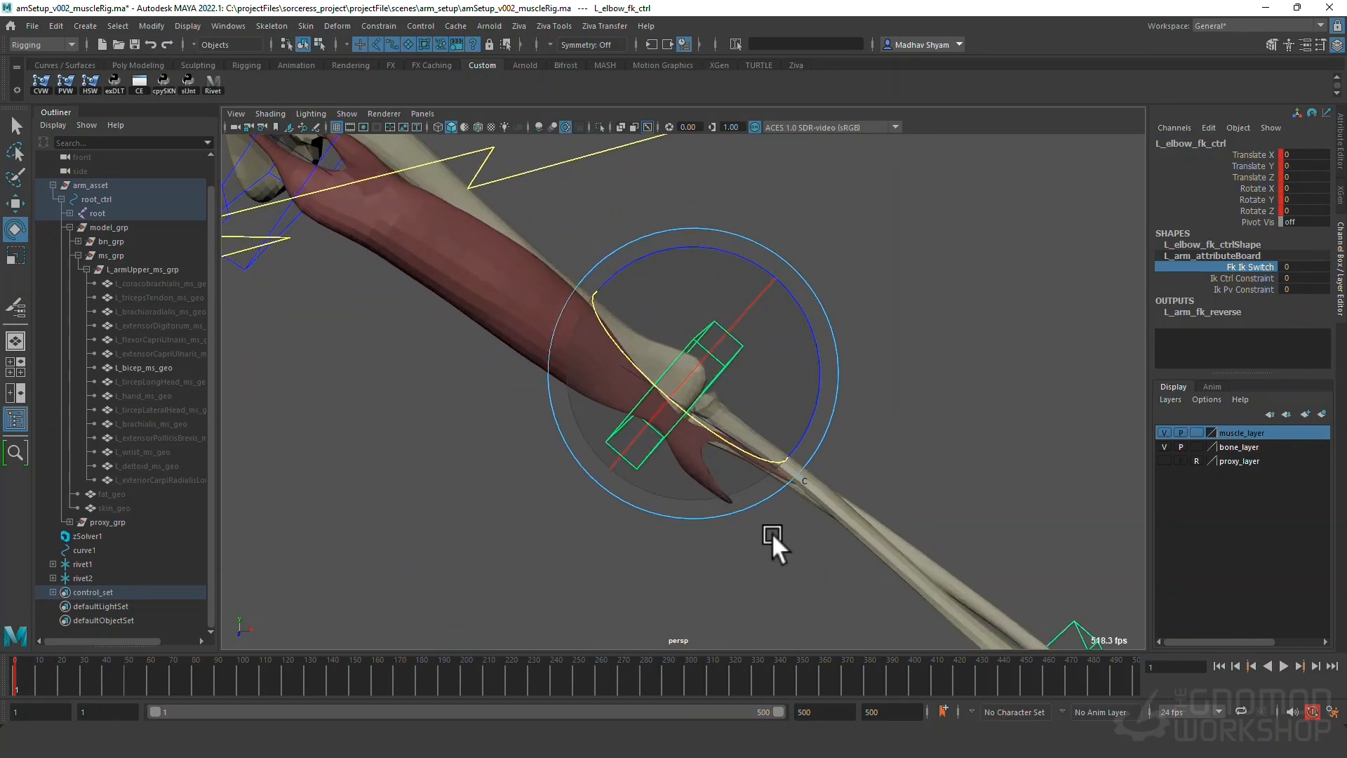
Add a Ziva Muscle Line-of-Action to the bicep, using L_bicep_ms_geo together with curve1.
left_click_drag(772, 533, 785, 549, "alt")
middle_click_drag(785, 549, 808, 563, "alt")
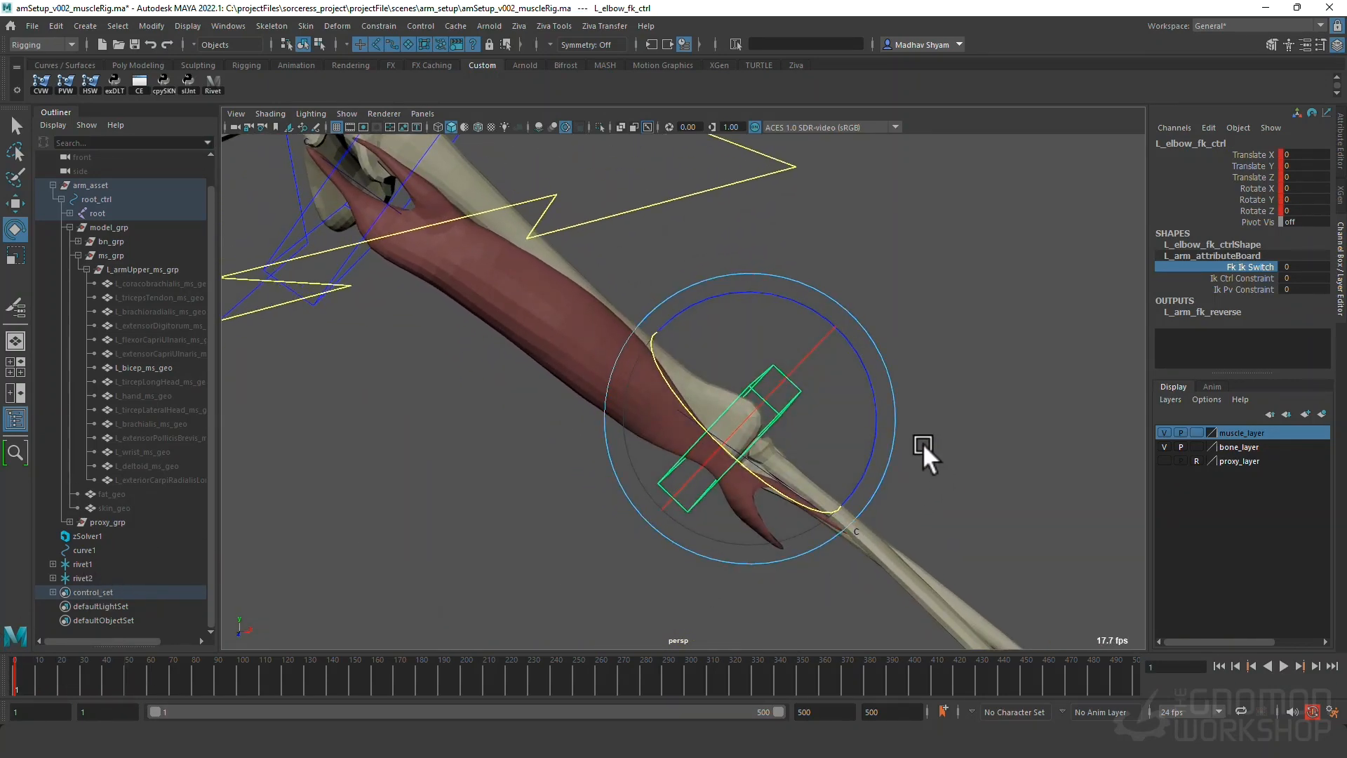
middle_click_drag(923, 444, 969, 513, "alt")
left_click_drag(1005, 362, 950, 334, "alt")
left_click(907, 254)
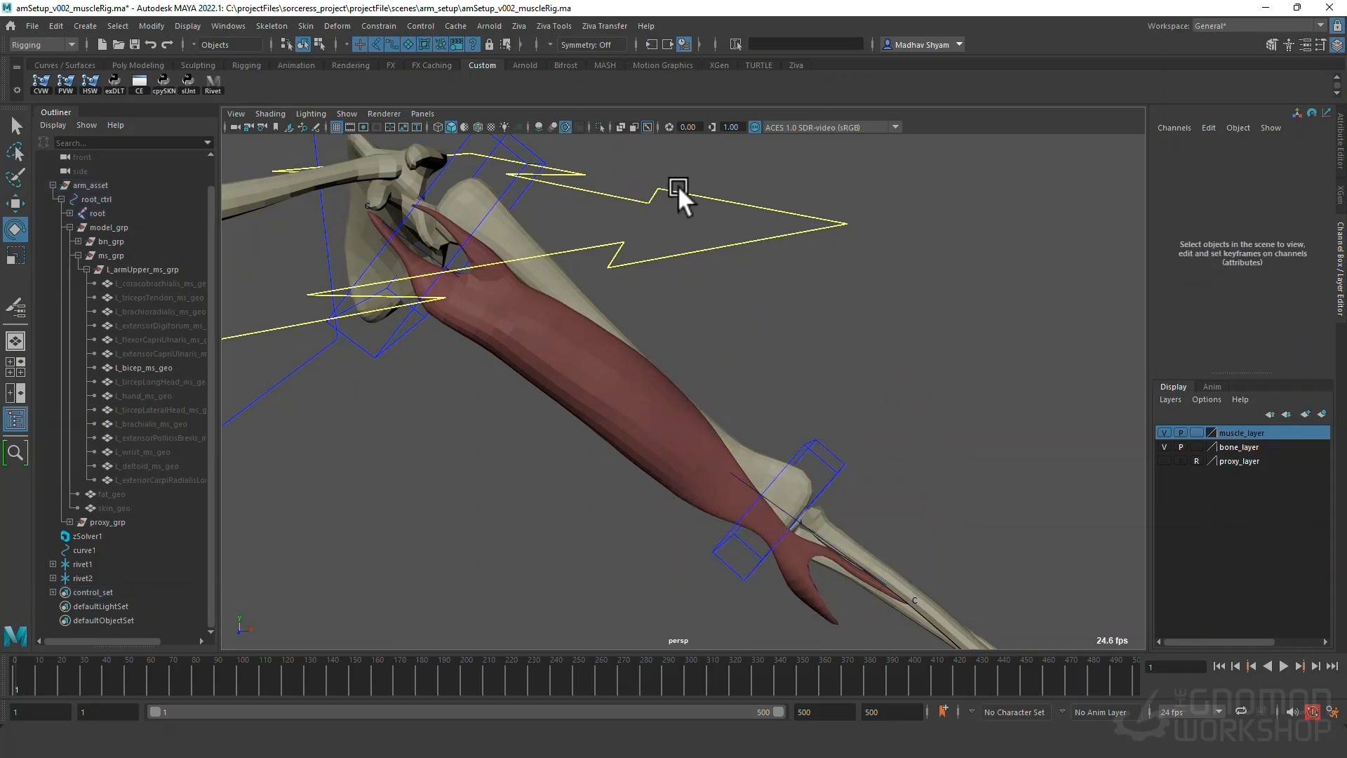
left_click(546, 339)
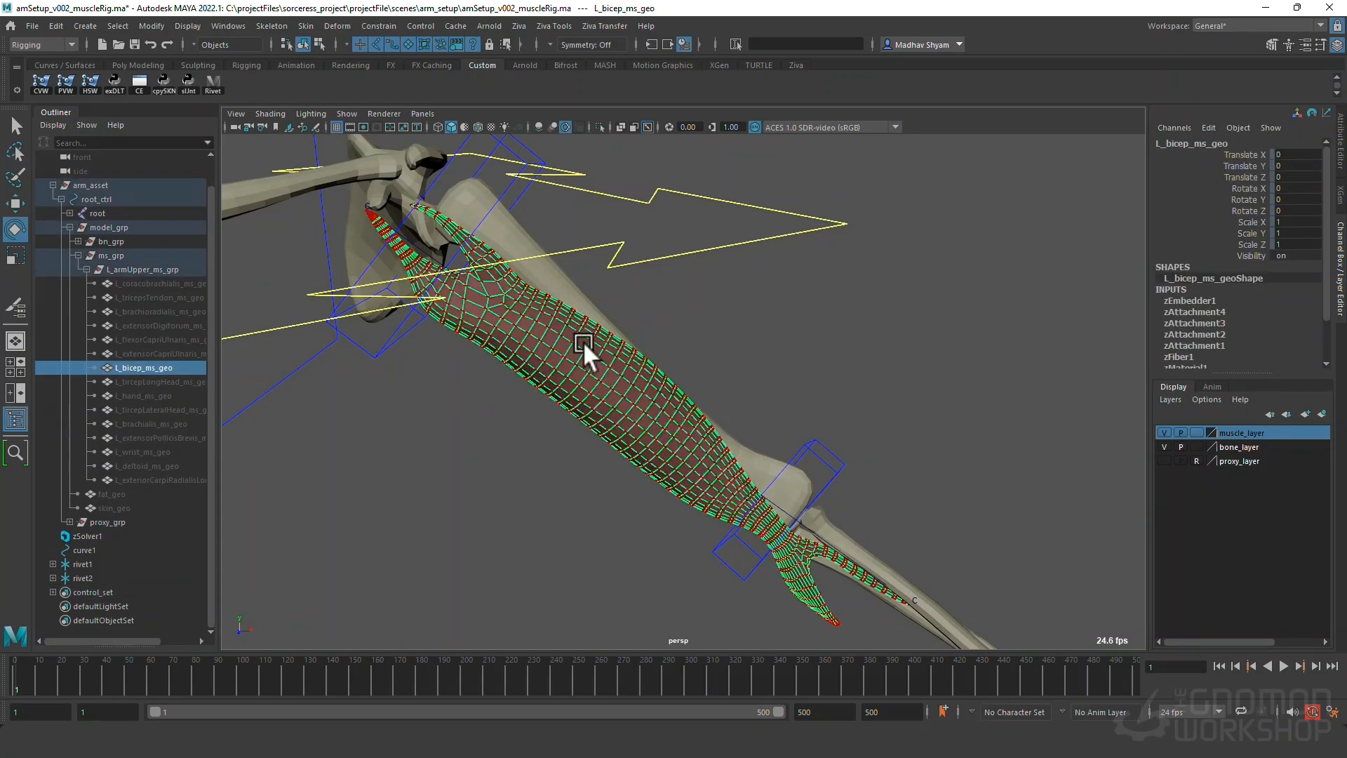
left_click(86, 549, "ctrl")
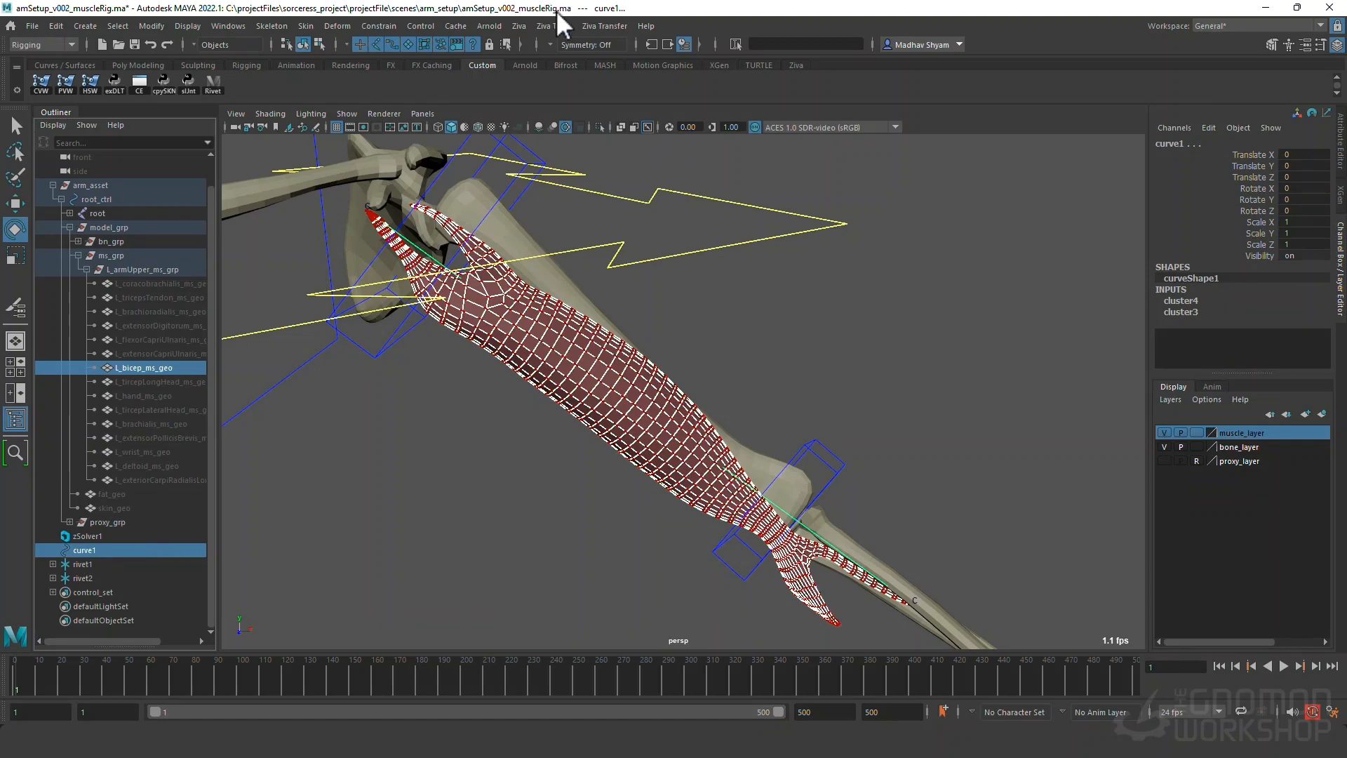
left_click(520, 26)
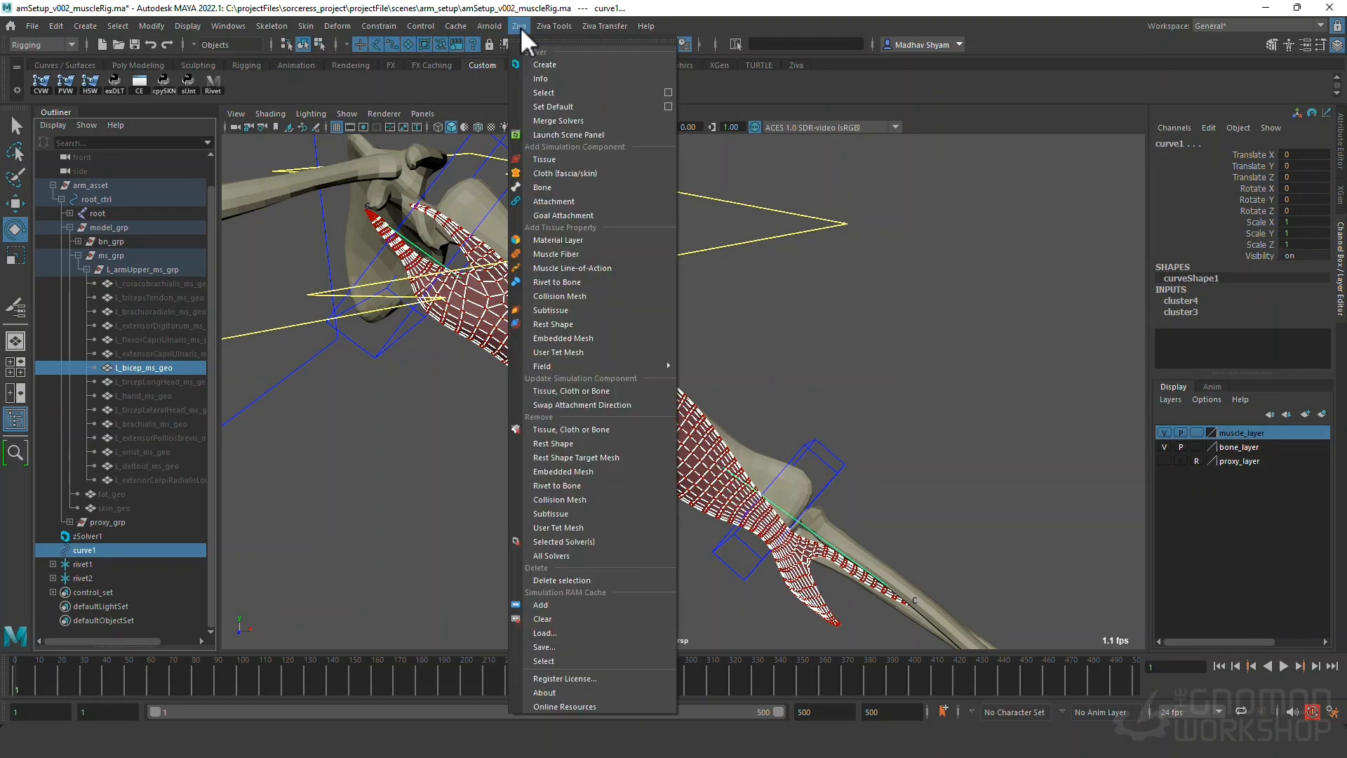
mouse_move(563, 25)
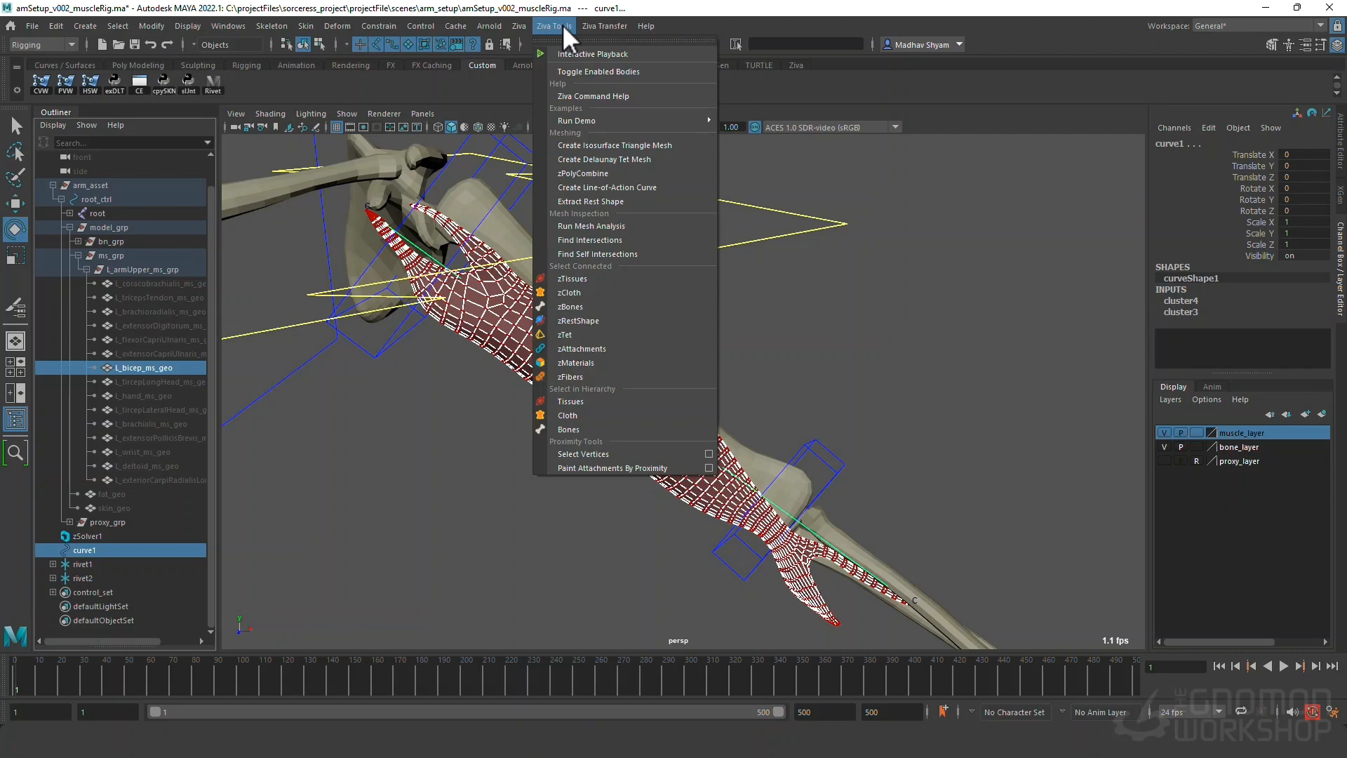
mouse_move(524, 20)
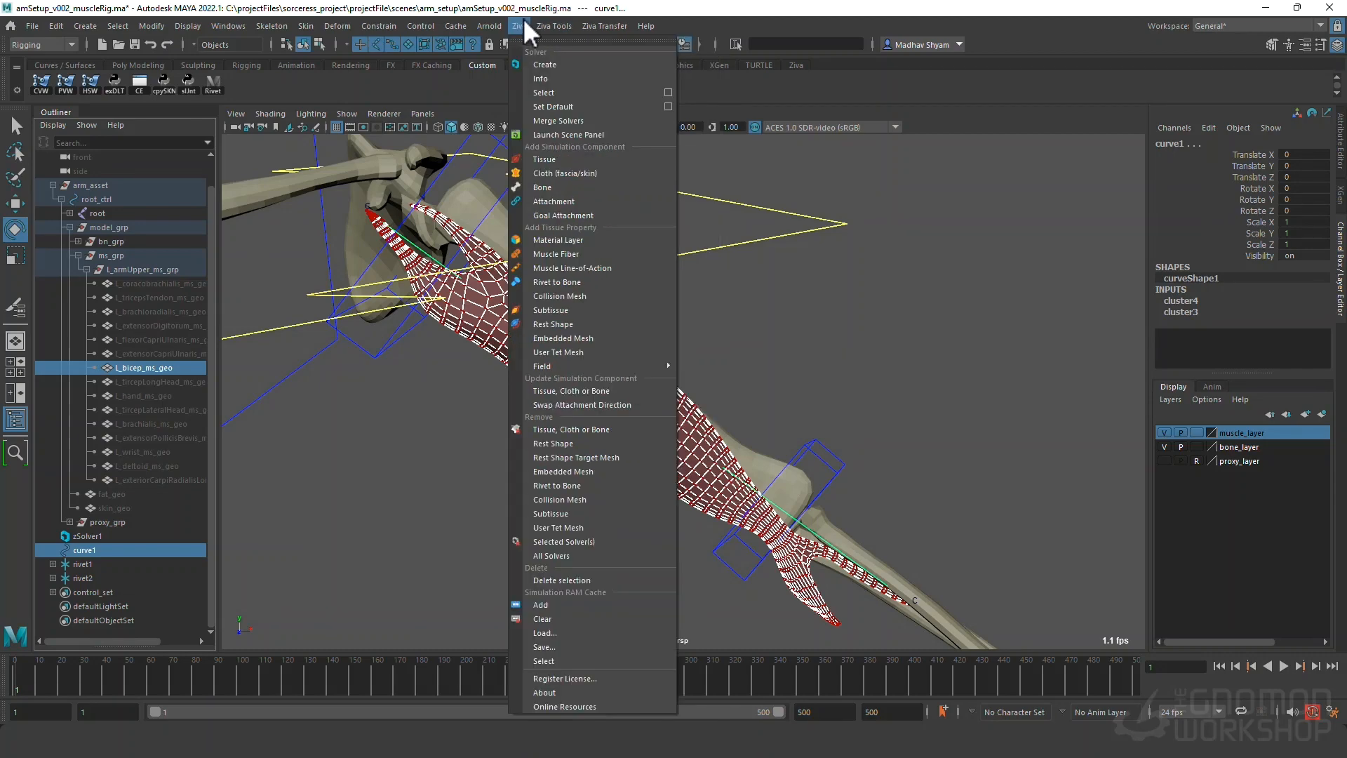
left_click(566, 267)
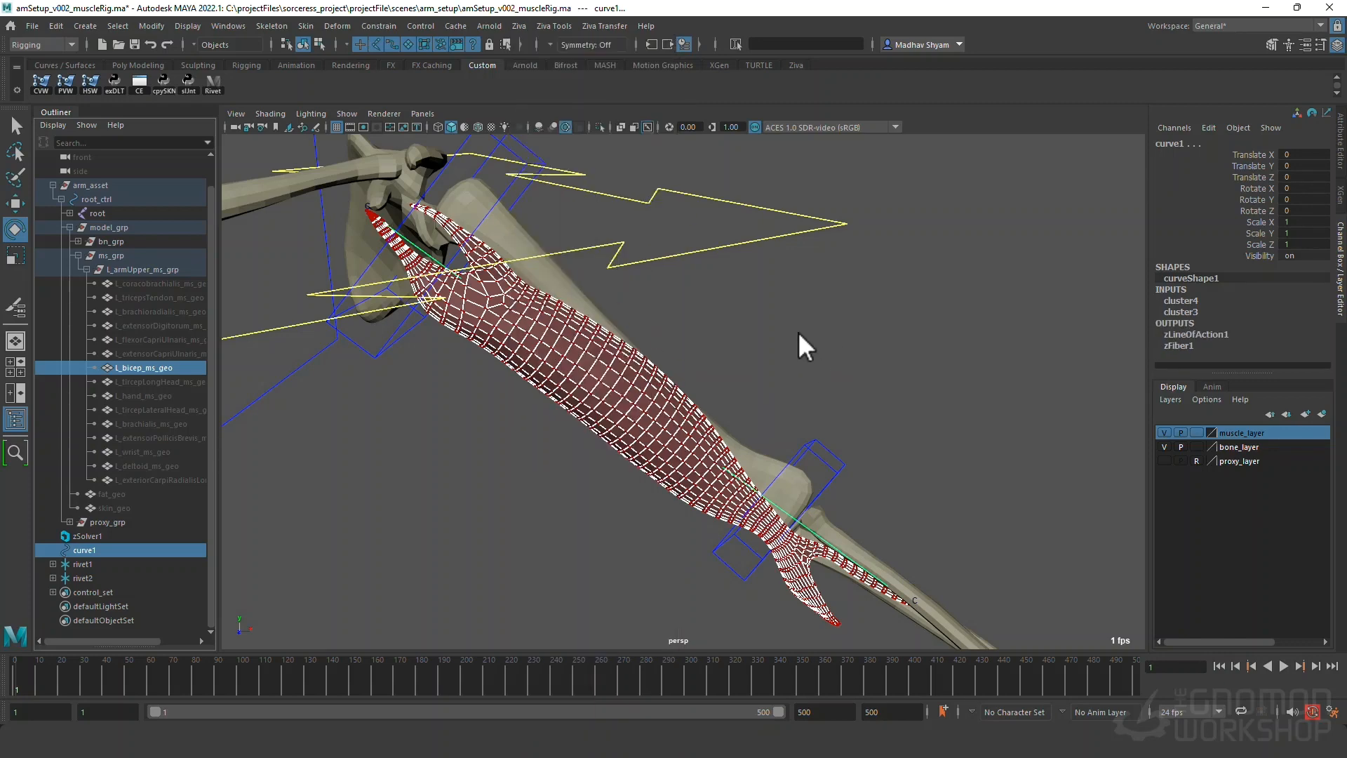
Find the zFiber1 node among the bicep's inputs and select it by name.
left_click(503, 355)
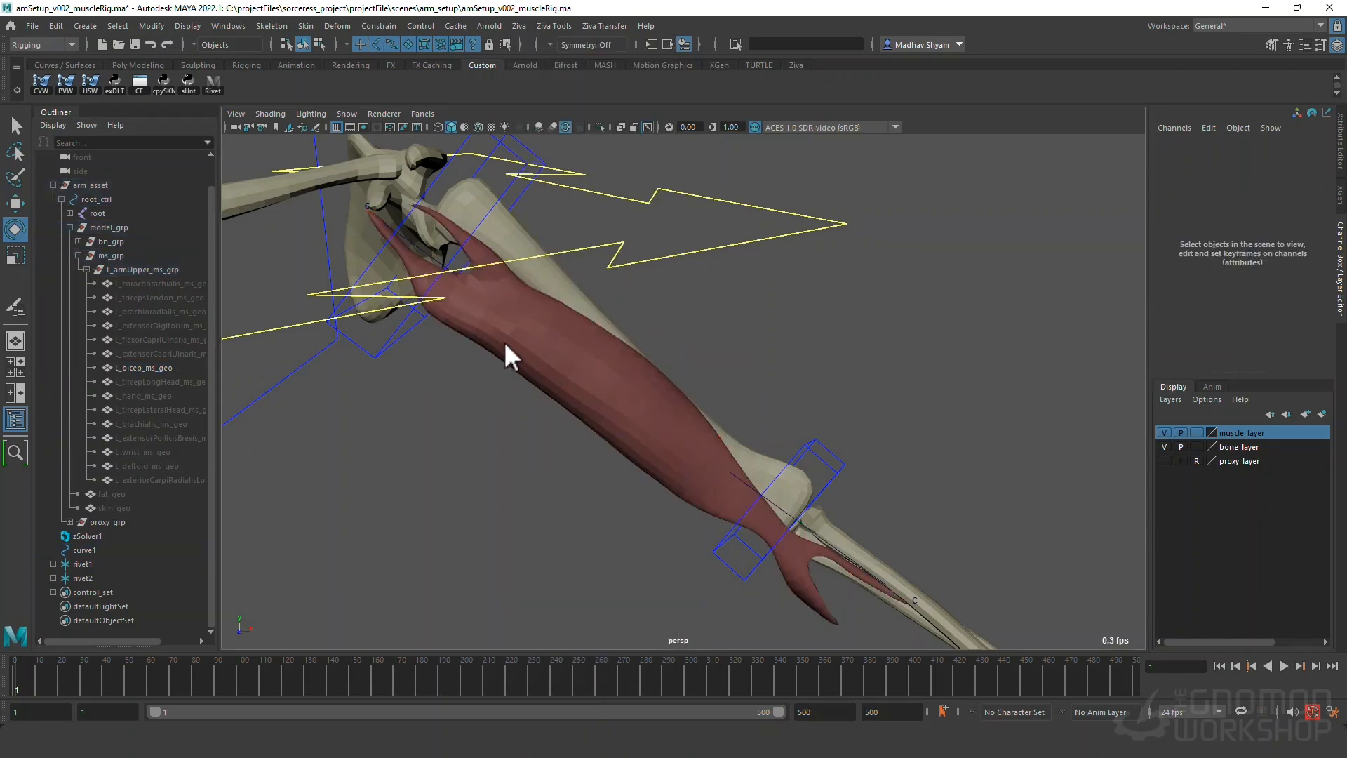
left_click(550, 325)
scroll(1193, 323, "down", 3)
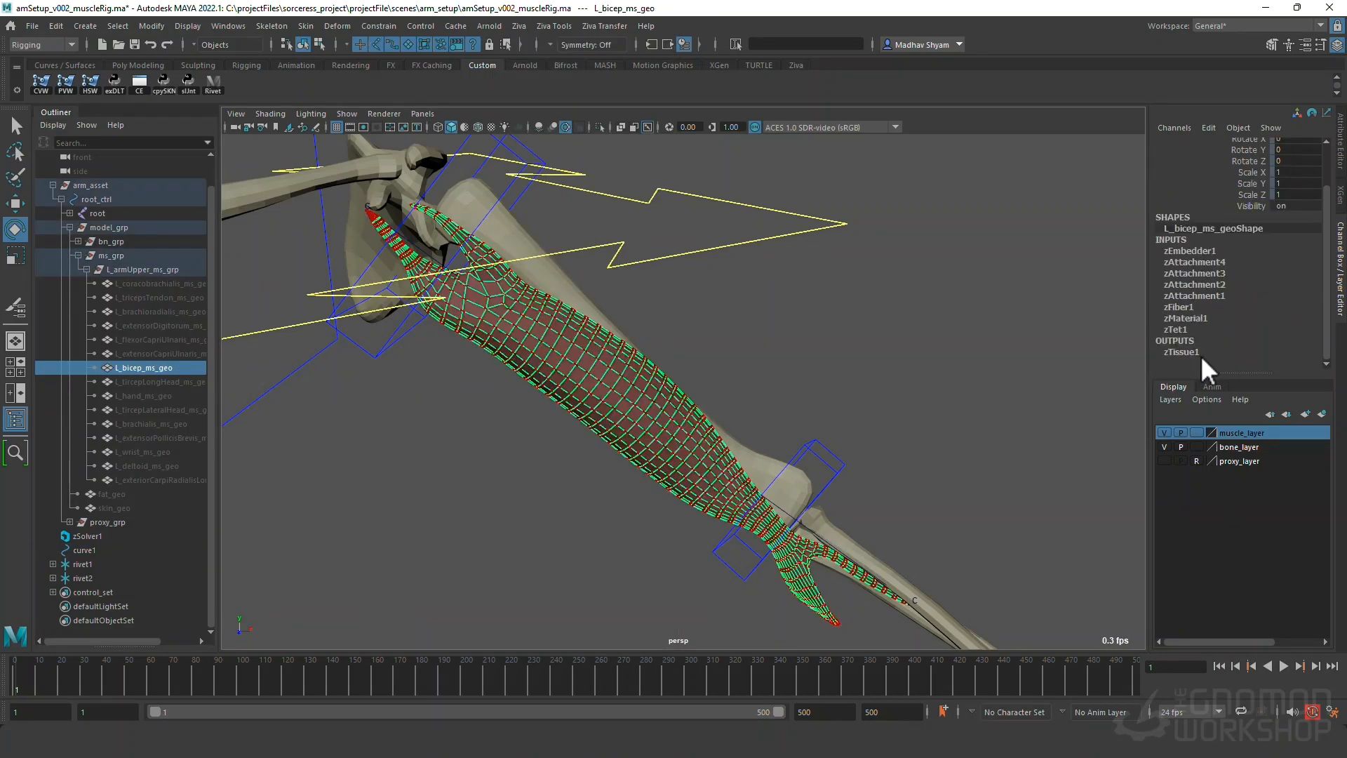
left_click(1181, 307)
left_click(1181, 307)
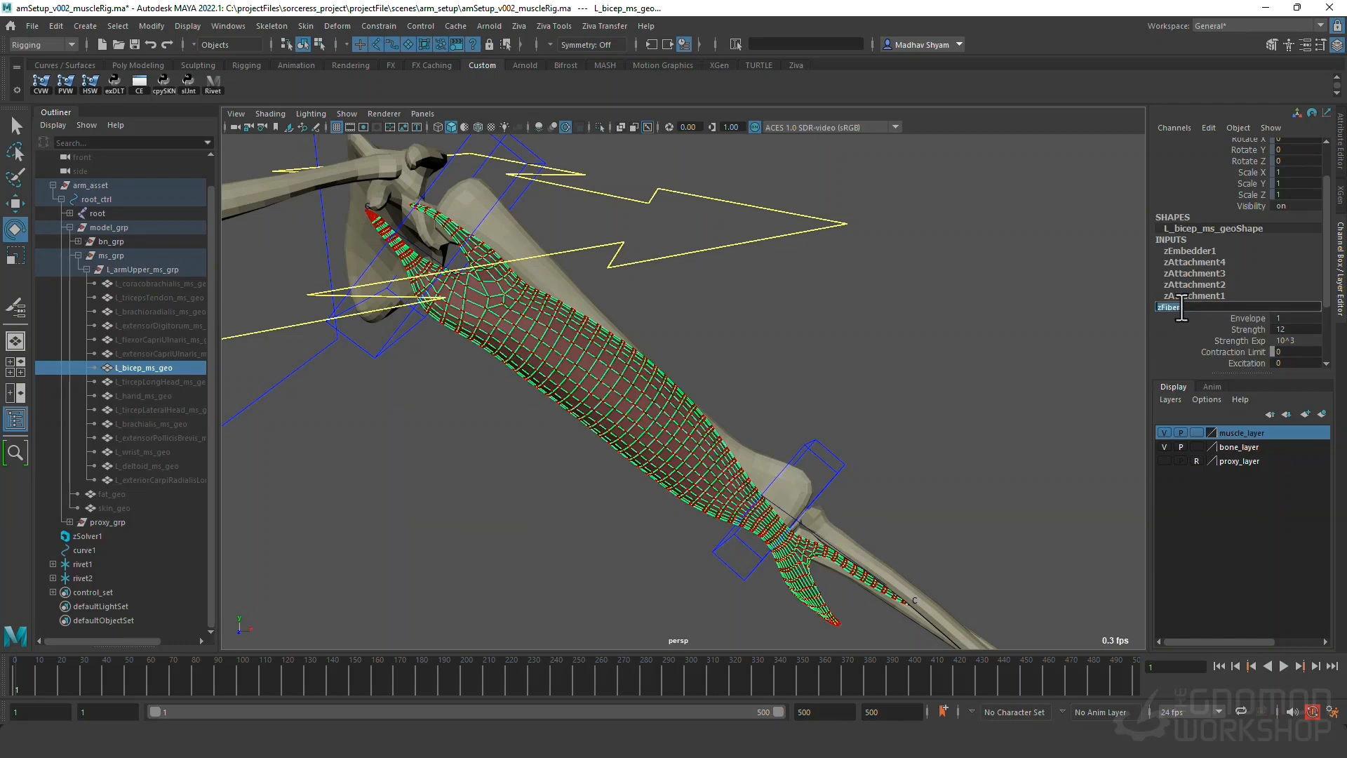
left_click(794, 44)
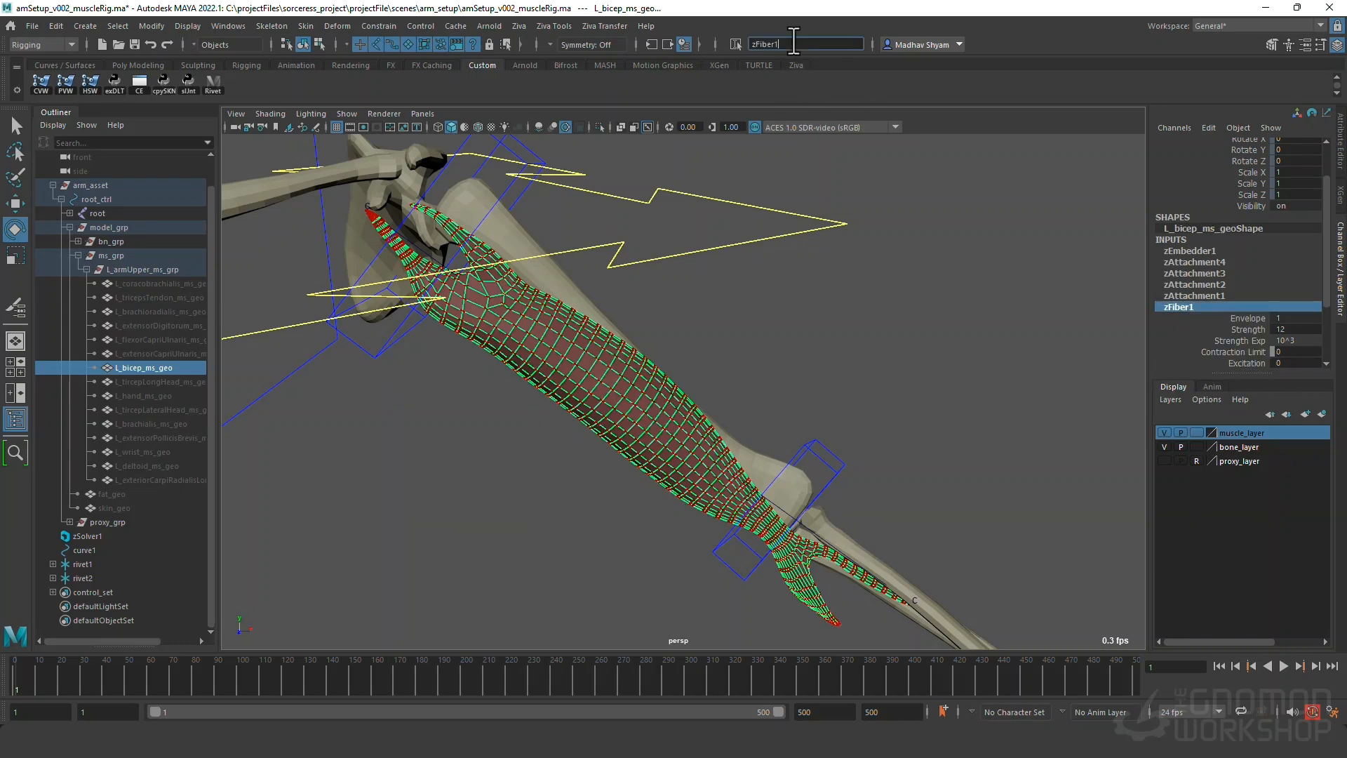
key("Return")
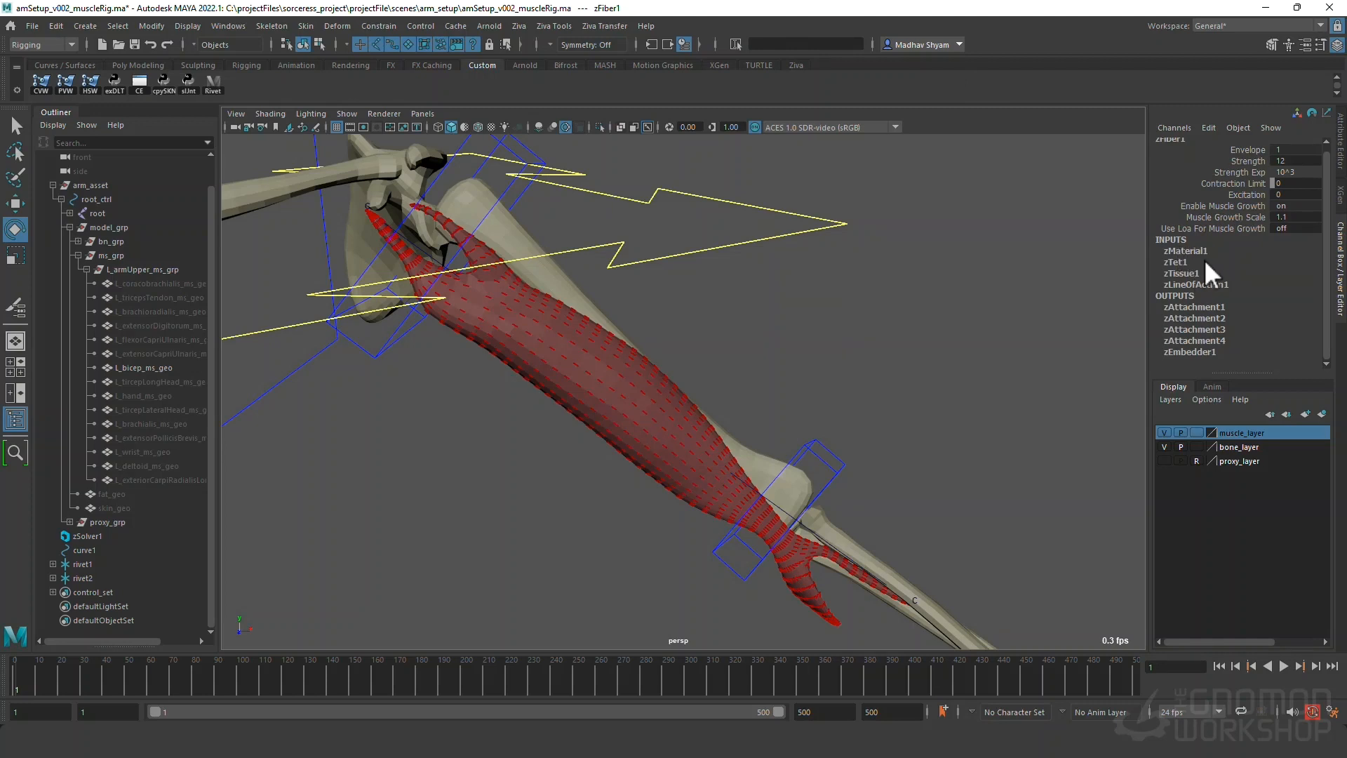
Review the zLineOfAction1 attributes and turn on Use Loa For Muscle Growth on zFiber1.
scroll(1210, 306, "up", 1)
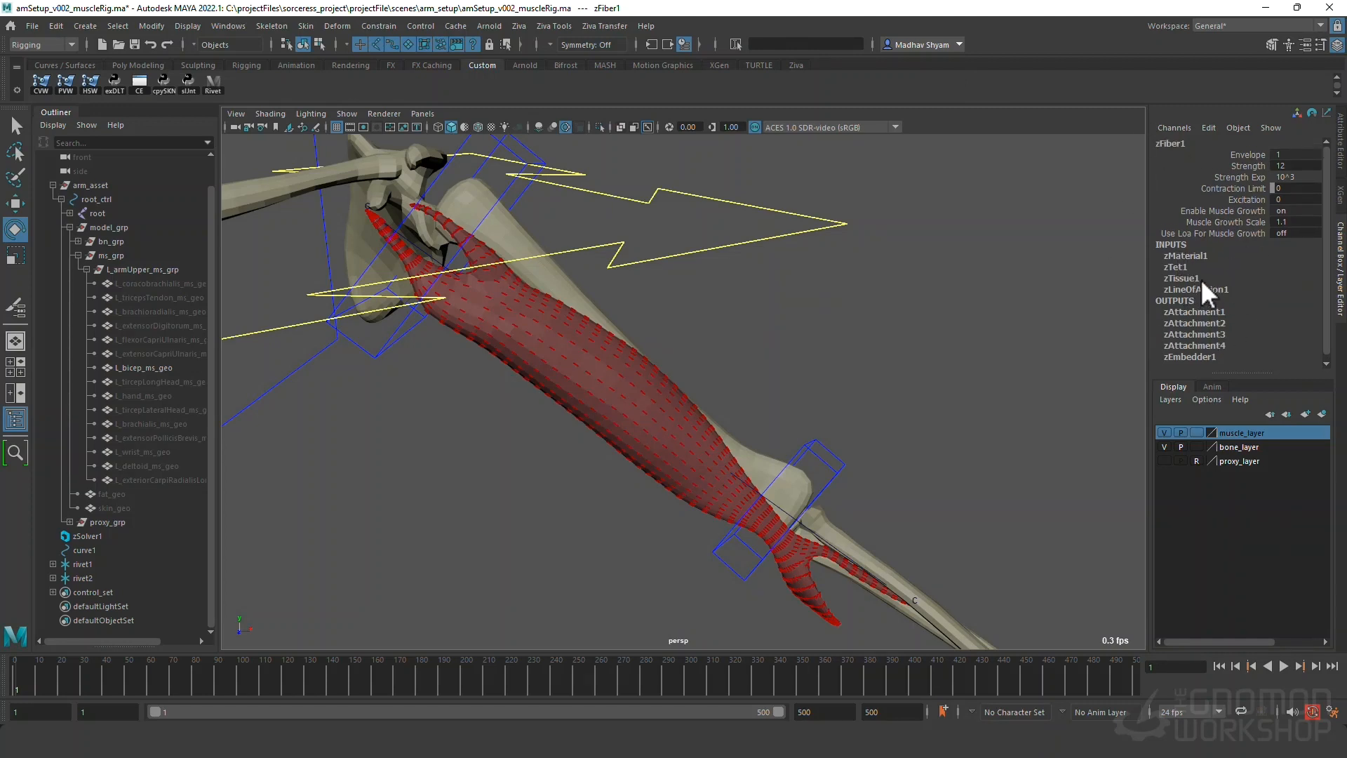
left_click(1205, 288)
left_click_drag(1239, 297, 1240, 344)
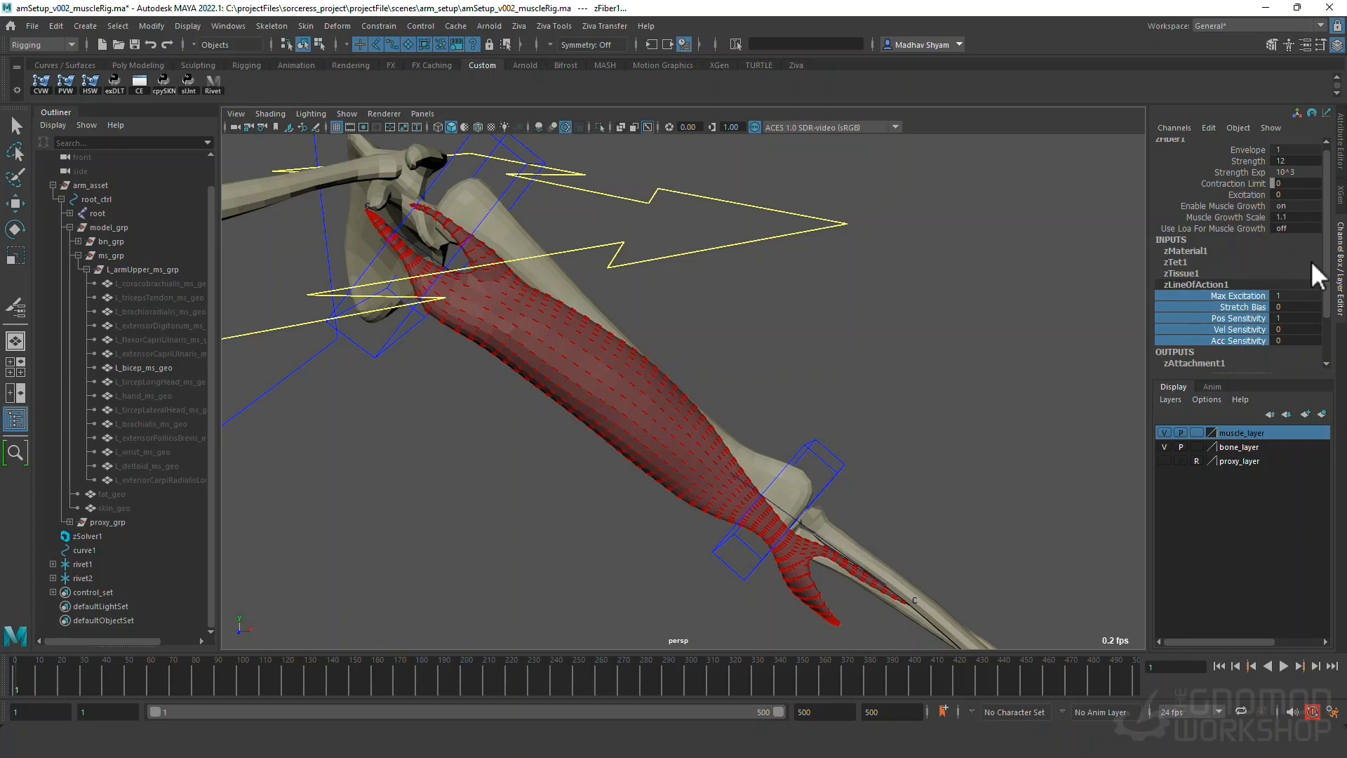
left_click(1291, 227)
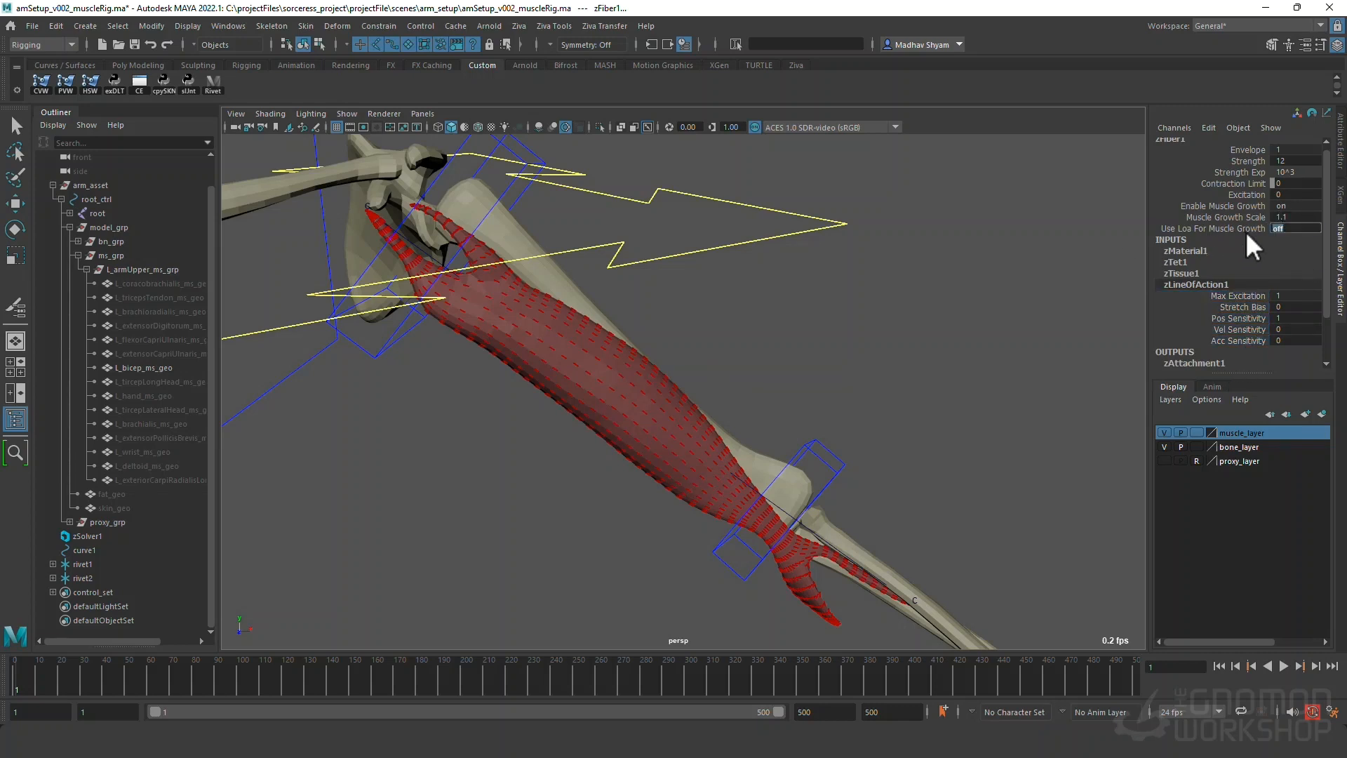
key("Return")
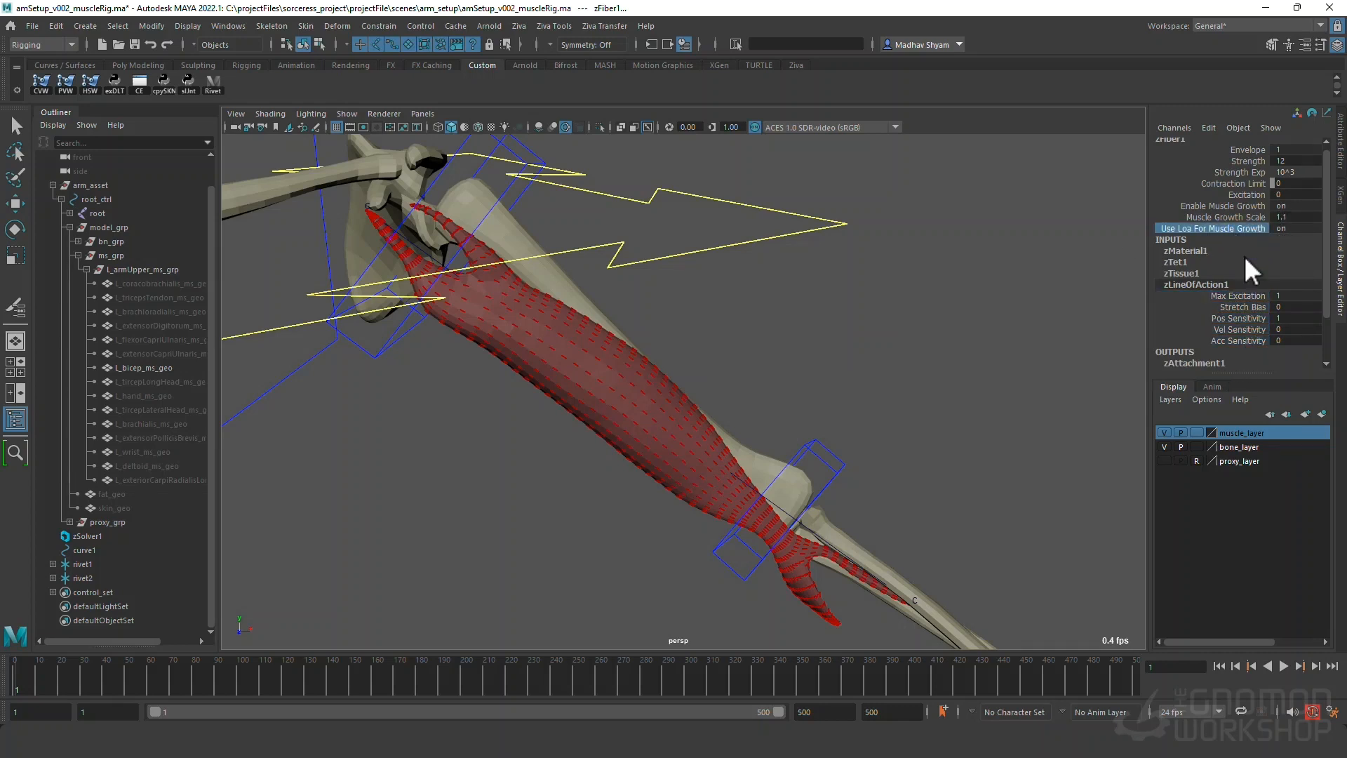
Examine the line-of-action's Pos Sensitivity attribute and select the zLineOfAction1 node by name.
left_click(1250, 326)
left_click(1247, 318)
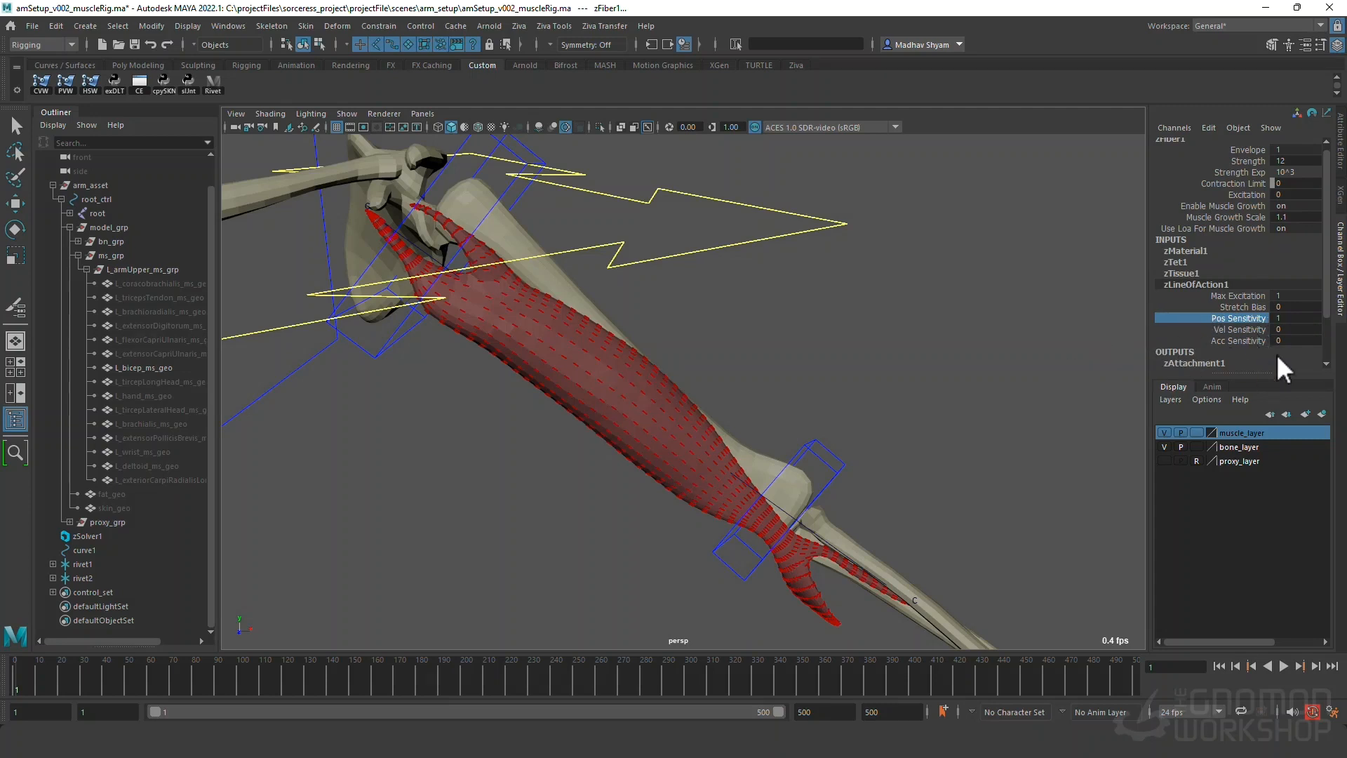
left_click(1206, 282)
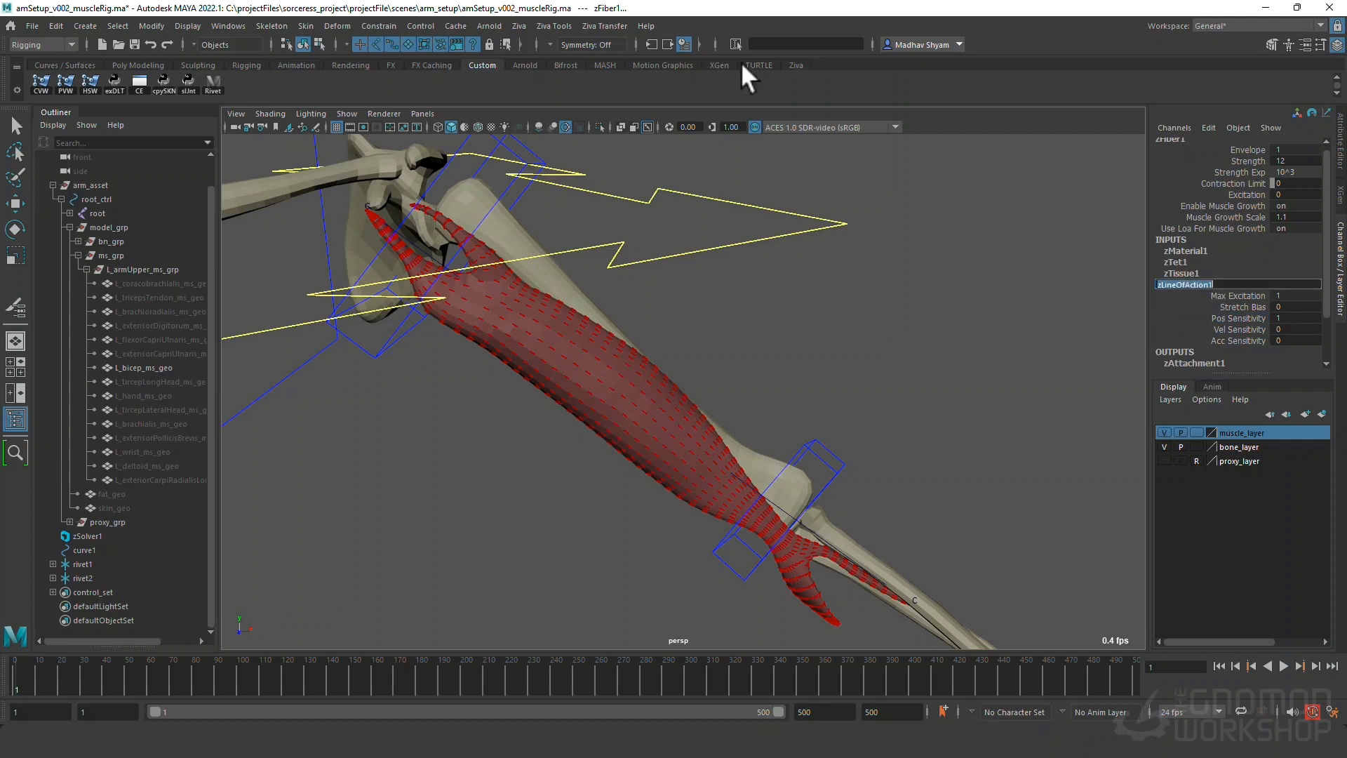
left_click(808, 44)
type("zLineOfAction1")
key("Return")
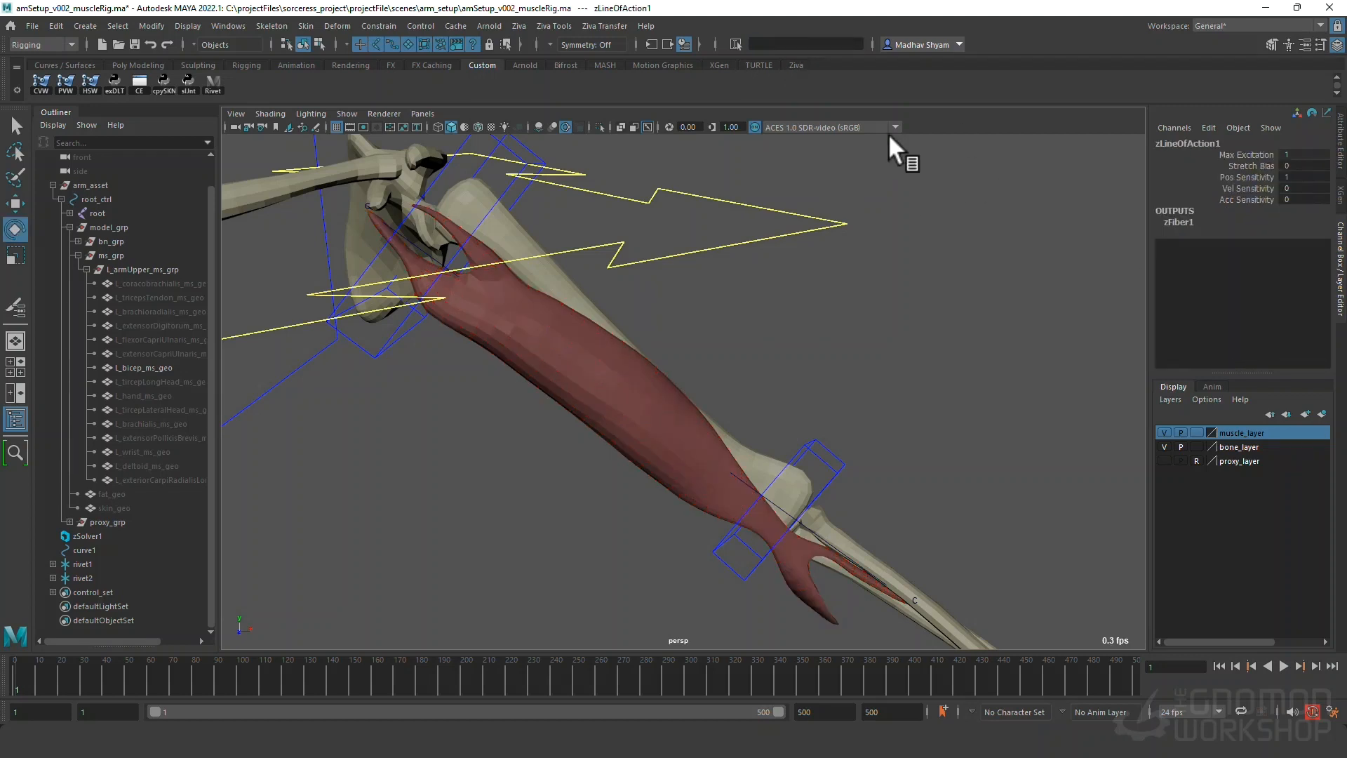
Play the simulation to check the bicep's contraction during the elbow bend, inspect the mesh, and return to frame 1.
left_click(1279, 664)
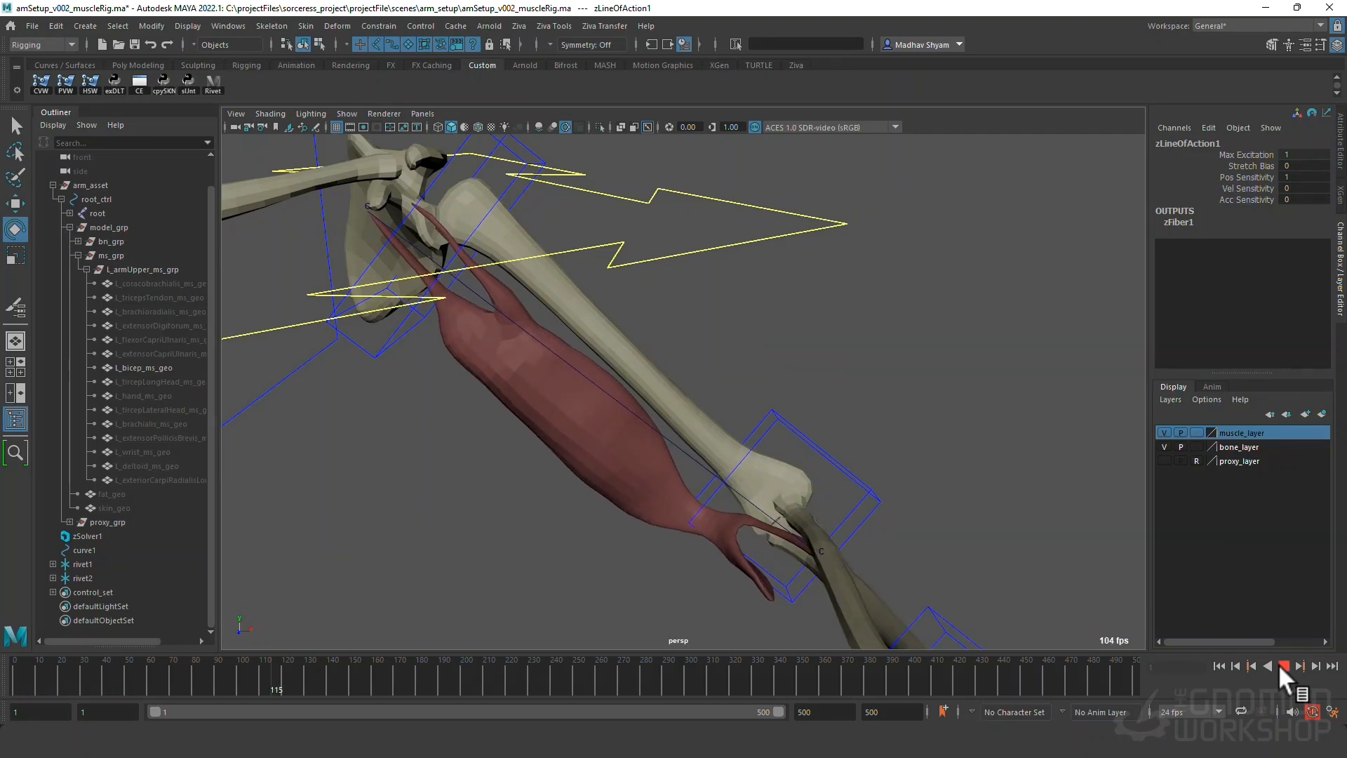
left_click(1280, 665)
left_click(548, 446)
scroll(632, 453, "up", 2)
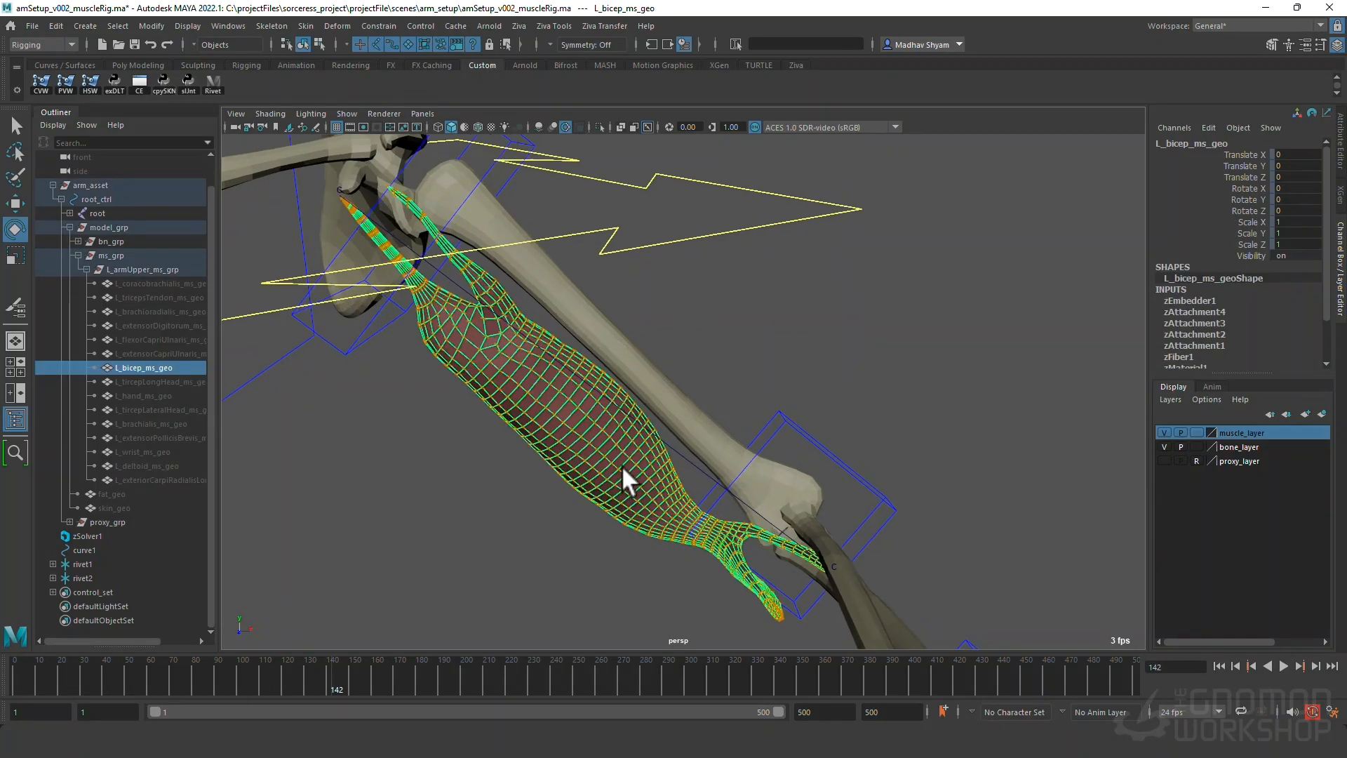
left_click(577, 552)
left_click(547, 452)
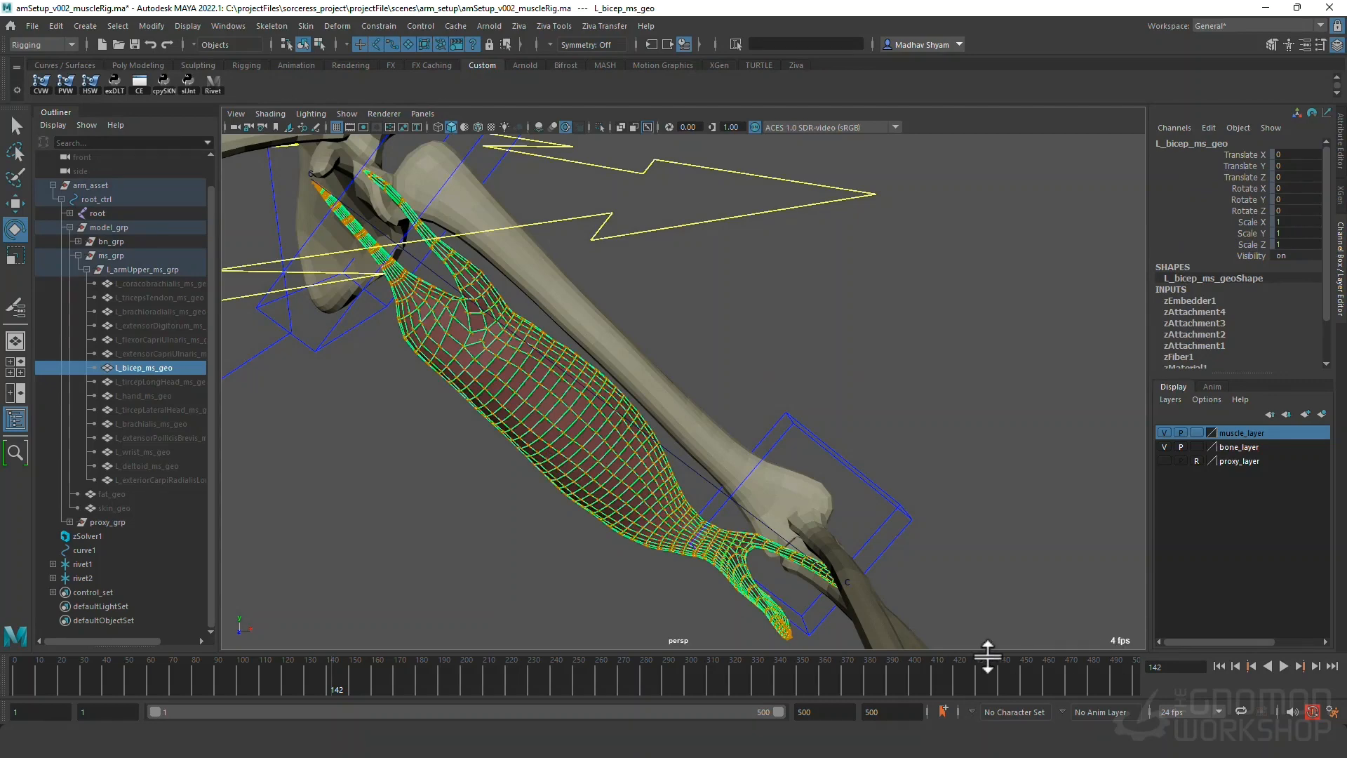
left_click(1223, 664)
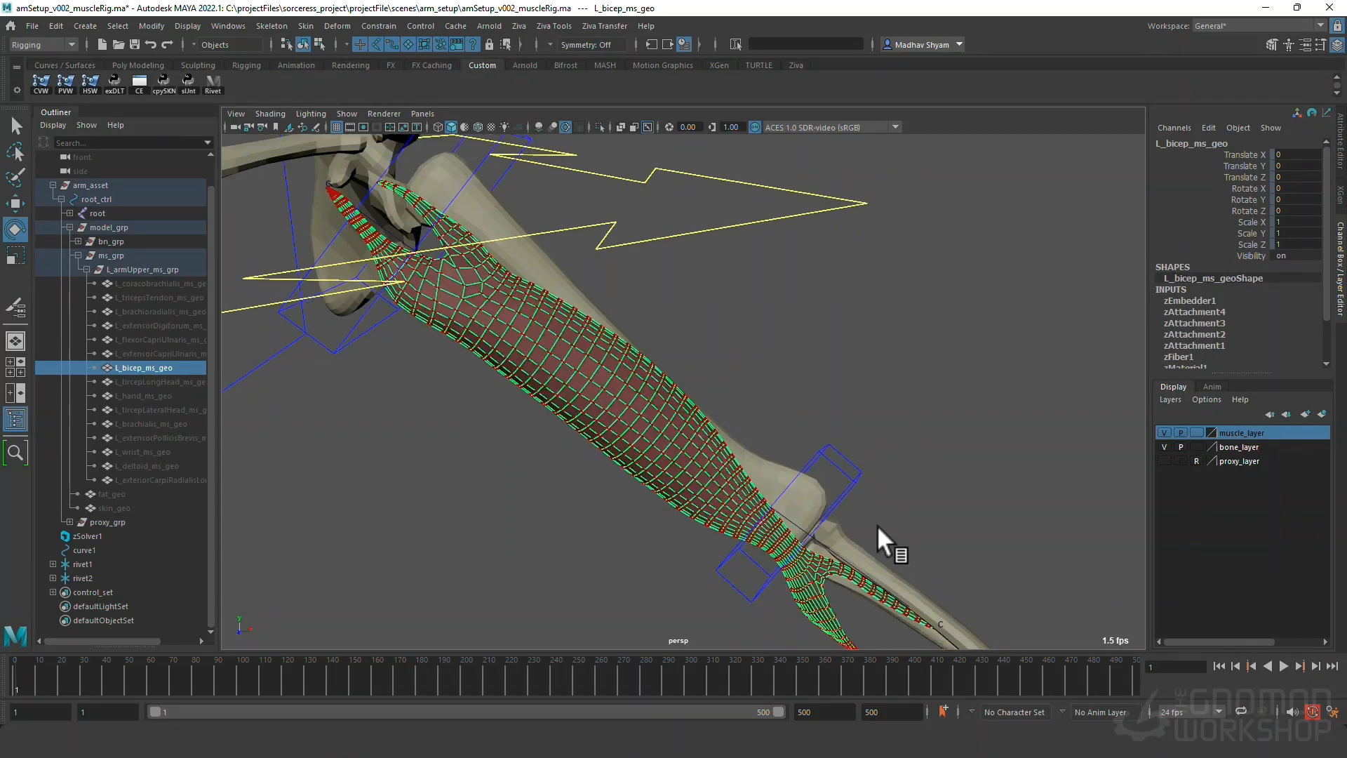
Select zSolver1 and add a Simulation RAM Cache to it.
scroll(589, 292, "down", 10)
left_click(589, 588)
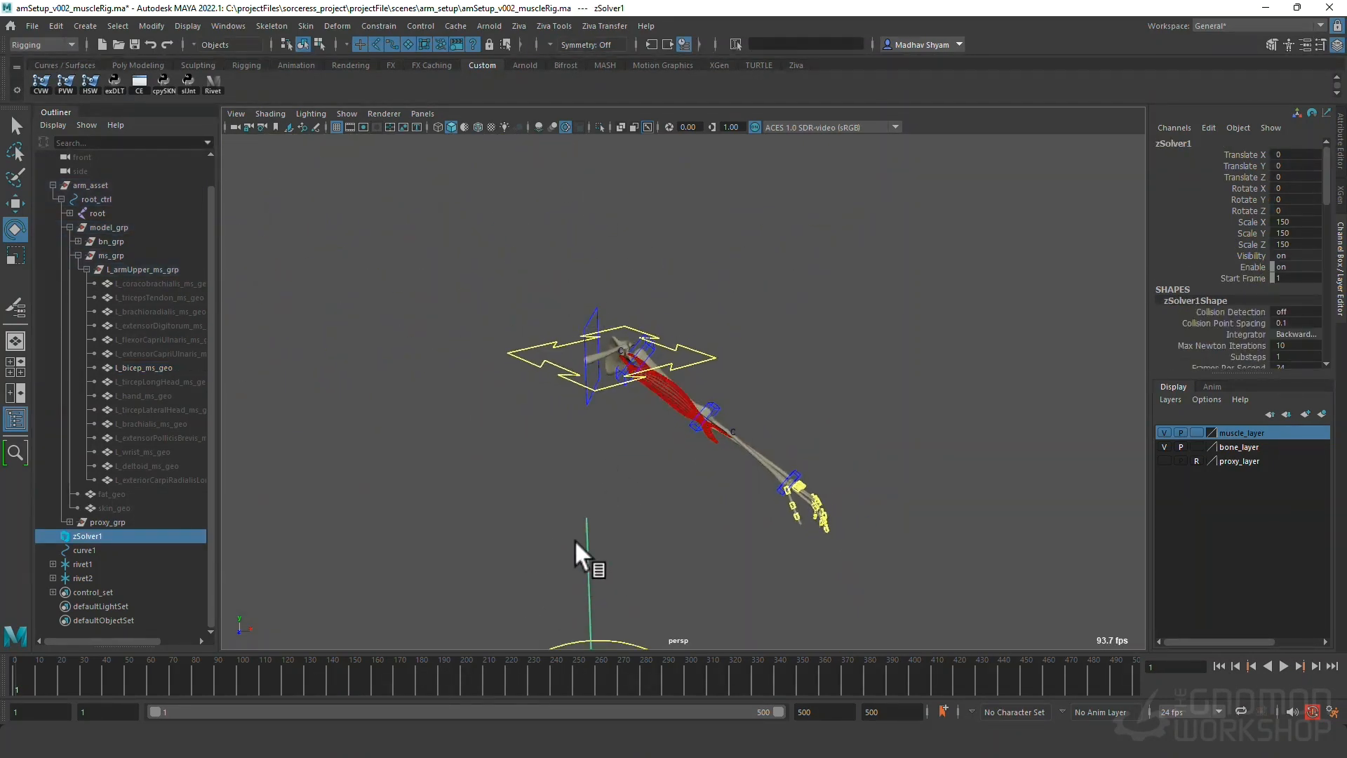
key("w")
left_click(522, 24)
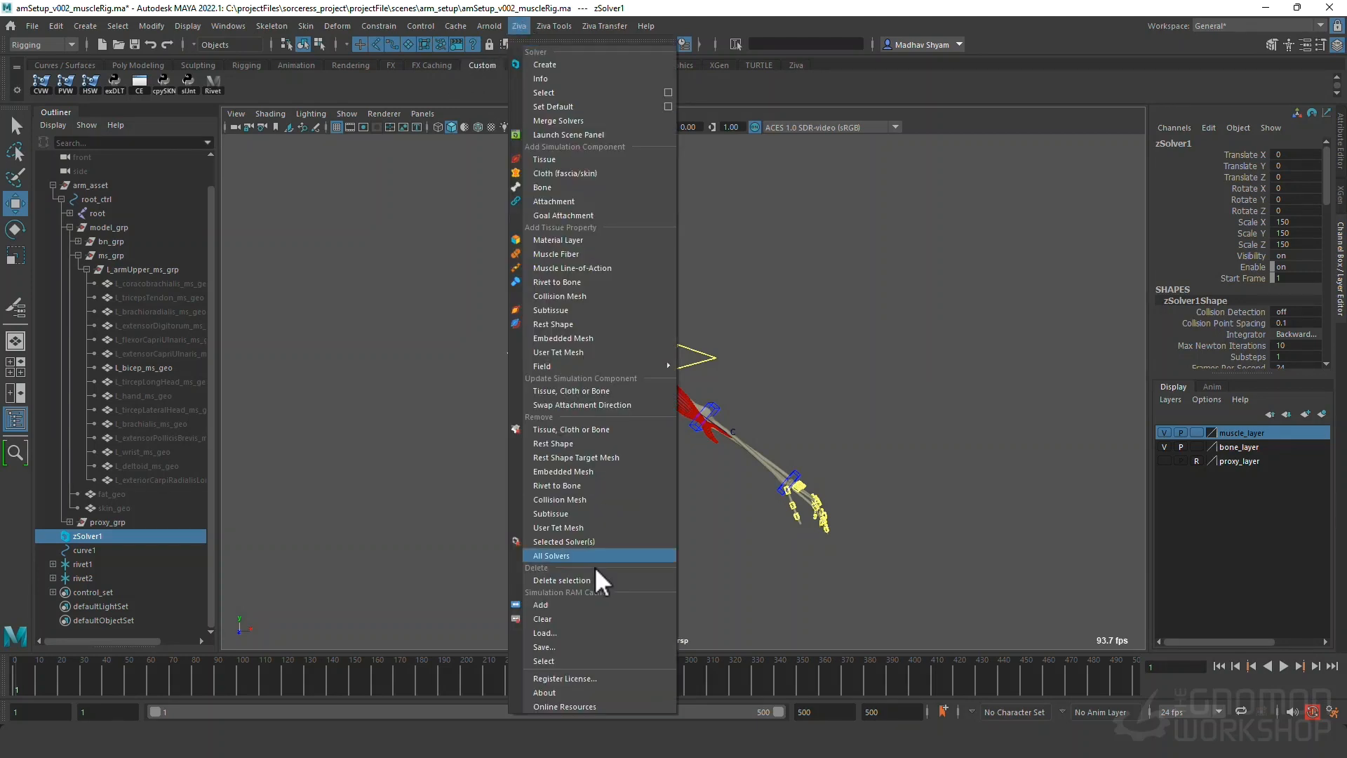
left_click(549, 604)
scroll(596, 583, "up", 10)
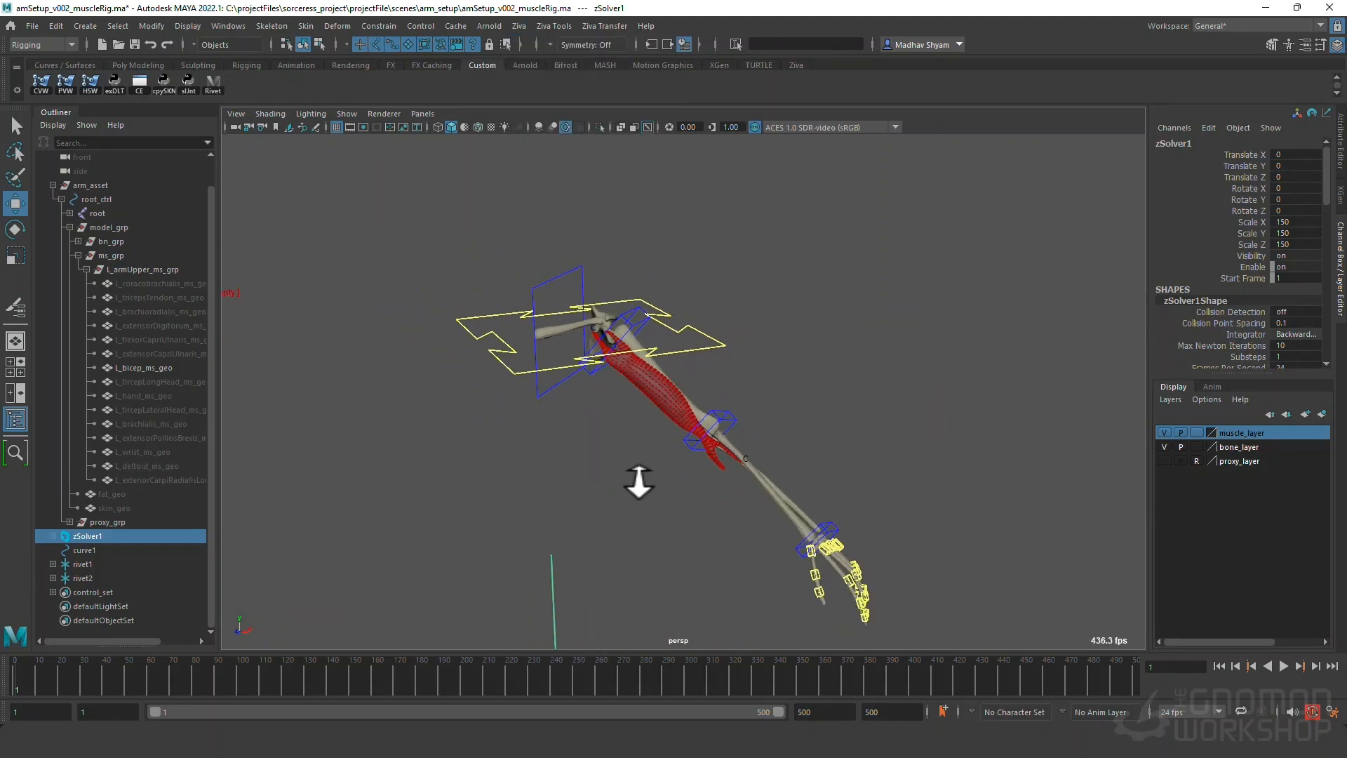
scroll(639, 481, "up", 5)
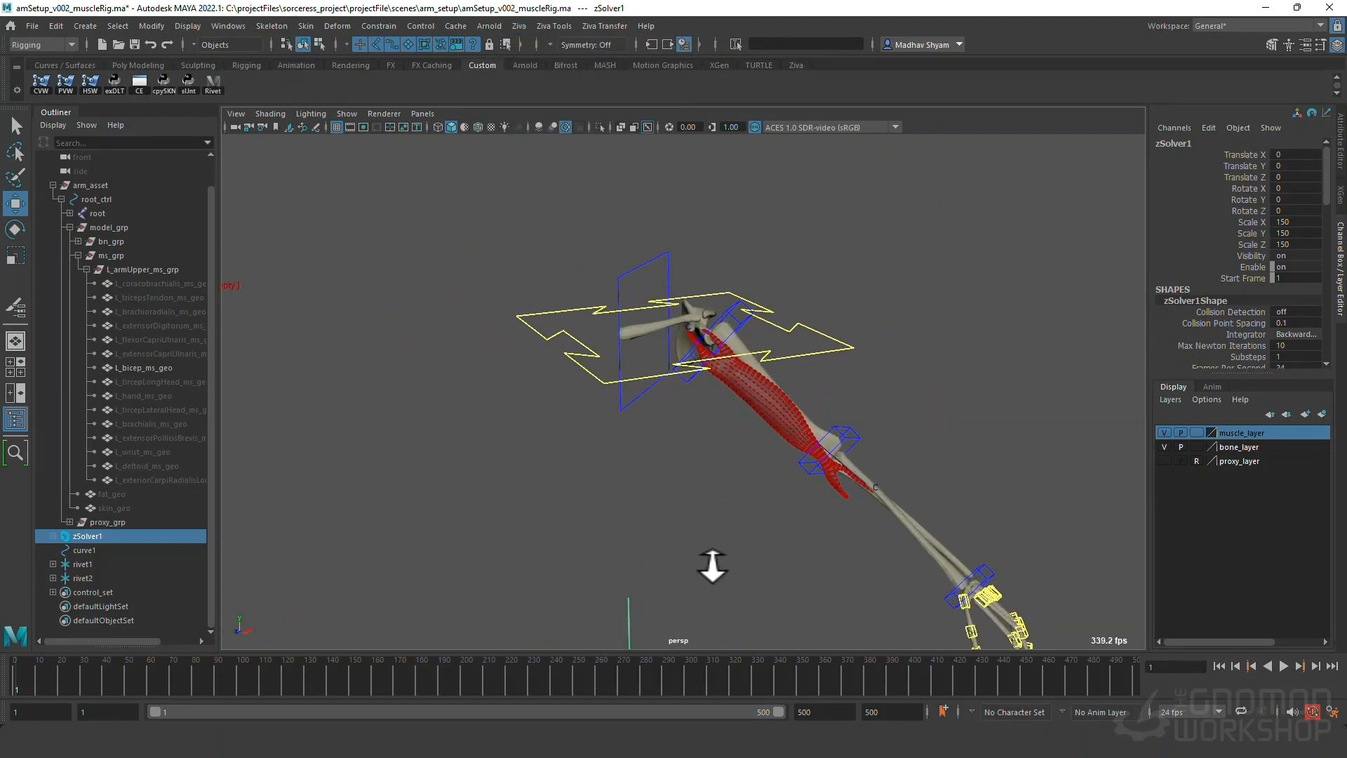
Play the simulation into the cache, stop around frame 52, and examine the contracted bicep from several angles.
left_click(1284, 665)
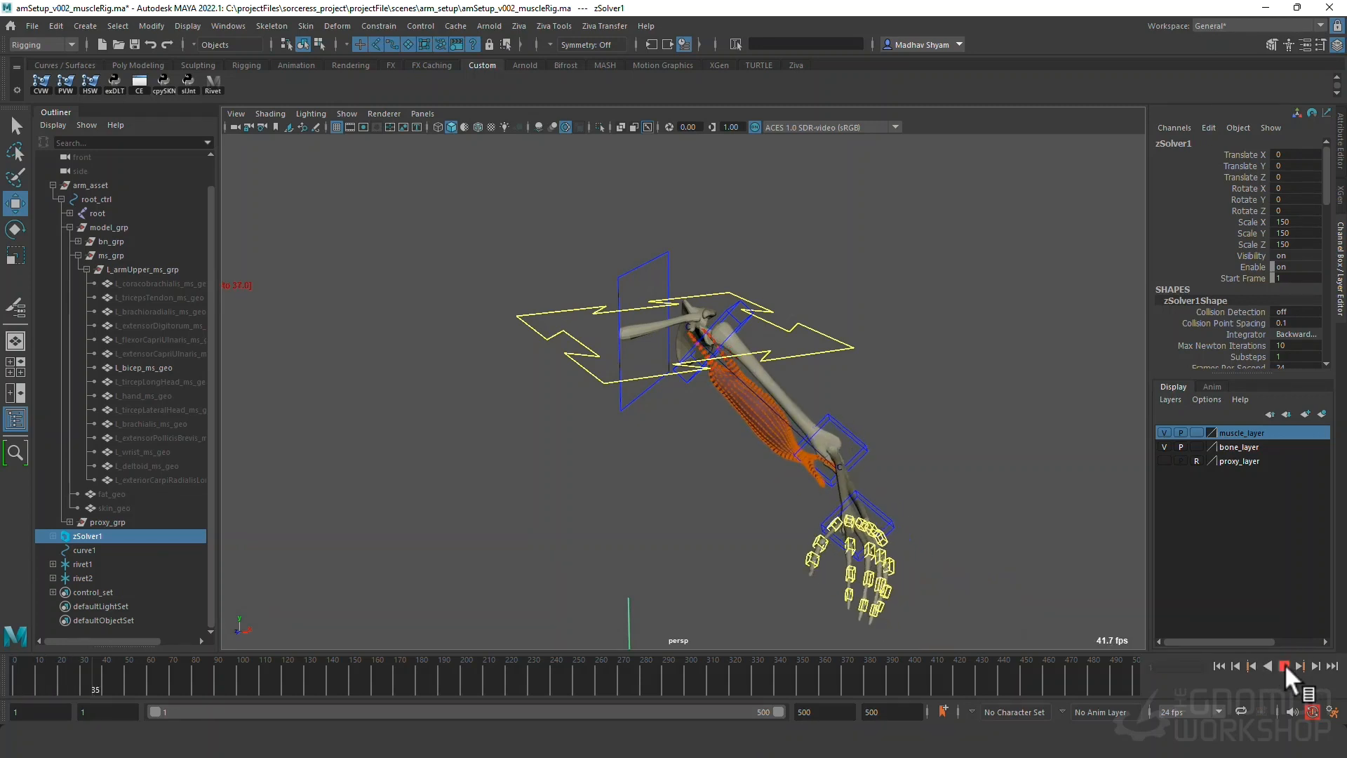
mouse_move(97, 679)
left_mouse_down()
mouse_move(55, 673)
mouse_move(101, 678)
left_mouse_up()
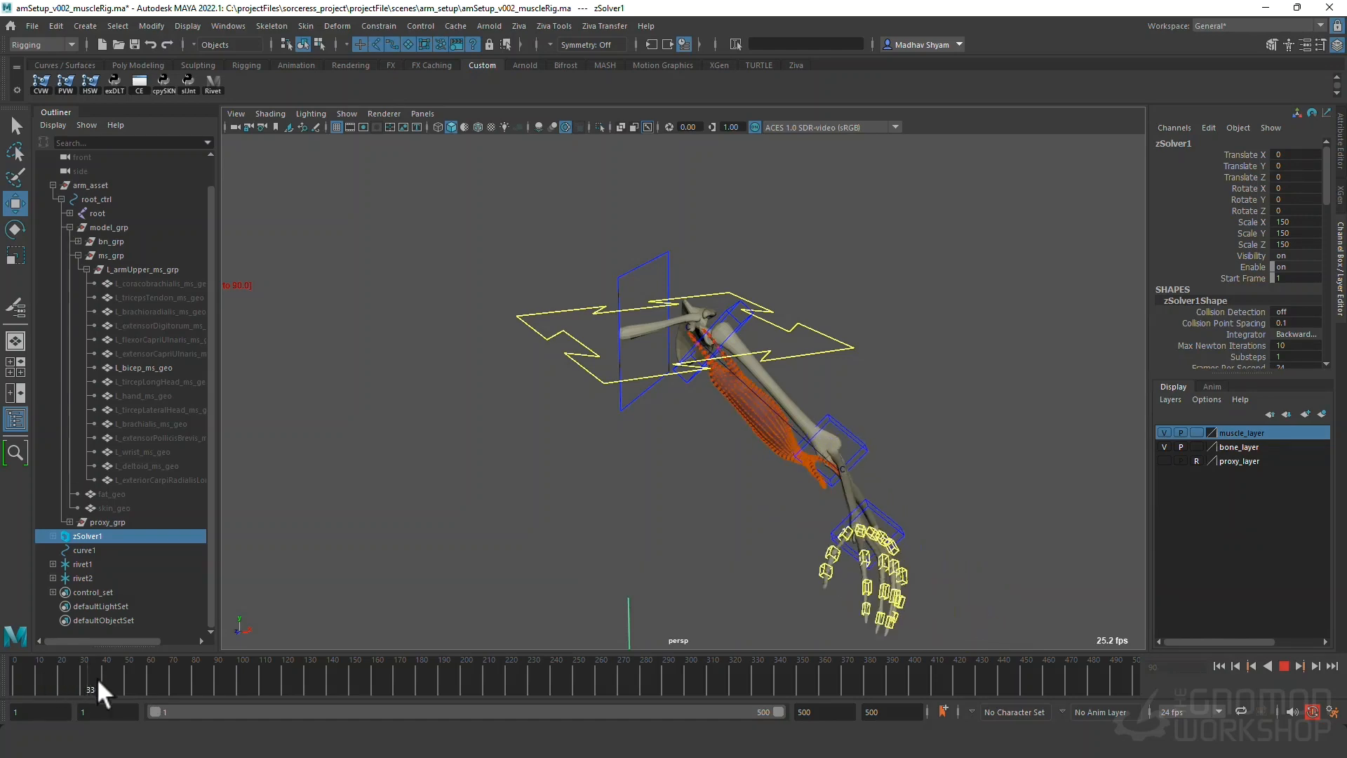
key("Escape")
right_click_drag(329, 616, 826, 610, "alt")
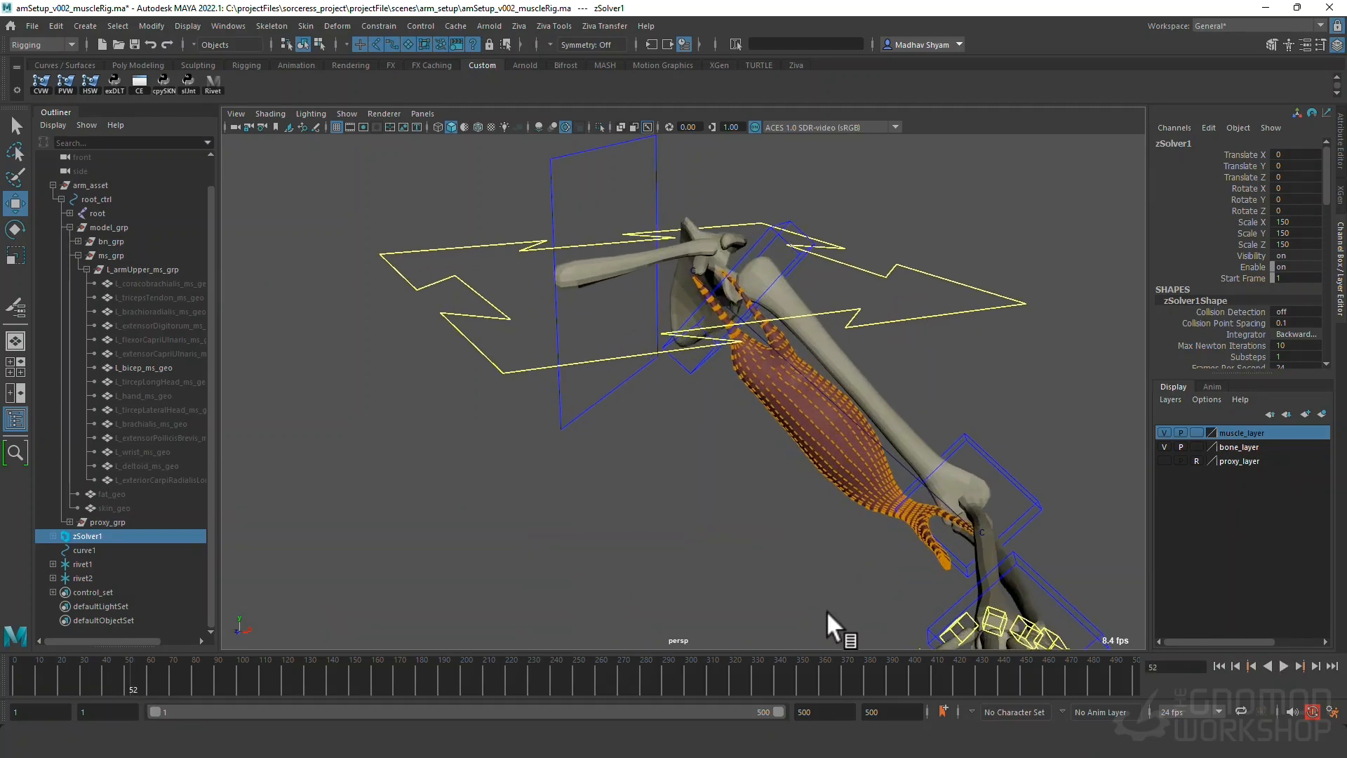
left_click_drag(827, 610, 625, 424, "alt")
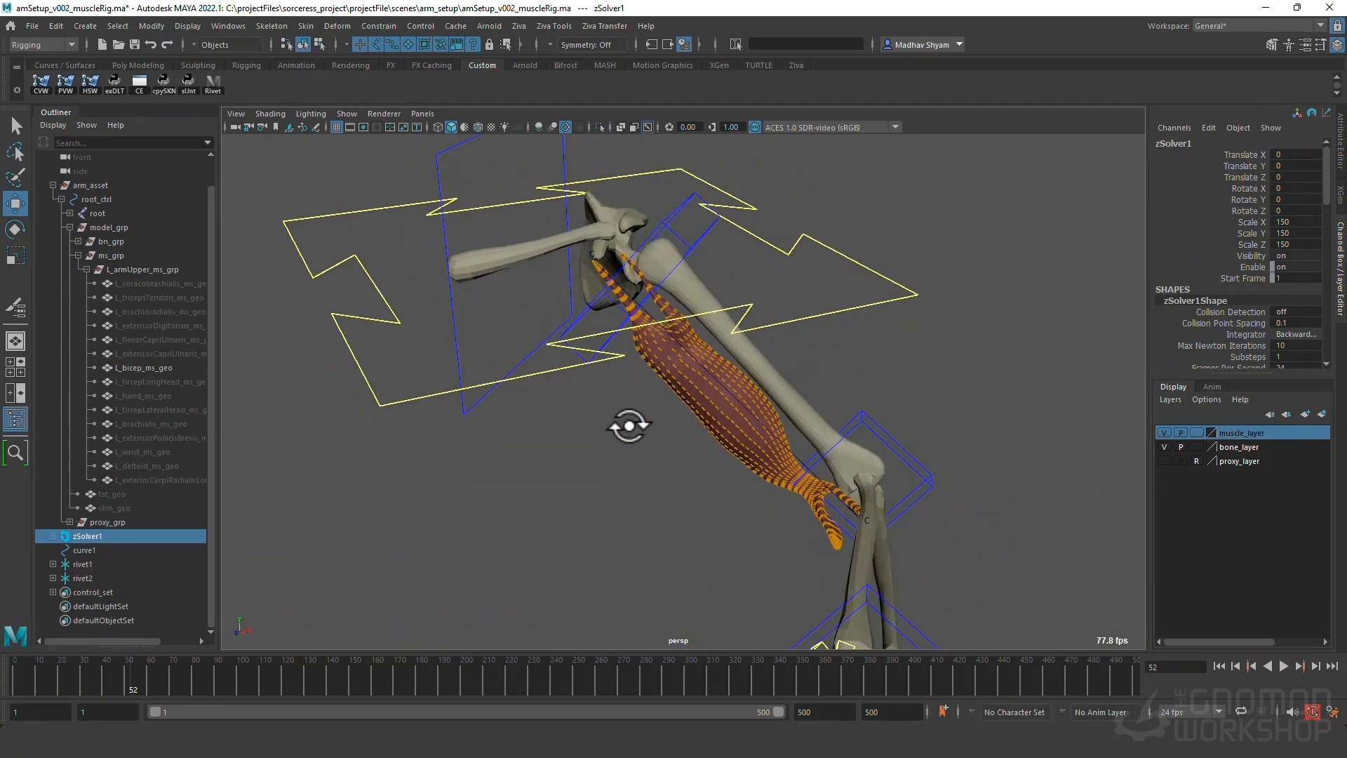
left_click_drag(856, 511, 829, 445, "alt")
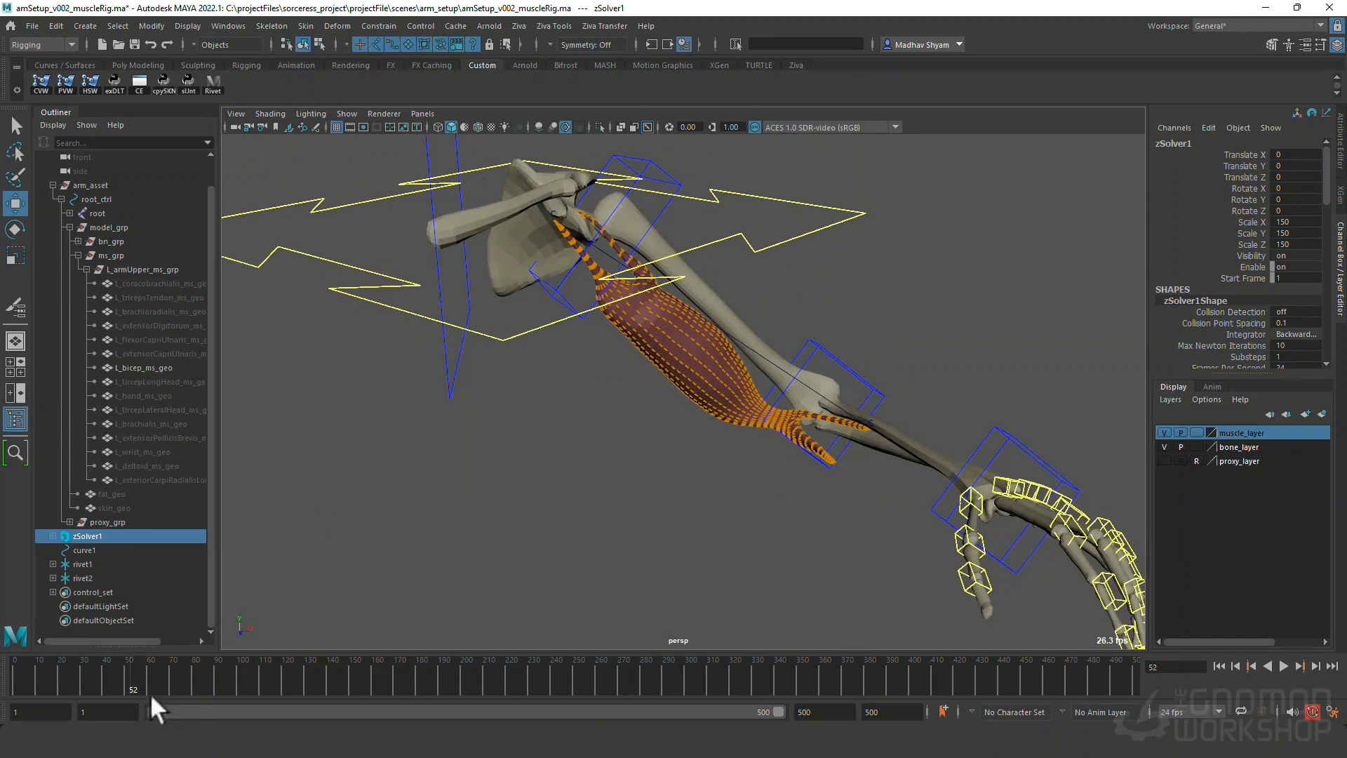
Key L_wrist_fk_ctrl unrotated at frame 50 and with Rotate X at about -104.78 at frame 100.
left_click_drag(150, 693, 128, 663)
left_click_drag(1019, 437, 1020, 439)
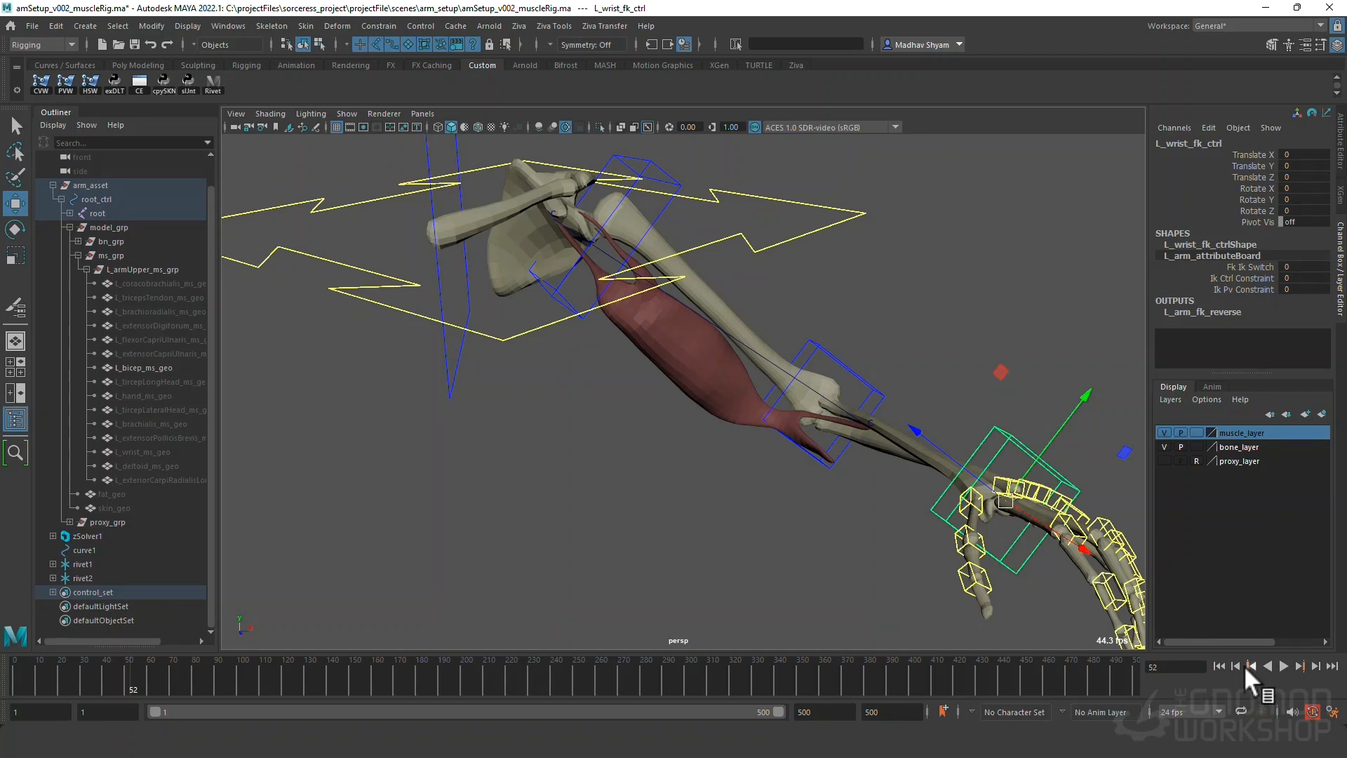
left_click(835, 368)
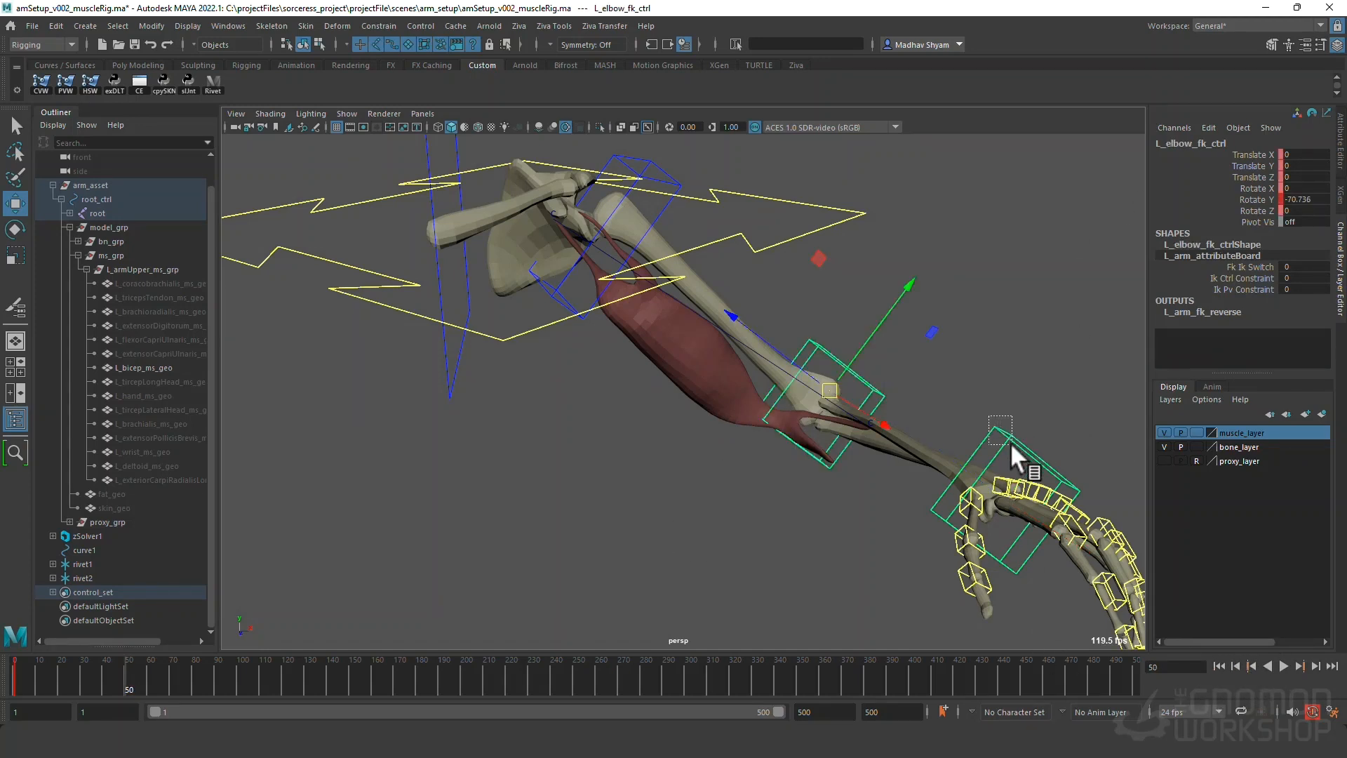
left_click_drag(1012, 444, 1012, 445)
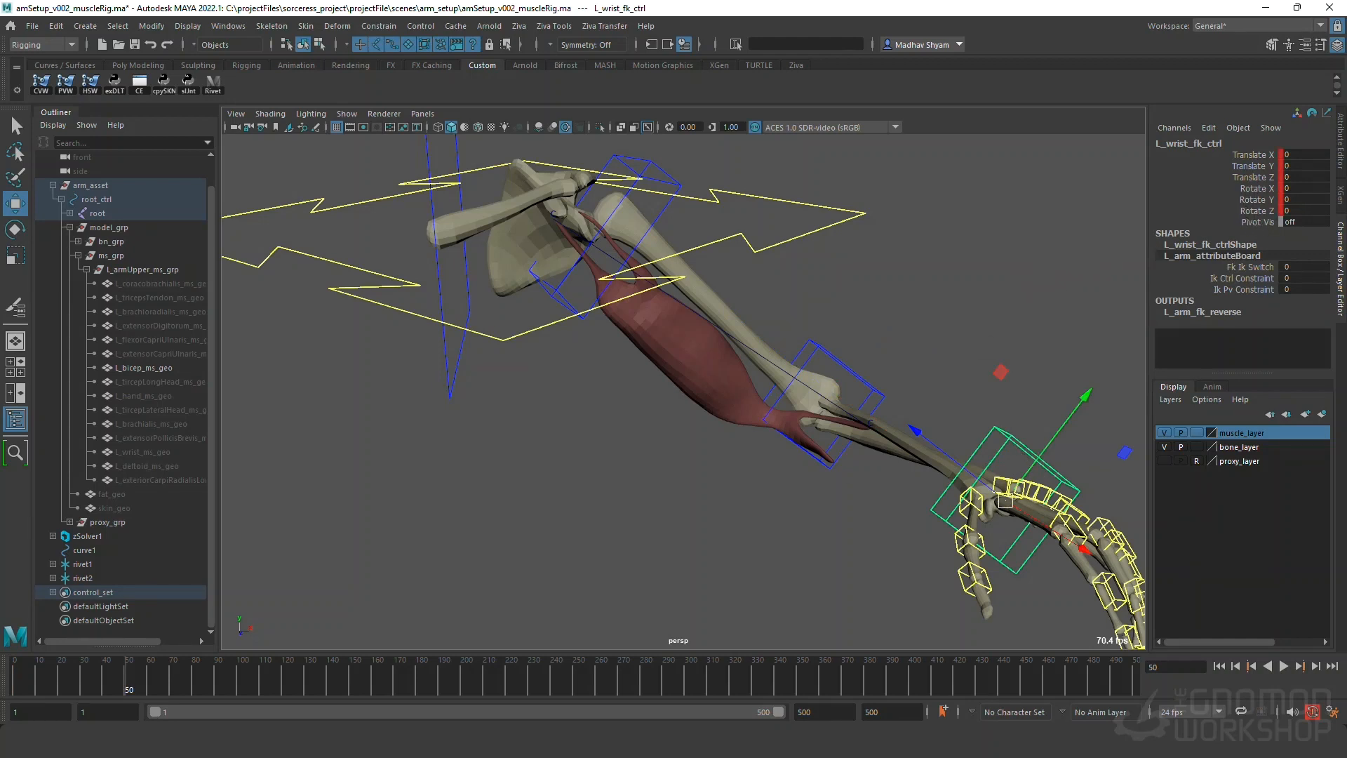
left_click(240, 677)
key("e")
left_click_drag(883, 494, 1063, 330)
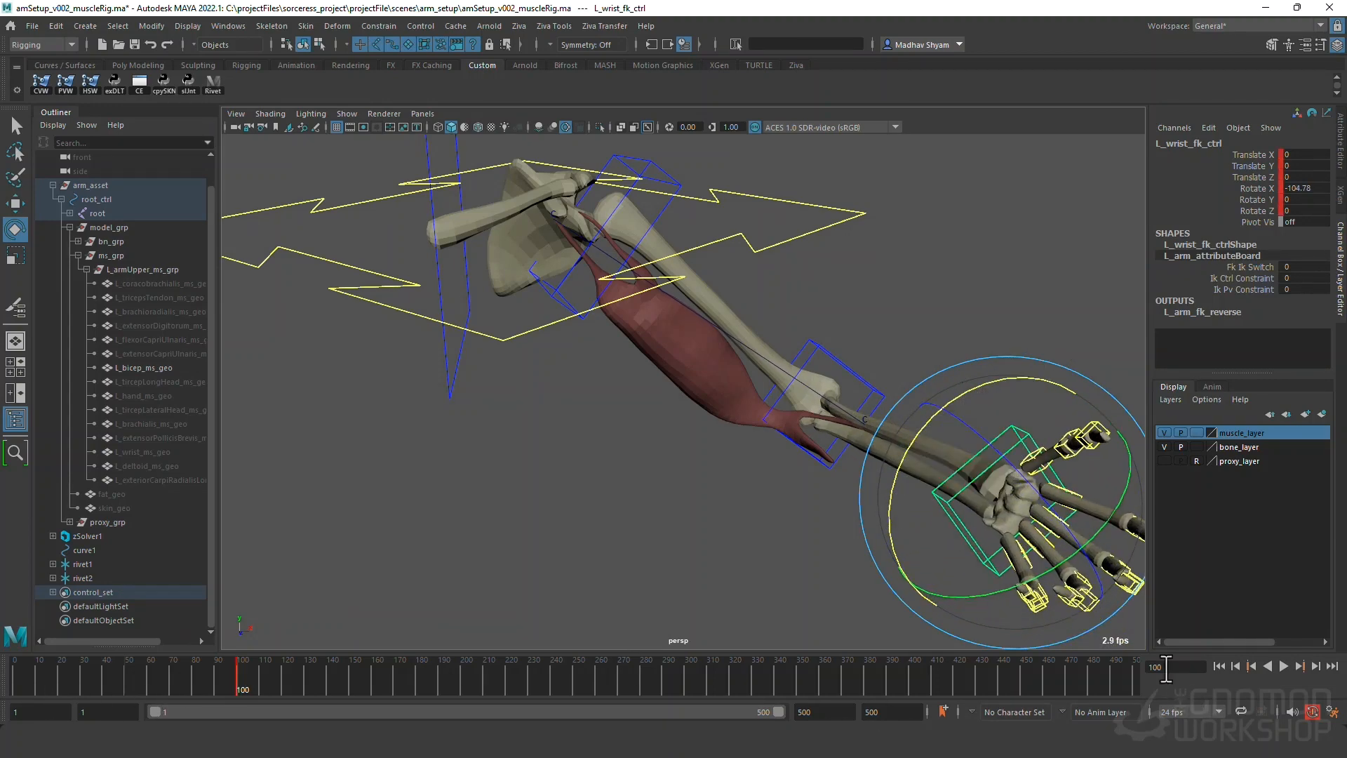
Return to frame 1 and clear the Simulation RAM Cache.
left_click(1218, 667)
left_click(520, 26)
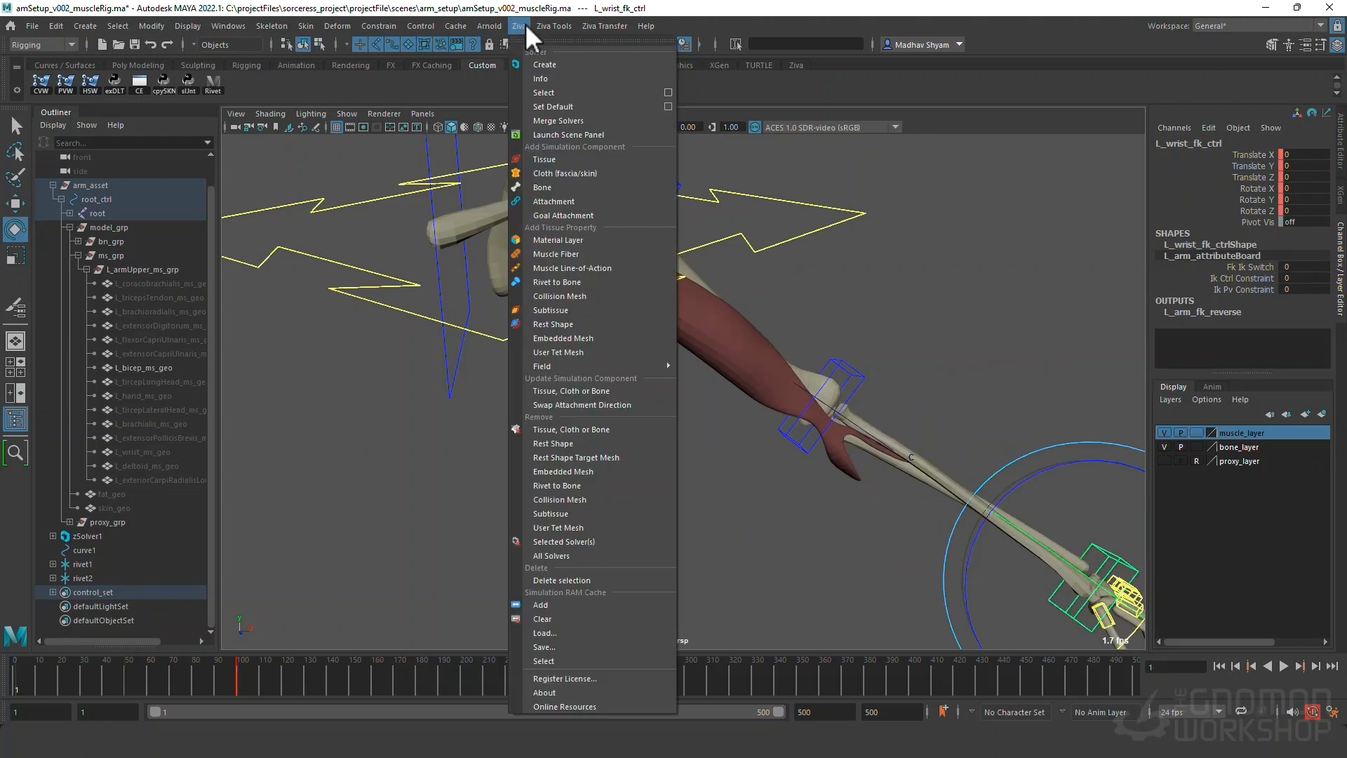
left_click(557, 619)
left_click_drag(654, 420, 674, 481, "alt")
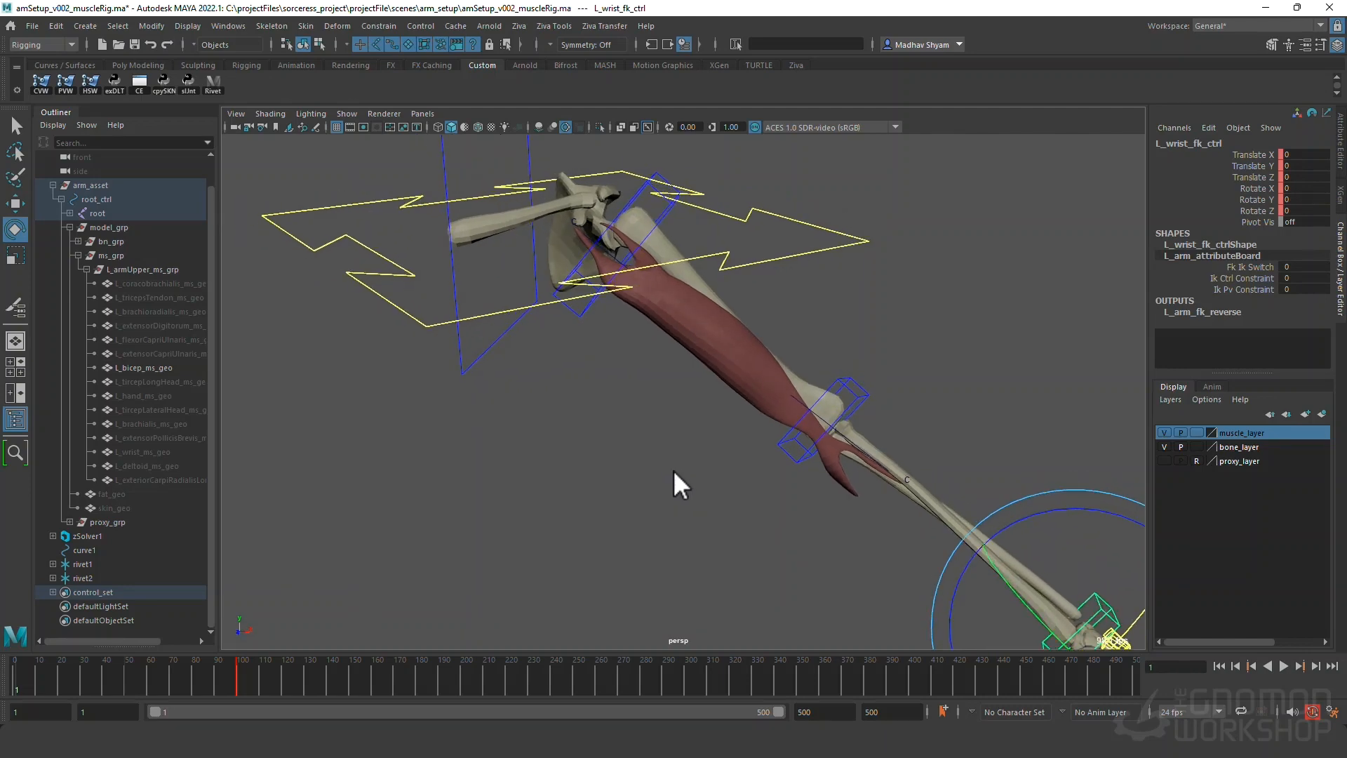
Play the simulation through the wrist twist to about frame 145 and inspect the bicep mesh.
left_click(1284, 665)
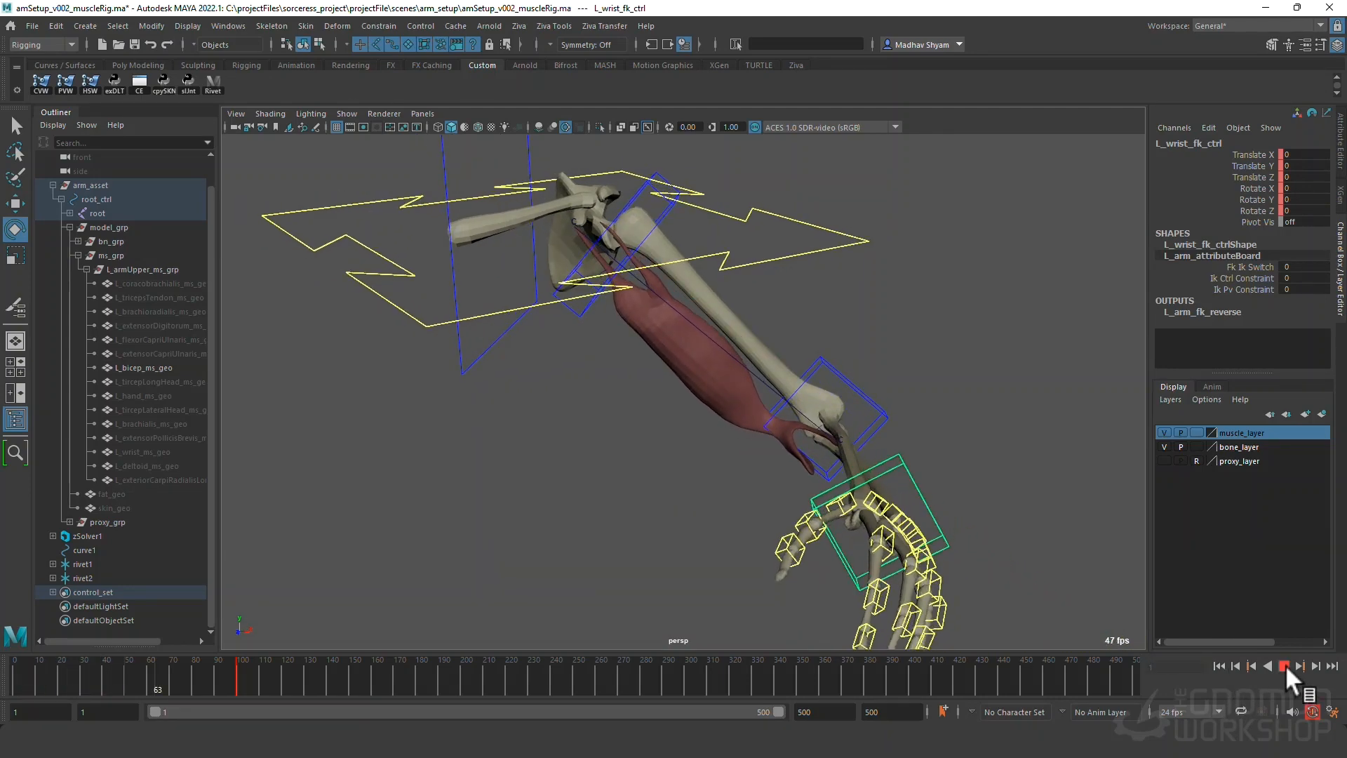
left_click(1286, 664)
left_click(667, 343)
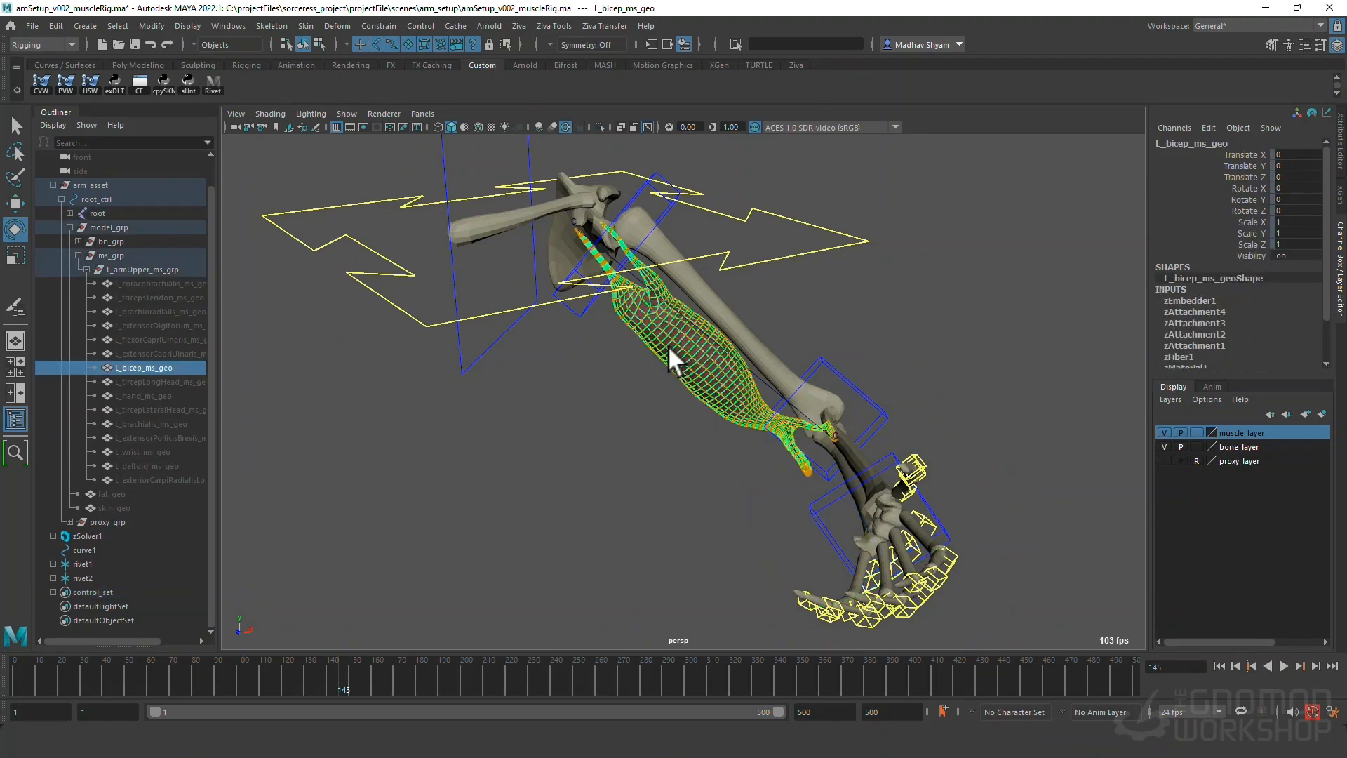
right_click_drag(643, 452, 666, 570, "alt")
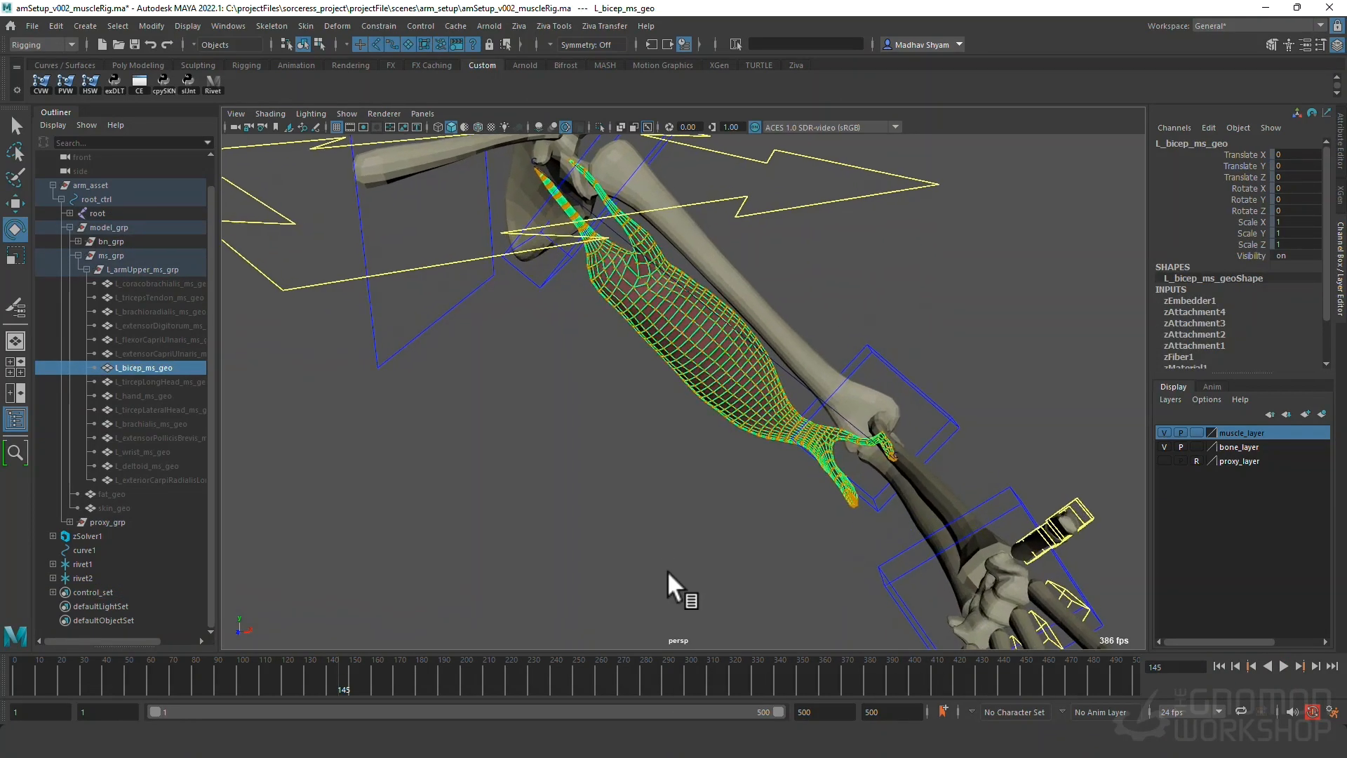
Replay and scrub the cached simulation from frame 1 to about frame 65, examining how the bicep's lower tendons deform.
key("alt+v")
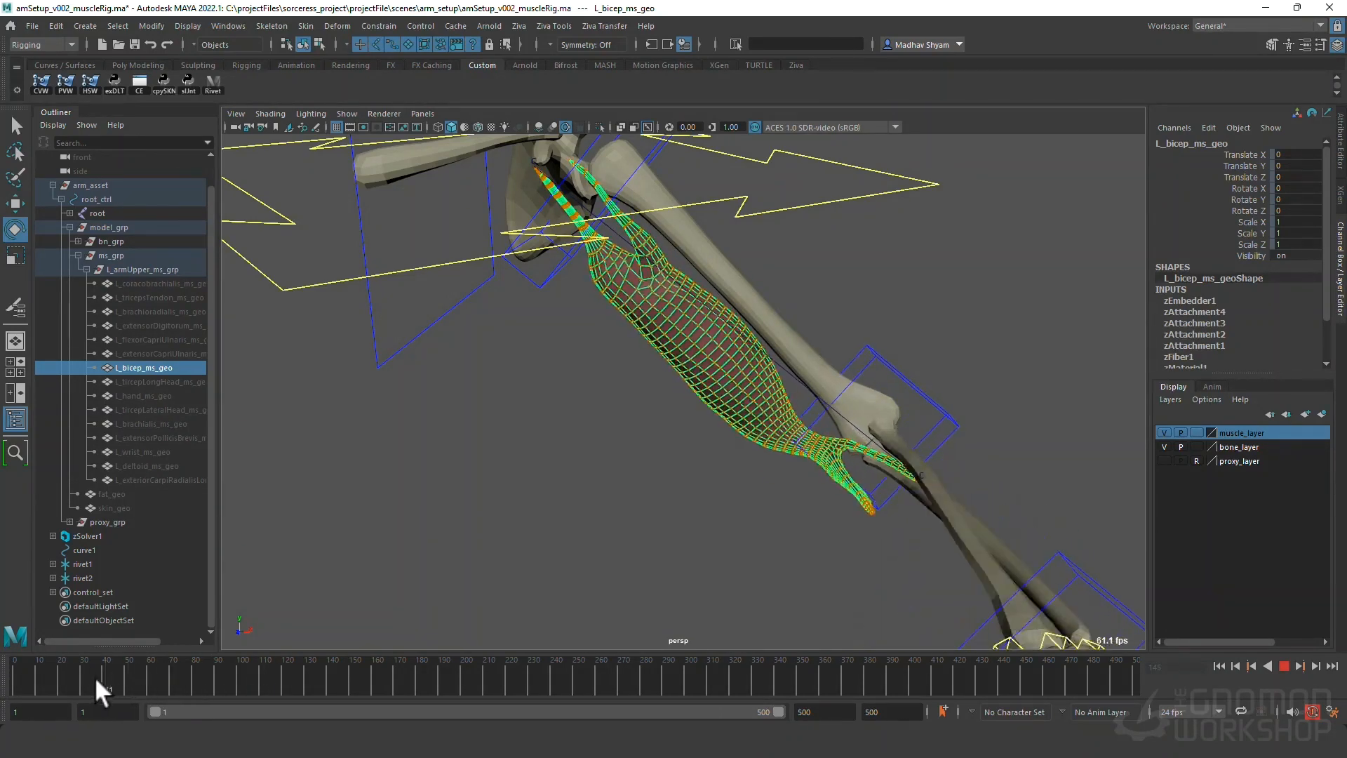
left_click_drag(123, 682, 1, 667)
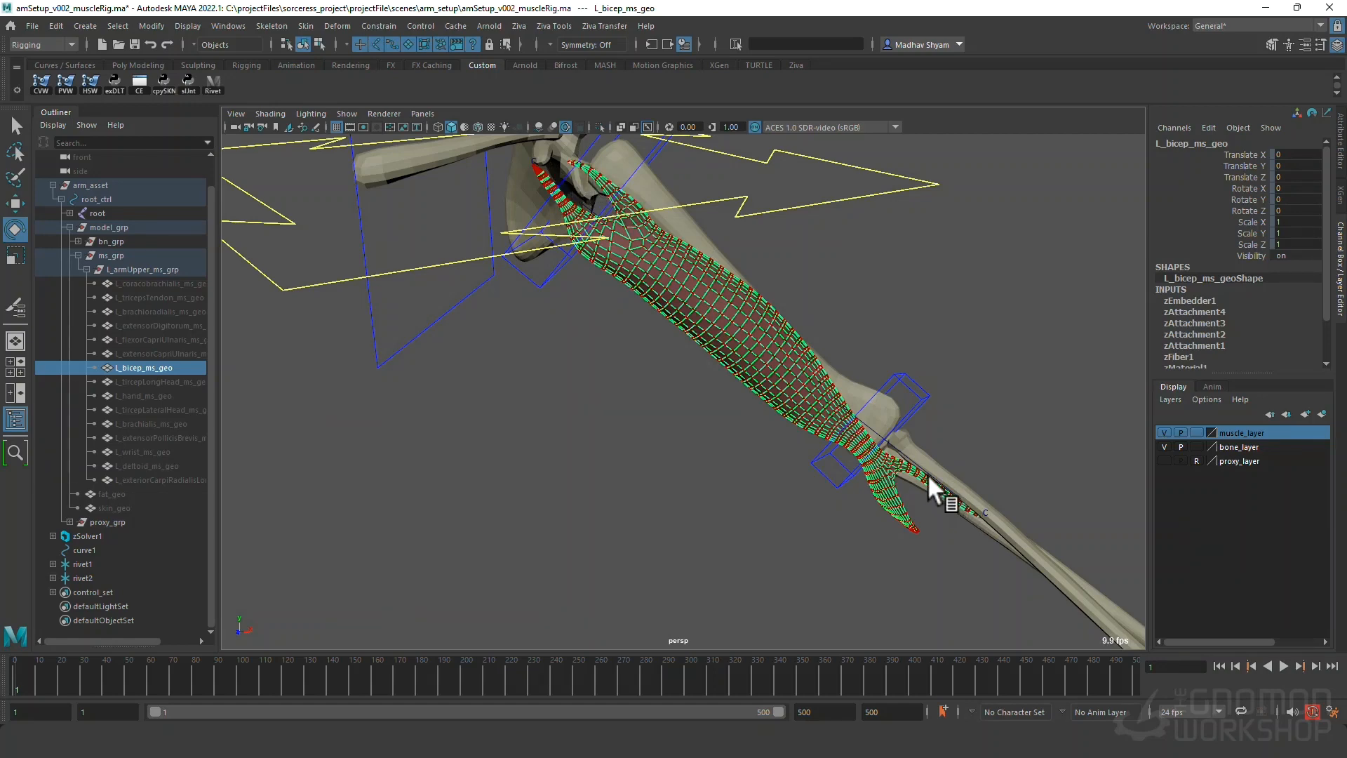
key("alt+v")
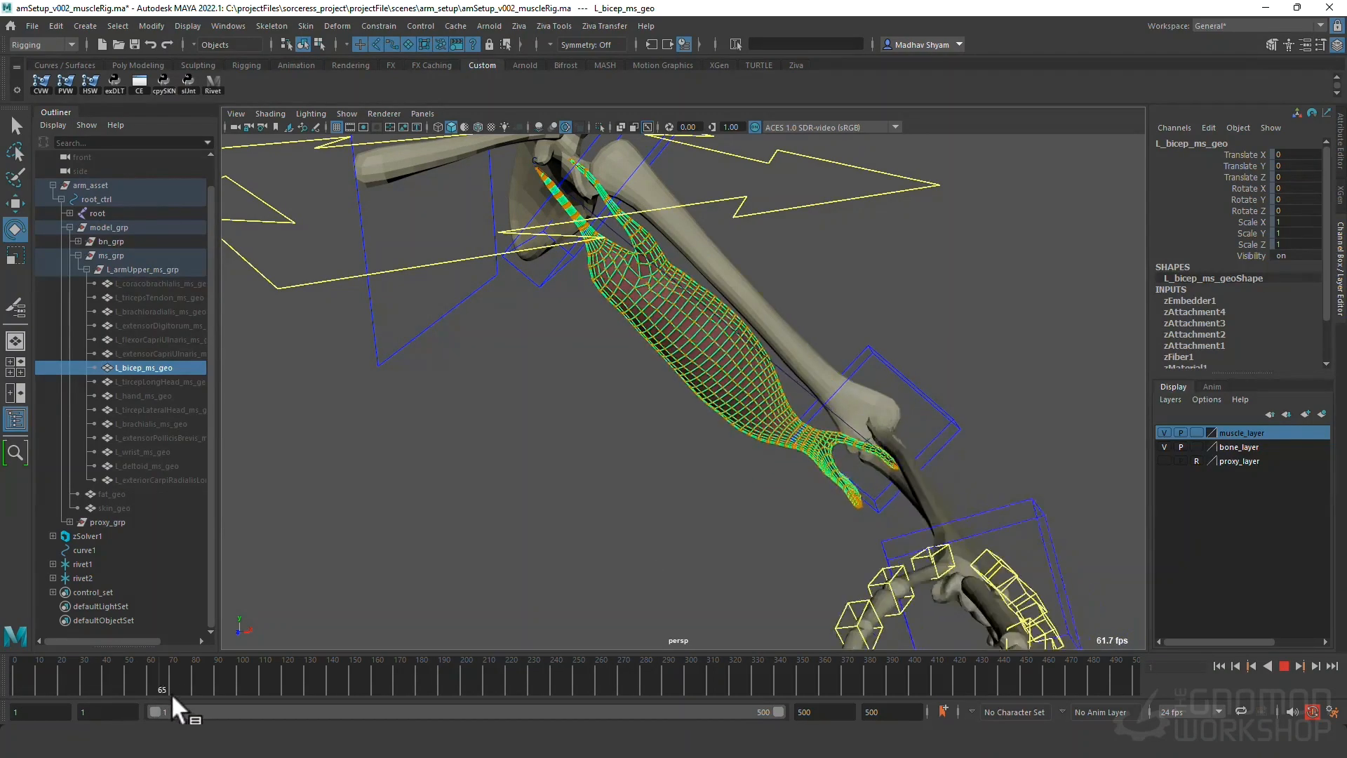
mouse_move(170, 692)
left_mouse_down()
mouse_move(2, 684)
mouse_move(156, 684)
mouse_move(50, 677)
left_mouse_up()
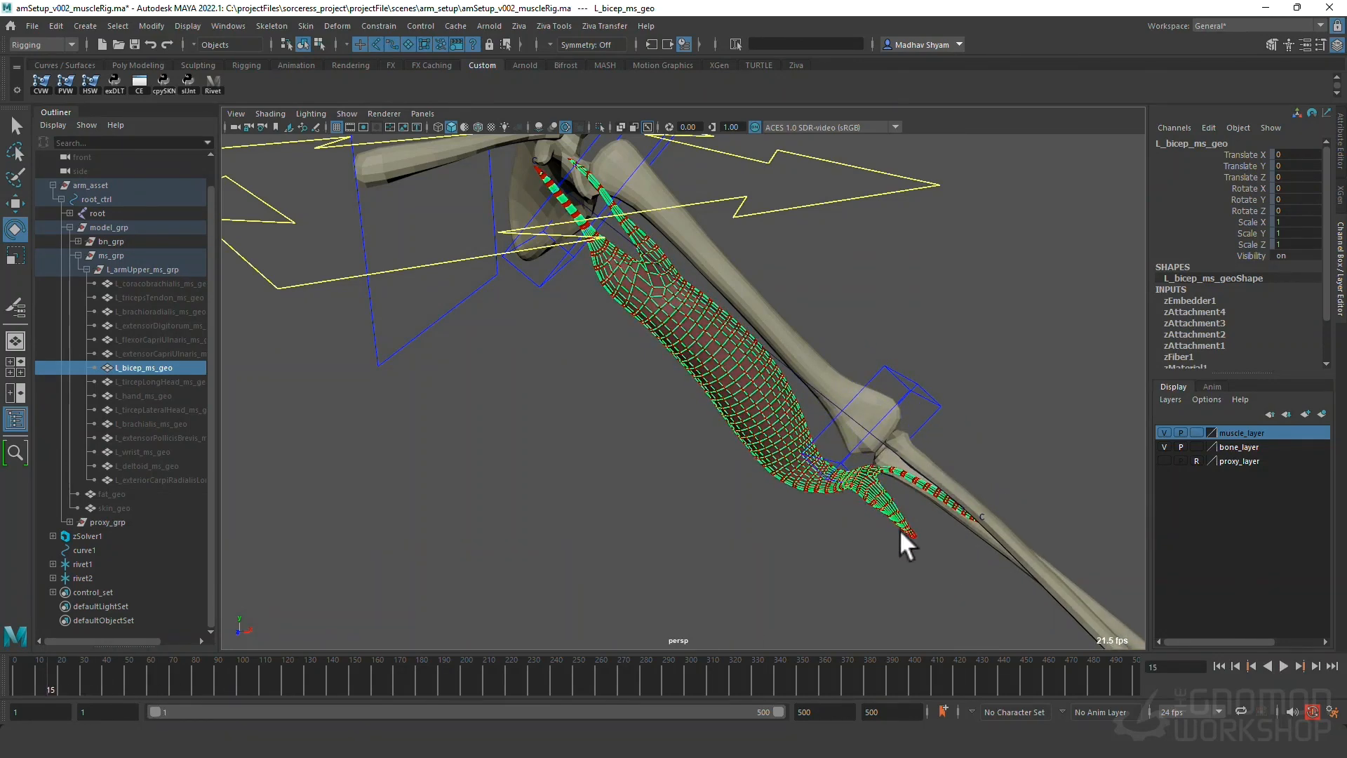
left_click(893, 503)
left_click(784, 474)
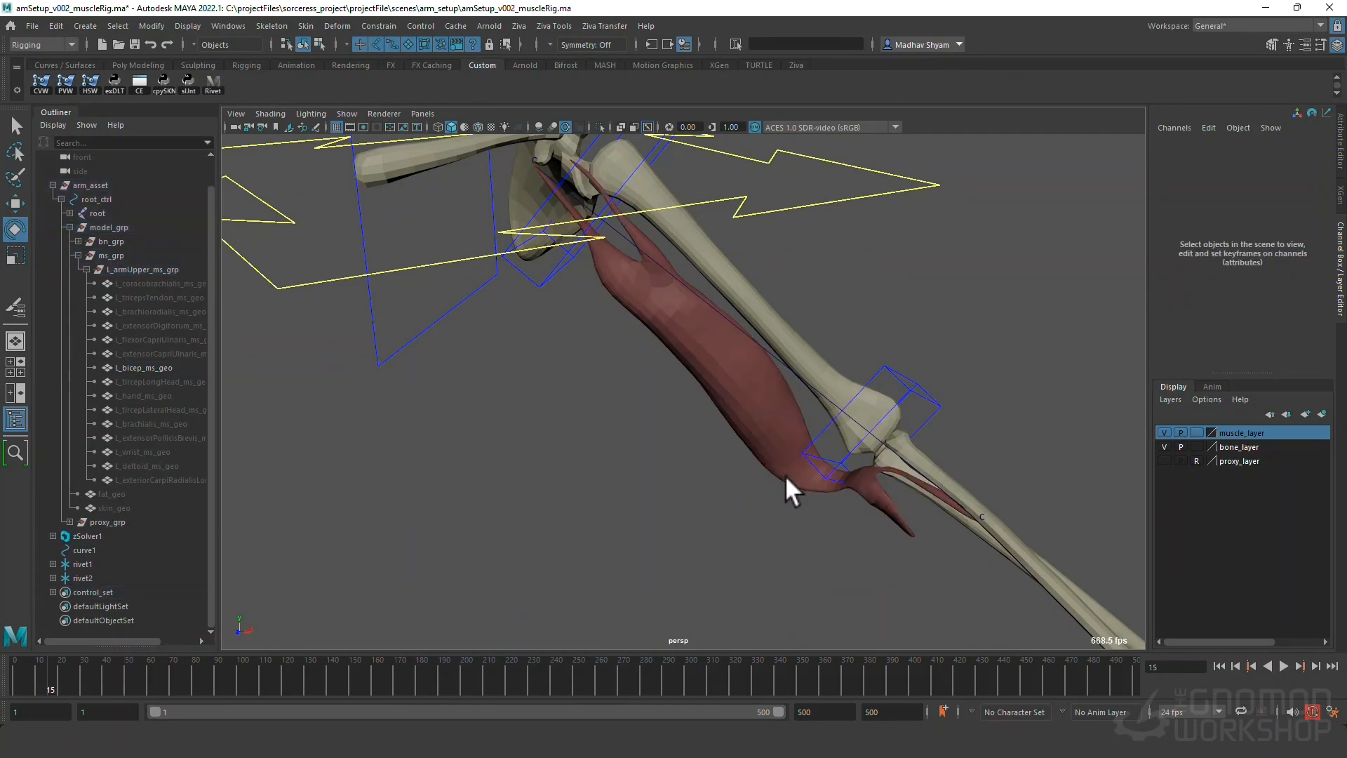
left_click_drag(41, 685, 17, 680)
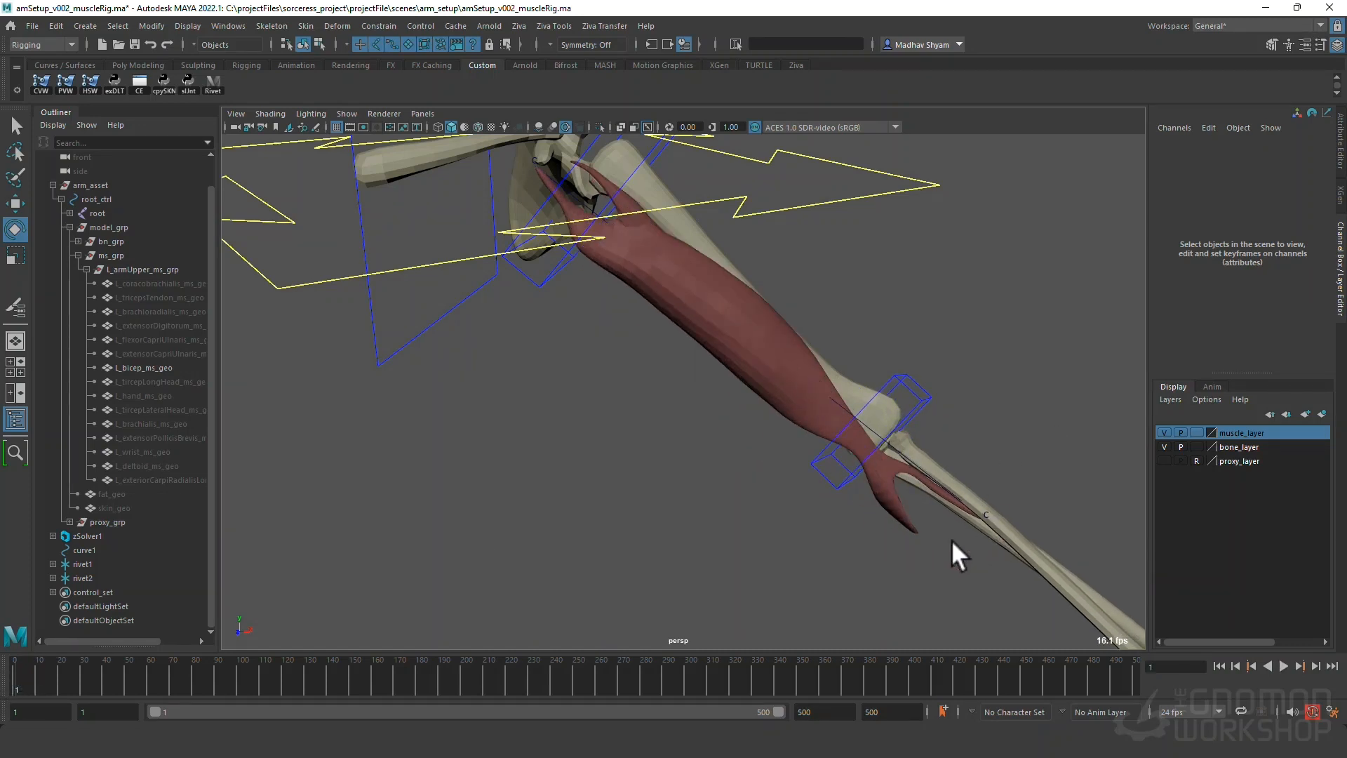
Isolate L_bicep_ms_geo in the viewport and add a second Ziva material layer to it.
left_click(744, 361)
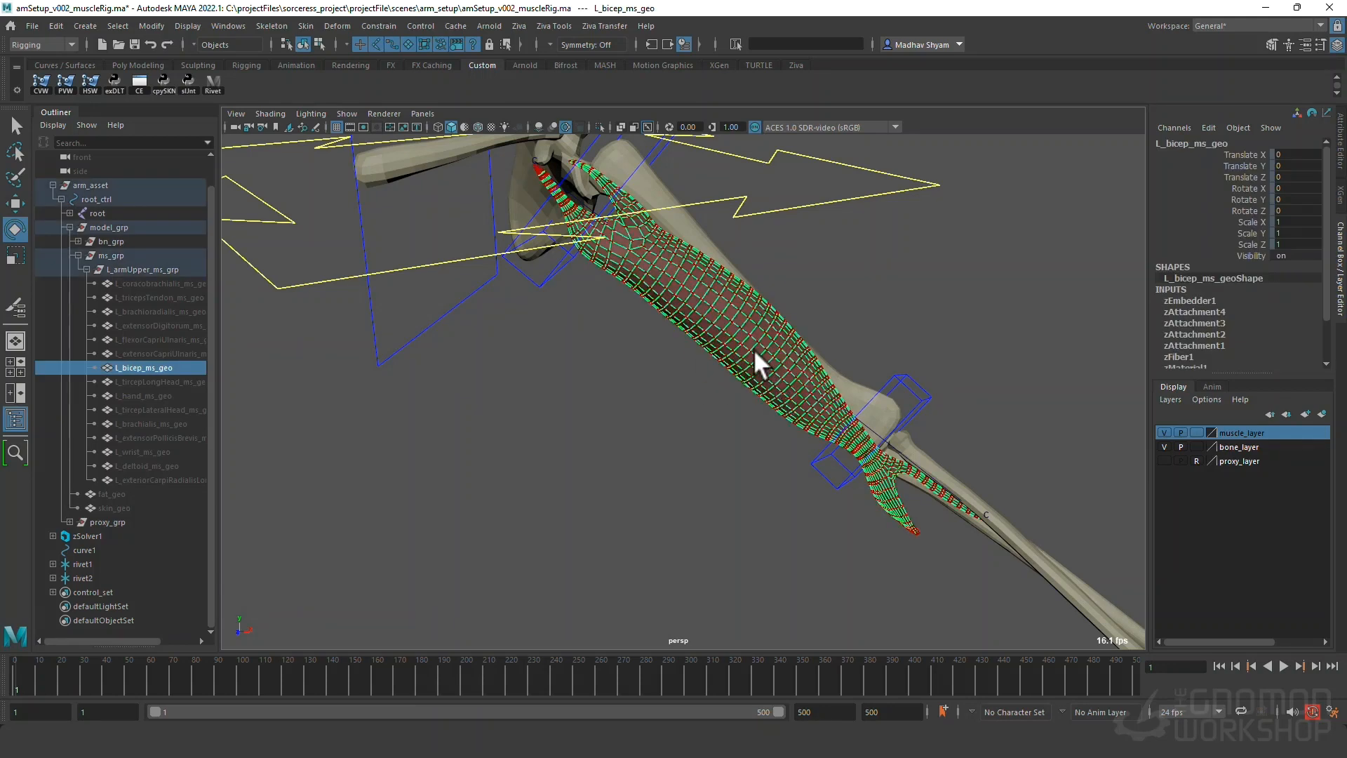
left_click(600, 128)
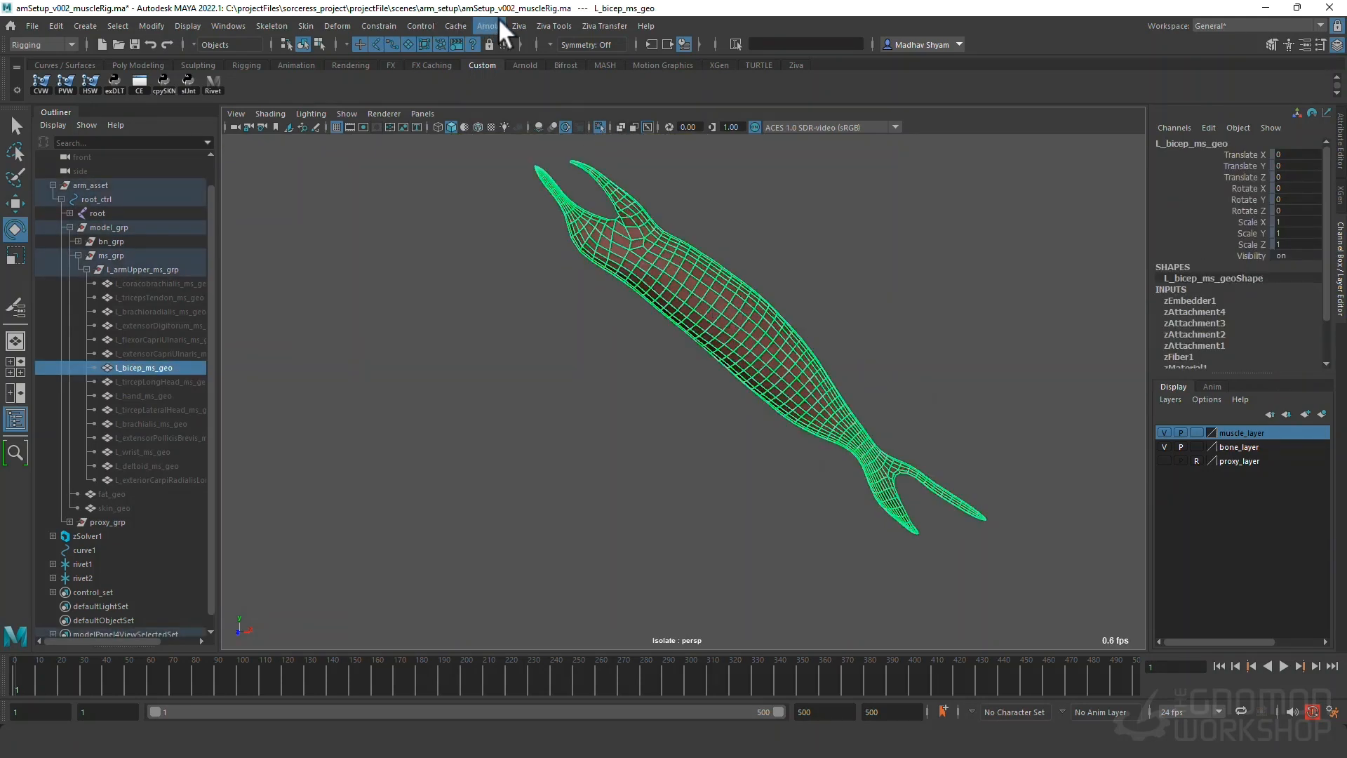
left_click(517, 26)
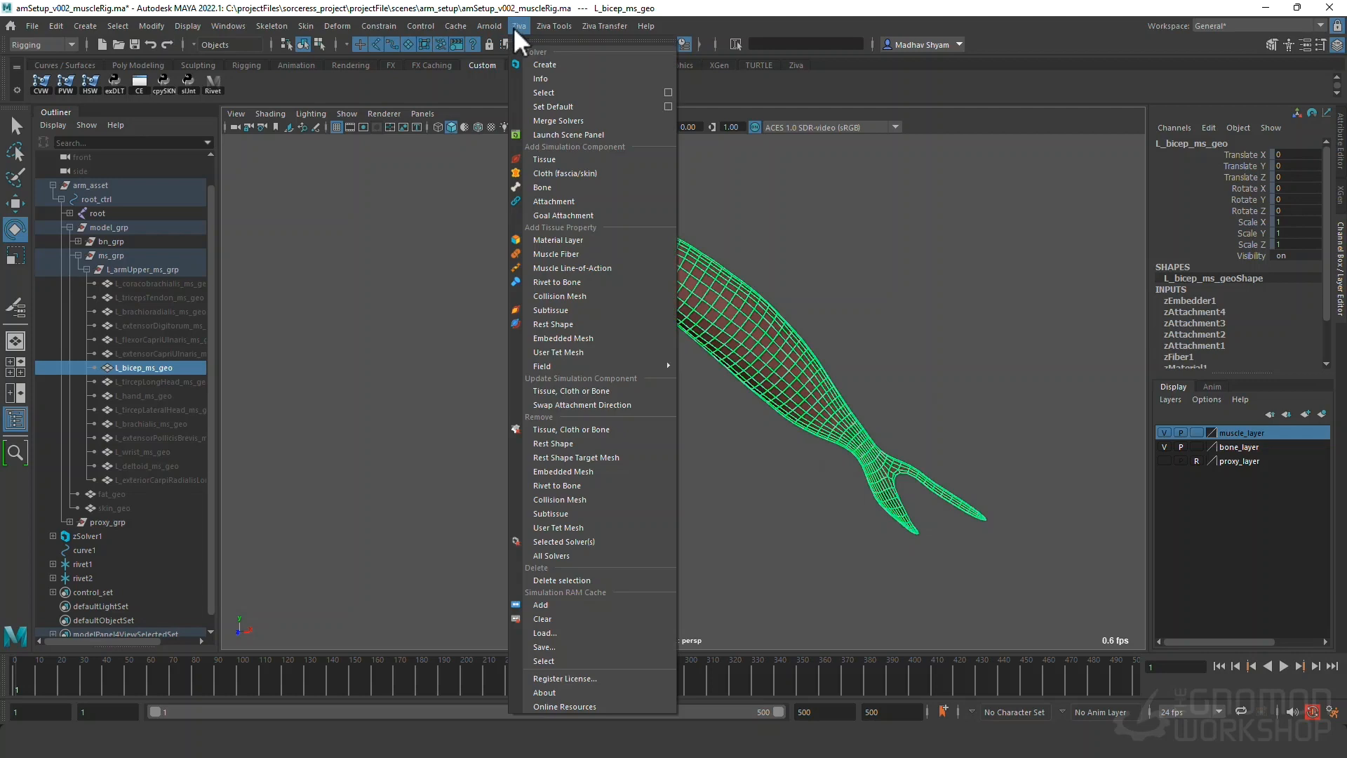
left_click(583, 240)
scroll(1249, 340, "down", 3)
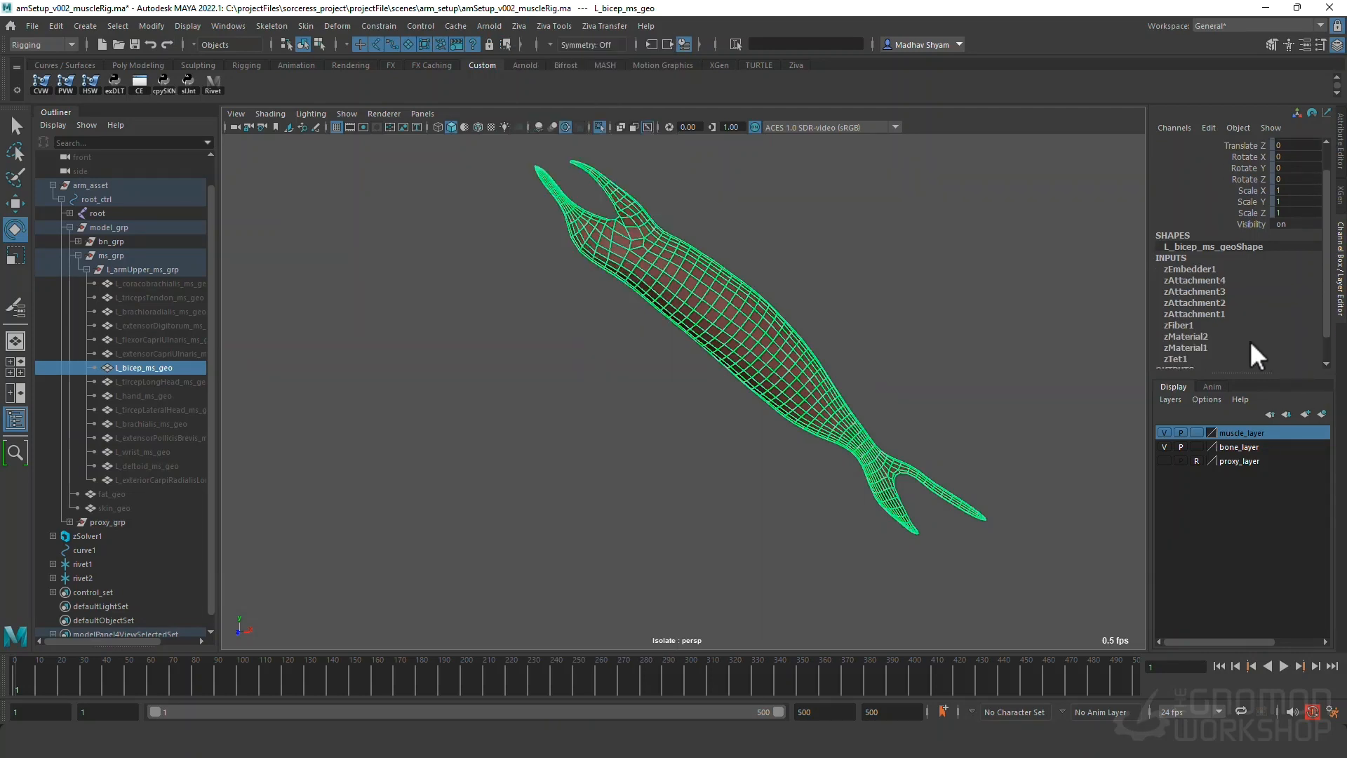
left_click(1197, 309)
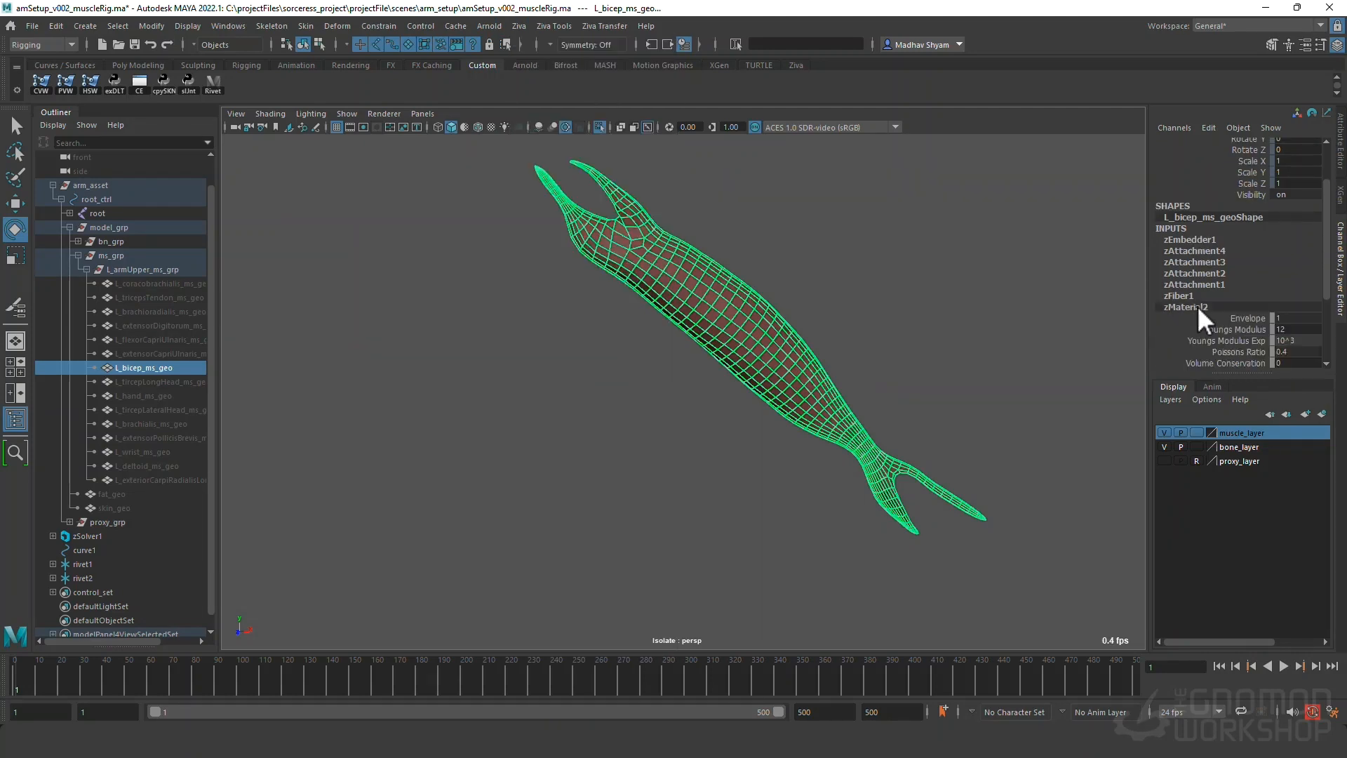
Display the zMaterial2 weight map on the bicep mesh.
left_click(835, 290)
left_click(717, 327)
right_click(719, 330)
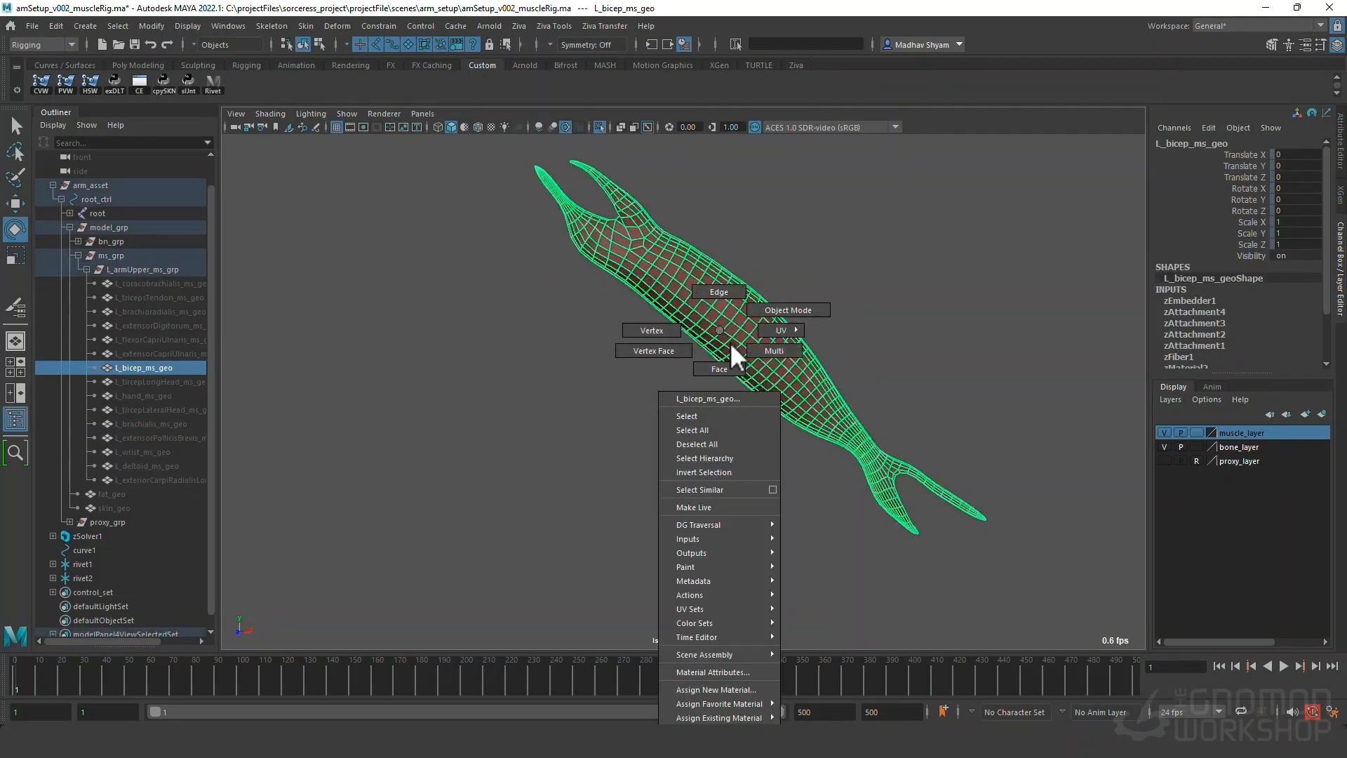
mouse_move(722, 565)
mouse_move(830, 655)
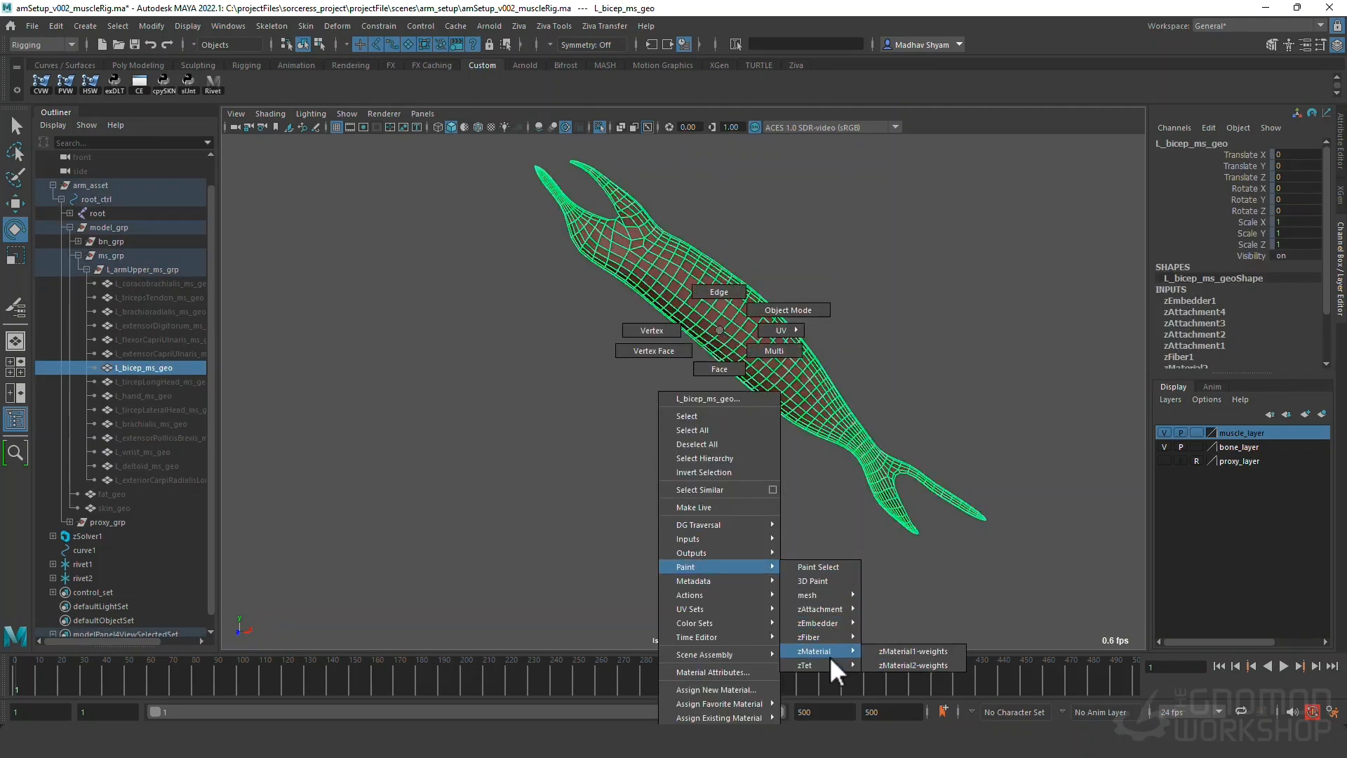
left_click(946, 668)
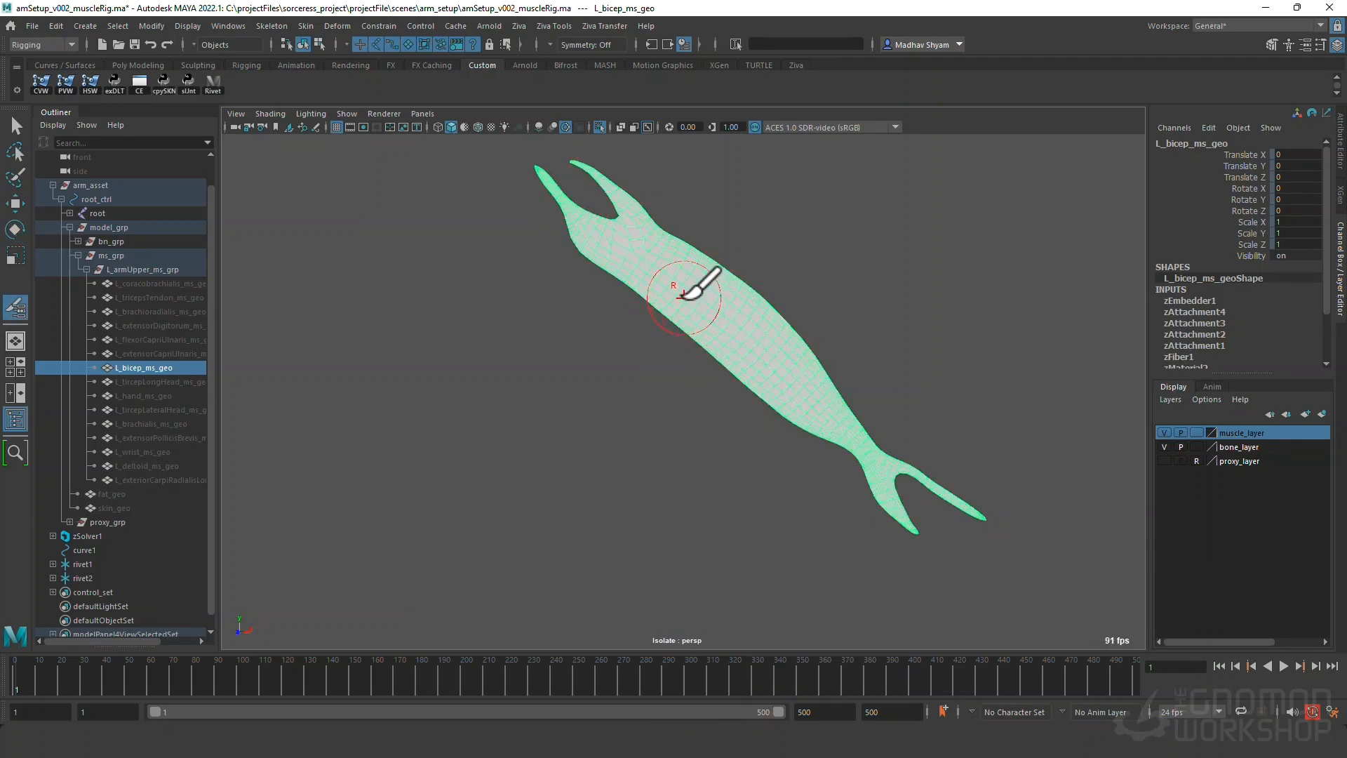
key("w")
Lasso-select the bicep's vertices above the lower tendons and flood their zMaterial2 weights with 0.
right_click_drag(632, 264, 586, 265)
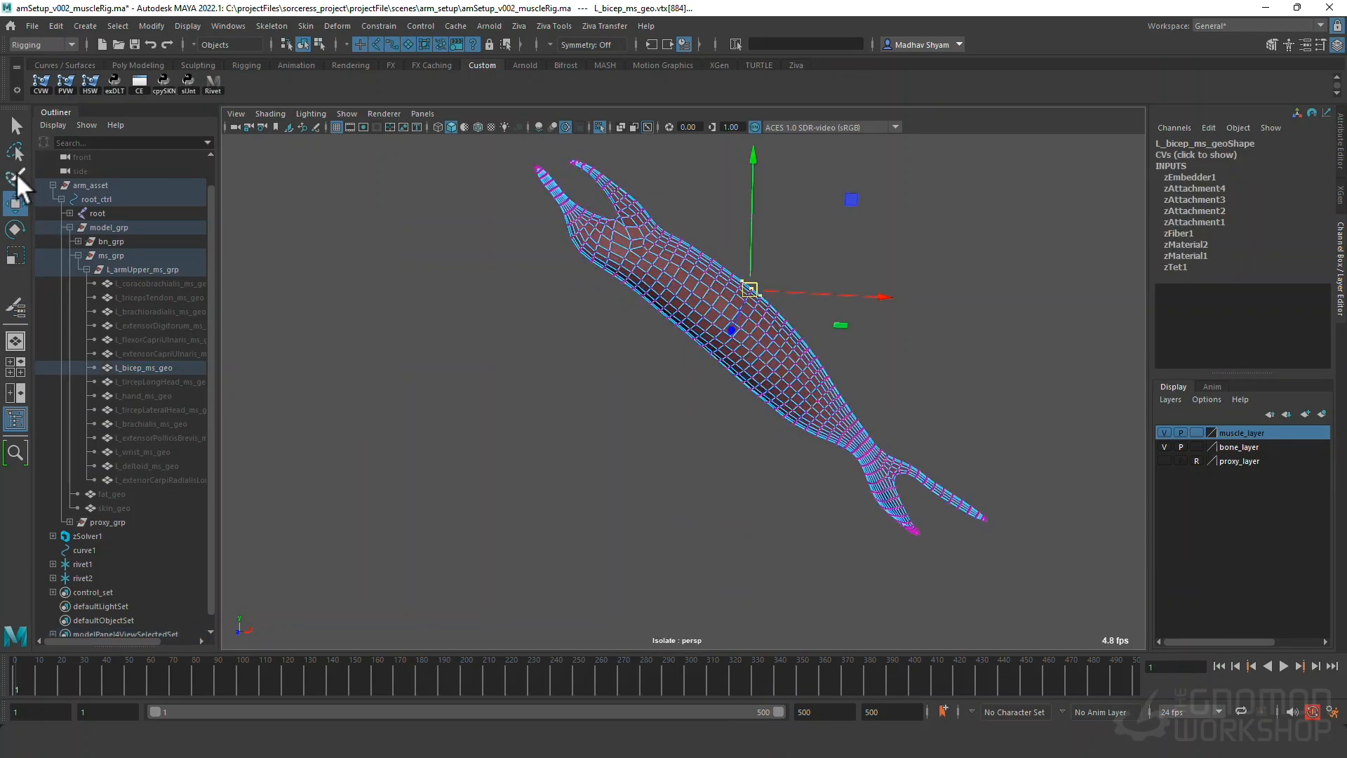
left_click(16, 151)
left_click(842, 451)
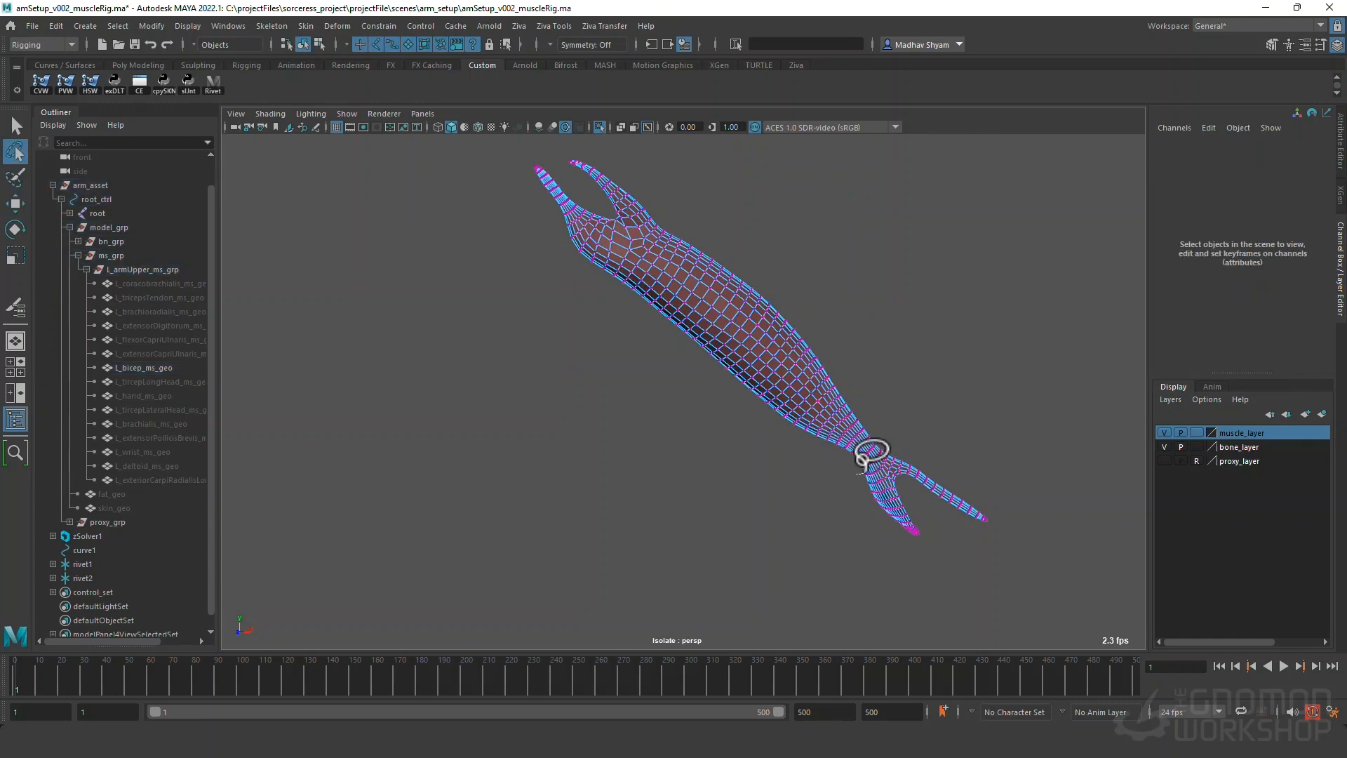
mouse_move(860, 472)
left_mouse_down()
mouse_move(881, 448)
mouse_move(787, 196)
mouse_move(376, 177)
mouse_move(392, 325)
left_mouse_up()
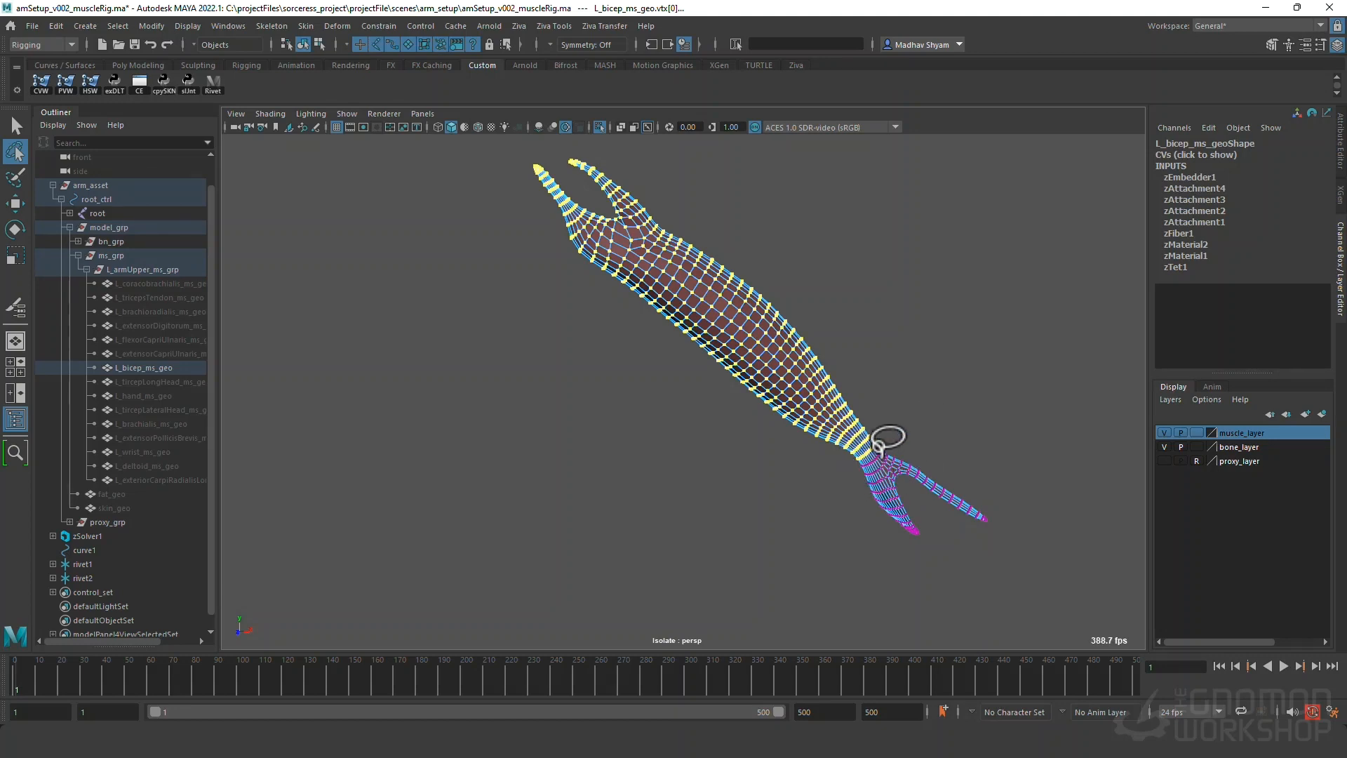
key("w")
mouse_move(745, 321)
right_mouse_down()
mouse_move(730, 563)
mouse_move(848, 584)
mouse_move(844, 635)
mouse_move(949, 646)
mouse_move(949, 660)
right_mouse_up()
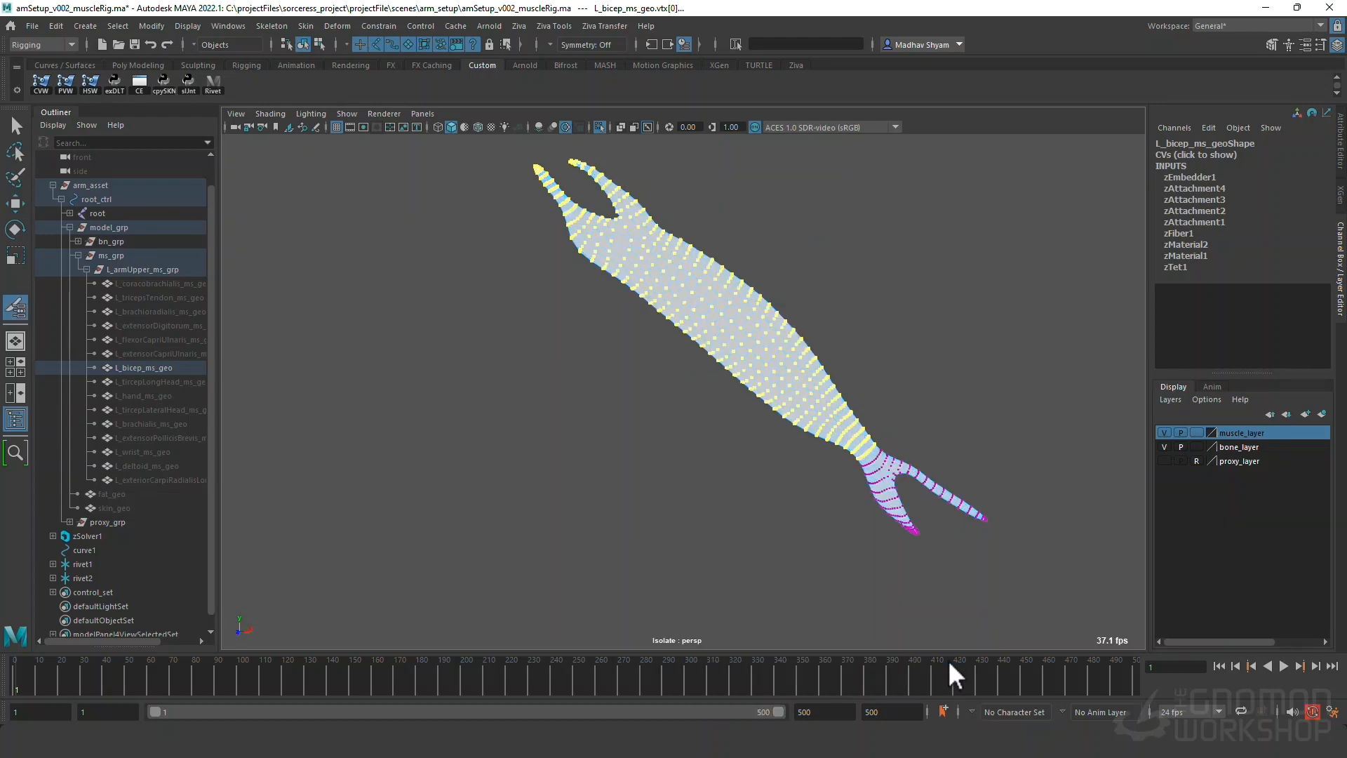
left_click(1320, 44)
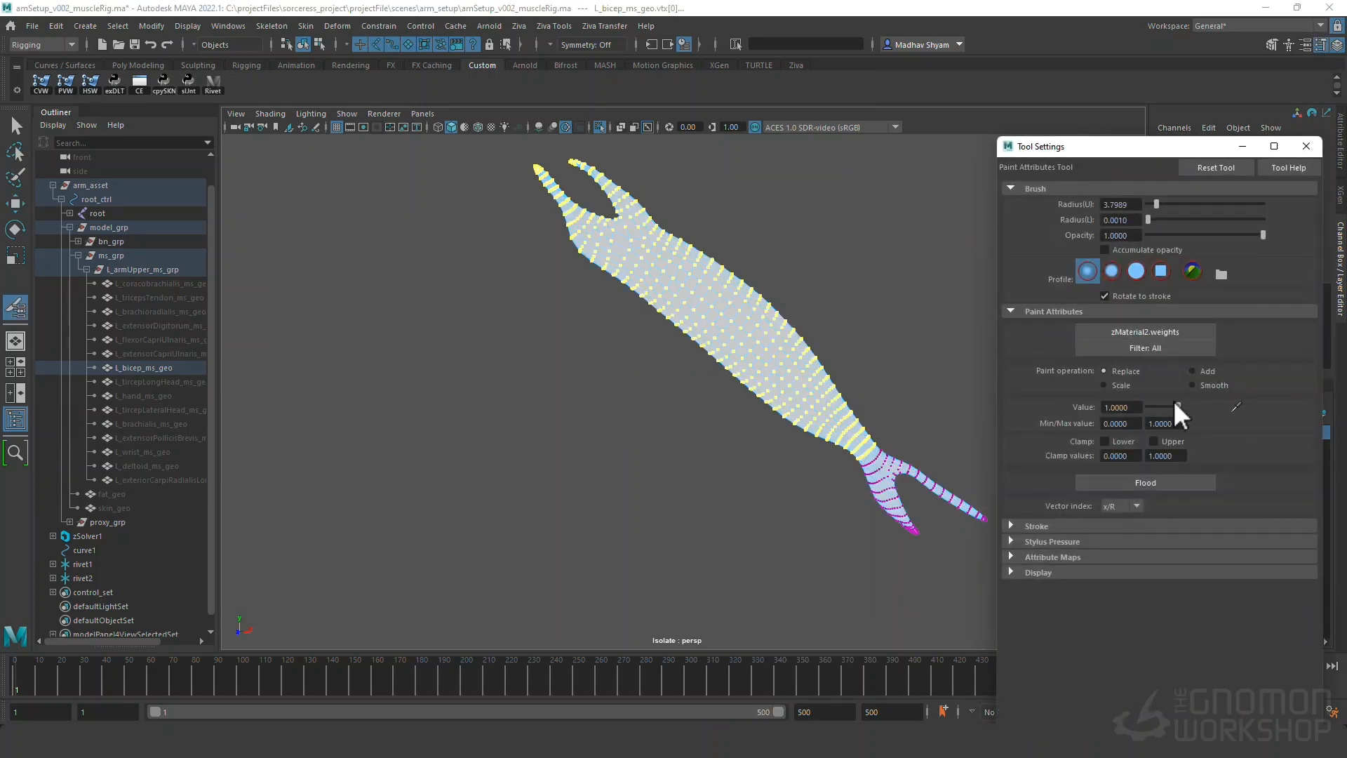
left_click(1139, 484)
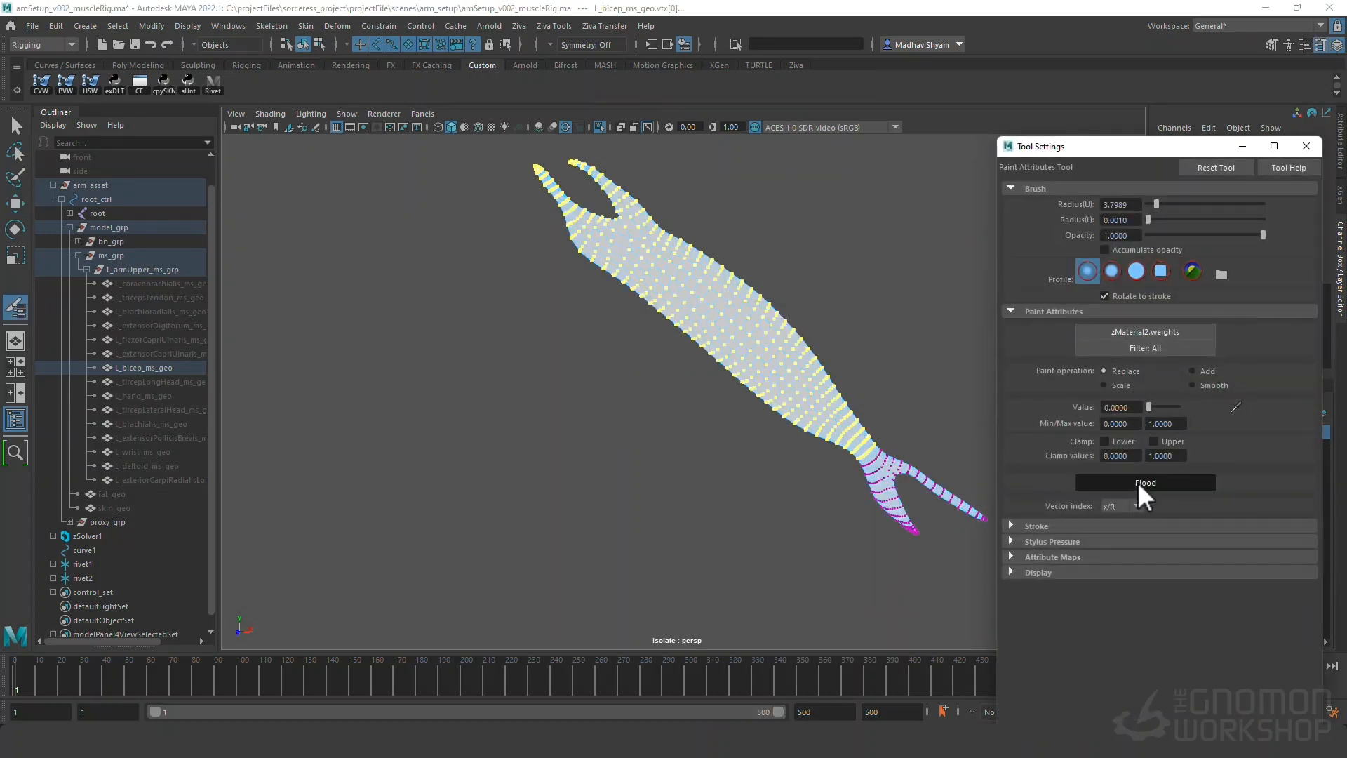
Smooth the zMaterial2 weights with a flood on the selected vertices and return the bicep to object mode.
left_click(1201, 383)
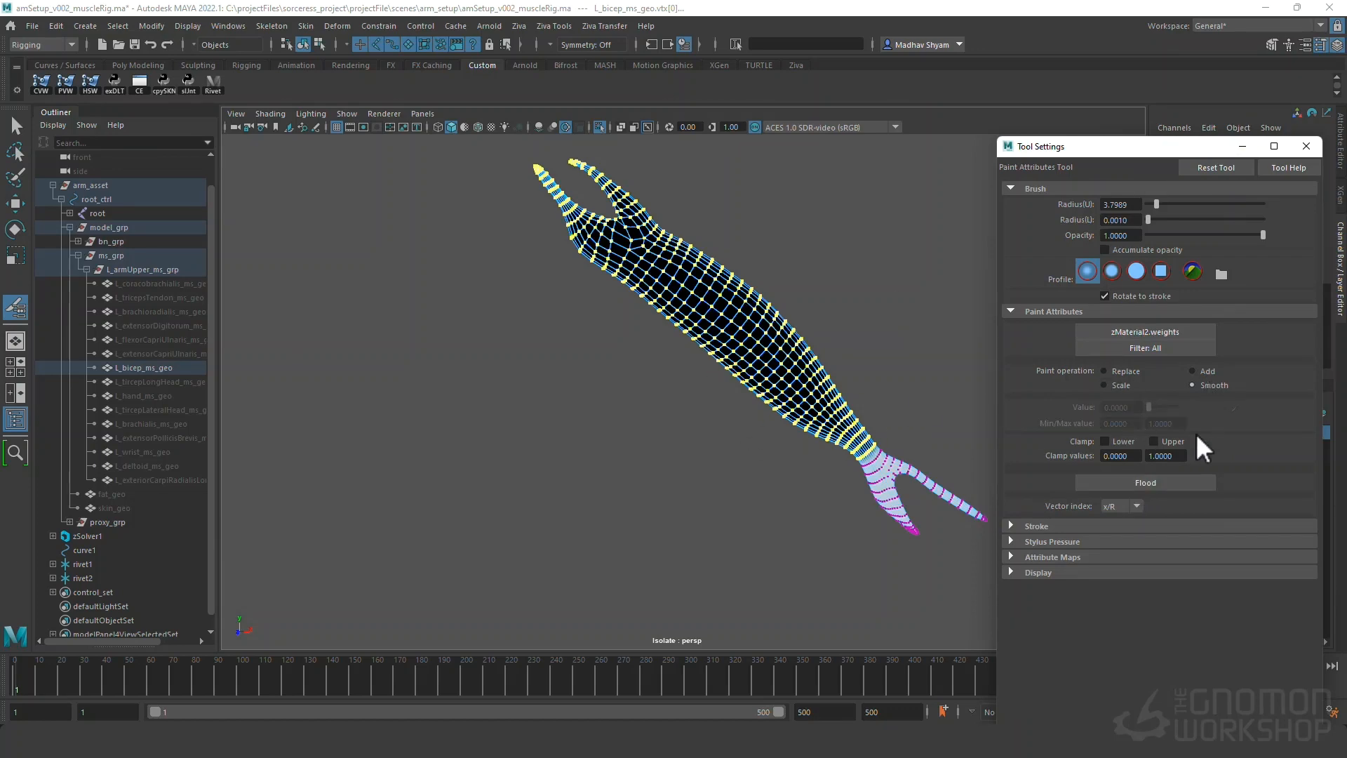
left_click(1155, 483)
left_click(1306, 144)
right_click_drag(715, 270, 755, 246)
key("w")
left_click(811, 229)
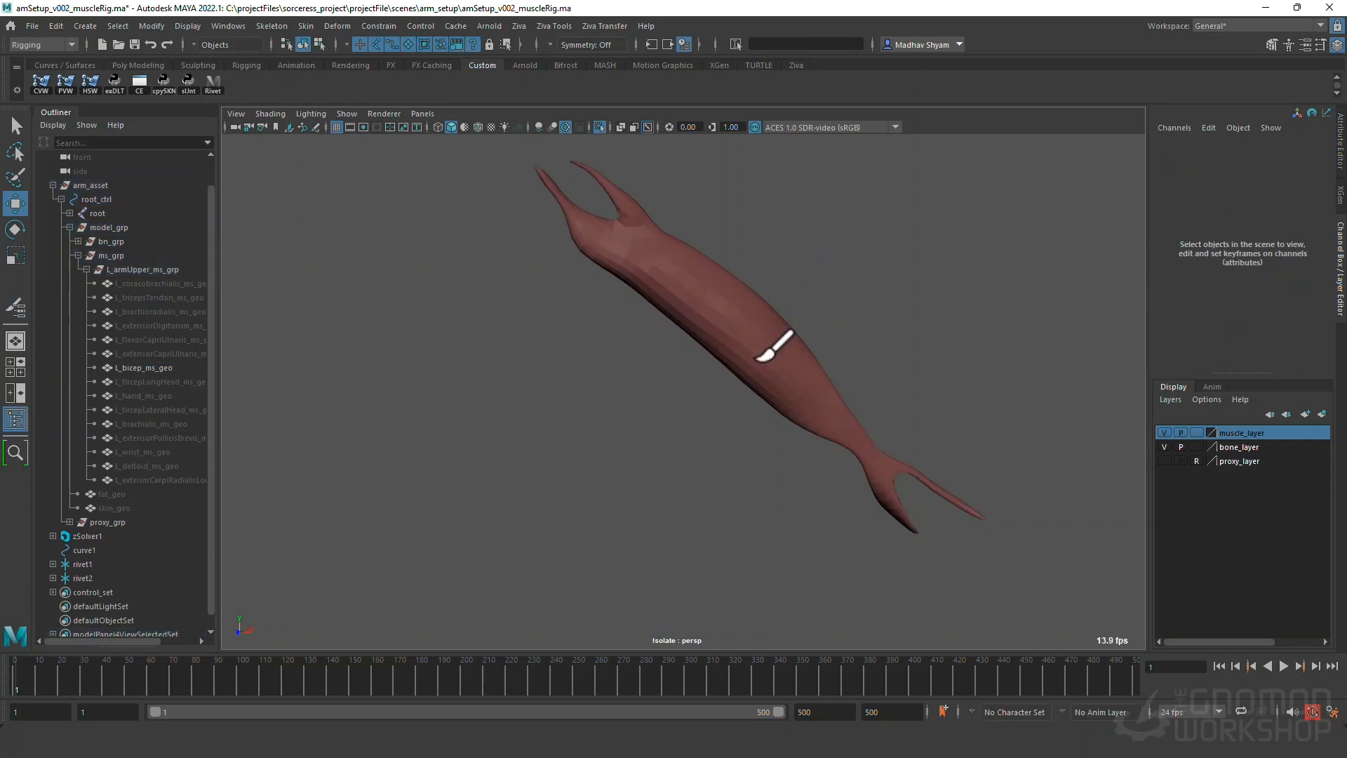
Set the bicep's zMaterial2 Youngs Modulus Exp to 10^4 and show the whole arm again.
left_click(759, 357)
scroll(1227, 336, "down", 2)
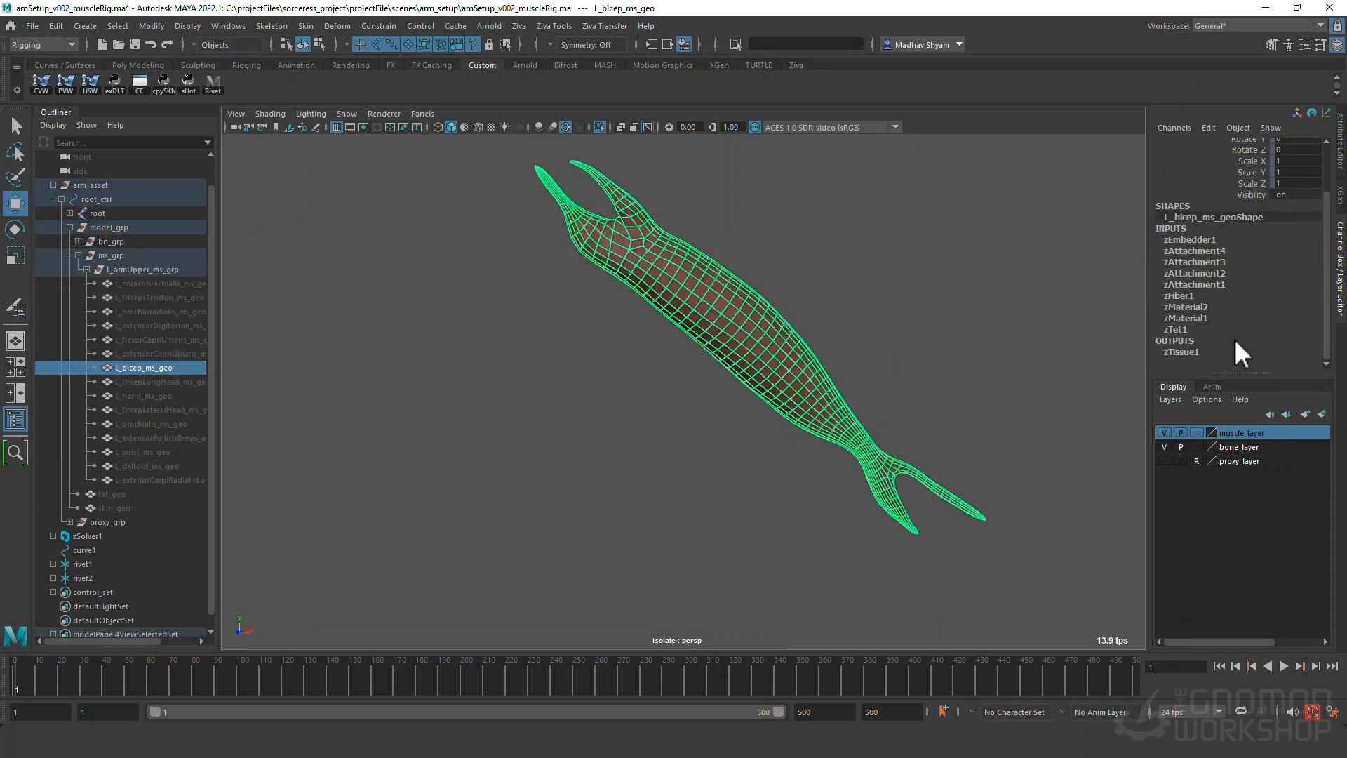
left_click(1203, 306)
left_click(1294, 277)
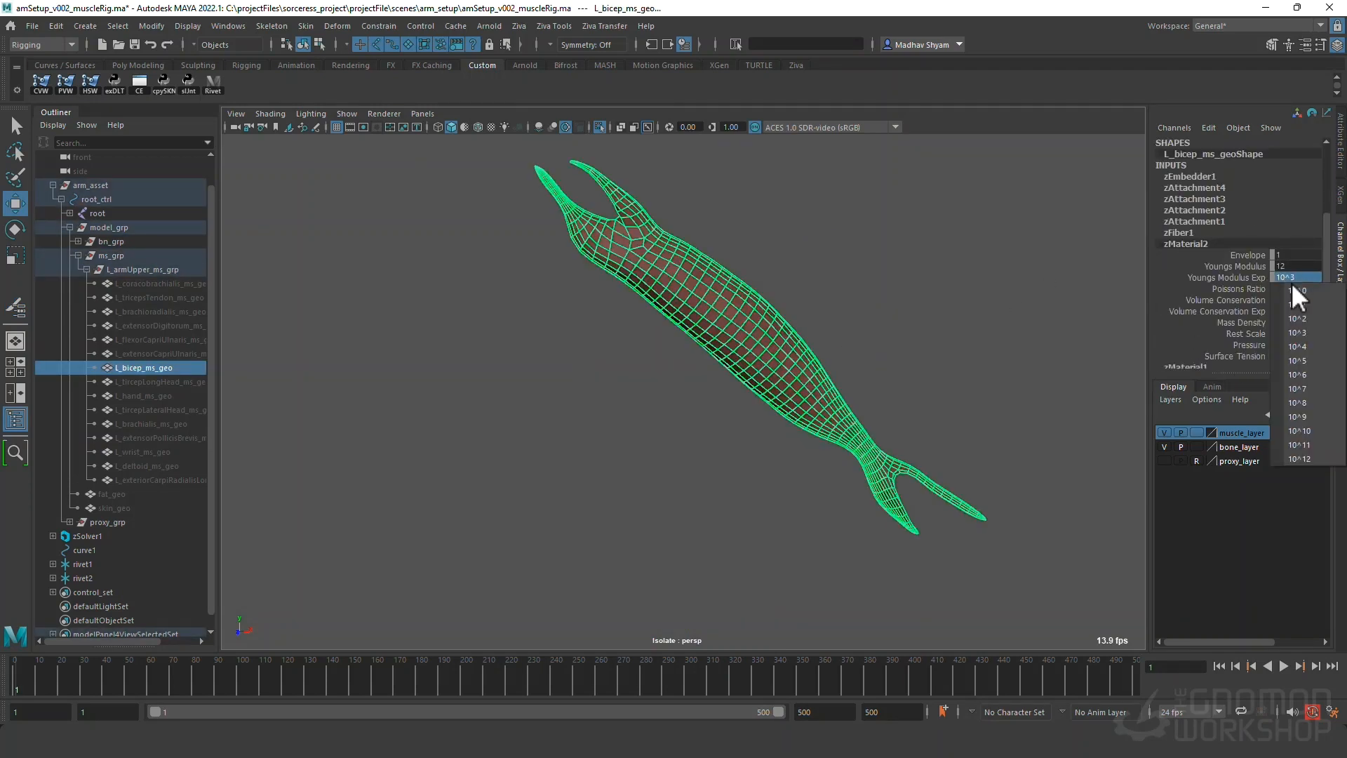
left_click(1301, 342)
left_click(1115, 312)
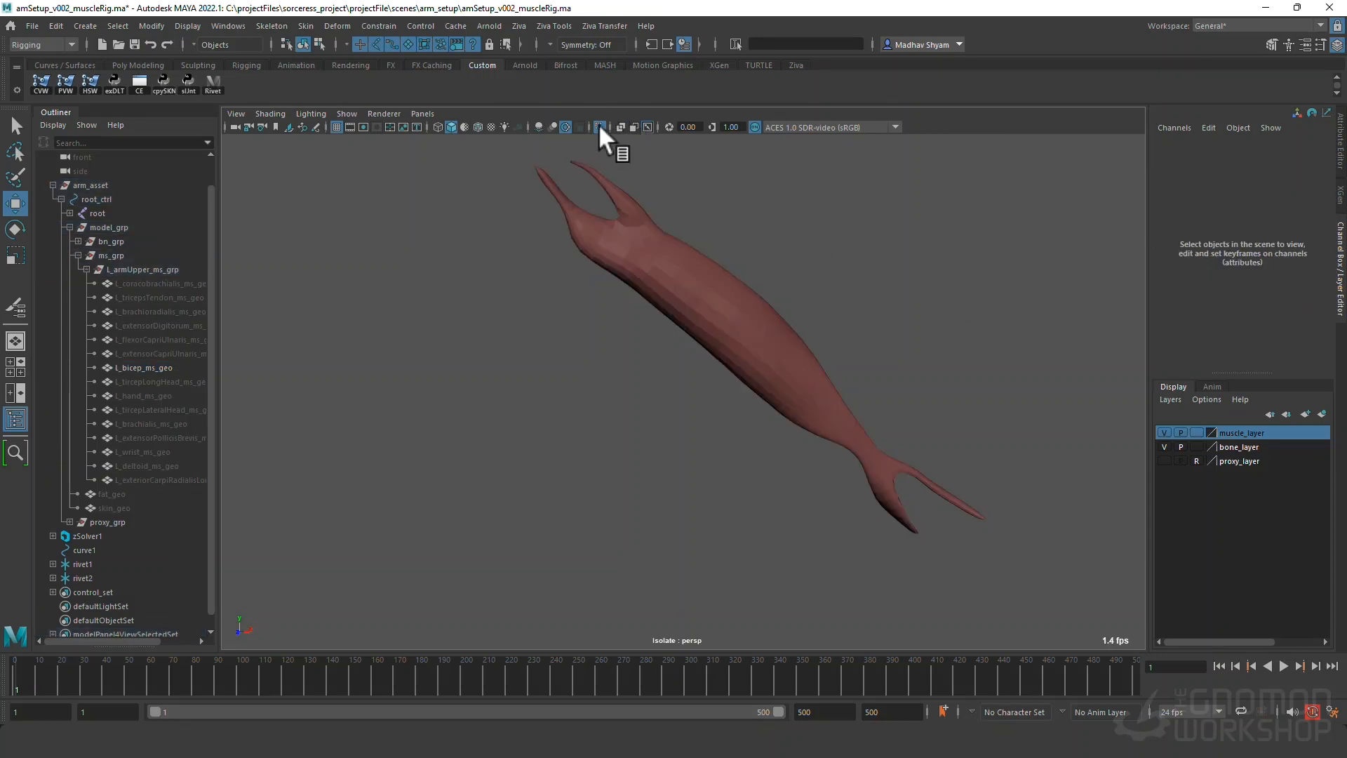
left_click(599, 125)
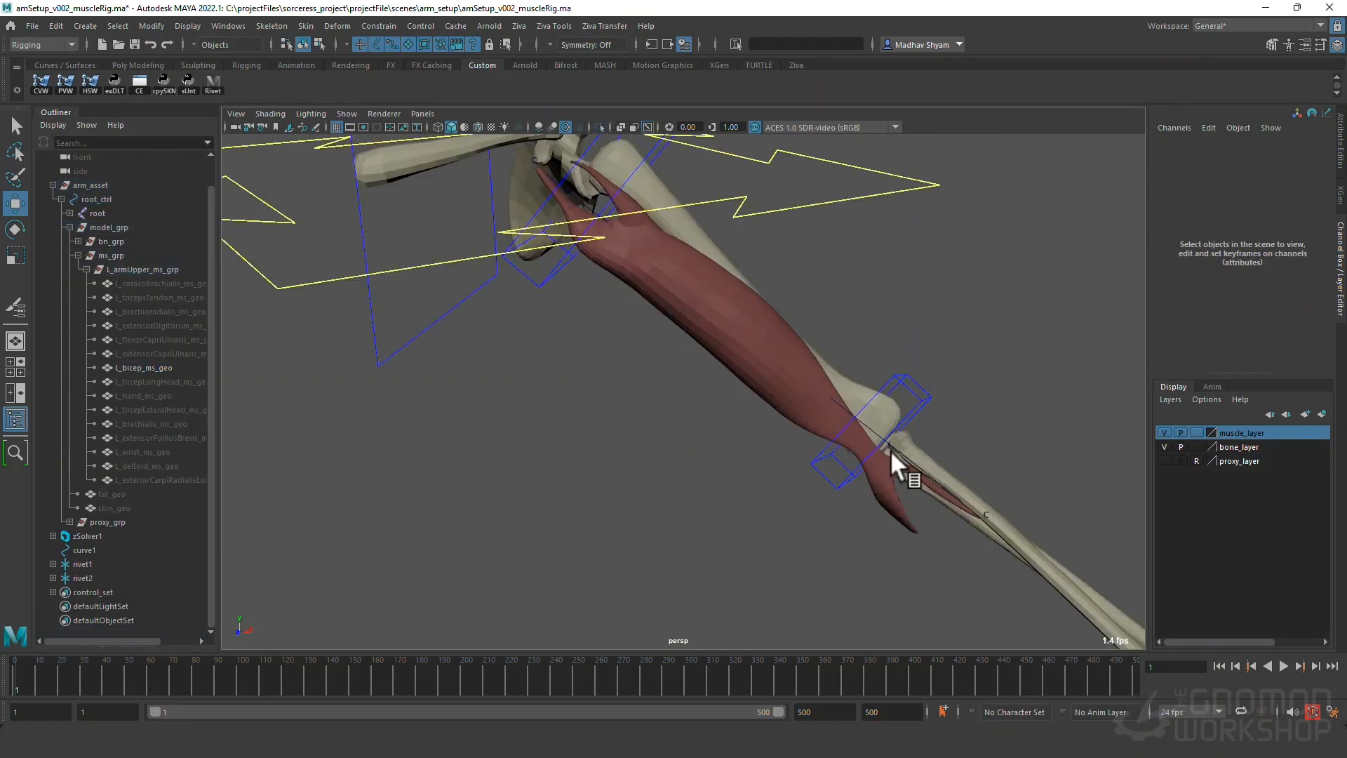
Play the arm simulation repeatedly and inspect how the bicep's stiffened lower tendons deform as the elbow bends.
left_click(1280, 661)
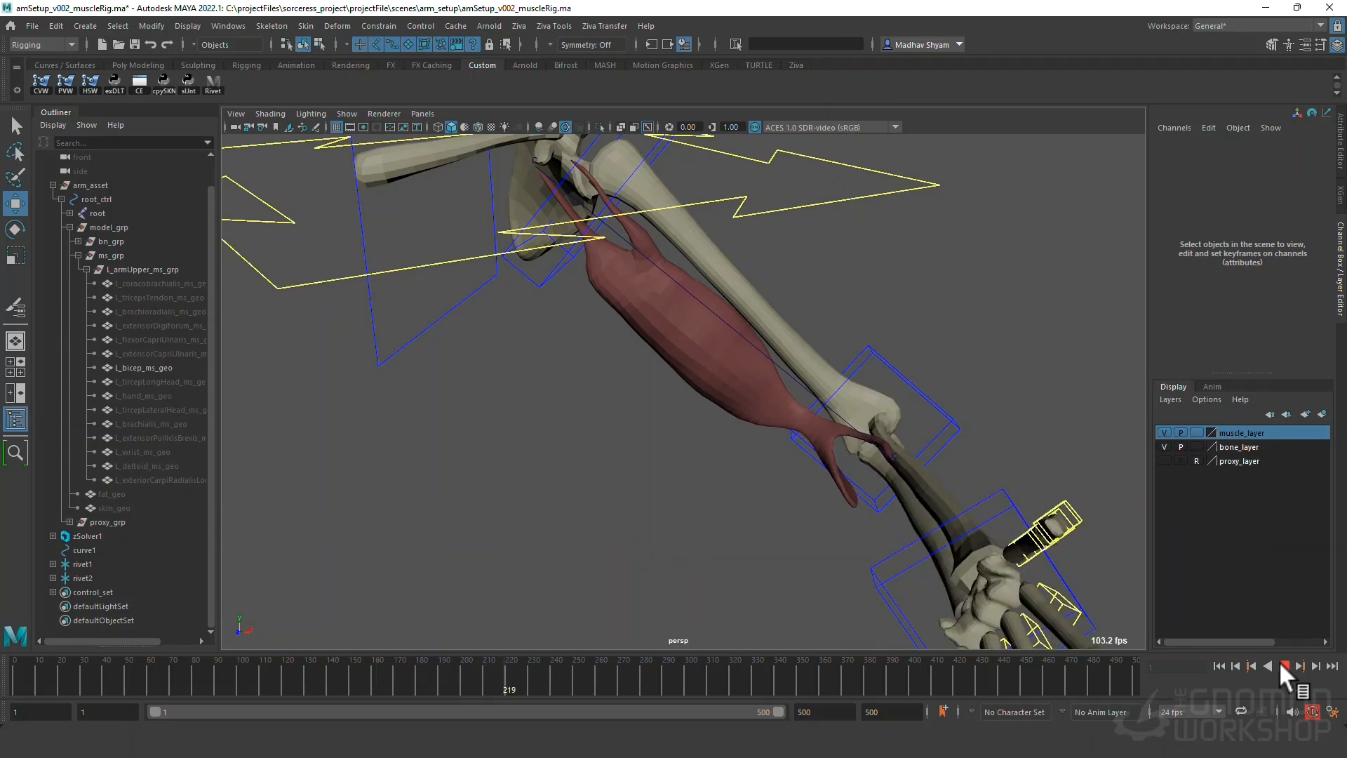
left_click(1282, 664)
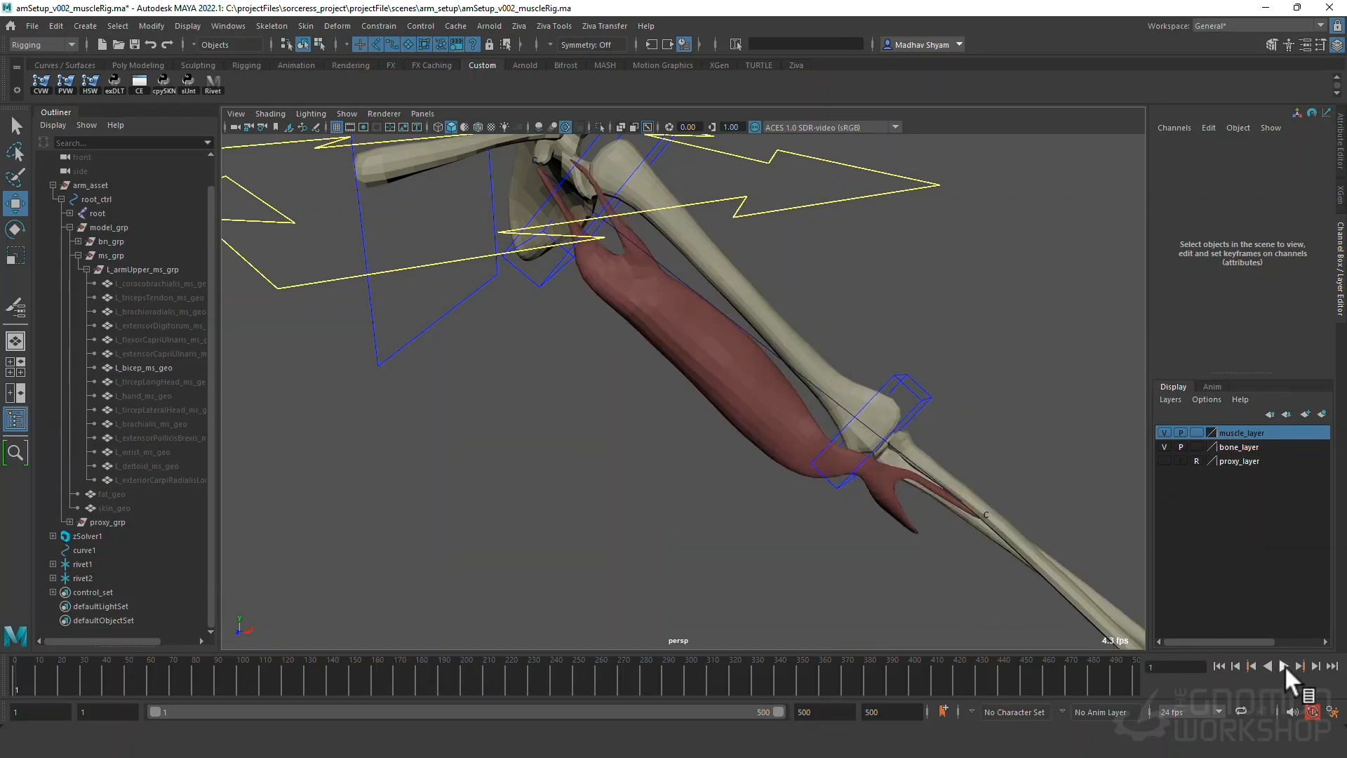
left_click(1284, 665)
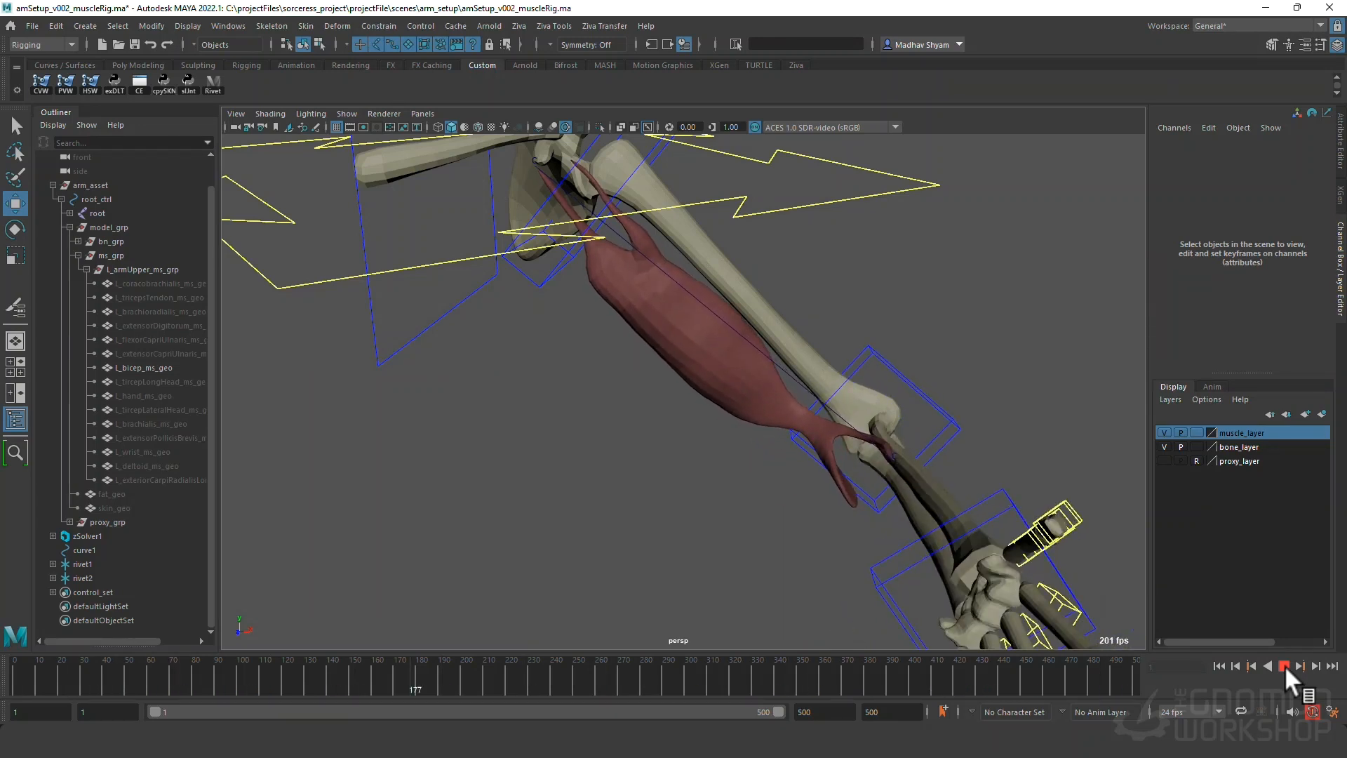
left_click(1285, 665)
left_click_drag(1004, 516, 968, 460, "alt")
right_click_drag(969, 460, 985, 466, "alt")
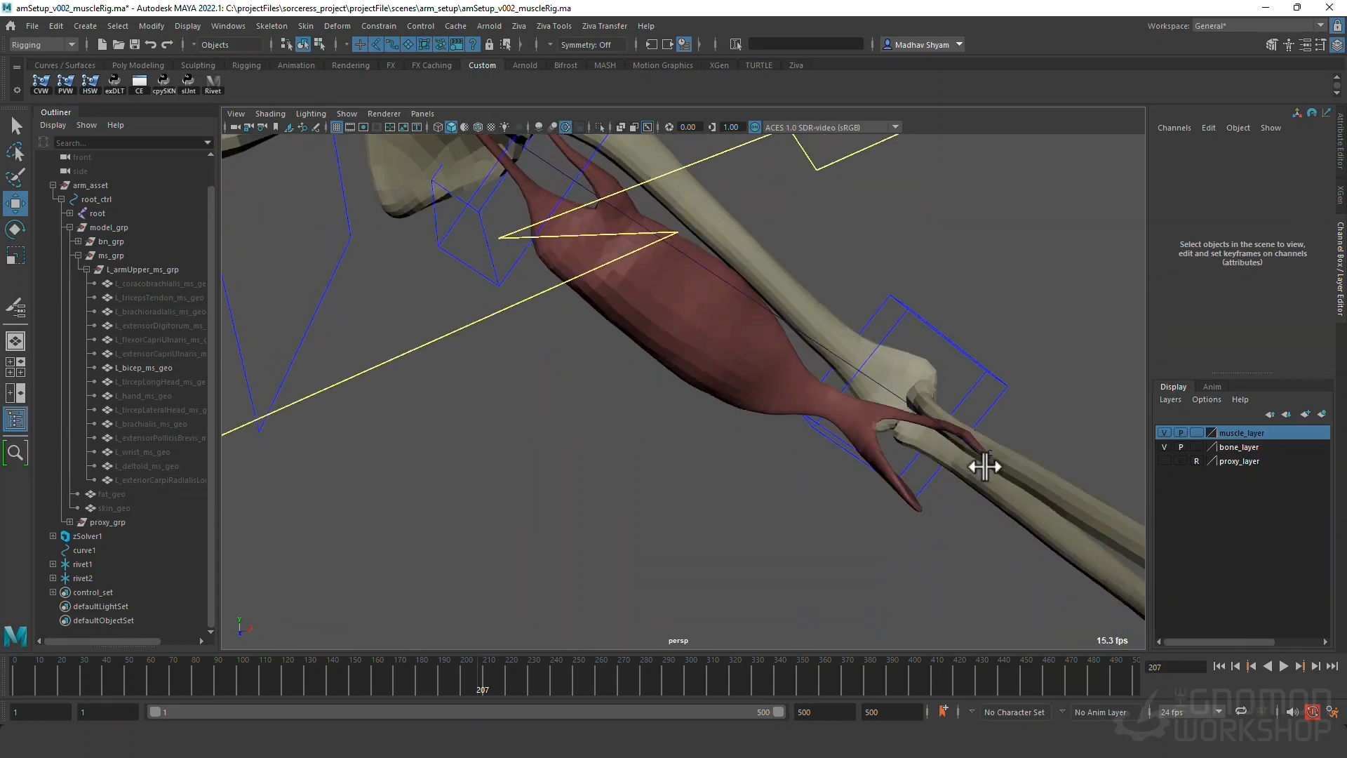
left_click_drag(985, 466, 991, 574, "alt")
Replay the simulation from frame 1 to check the bicep's shape from the new angle, then return to the start.
left_click(1219, 666)
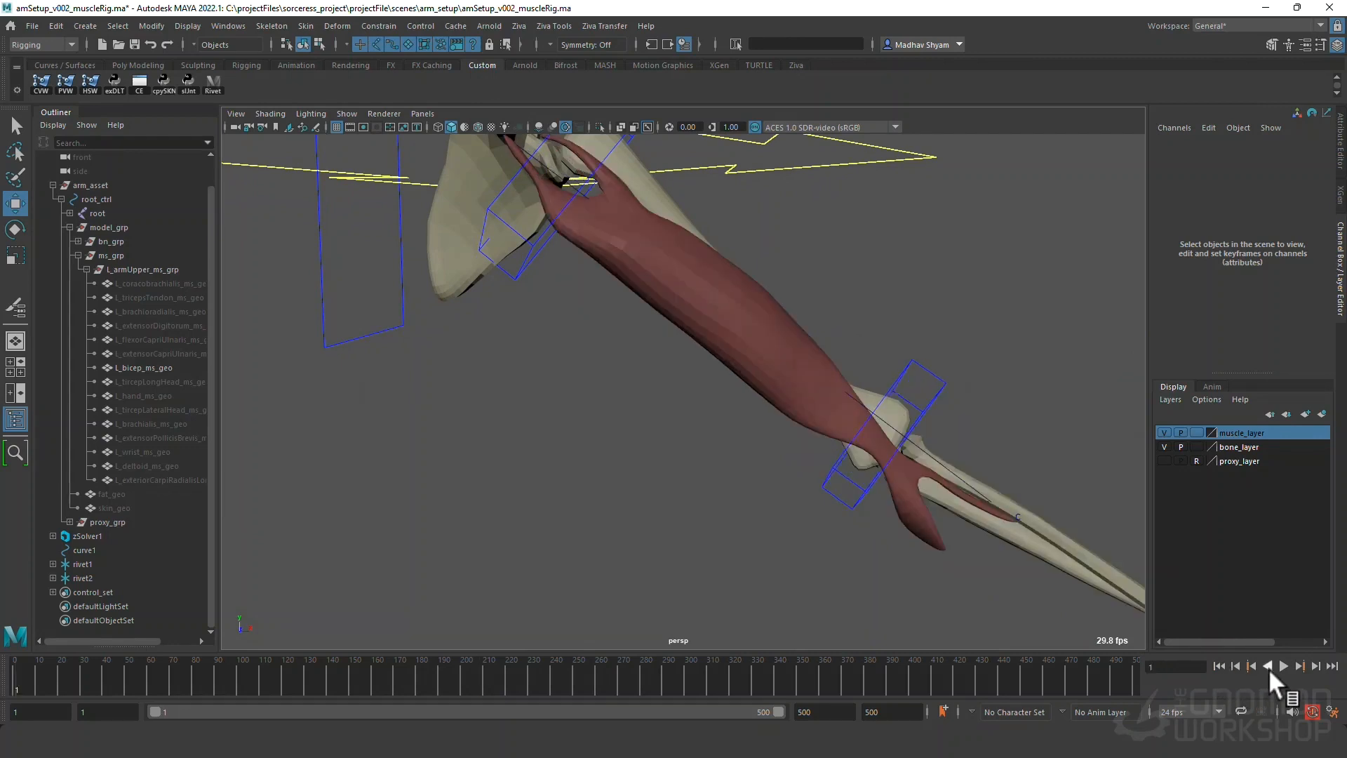
left_click(1286, 667)
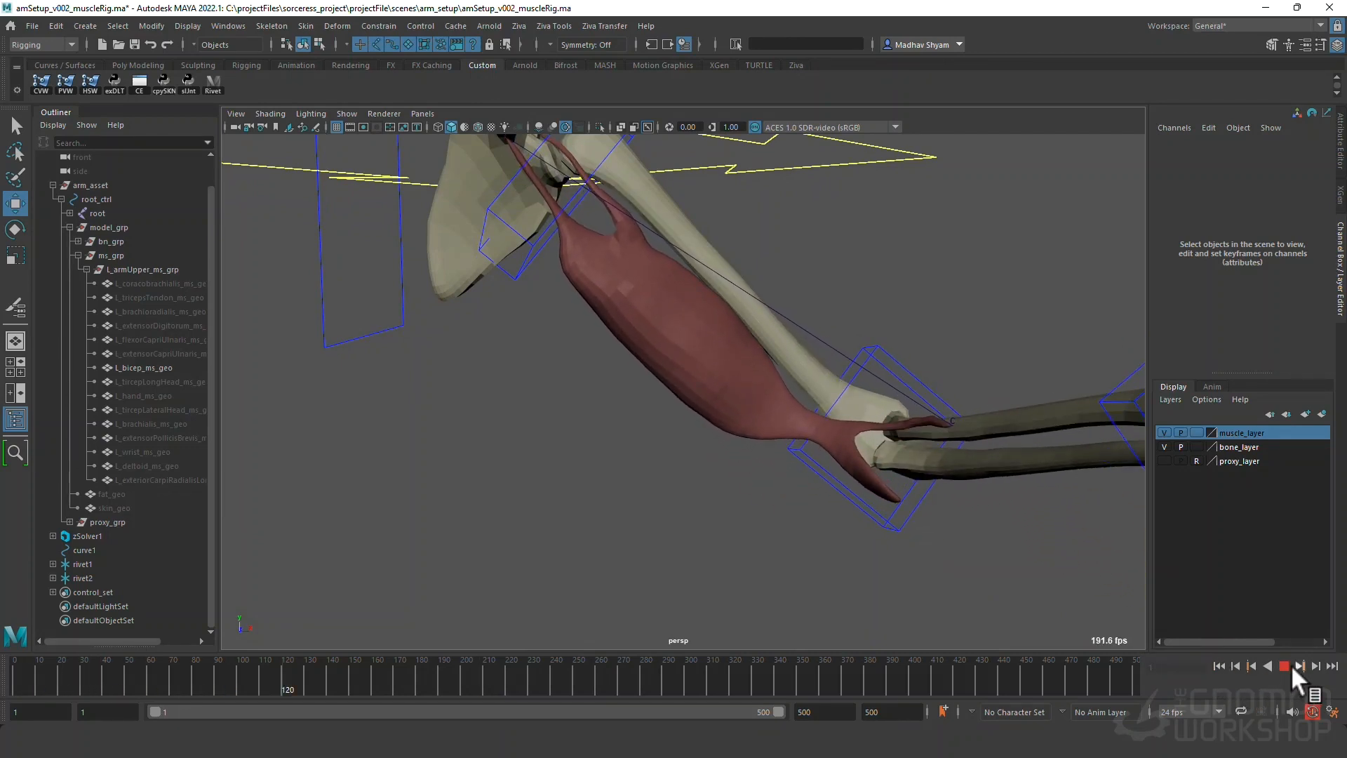
left_click(696, 340)
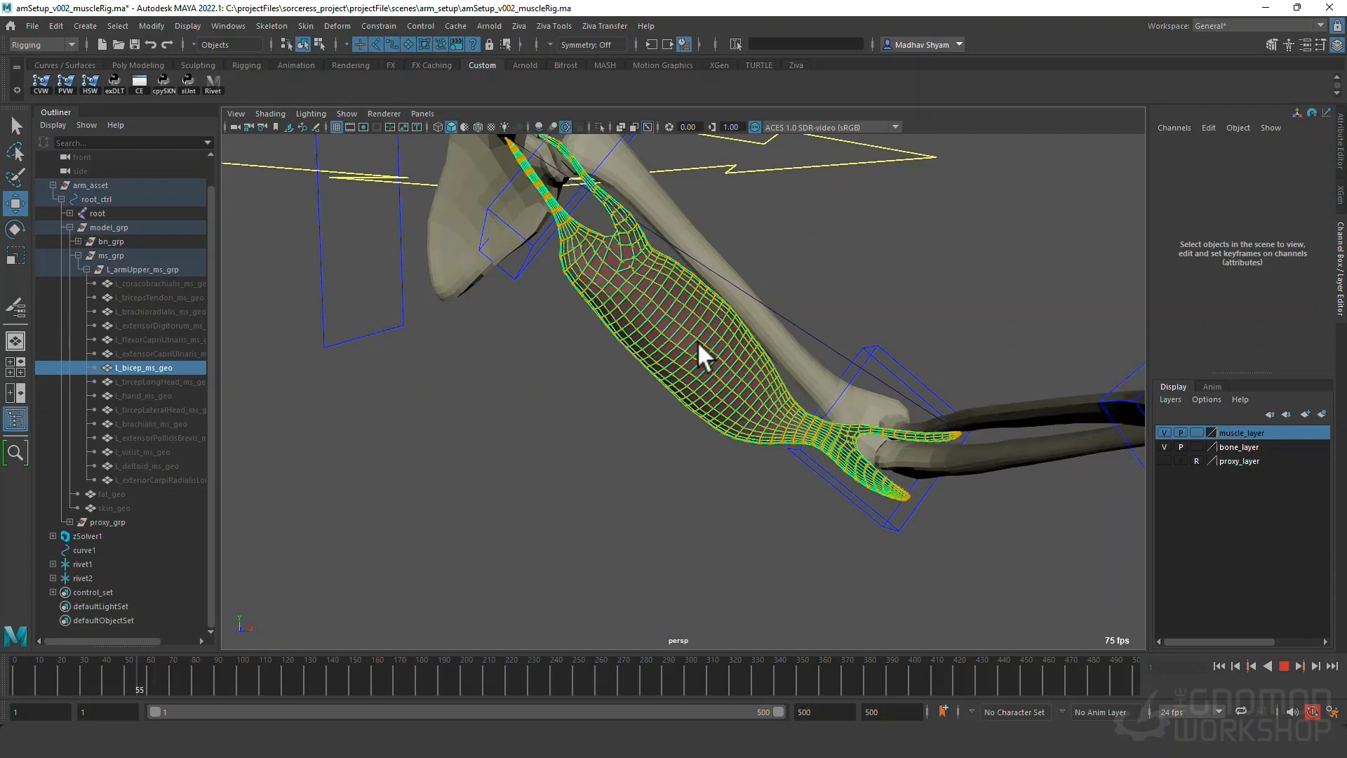
left_click(1282, 666)
left_click(1218, 666)
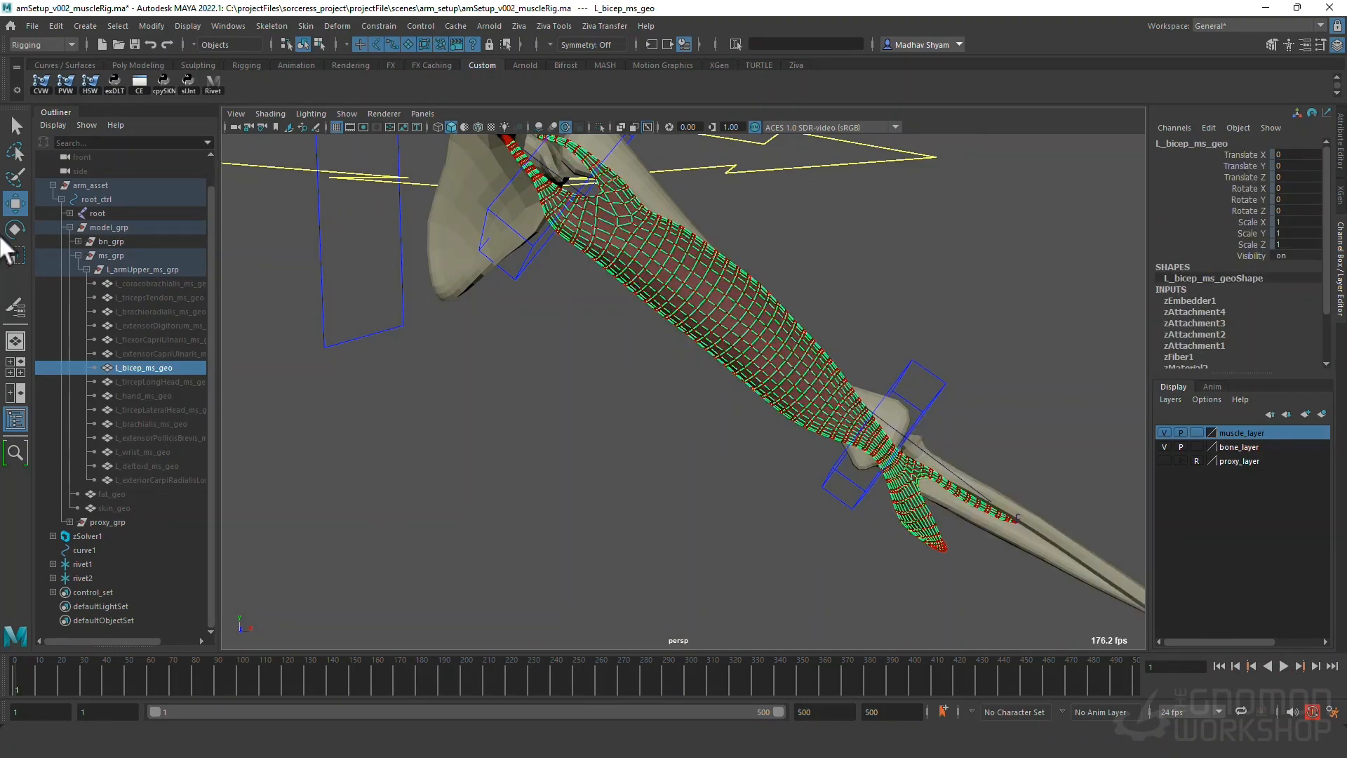
Turn on Show Bones and Show Tet Meshes for zSolver1.
left_click(85, 536)
scroll(1235, 313, "down", 5)
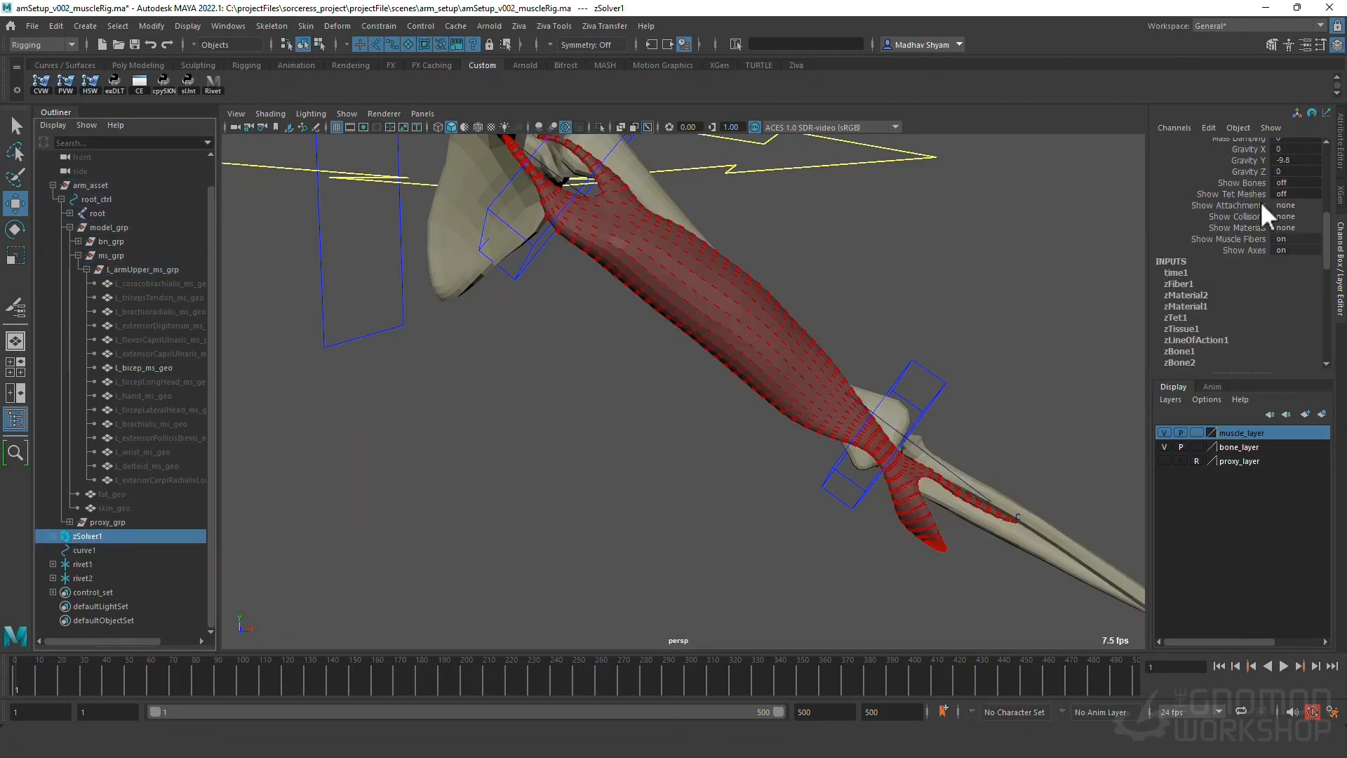
mouse_move(1251, 184)
left_mouse_down()
mouse_move(1247, 226)
mouse_move(1256, 193)
left_mouse_up()
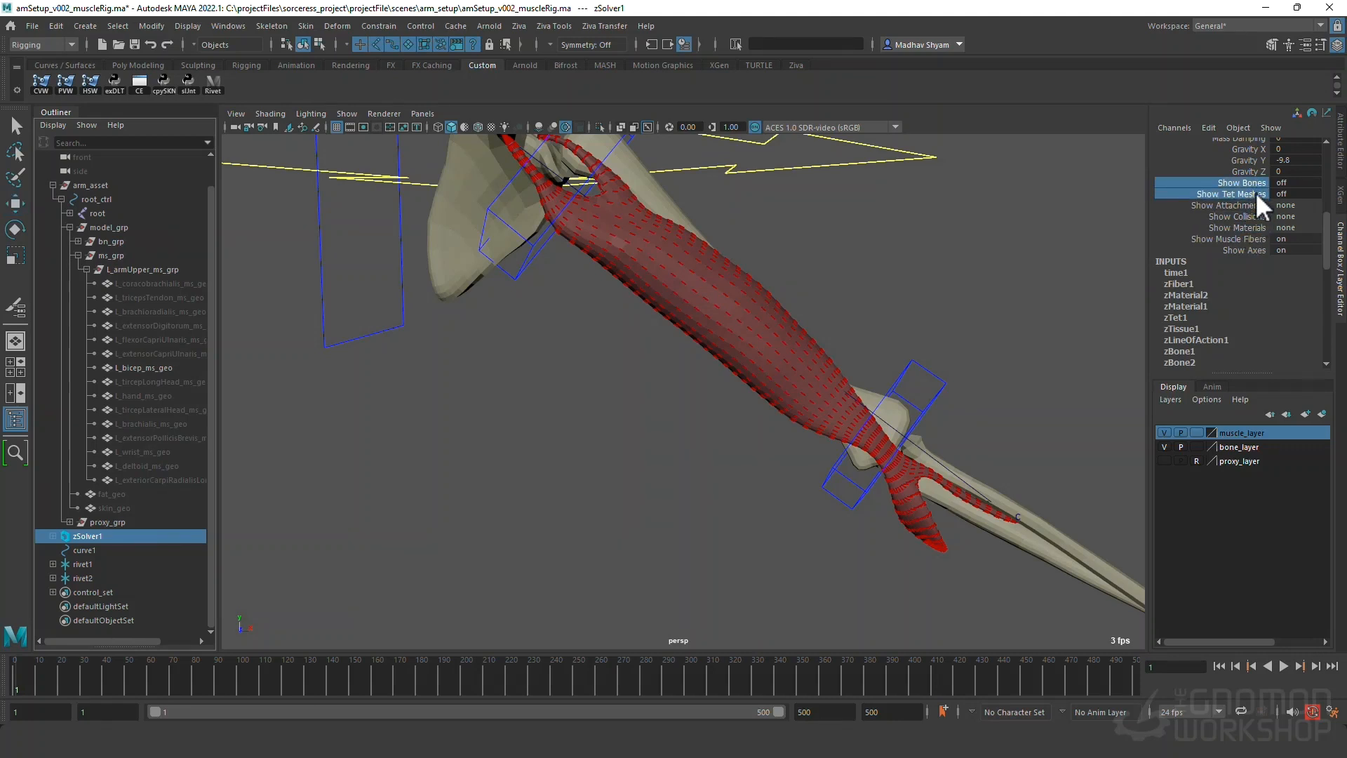
double_click(1276, 193)
Set zSolver1's Show Attachments, Show Collisions and Show Materials options to type.
left_click(1298, 205)
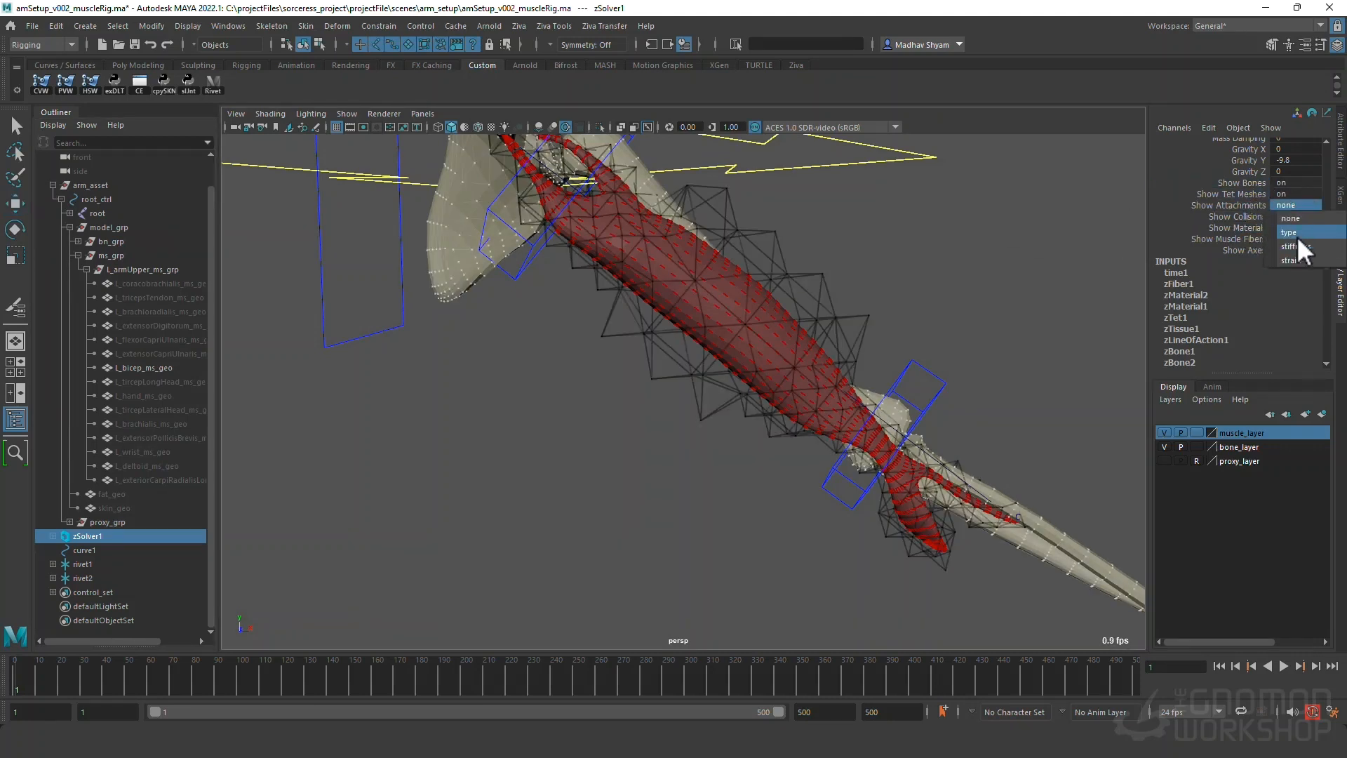
left_click(1297, 233)
left_click(1293, 216)
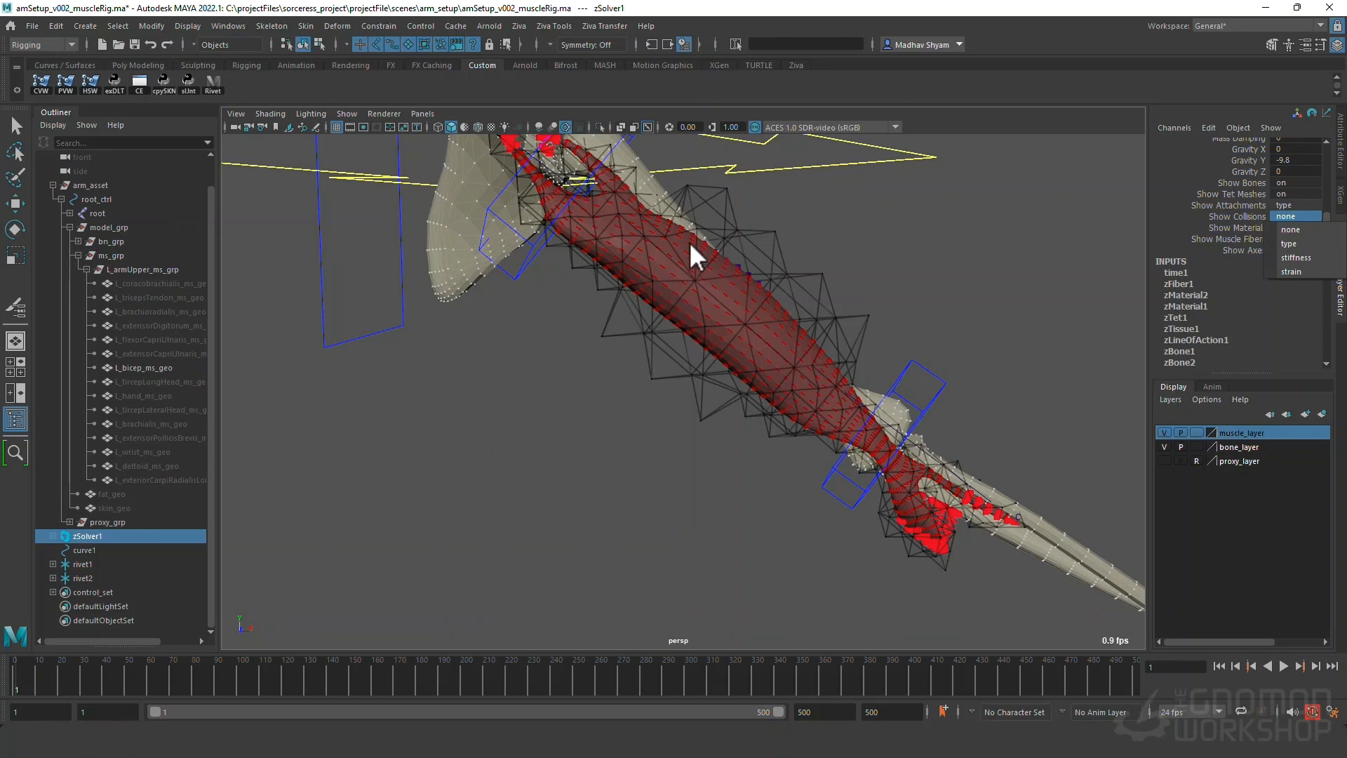
left_click(1295, 242)
left_click(1287, 228)
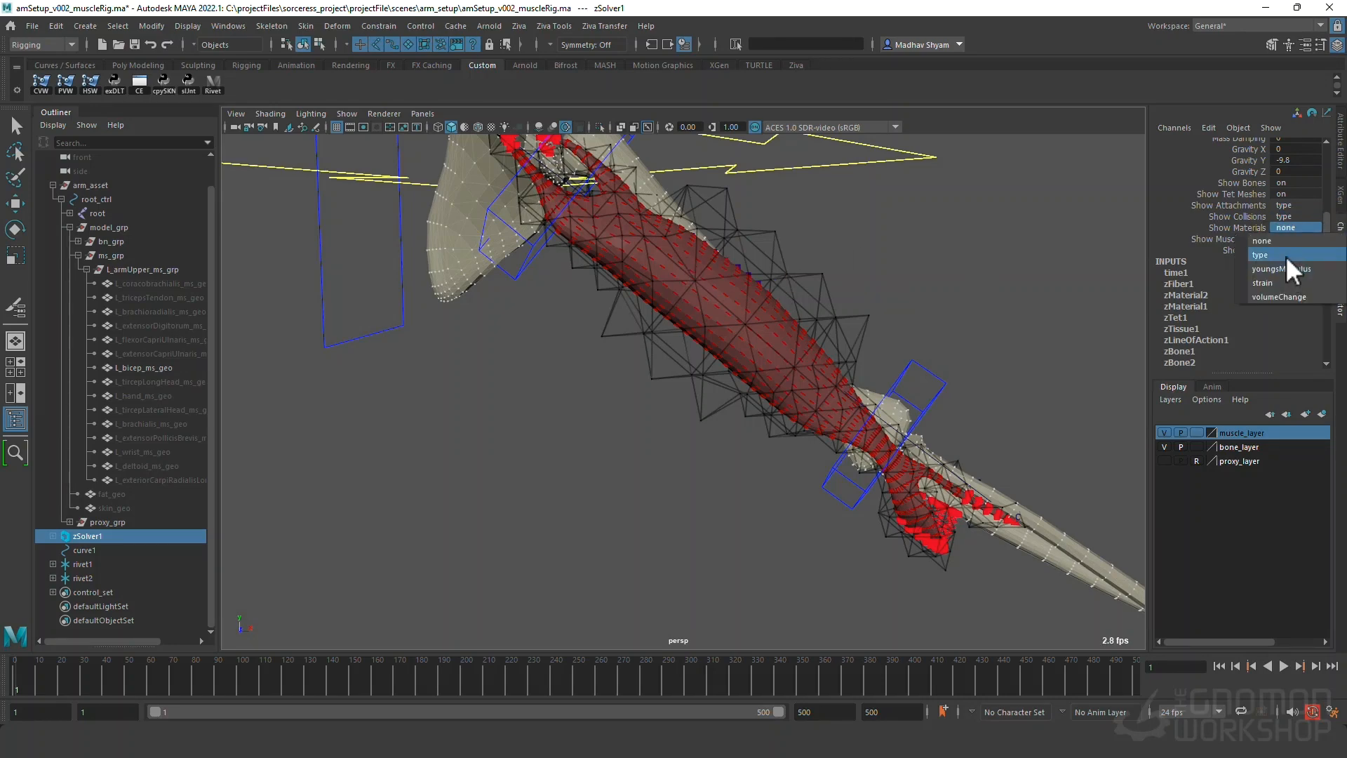
left_click(1286, 254)
Play the simulation with zSolver1 selected to examine the tet mesh, attachments and materials during the arm motion, replaying from the start.
left_click_drag(673, 457, 659, 379, "alt")
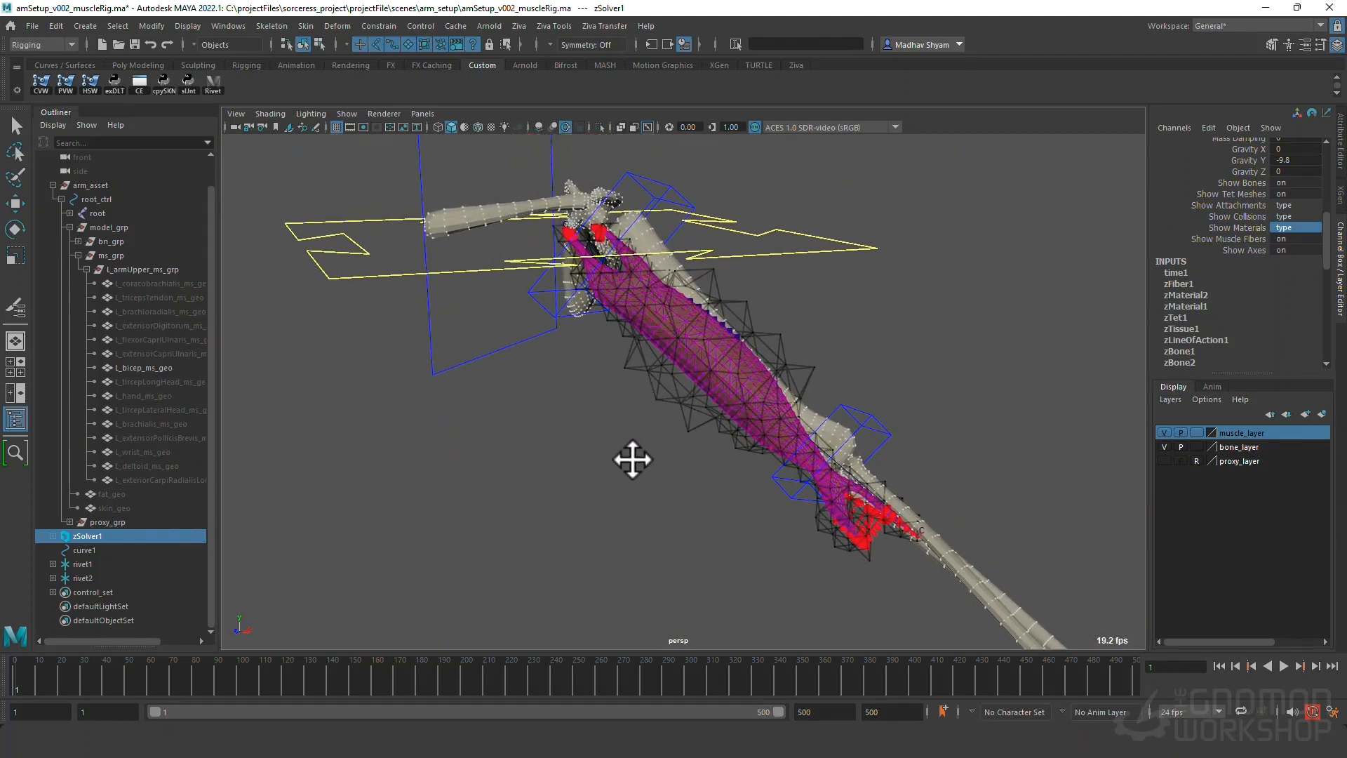
key("w")
left_click(707, 362)
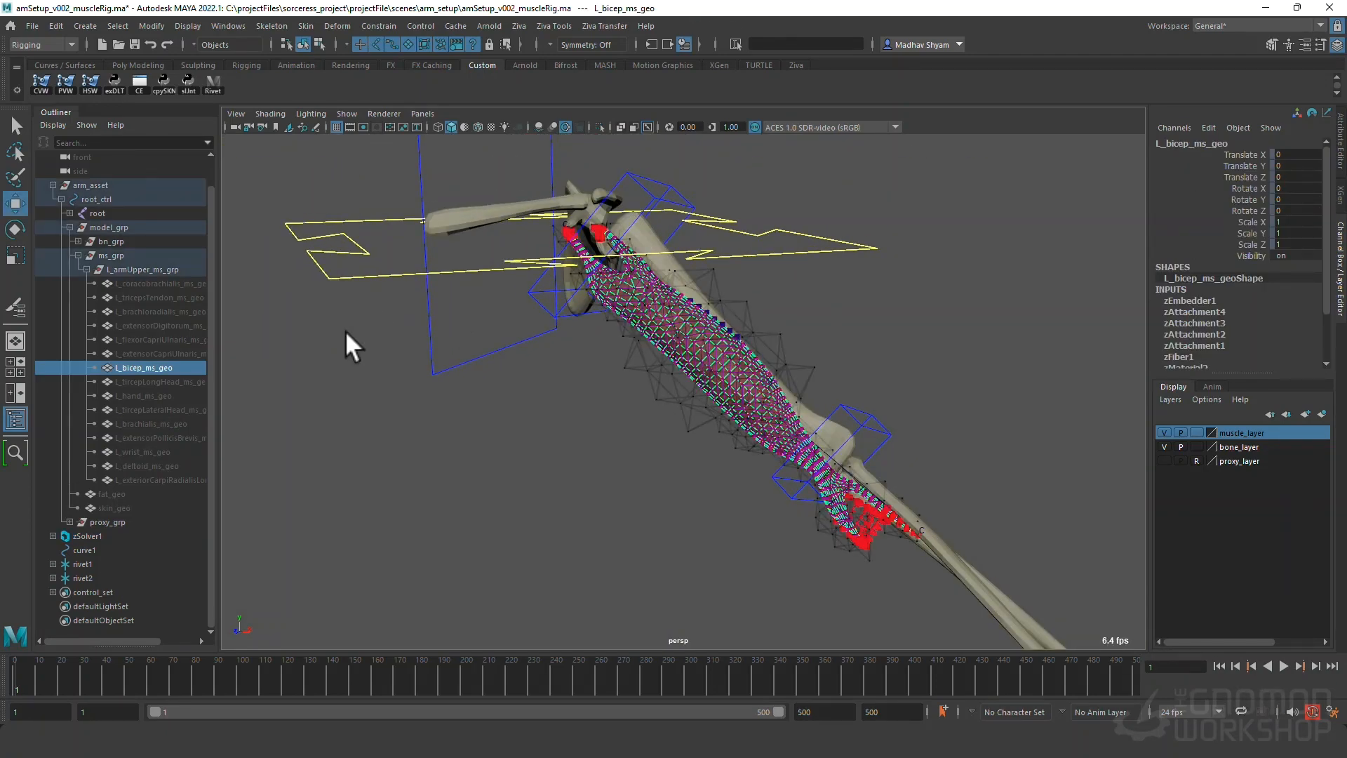
left_click(87, 535)
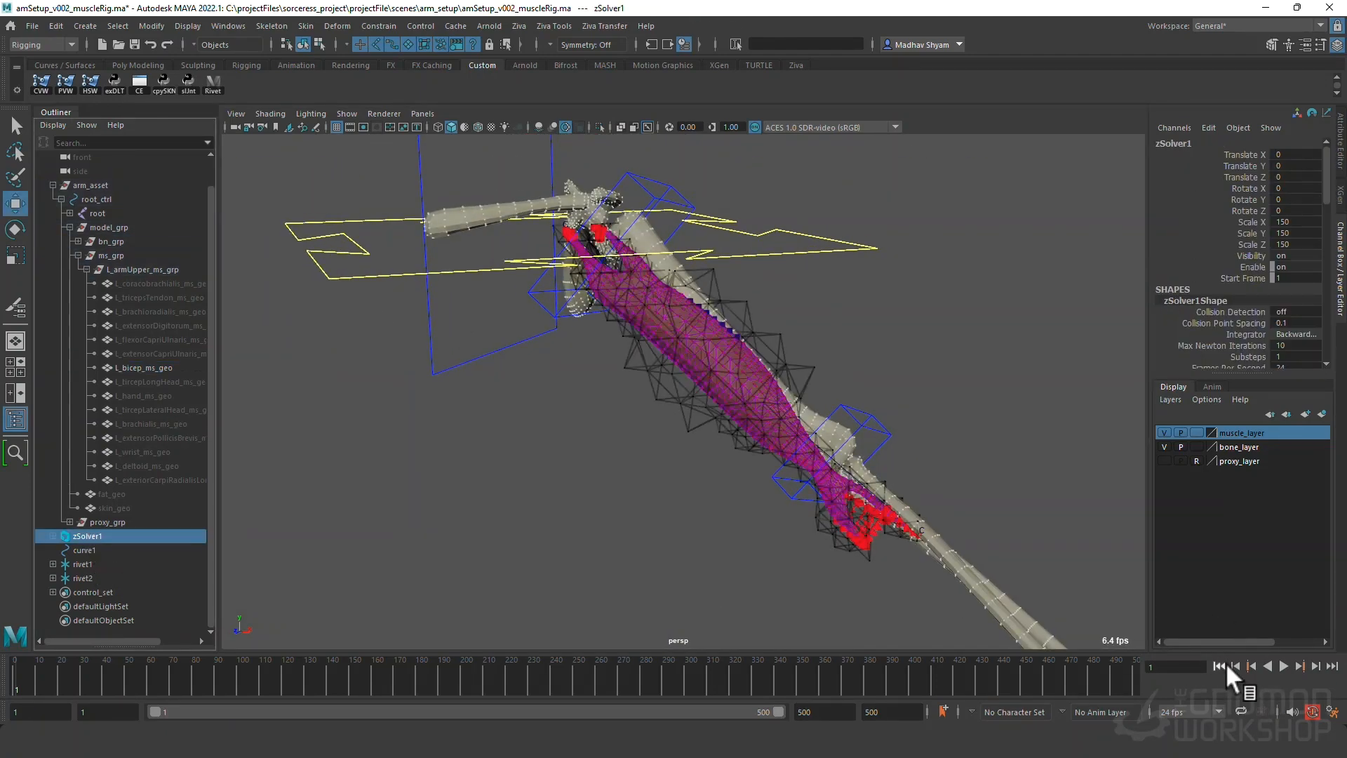
left_click(1284, 664)
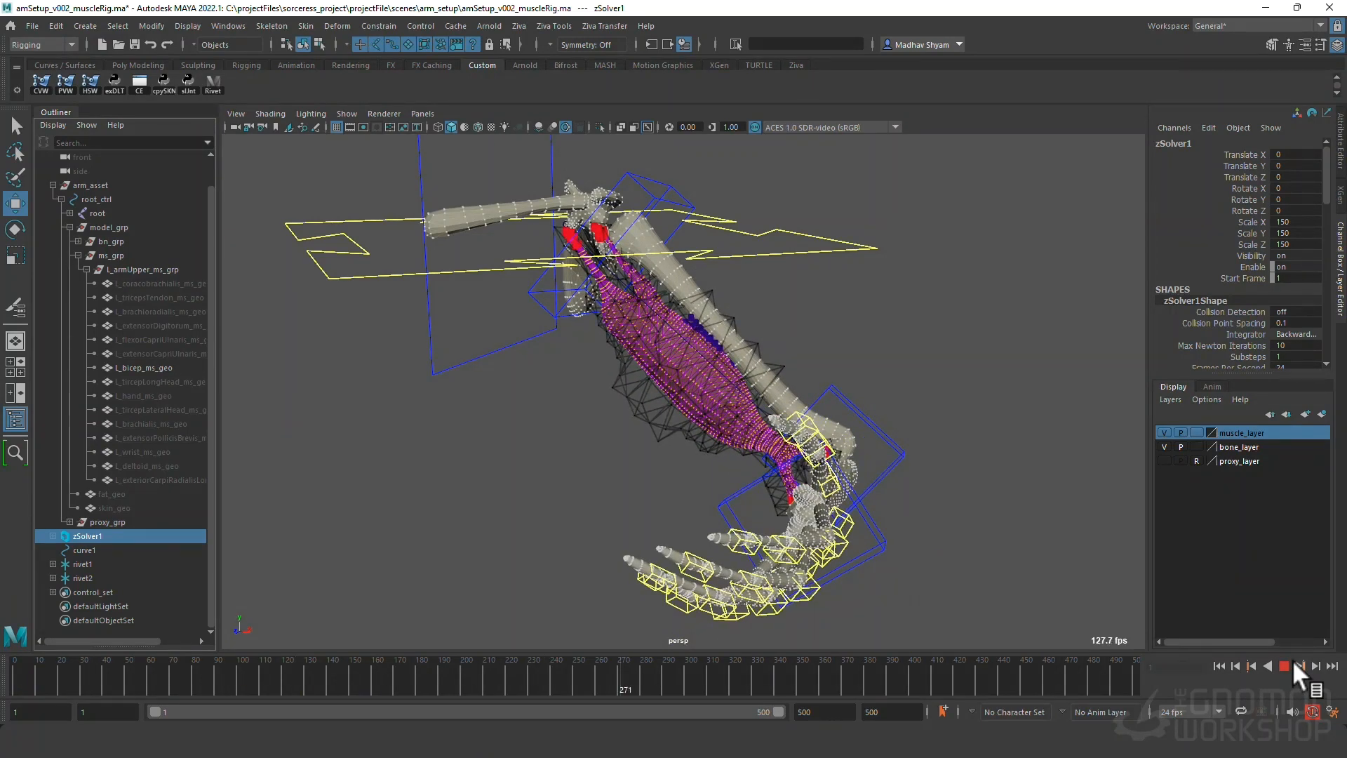
left_click(1285, 665)
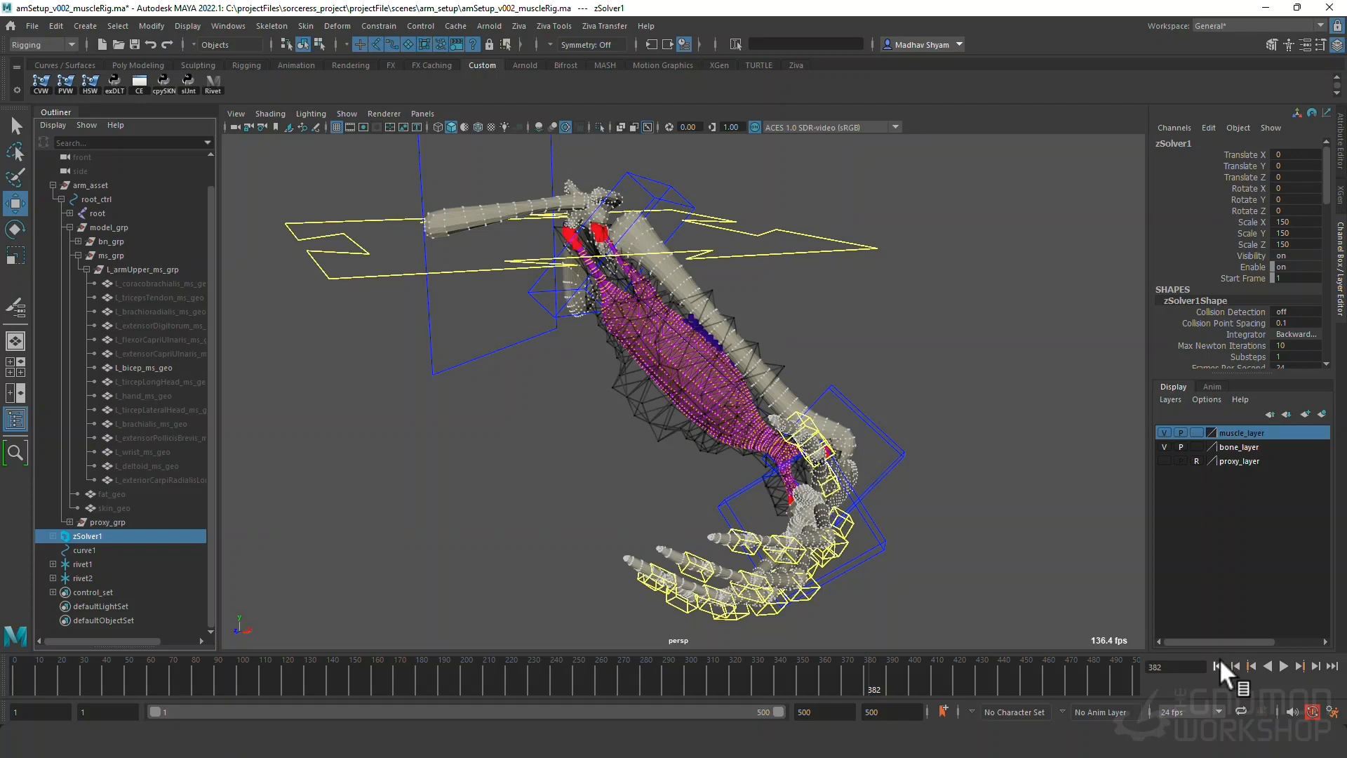
left_click(1219, 666)
key("alt+v")
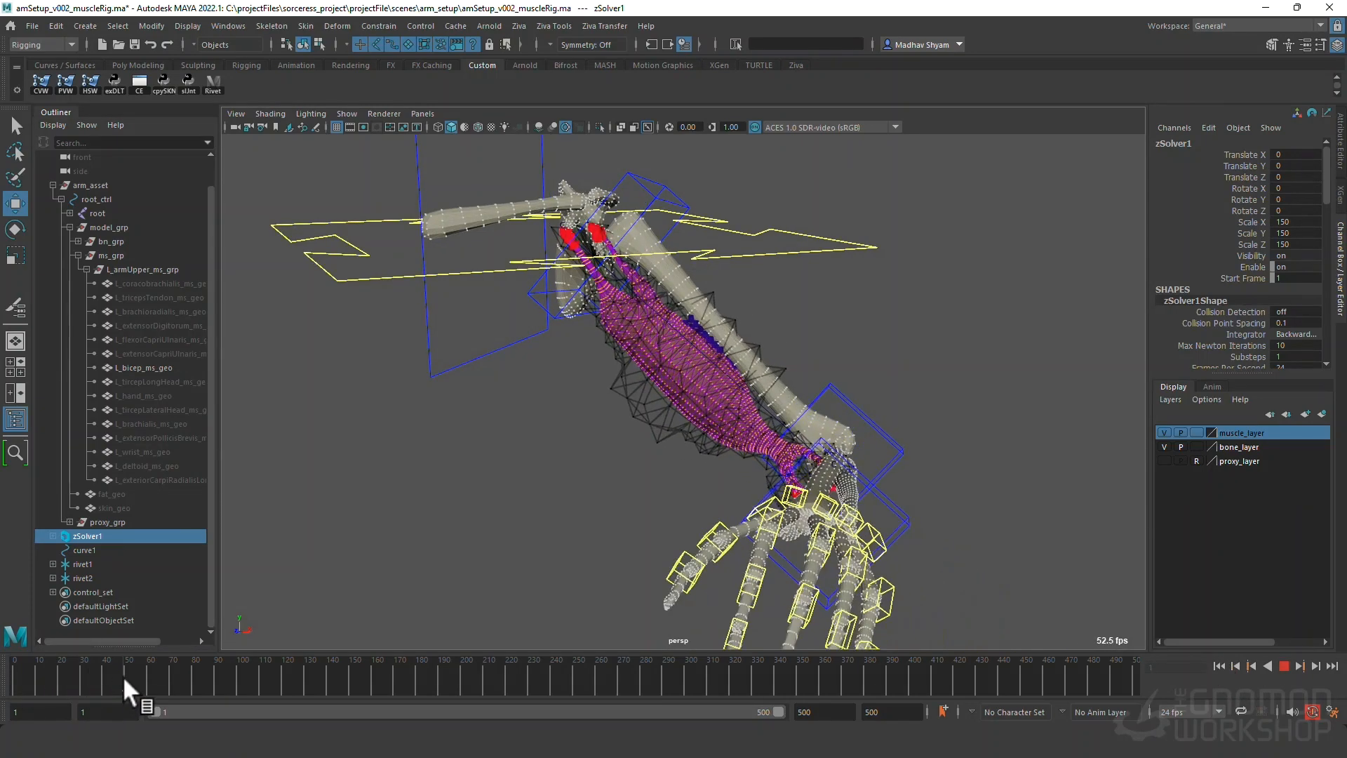